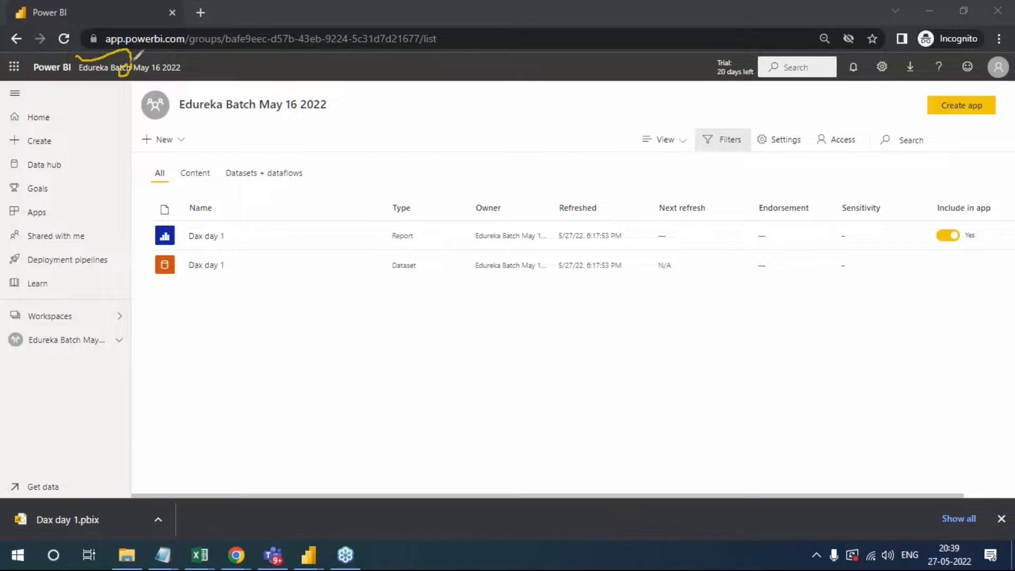
pyautogui.moveTo(194, 370)
pyautogui.mouseDown()
pyautogui.moveTo(203, 351)
pyautogui.moveTo(222, 379)
pyautogui.mouseUp()
pyautogui.moveTo(161, 52); pyautogui.dragTo(209, 22)
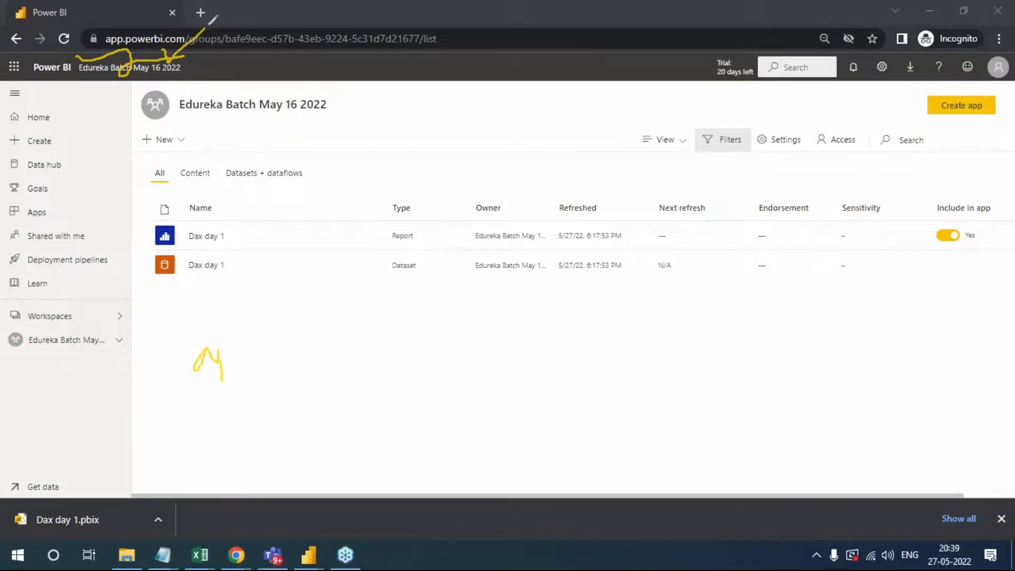
pyautogui.moveTo(74, 29)
pyautogui.mouseDown()
pyautogui.moveTo(206, 2)
pyautogui.moveTo(511, 37)
pyautogui.moveTo(244, 94)
pyautogui.moveTo(90, 82)
pyautogui.moveTo(96, 19)
pyautogui.mouseUp()
pyautogui.moveTo(345, 377)
pyautogui.mouseDown()
pyautogui.moveTo(368, 335)
pyautogui.moveTo(407, 353)
pyautogui.moveTo(419, 337)
pyautogui.moveTo(485, 361)
pyautogui.moveTo(518, 283)
pyautogui.moveTo(522, 362)
pyautogui.mouseUp()
pyautogui.moveTo(587, 276)
pyautogui.mouseDown()
pyautogui.moveTo(608, 317)
pyautogui.moveTo(585, 392)
pyautogui.mouseUp()
pyautogui.moveTo(717, 344)
pyautogui.mouseDown()
pyautogui.moveTo(791, 334)
pyautogui.moveTo(803, 365)
pyautogui.moveTo(790, 374)
pyautogui.mouseUp()
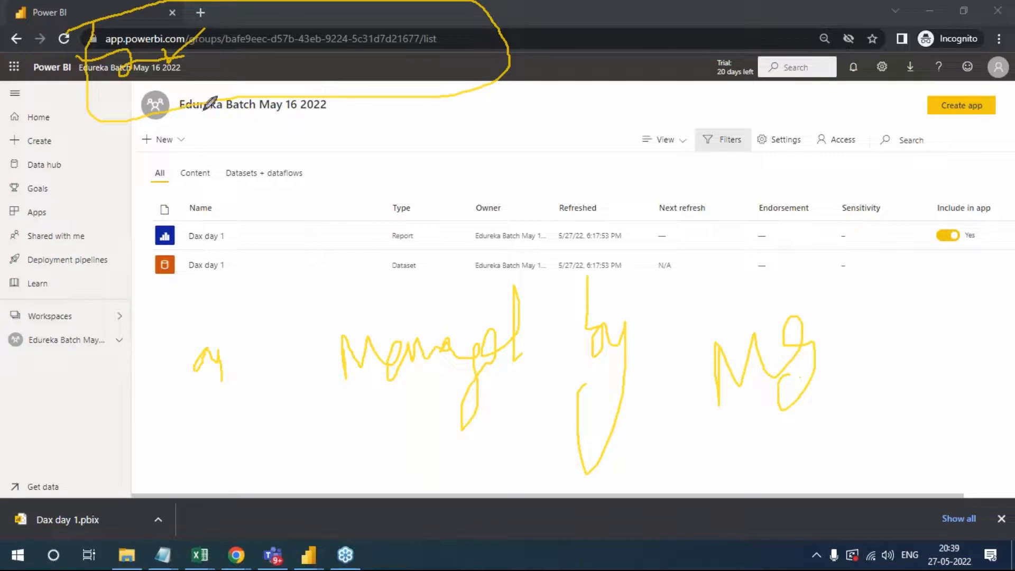
pyautogui.moveTo(246, 68); pyautogui.dragTo(344, 24)
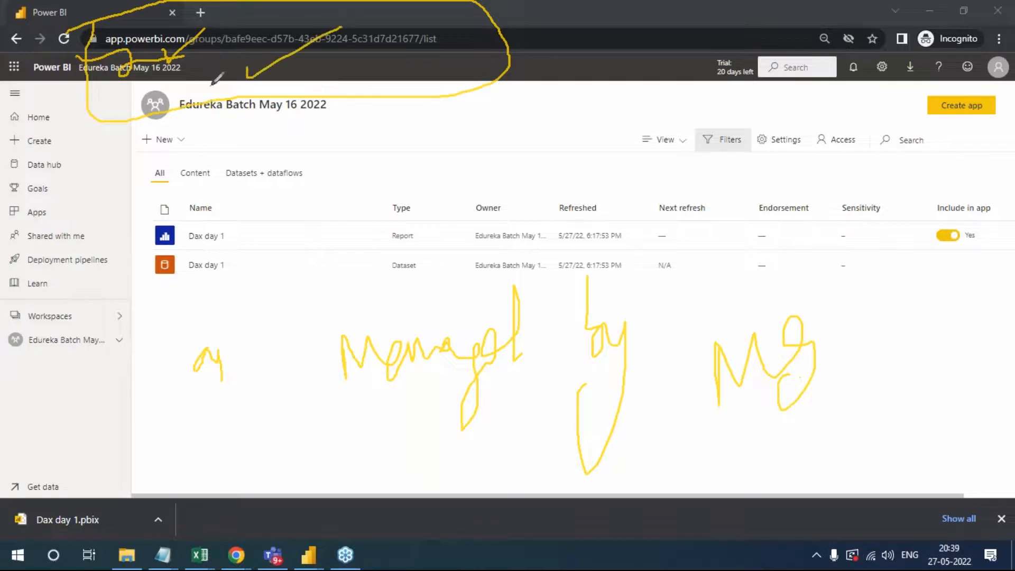
pyautogui.moveTo(288, 212)
pyautogui.mouseDown()
pyautogui.moveTo(288, 282)
pyautogui.moveTo(289, 226)
pyautogui.moveTo(412, 179)
pyautogui.moveTo(449, 137)
pyautogui.moveTo(478, 175)
pyautogui.moveTo(500, 153)
pyautogui.moveTo(476, 193)
pyautogui.mouseUp()
pyautogui.click(512, 161)
pyautogui.moveTo(510, 161); pyautogui.dragTo(531, 168)
pyautogui.moveTo(588, 197)
pyautogui.mouseDown()
pyautogui.moveTo(637, 170)
pyautogui.moveTo(671, 234)
pyautogui.moveTo(665, 168)
pyautogui.moveTo(670, 203)
pyautogui.moveTo(704, 164)
pyautogui.moveTo(725, 192)
pyautogui.moveTo(726, 167)
pyautogui.moveTo(786, 185)
pyautogui.mouseUp()
pyautogui.moveTo(824, 149)
pyautogui.mouseDown()
pyautogui.moveTo(803, 182)
pyautogui.moveTo(836, 174)
pyautogui.moveTo(856, 147)
pyautogui.moveTo(893, 133)
pyautogui.mouseUp()
pyautogui.moveTo(870, 198)
pyautogui.mouseDown()
pyautogui.moveTo(880, 212)
pyautogui.moveTo(923, 201)
pyautogui.moveTo(901, 218)
pyautogui.mouseUp()
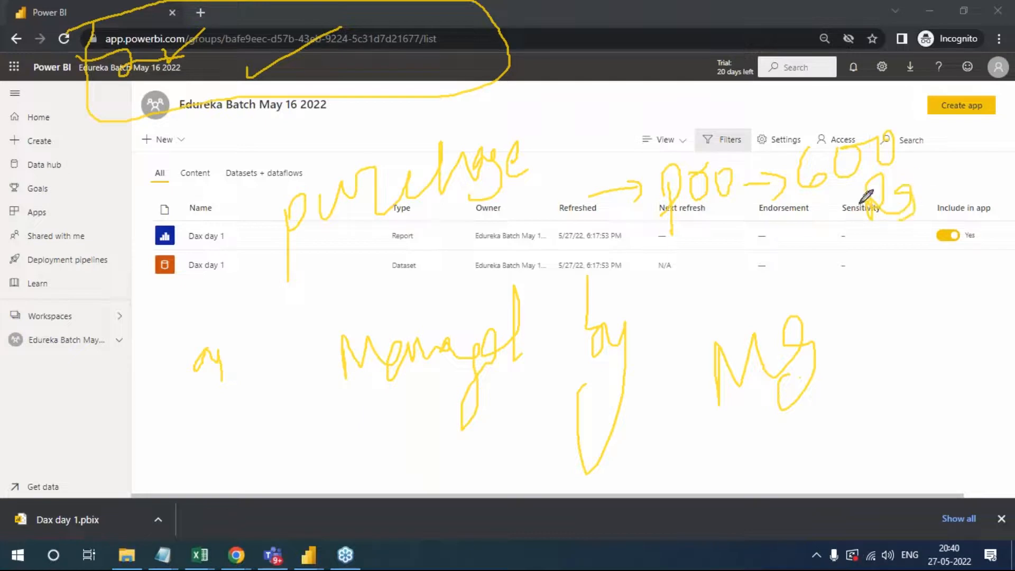
pyautogui.moveTo(933, 160); pyautogui.dragTo(921, 280)
pyautogui.moveTo(905, 333)
pyautogui.mouseDown()
pyautogui.moveTo(911, 290)
pyautogui.moveTo(943, 290)
pyautogui.moveTo(972, 258)
pyautogui.mouseUp()
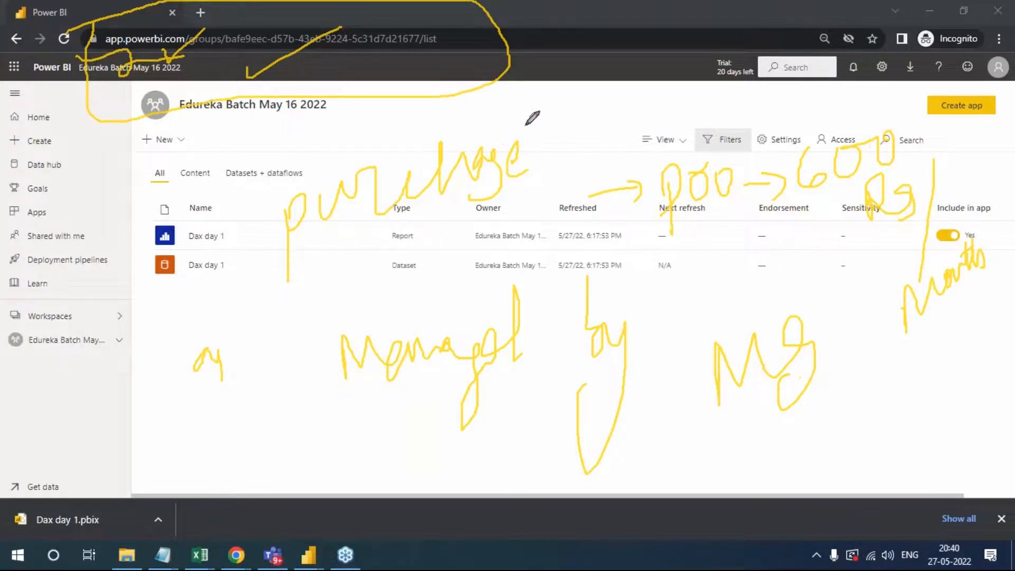
pyautogui.moveTo(532, 101)
pyautogui.mouseDown()
pyautogui.moveTo(529, 113)
pyautogui.moveTo(569, 105)
pyautogui.moveTo(563, 138)
pyautogui.moveTo(598, 94)
pyautogui.moveTo(608, 108)
pyautogui.mouseUp()
pyautogui.moveTo(554, 169)
pyautogui.mouseDown()
pyautogui.moveTo(559, 153)
pyautogui.moveTo(549, 161)
pyautogui.moveTo(637, 138)
pyautogui.moveTo(674, 108)
pyautogui.moveTo(758, 90)
pyautogui.mouseUp()
pyautogui.moveTo(617, 53)
pyautogui.mouseDown()
pyautogui.moveTo(690, 79)
pyautogui.moveTo(687, 159)
pyautogui.mouseUp()
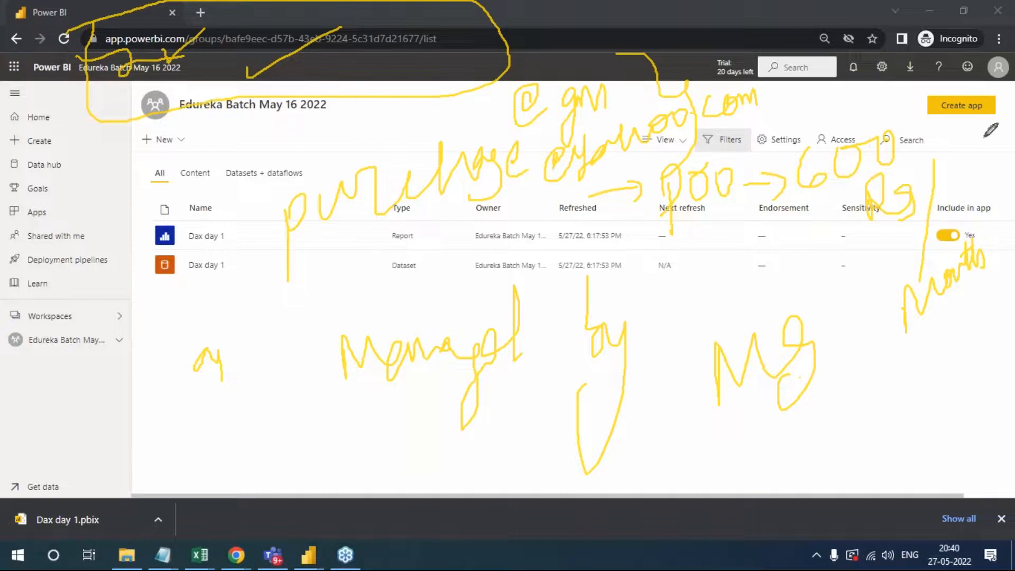
pyautogui.click(905, 319)
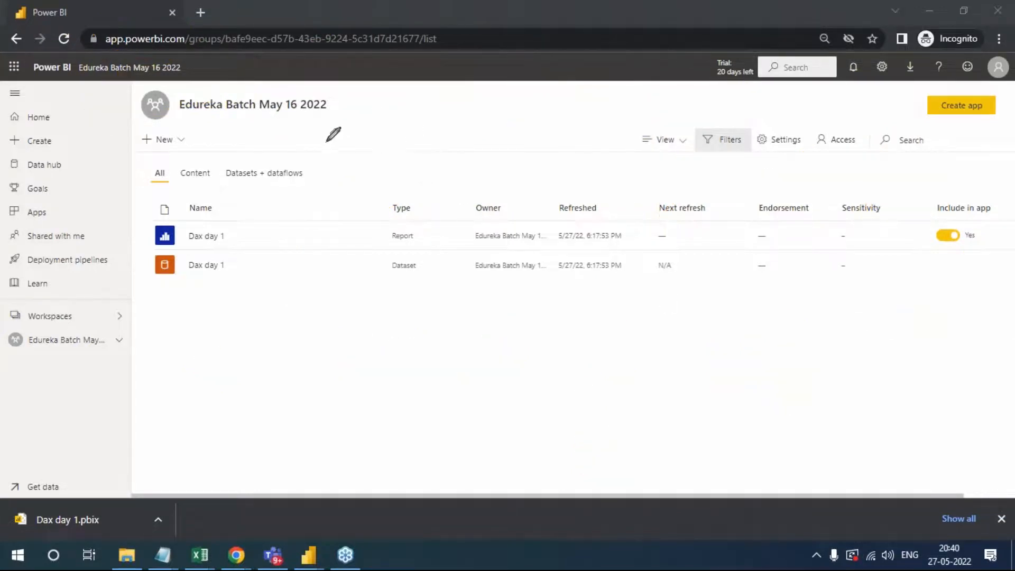
pyautogui.moveTo(351, 118)
pyautogui.mouseDown()
pyautogui.moveTo(360, 139)
pyautogui.moveTo(423, 98)
pyautogui.mouseUp()
pyautogui.moveTo(369, 188)
pyautogui.mouseDown()
pyautogui.moveTo(378, 164)
pyautogui.moveTo(415, 177)
pyautogui.moveTo(417, 160)
pyautogui.moveTo(467, 158)
pyautogui.moveTo(512, 129)
pyautogui.moveTo(540, 159)
pyautogui.mouseUp()
pyautogui.moveTo(394, 217)
pyautogui.mouseDown()
pyautogui.moveTo(365, 255)
pyautogui.moveTo(404, 254)
pyautogui.mouseUp()
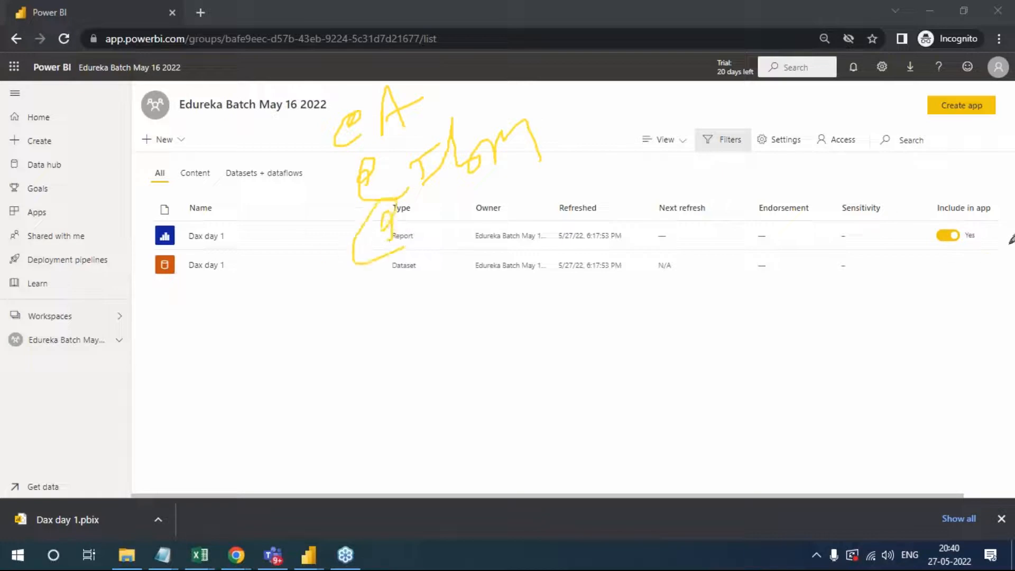
pyautogui.click(915, 323)
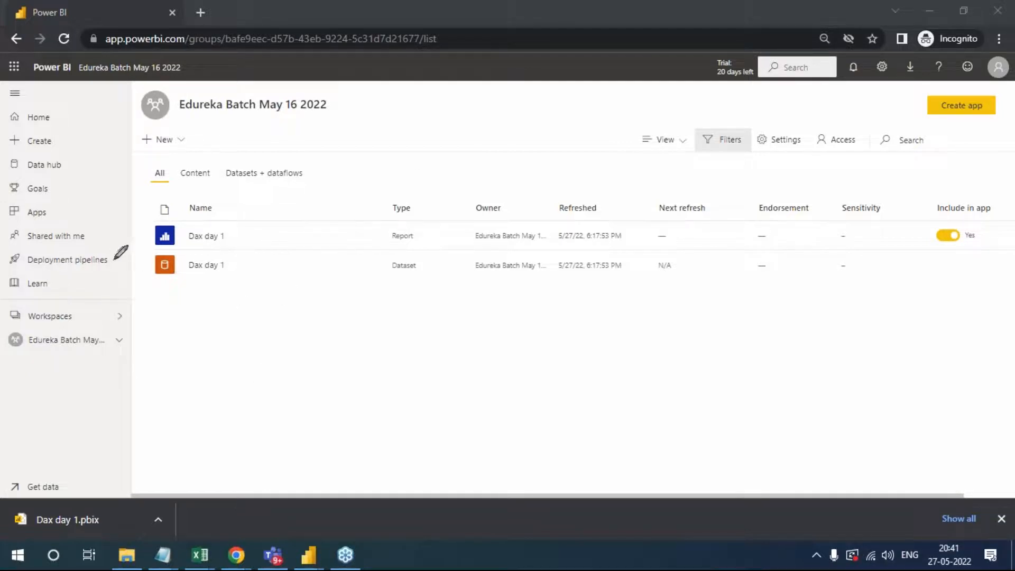
pyautogui.moveTo(22, 98)
pyautogui.mouseDown()
pyautogui.moveTo(94, 88)
pyautogui.moveTo(5, 459)
pyautogui.moveTo(16, 159)
pyautogui.moveTo(28, 104)
pyautogui.mouseUp()
pyautogui.moveTo(162, 193)
pyautogui.mouseDown()
pyautogui.moveTo(608, 174)
pyautogui.moveTo(467, 355)
pyautogui.moveTo(100, 296)
pyautogui.moveTo(160, 192)
pyautogui.mouseUp()
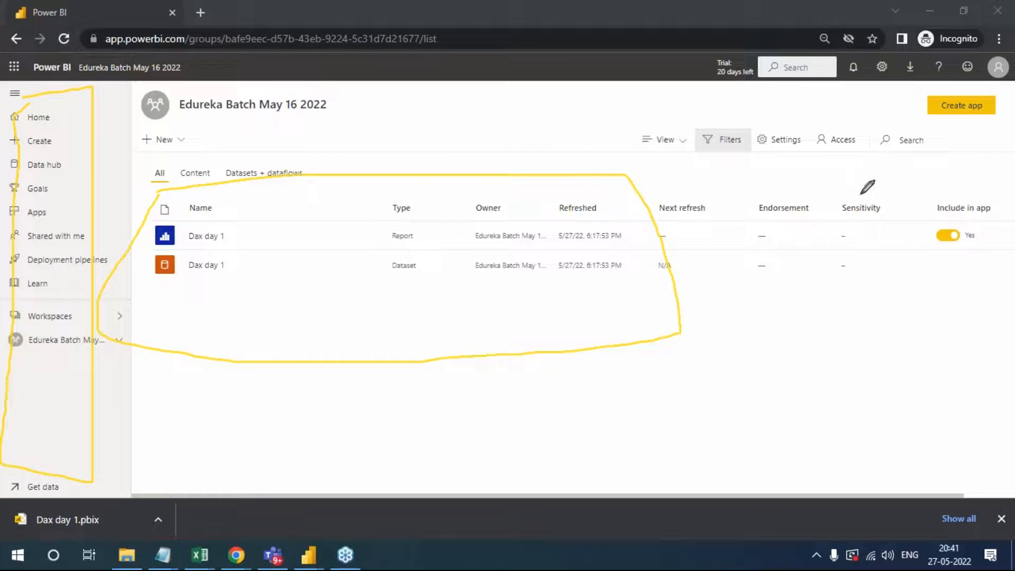
pyautogui.click(922, 325)
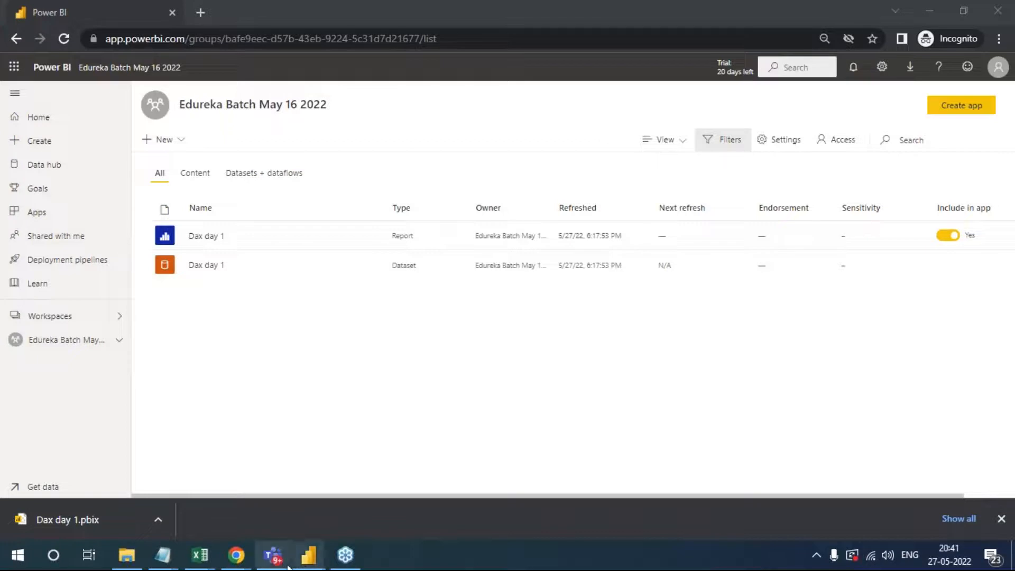
# - Switch to the Edureka course classroom in the other Chrome window and go back to presentation slide 17, "What Is A Dashboard?"
pyautogui.moveTo(239, 562)
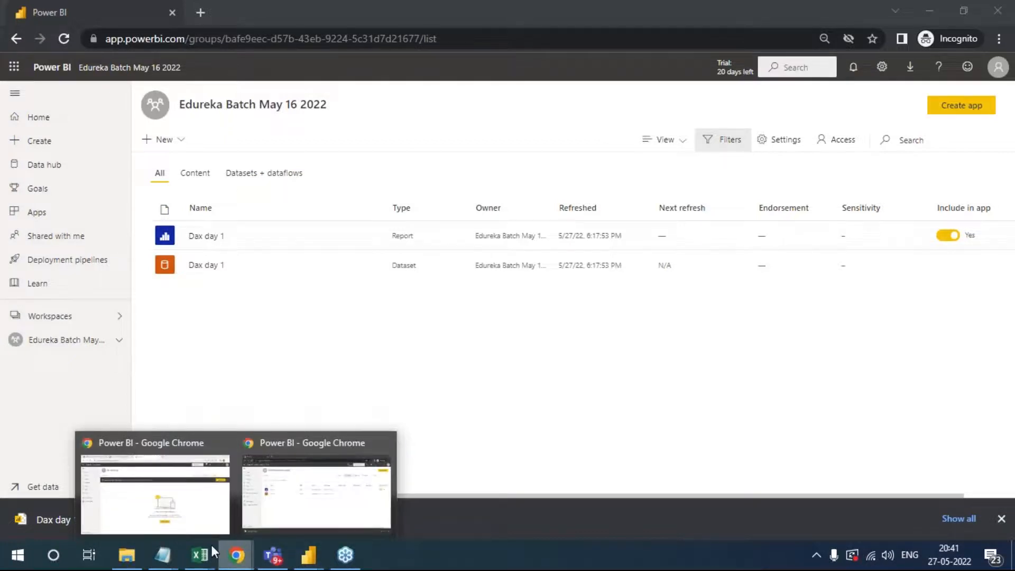
pyautogui.click(185, 512)
pyautogui.click(265, 12)
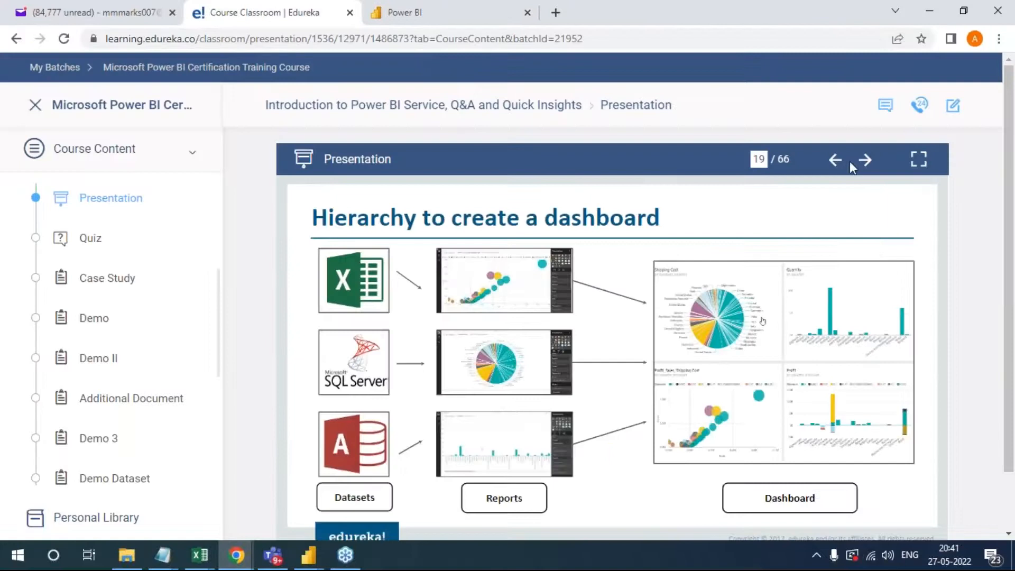
pyautogui.click(836, 160)
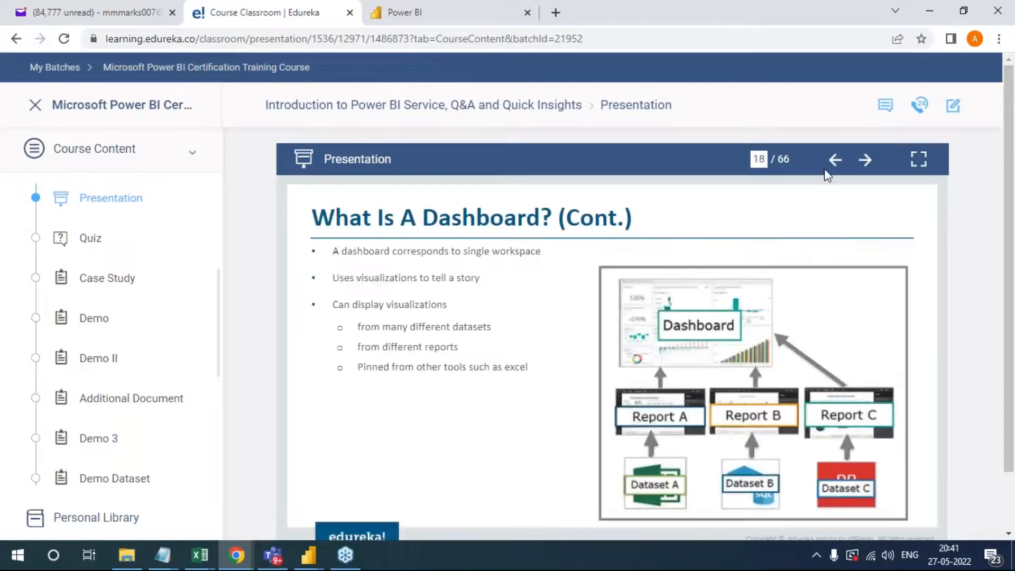
pyautogui.click(835, 160)
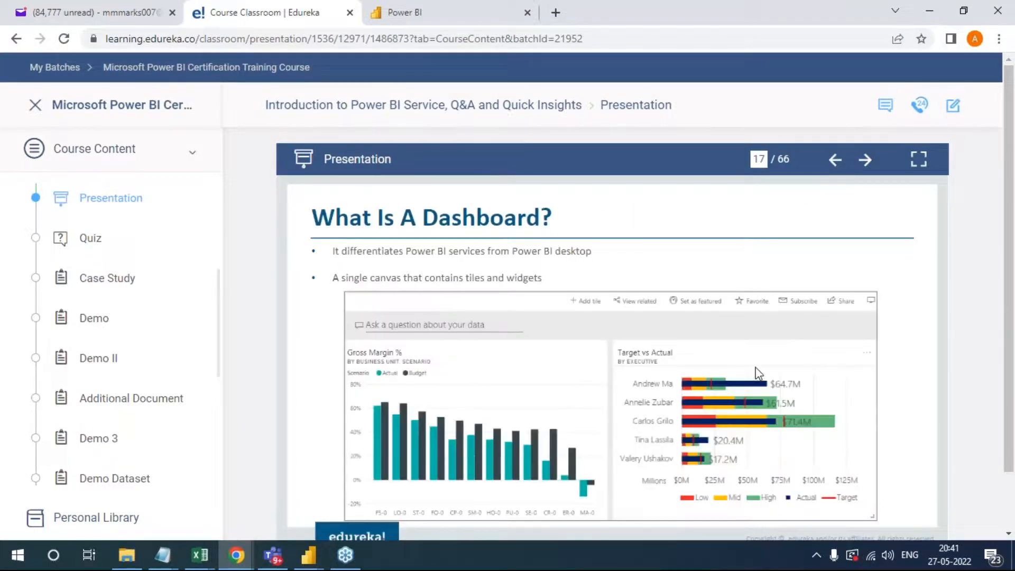
# - Switch to the "Power Bi Credentials V1" notes in Notepad and examine the account e-mail and password lines
pyautogui.hotkey('alt', 'Tab')
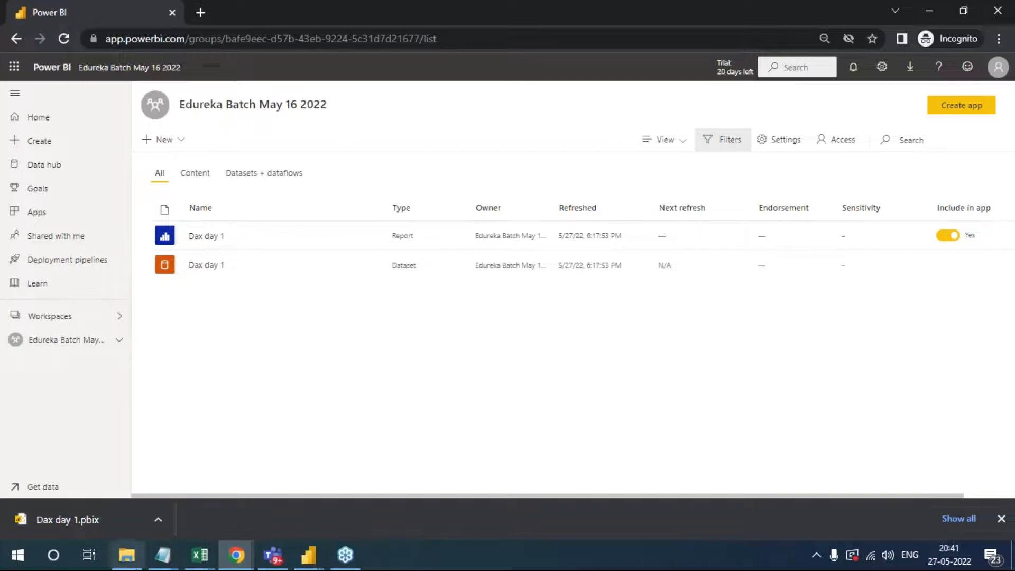
pyautogui.click(160, 561)
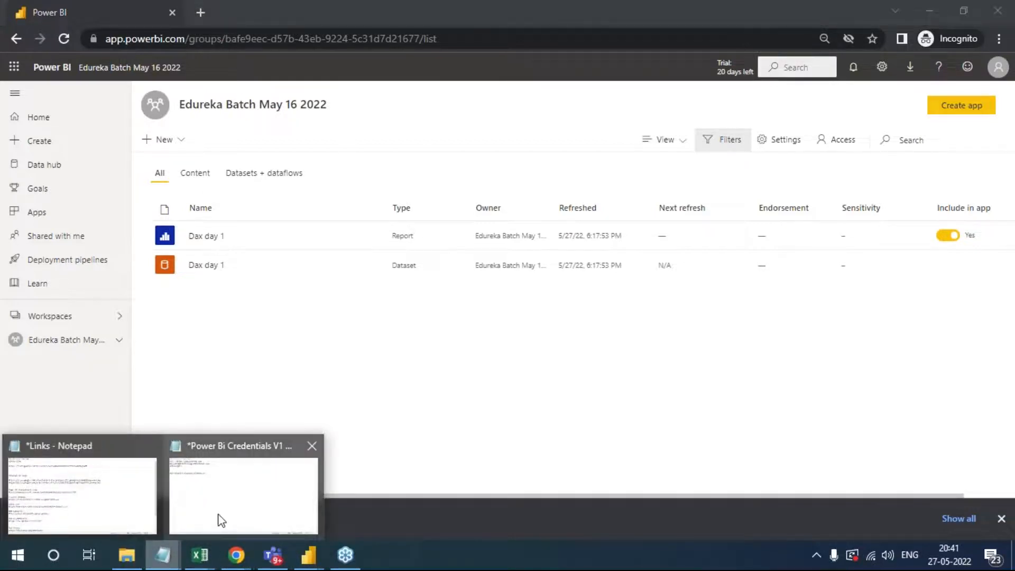
pyautogui.click(245, 504)
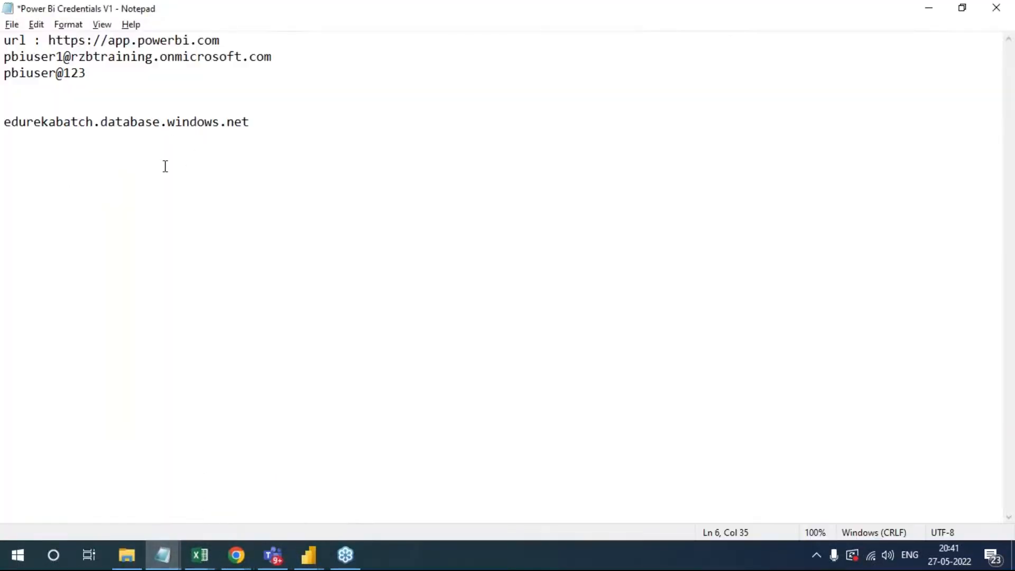
pyautogui.moveTo(297, 49); pyautogui.dragTo(208, 61)
pyautogui.moveTo(82, 70); pyautogui.dragTo(7, 58)
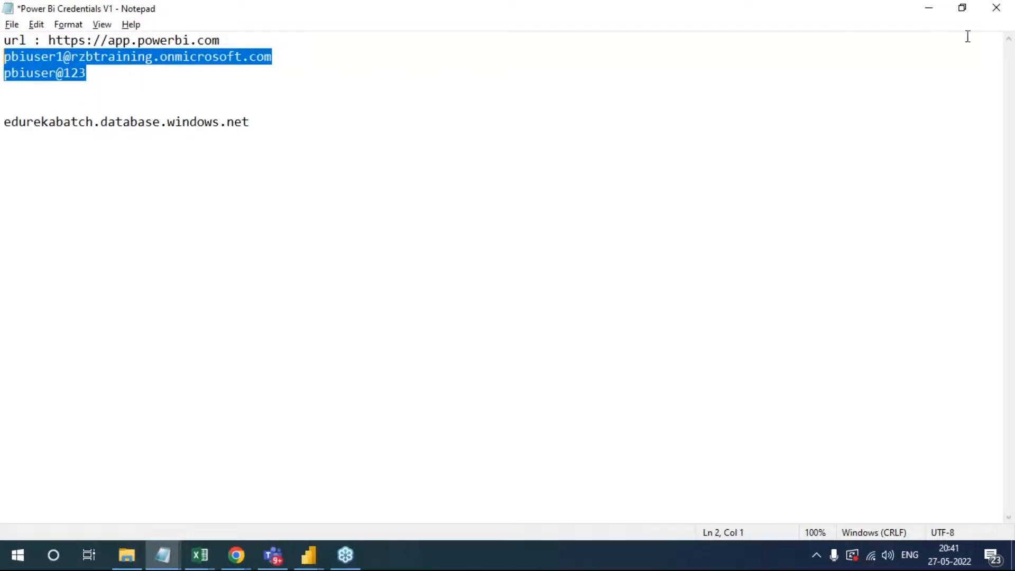
pyautogui.click(1005, 47)
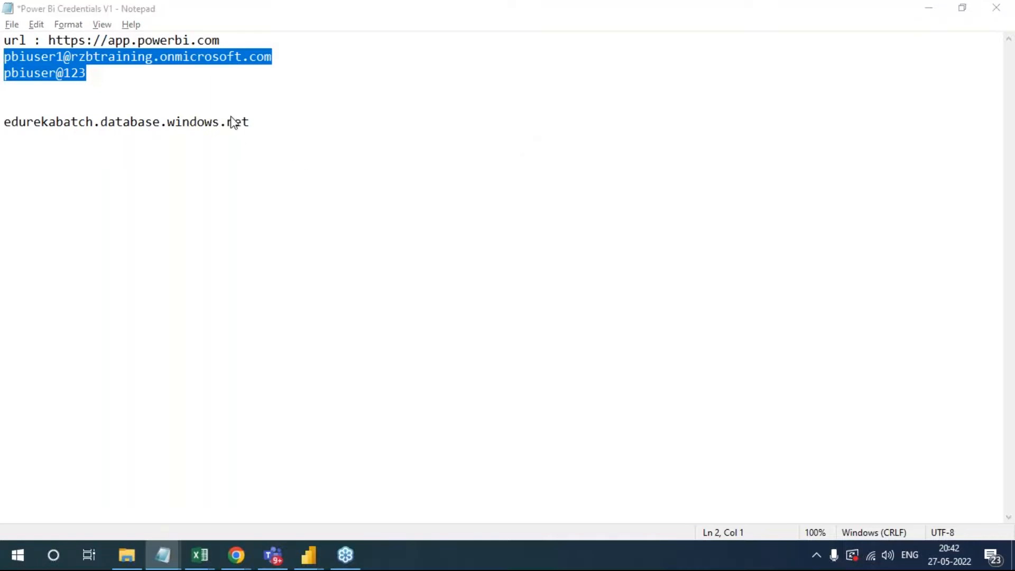
pyautogui.hotkey('alt', 'Tab')
pyautogui.hotkey('alt', 'Tab')
pyautogui.click(633, 138)
pyautogui.hotkey('alt', 'Tab')
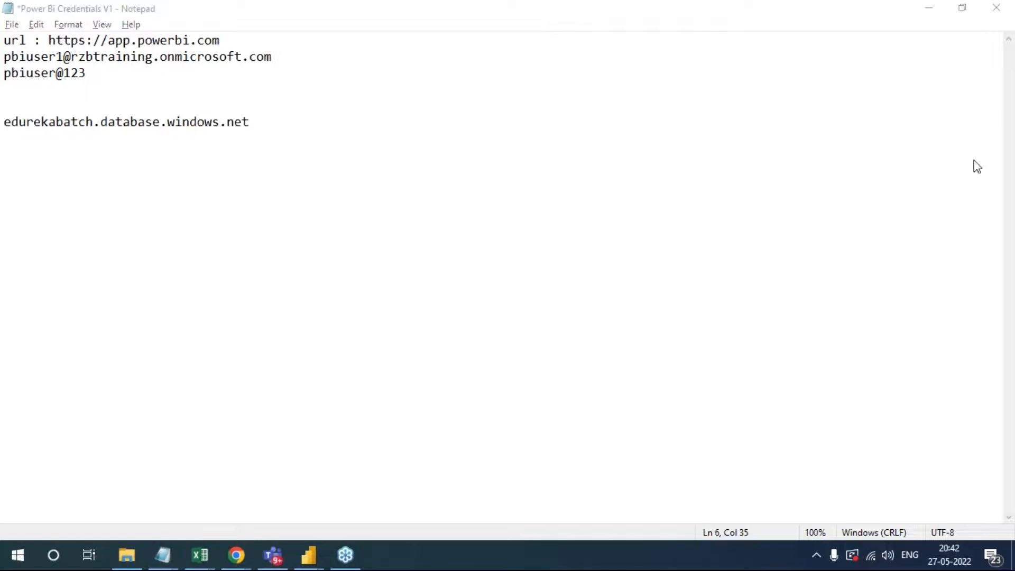
pyautogui.moveTo(311, 56); pyautogui.dragTo(5, 57)
pyautogui.moveTo(106, 74); pyautogui.dragTo(6, 73)
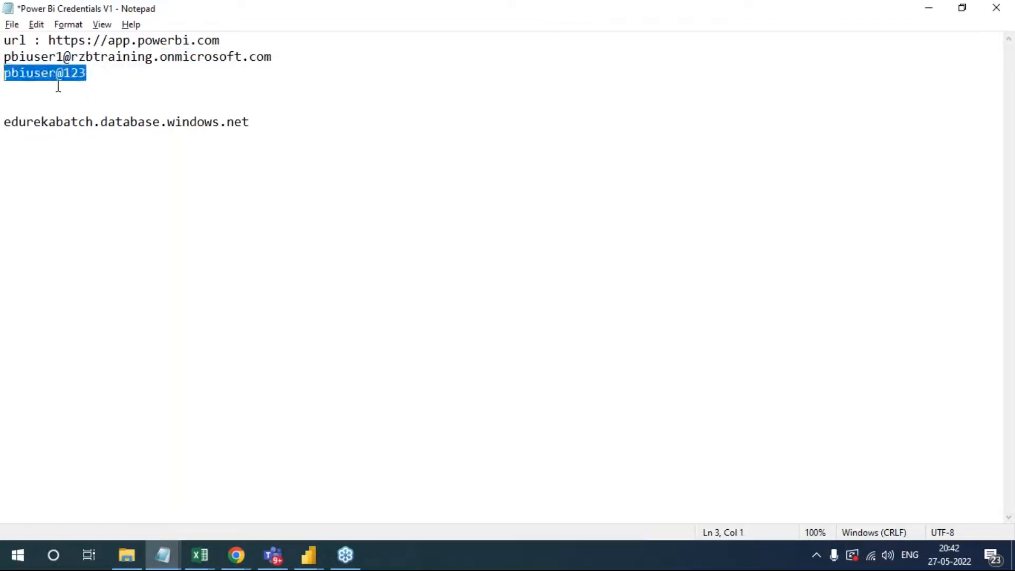
# - Switch to the Untitled Power BI Desktop window and sign out of the current account
pyautogui.click(309, 555)
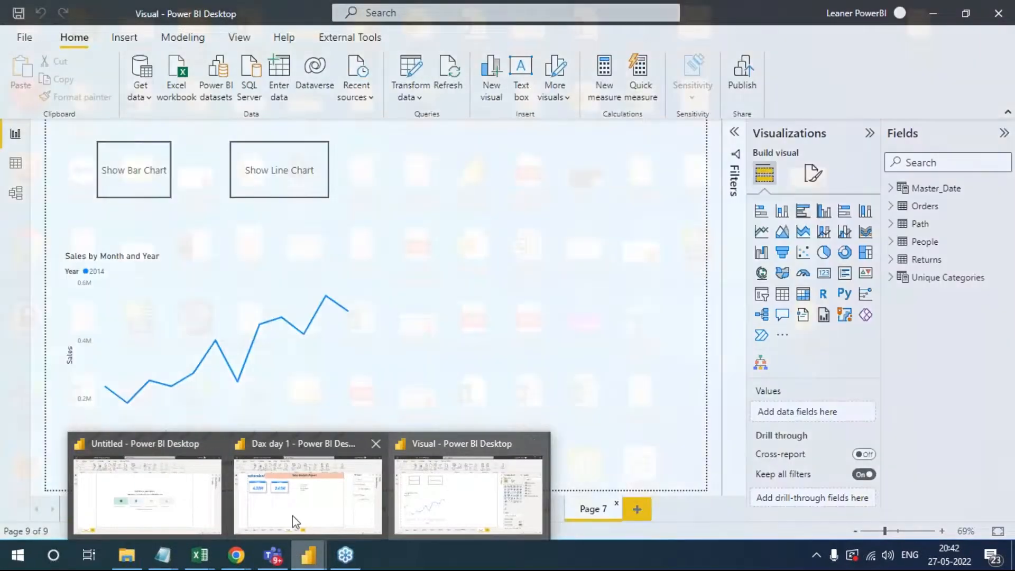
pyautogui.click(149, 498)
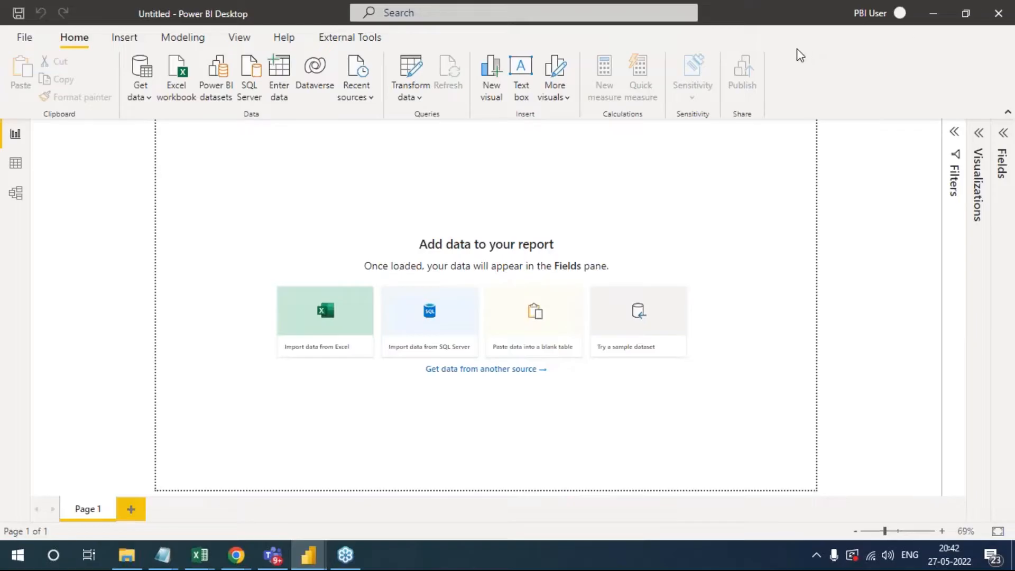
pyautogui.click(900, 14)
pyautogui.click(888, 45)
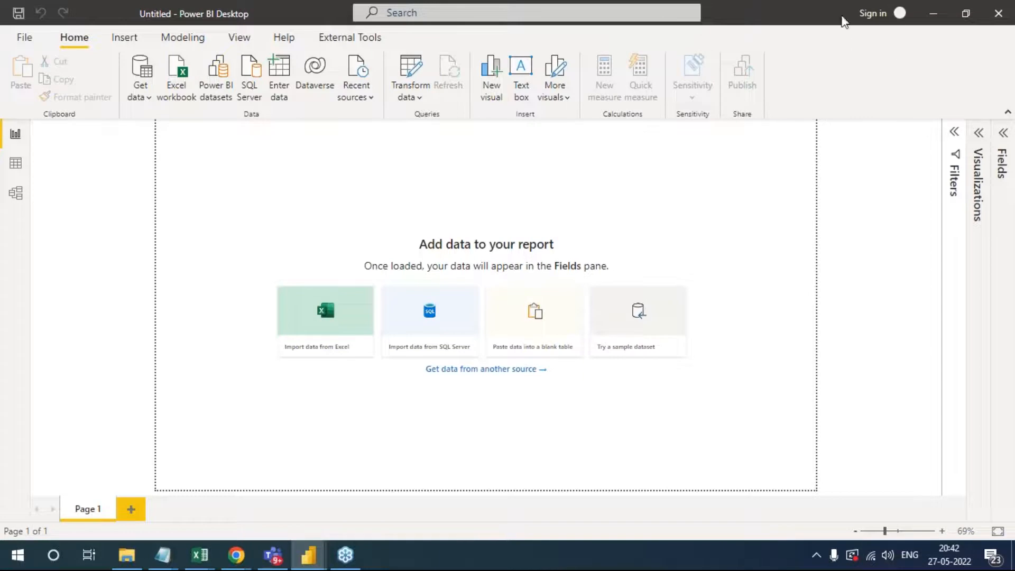
# - Start signing in to Power BI Desktop, replacing the suggested e-mail with the account e-mail copied from the Notepad credentials, and continue to the password page
pyautogui.click(876, 11)
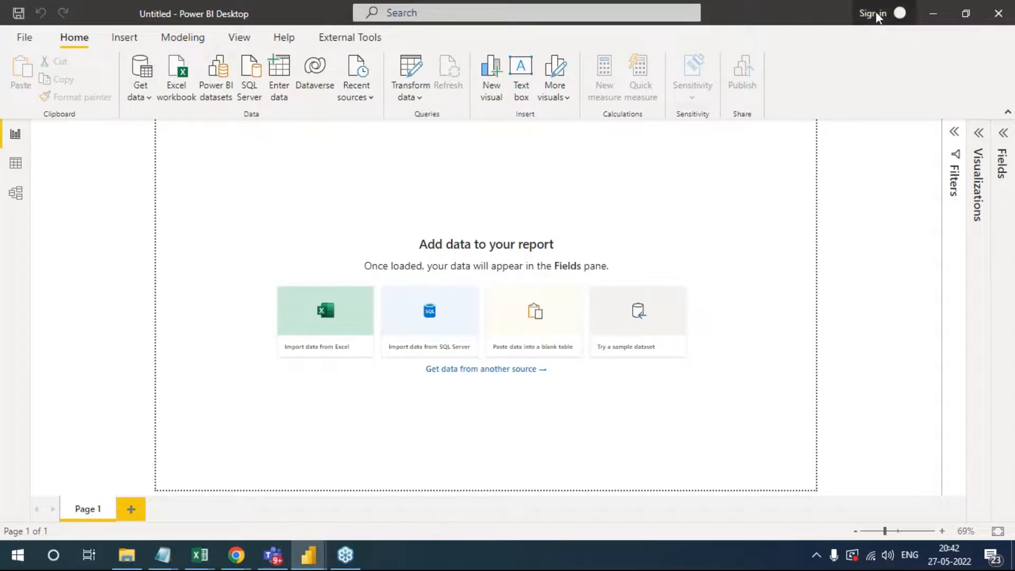
pyautogui.moveTo(441, 308); pyautogui.dragTo(380, 312)
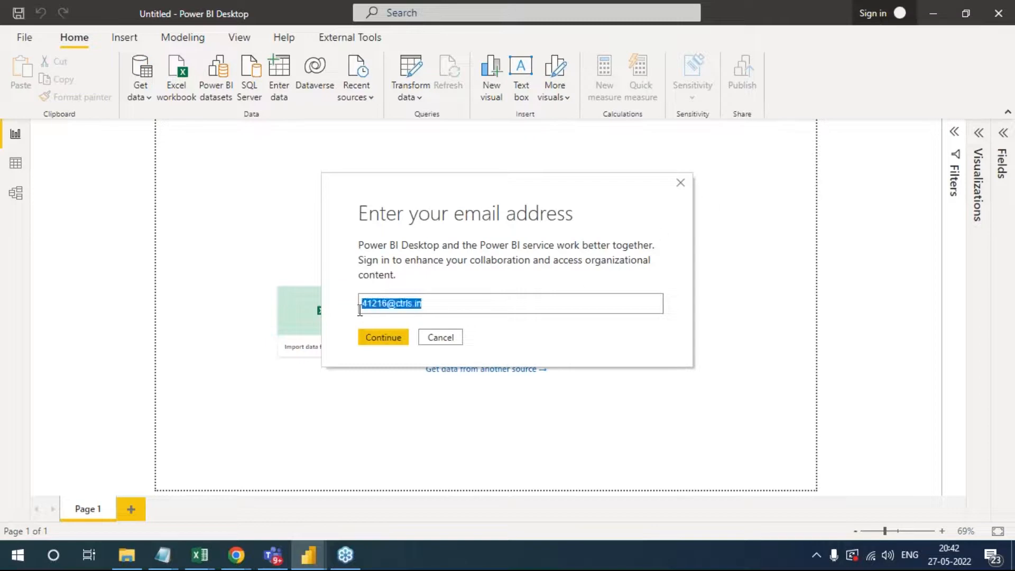
pyautogui.press('BackSpace')
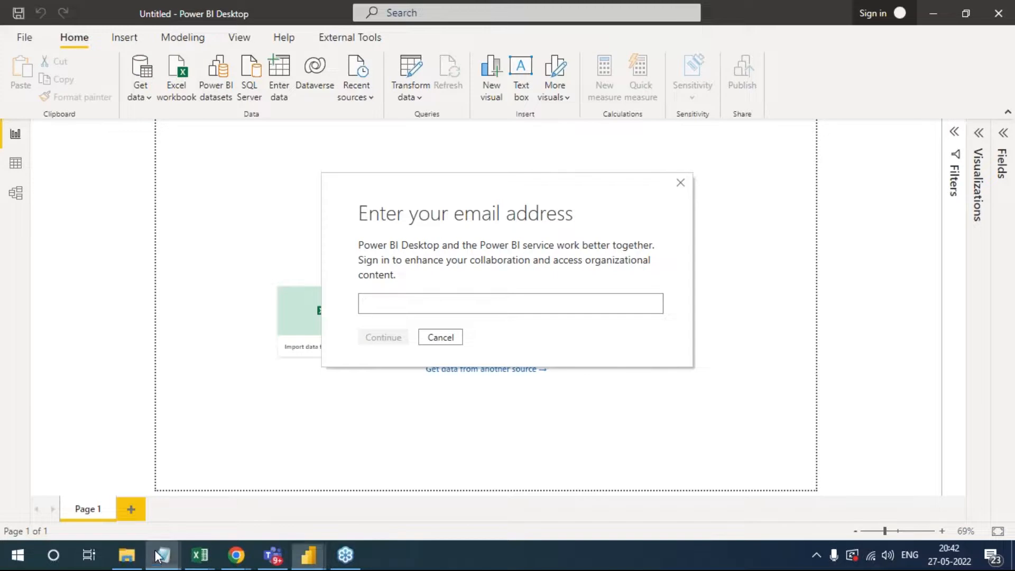
pyautogui.moveTo(163, 556)
pyautogui.click(196, 511)
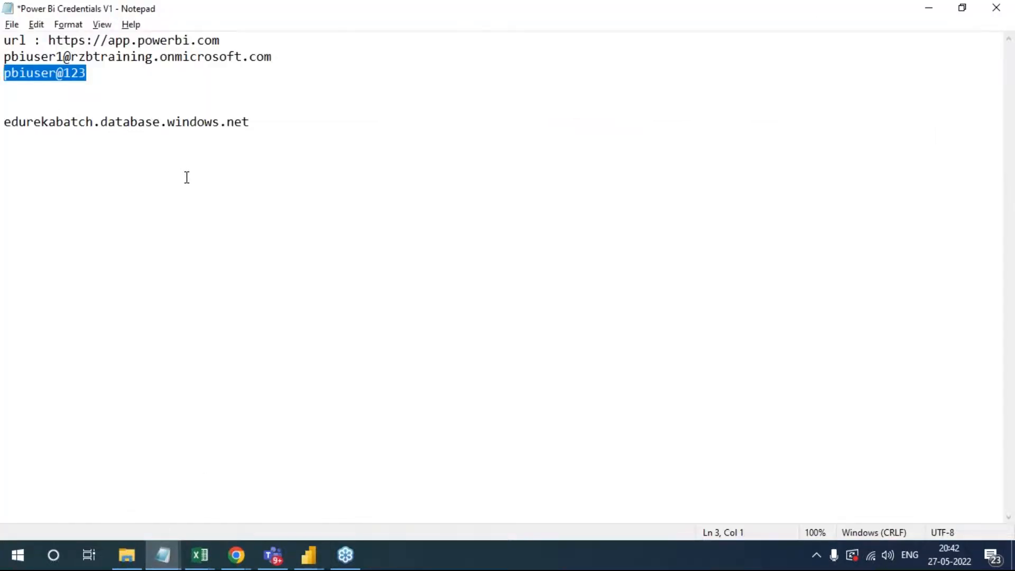
pyautogui.moveTo(270, 58)
pyautogui.mouseDown()
pyautogui.moveTo(34, 57)
pyautogui.moveTo(5, 66)
pyautogui.moveTo(281, 61)
pyautogui.mouseUp()
pyautogui.hotkey('ctrl', 'c')
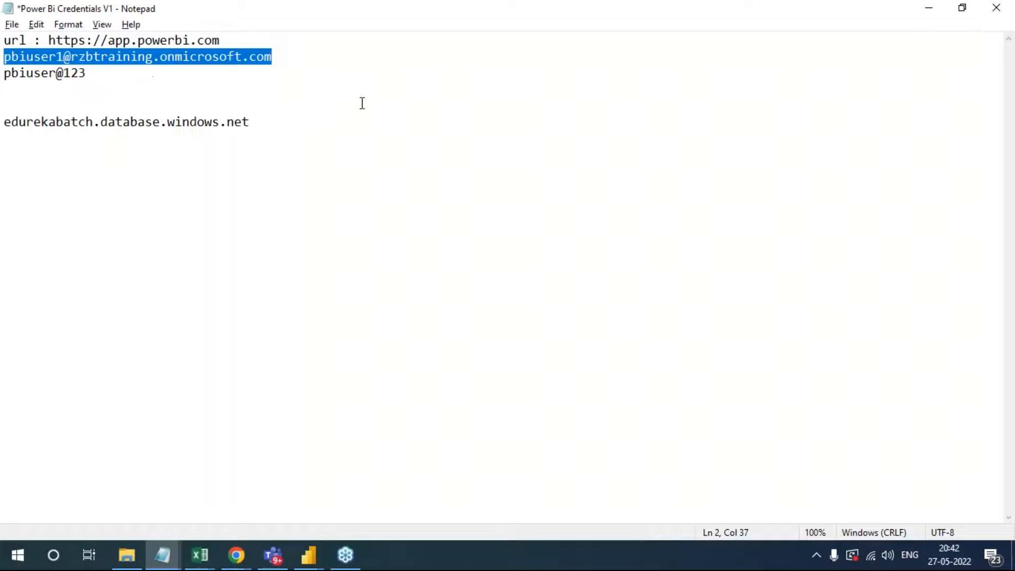
pyautogui.hotkey('alt', 'Tab')
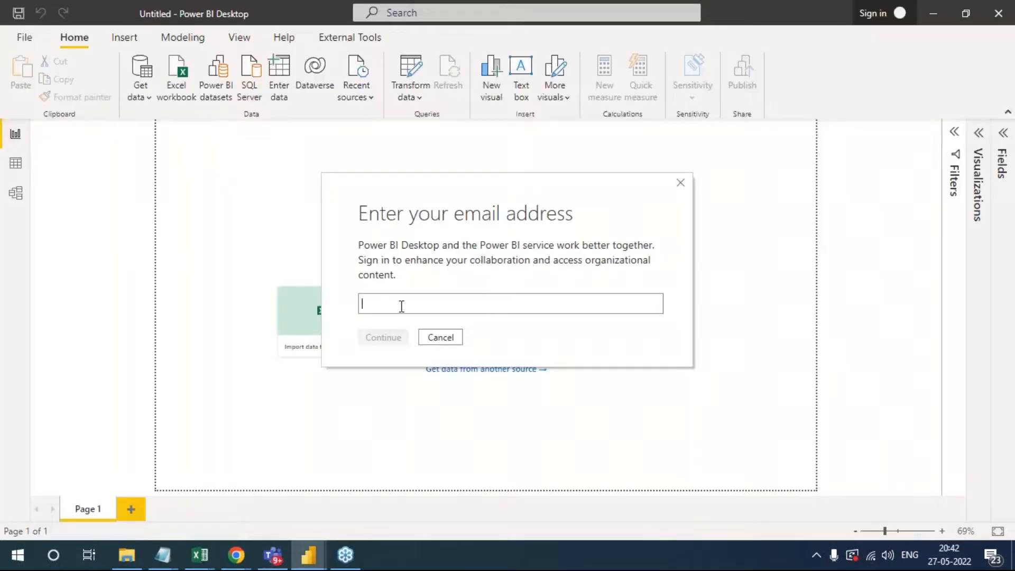
pyautogui.hotkey('ctrl', 'v')
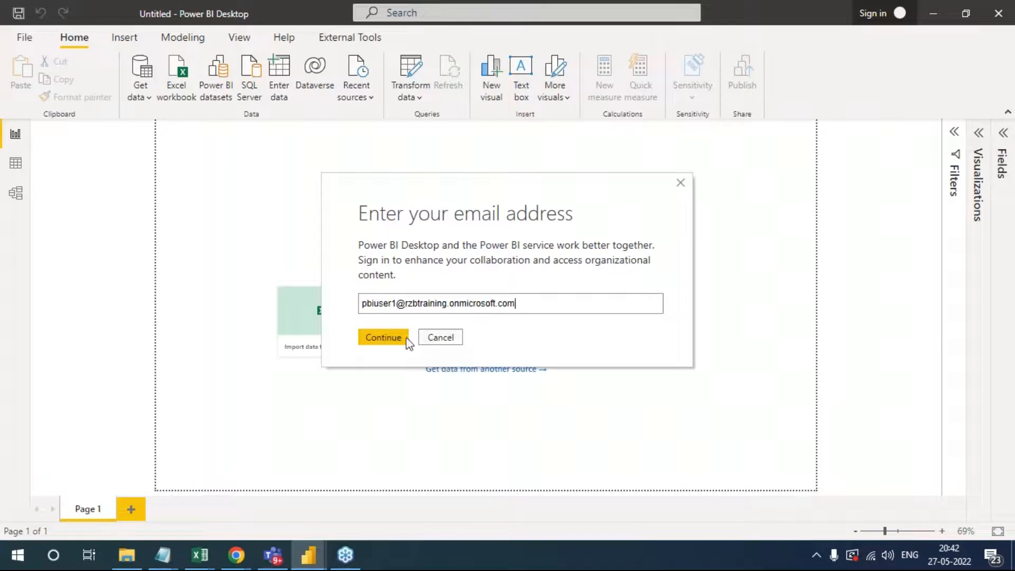
pyautogui.click(384, 338)
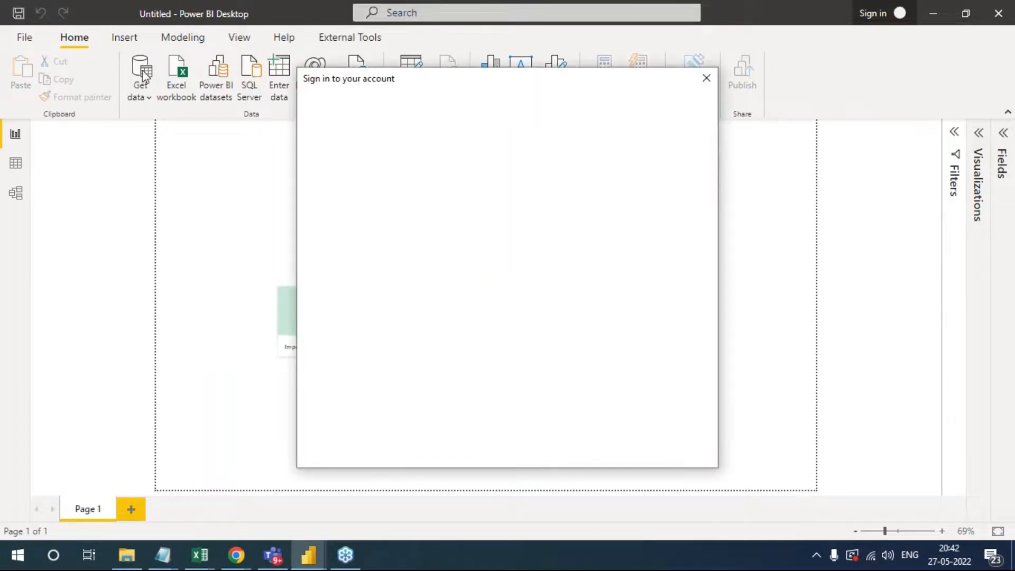
pyautogui.click(444, 249)
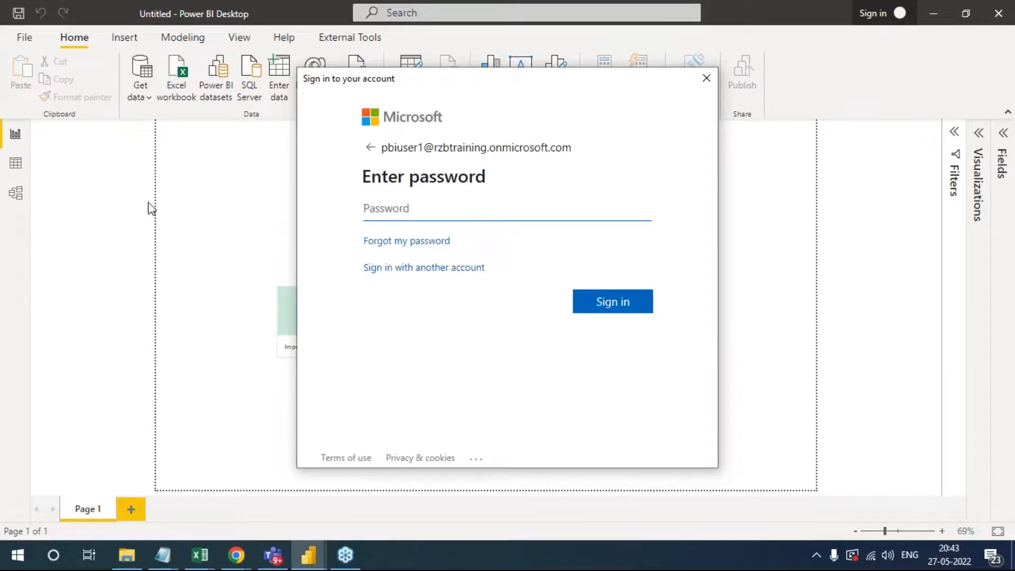
# - Copy the account password from the Notepad credentials into the password field and complete the sign-in to Power BI Desktop
pyautogui.hotkey('alt', 'Tab')
pyautogui.moveTo(88, 73); pyautogui.dragTo(4, 75)
pyautogui.write('c')
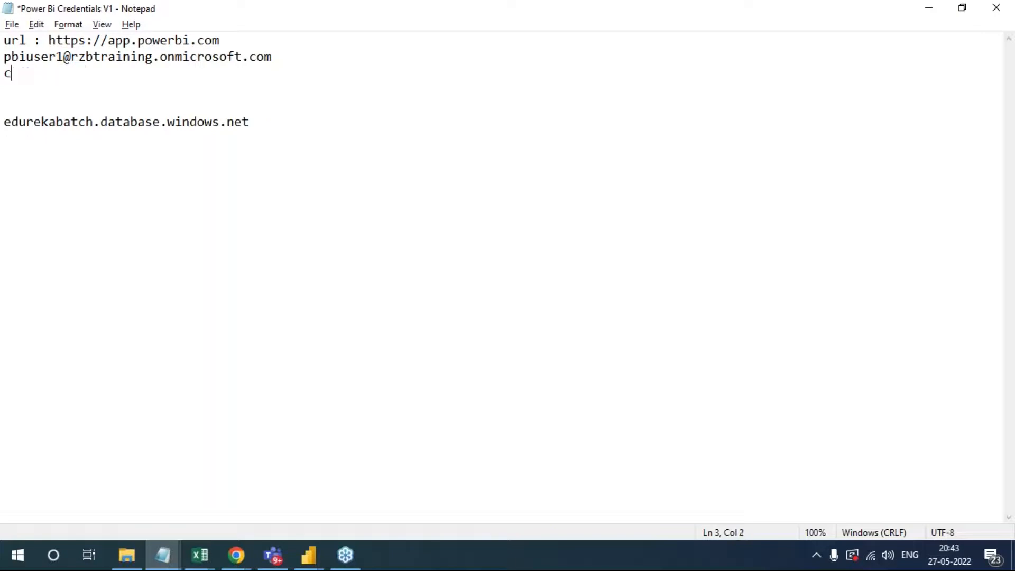
pyautogui.hotkey('ctrl', 'z')
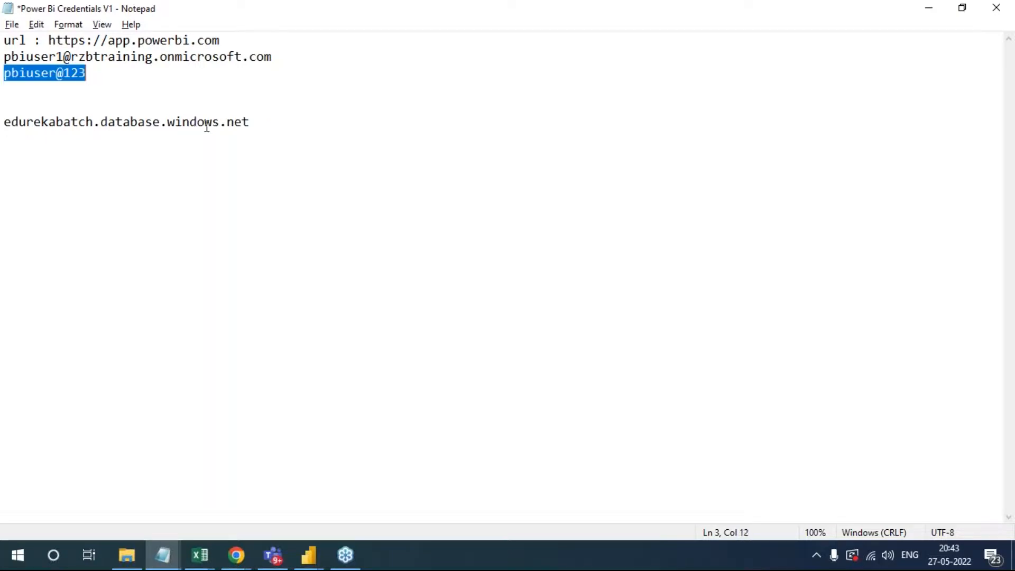
pyautogui.hotkey('alt', 'Tab')
pyautogui.hotkey('ctrl', 'v')
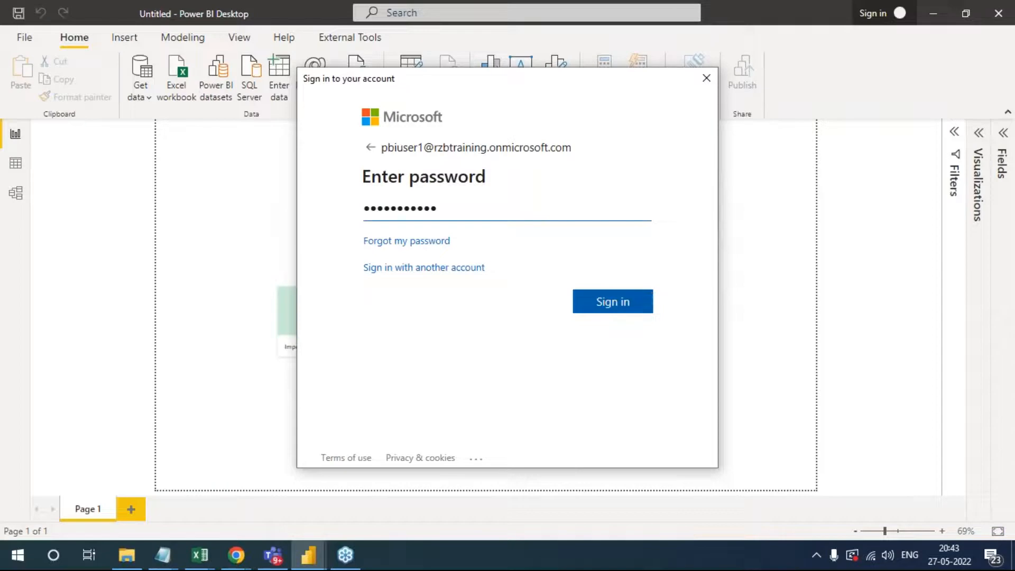
pyautogui.click(640, 302)
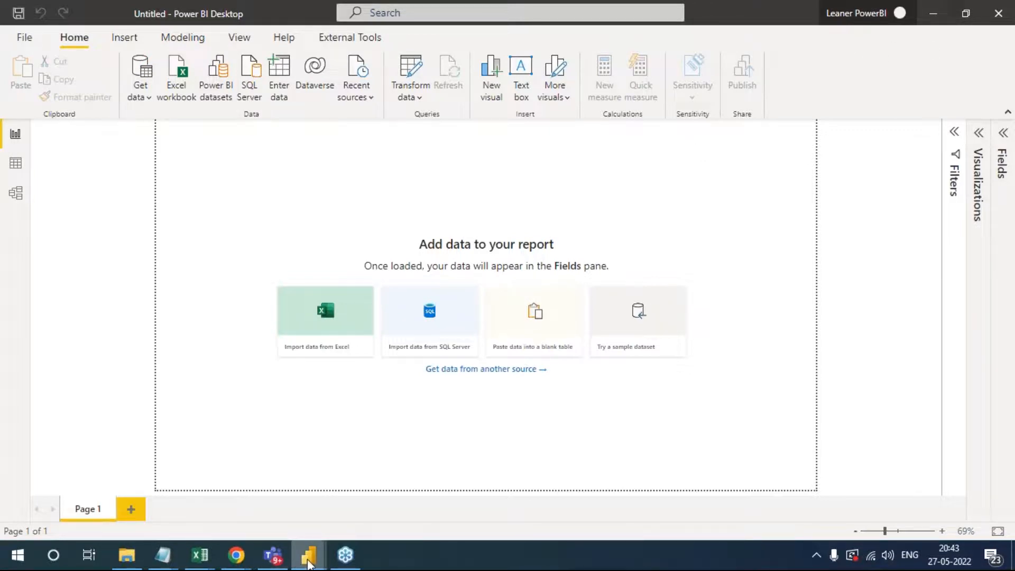
# - Switch to the Dax day 1 report window and from there to the Visual report window
pyautogui.moveTo(308, 555)
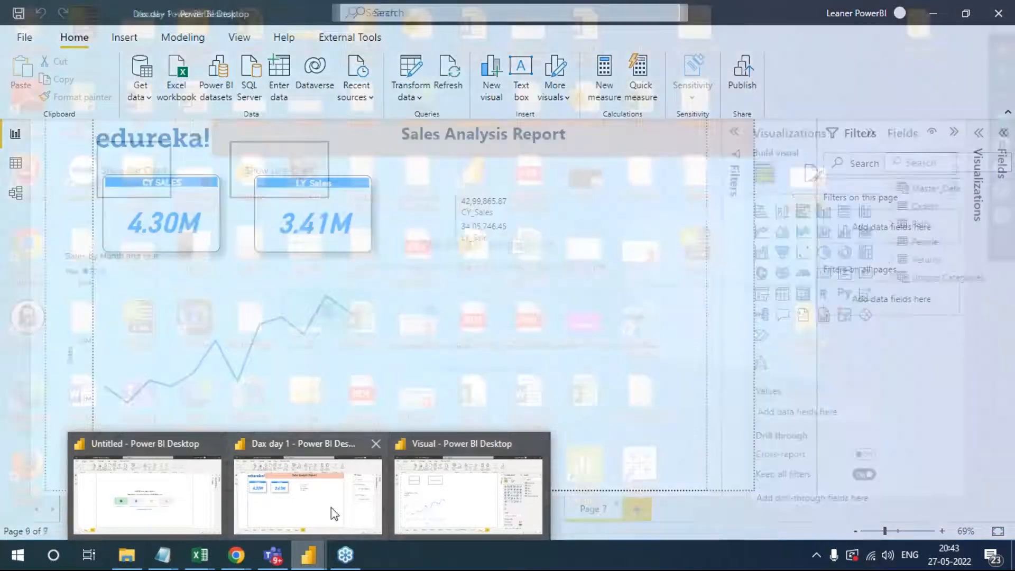
pyautogui.click(333, 512)
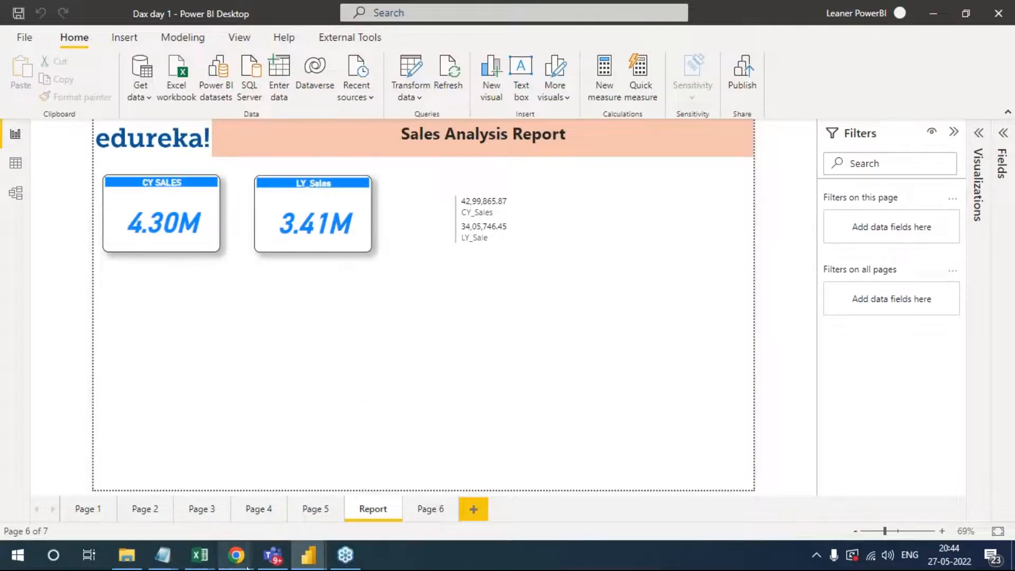
pyautogui.moveTo(323, 544)
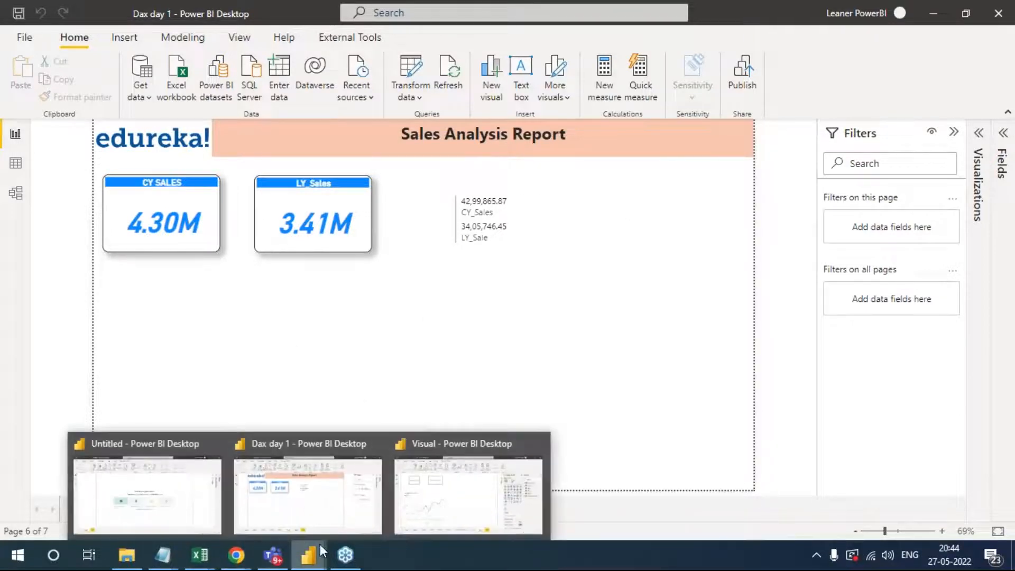
pyautogui.click(464, 499)
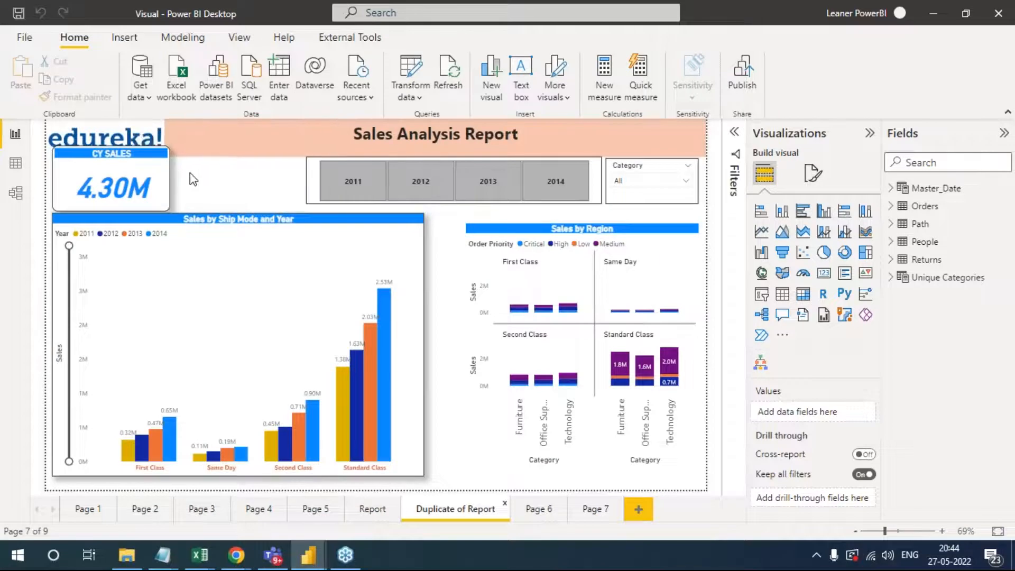
# - Move the CY SALES card just below the edureka! logo and start publishing the report, saving the changes
pyautogui.click(168, 159)
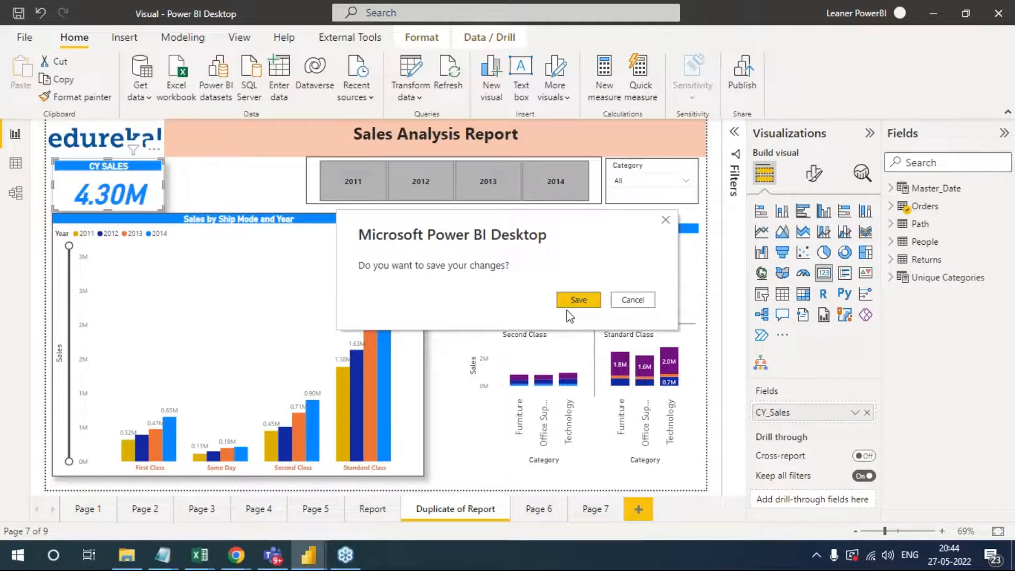
pyautogui.click(579, 301)
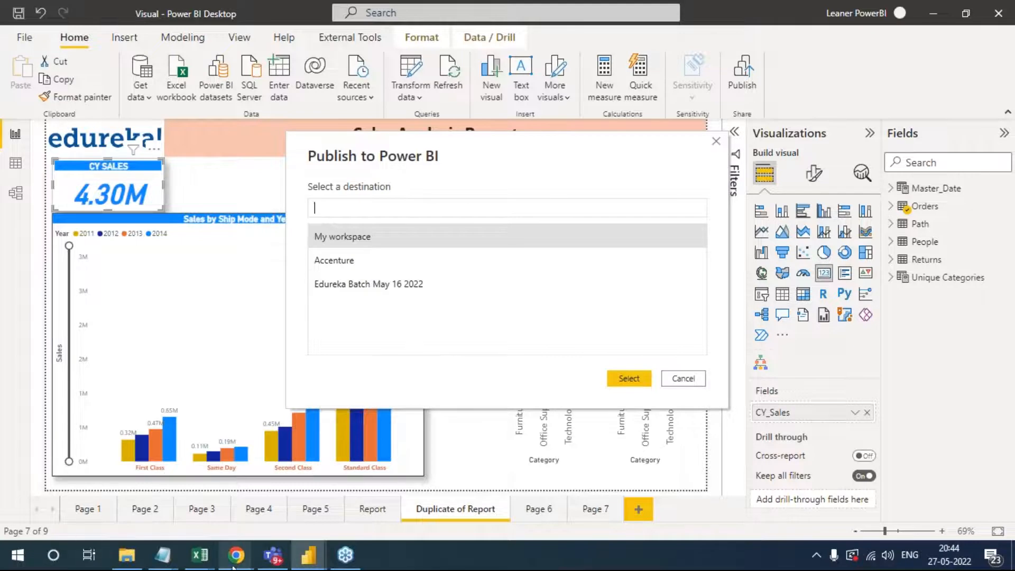
# - Switch to the Power BI service in Chrome and show the list of available workspaces
pyautogui.moveTo(236, 555)
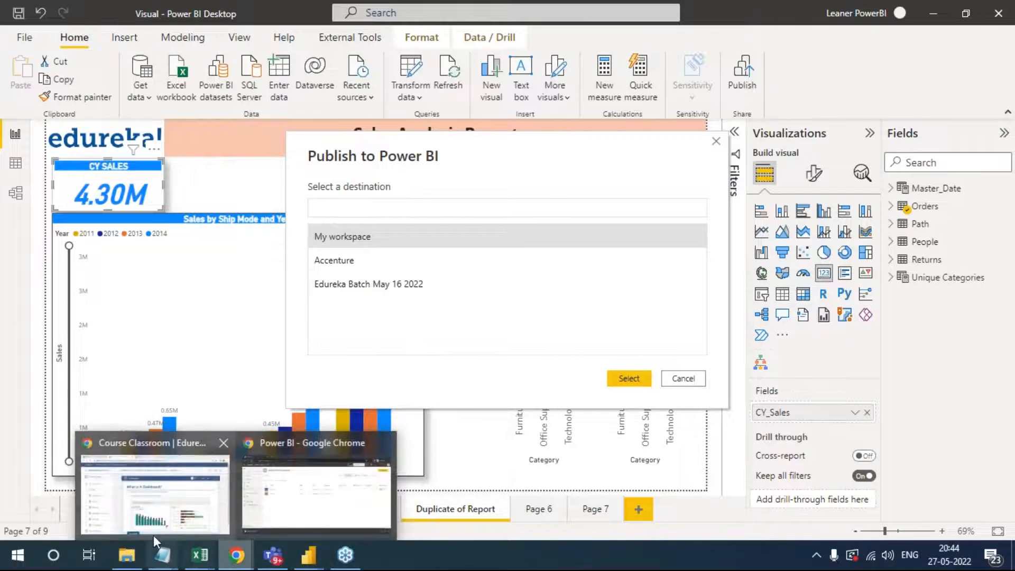
pyautogui.click(279, 511)
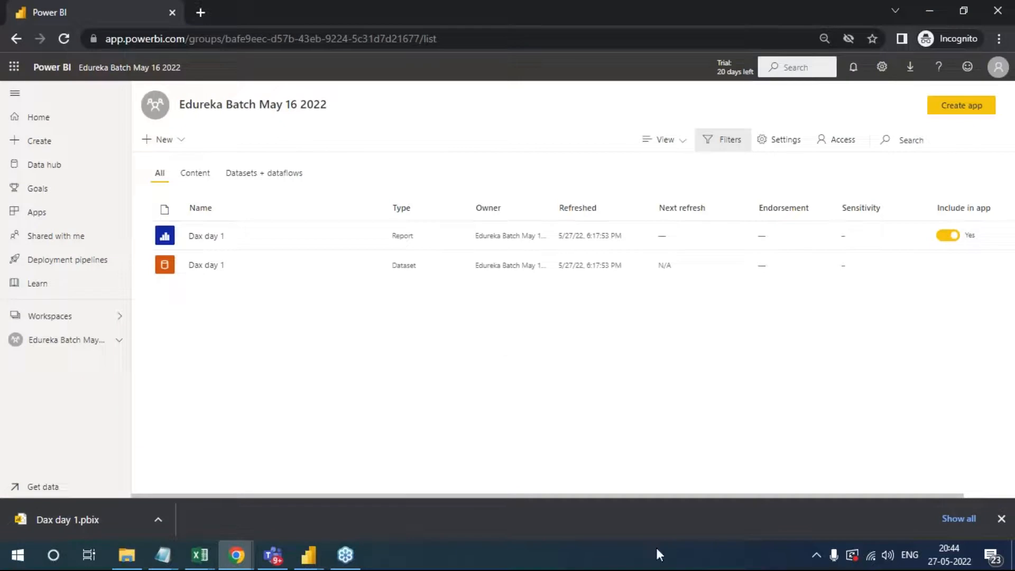
pyautogui.click(70, 316)
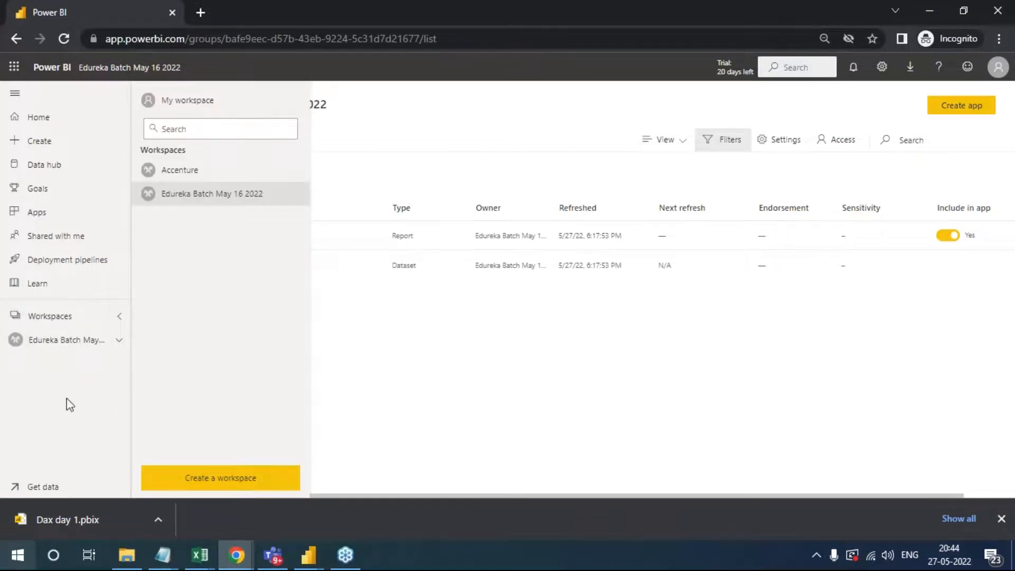
# - Start annotating over the page with the pen, write "10 Dev" above the content list and circle the 10
pyautogui.click(1003, 229)
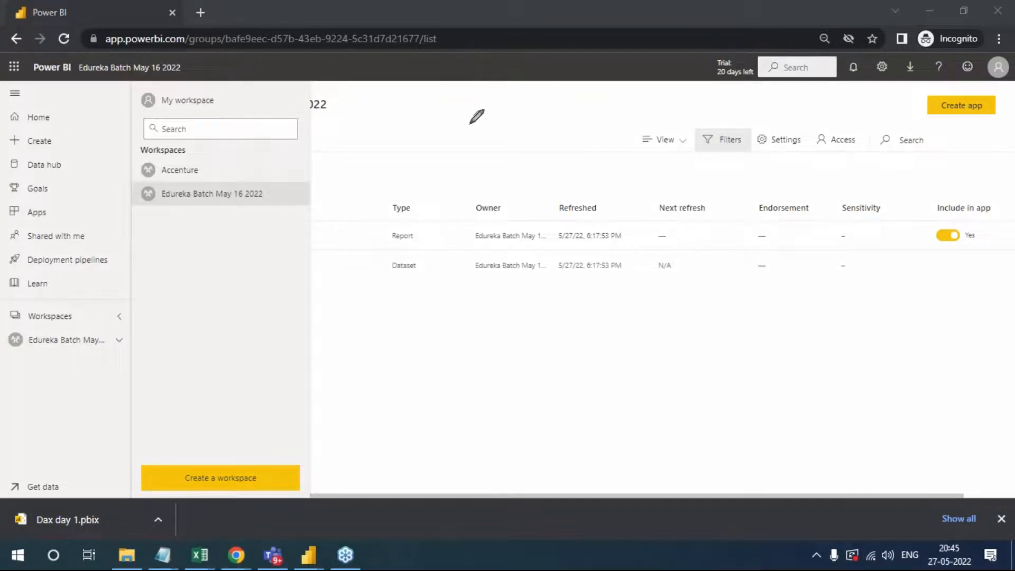
pyautogui.moveTo(478, 116)
pyautogui.mouseDown()
pyautogui.moveTo(478, 138)
pyautogui.moveTo(496, 132)
pyautogui.moveTo(503, 114)
pyautogui.moveTo(500, 123)
pyautogui.moveTo(539, 106)
pyautogui.moveTo(548, 134)
pyautogui.moveTo(535, 135)
pyautogui.moveTo(558, 122)
pyautogui.moveTo(584, 133)
pyautogui.moveTo(601, 111)
pyautogui.mouseUp()
pyautogui.moveTo(512, 100)
pyautogui.mouseDown()
pyautogui.moveTo(489, 90)
pyautogui.moveTo(499, 170)
pyautogui.moveTo(524, 101)
pyautogui.moveTo(516, 91)
pyautogui.mouseUp()
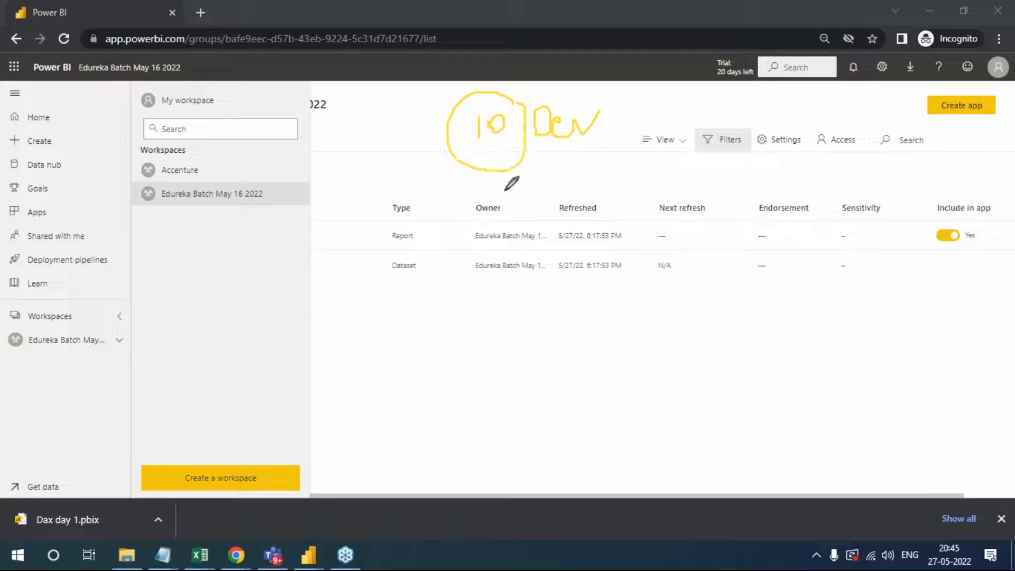
# - Draw five branches down from the circled 10, each ending in a 2, and write 5 beneath "Dev"
pyautogui.moveTo(484, 180); pyautogui.dragTo(423, 259)
pyautogui.moveTo(485, 179); pyautogui.dragTo(485, 243)
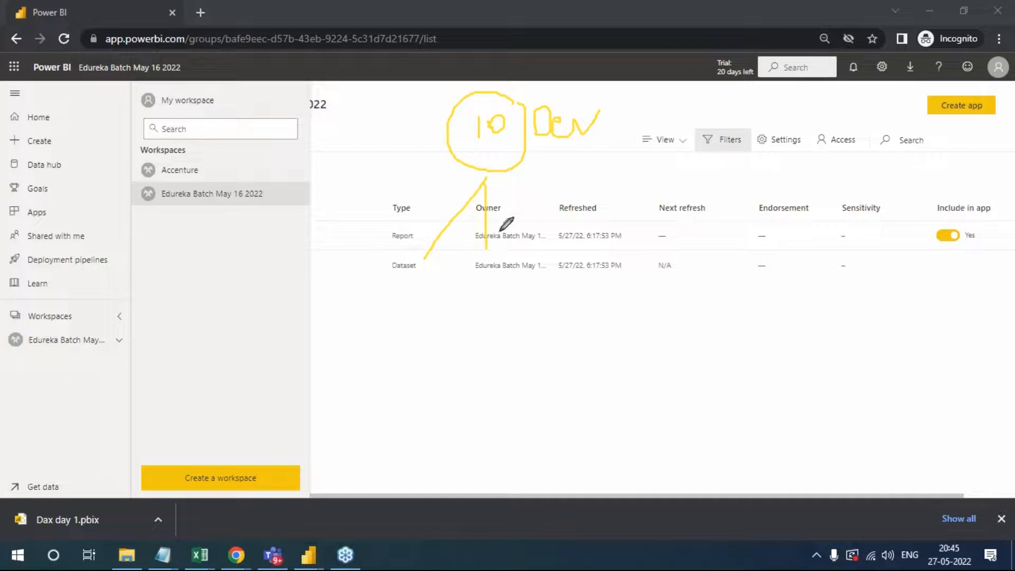
pyautogui.moveTo(484, 180); pyautogui.dragTo(545, 242)
pyautogui.moveTo(486, 180); pyautogui.dragTo(595, 223)
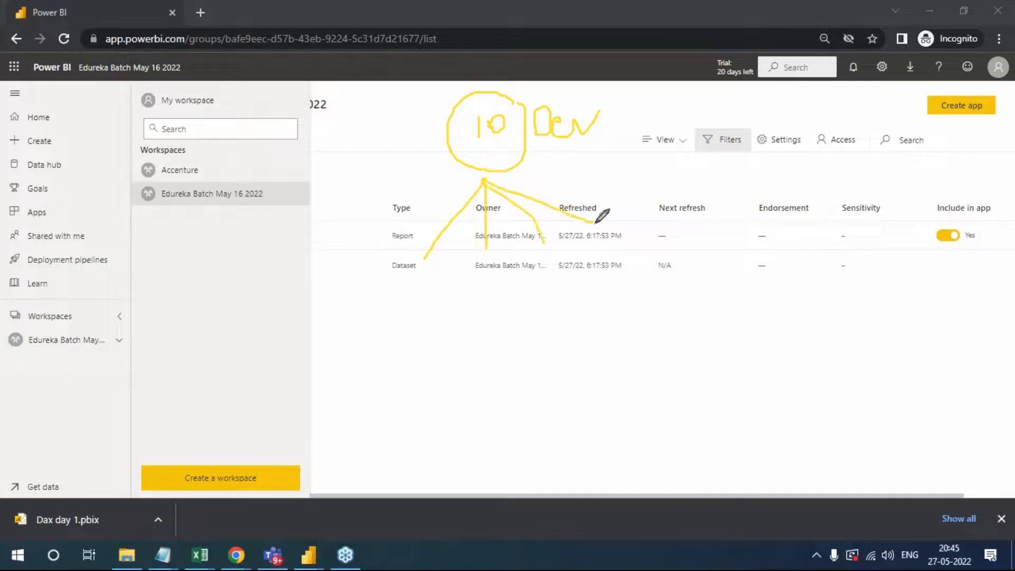
pyautogui.moveTo(485, 181); pyautogui.dragTo(382, 238)
pyautogui.moveTo(388, 279)
pyautogui.mouseDown()
pyautogui.moveTo(384, 292)
pyautogui.moveTo(377, 286)
pyautogui.moveTo(381, 333)
pyautogui.moveTo(398, 333)
pyautogui.mouseUp()
pyautogui.moveTo(424, 292)
pyautogui.mouseDown()
pyautogui.moveTo(443, 280)
pyautogui.moveTo(445, 307)
pyautogui.moveTo(475, 334)
pyautogui.mouseUp()
pyautogui.moveTo(496, 264); pyautogui.dragTo(535, 326)
pyautogui.moveTo(548, 260); pyautogui.dragTo(619, 317)
pyautogui.moveTo(615, 262)
pyautogui.mouseDown()
pyautogui.moveTo(605, 237)
pyautogui.moveTo(692, 301)
pyautogui.mouseUp()
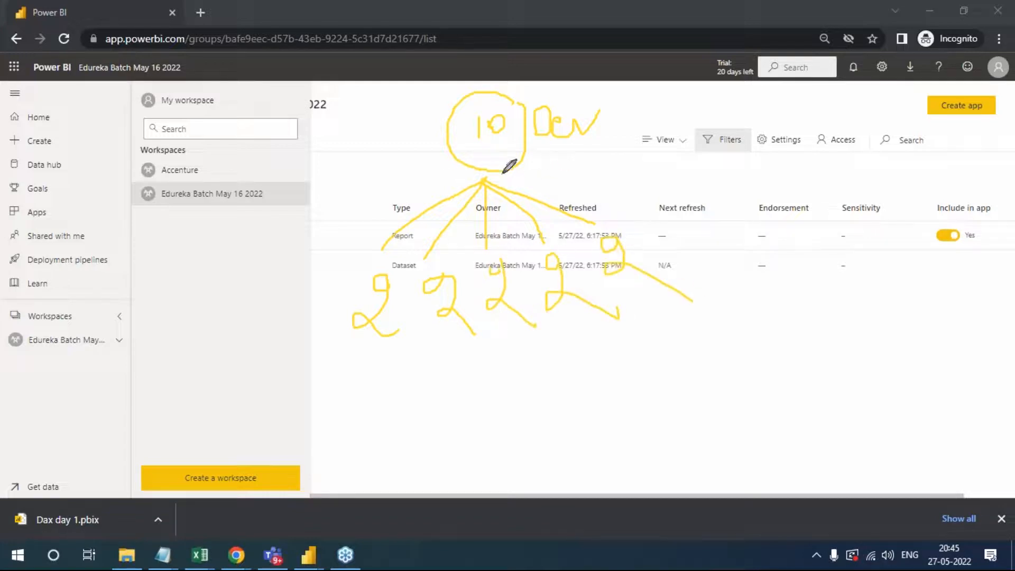
pyautogui.moveTo(542, 162)
pyautogui.mouseDown()
pyautogui.moveTo(555, 165)
pyautogui.moveTo(552, 181)
pyautogui.moveTo(598, 154)
pyautogui.mouseUp()
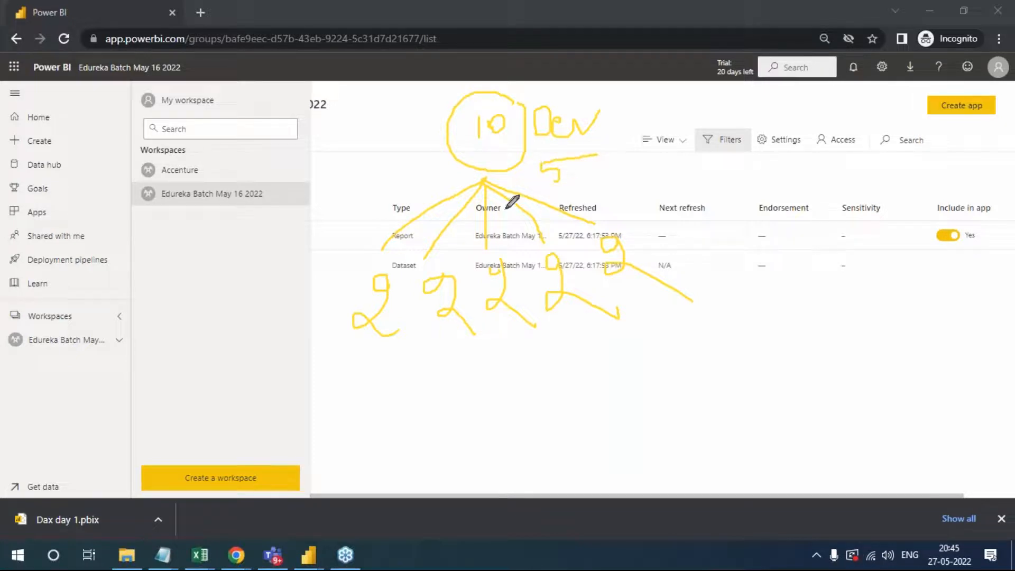
# - Circle the first three 2s in the diagram and mark each of these groups with a 1
pyautogui.moveTo(412, 256)
pyautogui.mouseDown()
pyautogui.moveTo(367, 258)
pyautogui.moveTo(392, 344)
pyautogui.moveTo(408, 240)
pyautogui.mouseUp()
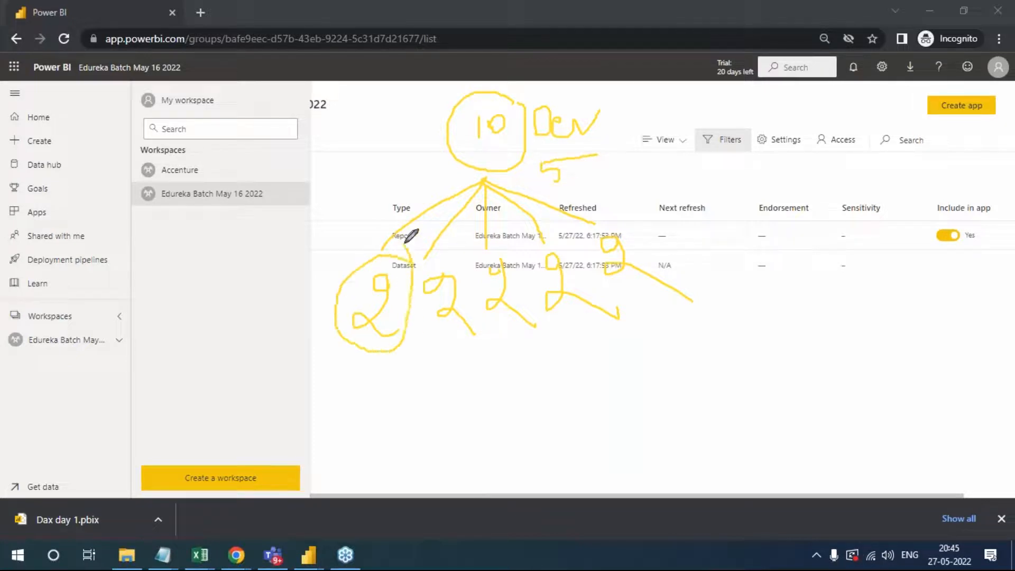
pyautogui.moveTo(341, 236); pyautogui.dragTo(348, 261)
pyautogui.moveTo(426, 276)
pyautogui.mouseDown()
pyautogui.moveTo(421, 267)
pyautogui.moveTo(465, 320)
pyautogui.moveTo(434, 259)
pyautogui.mouseUp()
pyautogui.moveTo(444, 370); pyautogui.dragTo(448, 388)
pyautogui.moveTo(510, 254); pyautogui.dragTo(520, 324)
pyautogui.moveTo(525, 363); pyautogui.dragTo(527, 377)
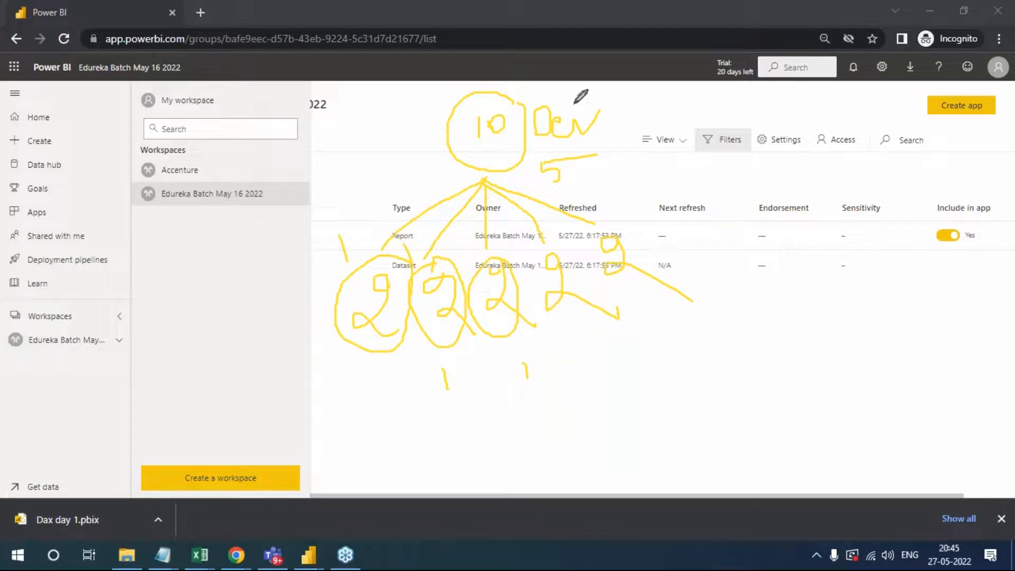
# - Draw a bracket over the developer diagram, and write "Admin" and "IT" beside it inside one large circle
pyautogui.moveTo(366, 84)
pyautogui.mouseDown()
pyautogui.moveTo(698, 85)
pyautogui.moveTo(709, 130)
pyautogui.mouseUp()
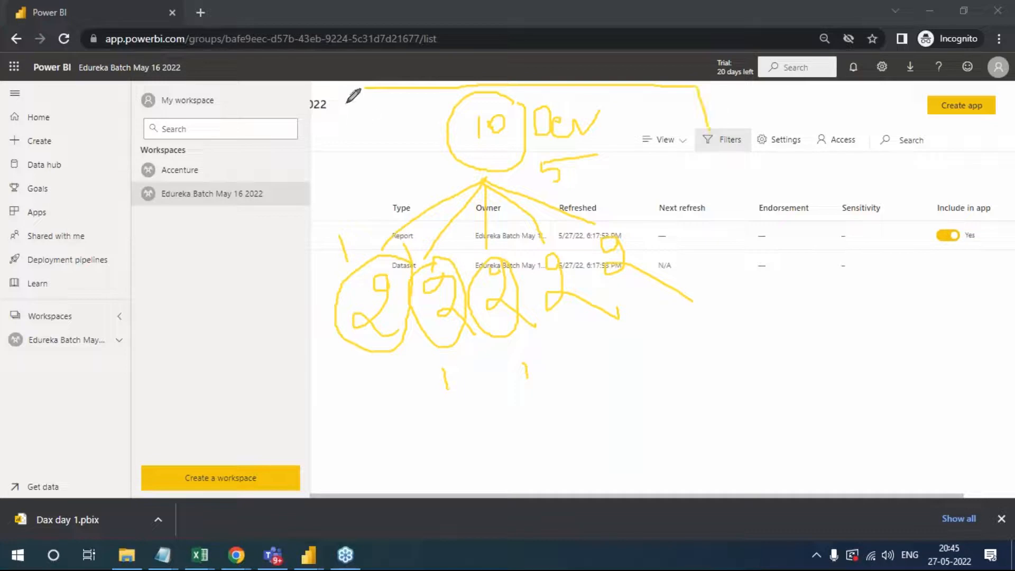
pyautogui.moveTo(365, 87); pyautogui.dragTo(350, 132)
pyautogui.moveTo(732, 167)
pyautogui.mouseDown()
pyautogui.moveTo(734, 205)
pyautogui.moveTo(761, 206)
pyautogui.moveTo(762, 173)
pyautogui.moveTo(793, 172)
pyautogui.moveTo(780, 169)
pyautogui.moveTo(796, 188)
pyautogui.moveTo(826, 179)
pyautogui.moveTo(826, 157)
pyautogui.moveTo(859, 170)
pyautogui.mouseUp()
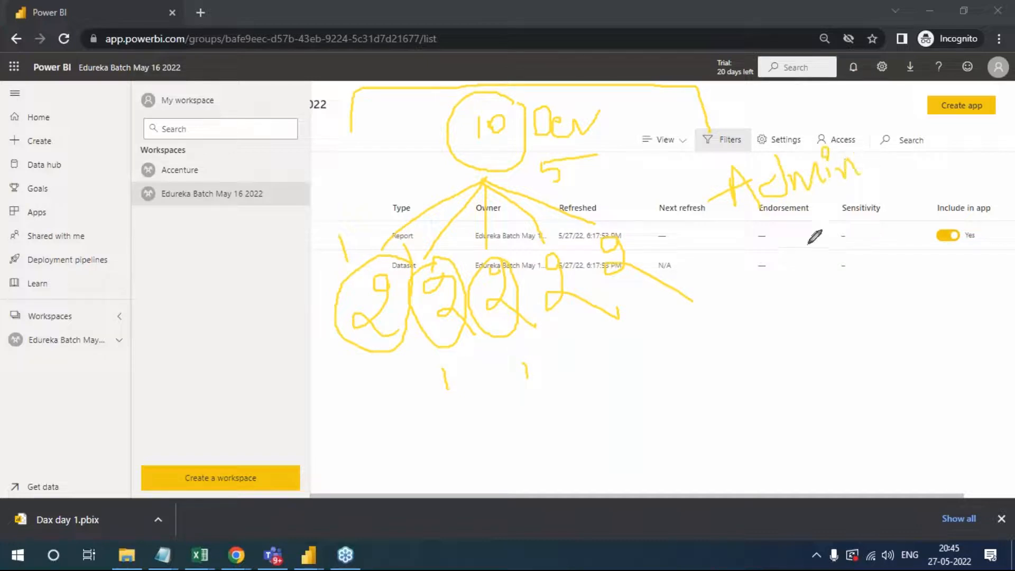
pyautogui.moveTo(802, 233); pyautogui.dragTo(812, 273)
pyautogui.moveTo(776, 243); pyautogui.dragTo(825, 220)
pyautogui.moveTo(787, 291); pyautogui.dragTo(846, 260)
pyautogui.moveTo(870, 218)
pyautogui.mouseDown()
pyautogui.moveTo(878, 249)
pyautogui.moveTo(873, 205)
pyautogui.mouseUp()
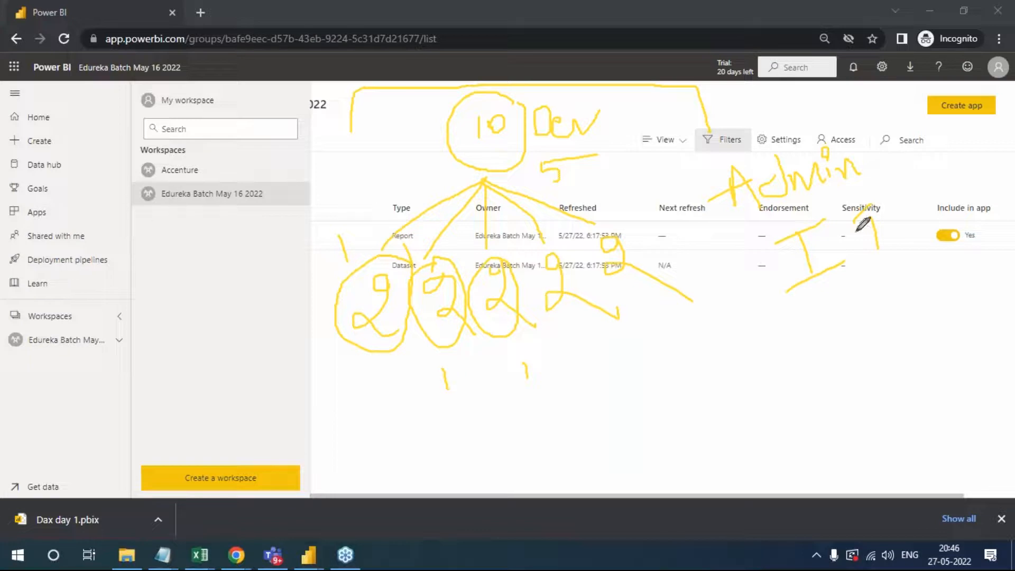
pyautogui.moveTo(852, 124)
pyautogui.mouseDown()
pyautogui.moveTo(701, 211)
pyautogui.moveTo(925, 243)
pyautogui.moveTo(868, 136)
pyautogui.mouseUp()
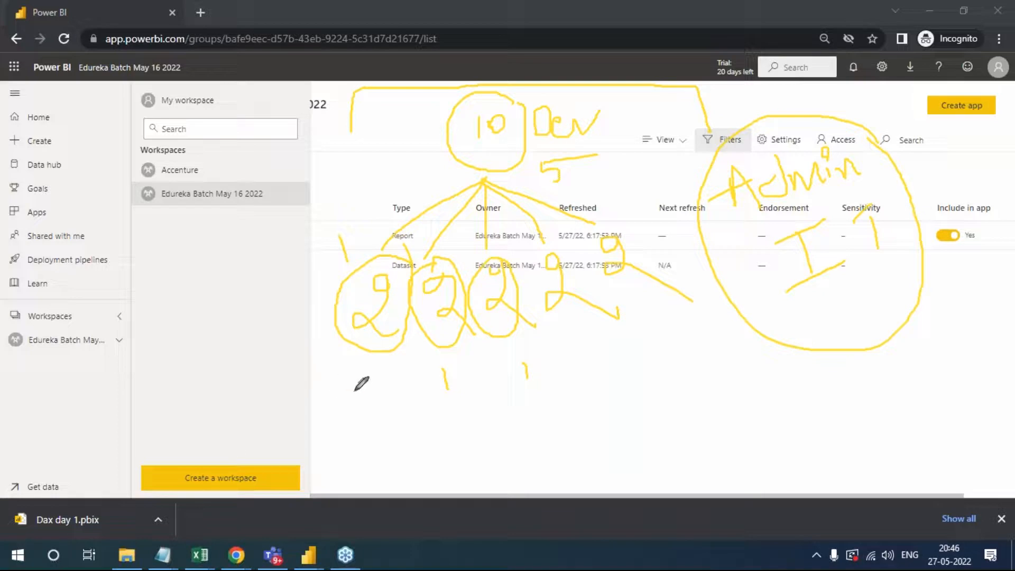
# - Draw a workspace box beneath each of the five groups and label the first two boxes "WS"
pyautogui.moveTo(372, 367)
pyautogui.mouseDown()
pyautogui.moveTo(369, 425)
pyautogui.moveTo(382, 406)
pyautogui.mouseUp()
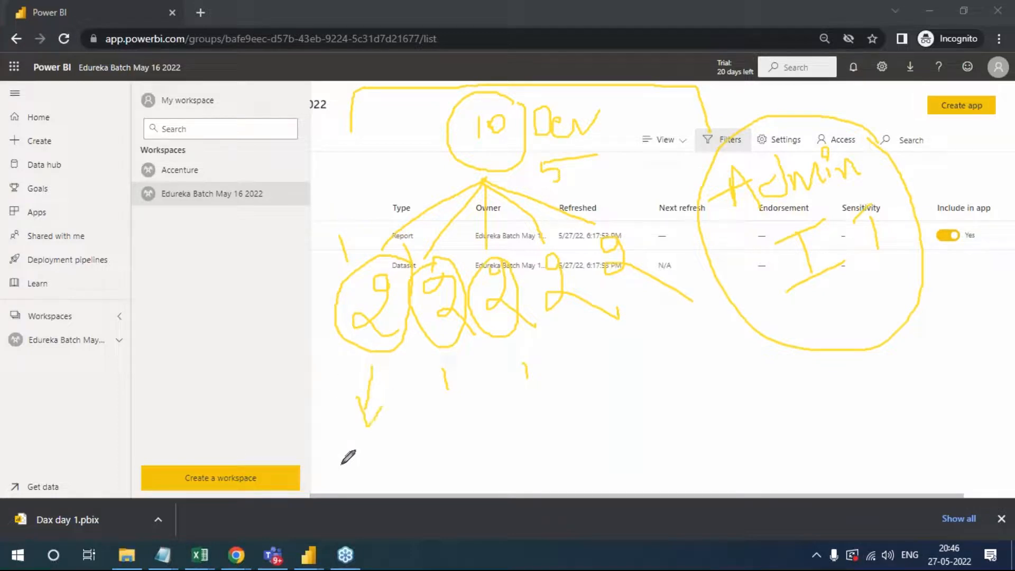
pyautogui.moveTo(334, 437)
pyautogui.mouseDown()
pyautogui.moveTo(412, 436)
pyautogui.moveTo(406, 481)
pyautogui.mouseUp()
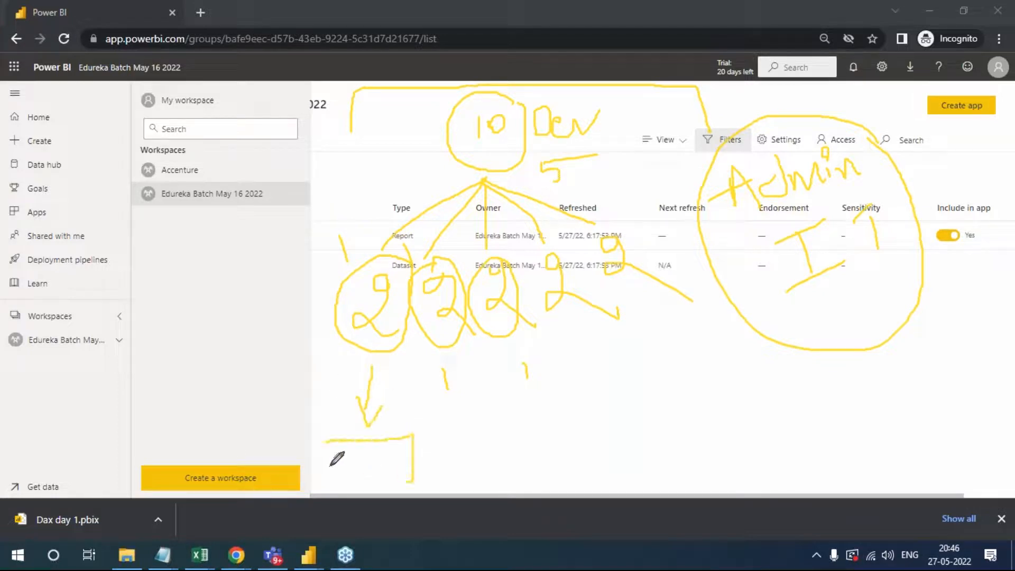
pyautogui.moveTo(325, 440)
pyautogui.mouseDown()
pyautogui.moveTo(375, 489)
pyautogui.moveTo(413, 488)
pyautogui.mouseUp()
pyautogui.moveTo(442, 411)
pyautogui.mouseDown()
pyautogui.moveTo(472, 406)
pyautogui.moveTo(472, 458)
pyautogui.moveTo(492, 406)
pyautogui.moveTo(562, 424)
pyautogui.moveTo(557, 386)
pyautogui.mouseUp()
pyautogui.moveTo(583, 316)
pyautogui.mouseDown()
pyautogui.moveTo(601, 361)
pyautogui.moveTo(626, 349)
pyautogui.moveTo(648, 363)
pyautogui.moveTo(632, 345)
pyautogui.mouseUp()
pyautogui.moveTo(641, 289)
pyautogui.mouseDown()
pyautogui.moveTo(705, 340)
pyautogui.moveTo(686, 317)
pyautogui.mouseUp()
pyautogui.moveTo(341, 461)
pyautogui.mouseDown()
pyautogui.moveTo(350, 474)
pyautogui.moveTo(365, 456)
pyautogui.moveTo(376, 469)
pyautogui.mouseUp()
pyautogui.moveTo(447, 426)
pyautogui.mouseDown()
pyautogui.moveTo(448, 438)
pyautogui.moveTo(468, 426)
pyautogui.moveTo(476, 443)
pyautogui.mouseUp()
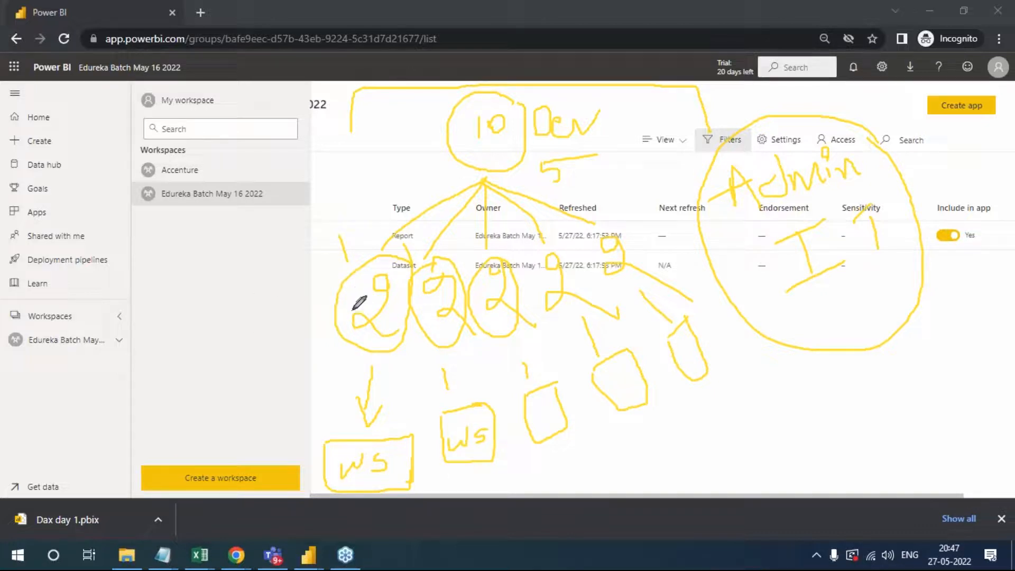
# - Add letter marks to the first two developer groups and draw an arrow from the second group to its WS box
pyautogui.moveTo(355, 294)
pyautogui.mouseDown()
pyautogui.moveTo(349, 322)
pyautogui.moveTo(363, 286)
pyautogui.moveTo(349, 281)
pyautogui.moveTo(355, 306)
pyautogui.mouseUp()
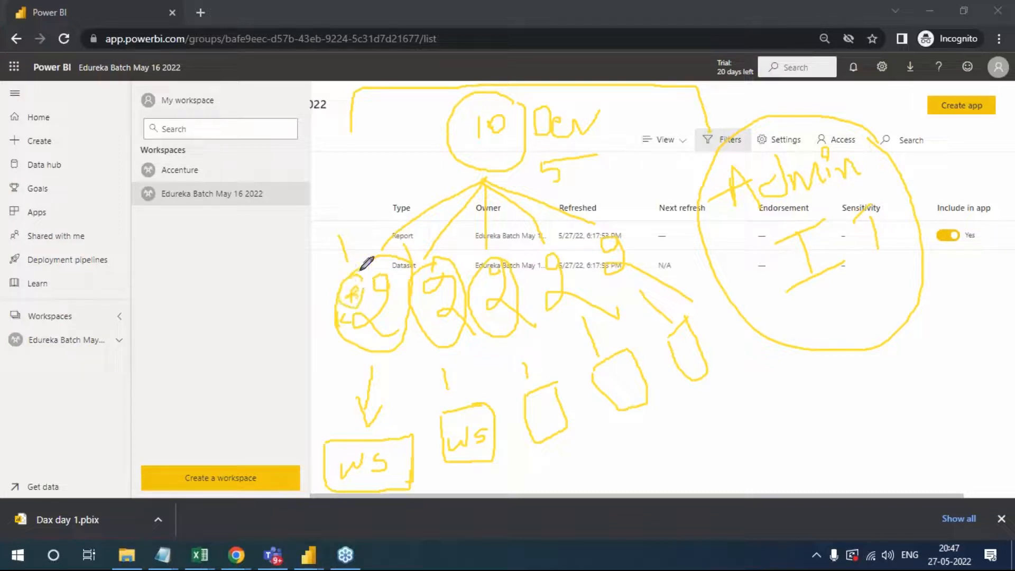
pyautogui.moveTo(329, 187)
pyautogui.mouseDown()
pyautogui.moveTo(347, 199)
pyautogui.moveTo(331, 218)
pyautogui.mouseUp()
pyautogui.moveTo(337, 324)
pyautogui.mouseDown()
pyautogui.moveTo(316, 344)
pyautogui.moveTo(314, 379)
pyautogui.mouseUp()
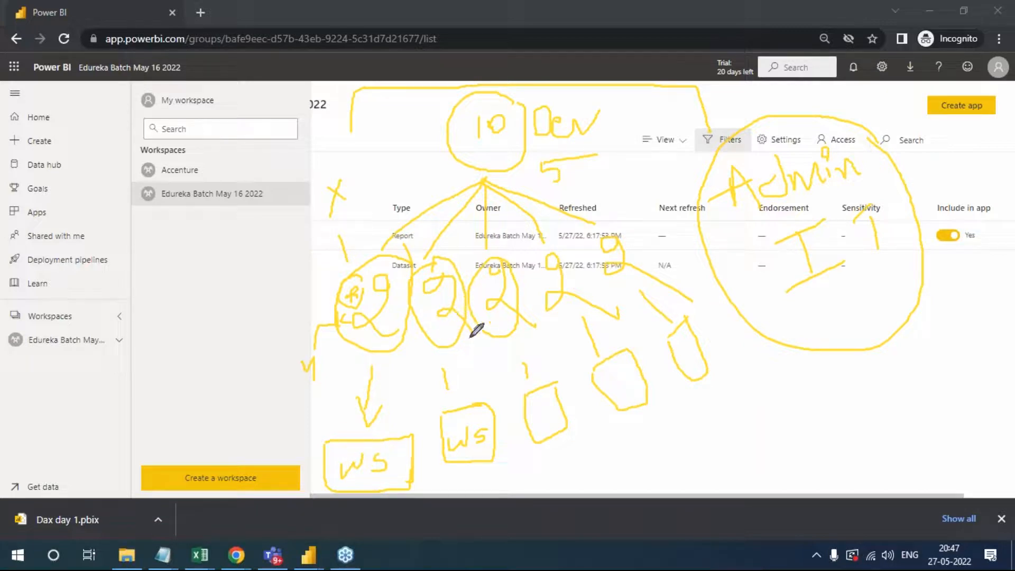
pyautogui.moveTo(437, 337); pyautogui.dragTo(455, 339)
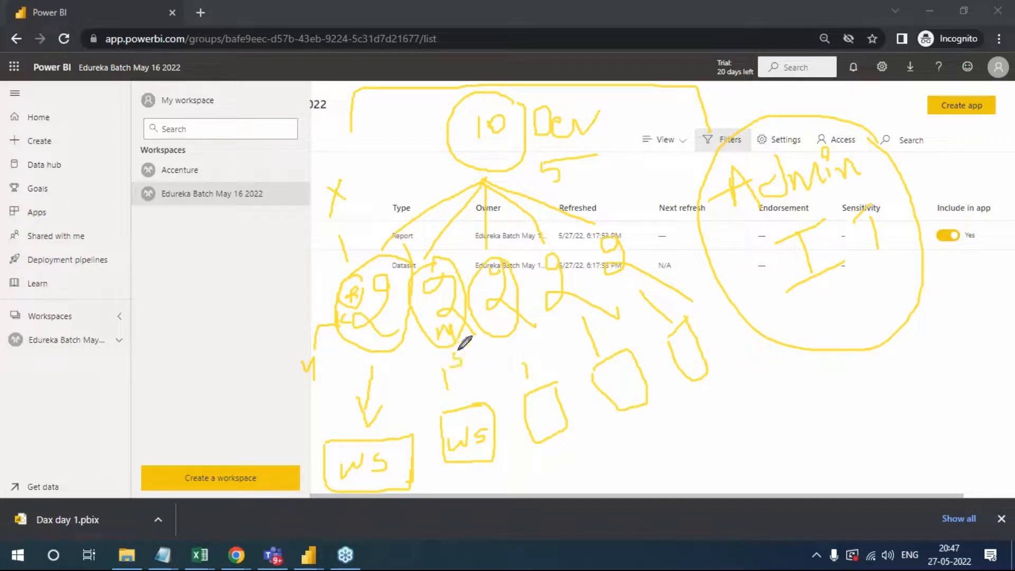
pyautogui.moveTo(465, 381)
pyautogui.mouseDown()
pyautogui.moveTo(464, 415)
pyautogui.moveTo(479, 405)
pyautogui.mouseUp()
# - Circle the Create a workspace option with the pen and write "NO" above it
pyautogui.moveTo(150, 476)
pyautogui.mouseDown()
pyautogui.moveTo(208, 412)
pyautogui.moveTo(309, 448)
pyautogui.moveTo(249, 512)
pyautogui.moveTo(154, 482)
pyautogui.mouseUp()
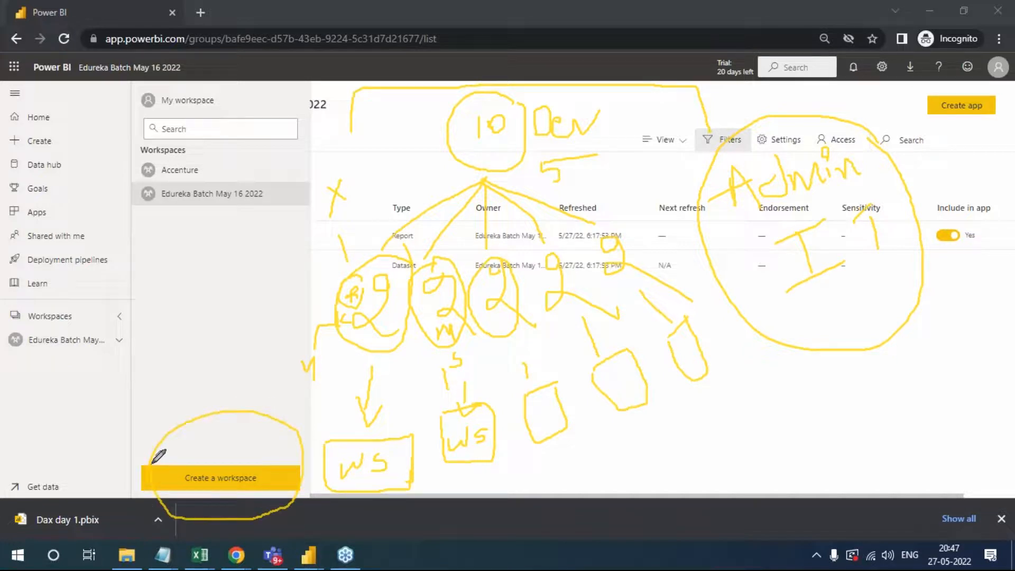
pyautogui.moveTo(203, 444)
pyautogui.mouseDown()
pyautogui.moveTo(201, 465)
pyautogui.moveTo(201, 444)
pyautogui.moveTo(236, 431)
pyautogui.moveTo(244, 440)
pyautogui.moveTo(233, 437)
pyautogui.mouseUp()
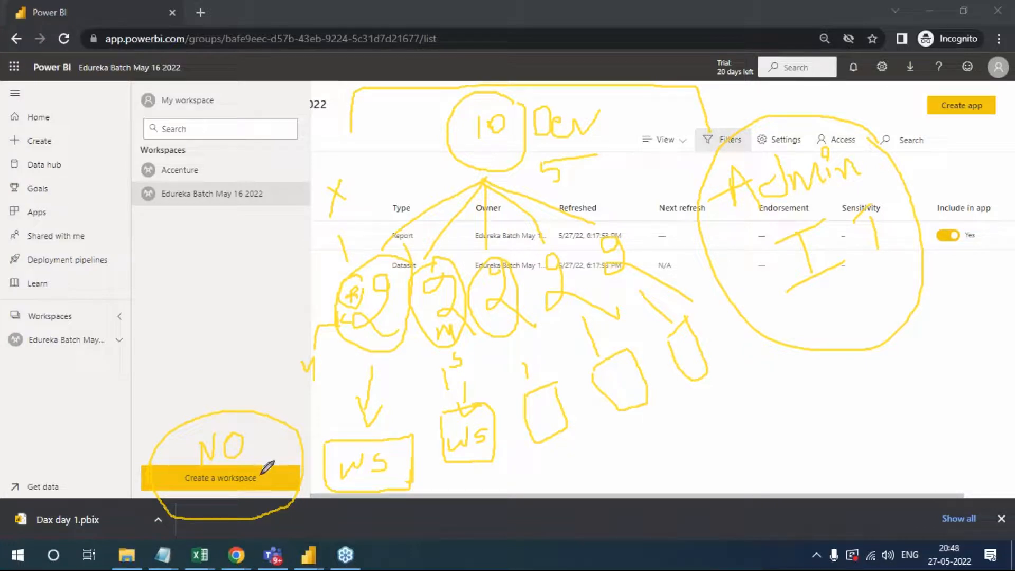
# - Tick "Admin" in the diagram and write "or Senior Colleague" beneath "IT"
pyautogui.moveTo(777, 147); pyautogui.dragTo(811, 110)
pyautogui.moveTo(775, 135)
pyautogui.mouseDown()
pyautogui.moveTo(777, 147)
pyautogui.moveTo(814, 105)
pyautogui.mouseUp()
pyautogui.moveTo(831, 292)
pyautogui.mouseDown()
pyautogui.moveTo(809, 315)
pyautogui.moveTo(823, 290)
pyautogui.moveTo(842, 301)
pyautogui.moveTo(860, 294)
pyautogui.mouseUp()
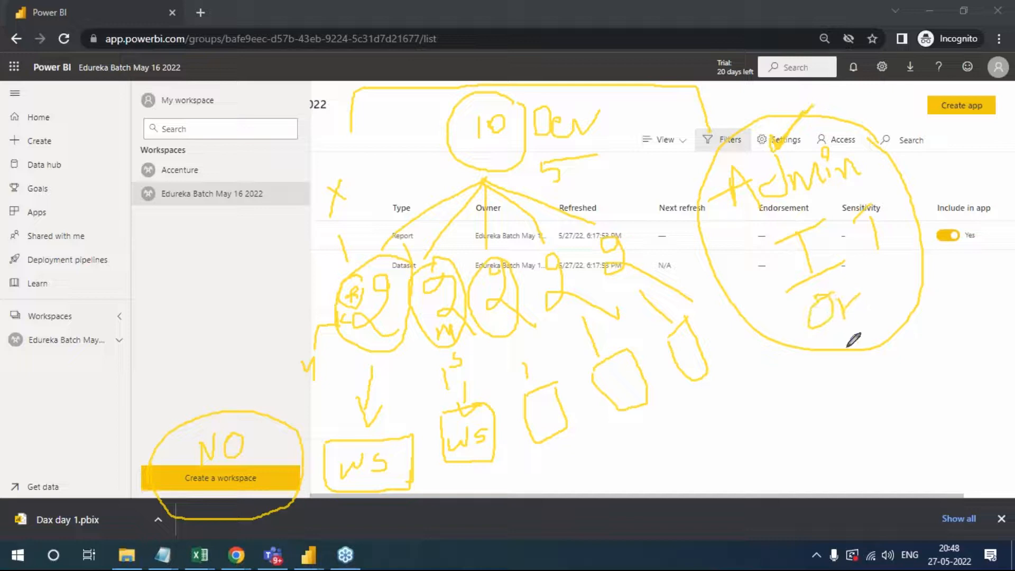
pyautogui.moveTo(816, 372)
pyautogui.mouseDown()
pyautogui.moveTo(788, 401)
pyautogui.moveTo(826, 371)
pyautogui.moveTo(848, 385)
pyautogui.moveTo(871, 379)
pyautogui.moveTo(884, 351)
pyautogui.moveTo(953, 364)
pyautogui.mouseUp()
pyautogui.moveTo(841, 419)
pyautogui.mouseDown()
pyautogui.moveTo(812, 436)
pyautogui.moveTo(867, 442)
pyautogui.moveTo(891, 404)
pyautogui.moveTo(899, 433)
pyautogui.moveTo(944, 424)
pyautogui.moveTo(958, 446)
pyautogui.moveTo(975, 401)
pyautogui.moveTo(995, 405)
pyautogui.mouseUp()
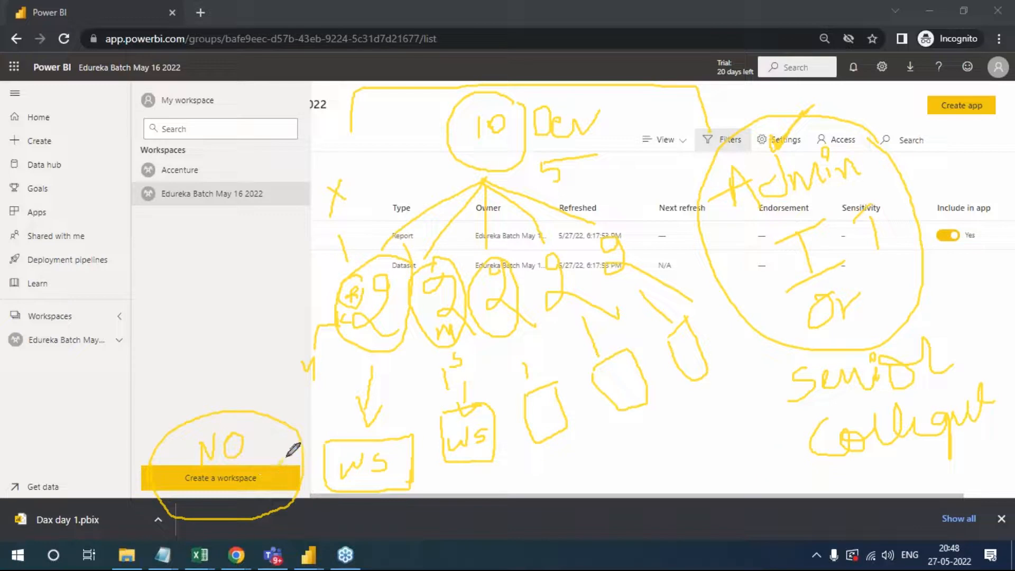
# - Circle the Create a workspace option again, tick "IT" and "Colleague" in the diagram, and erase all the drawings
pyautogui.moveTo(288, 455)
pyautogui.mouseDown()
pyautogui.moveTo(227, 483)
pyautogui.moveTo(171, 478)
pyautogui.moveTo(172, 451)
pyautogui.moveTo(272, 436)
pyautogui.moveTo(232, 504)
pyautogui.moveTo(183, 470)
pyautogui.moveTo(188, 449)
pyautogui.mouseUp()
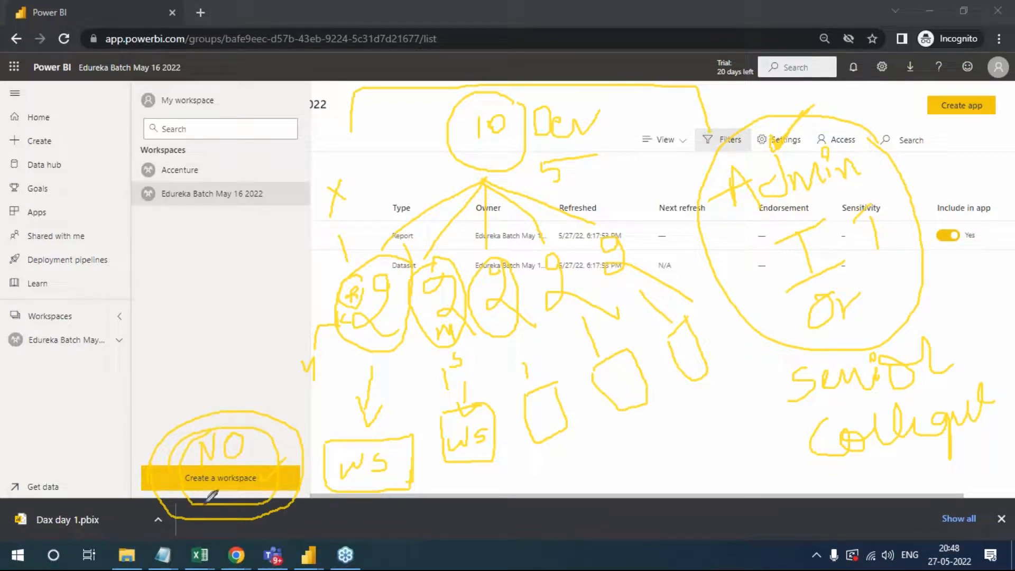
pyautogui.moveTo(754, 423); pyautogui.dragTo(797, 414)
pyautogui.moveTo(746, 244); pyautogui.dragTo(768, 226)
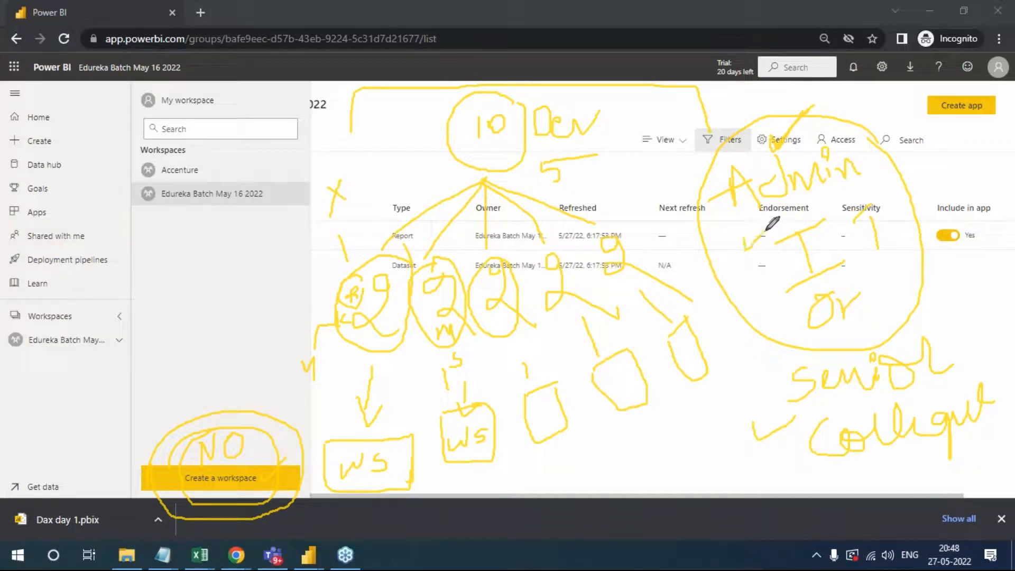
pyautogui.click(921, 322)
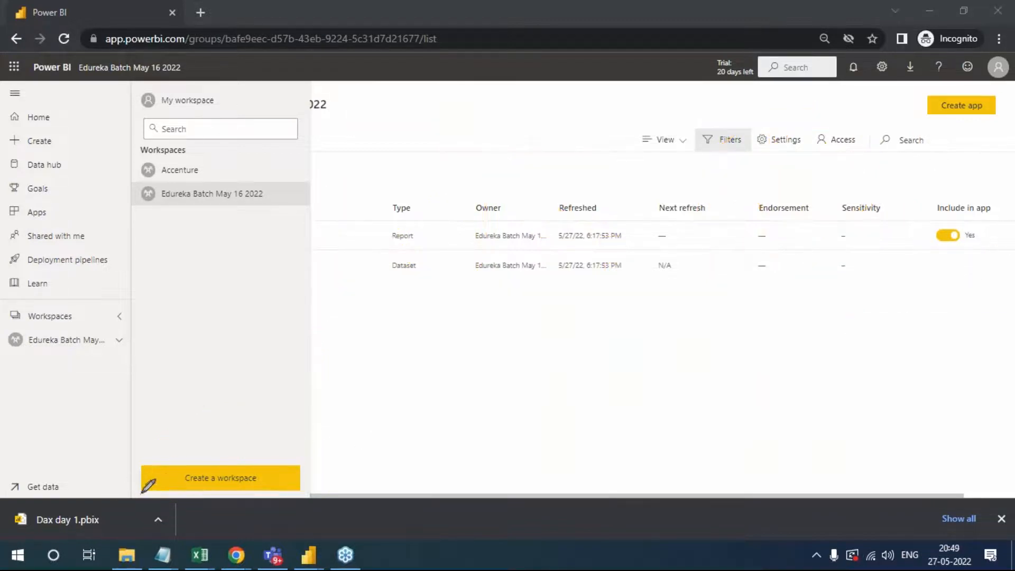
# - Tick the Create a workspace option, the Edureka Batch May 16 2022 workspace and the Dax day 1 report with the pen
pyautogui.moveTo(147, 479); pyautogui.dragTo(184, 457)
pyautogui.moveTo(189, 213); pyautogui.dragTo(244, 206)
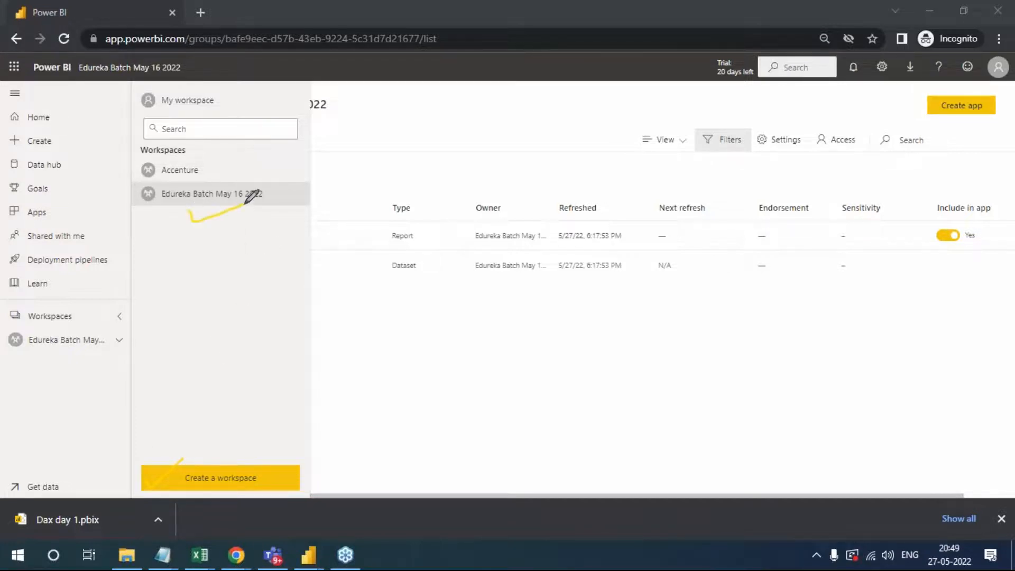
pyautogui.click(189, 197)
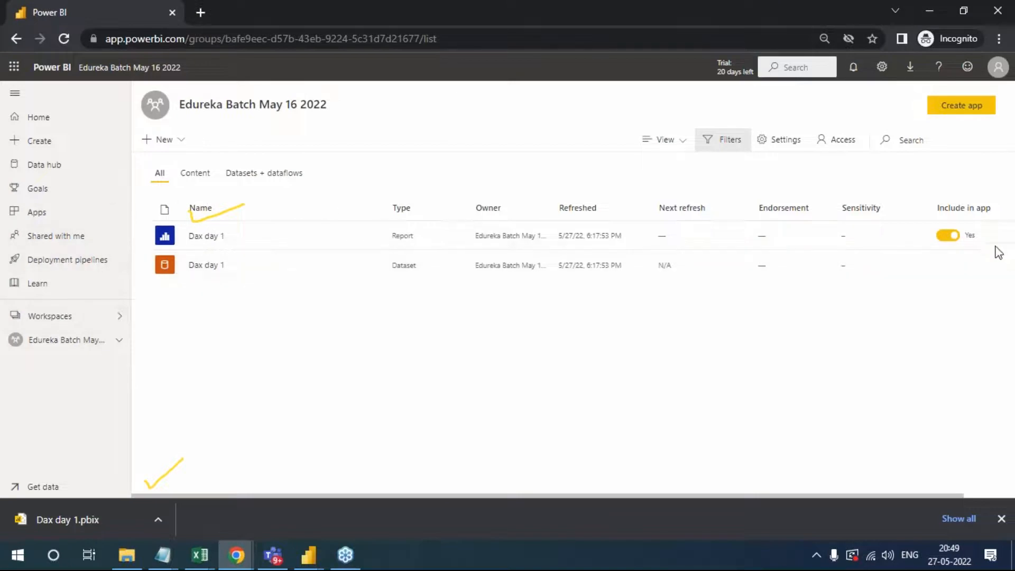
pyautogui.click(1004, 225)
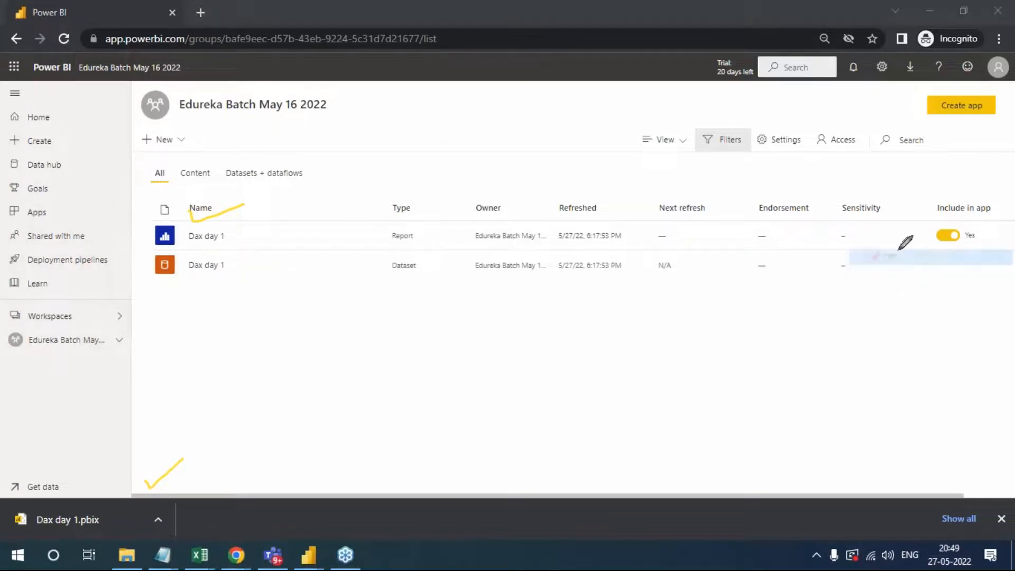
pyautogui.moveTo(237, 236); pyautogui.dragTo(305, 203)
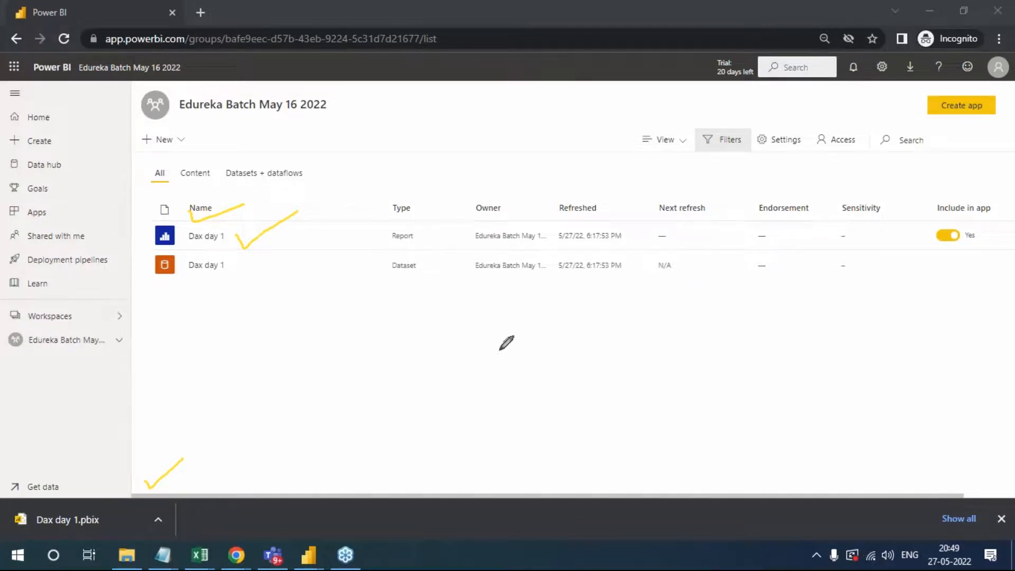
# - Bracket the publish destinations in Power BI Desktop, and circle the site address and write "pow service" over the browser page
pyautogui.hotkey('alt', 'Tab')
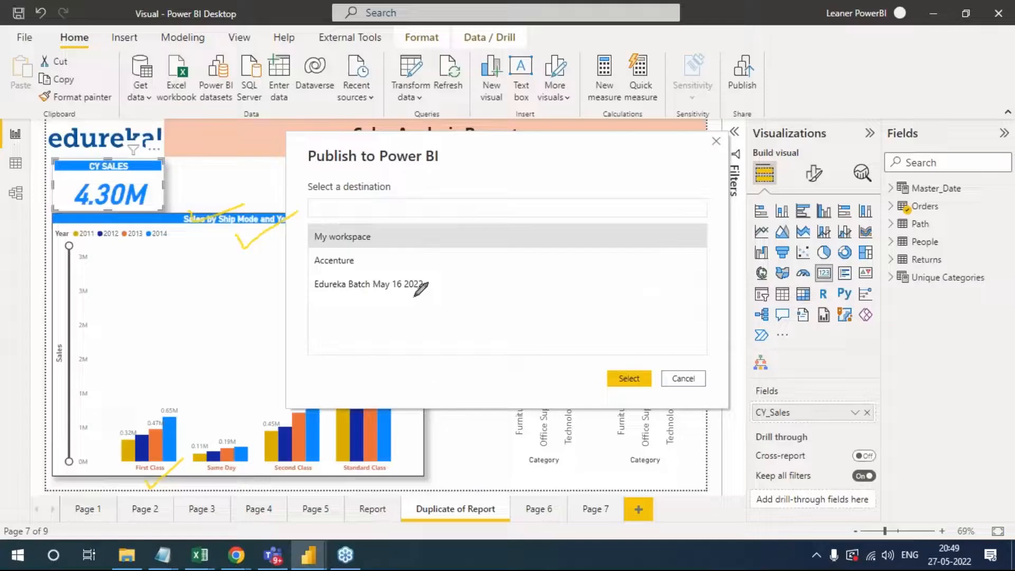
pyautogui.moveTo(428, 233)
pyautogui.mouseDown()
pyautogui.moveTo(455, 257)
pyautogui.moveTo(426, 317)
pyautogui.mouseUp()
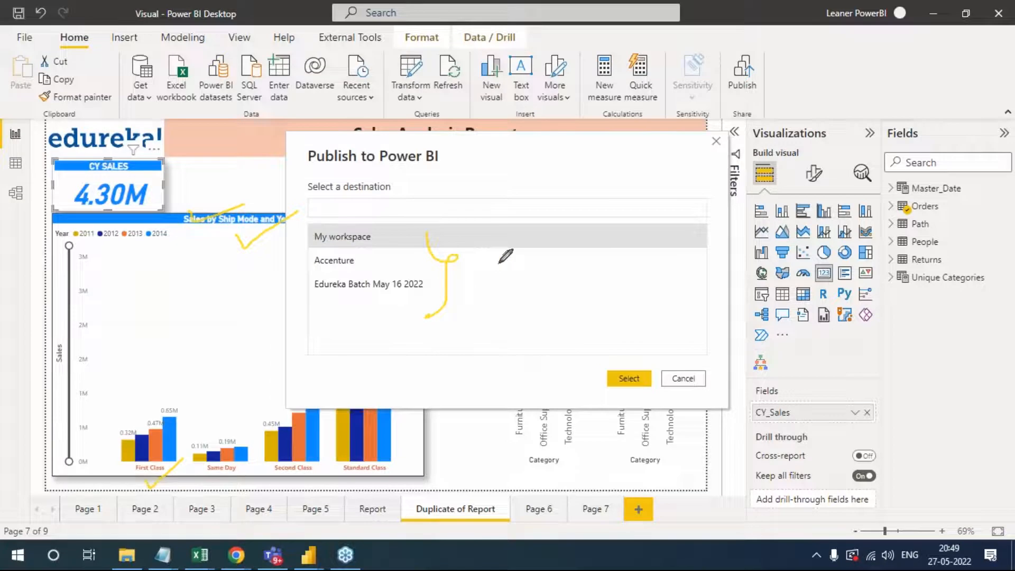
pyautogui.hotkey('alt', 'Tab')
pyautogui.moveTo(105, 29)
pyautogui.mouseDown()
pyautogui.moveTo(178, 33)
pyautogui.moveTo(95, 87)
pyautogui.moveTo(112, 29)
pyautogui.mouseUp()
pyautogui.moveTo(320, 127)
pyautogui.mouseDown()
pyautogui.moveTo(363, 136)
pyautogui.moveTo(456, 116)
pyautogui.moveTo(518, 147)
pyautogui.moveTo(596, 125)
pyautogui.moveTo(612, 136)
pyautogui.moveTo(591, 117)
pyautogui.moveTo(713, 149)
pyautogui.mouseUp()
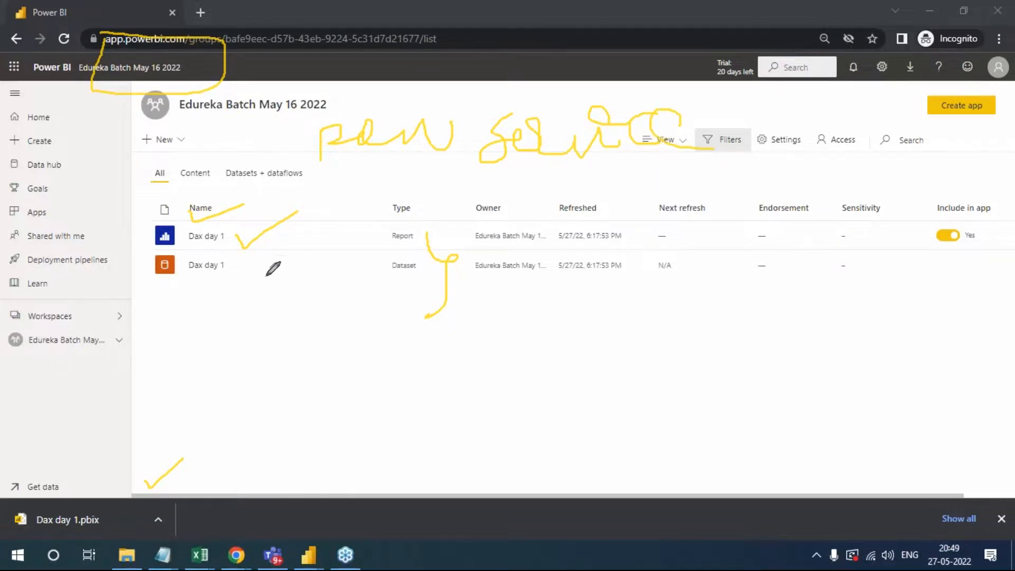
# - Switch to Power BI Desktop, erase the drawings, and mark the Accenture destination with a circle and Edureka Batch May 16 2022 with a tick
pyautogui.hotkey('alt', 'Tab')
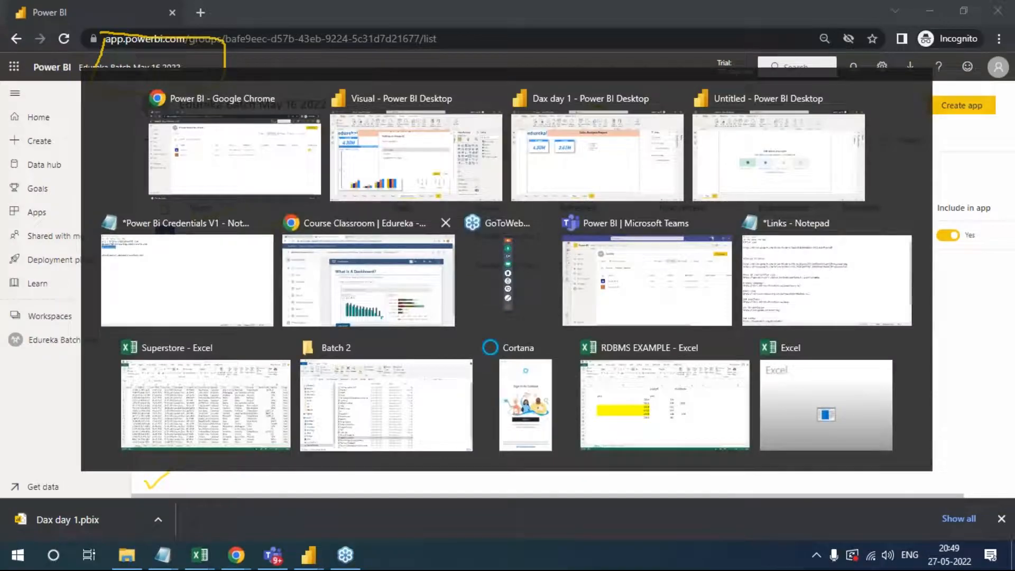
pyautogui.click(945, 265)
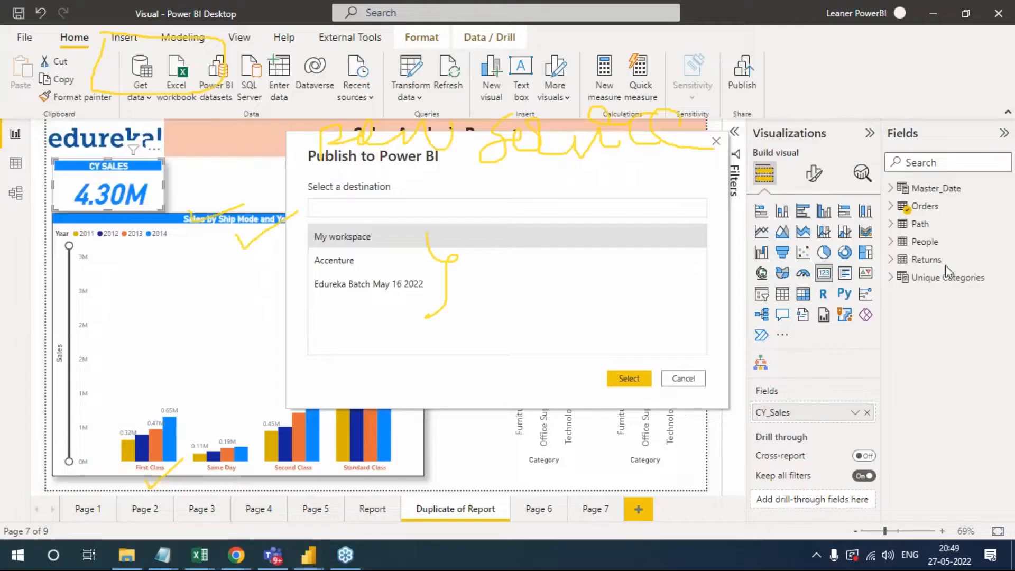
pyautogui.click(903, 321)
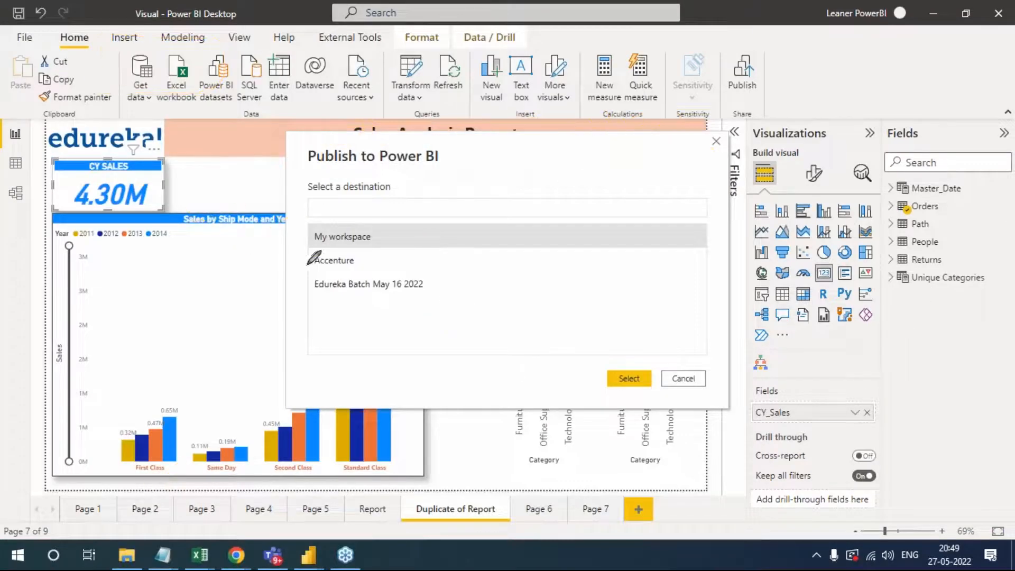
pyautogui.moveTo(312, 261)
pyautogui.mouseDown()
pyautogui.moveTo(376, 253)
pyautogui.moveTo(327, 276)
pyautogui.moveTo(308, 261)
pyautogui.mouseUp()
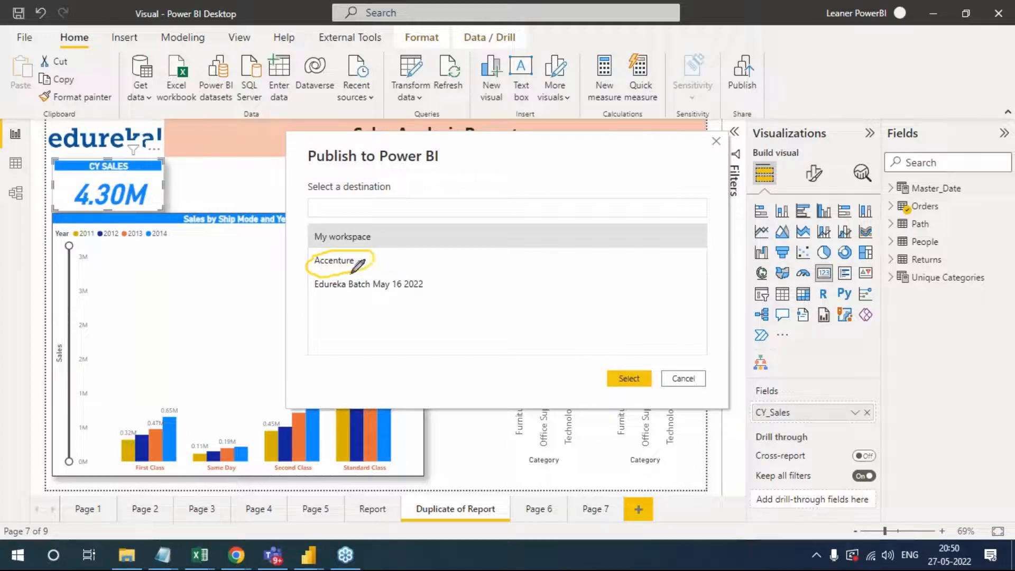
pyautogui.moveTo(430, 288); pyautogui.dragTo(475, 263)
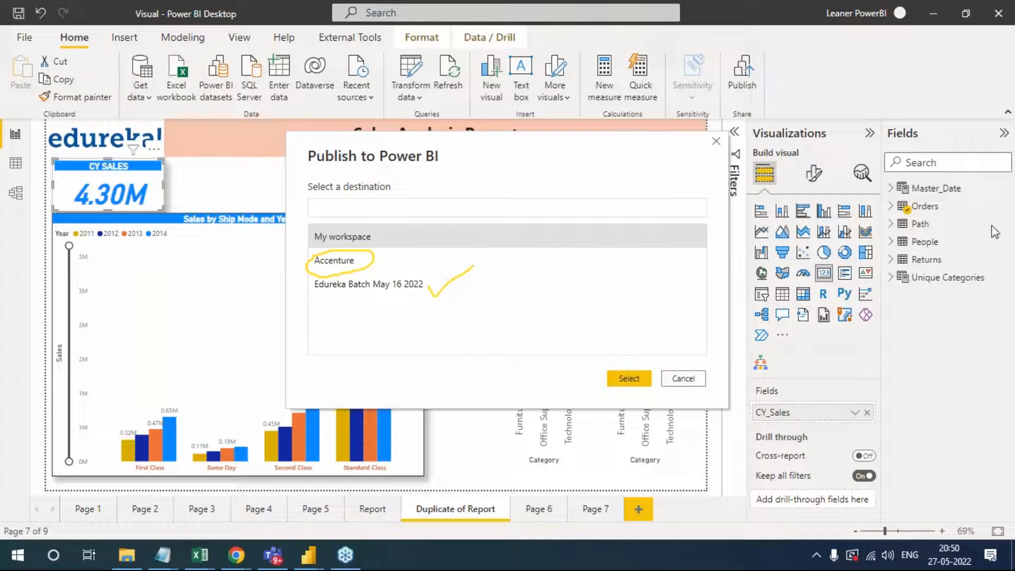
# - Erase the pen marks and publish the Visual report to the Edureka Batch May 16 2022 workspace
pyautogui.click(915, 321)
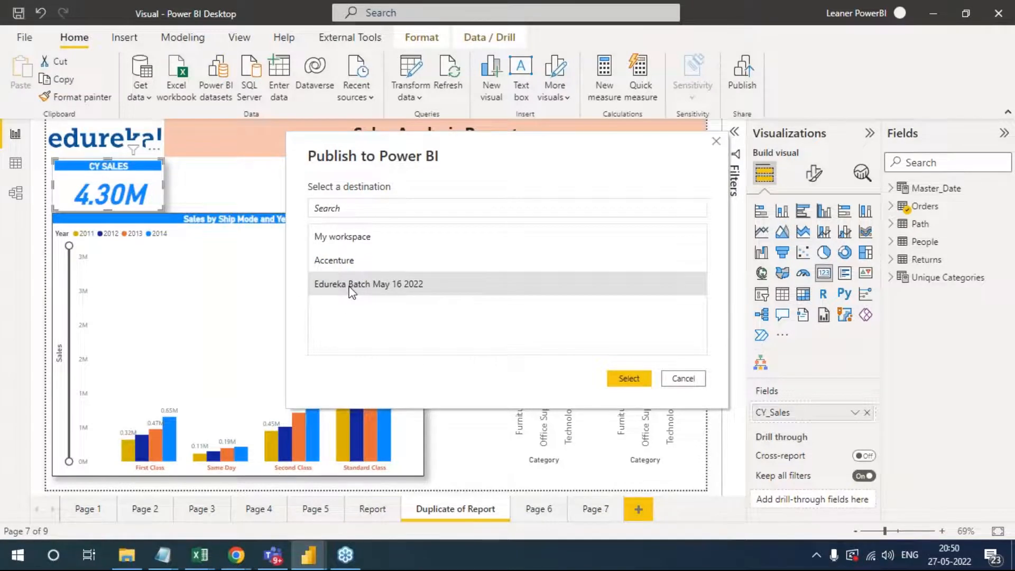
pyautogui.hotkey('alt', 'Tab')
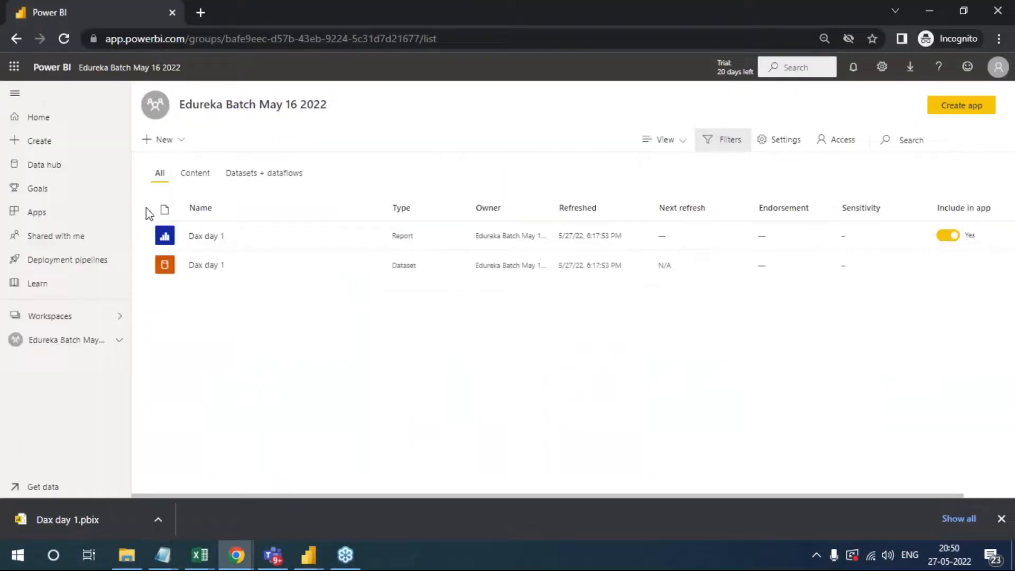
pyautogui.hotkey('alt', 'Tab')
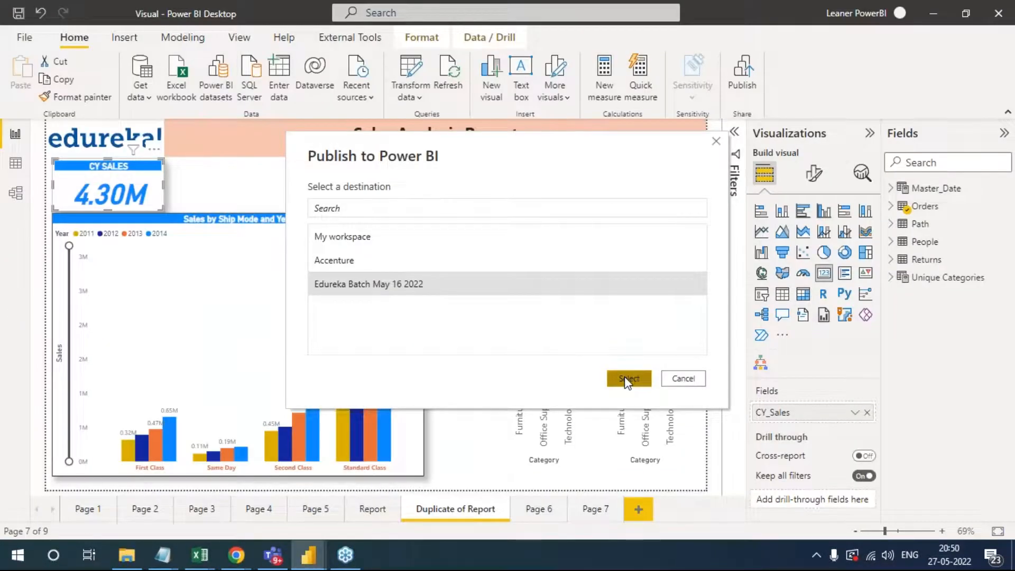
pyautogui.click(628, 379)
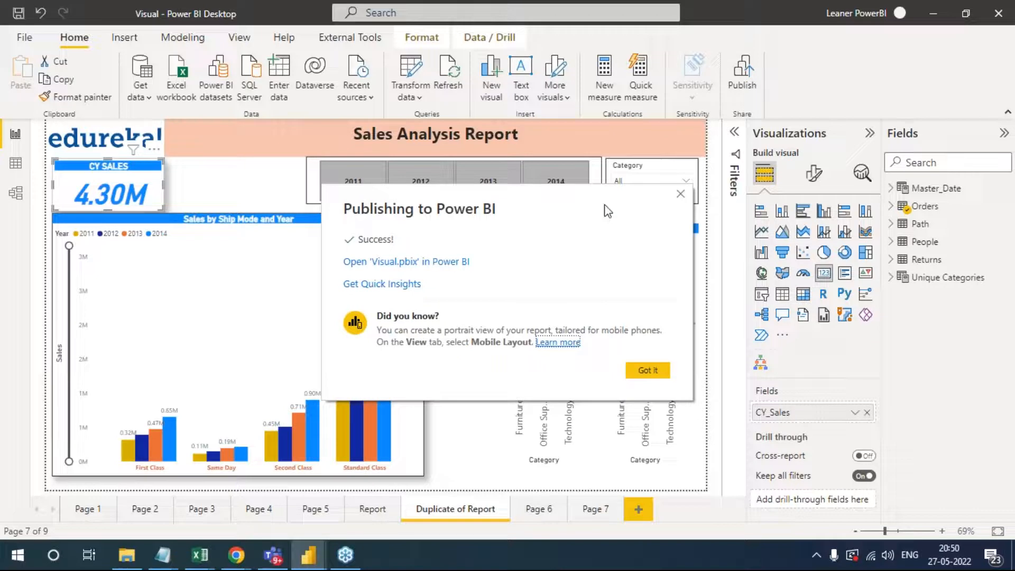
# - Check the Edureka Batch May 16 2022 workspace in the browser for the published Visual report and dataset
pyautogui.hotkey('alt', 'Tab')
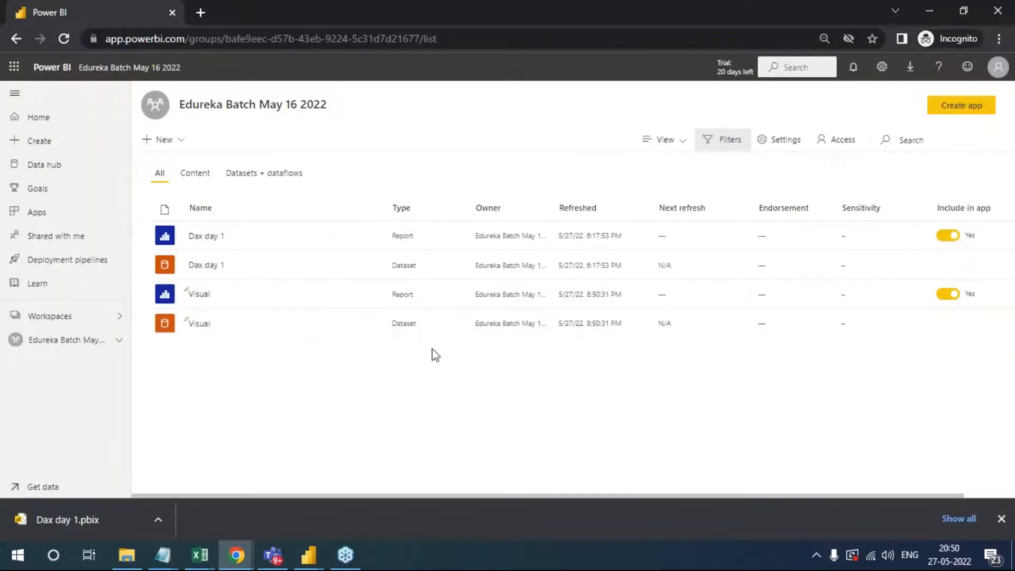
pyautogui.hotkey('alt', 'Tab')
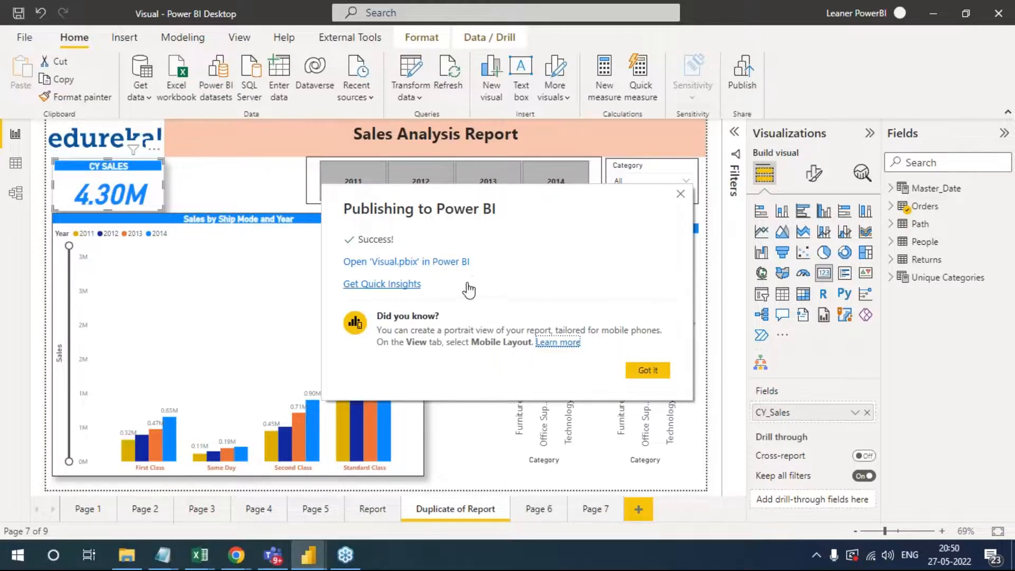
pyautogui.hotkey('alt', 'Tab')
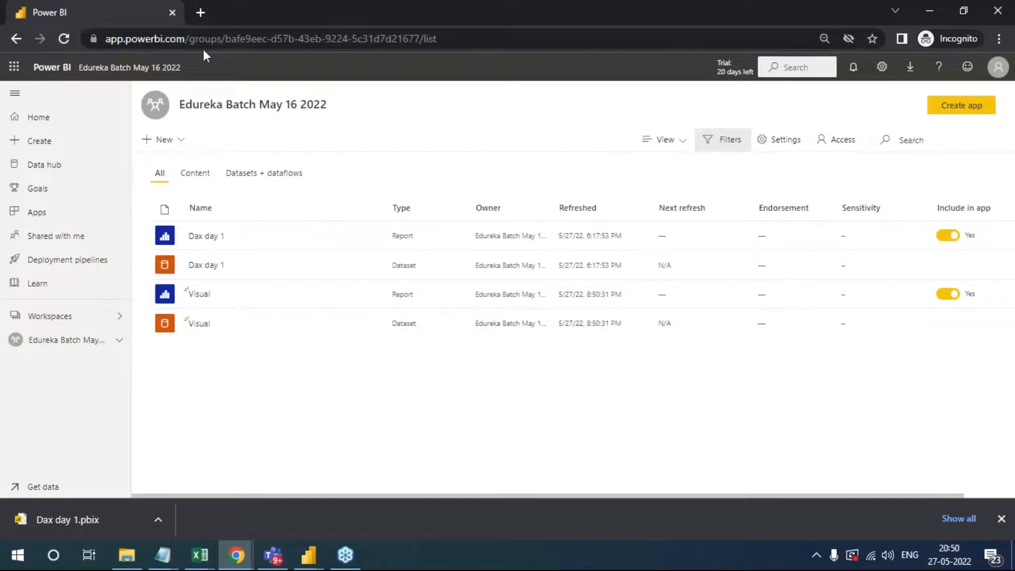
# - Tick the Visual report in the workspace list, draw a line above it, and erase the marks
pyautogui.click(1007, 219)
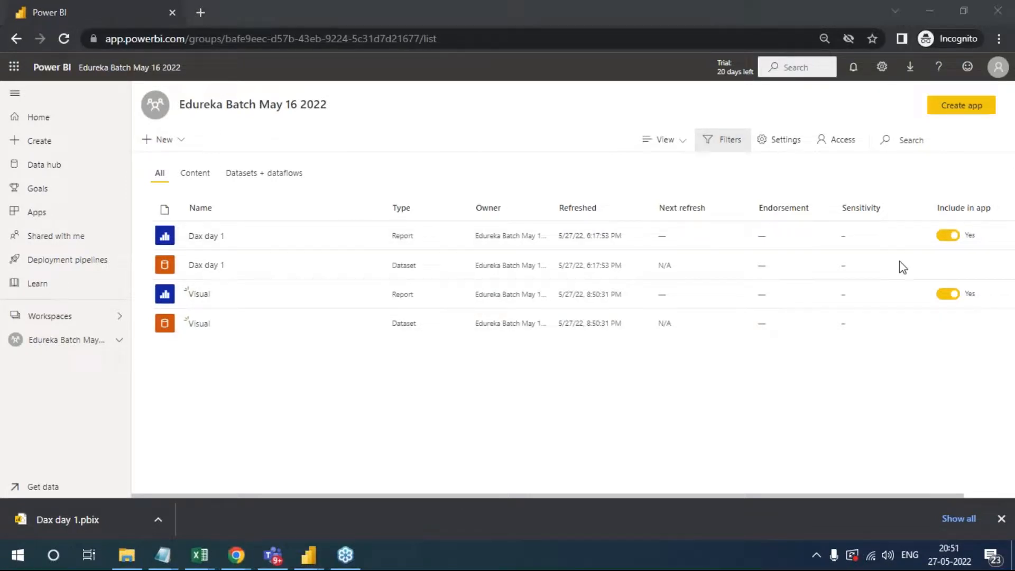
pyautogui.moveTo(212, 295); pyautogui.dragTo(253, 279)
pyautogui.moveTo(157, 280); pyautogui.dragTo(256, 277)
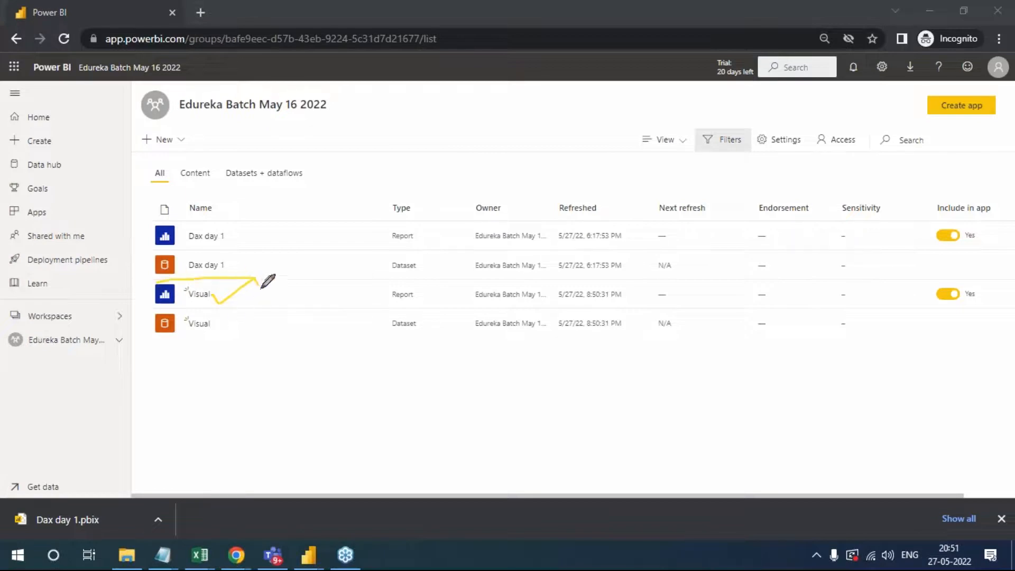
pyautogui.hotkey('alt', 'Tab')
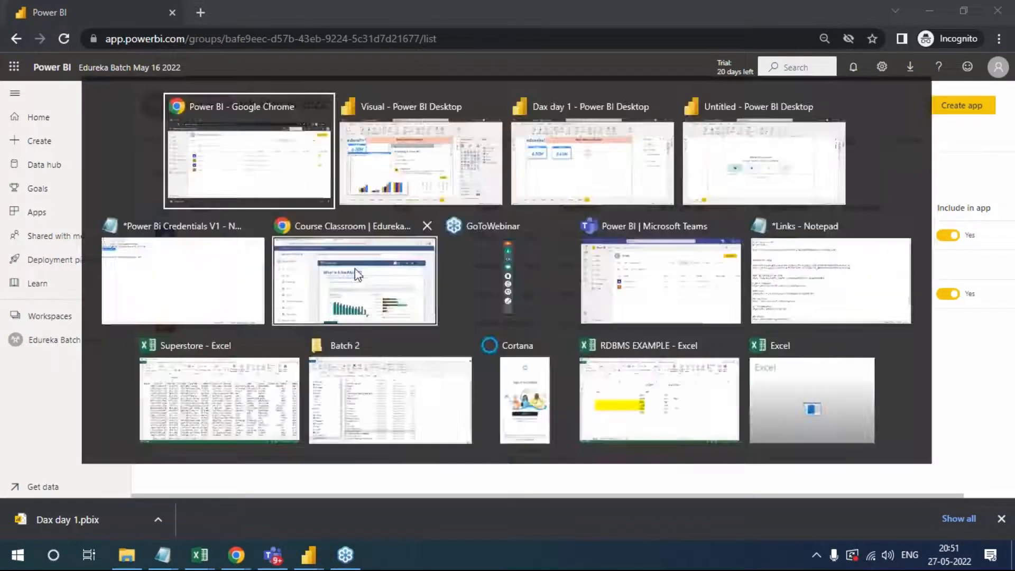
pyautogui.click(927, 324)
pyautogui.press('Escape')
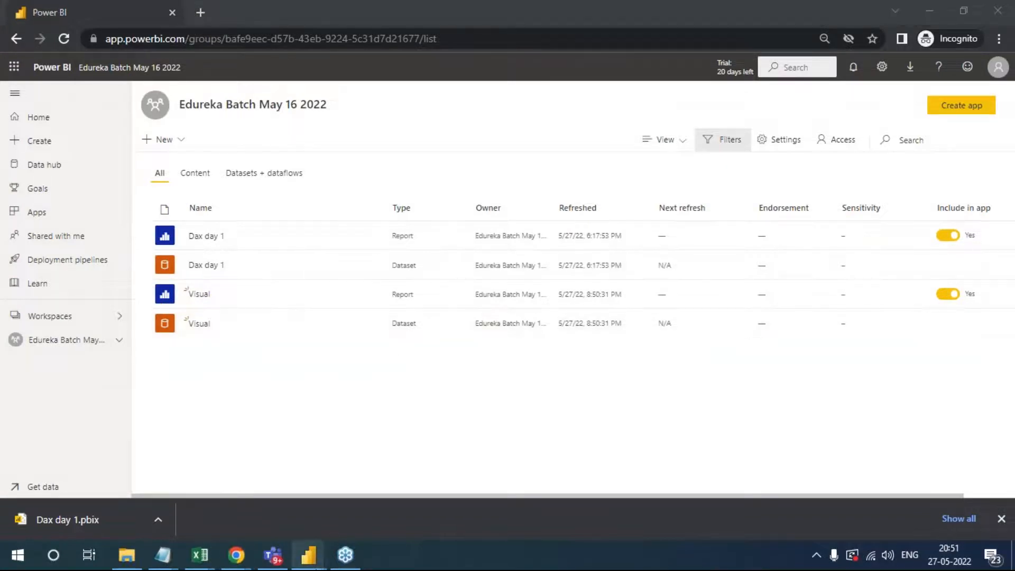
# - Return to the Visual file in Power BI Desktop and dismiss the publishing confirmation
pyautogui.moveTo(308, 555)
pyautogui.click(407, 502)
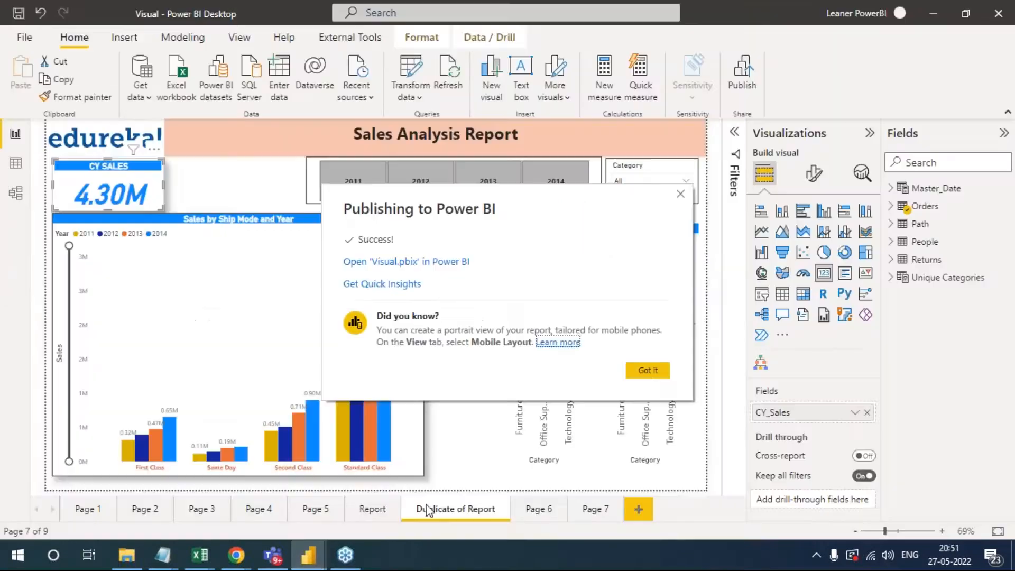
pyautogui.click(648, 369)
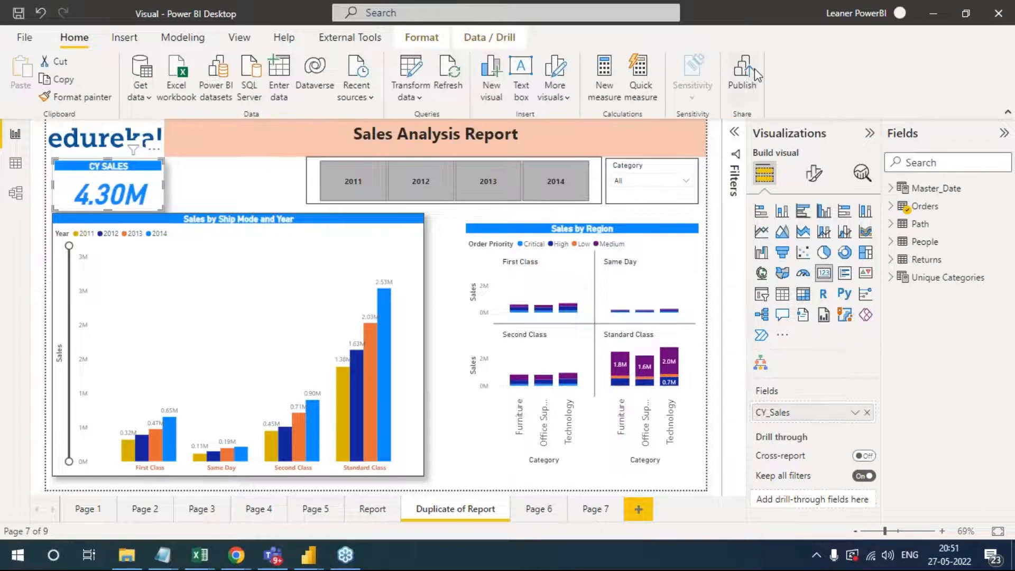
# - View the signed-in account's details and reopen the publish destination list for the Visual report
pyautogui.click(855, 13)
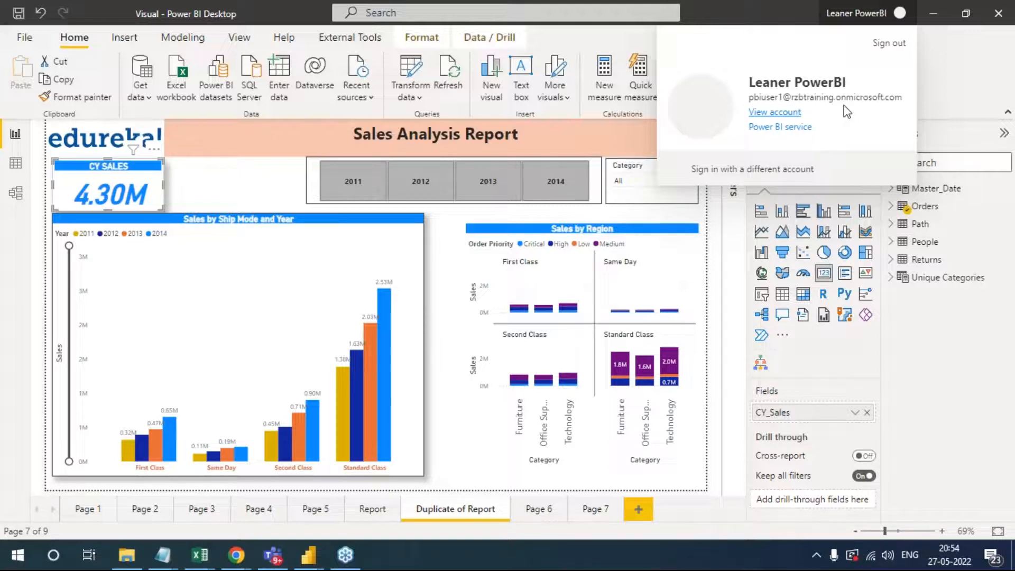
pyautogui.click(939, 63)
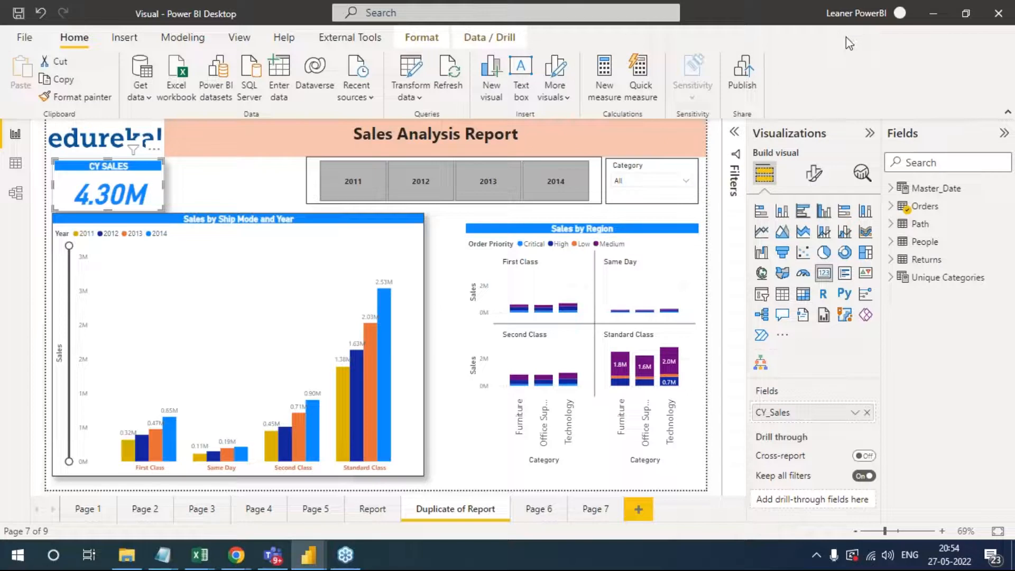
pyautogui.click(753, 78)
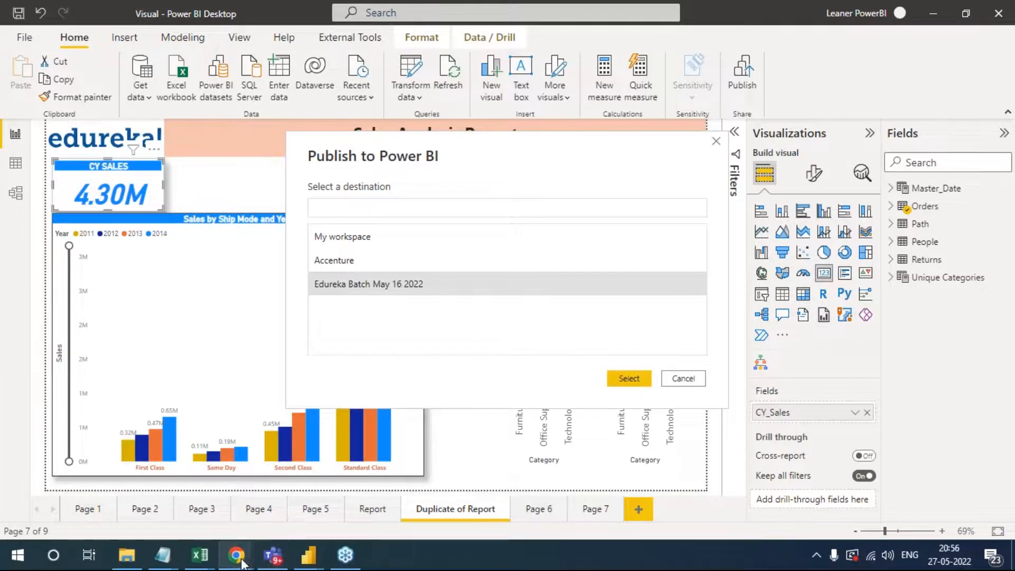
# - Reload the Edureka Batch May 16 2022 workspace in the browser and look through its published reports and datasets
pyautogui.moveTo(242, 563)
pyautogui.click(262, 500)
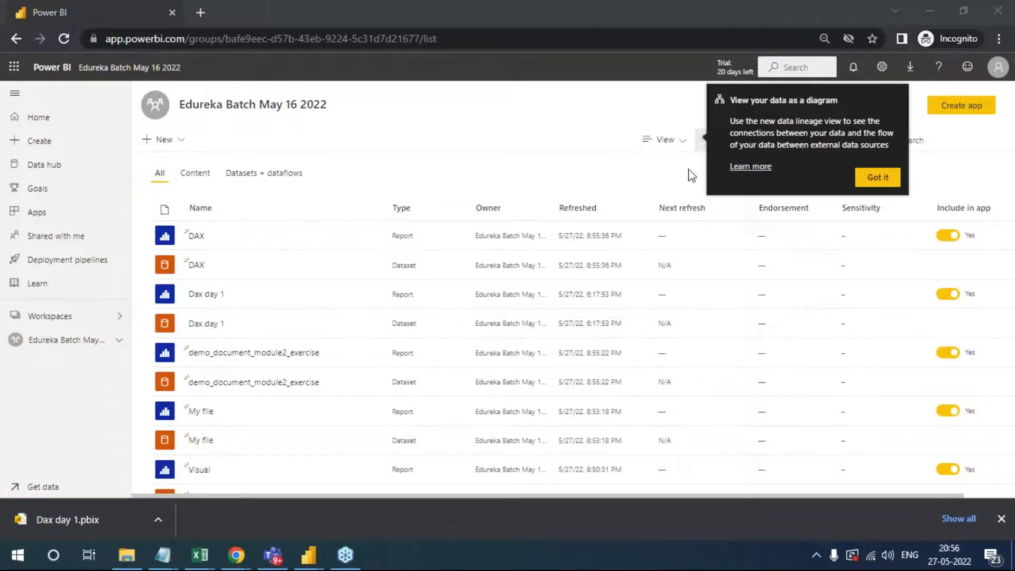
pyautogui.click(878, 177)
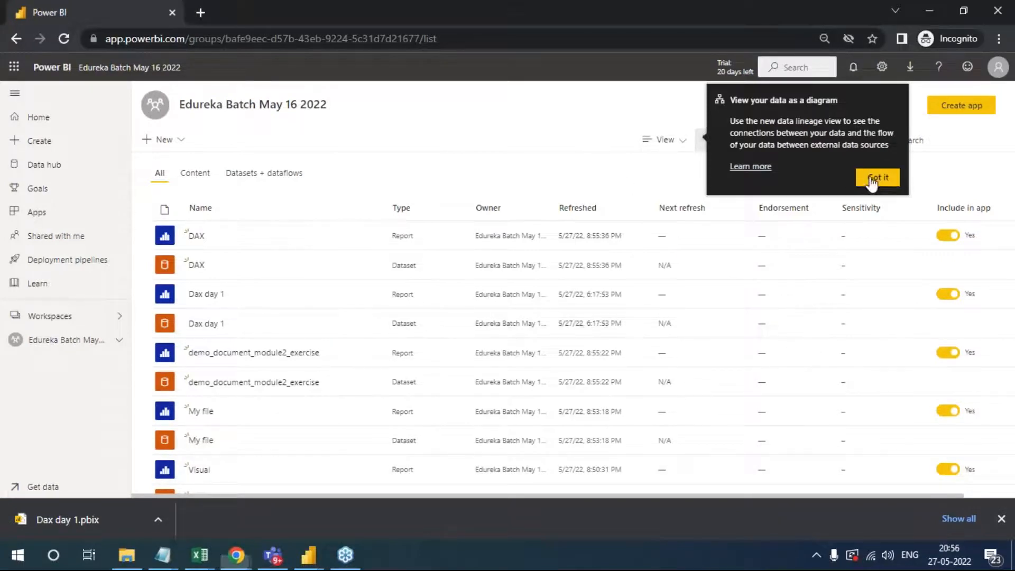
pyautogui.click(64, 38)
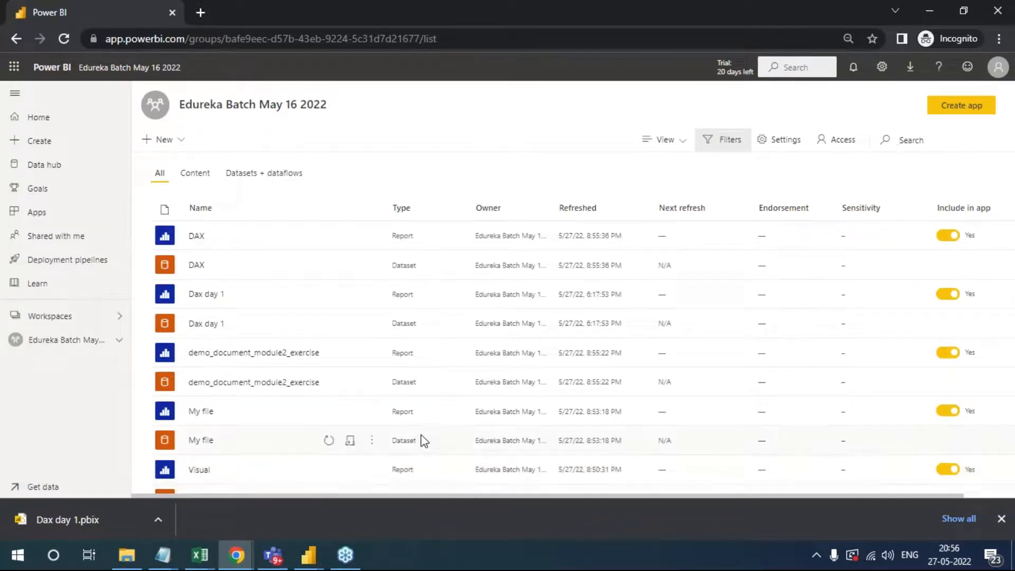
pyautogui.scroll(-3, 421, 435)
pyautogui.scroll(2, 438, 415)
pyautogui.scroll(-2, 452, 412)
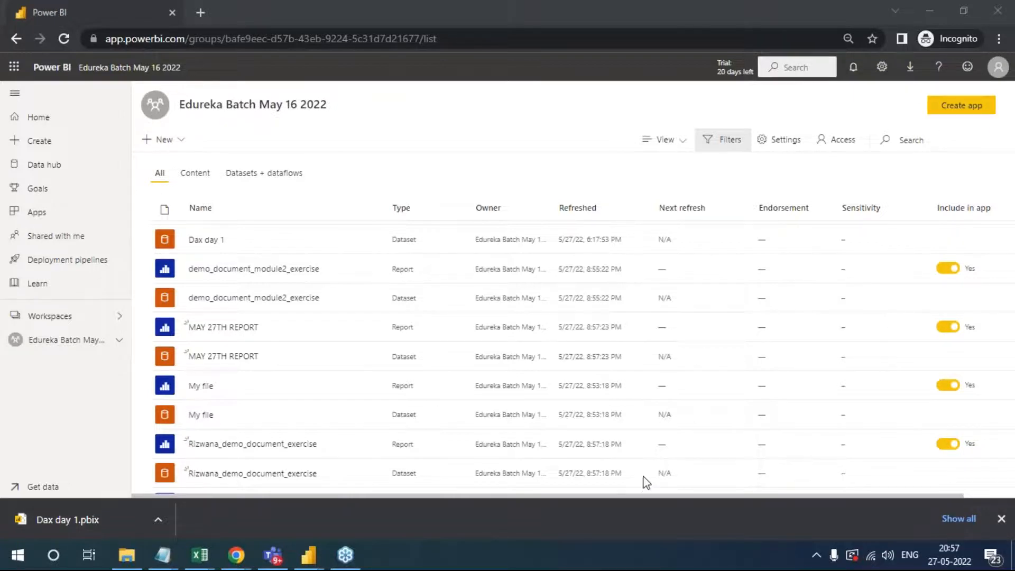
pyautogui.hotkey('alt', 'Tab')
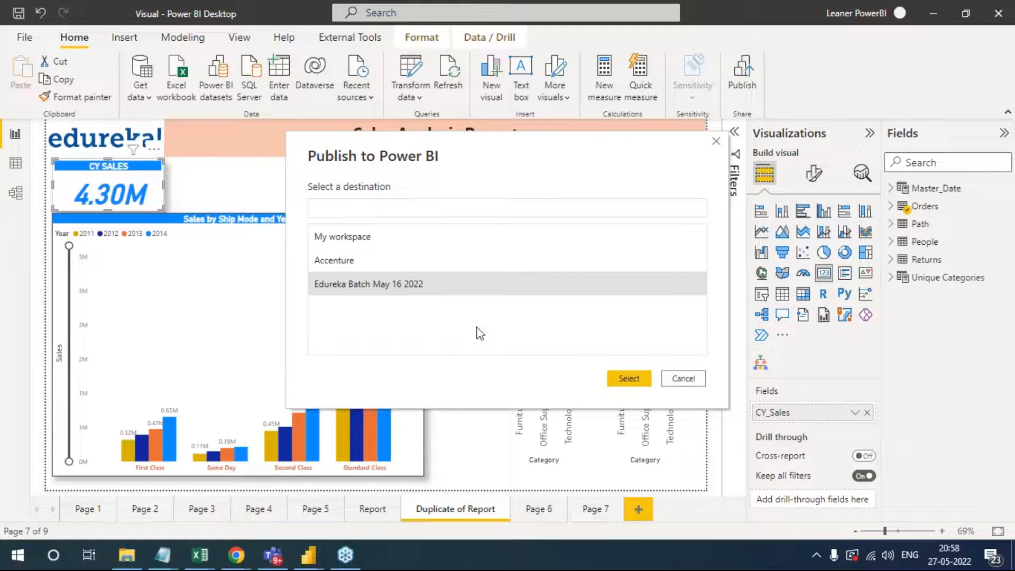
pyautogui.hotkey('alt', 'Tab')
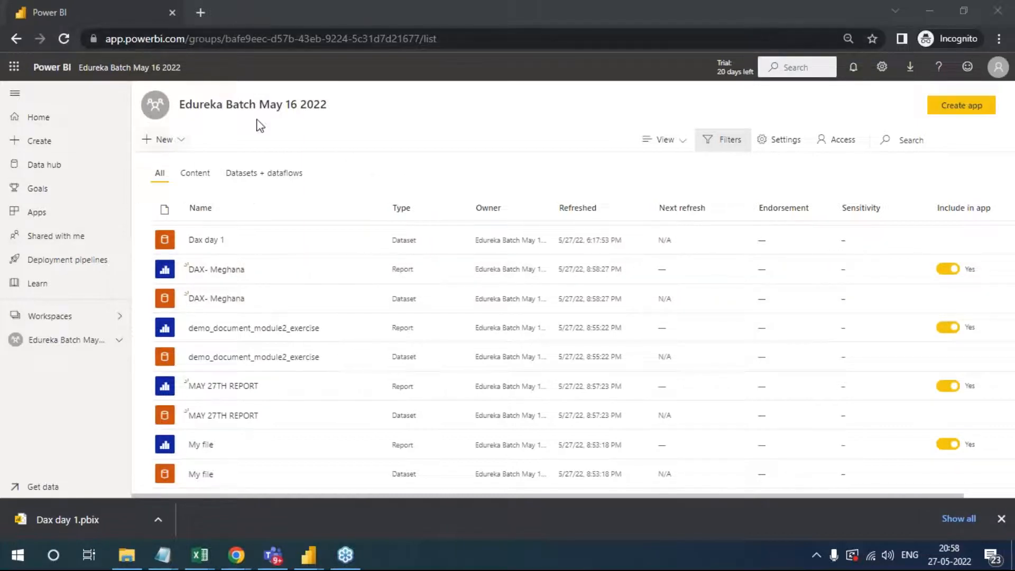
# - Open a new browser tab and bring up Google's search page by searching for "google."
pyautogui.click(201, 11)
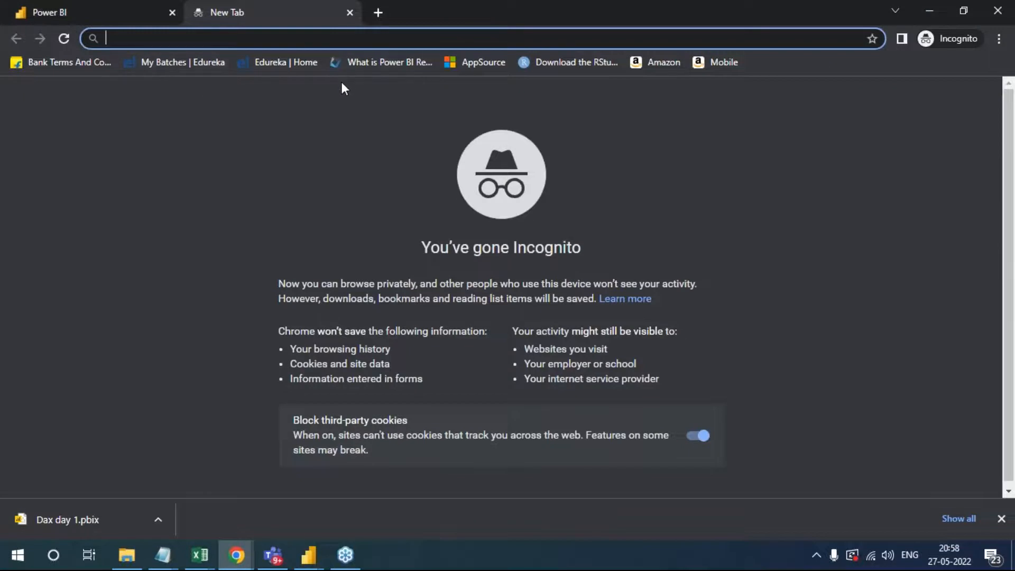
pyautogui.write('app')
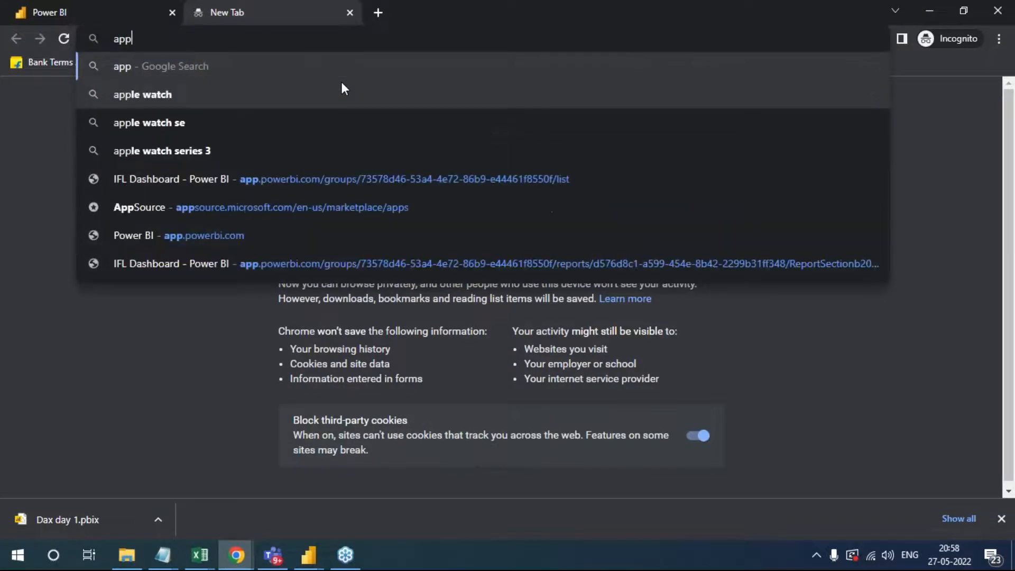
pyautogui.write('.powerbi.com')
pyautogui.press('BackSpace')
pyautogui.press('BackSpace')
pyautogui.press('BackSpace')
pyautogui.press('BackSpace')
pyautogui.press('BackSpace')
pyautogui.press('BackSpace')
pyautogui.press('BackSpace')
pyautogui.press('BackSpace')
pyautogui.press('BackSpace')
pyautogui.press('BackSpace')
pyautogui.press('BackSpace')
pyautogui.press('BackSpace')
pyautogui.press('BackSpace')
pyautogui.press('BackSpace')
pyautogui.press('BackSpace')
pyautogui.write('google.')
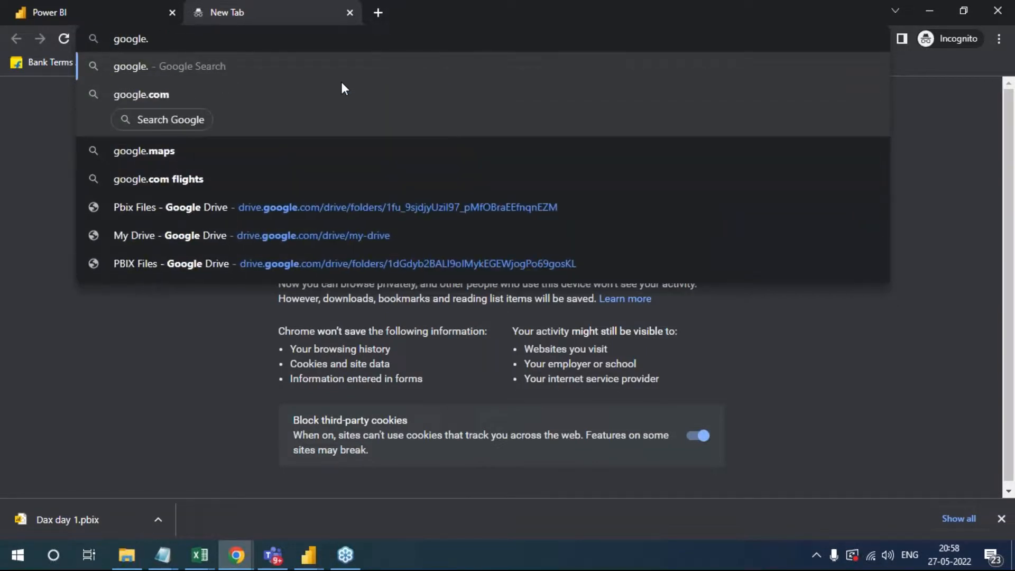
pyautogui.press('Return')
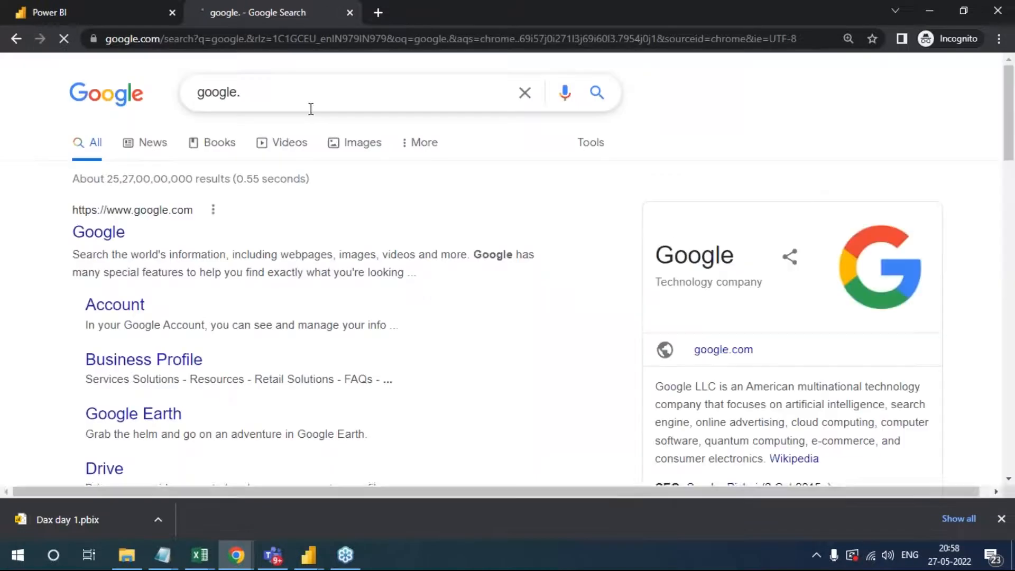
# - Search Google for "app power bi login"
pyautogui.moveTo(311, 109); pyautogui.dragTo(176, 91)
pyautogui.write('po')
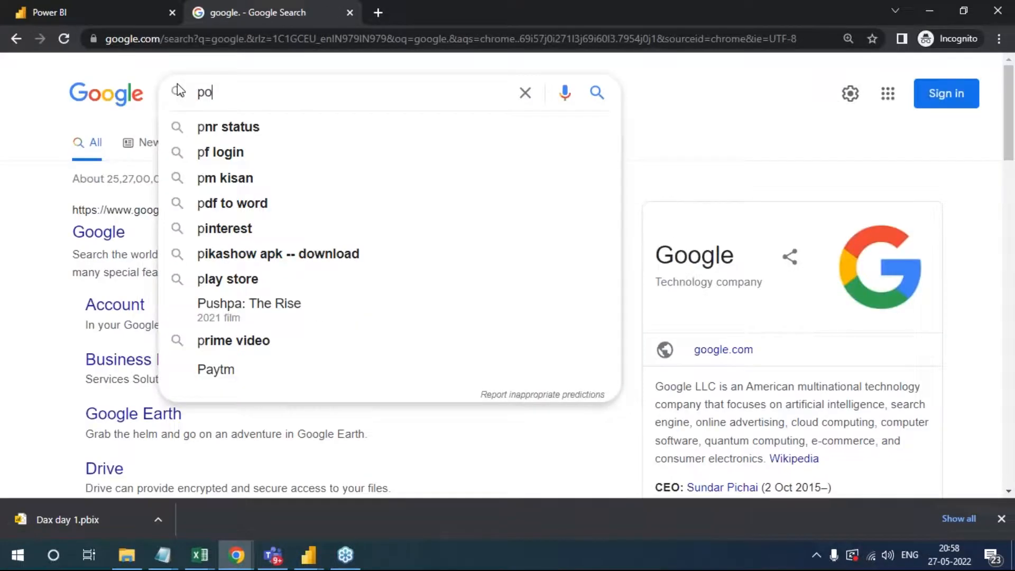
pyautogui.press('BackSpace')
pyautogui.press('BackSpace')
pyautogui.write('a')
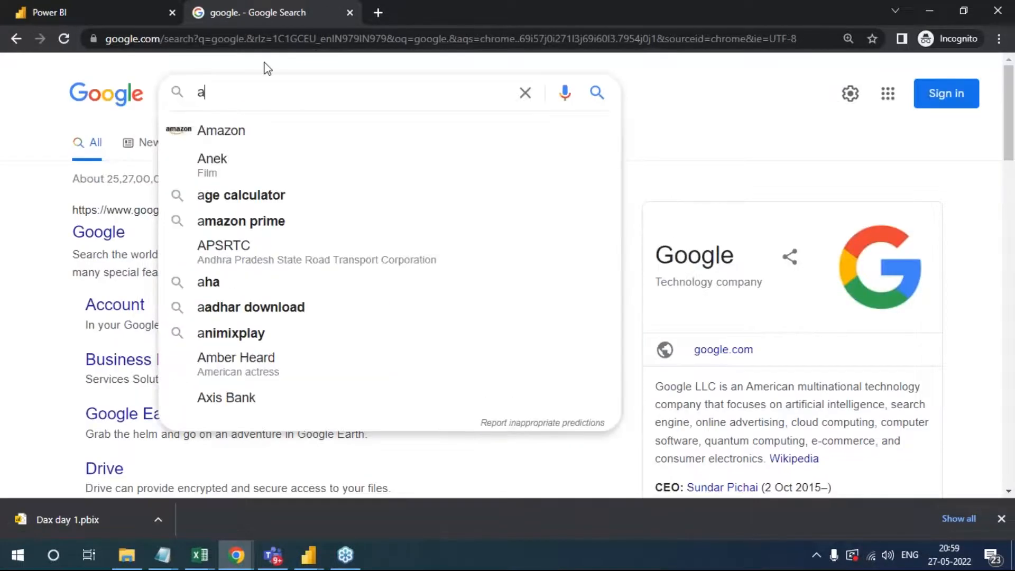
pyautogui.write('pp power lo')
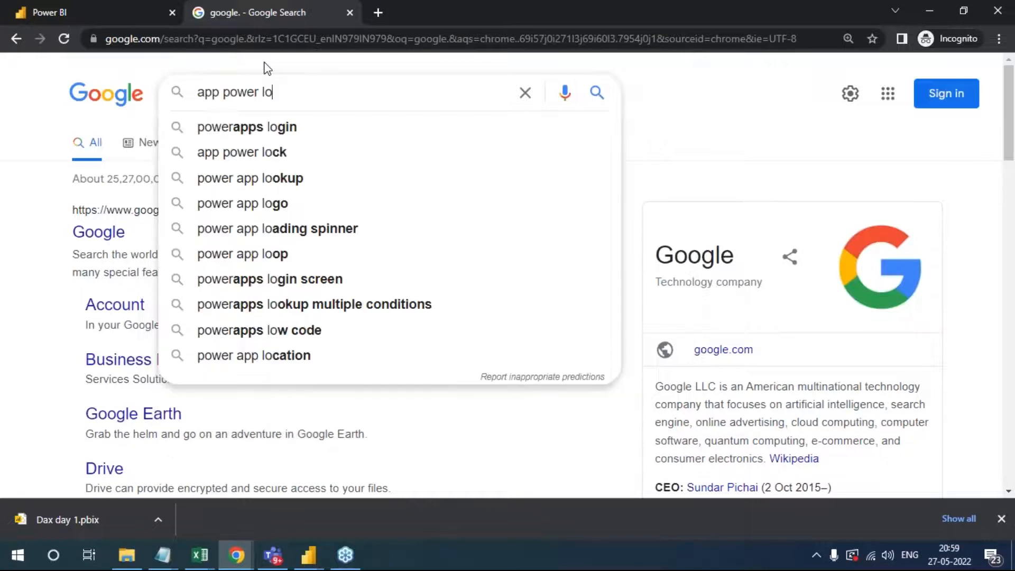
pyautogui.press('BackSpace')
pyautogui.press('BackSpace')
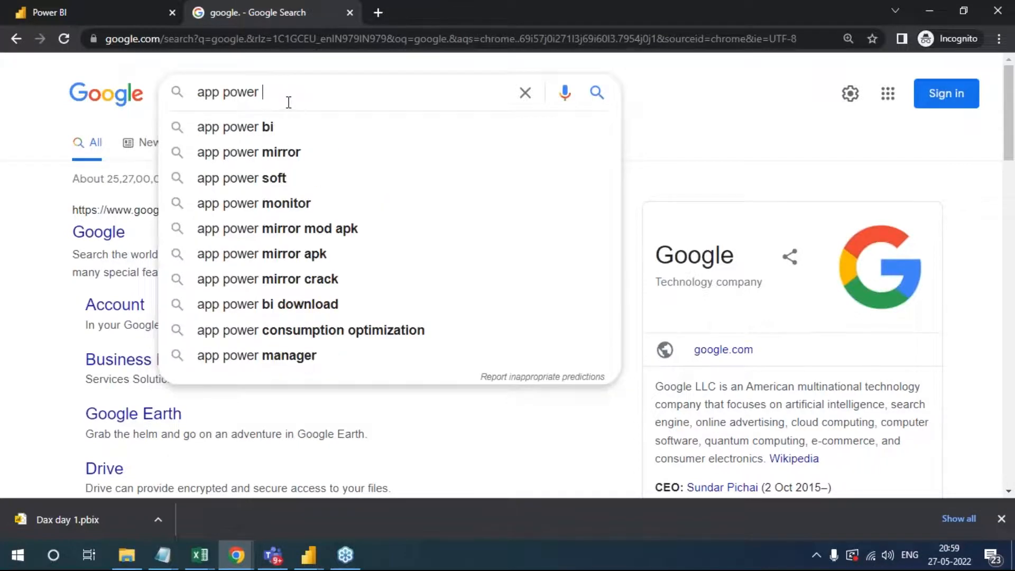
pyautogui.write('bi login')
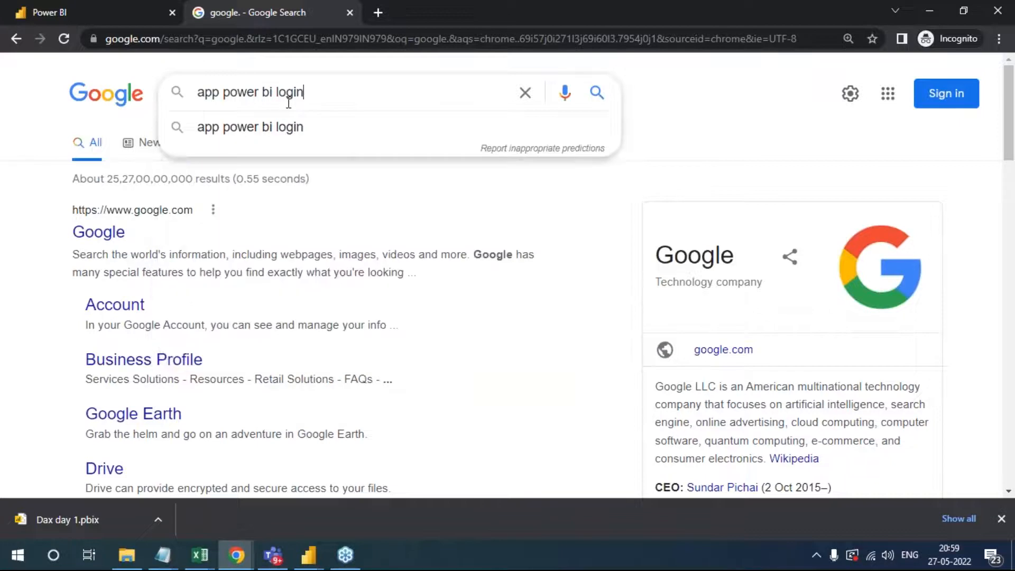
pyautogui.press('Return')
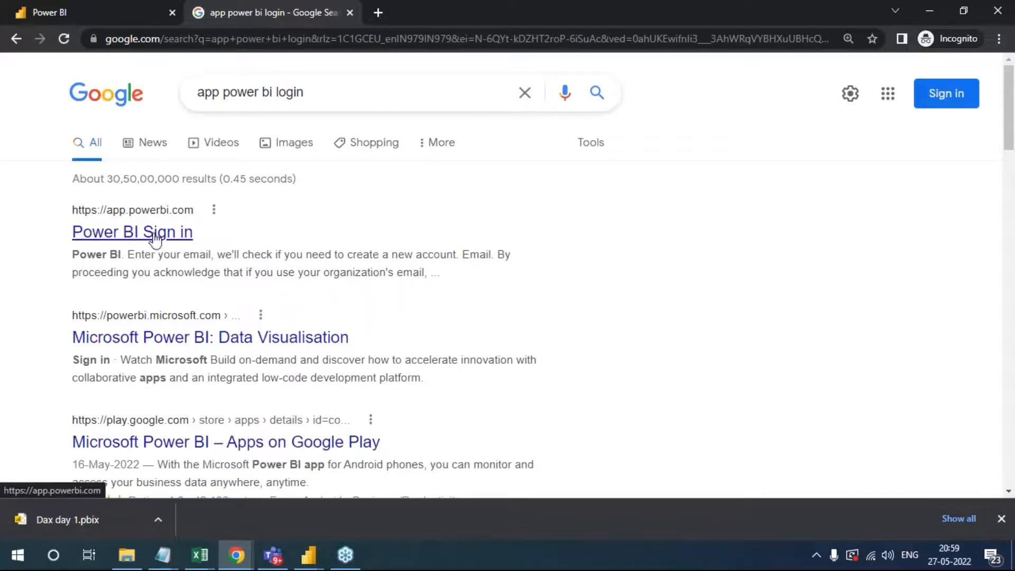
# - Open the Power BI Sign in result from app.powerbi.com in a separate browser tab and switch to it
pyautogui.rightClick(155, 239)
pyautogui.click(201, 245)
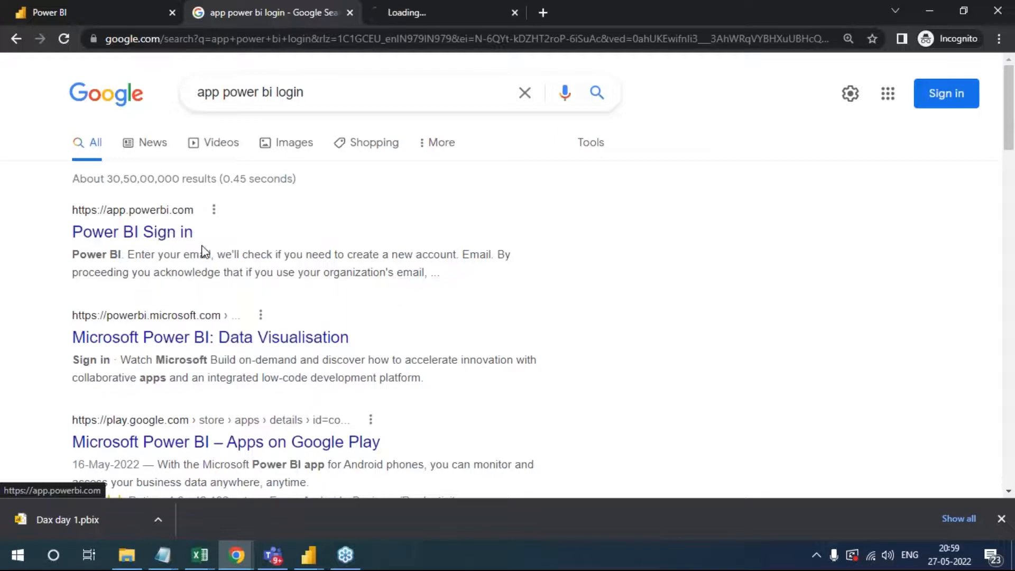
pyautogui.click(429, 11)
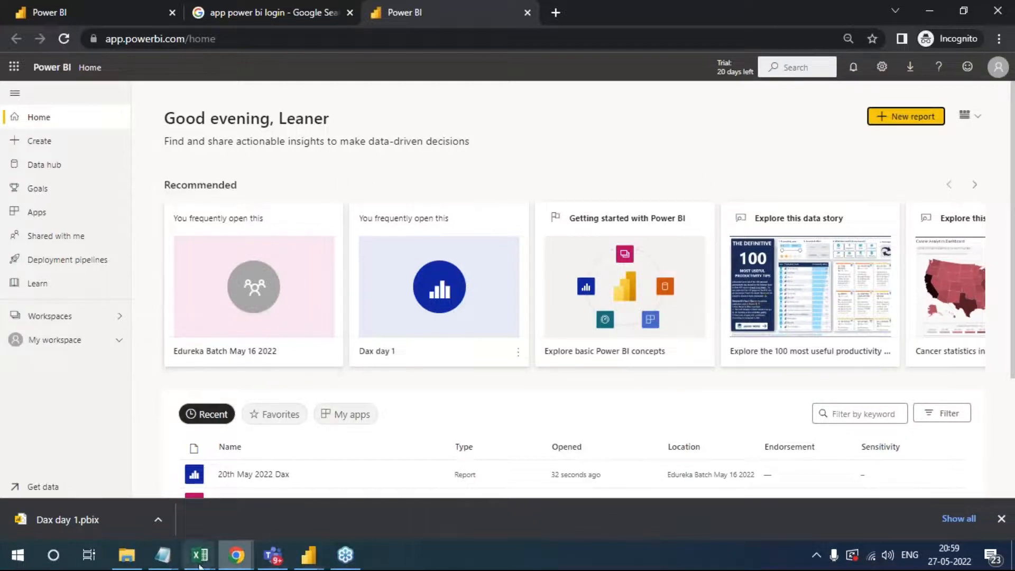
# - Switch to the Power Bi Credentials V1 note in Notepad and highlight the account e-mail, the password and the service URL in turn
pyautogui.click(168, 561)
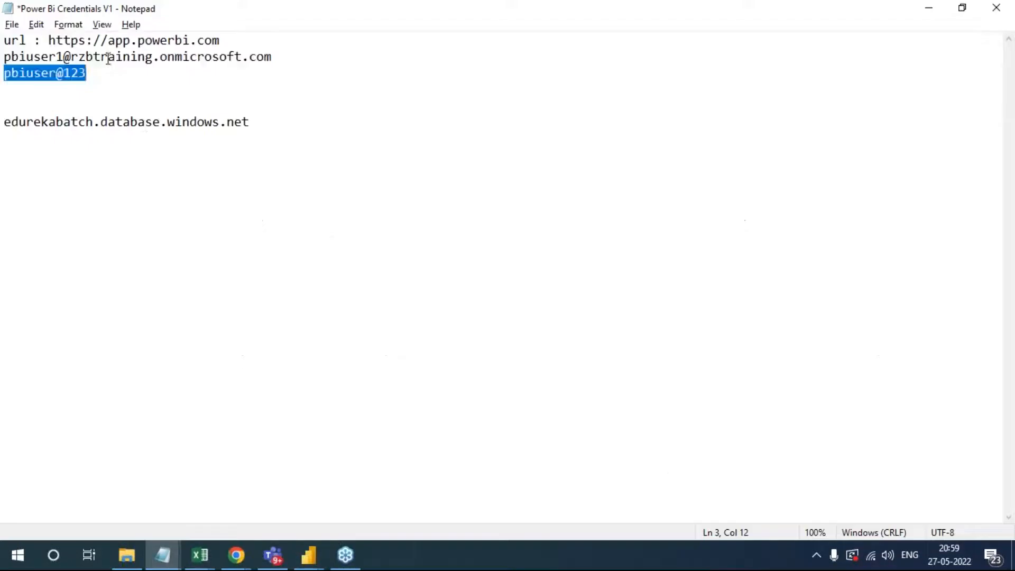
pyautogui.click(275, 56)
pyautogui.moveTo(276, 56); pyautogui.dragTo(10, 57)
pyautogui.click(99, 78)
pyautogui.moveTo(98, 78); pyautogui.dragTo(3, 73)
pyautogui.moveTo(243, 40); pyautogui.dragTo(48, 41)
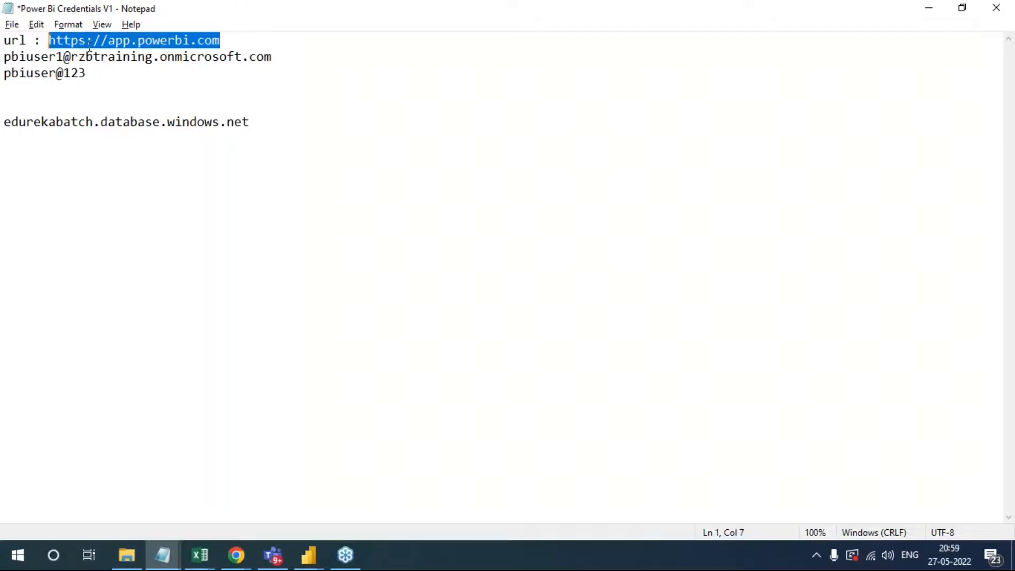
pyautogui.click(260, 58)
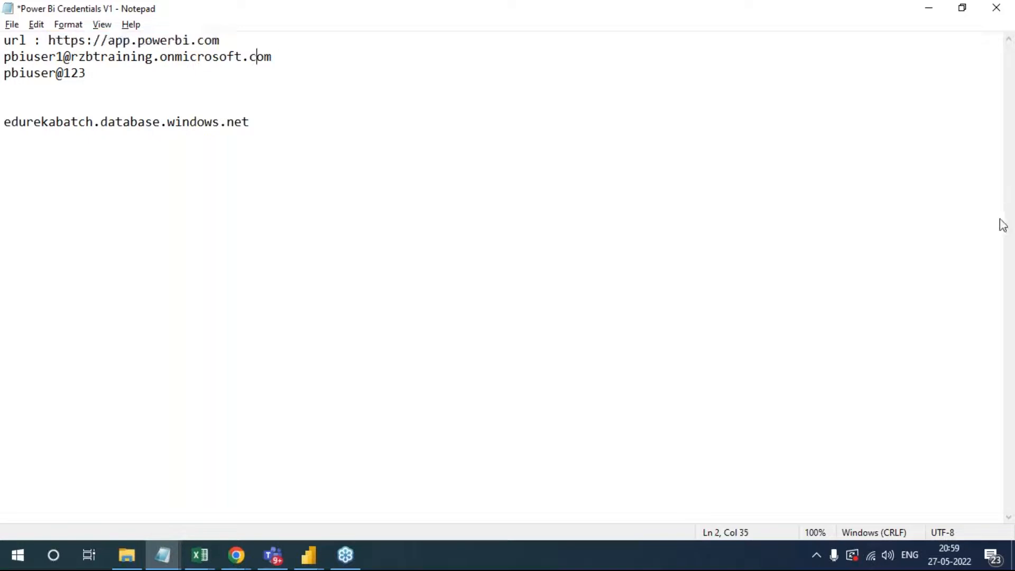
pyautogui.click(1006, 53)
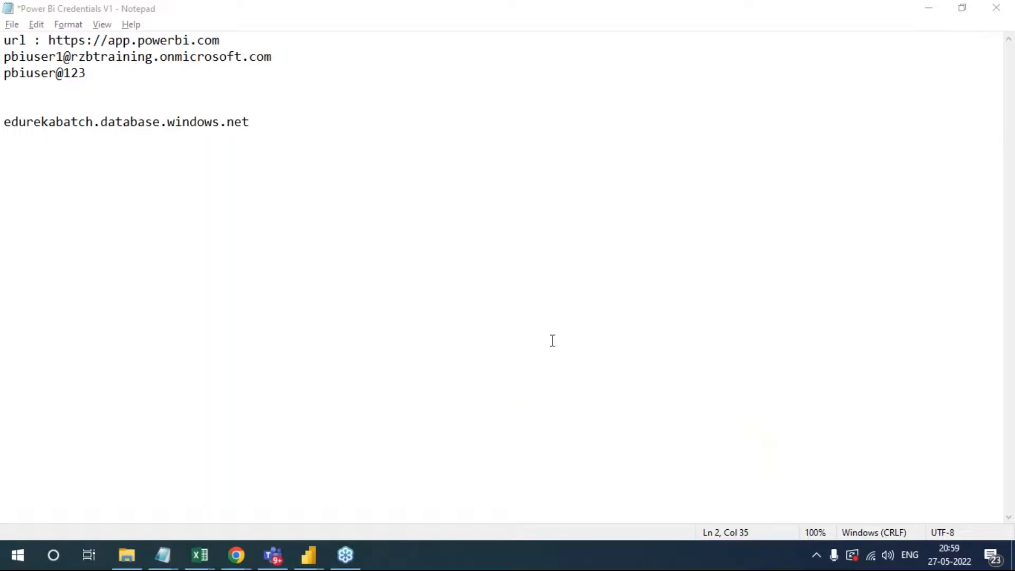
# - Return to Power BI Service in the browser, check the recent items on Home, and open My workspace
pyautogui.hotkey('alt', 'Tab')
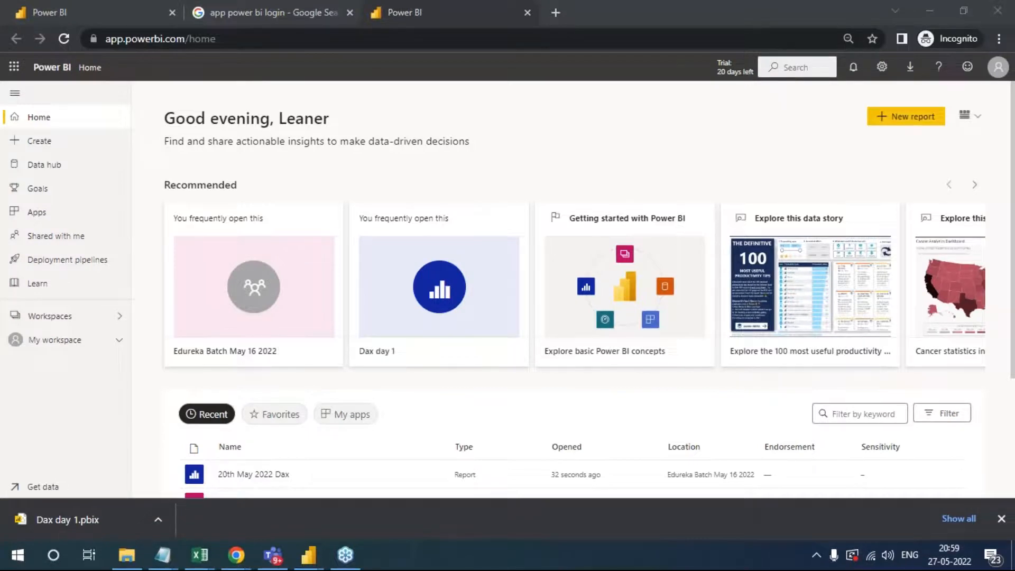
pyautogui.scroll(-3, 430, 306)
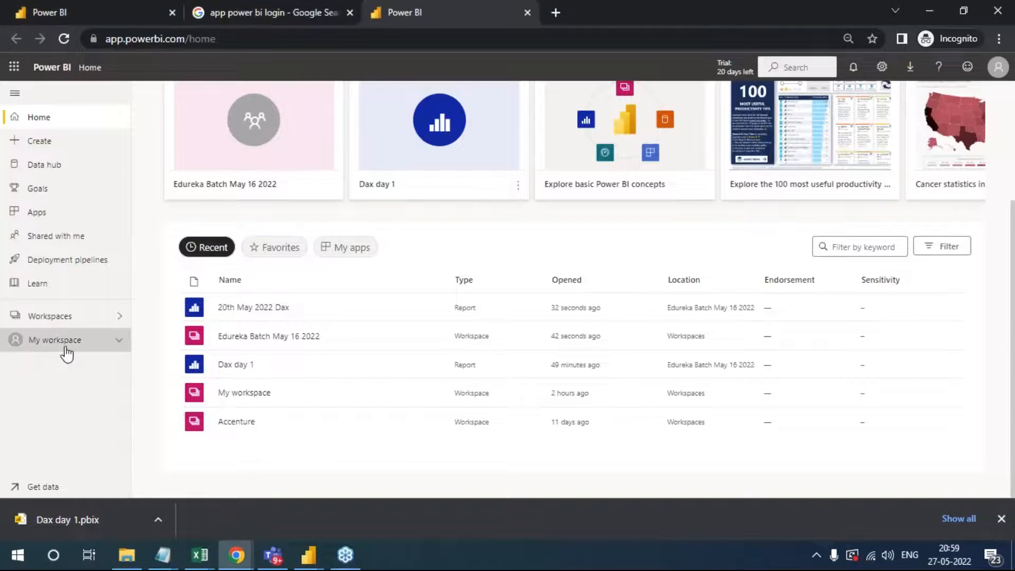
pyautogui.click(63, 340)
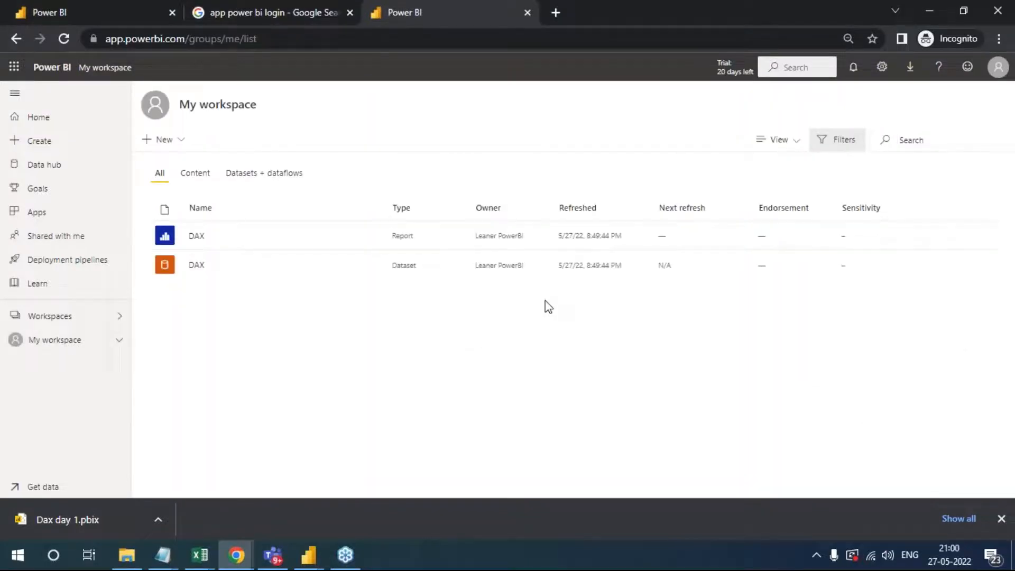
pyautogui.hotkey('alt', 'Tab')
pyautogui.moveTo(238, 553)
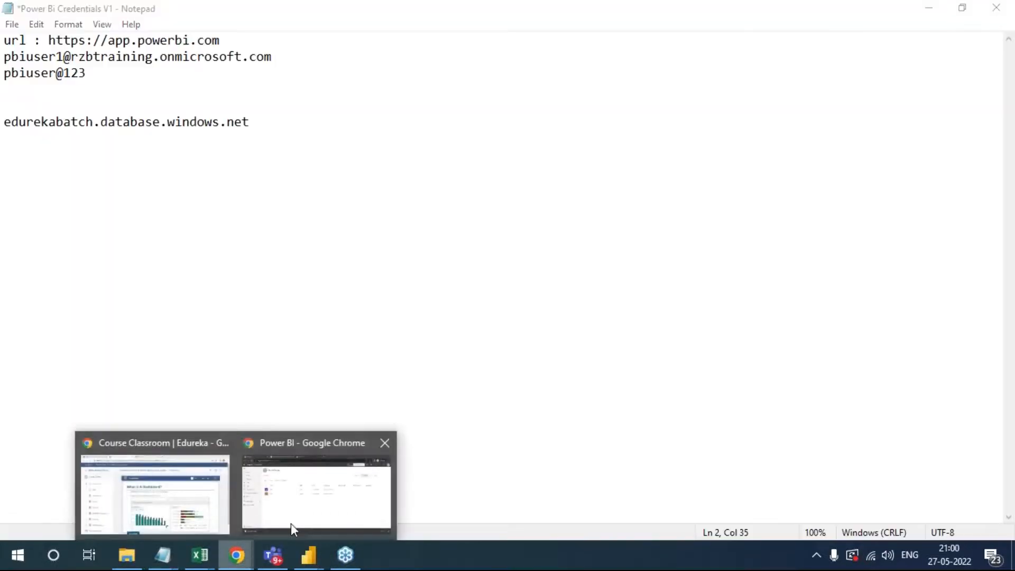
pyautogui.click(334, 513)
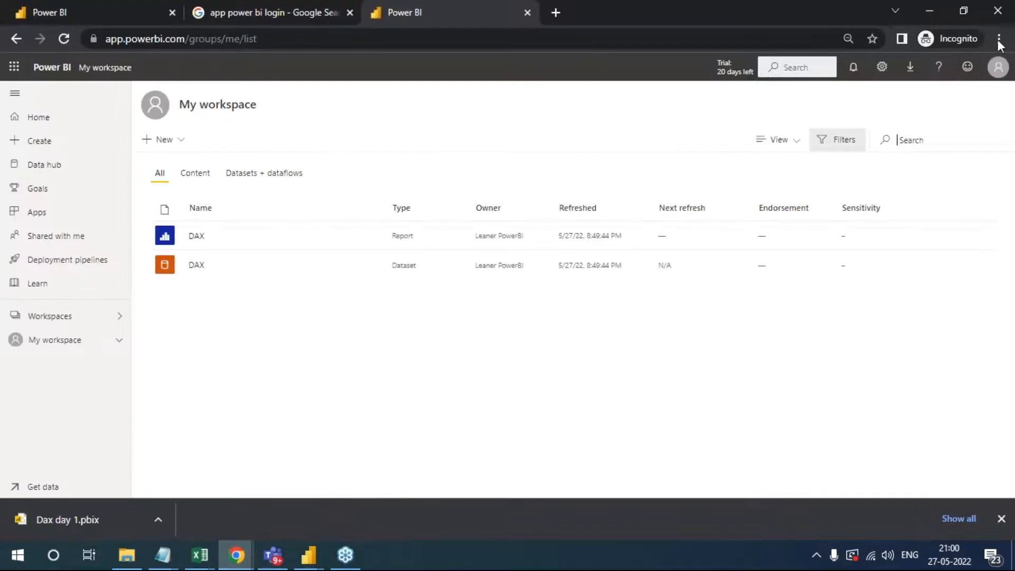
# - Open the Edureka Batch May 16 2022 workspace from the list of workspaces and look through its content
pyautogui.click(64, 343)
pyautogui.click(79, 318)
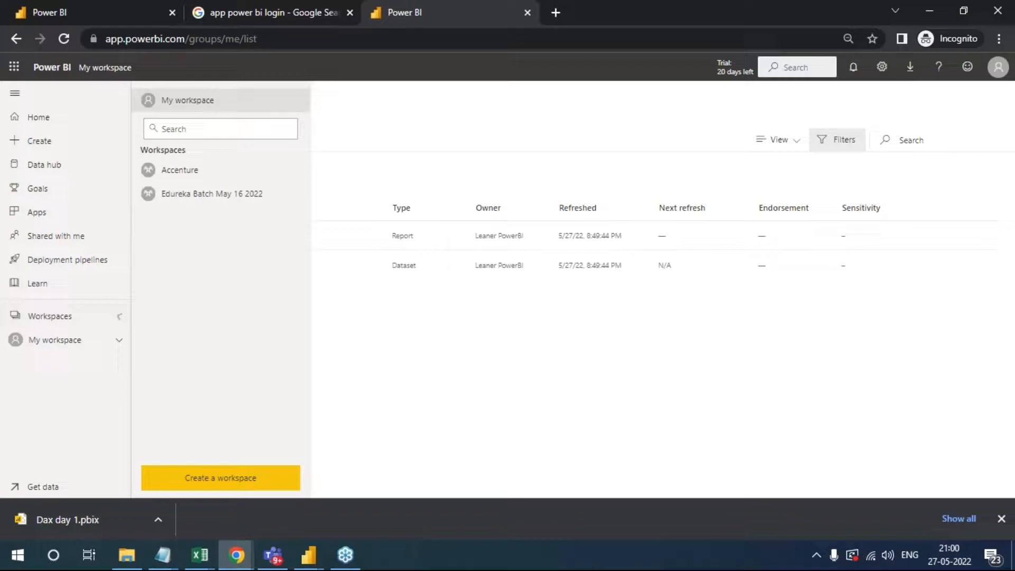
pyautogui.click(191, 195)
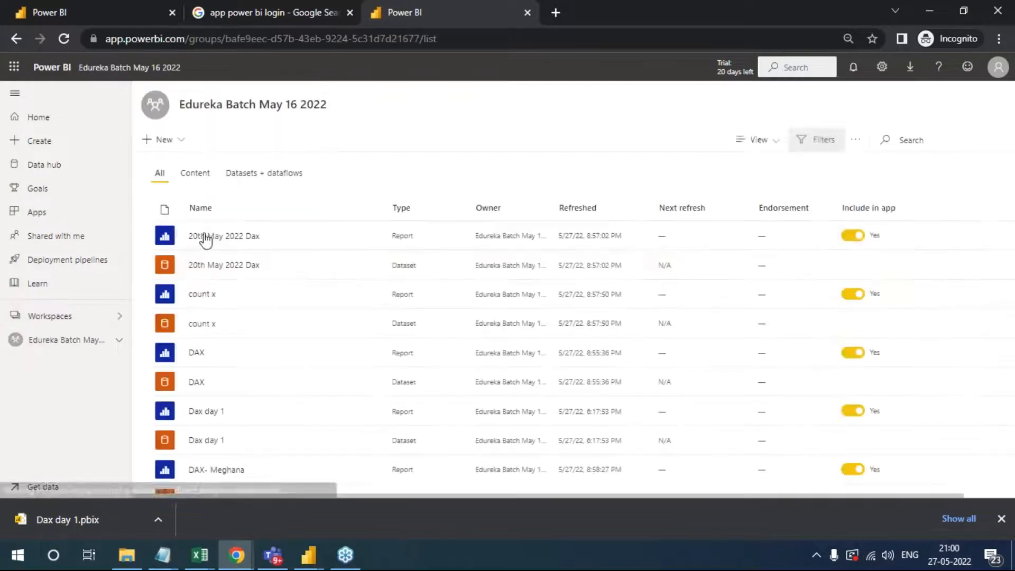
pyautogui.scroll(-2, 192, 245)
pyautogui.scroll(2, 242, 283)
# - Open the 20th May 2022 Dax report and view Page 1, Page 2 and Page 3
pyautogui.click(221, 235)
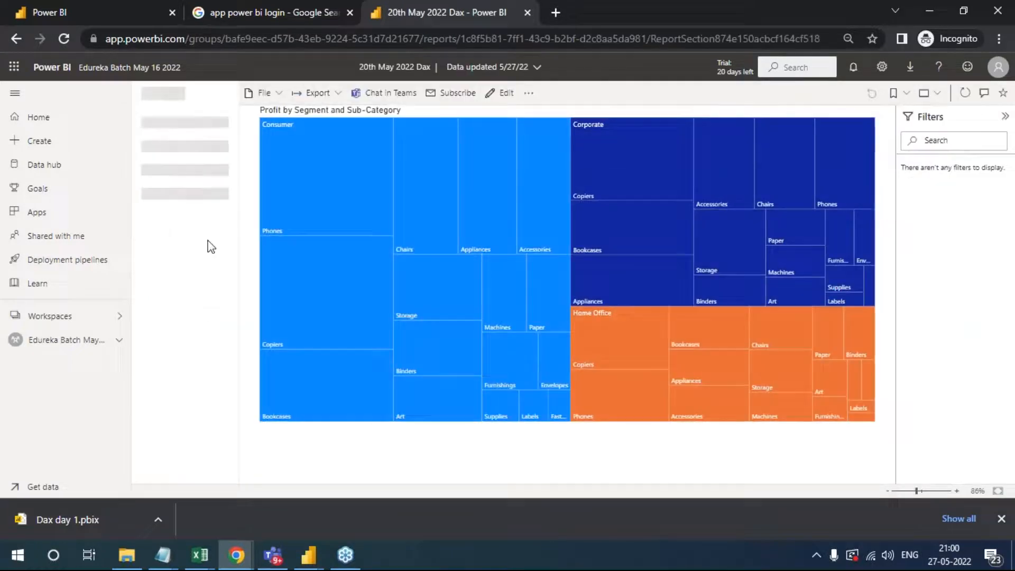
pyautogui.click(172, 126)
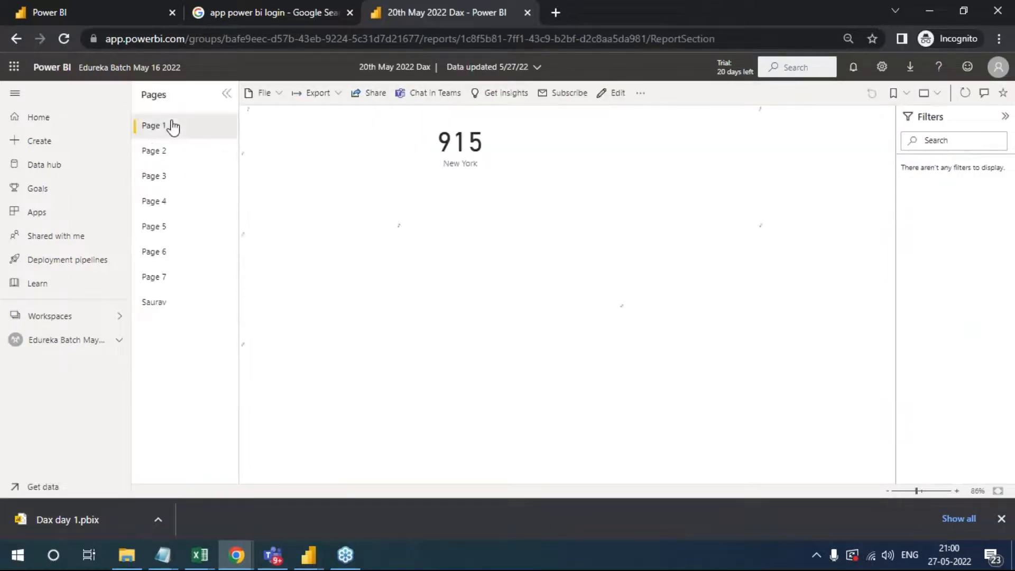
pyautogui.click(173, 153)
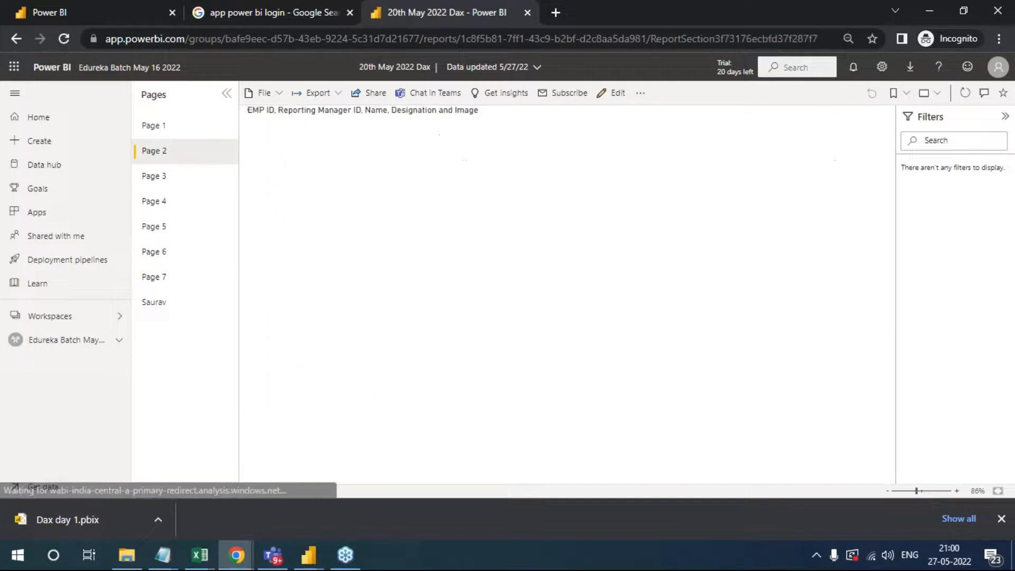
pyautogui.click(175, 179)
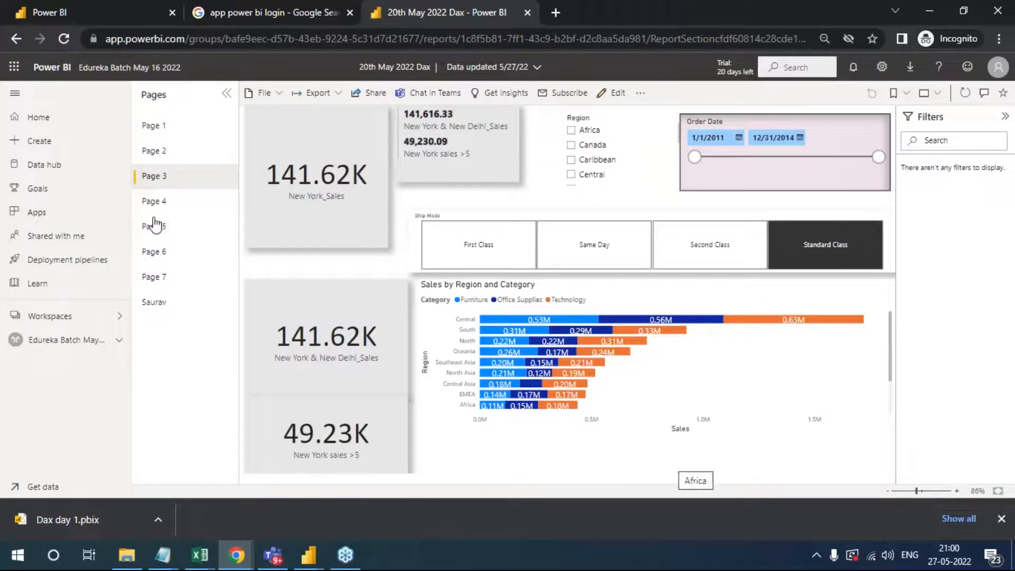
# - View Page 3 of the report in full screen with the page list and filters collapsed, and exit full screen
pyautogui.click(227, 94)
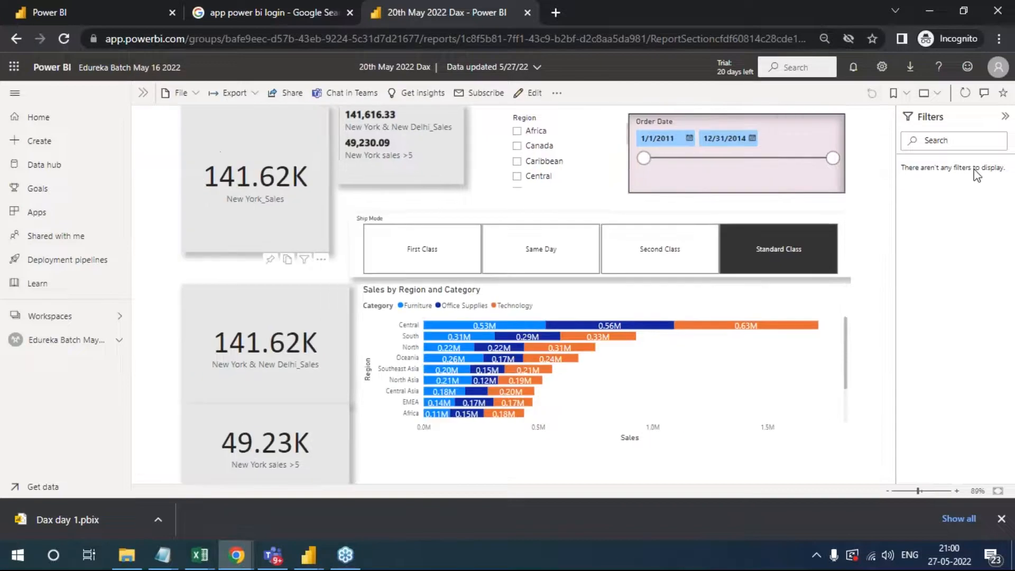
pyautogui.click(936, 93)
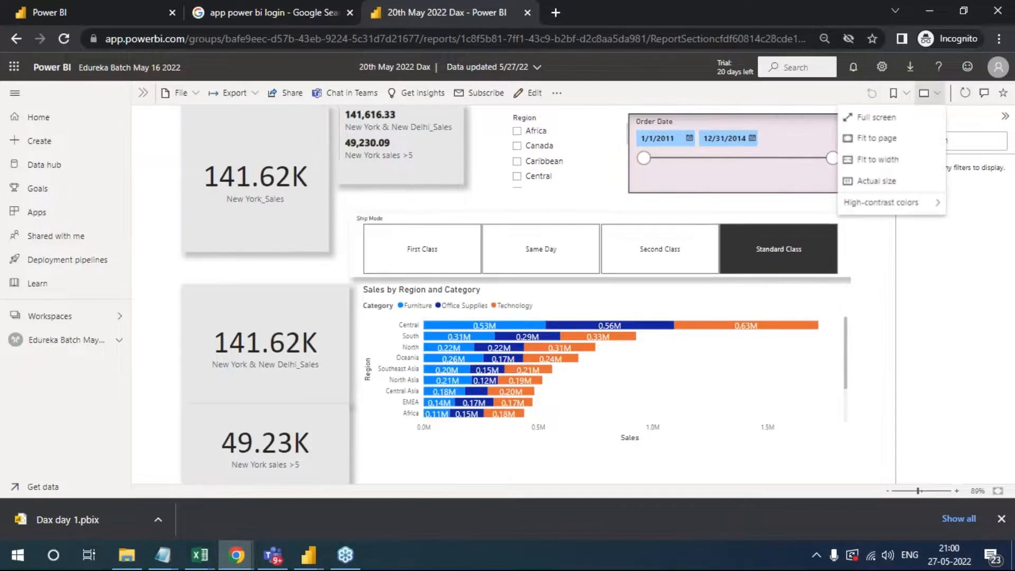
pyautogui.click(923, 117)
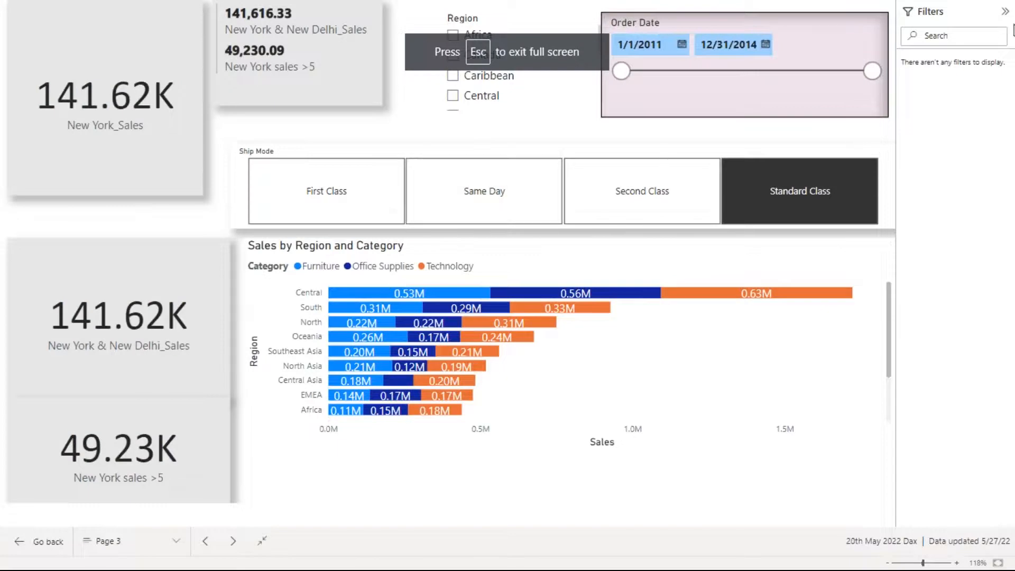
pyautogui.click(1005, 11)
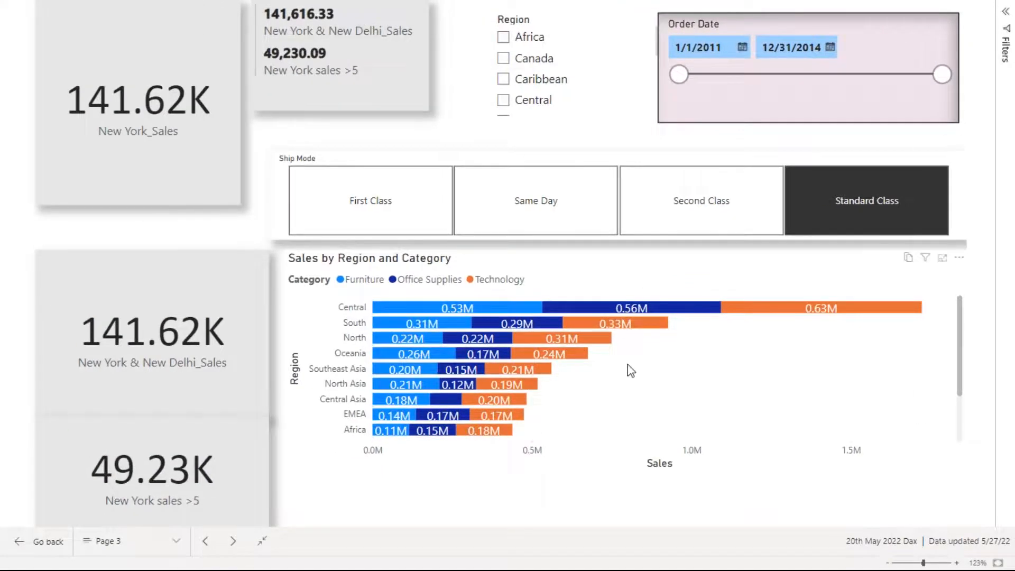
pyautogui.press('Escape')
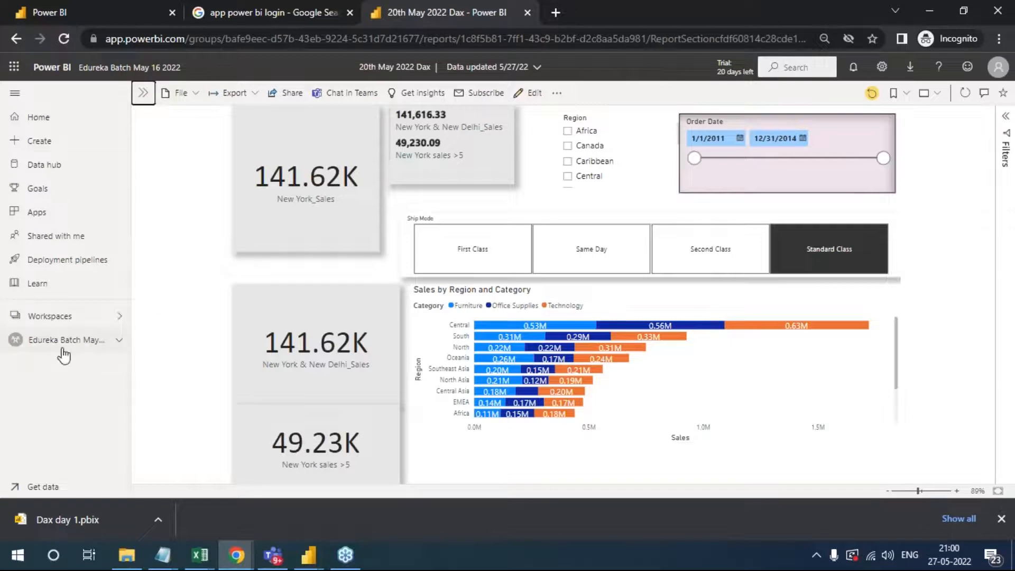
# - Check the report's link-sharing options without sending, and return to the Edureka Batch May 16 2022 workspace to look through its content list
pyautogui.click(285, 94)
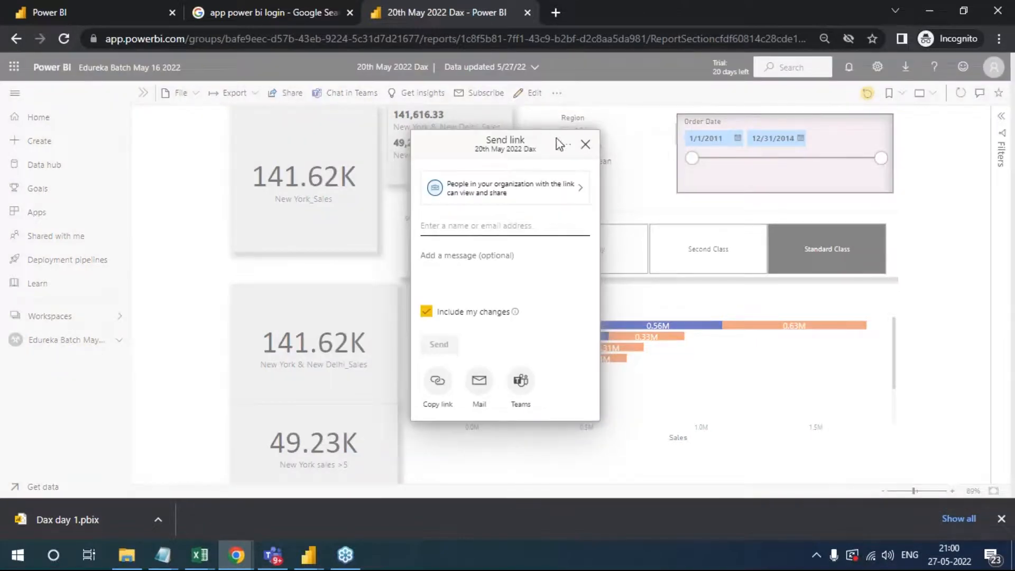
pyautogui.click(586, 145)
pyautogui.click(58, 339)
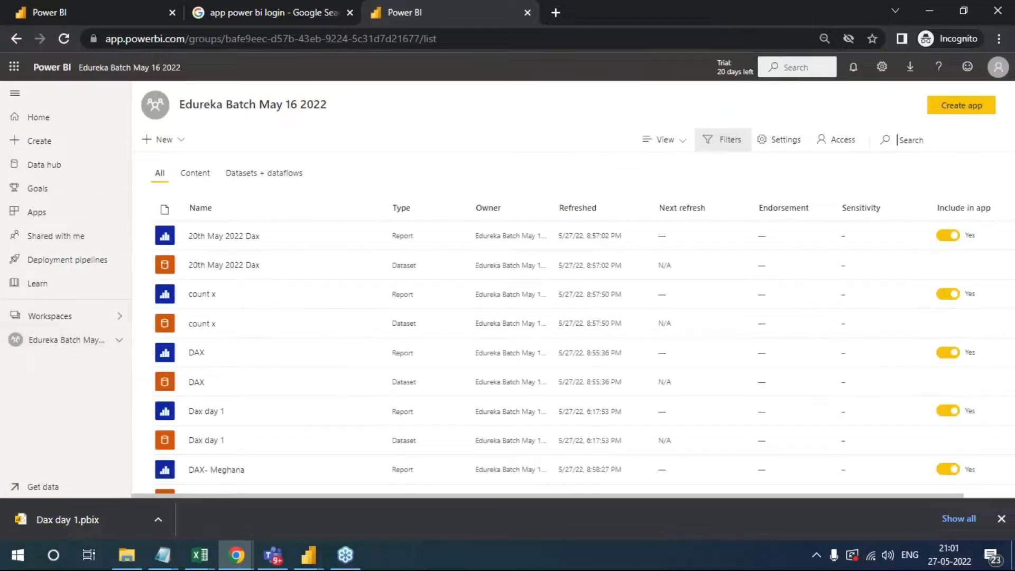
pyautogui.scroll(-2, 274, 392)
pyautogui.scroll(-5, 275, 419)
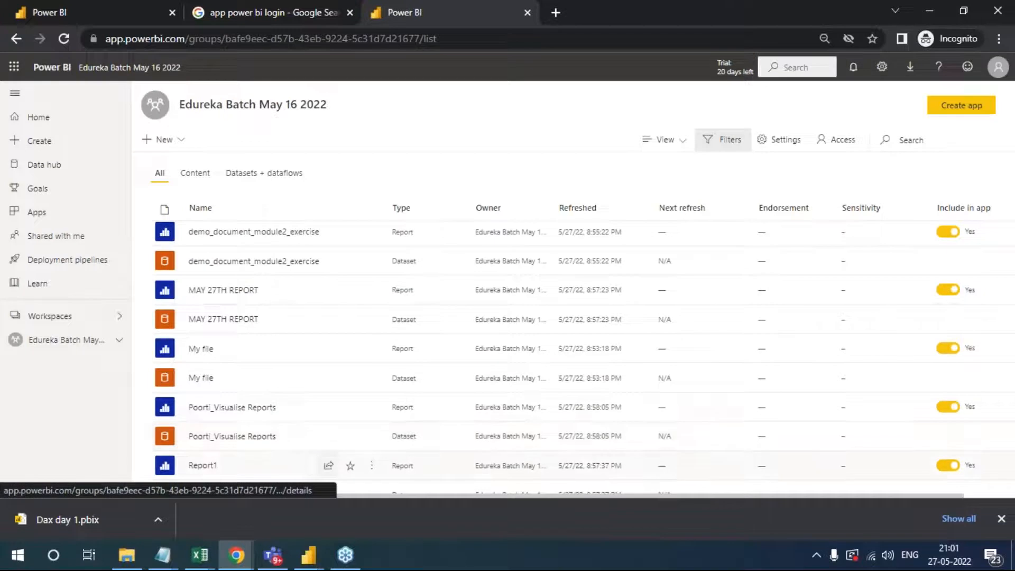
# - Open the Visualise Reports report from the workspace and bring up its link-sharing options
pyautogui.click(242, 410)
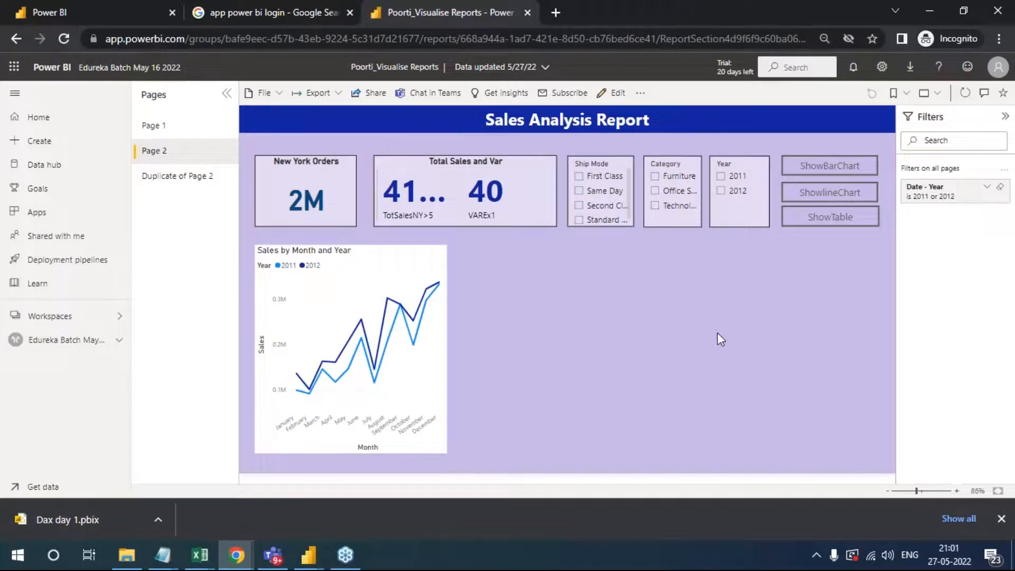
pyautogui.click(371, 92)
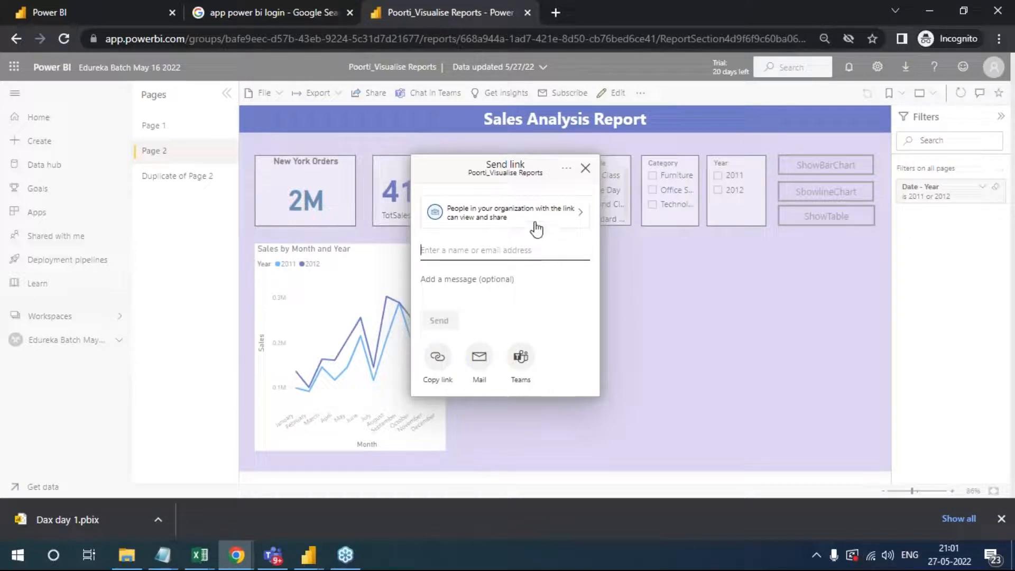
# - Try a colleague's name as the link recipient, clear it, and add the Management account instead
pyautogui.click(515, 248)
pyautogui.write('abdul.')
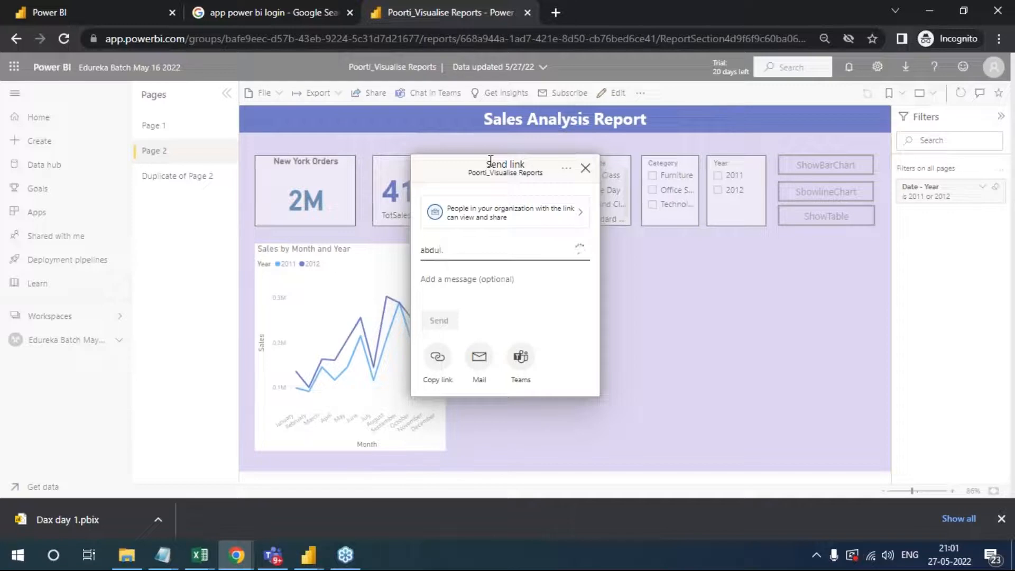
pyautogui.press('BackSpace')
pyautogui.press('BackSpace')
pyautogui.press('BackSpace')
pyautogui.press('BackSpace')
pyautogui.press('BackSpace')
pyautogui.press('BackSpace')
pyautogui.write('man')
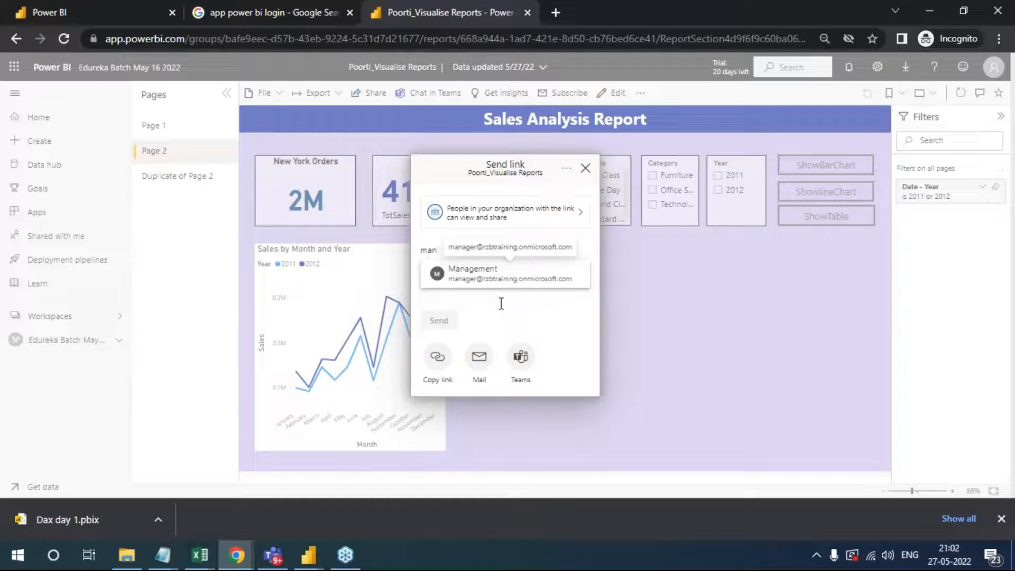
pyautogui.click(491, 291)
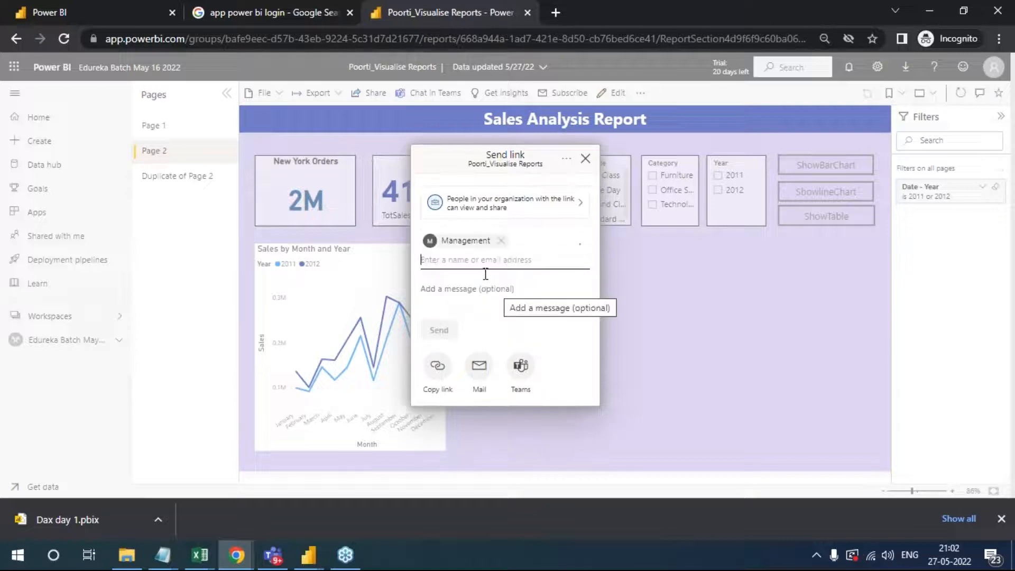
# - Make the Learner account the only recipient of the report link
pyautogui.write('pbiu')
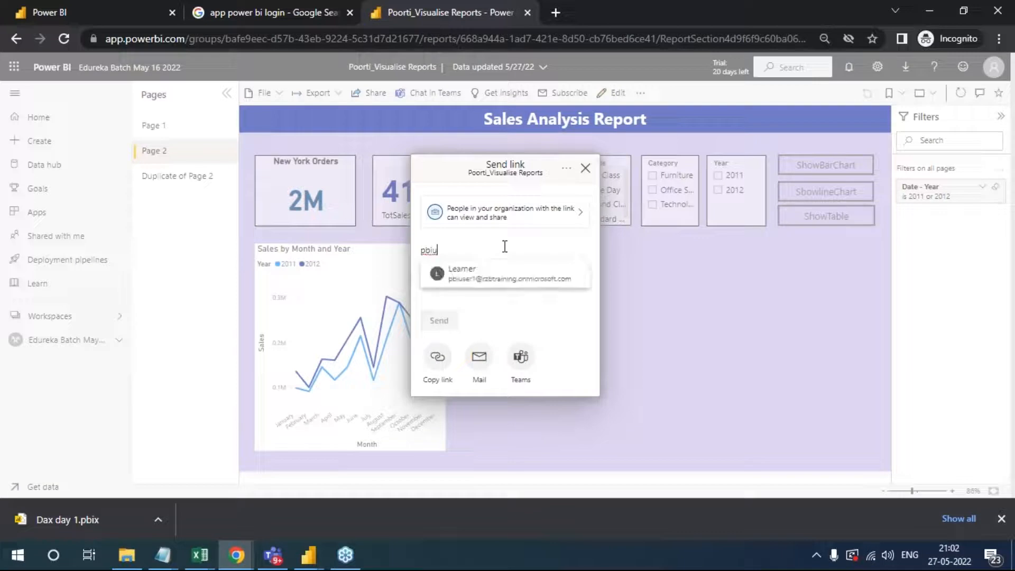
pyautogui.click(509, 274)
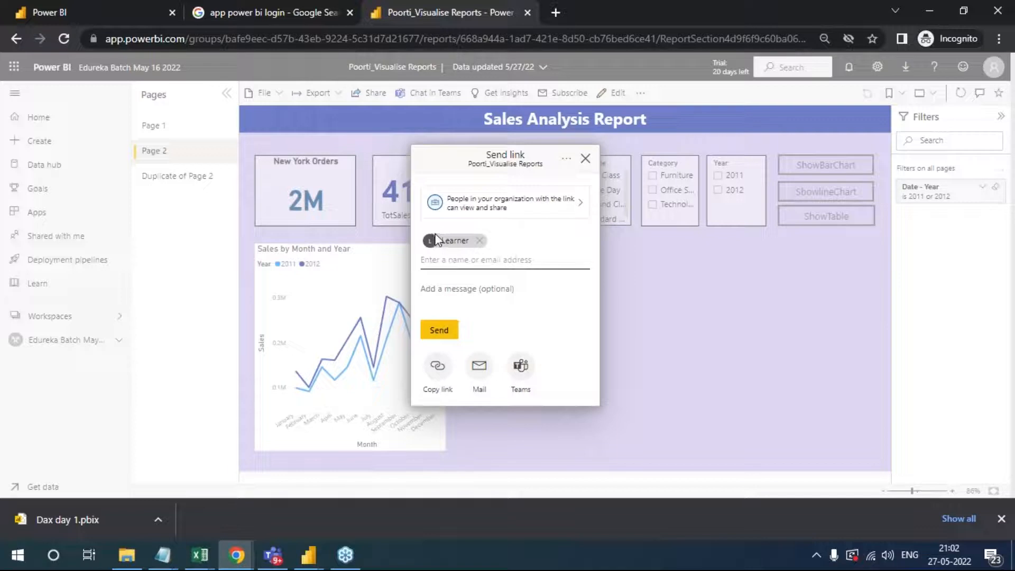
pyautogui.click(467, 256)
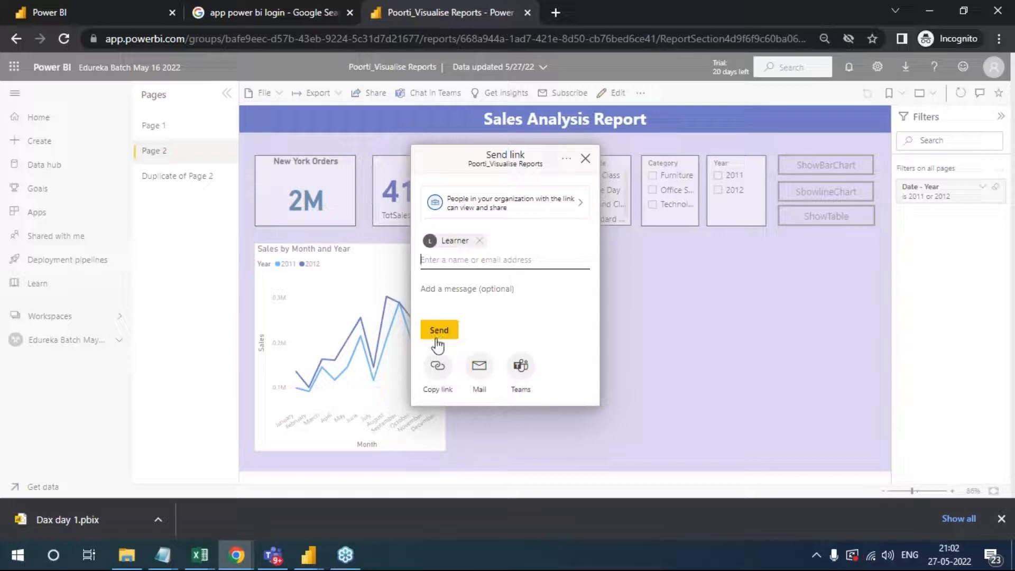
# - Restrict the report link to Specific people, with recipients allowed to share the report, and apply the setting
pyautogui.click(578, 211)
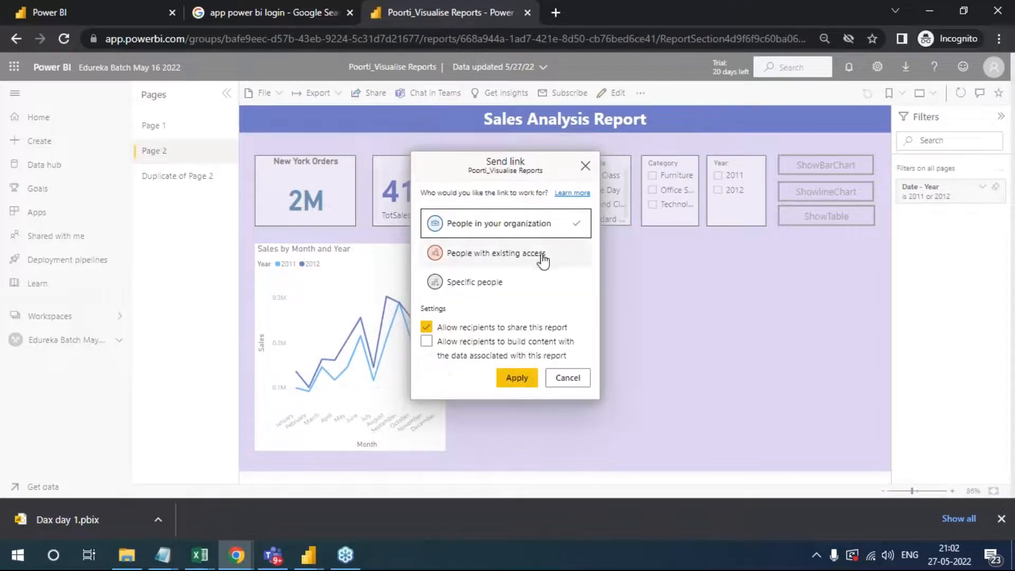
pyautogui.click(527, 264)
pyautogui.click(518, 282)
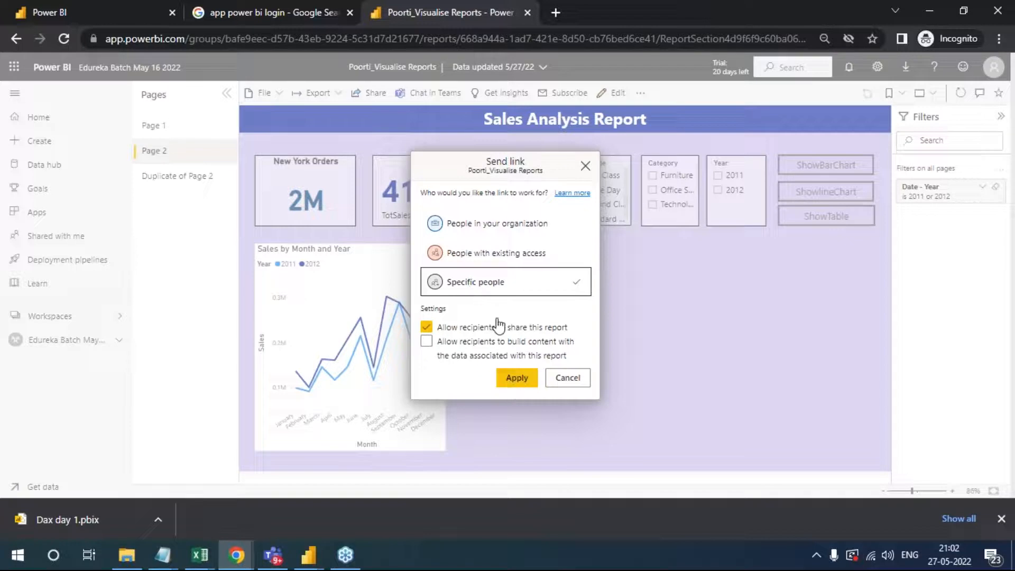
pyautogui.click(519, 380)
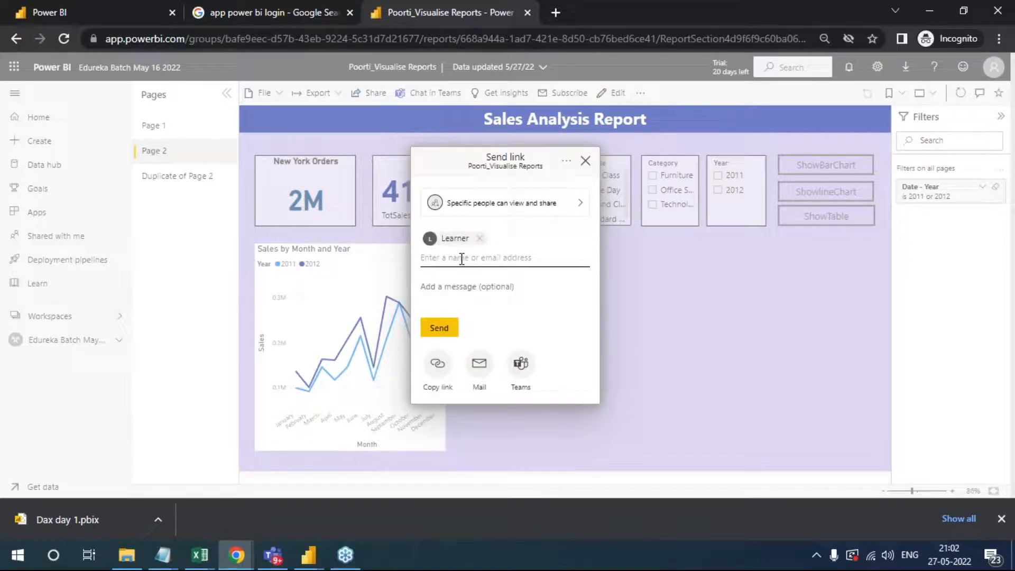
# - Add the Management account as a second recipient and send the report link
pyautogui.write('mana')
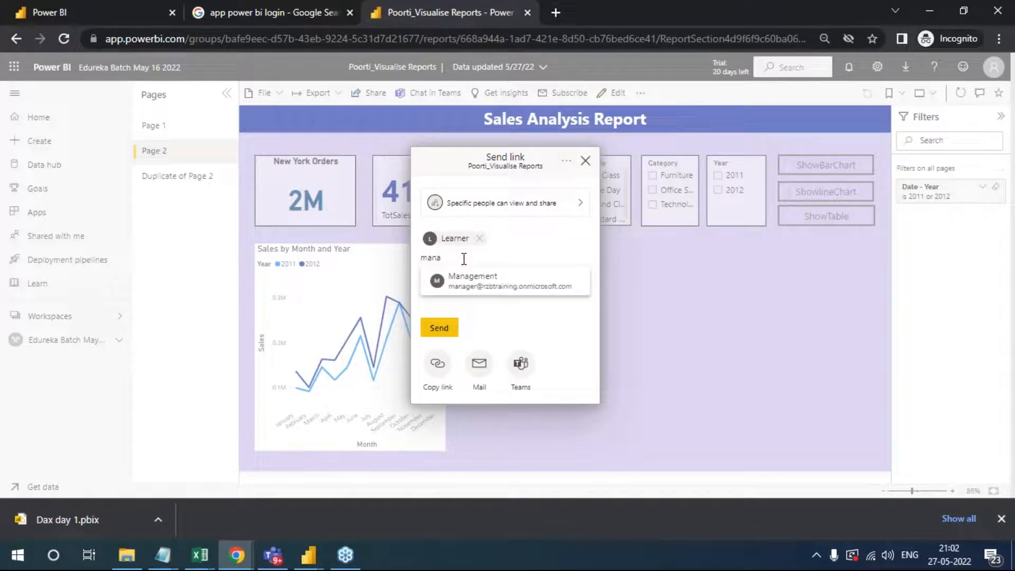
pyautogui.click(492, 283)
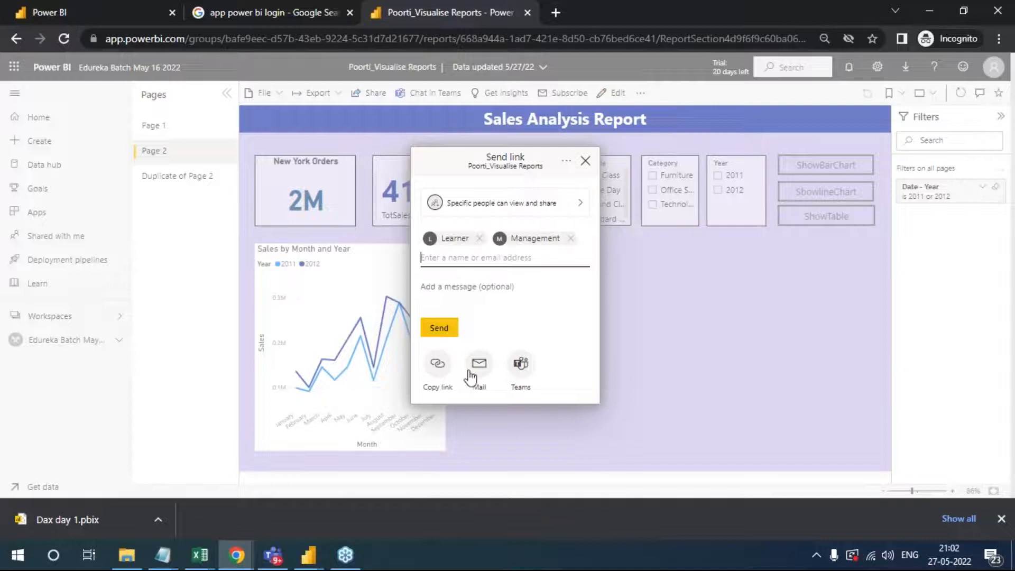
pyautogui.click(438, 329)
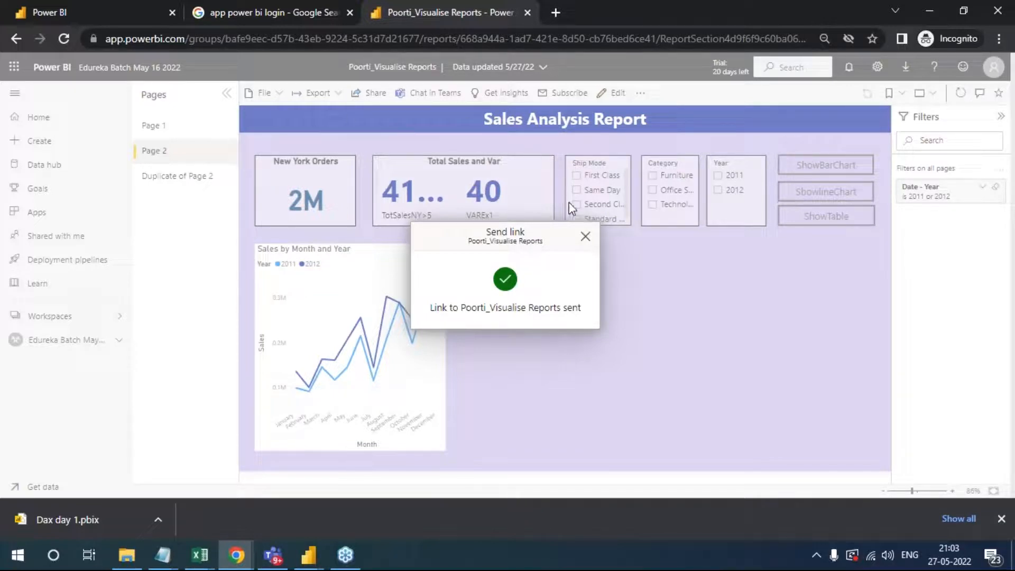
pyautogui.click(586, 239)
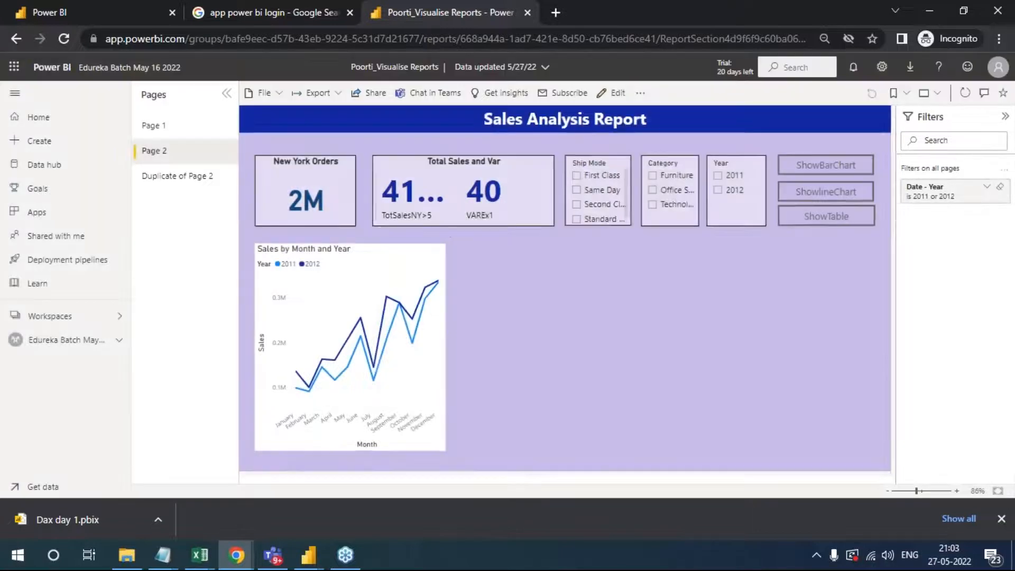
# - Copy a sharing link to the report for people in the organization and close the sharing dialog
pyautogui.click(381, 95)
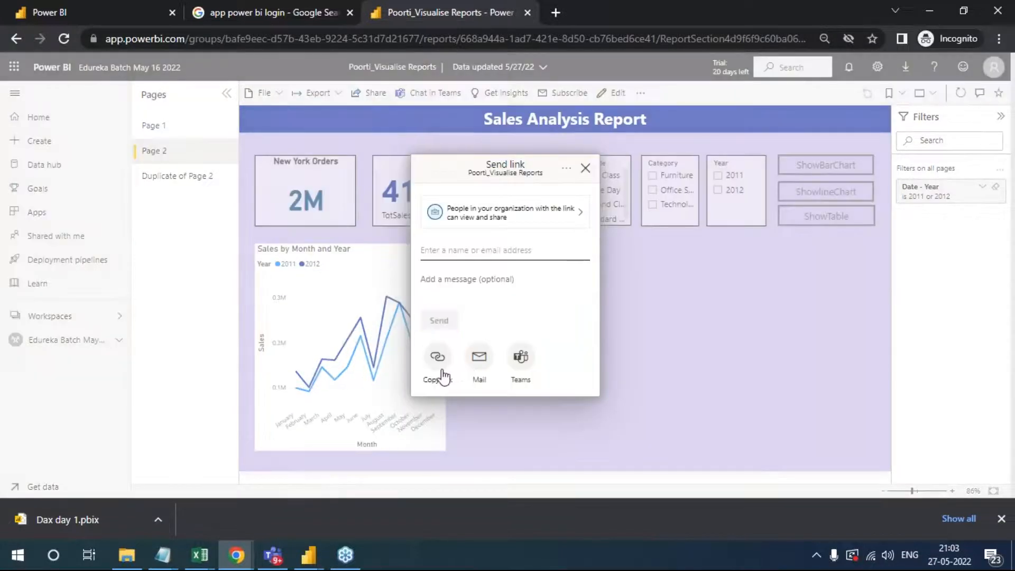
pyautogui.click(440, 360)
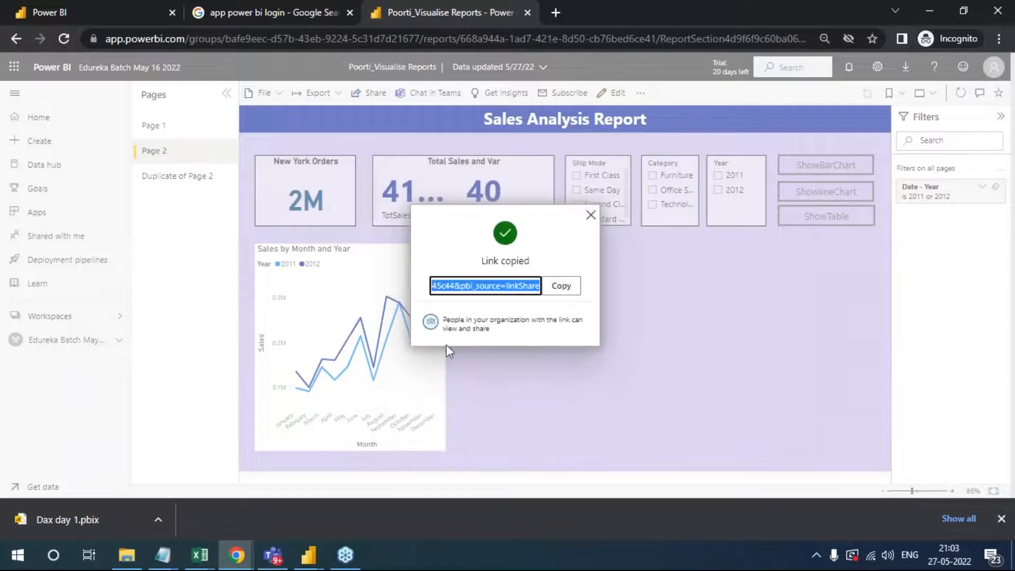
pyautogui.click(562, 288)
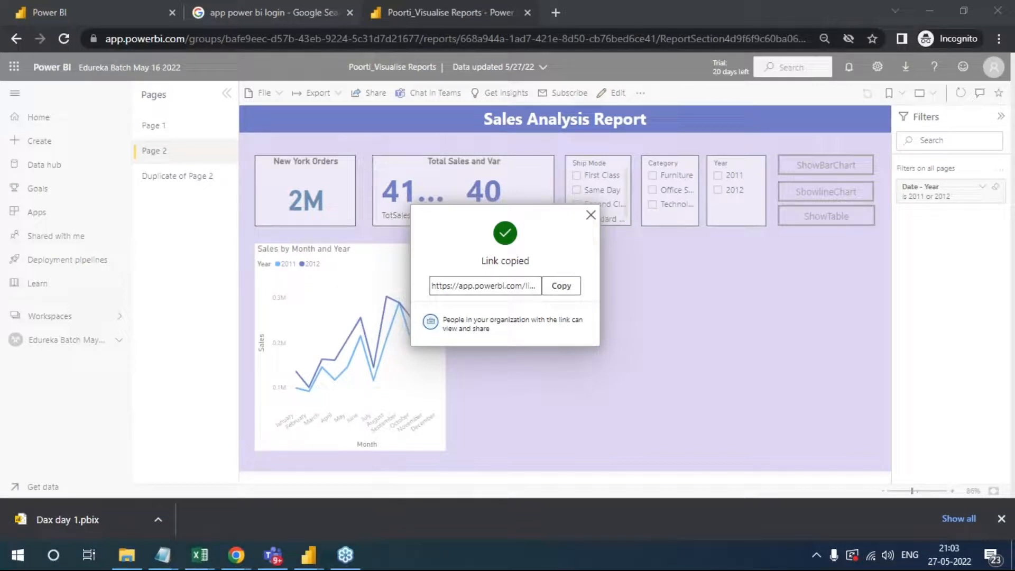
pyautogui.hotkey('alt', 'Tab')
pyautogui.press('Escape')
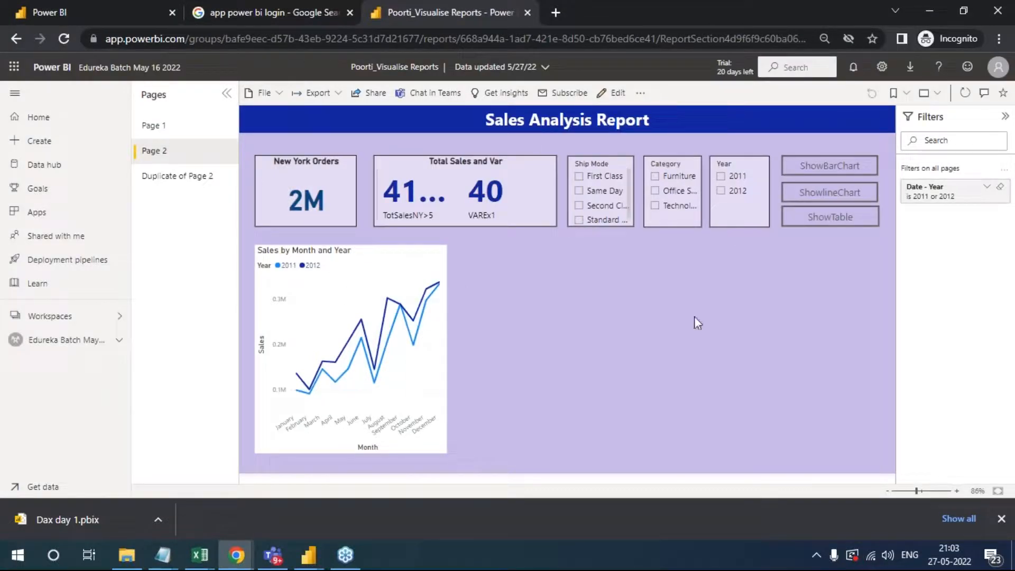
# - View Page 2 and Duplicate of Page 2, check the learner-named DAX report, and return to the workspace content list
pyautogui.click(170, 157)
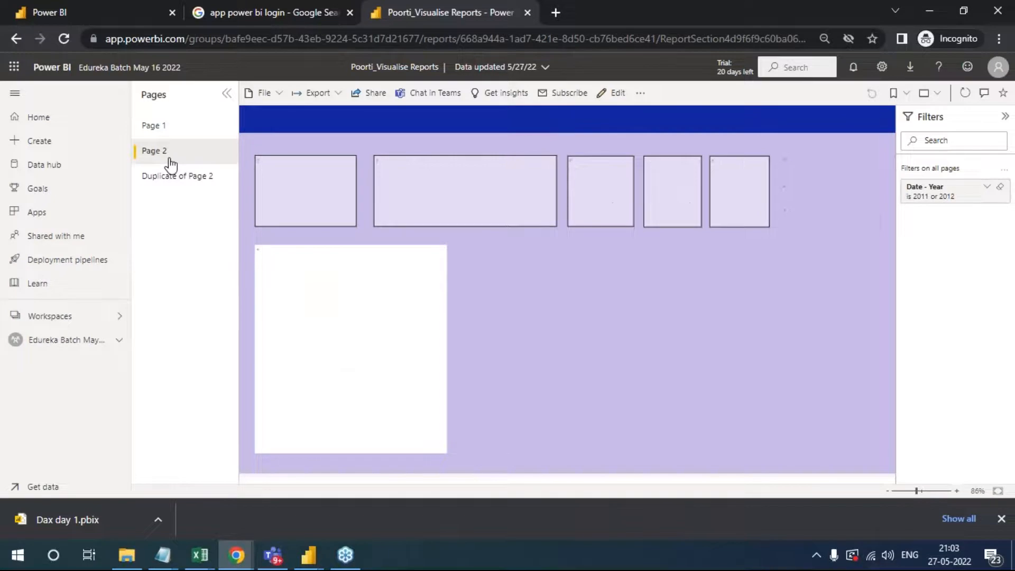
pyautogui.click(174, 179)
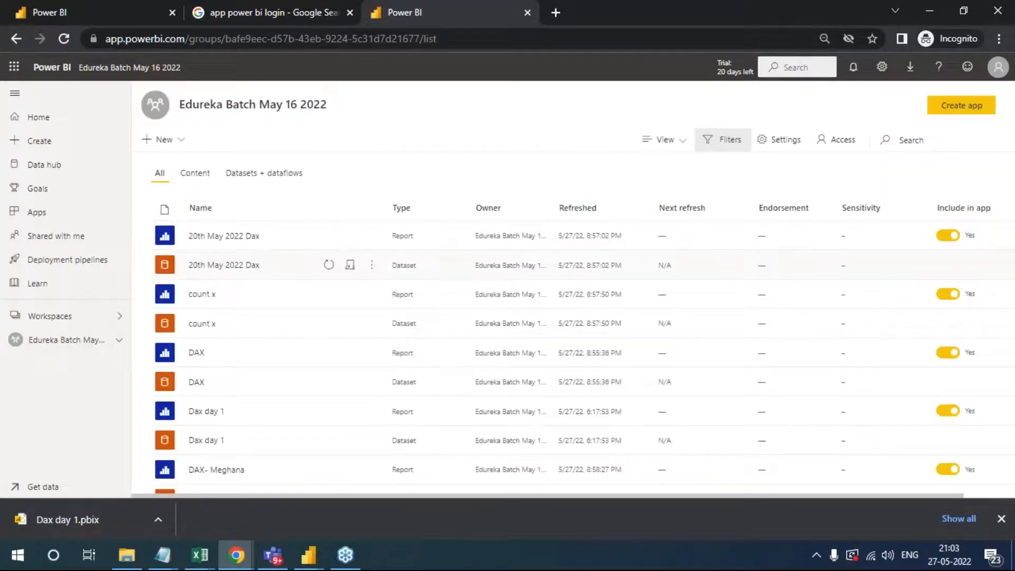
pyautogui.scroll(-1, 253, 328)
pyautogui.scroll(-3, 253, 327)
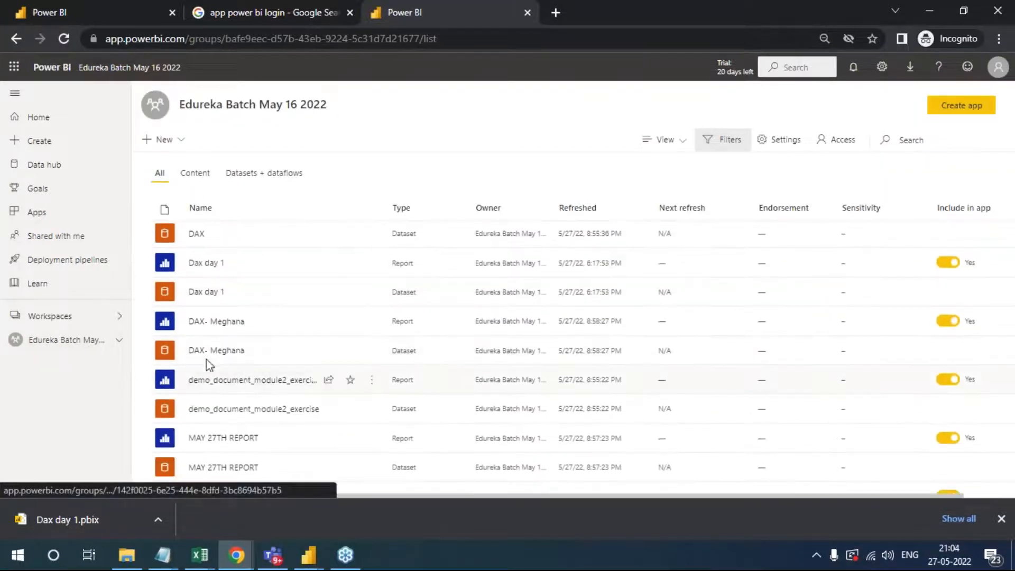
pyautogui.click(221, 325)
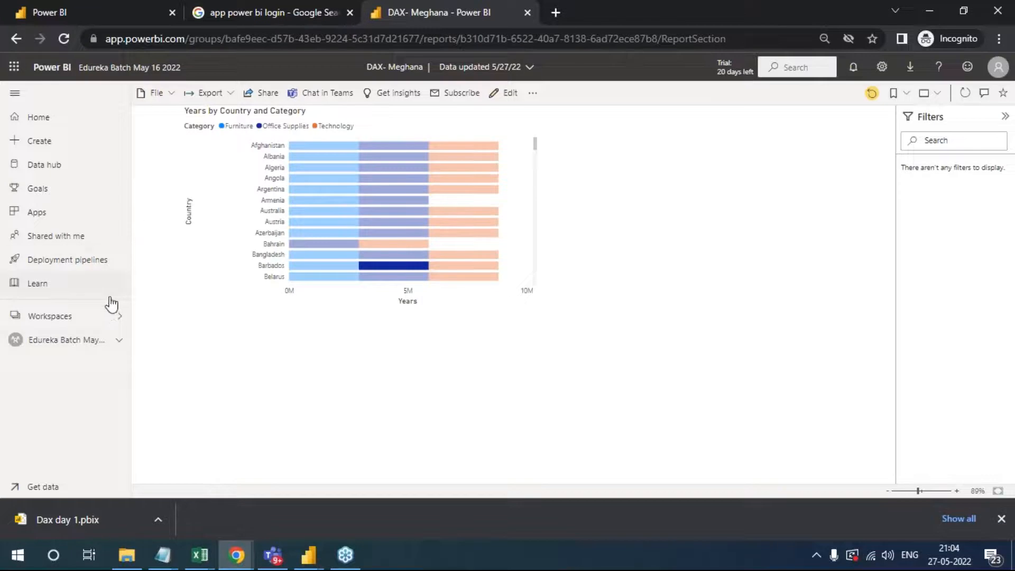
pyautogui.click(67, 341)
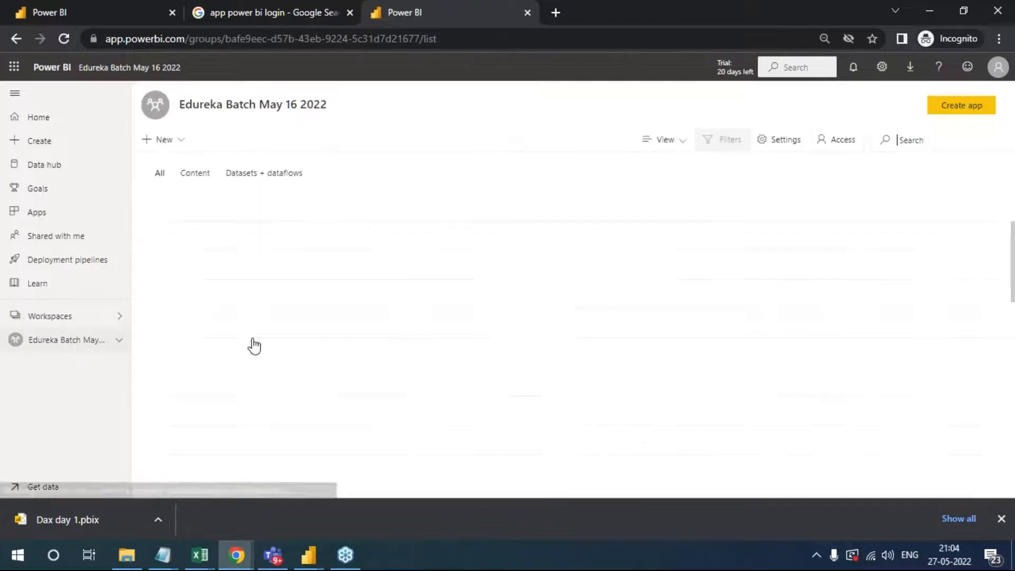
# - Open the demo_document_module2_exercise report and look through its pages, including stacked column, Page 5, clustered_chart, Scatter_chart and NEW YORK
pyautogui.scroll(-3, 256, 344)
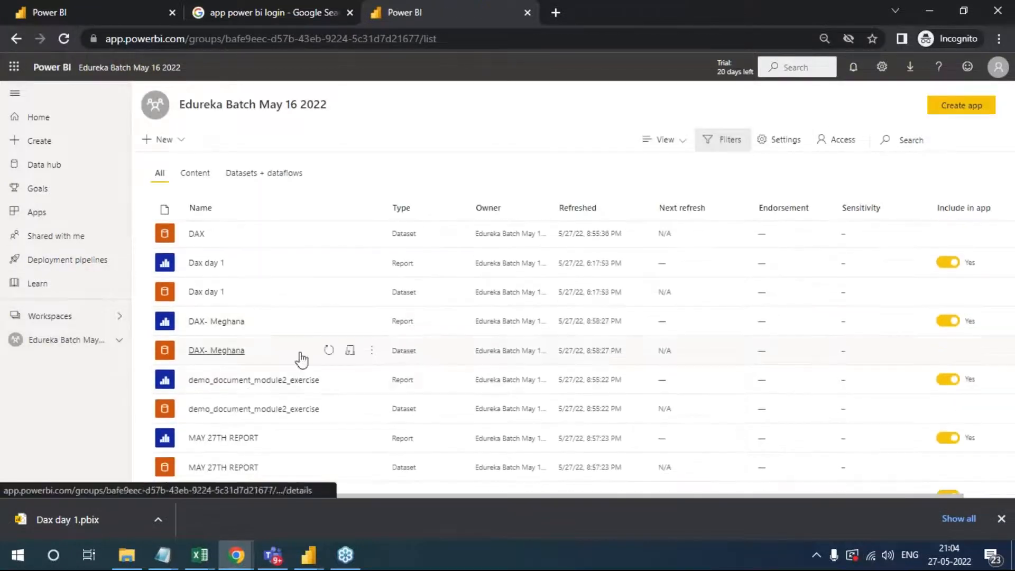
pyautogui.click(254, 380)
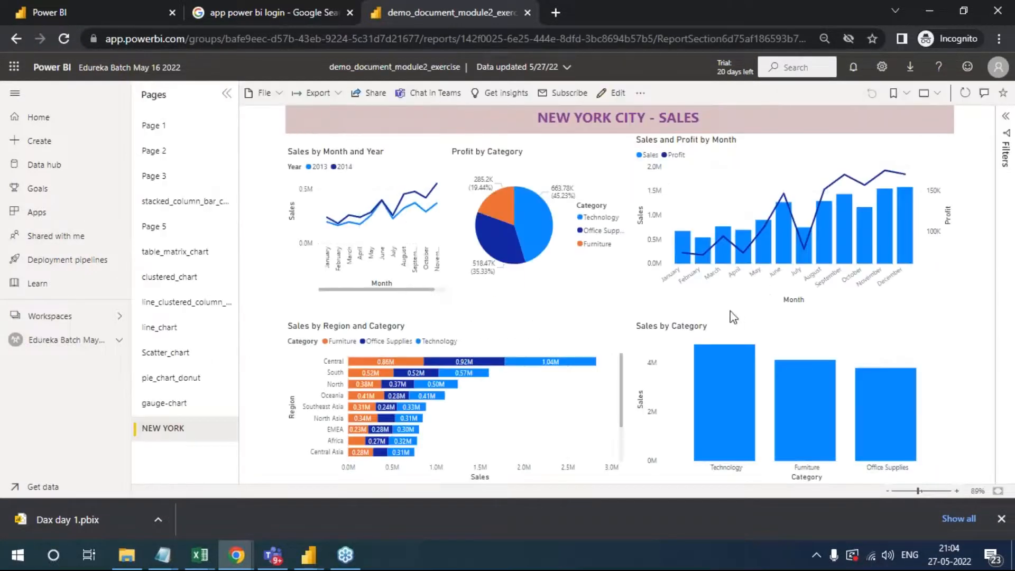
pyautogui.click(173, 132)
pyautogui.click(174, 154)
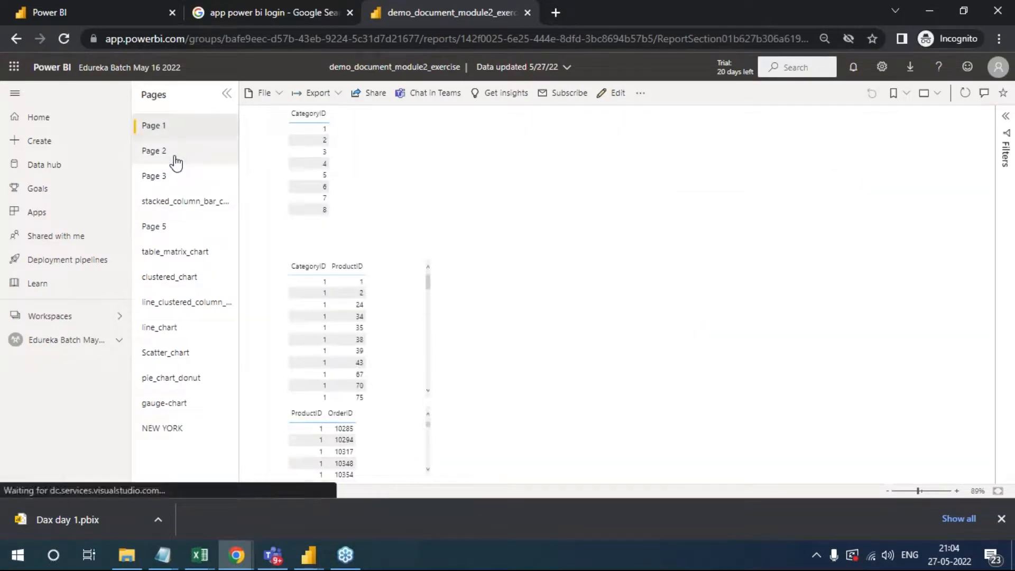
pyautogui.click(173, 203)
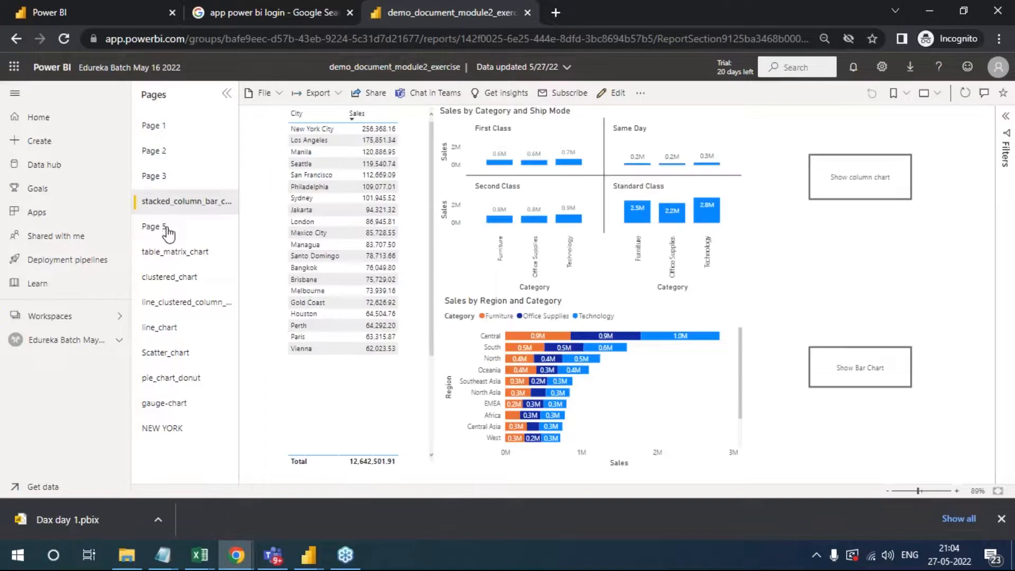
pyautogui.click(167, 231)
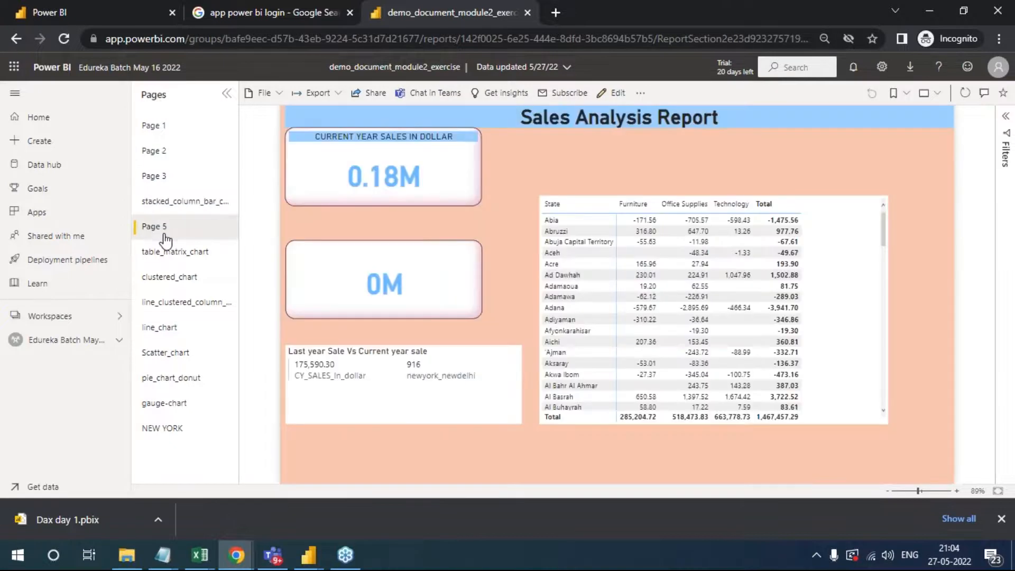
pyautogui.click(189, 277)
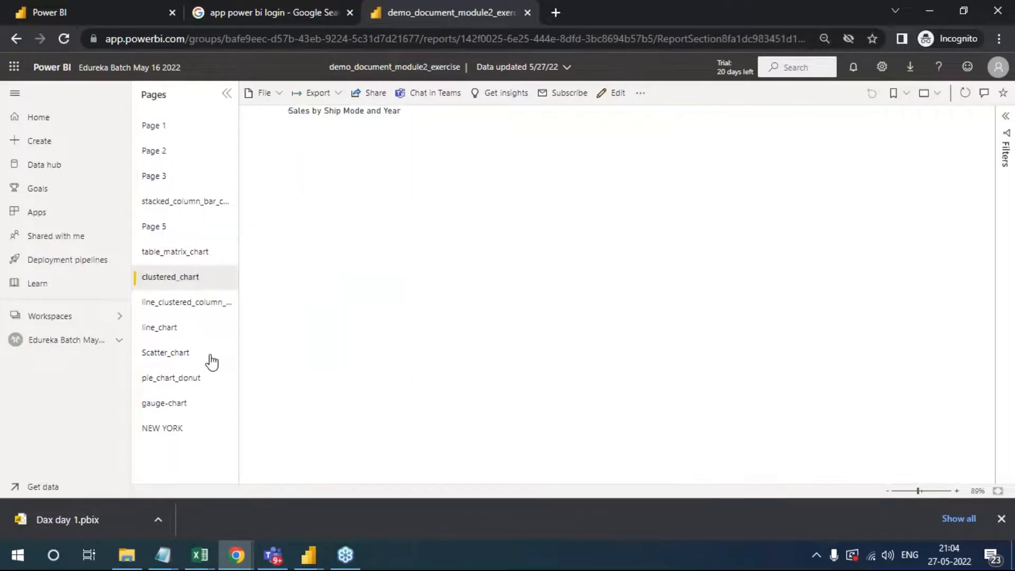
pyautogui.click(203, 352)
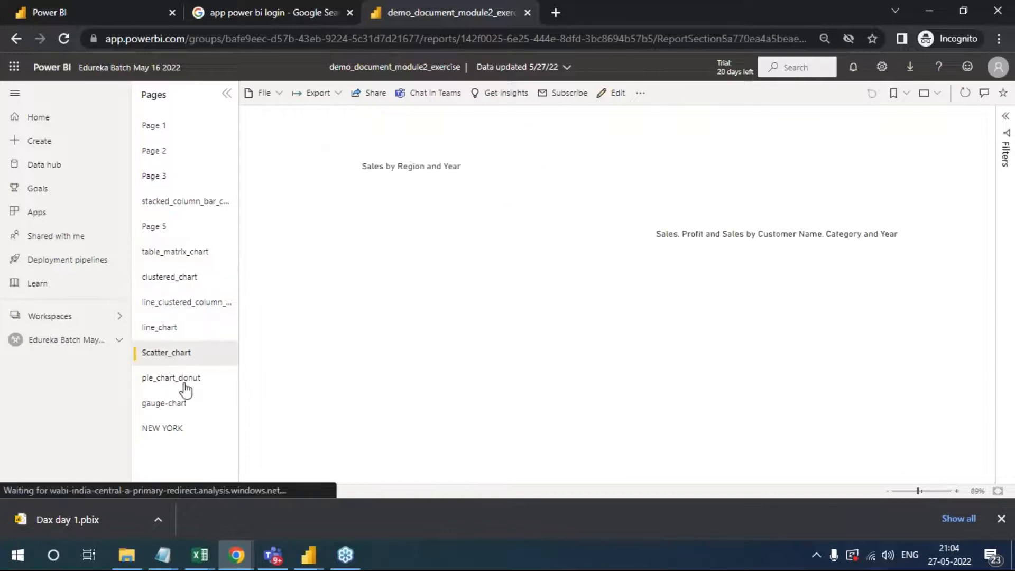
pyautogui.click(160, 432)
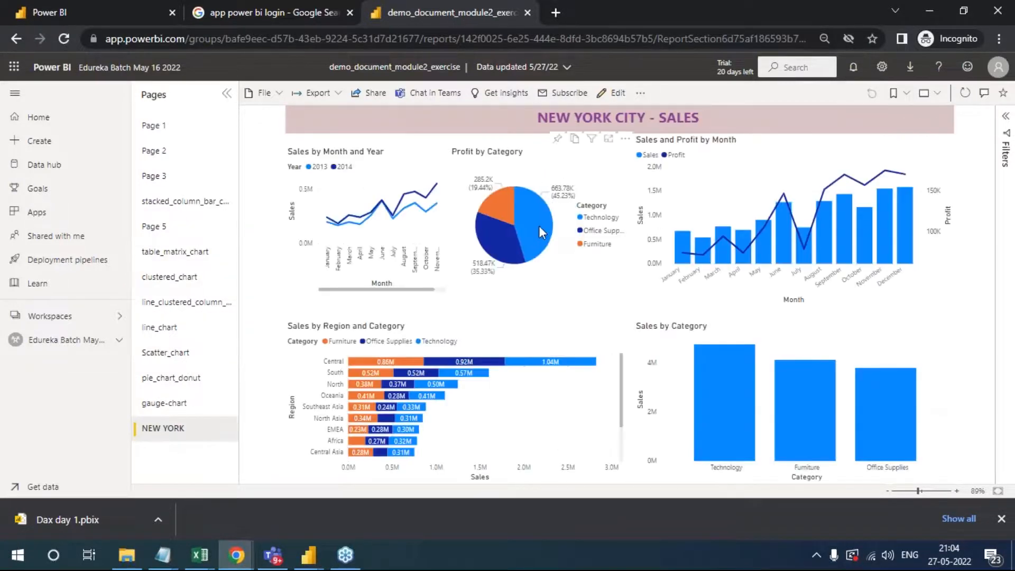
# - Highlight Technology in the Profit by Category pie chart, collapse the page list and show the NEW YORK page in full screen
pyautogui.click(538, 227)
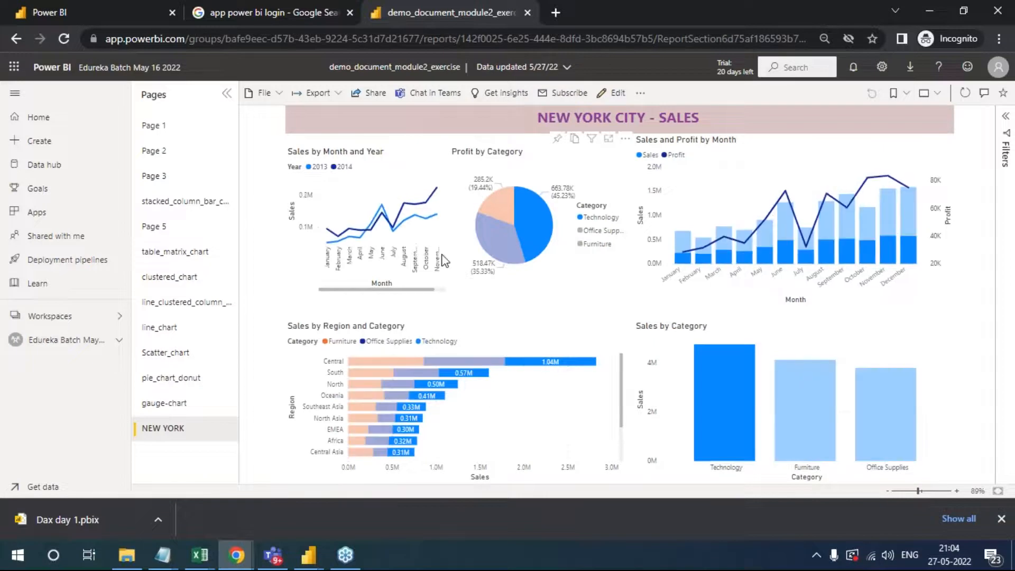
pyautogui.click(227, 94)
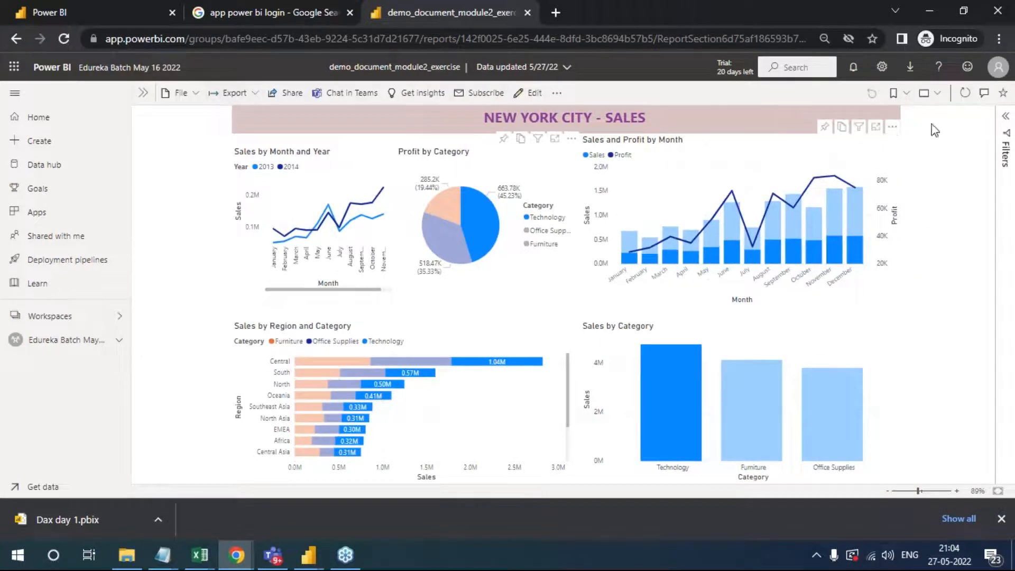
pyautogui.click(931, 93)
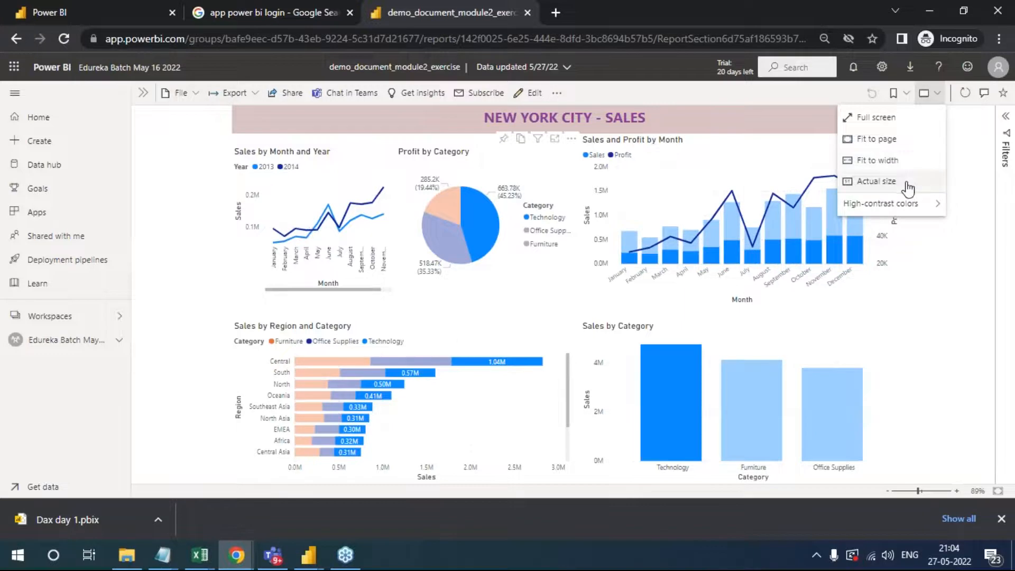
pyautogui.click(895, 123)
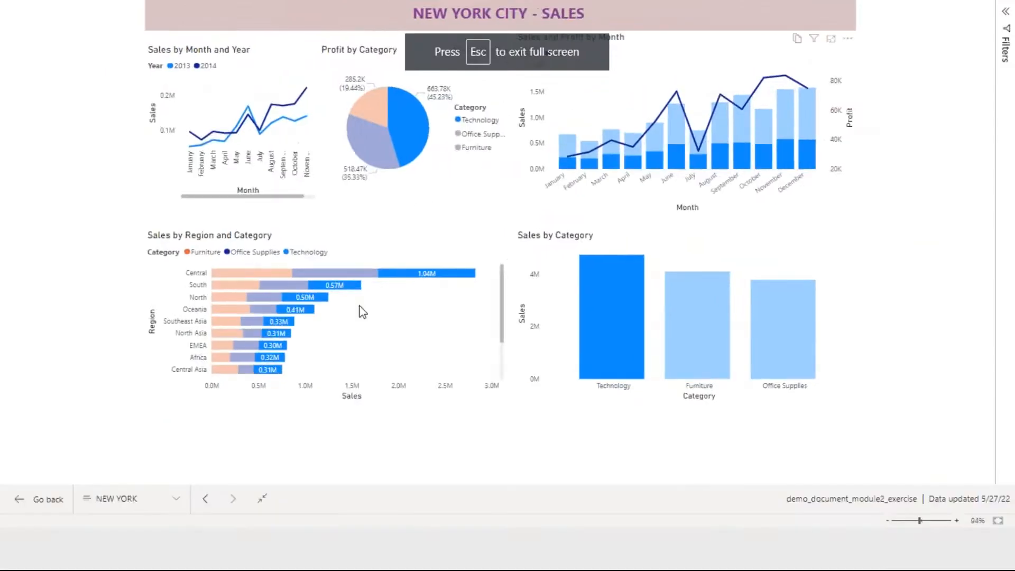
# - Cross-highlight the NEW YORK charts by Furniture, Office Supplies and Technology, and exit full screen
pyautogui.click(750, 397)
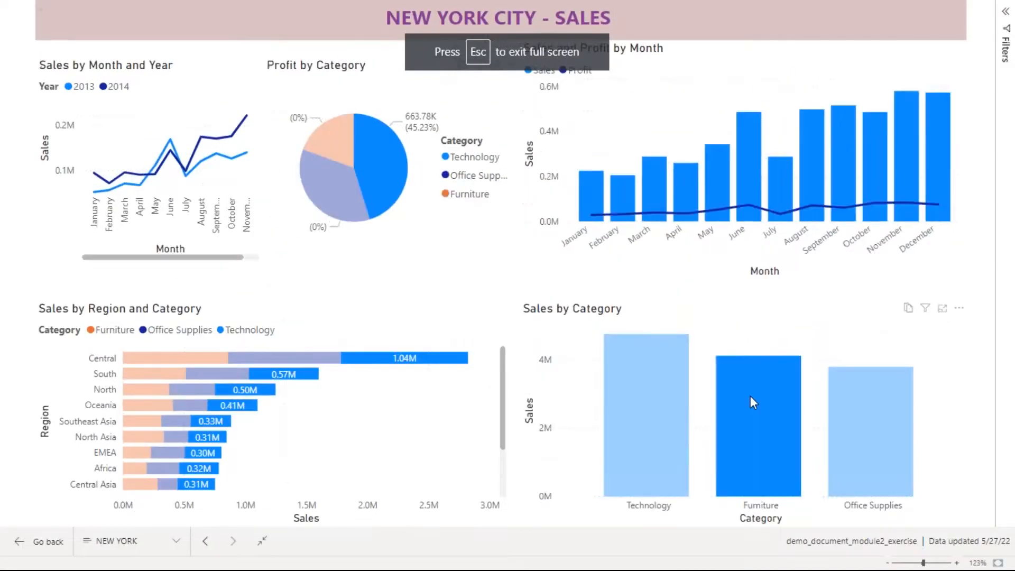
pyautogui.click(859, 414)
pyautogui.click(783, 417)
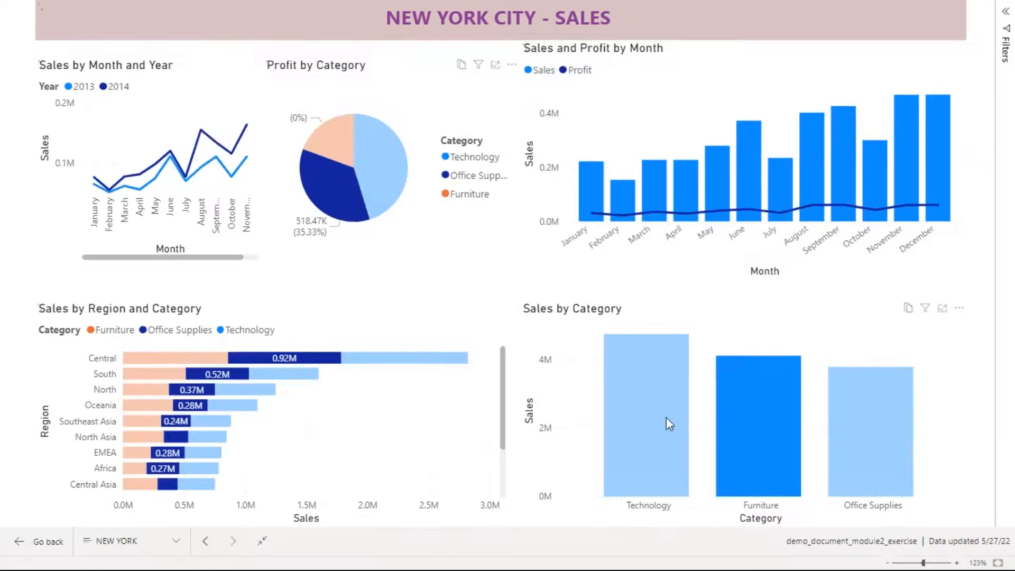
pyautogui.click(666, 417)
pyautogui.click(393, 149)
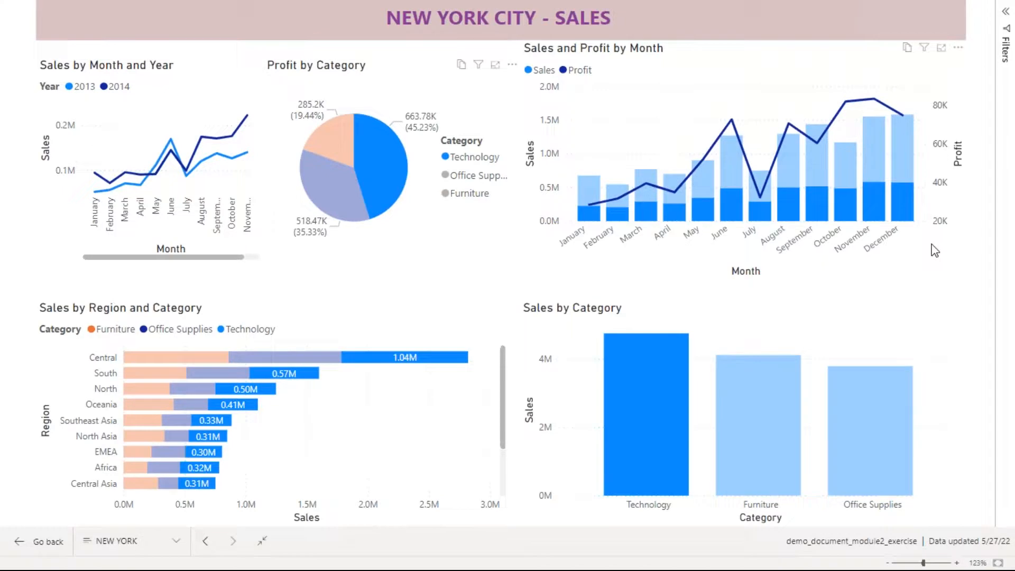
pyautogui.press('Escape')
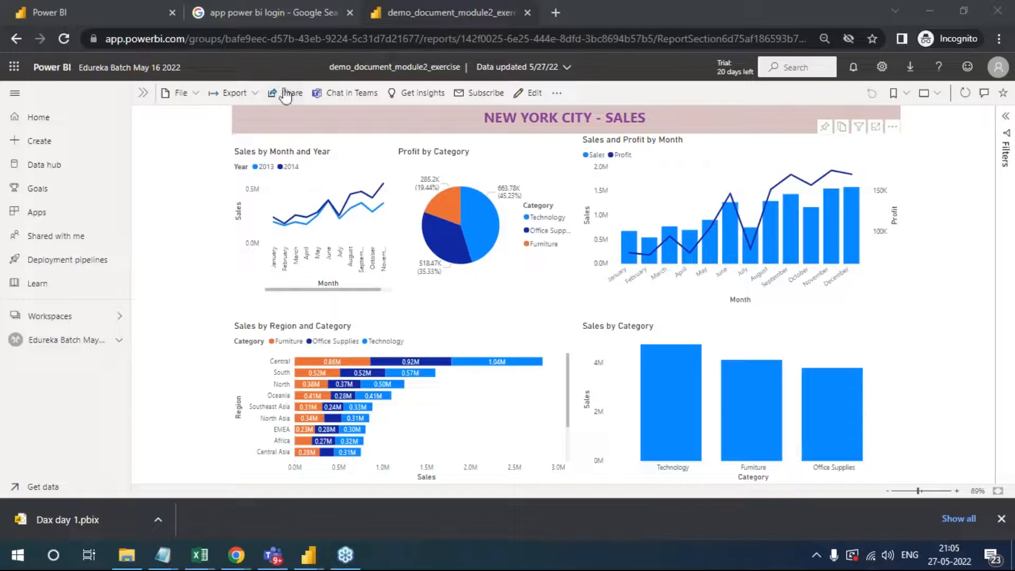
# - Return to the Edureka Batch May 16 2022 workspace content list and reopen the demo_document_module2_exercise report
pyautogui.click(47, 318)
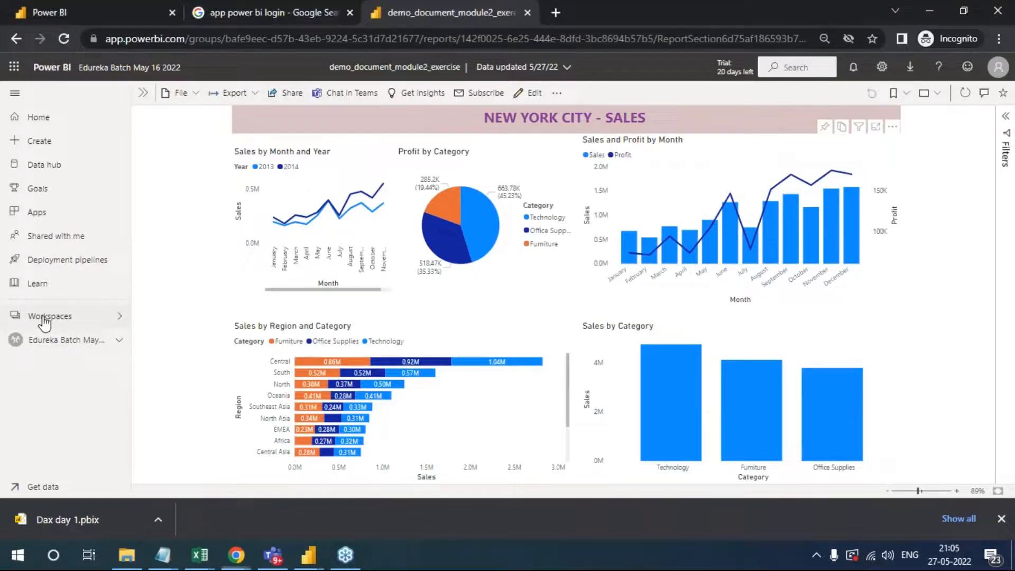
pyautogui.click(191, 194)
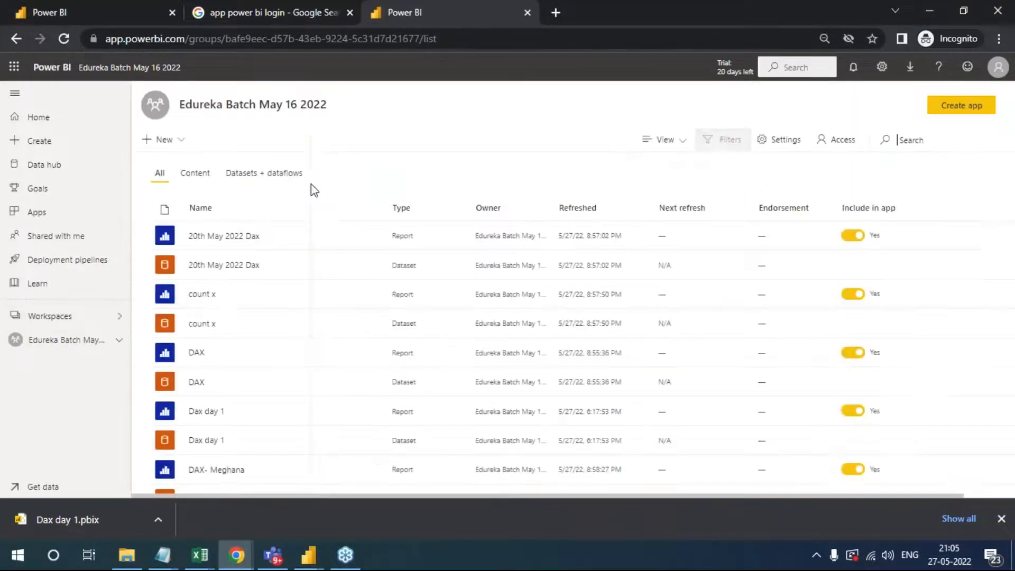
pyautogui.moveTo(373, 243)
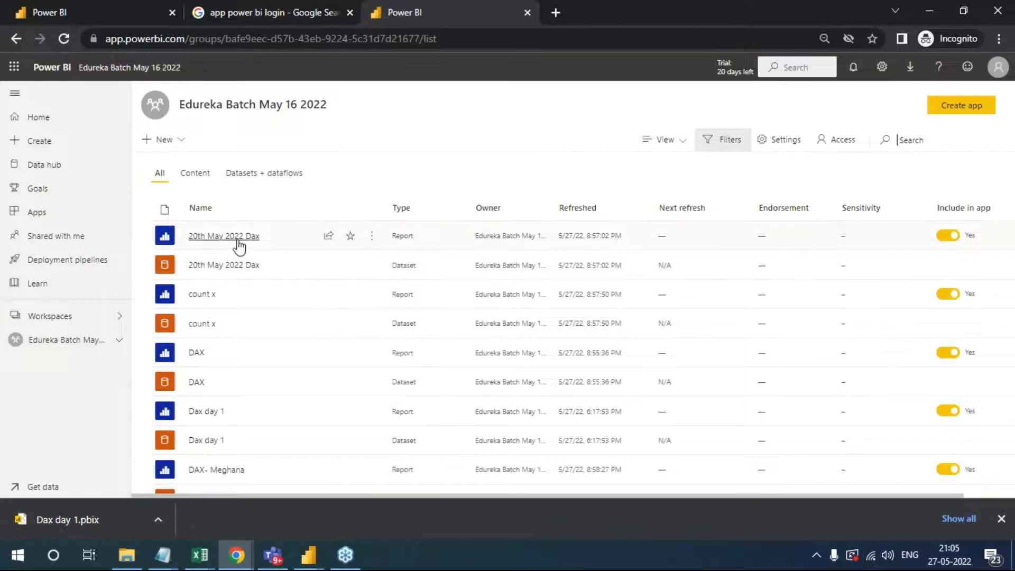
pyautogui.scroll(-5, 236, 355)
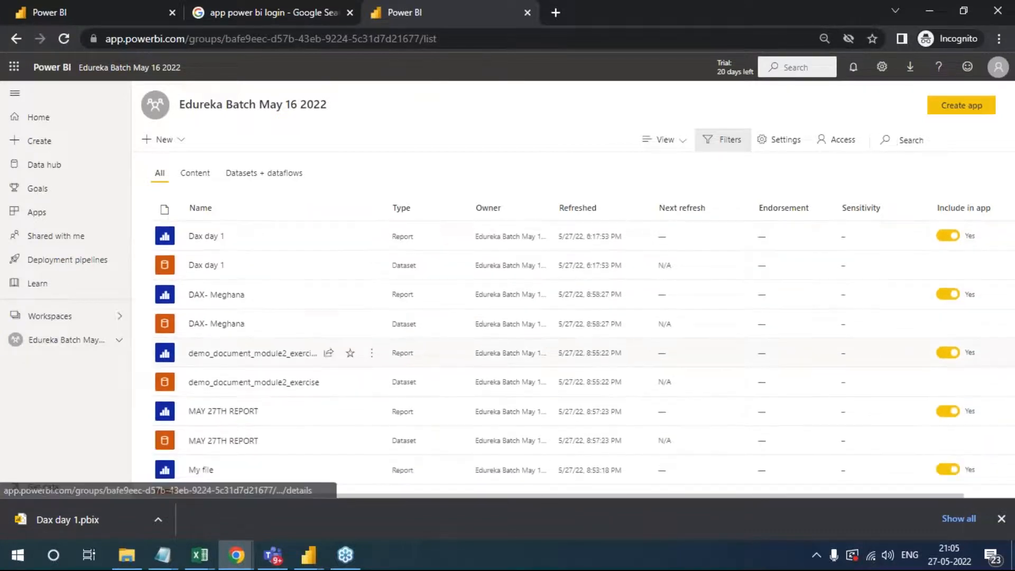
pyautogui.scroll(-2, 236, 370)
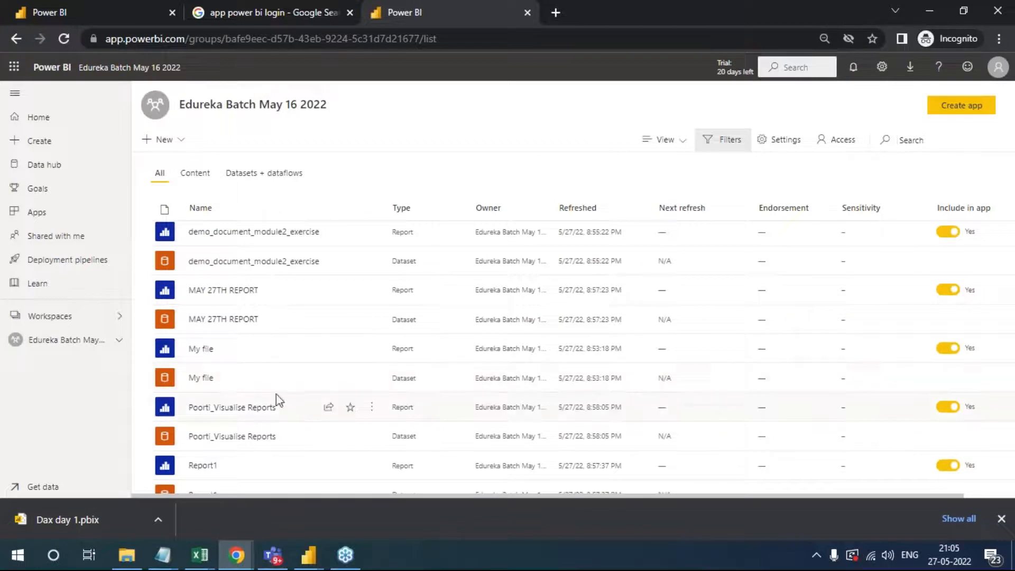
pyautogui.click(269, 233)
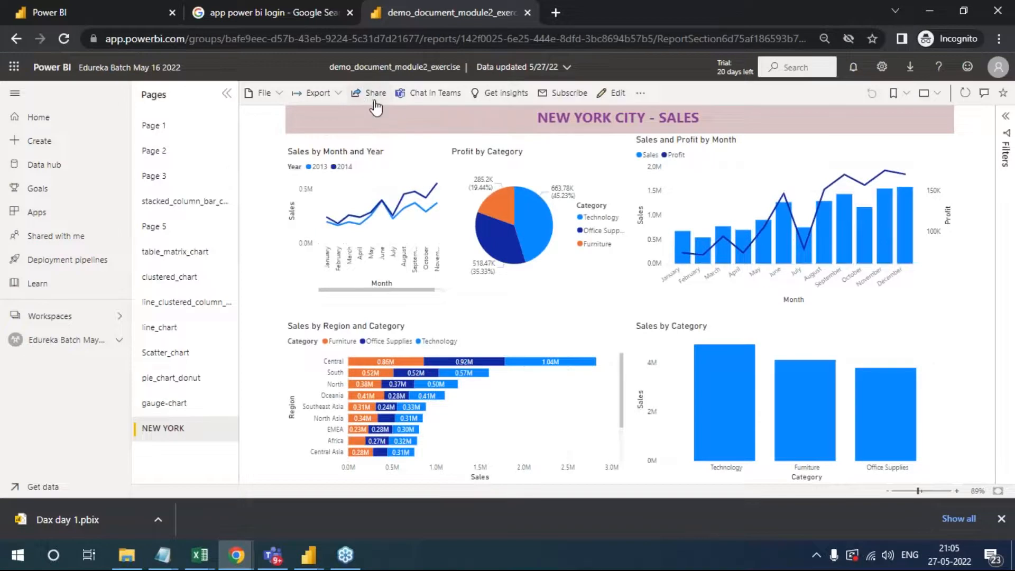
# - Copy a sharing link to the demo_document_module2_exercise report for people in the organization and close the sharing dialog
pyautogui.click(379, 95)
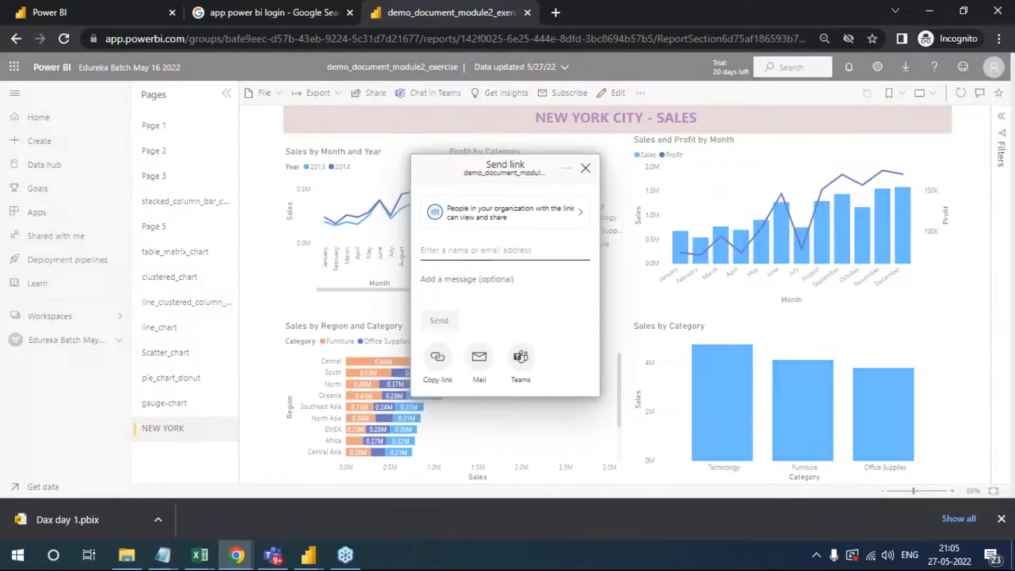
pyautogui.click(438, 357)
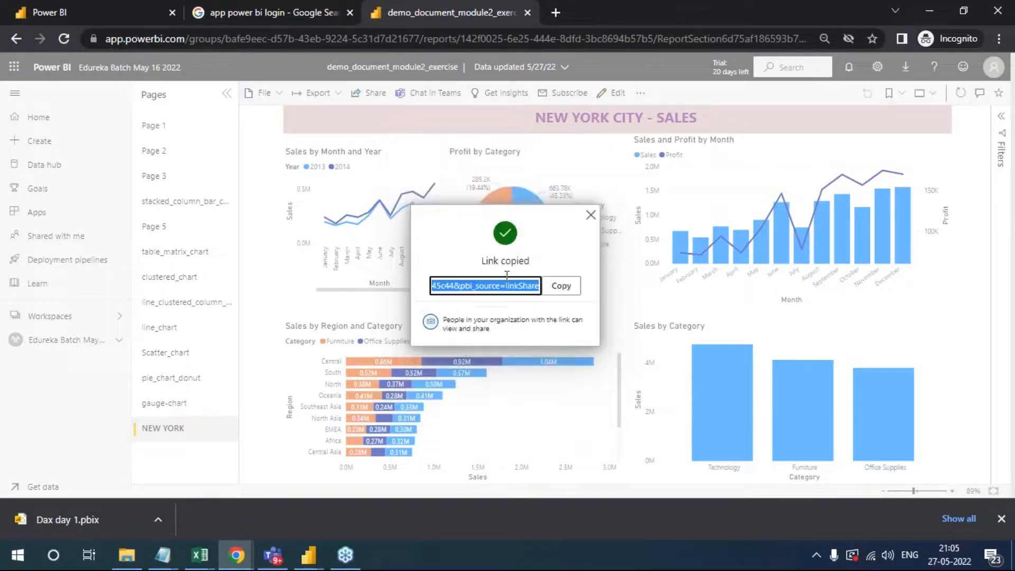
pyautogui.click(561, 286)
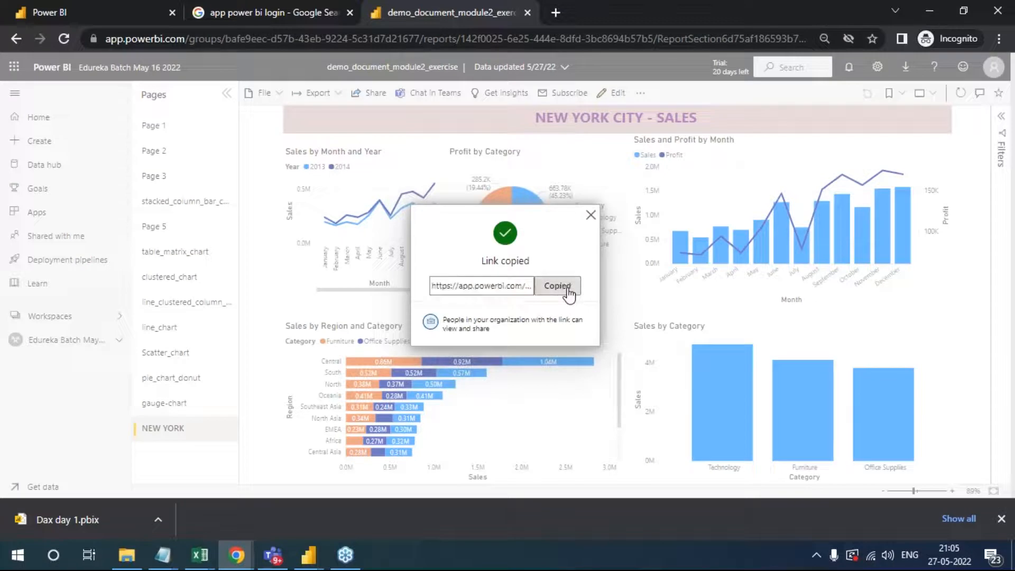
pyautogui.click(590, 216)
pyautogui.click(372, 95)
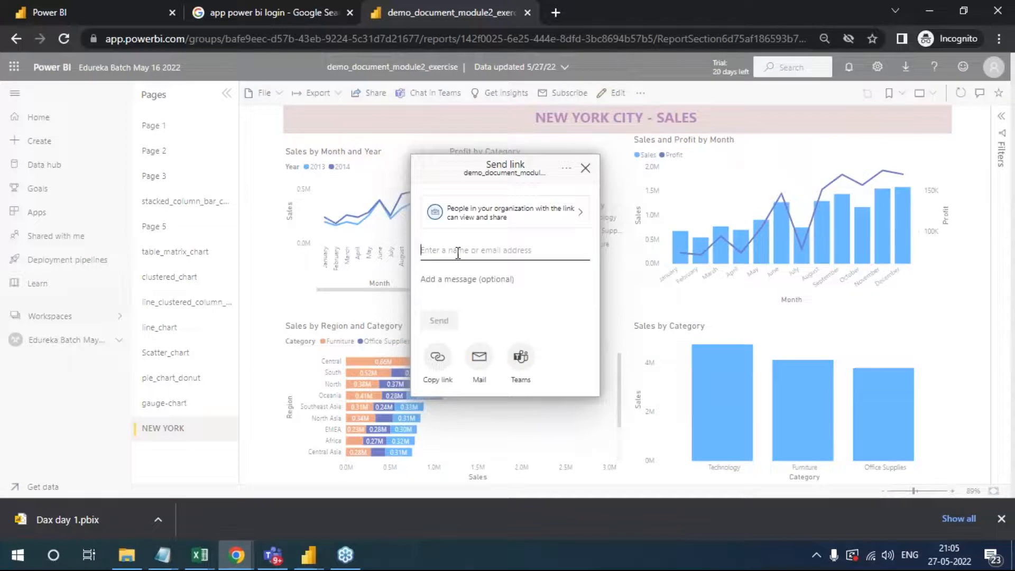
pyautogui.click(468, 252)
pyautogui.click(585, 176)
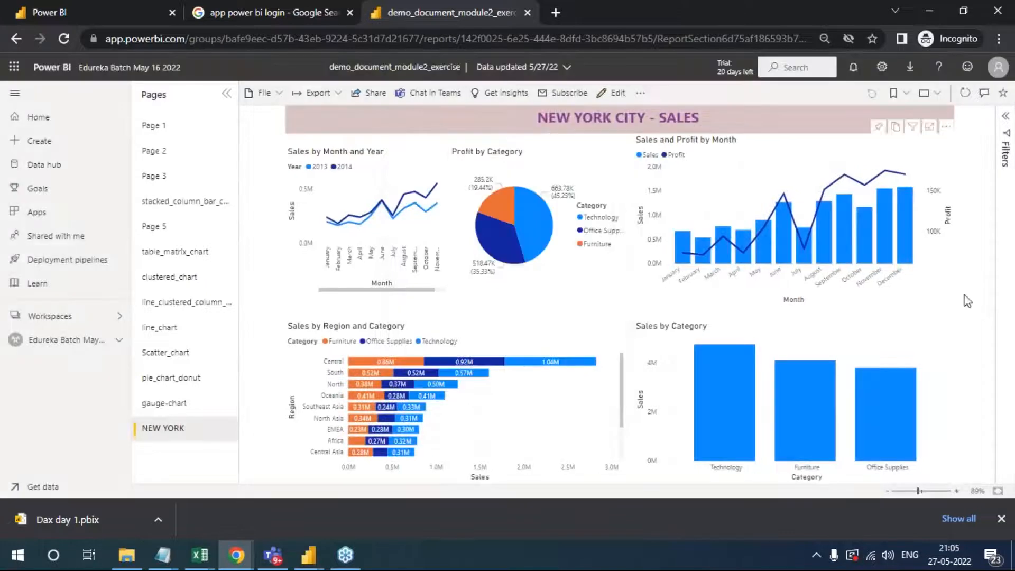
pyautogui.click(1005, 556)
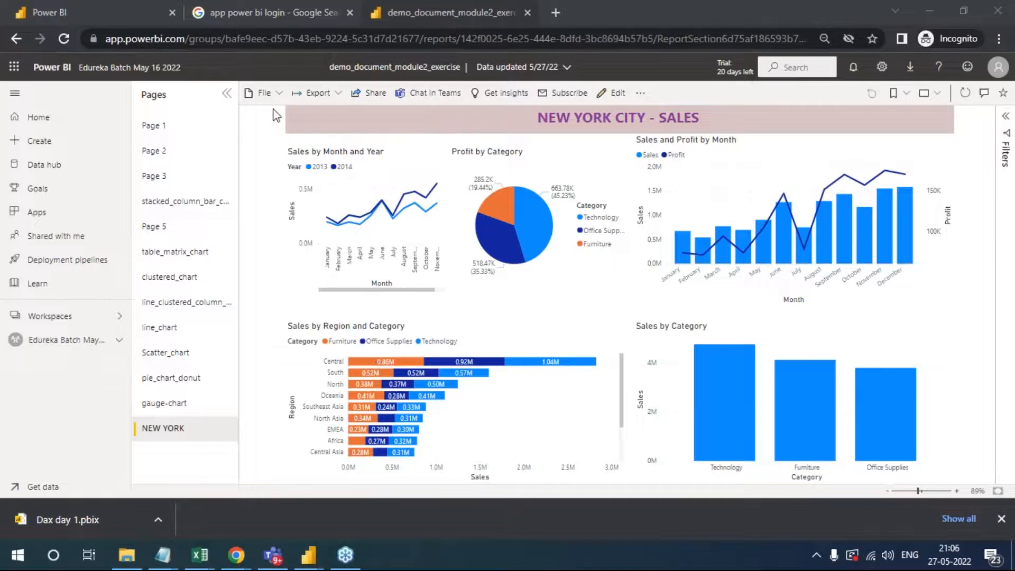
# - Go back to the workspace content list, view the 20th May 2022 Dax report and return to the list
pyautogui.click(16, 46)
pyautogui.click(14, 44)
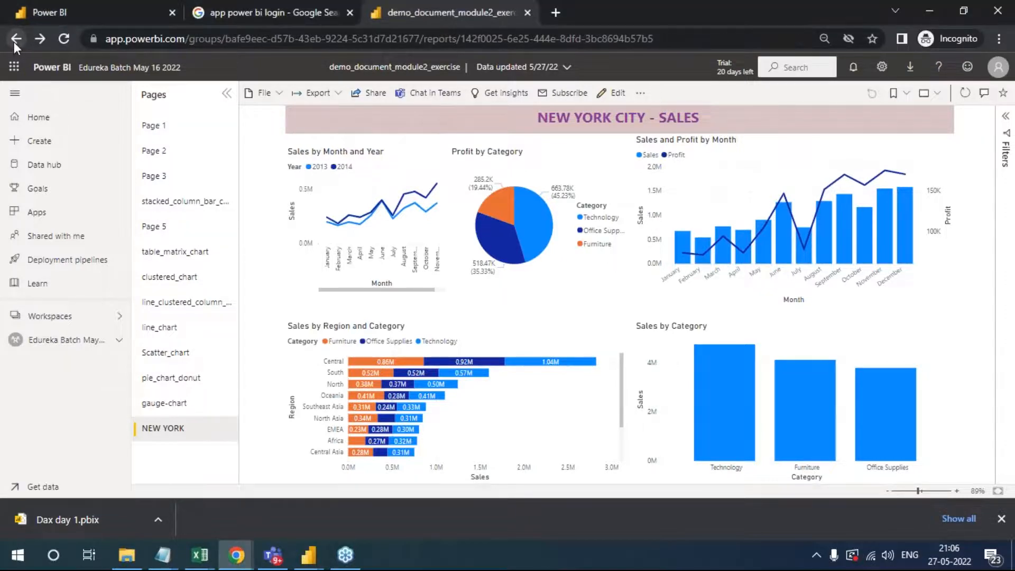
pyautogui.click(15, 39)
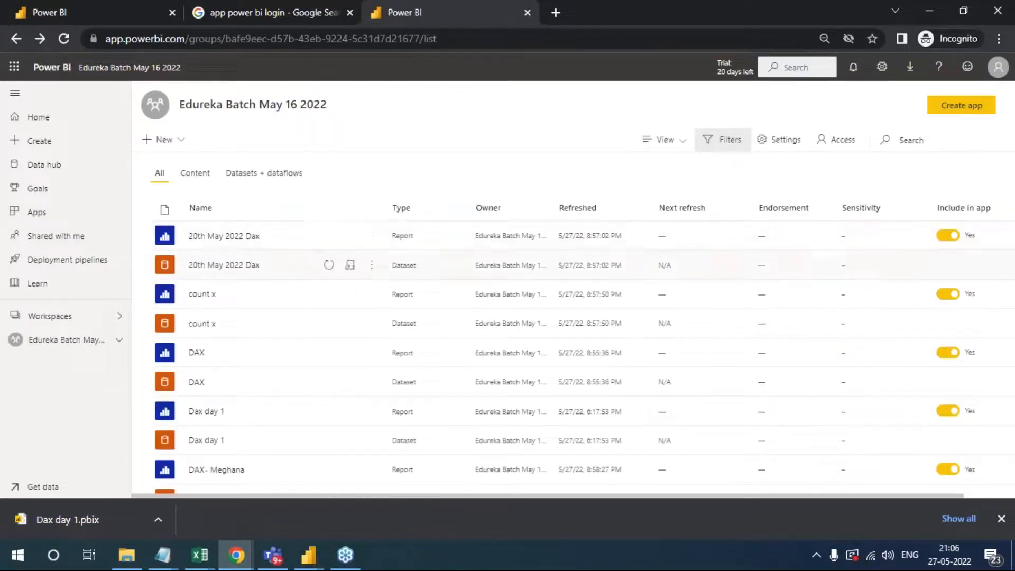
pyautogui.click(1004, 529)
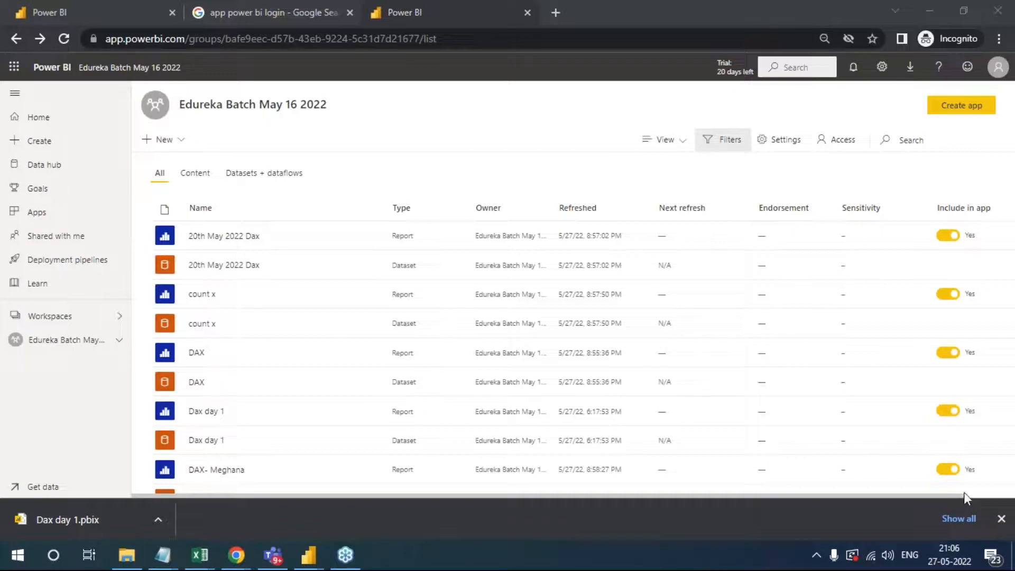
pyautogui.click(221, 237)
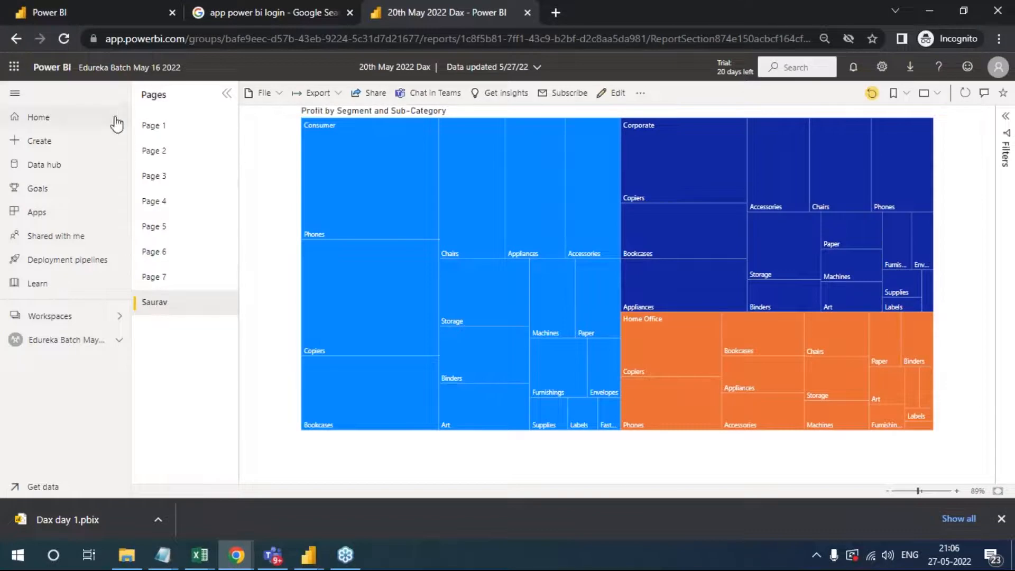
pyautogui.click(71, 344)
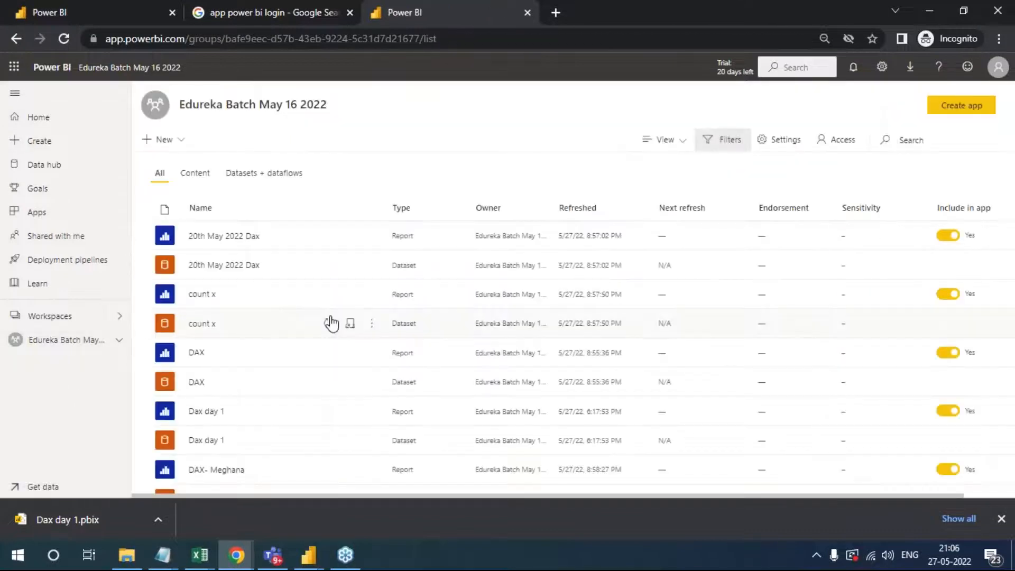
# - Open the My file report and look through its Page 3, Page 4 and Page 1
pyautogui.scroll(-5, 328, 391)
pyautogui.scroll(-2, 305, 396)
pyautogui.click(198, 351)
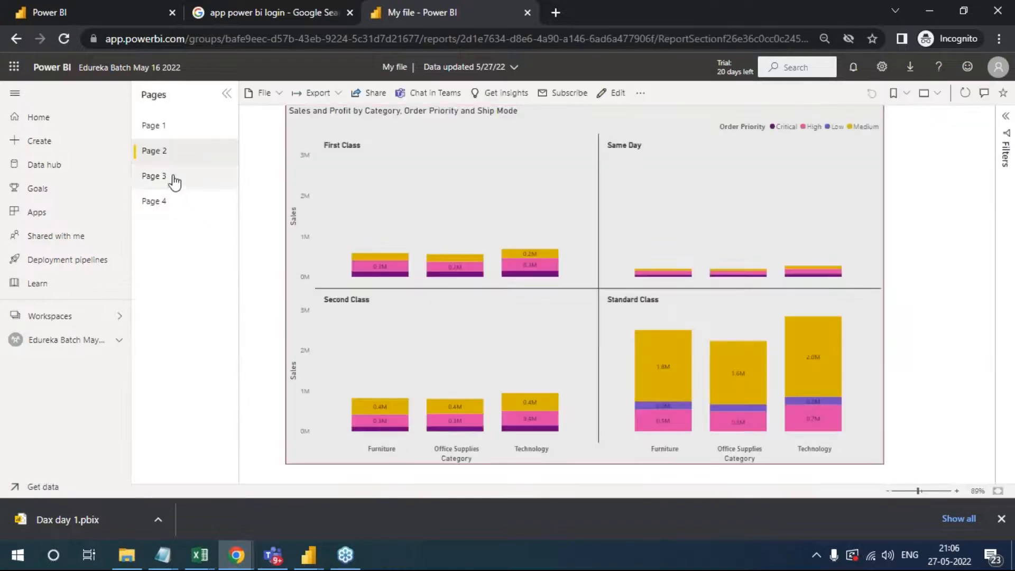
pyautogui.click(174, 180)
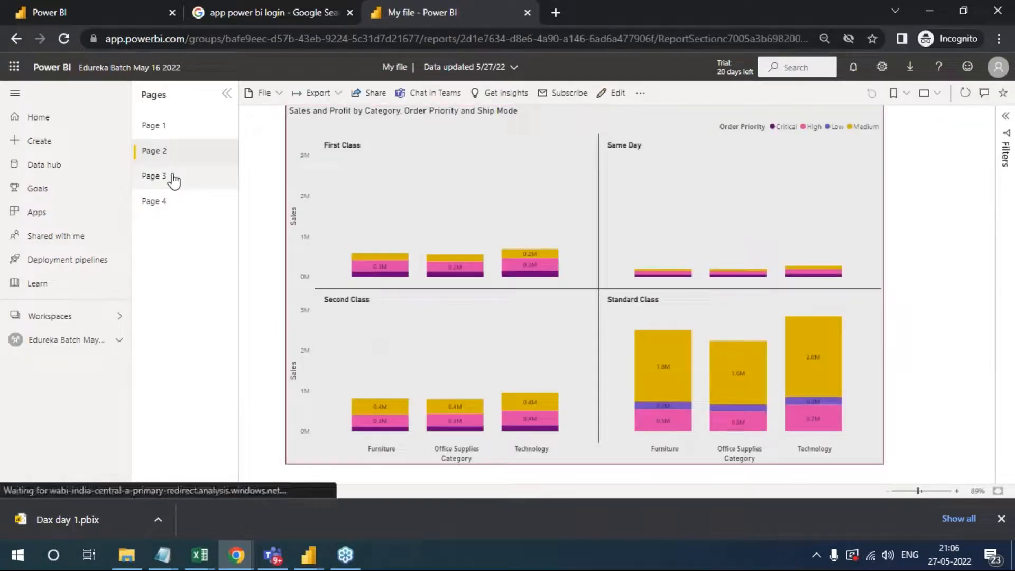
pyautogui.click(159, 205)
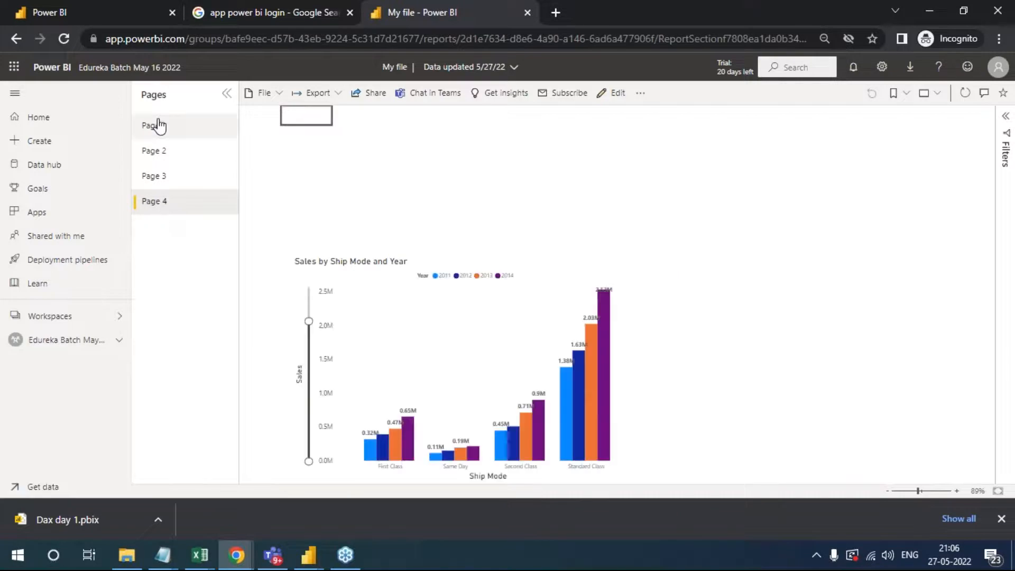
pyautogui.click(157, 125)
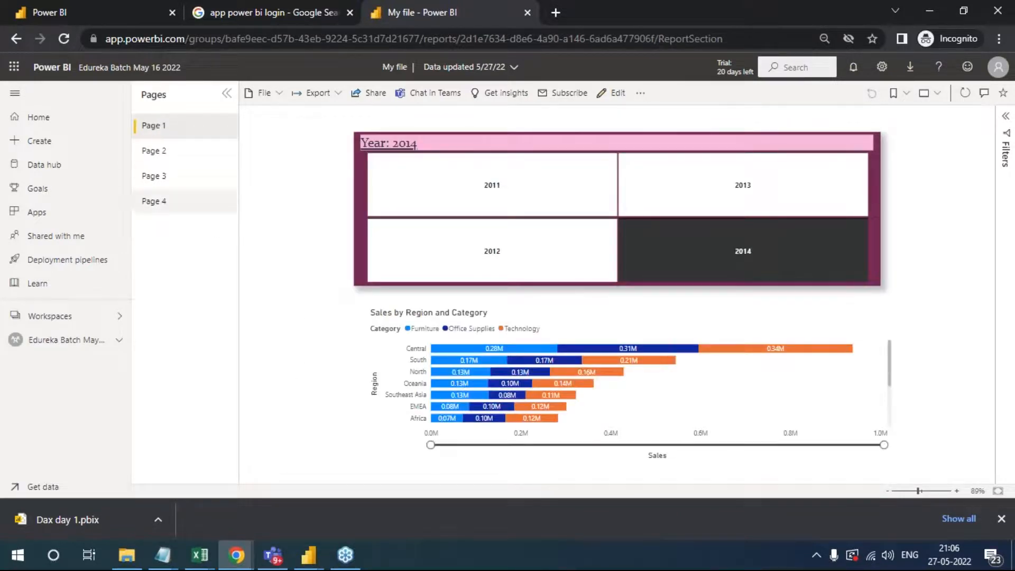
# - Try the Year slicer on Page 1 with different years, ending with 2011 selected
pyautogui.click(764, 259)
pyautogui.click(763, 191)
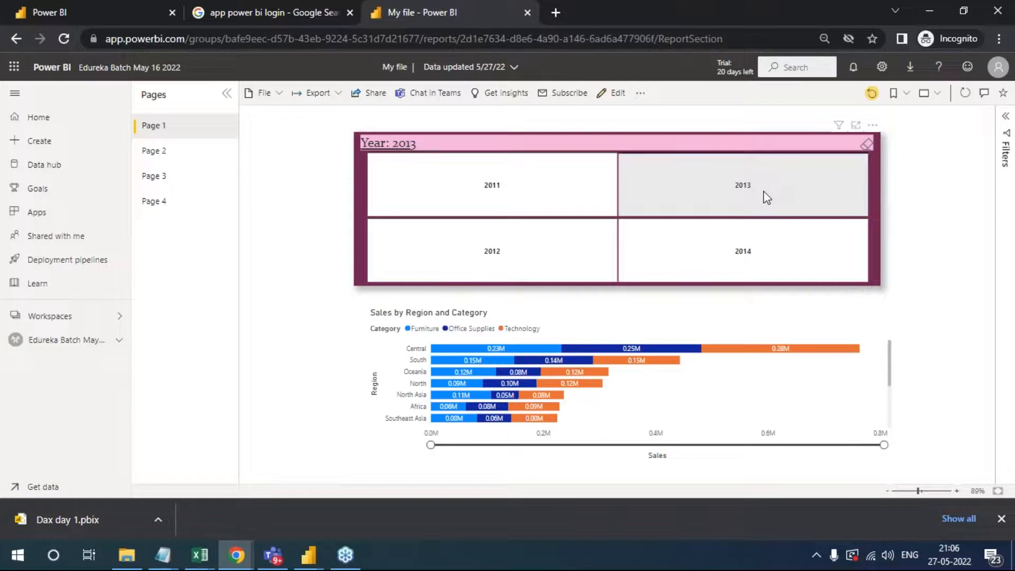
pyautogui.click(595, 230)
pyautogui.click(578, 190)
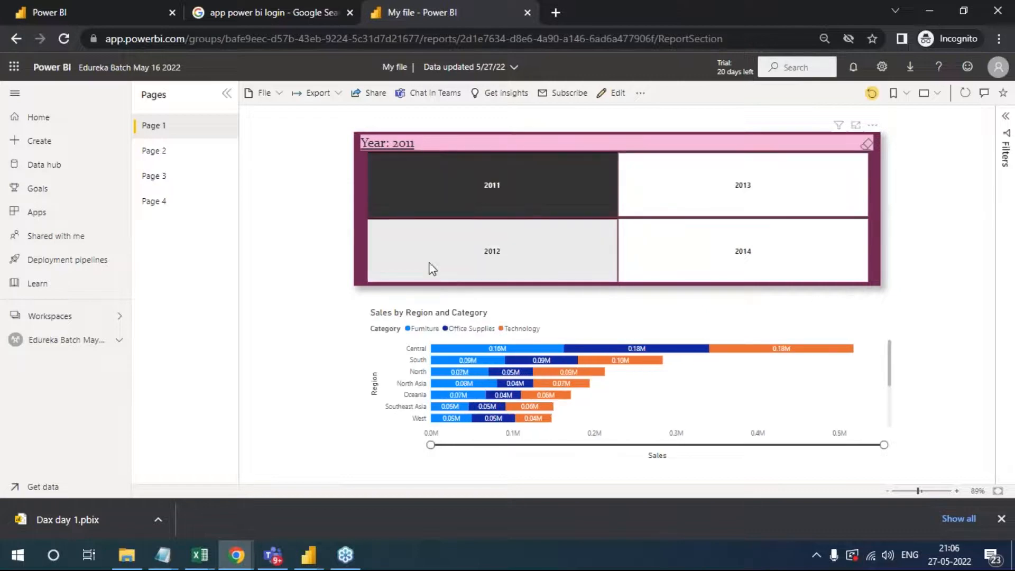
# - View Page 4 and the report's export options, and switch to the Visual report in Power BI Desktop
pyautogui.click(156, 200)
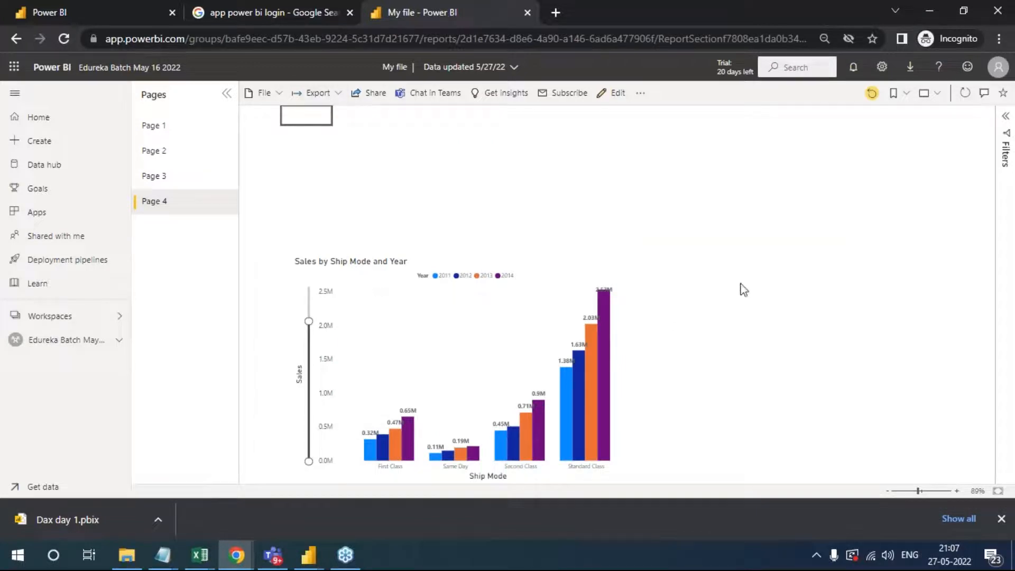
pyautogui.click(333, 93)
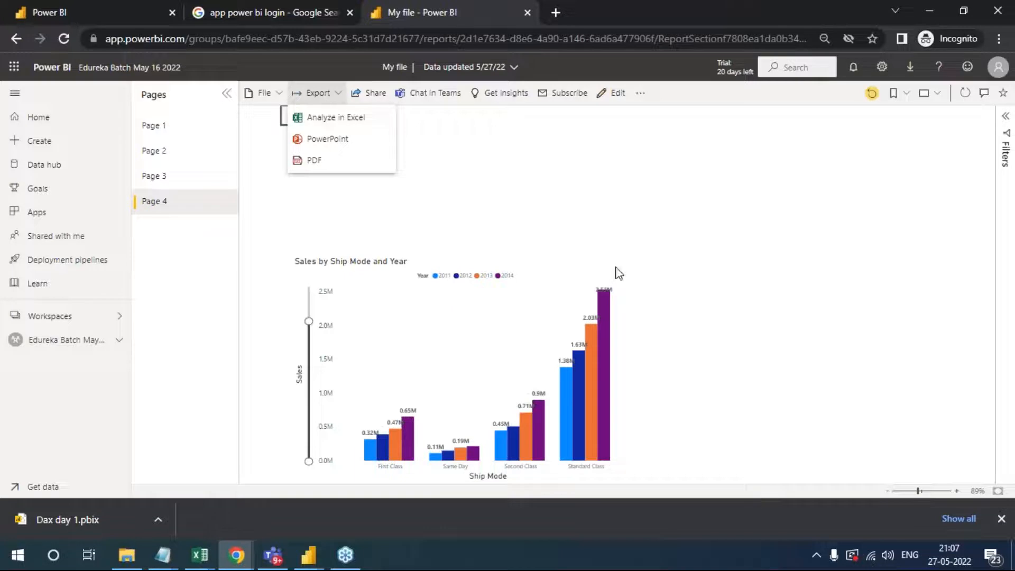
pyautogui.click(310, 558)
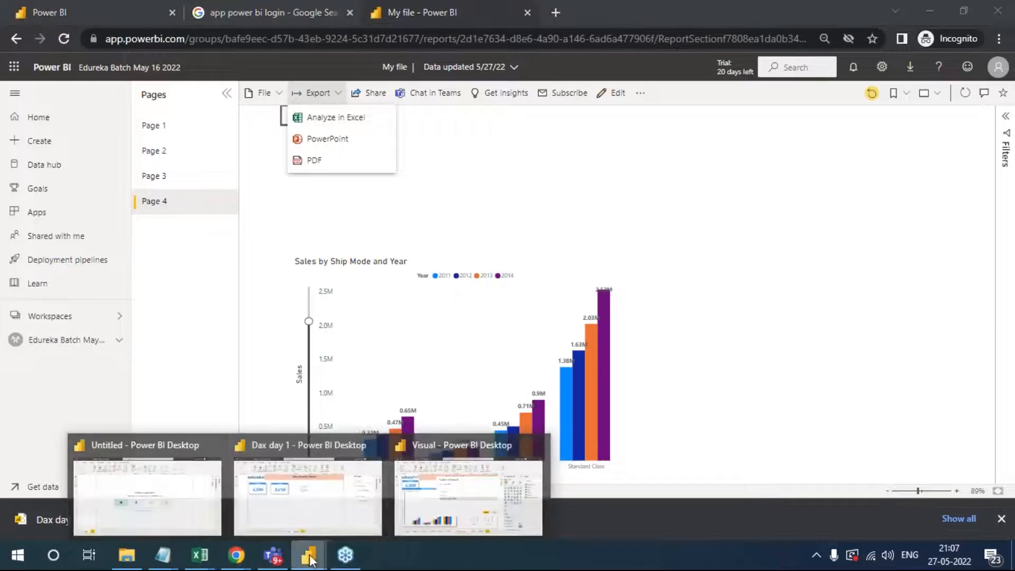
pyautogui.click(468, 494)
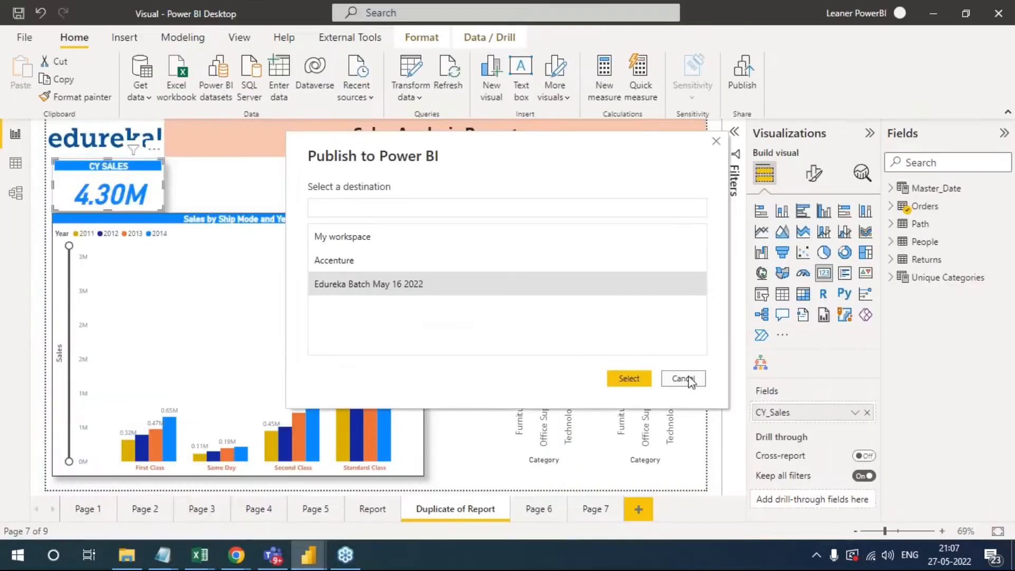
# - Cancel publishing, view the export options of the Sales by Ship Mode and Year chart, and switch back to My file in Power BI Service
pyautogui.click(683, 379)
pyautogui.click(412, 228)
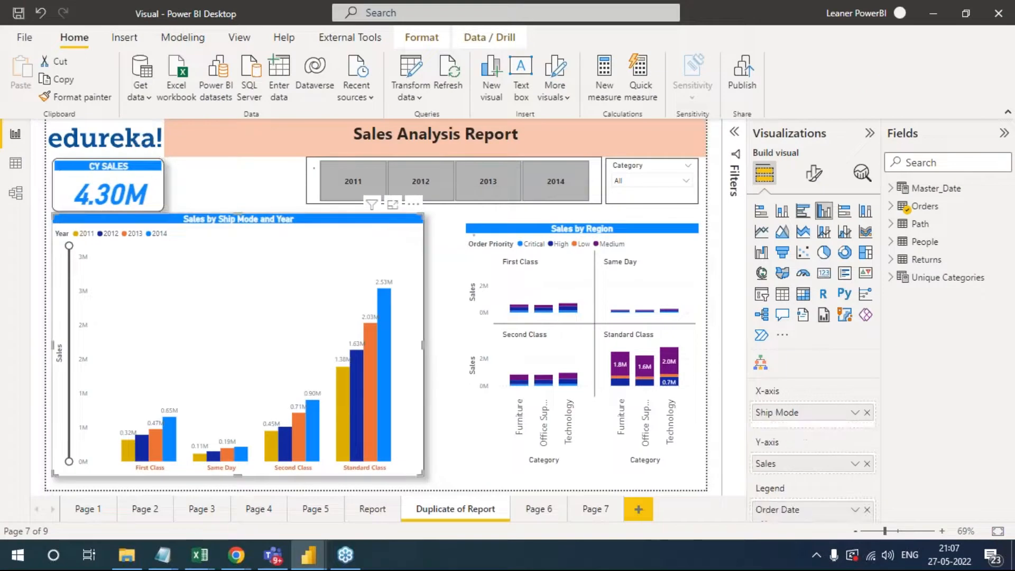
pyautogui.click(413, 203)
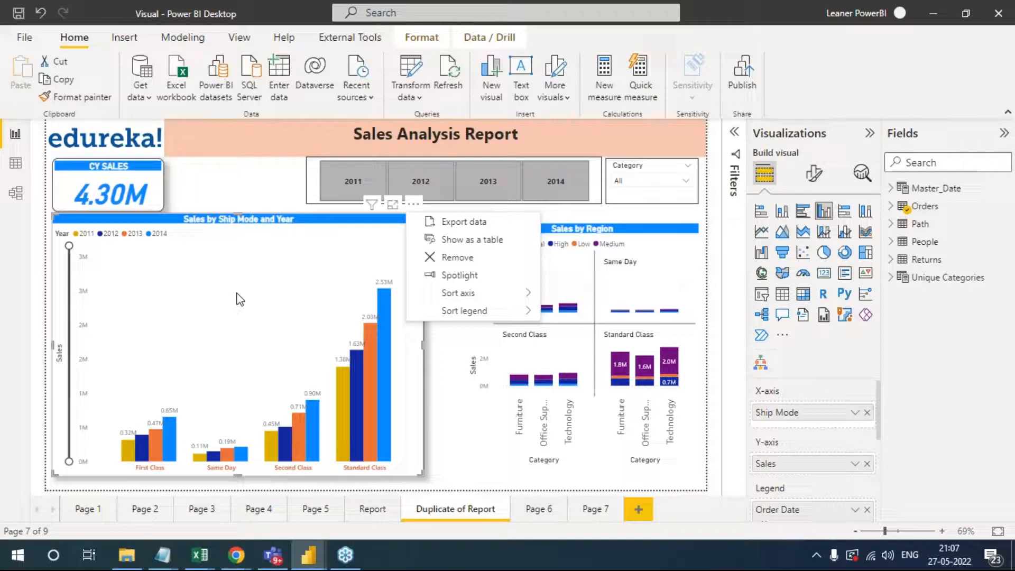
pyautogui.hotkey('alt', 'Tab')
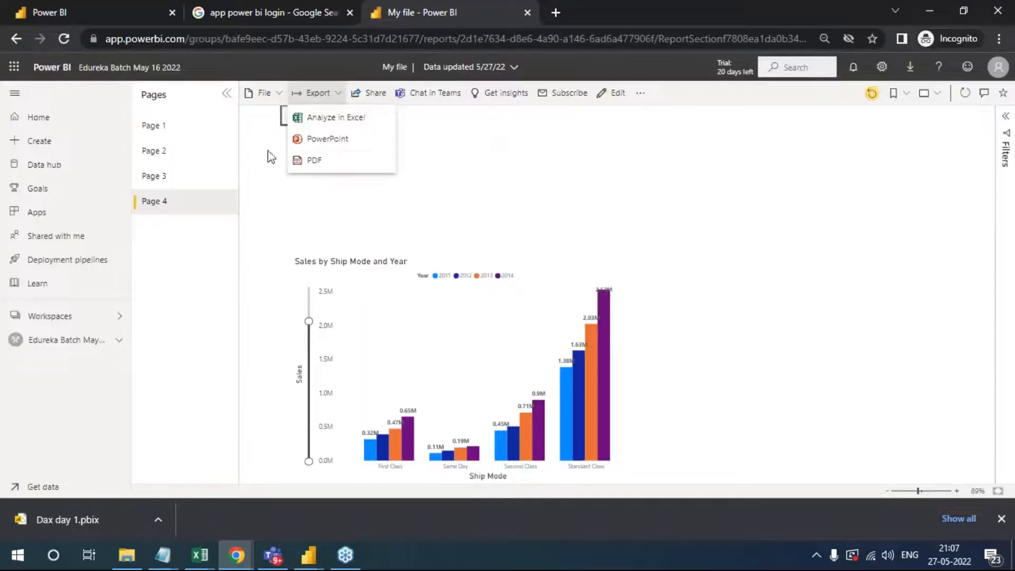
# - Export only the current page of the My file report to PowerPoint with Current Values
pyautogui.click(320, 160)
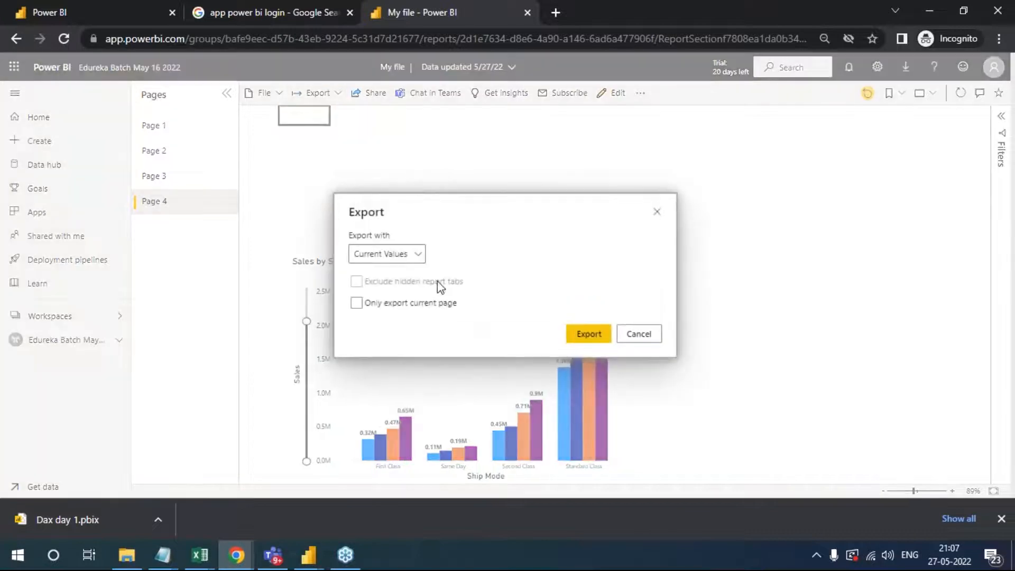
pyautogui.click(357, 305)
pyautogui.click(415, 255)
pyautogui.click(415, 255)
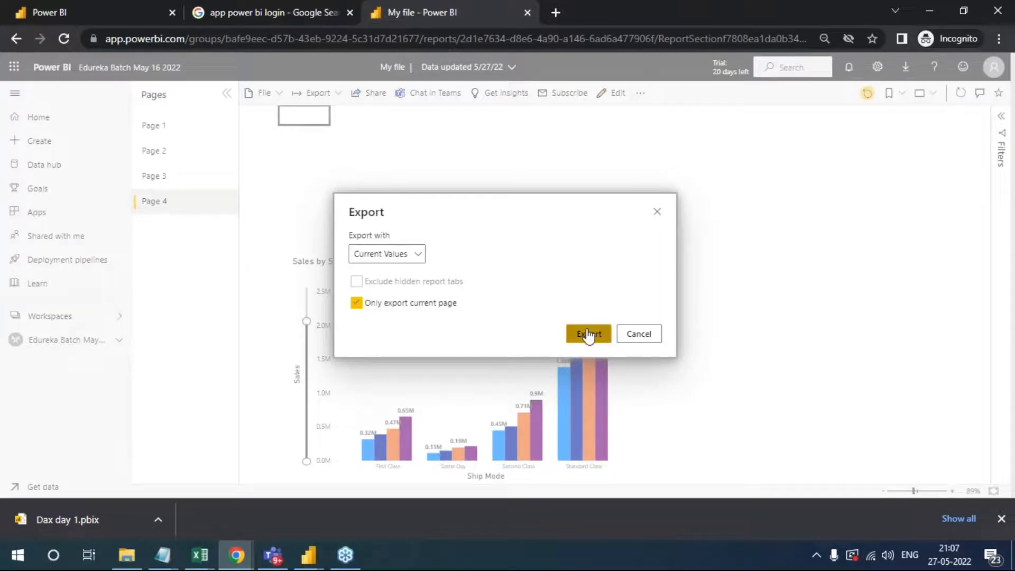
pyautogui.click(587, 333)
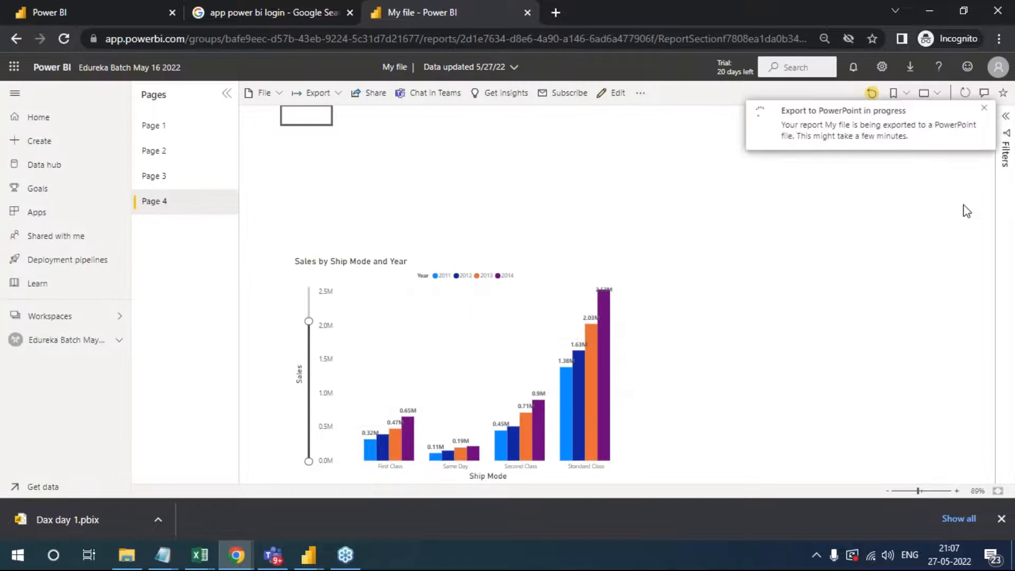
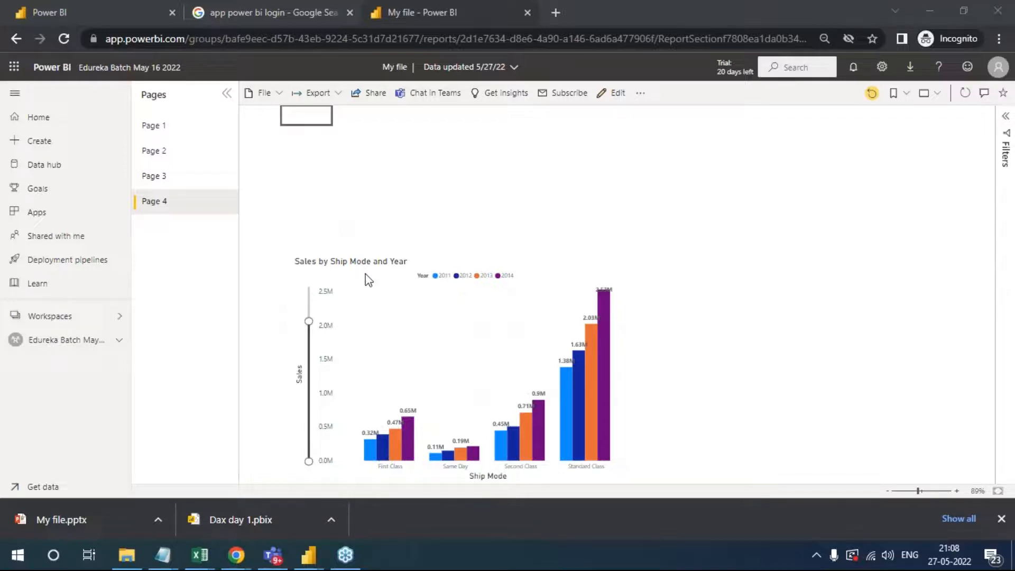
# - Select the My file report's web address, open a new browser tab, and look at the workspace content list
pyautogui.click(682, 4)
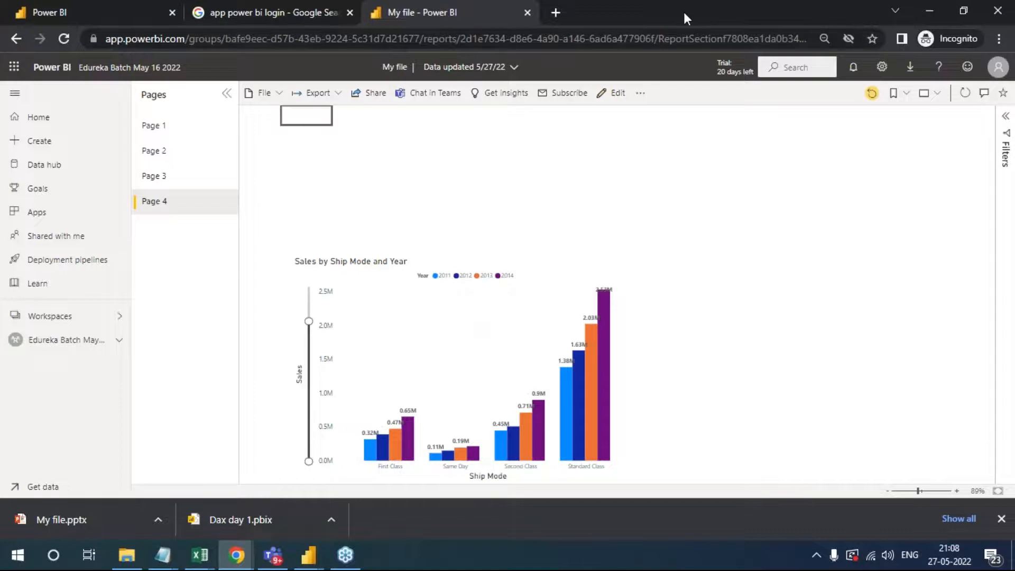
pyautogui.click(652, 39)
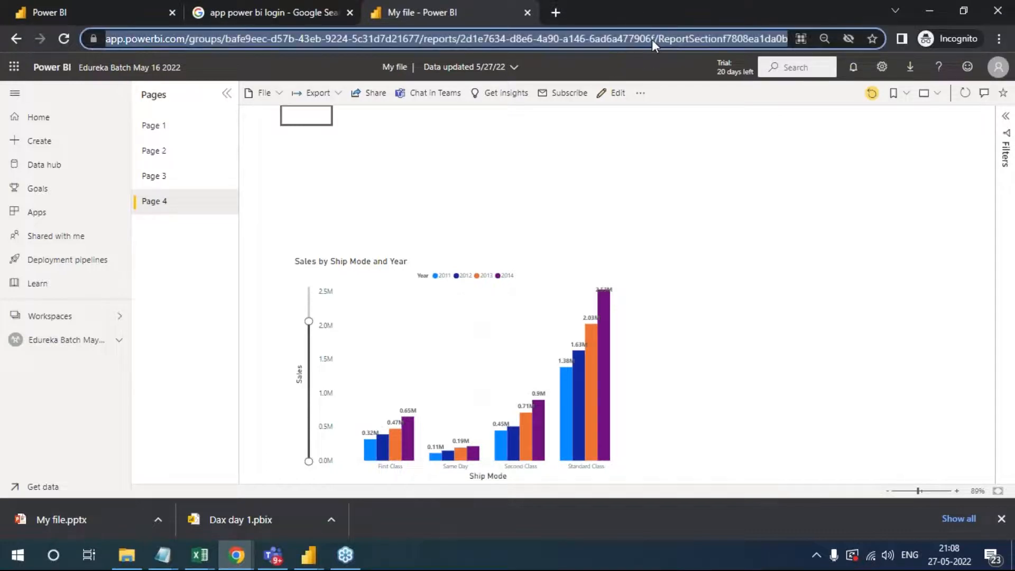
pyautogui.click(557, 11)
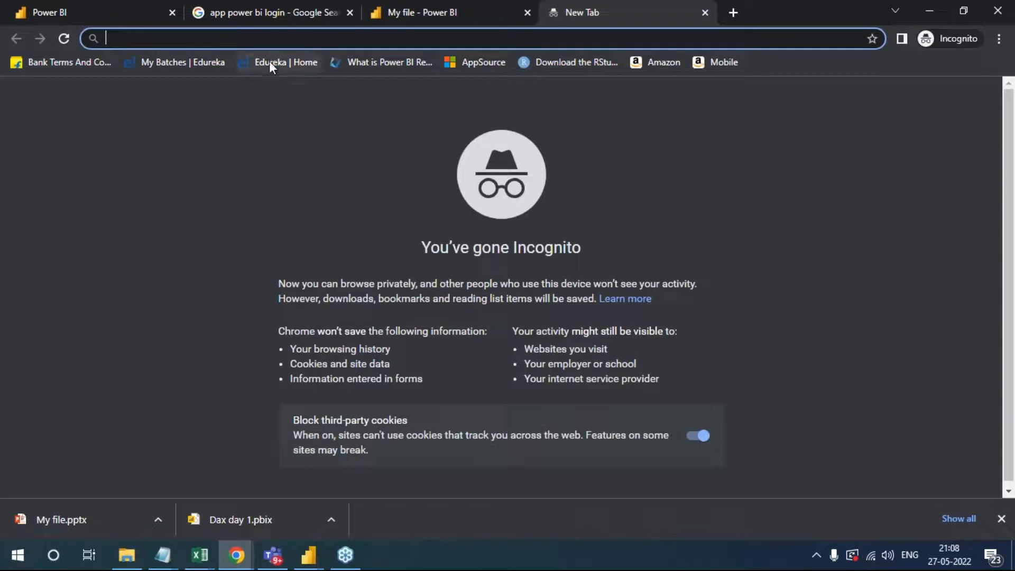
pyautogui.click(51, 3)
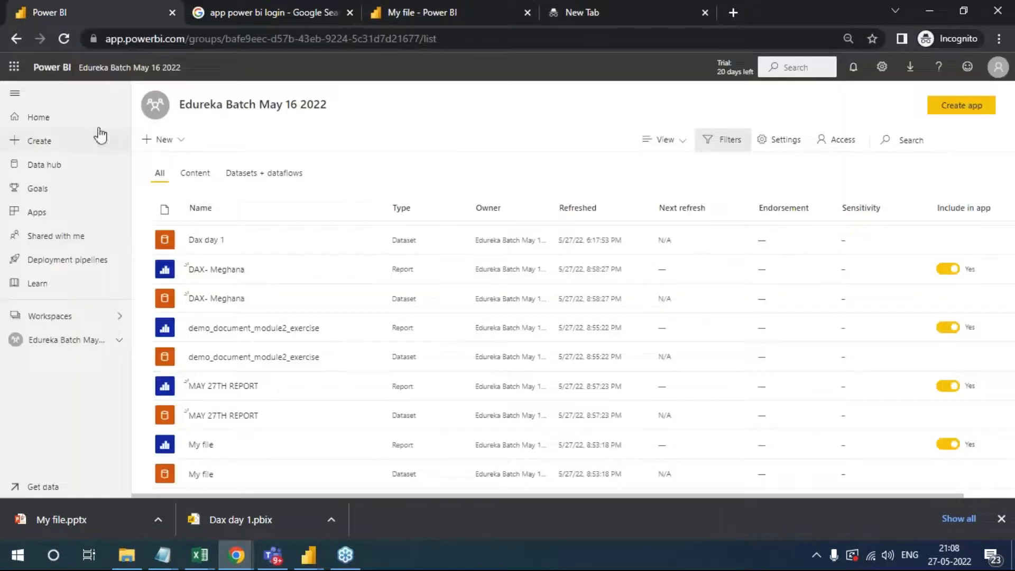
pyautogui.click(583, 1)
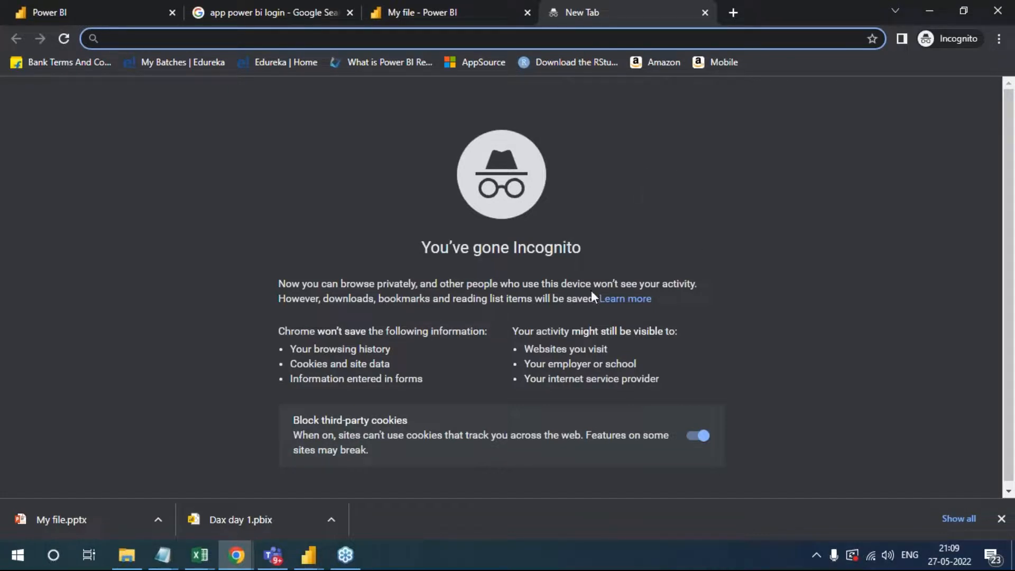
pyautogui.click(607, 252)
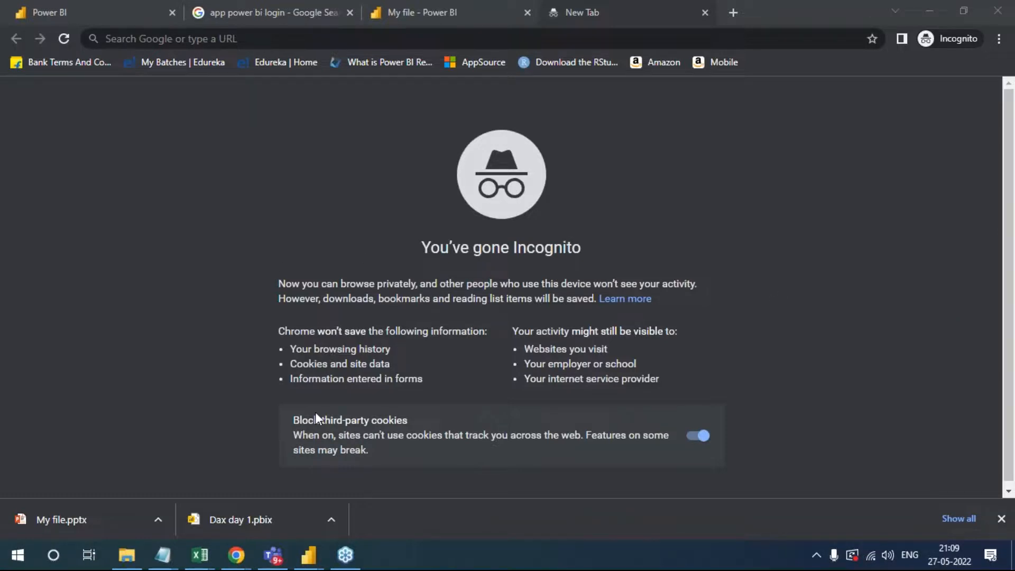
pyautogui.moveTo(275, 156)
pyautogui.mouseDown()
pyautogui.moveTo(276, 131)
pyautogui.moveTo(277, 152)
pyautogui.moveTo(293, 123)
pyautogui.moveTo(302, 138)
pyautogui.moveTo(317, 110)
pyautogui.moveTo(363, 107)
pyautogui.moveTo(391, 89)
pyautogui.mouseUp()
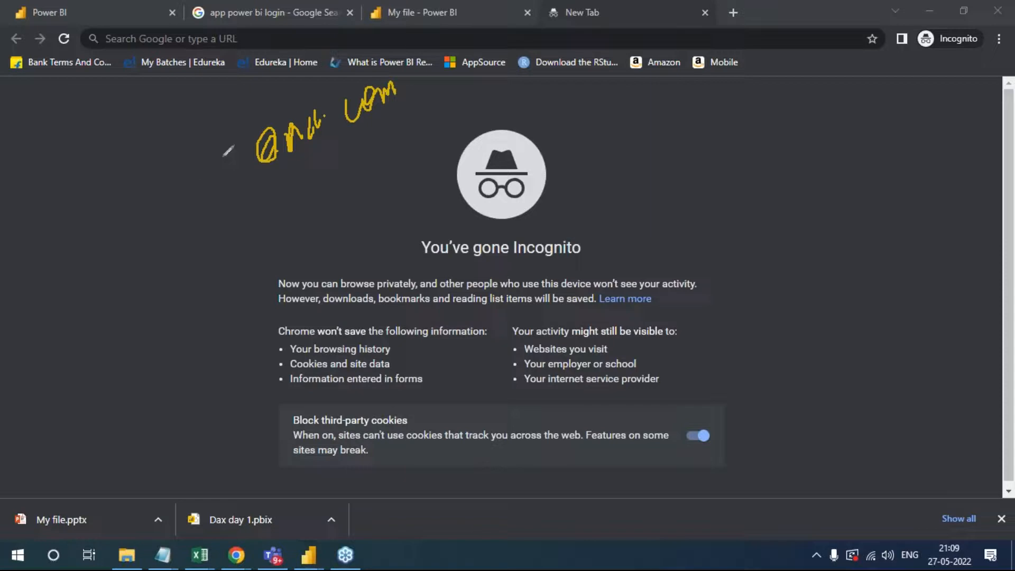
pyautogui.moveTo(190, 165)
pyautogui.mouseDown()
pyautogui.moveTo(208, 162)
pyautogui.moveTo(194, 189)
pyautogui.mouseUp()
pyautogui.moveTo(225, 111)
pyautogui.mouseDown()
pyautogui.moveTo(251, 85)
pyautogui.moveTo(112, 130)
pyautogui.moveTo(194, 244)
pyautogui.mouseUp()
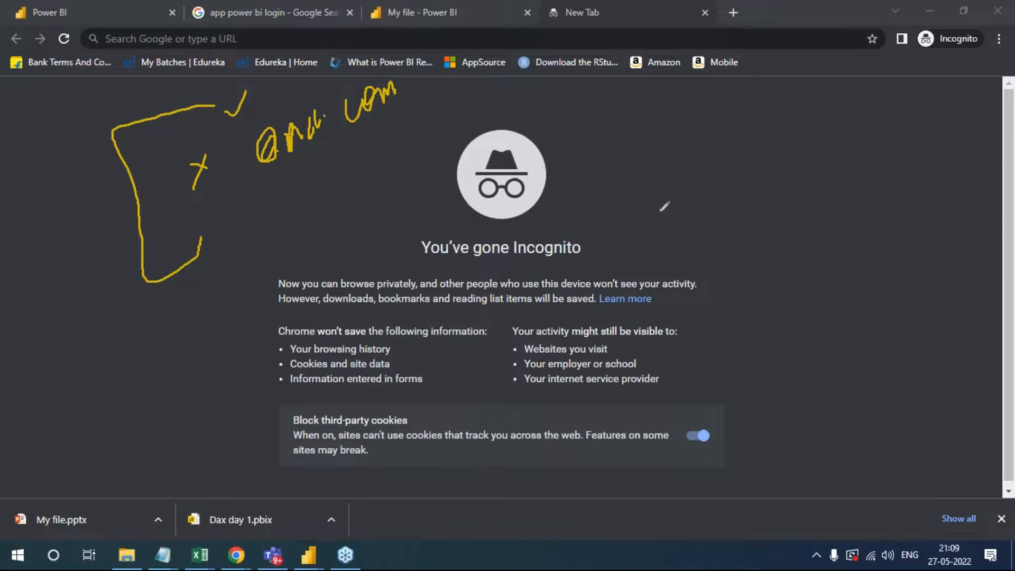
pyautogui.moveTo(179, 237); pyautogui.dragTo(199, 260)
pyautogui.moveTo(275, 197)
pyautogui.mouseDown()
pyautogui.moveTo(293, 204)
pyautogui.moveTo(332, 160)
pyautogui.moveTo(323, 189)
pyautogui.mouseUp()
pyautogui.moveTo(341, 146)
pyautogui.mouseDown()
pyautogui.moveTo(361, 168)
pyautogui.moveTo(445, 113)
pyautogui.moveTo(444, 105)
pyautogui.moveTo(441, 127)
pyautogui.moveTo(478, 120)
pyautogui.moveTo(452, 144)
pyautogui.mouseUp()
pyautogui.moveTo(341, 137)
pyautogui.mouseDown()
pyautogui.moveTo(465, 85)
pyautogui.moveTo(447, 166)
pyautogui.moveTo(291, 195)
pyautogui.moveTo(343, 135)
pyautogui.mouseUp()
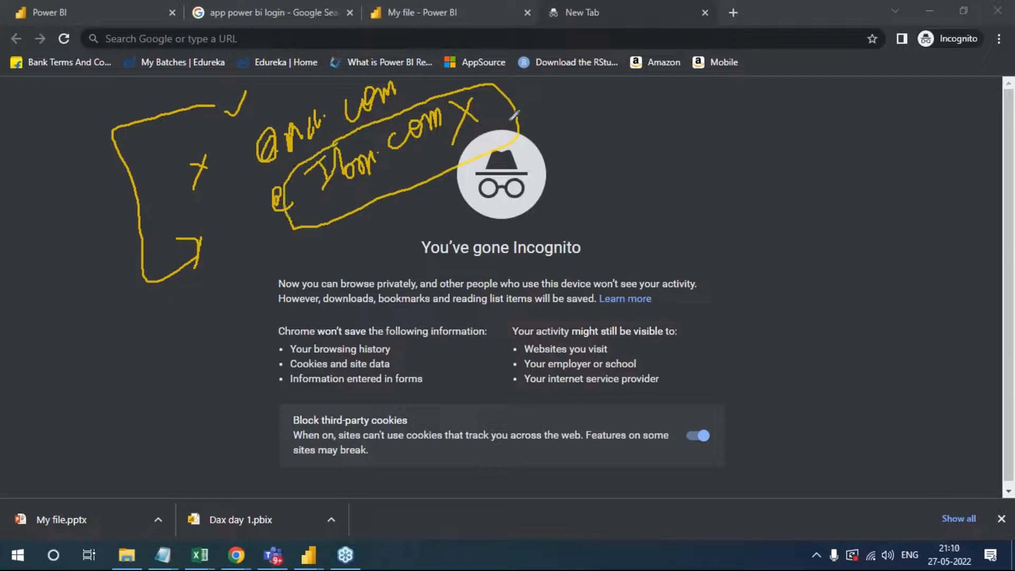
pyautogui.moveTo(214, 140)
pyautogui.mouseDown()
pyautogui.moveTo(162, 169)
pyautogui.moveTo(219, 178)
pyautogui.moveTo(214, 129)
pyautogui.mouseUp()
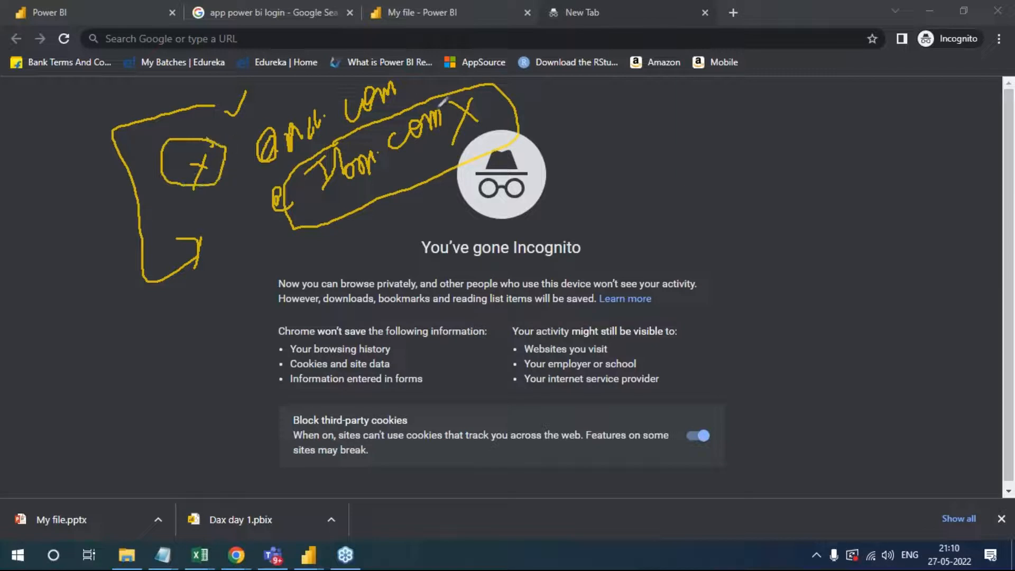
pyautogui.moveTo(404, 85)
pyautogui.mouseDown()
pyautogui.moveTo(425, 59)
pyautogui.moveTo(442, 59)
pyautogui.moveTo(459, 24)
pyautogui.moveTo(465, 53)
pyautogui.moveTo(486, 34)
pyautogui.moveTo(502, 49)
pyautogui.moveTo(501, 72)
pyautogui.mouseUp()
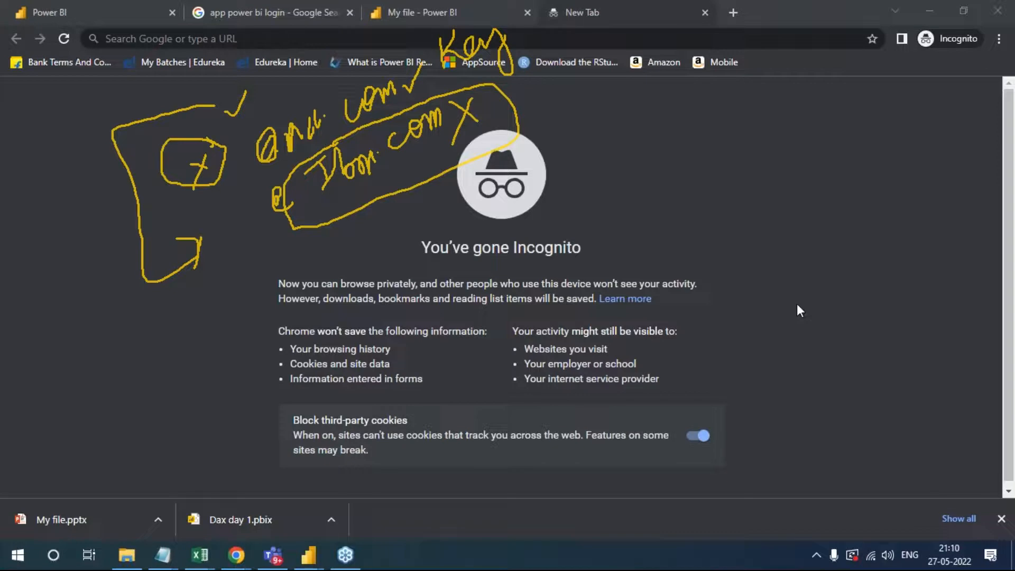
pyautogui.click(845, 409)
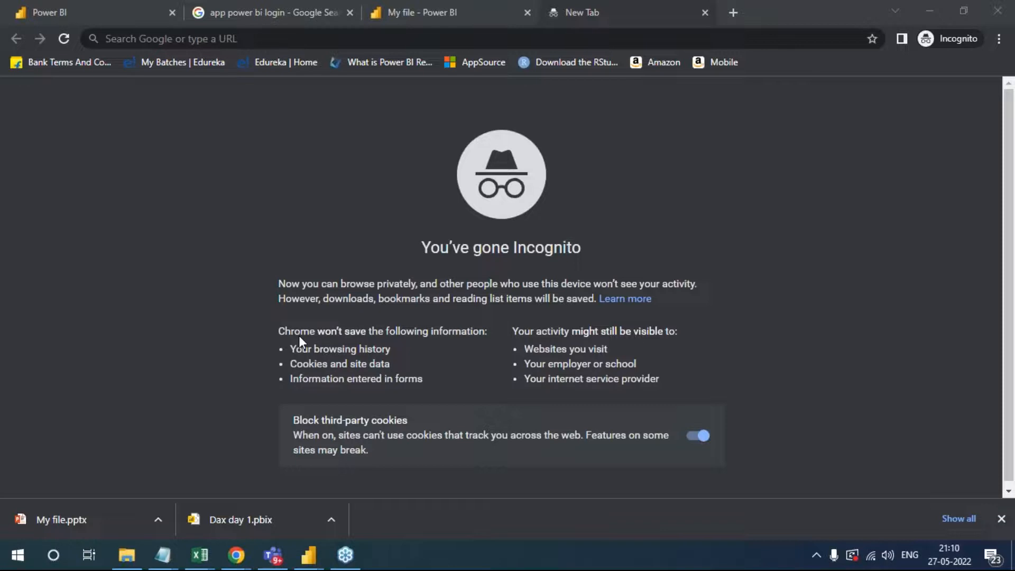
# - Return to the My file report and show the downloaded My file.pptx in its folder
pyautogui.click(416, 4)
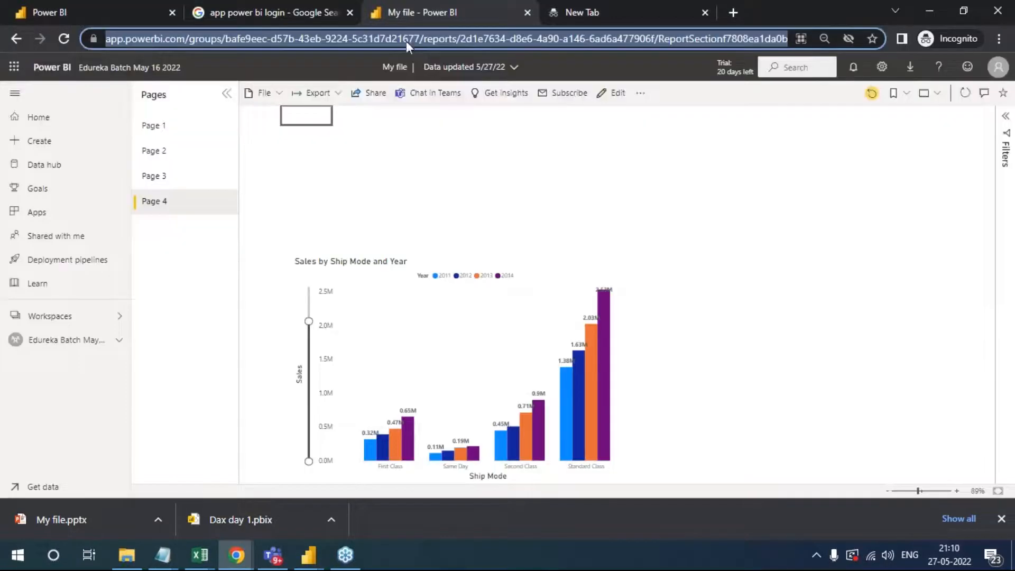
pyautogui.click(768, 135)
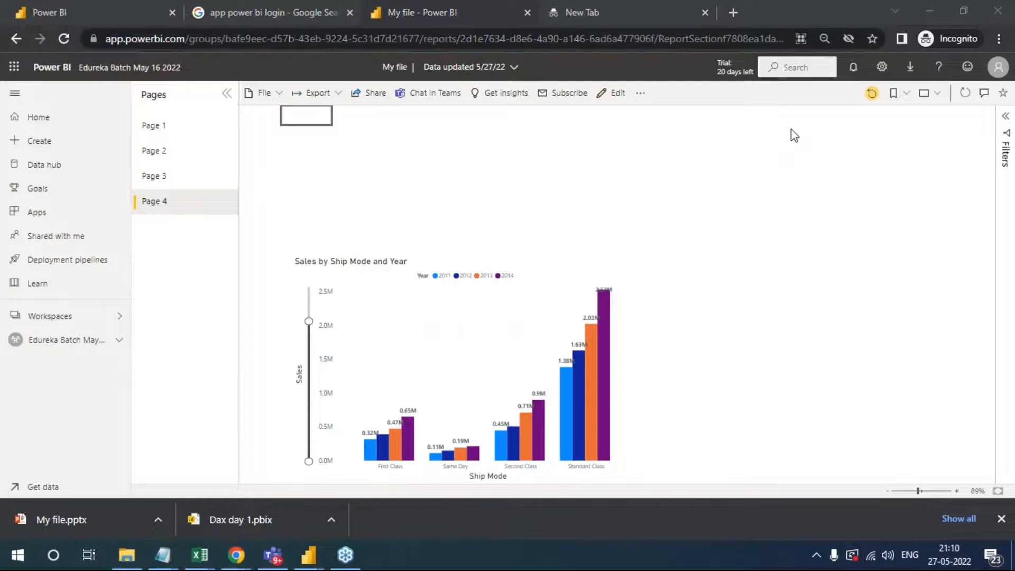
pyautogui.click(158, 520)
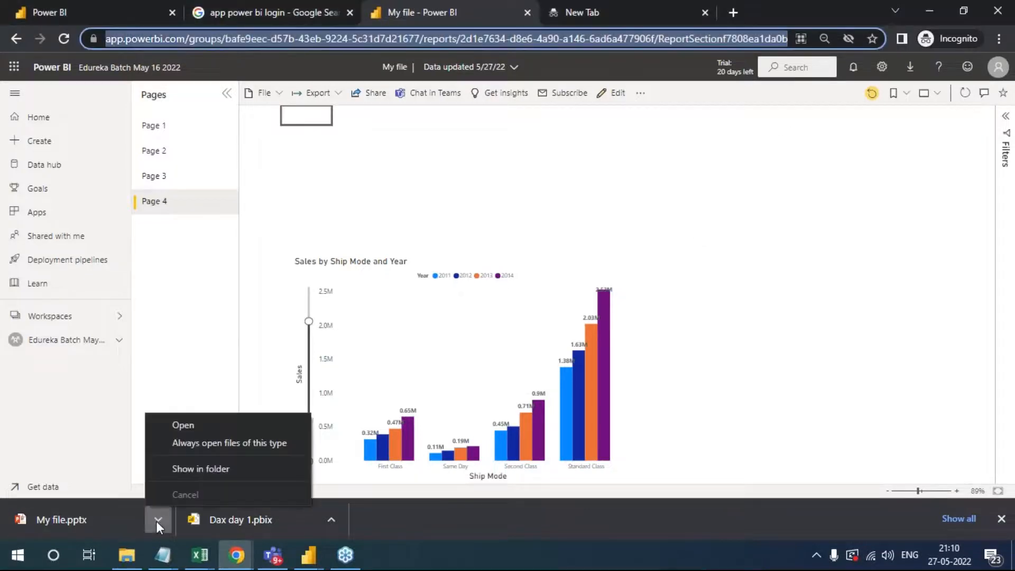
pyautogui.click(196, 470)
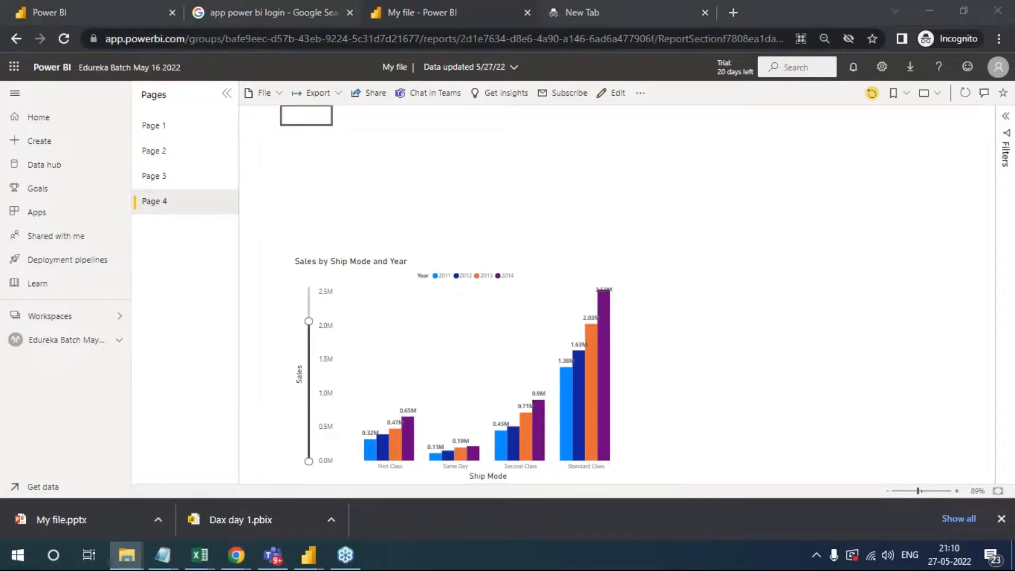
# - Open the My file presentation from Downloads in PowerPoint and view slide 2 with the Sales by Ship Mode and Year chart
pyautogui.doubleClick(309, 188)
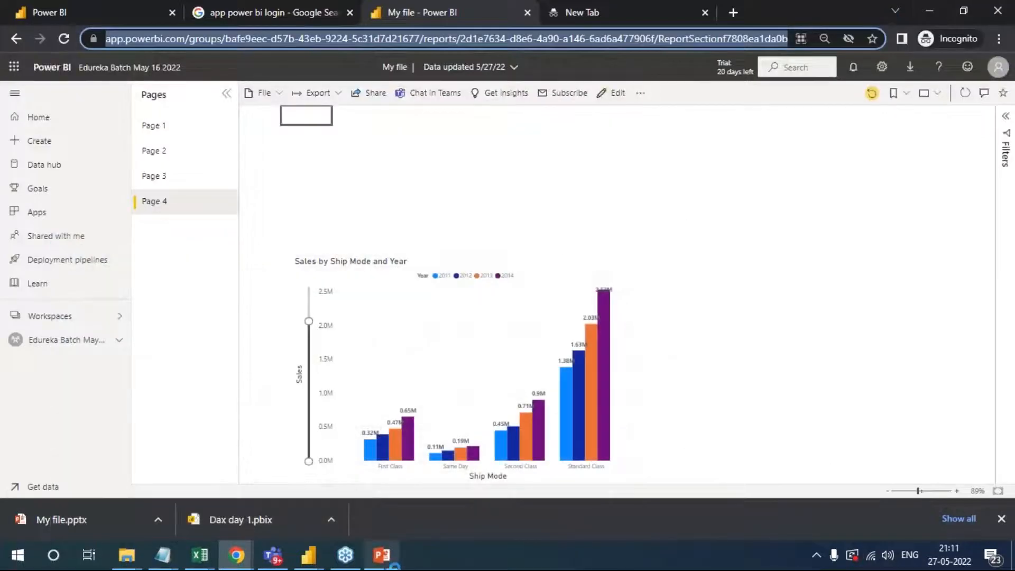
pyautogui.click(394, 562)
pyautogui.click(502, 319)
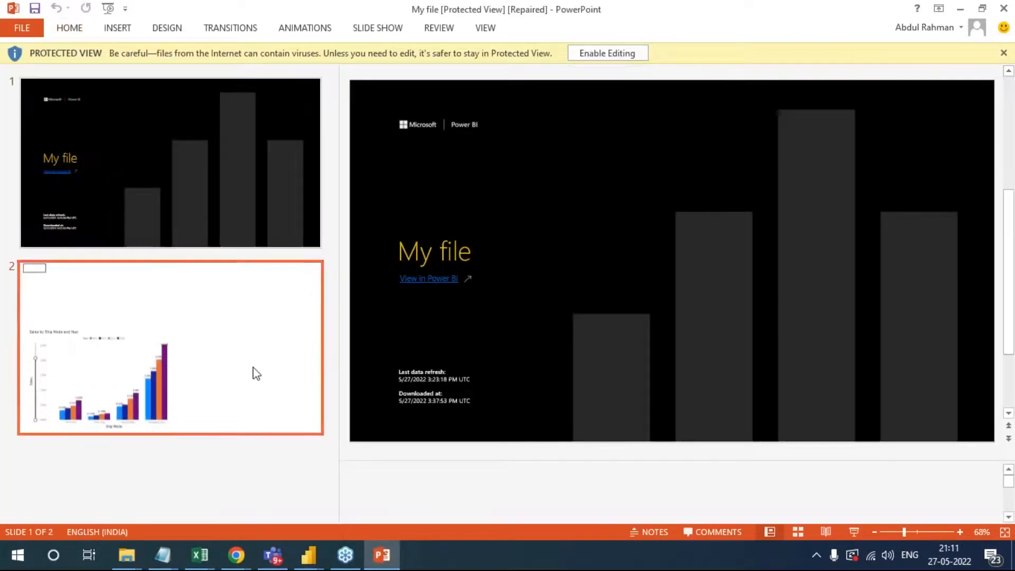
pyautogui.click(254, 373)
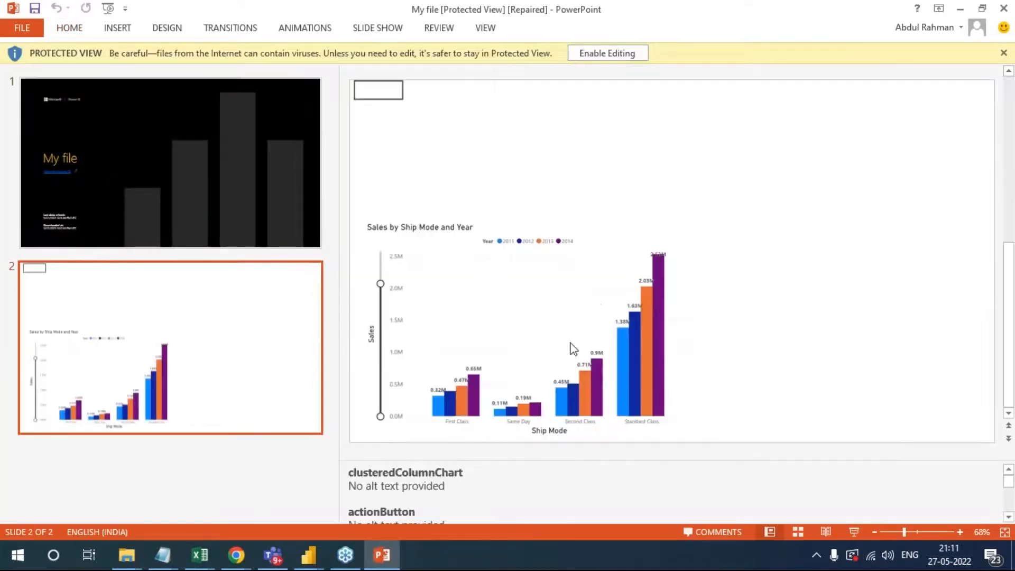
# - Enable editing, shift the chart picture on slide 2 slightly, and close the presentation without saving
pyautogui.click(608, 54)
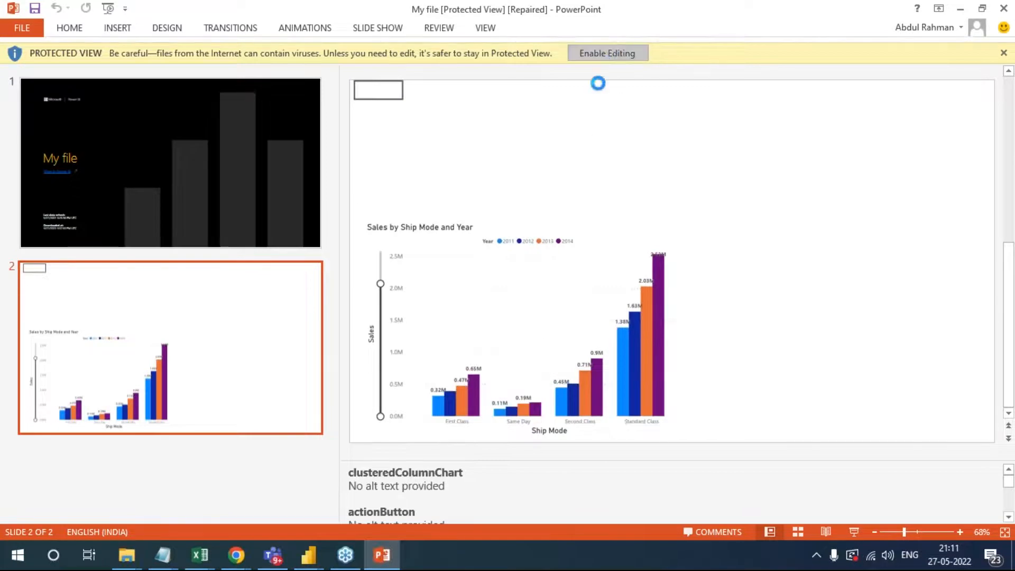
pyautogui.click(514, 314)
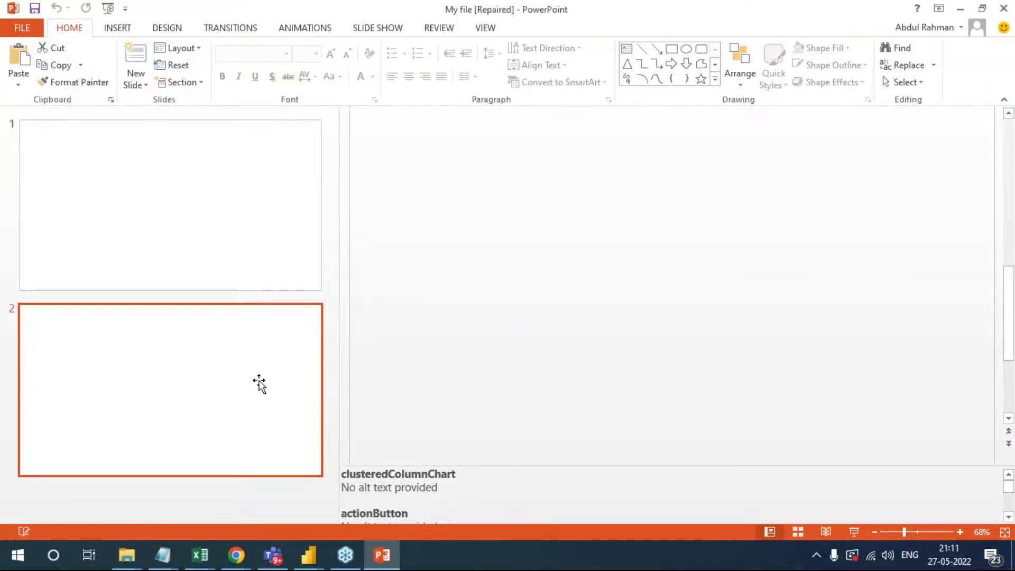
pyautogui.click(244, 263)
pyautogui.click(286, 377)
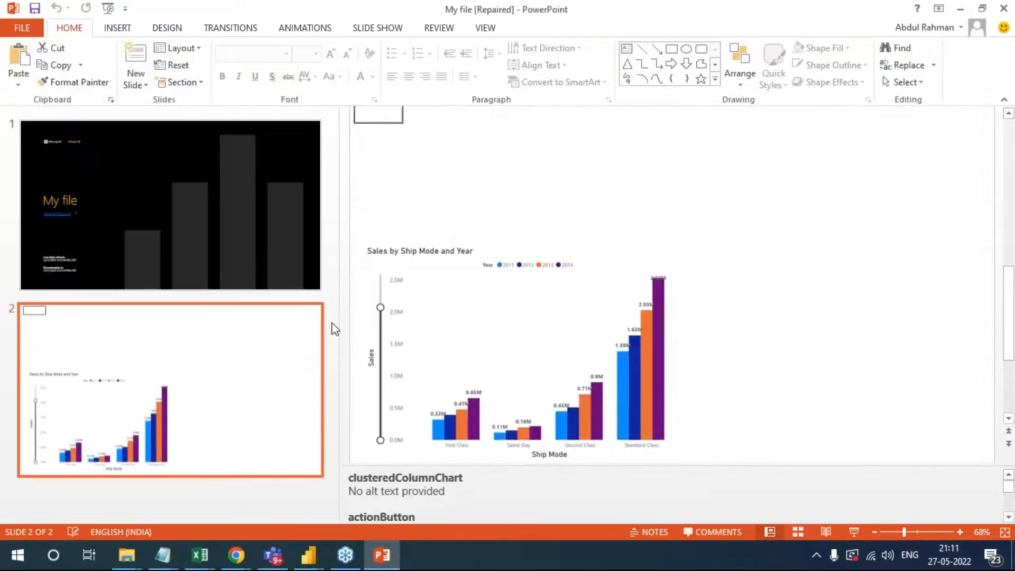
pyautogui.click(529, 355)
pyautogui.moveTo(530, 354)
pyautogui.mouseDown()
pyautogui.moveTo(544, 318)
pyautogui.moveTo(535, 342)
pyautogui.mouseUp()
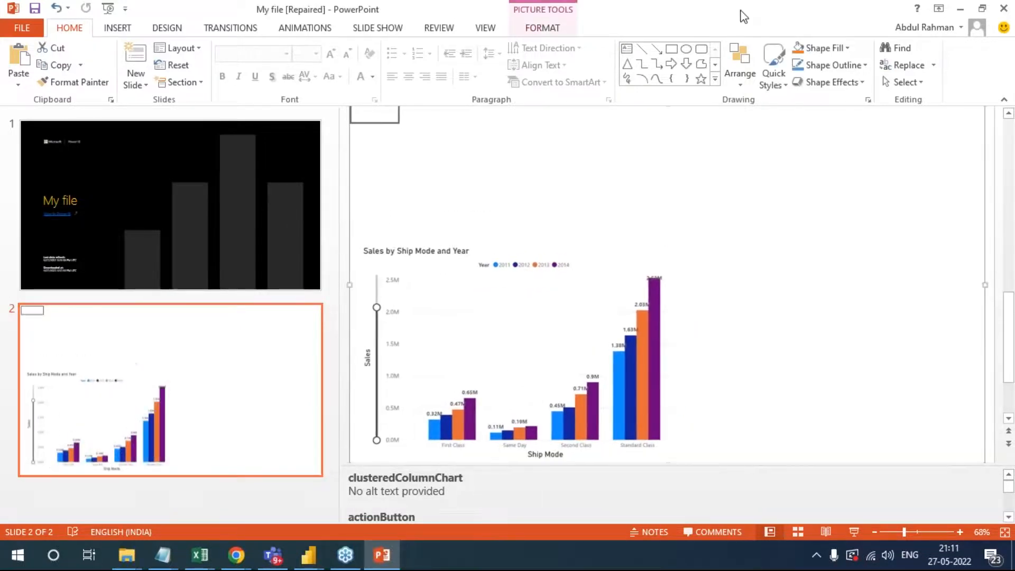
pyautogui.click(997, 12)
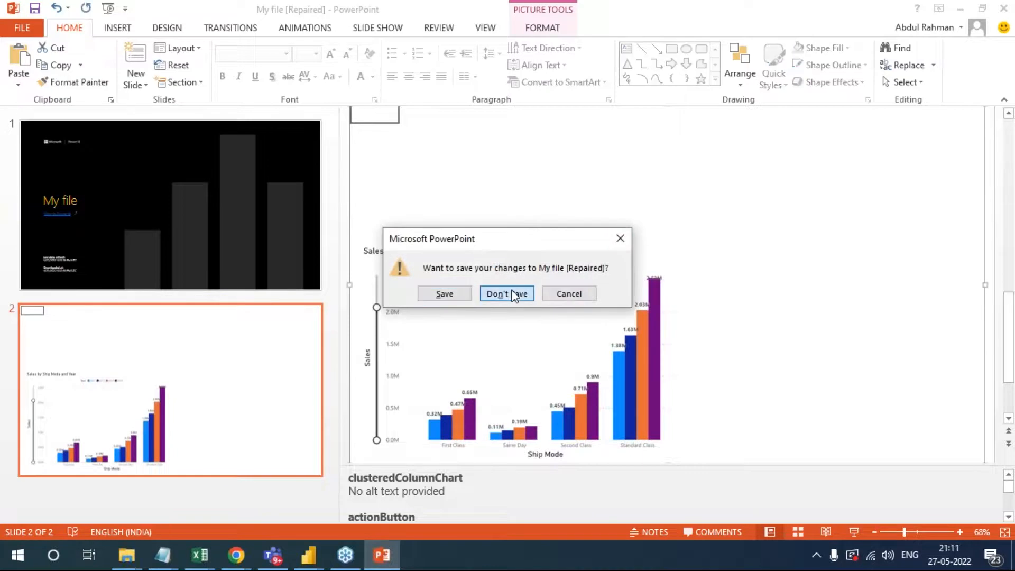
pyautogui.click(514, 291)
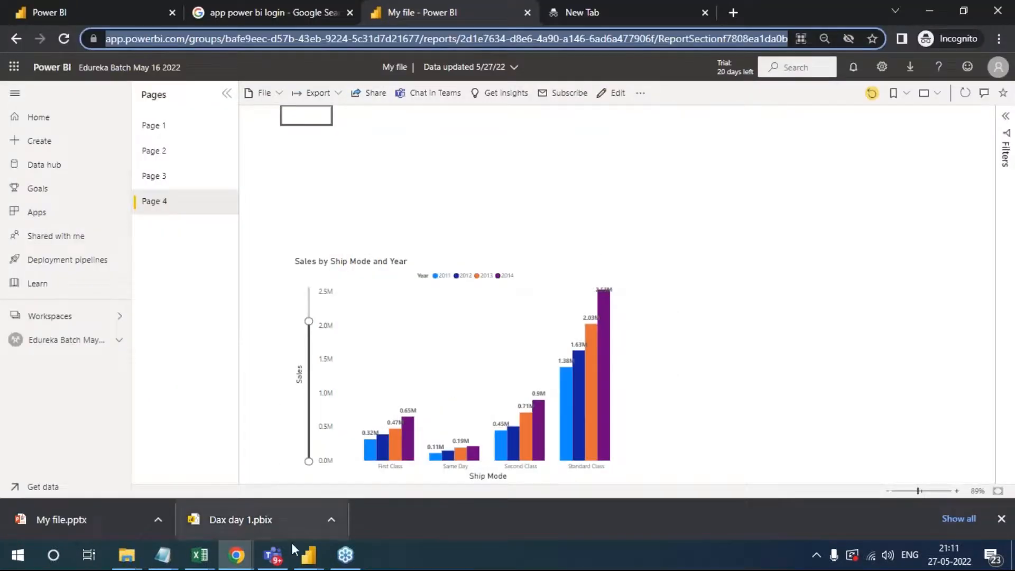
# - Look at the Duplicate of Report page in Power BI Desktop with the chart's options dismissed, and switch back to Power BI Service
pyautogui.moveTo(309, 555)
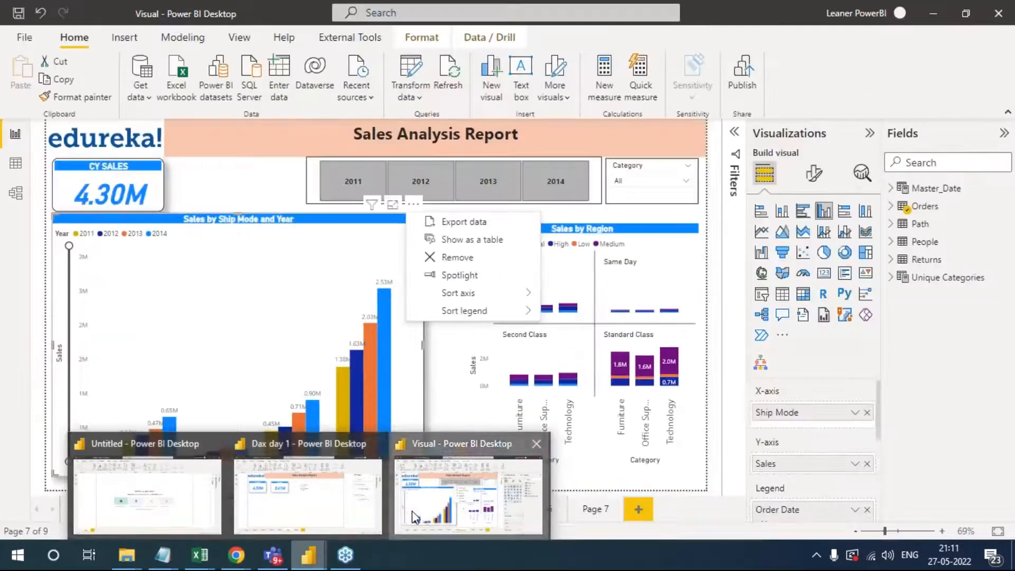
pyautogui.click(413, 514)
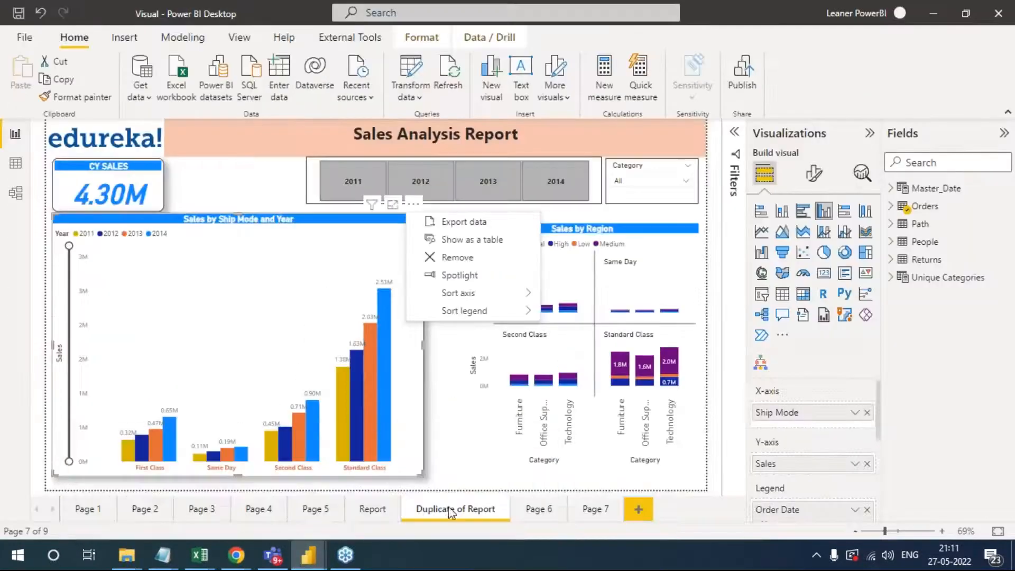
pyautogui.click(237, 184)
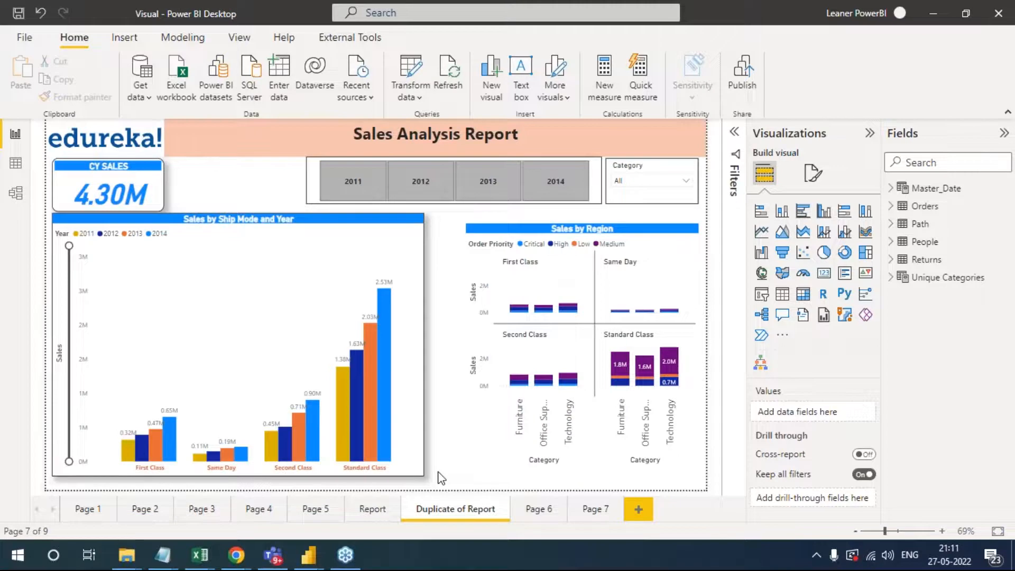
pyautogui.moveTo(236, 555)
pyautogui.click(270, 519)
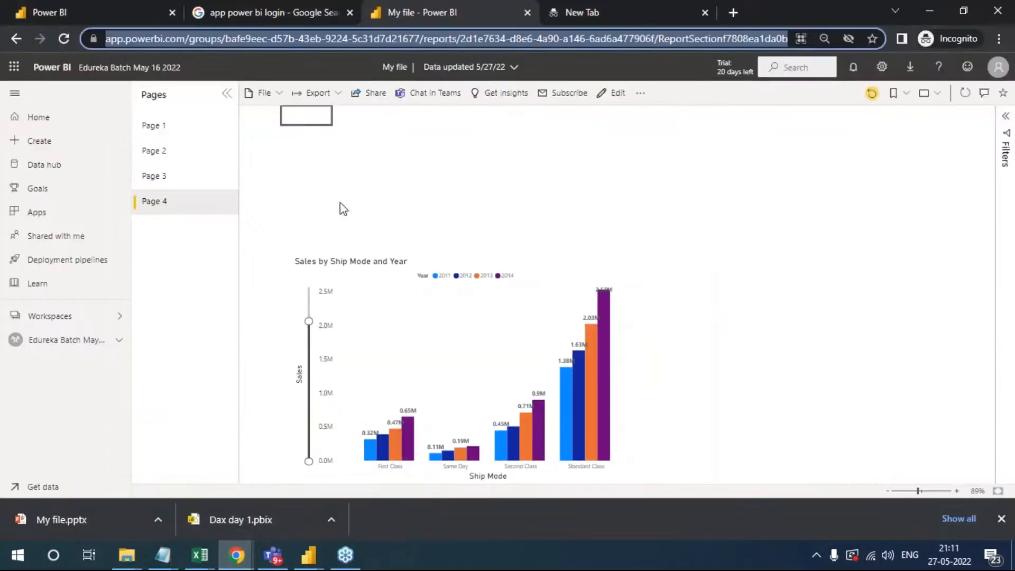
# - Open the 20th May 2022 Dax report from the Edureka Batch May 16 2022 workspace and view its file and export options
pyautogui.click(70, 341)
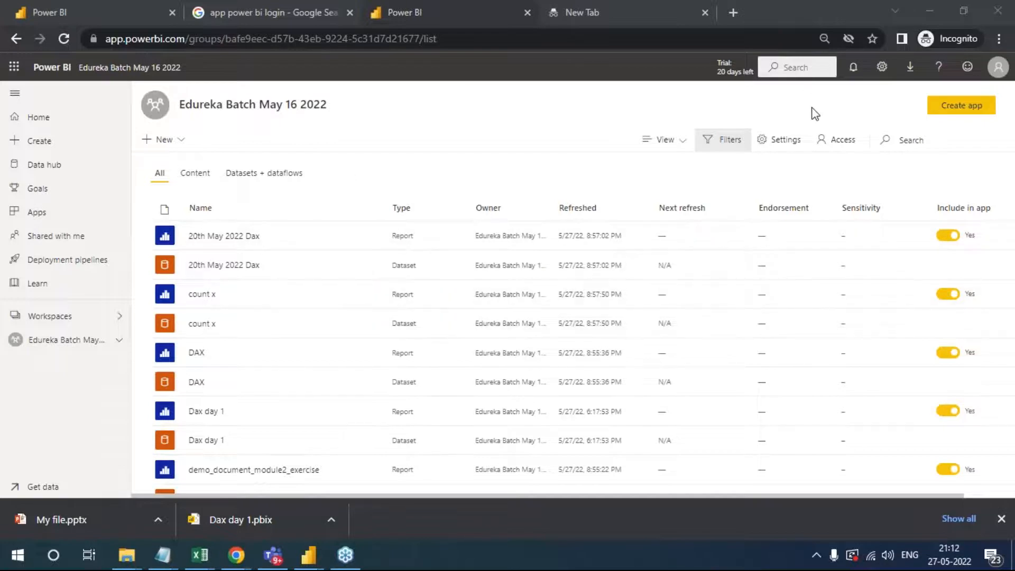
pyautogui.click(224, 236)
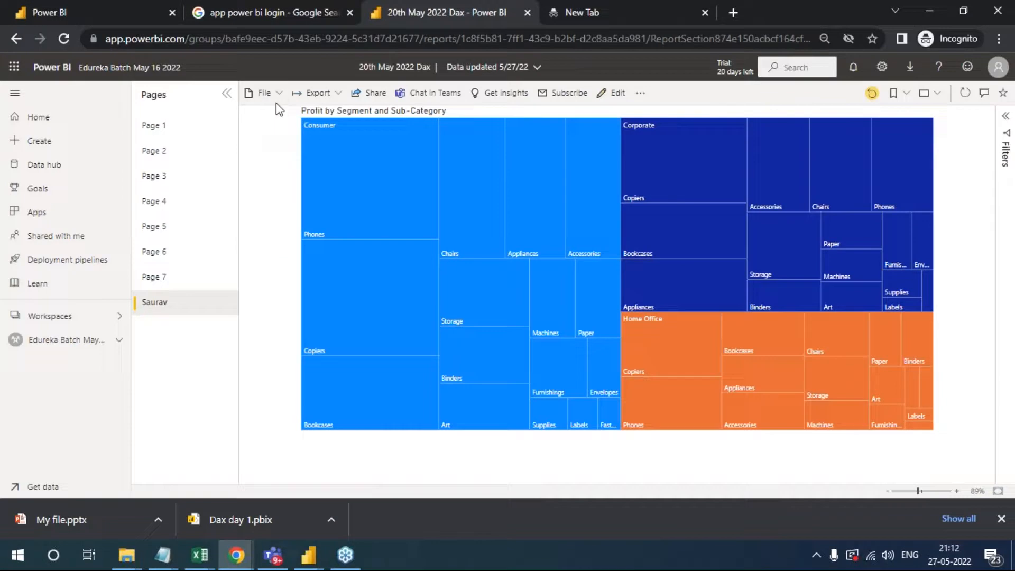
pyautogui.click(263, 93)
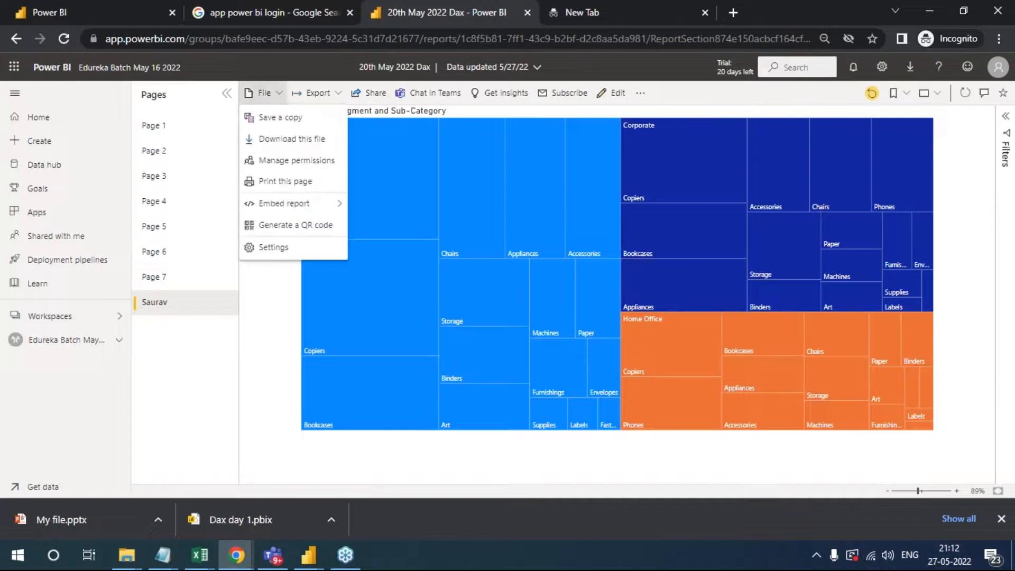
pyautogui.click(338, 95)
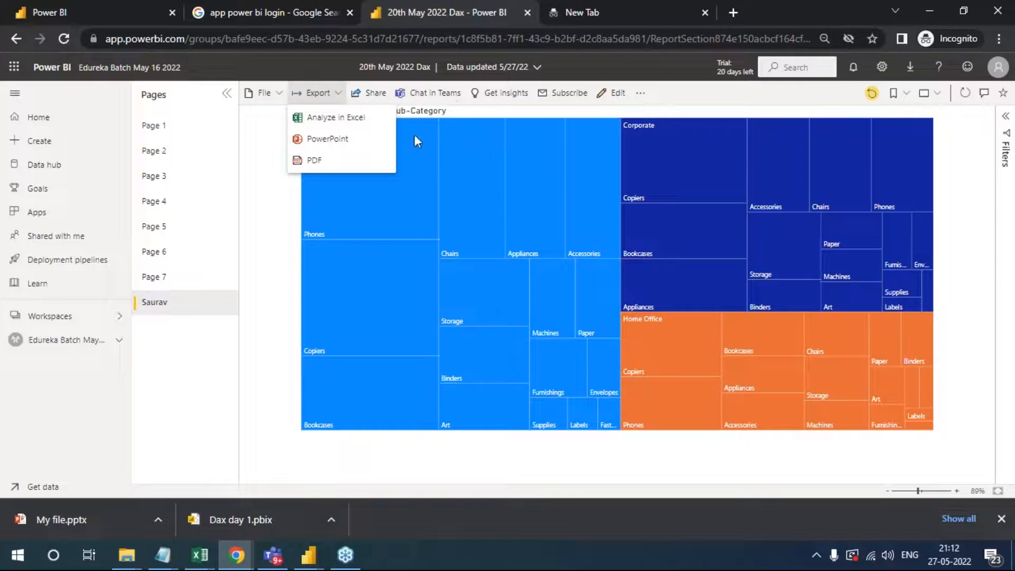
# - Switch to Microsoft Teams and check which account is signed in
pyautogui.click(284, 557)
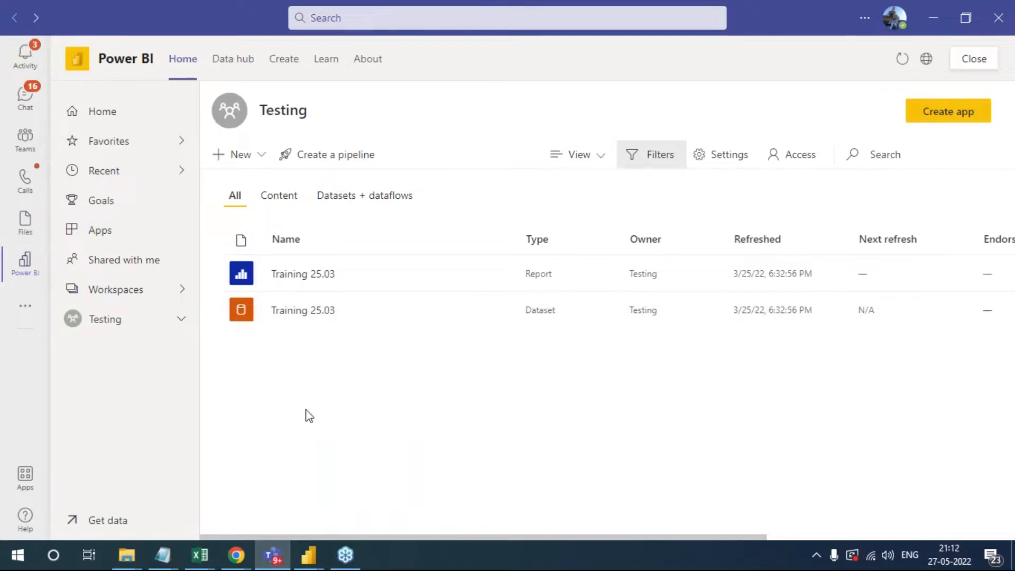
pyautogui.click(896, 19)
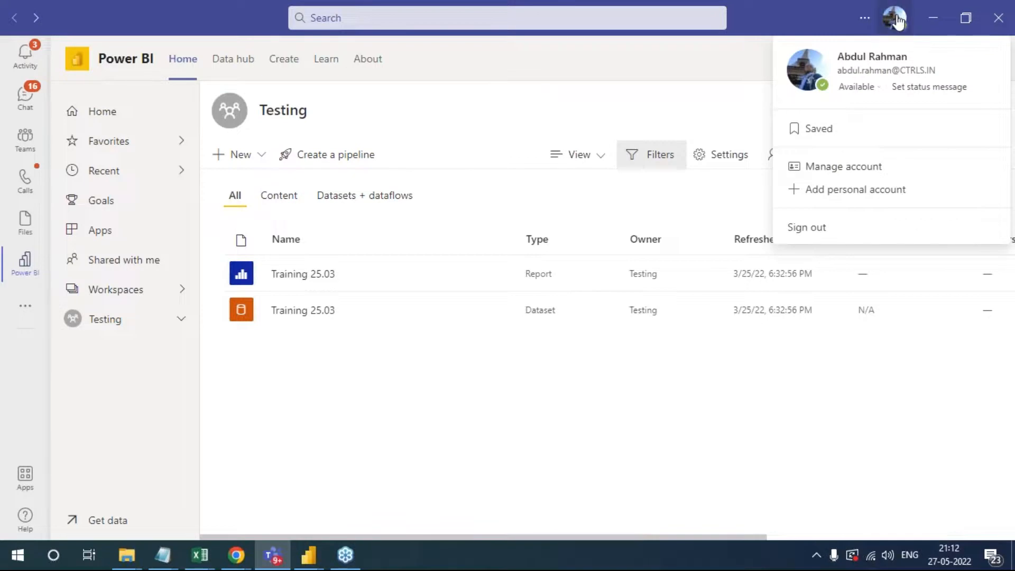
pyautogui.click(897, 20)
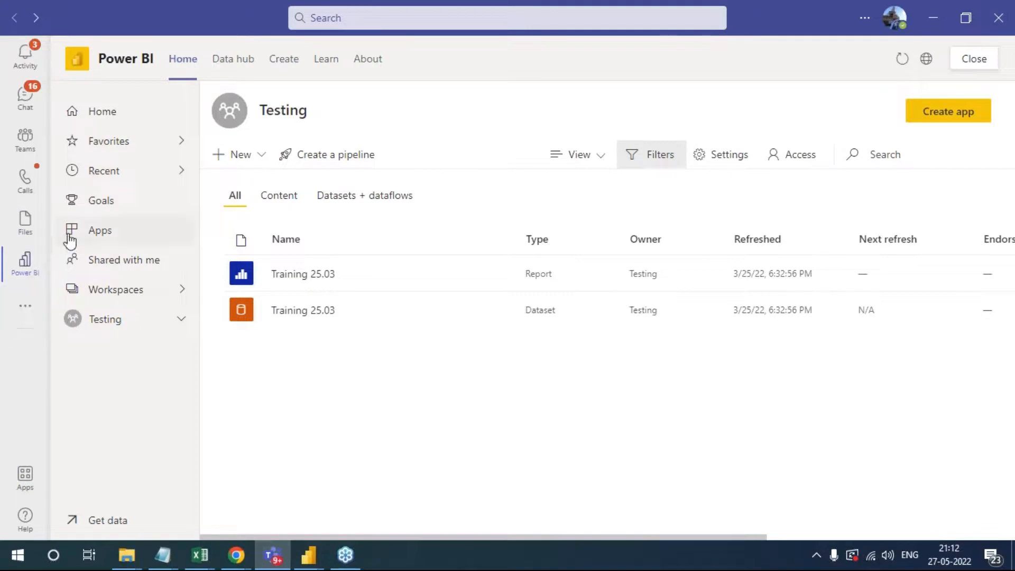
# - Search the Teams app store for "power" to find the Power BI app, and clear the search
pyautogui.click(32, 484)
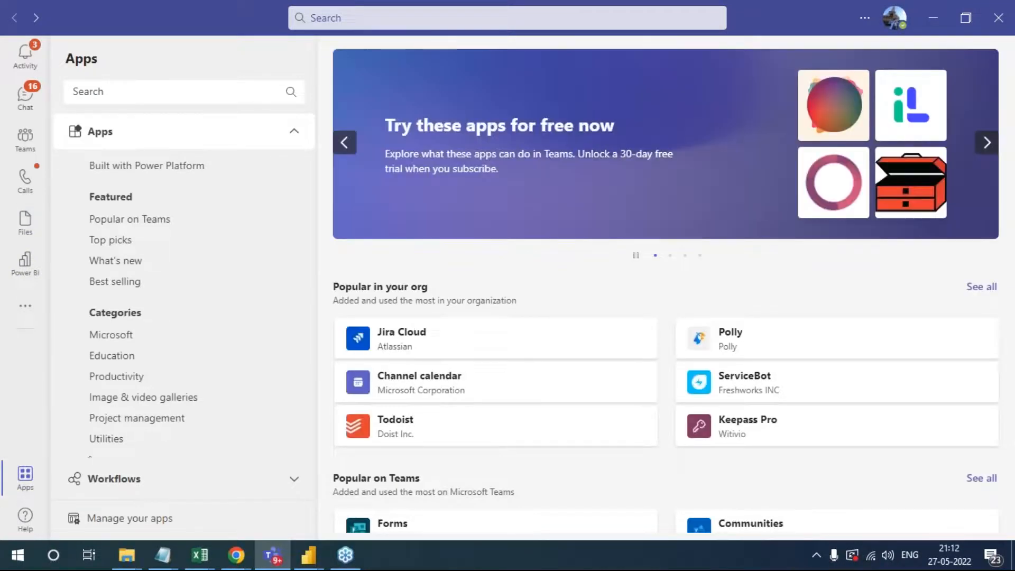
pyautogui.click(135, 87)
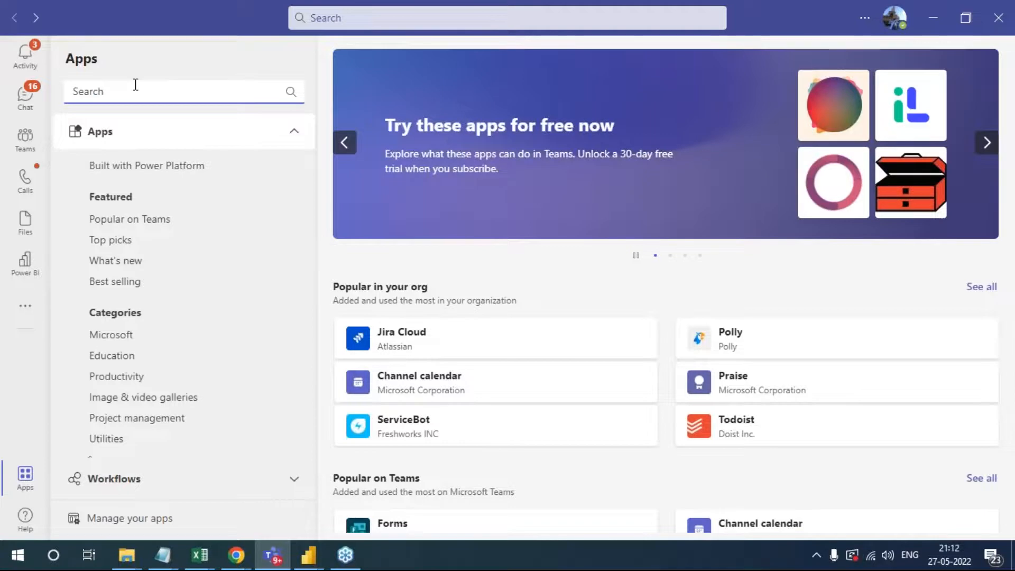
pyautogui.write('power')
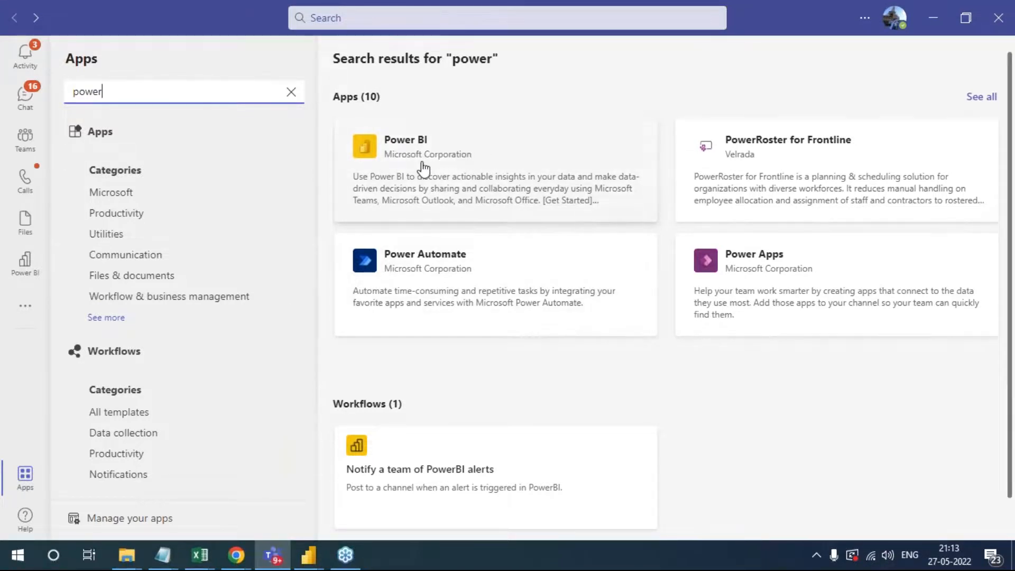
pyautogui.click(290, 92)
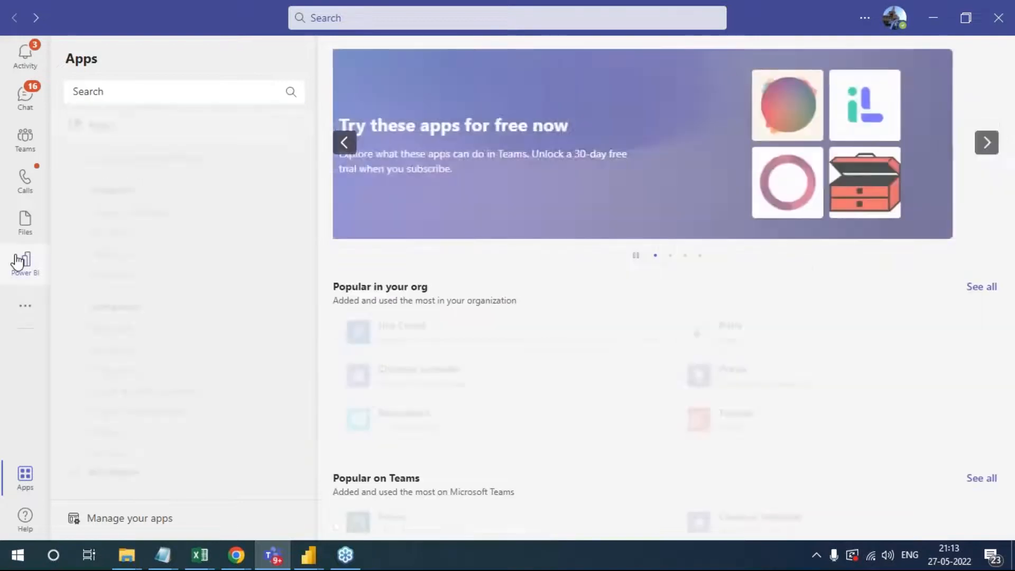
# - Open the Training 25.03 report from the Testing workspace in the Power BI app within Teams
pyautogui.click(18, 260)
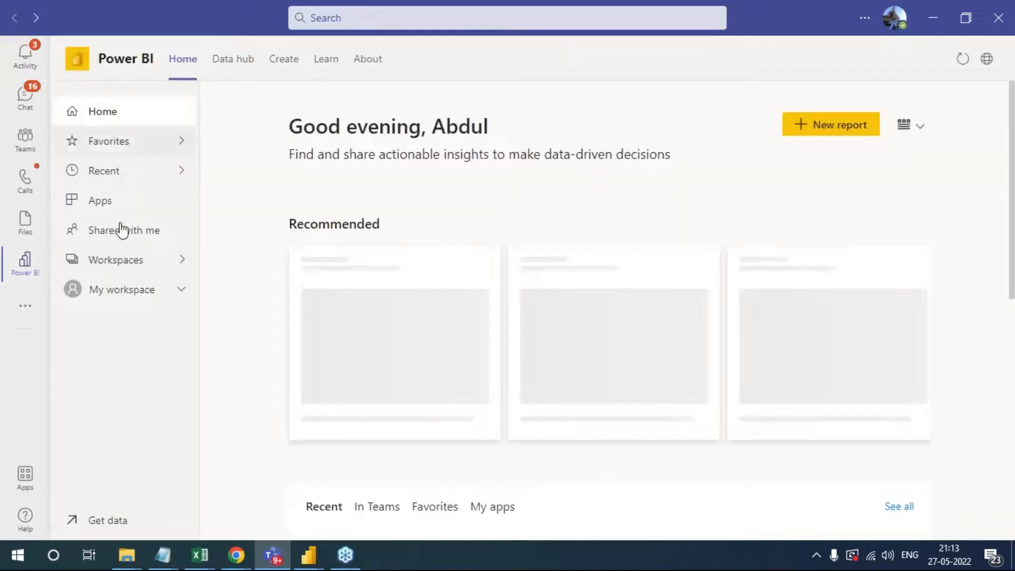
pyautogui.click(134, 289)
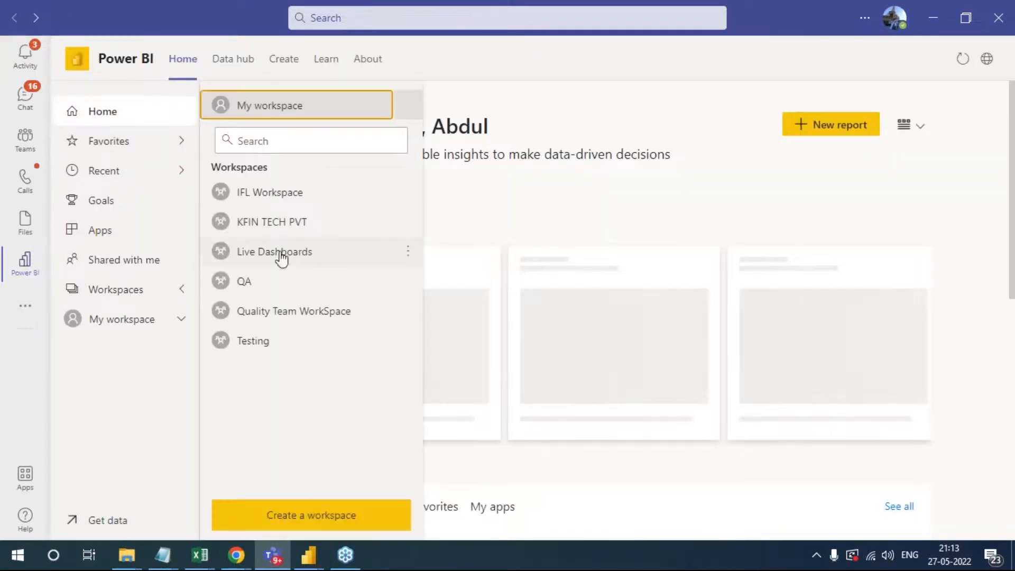
pyautogui.click(269, 342)
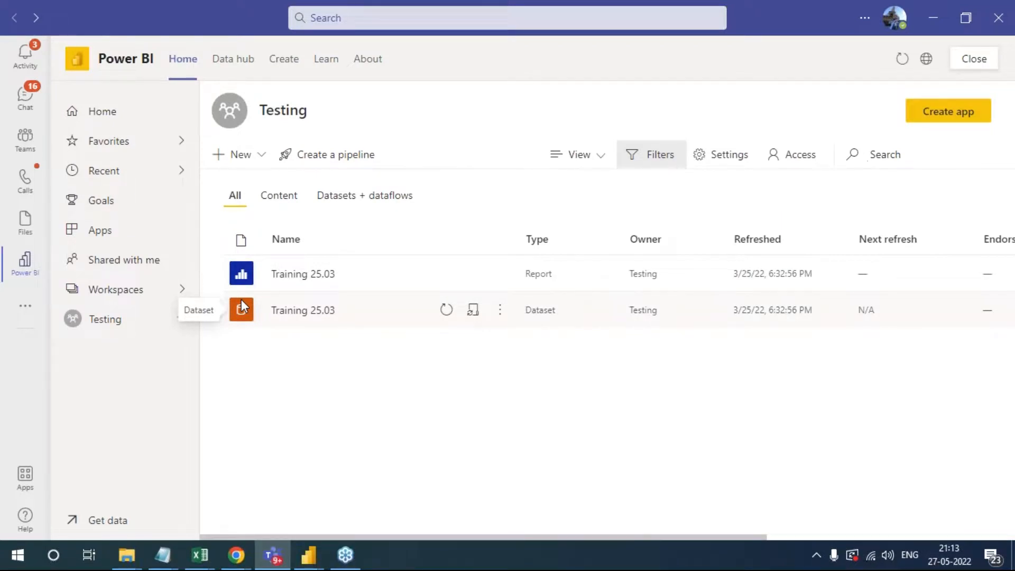
pyautogui.click(313, 277)
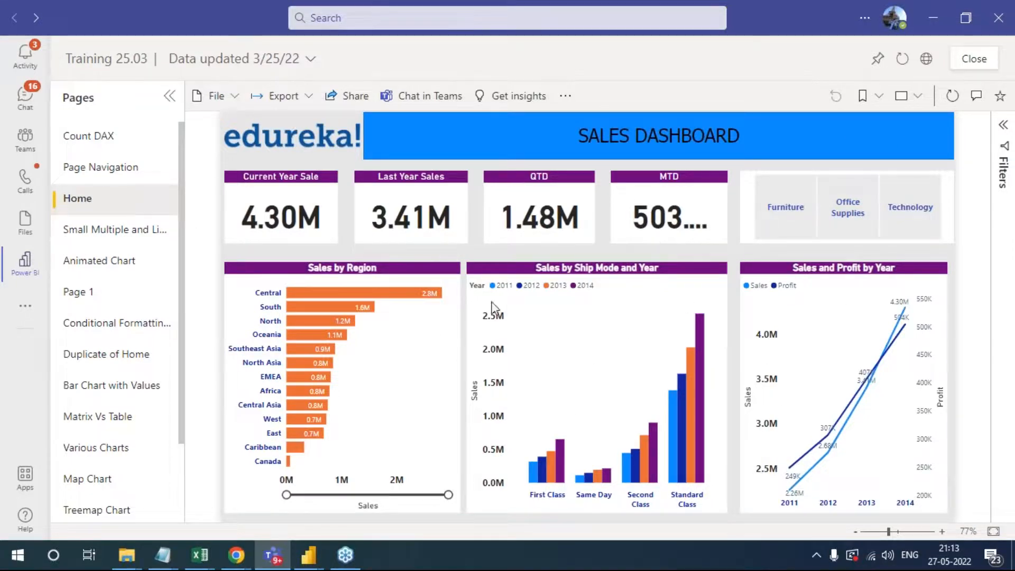
# - View the report's small multiples, Animated Chart and conditional formatting pages, and collapse the page list
pyautogui.click(74, 229)
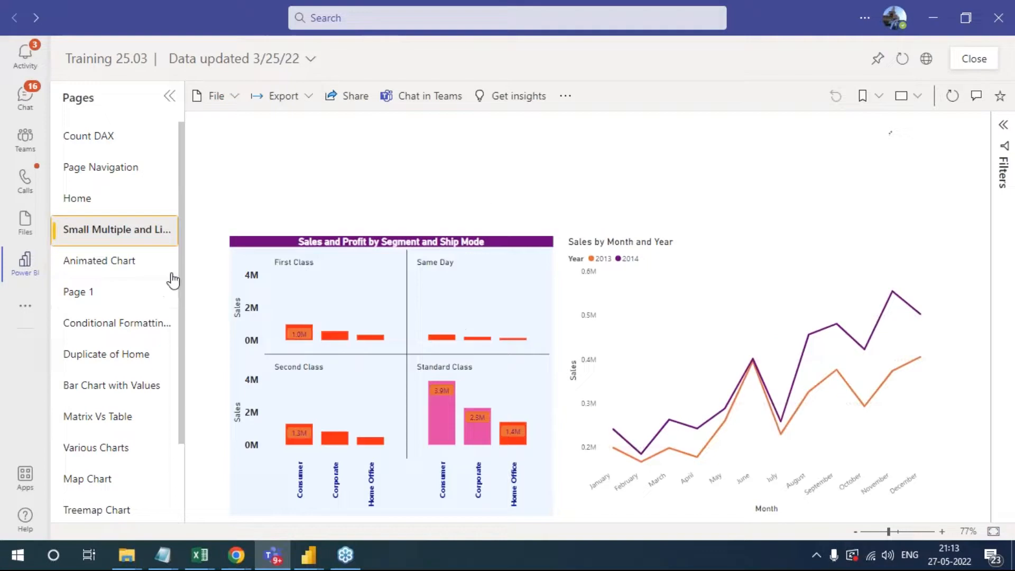
pyautogui.click(73, 269)
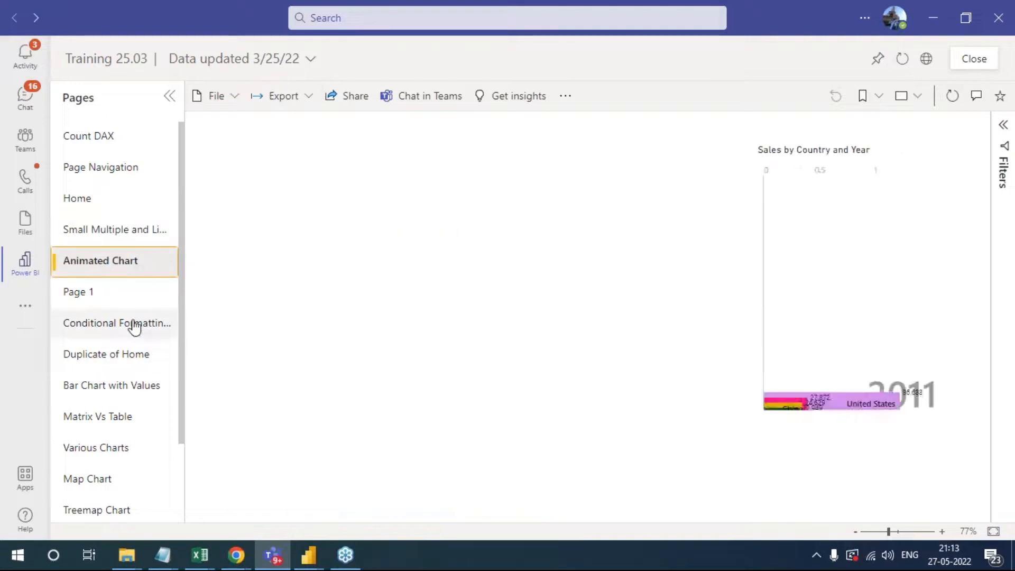
pyautogui.click(132, 323)
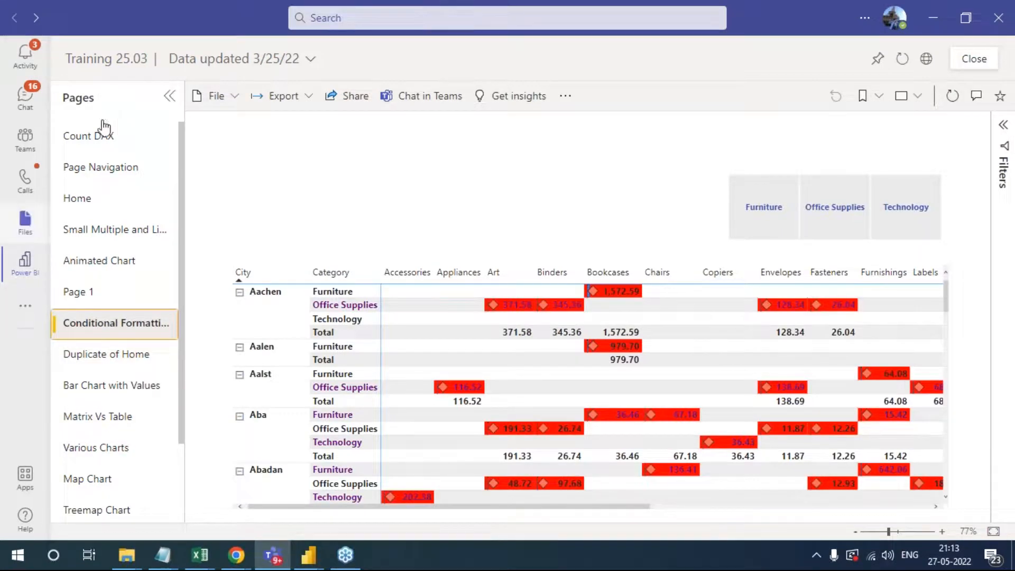
pyautogui.click(169, 97)
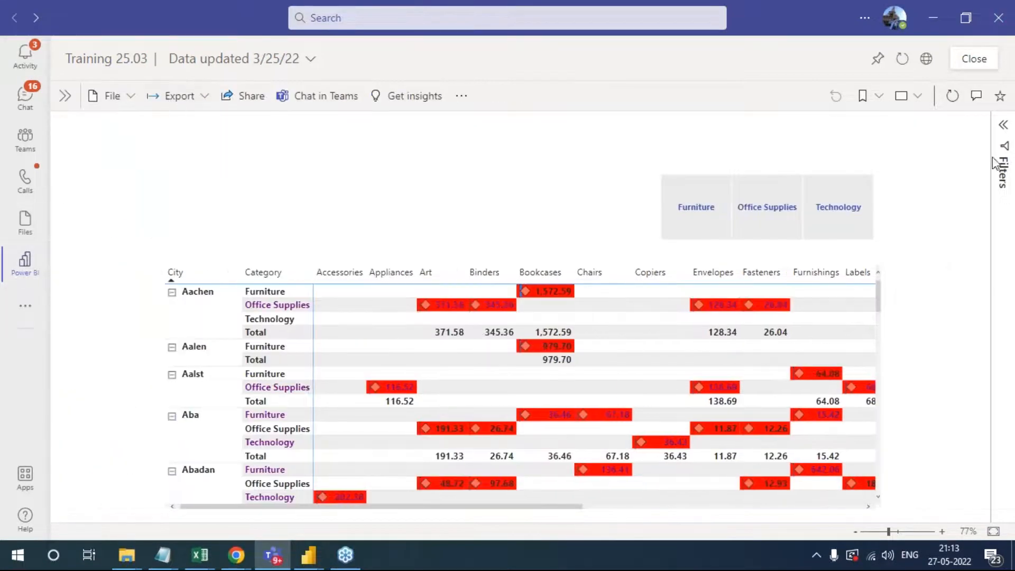
pyautogui.click(1009, 338)
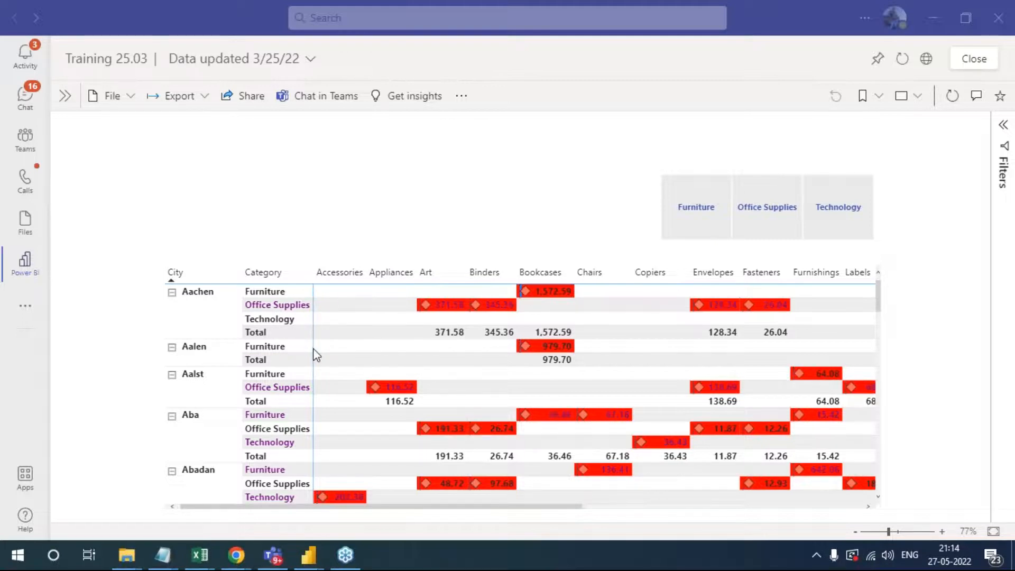
# - Switch to the Visual report in Power BI Desktop, and return to Power BI Service in Chrome
pyautogui.moveTo(318, 556)
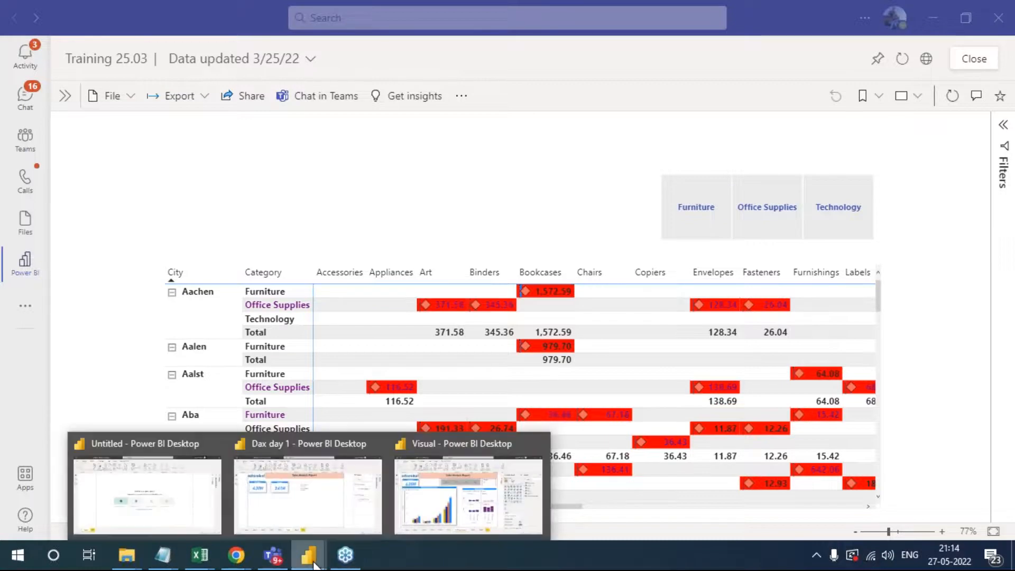
pyautogui.click(463, 508)
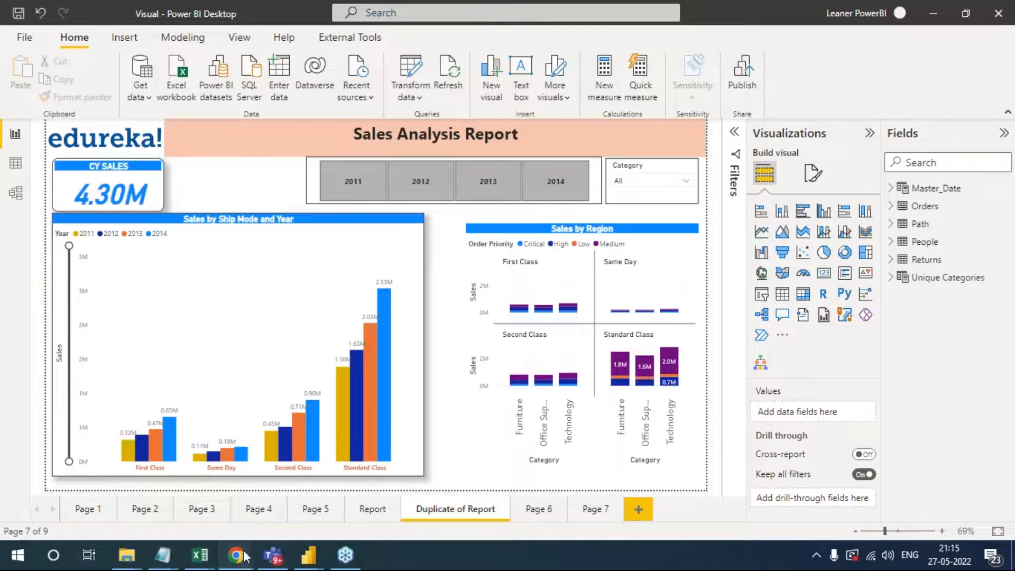
pyautogui.moveTo(236, 555)
pyautogui.click(269, 506)
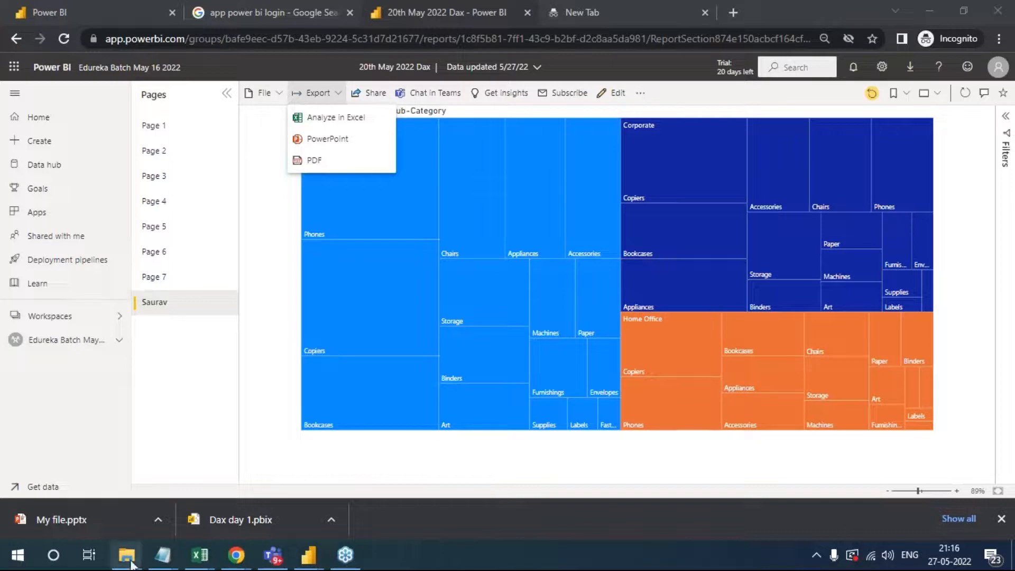
# - View the downloaded My file presentation, close it, and reopen it from the Downloads folder
pyautogui.click(91, 525)
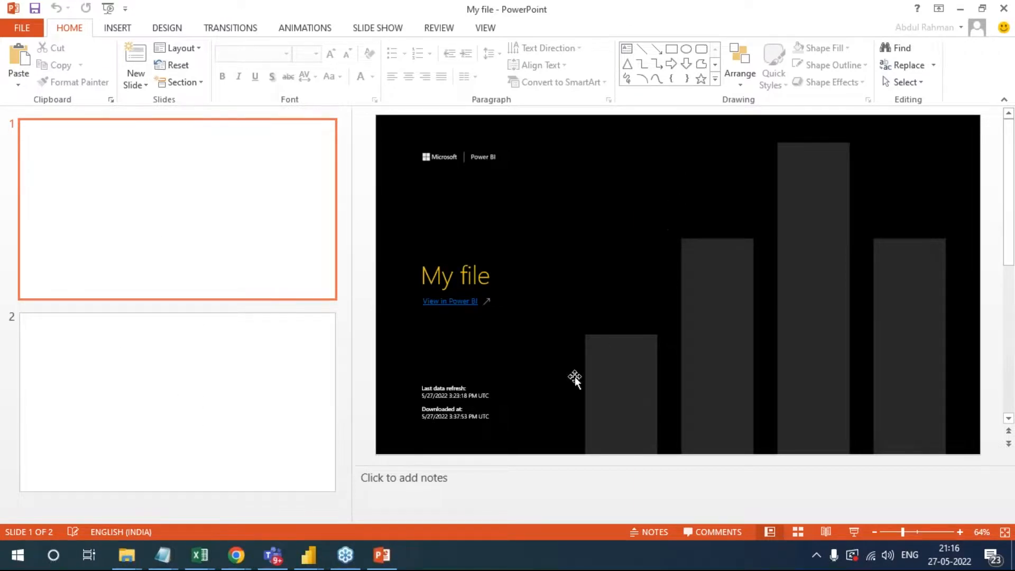
pyautogui.hotkey('alt', 'F4')
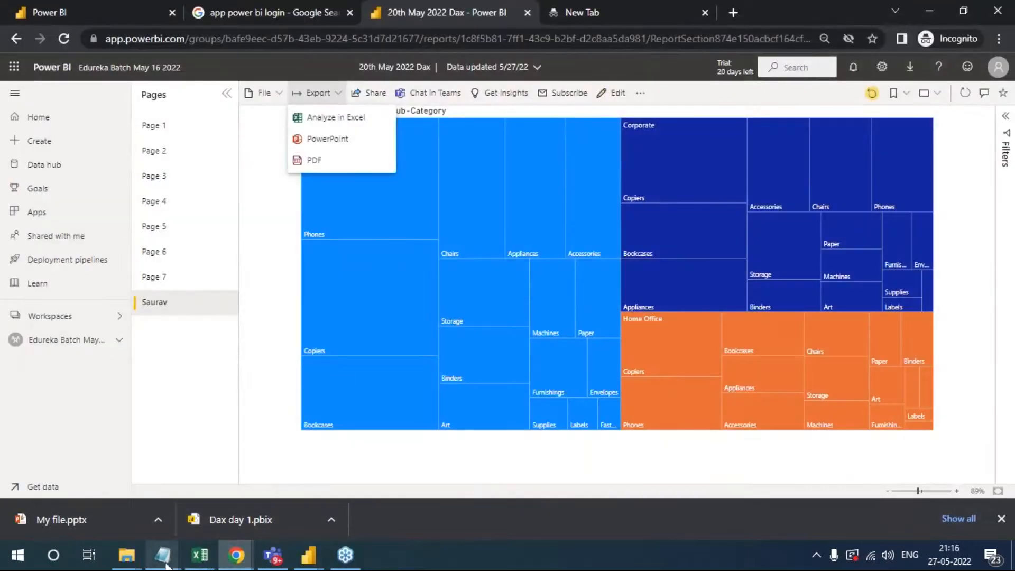
pyautogui.click(211, 500)
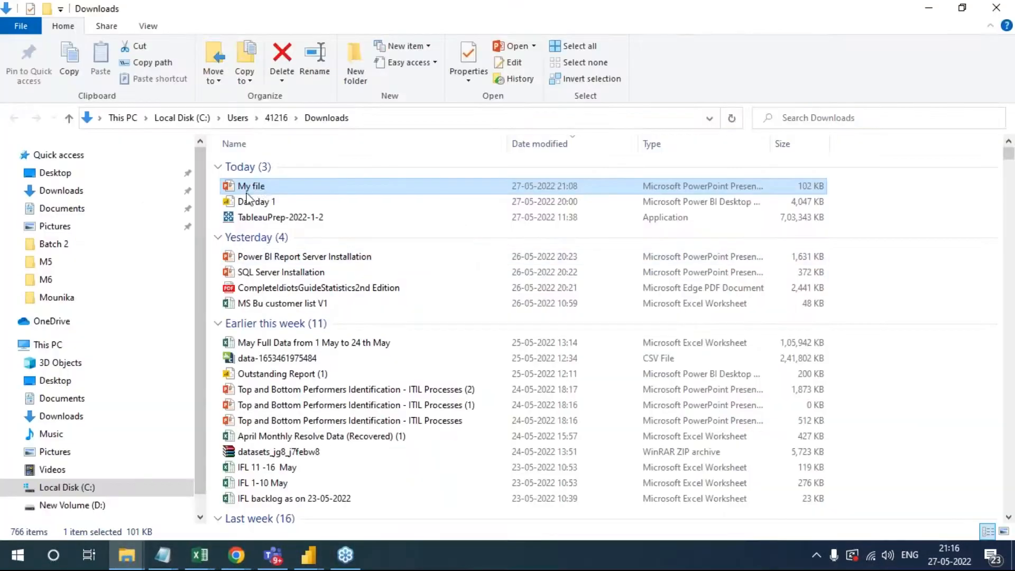
pyautogui.doubleClick(260, 190)
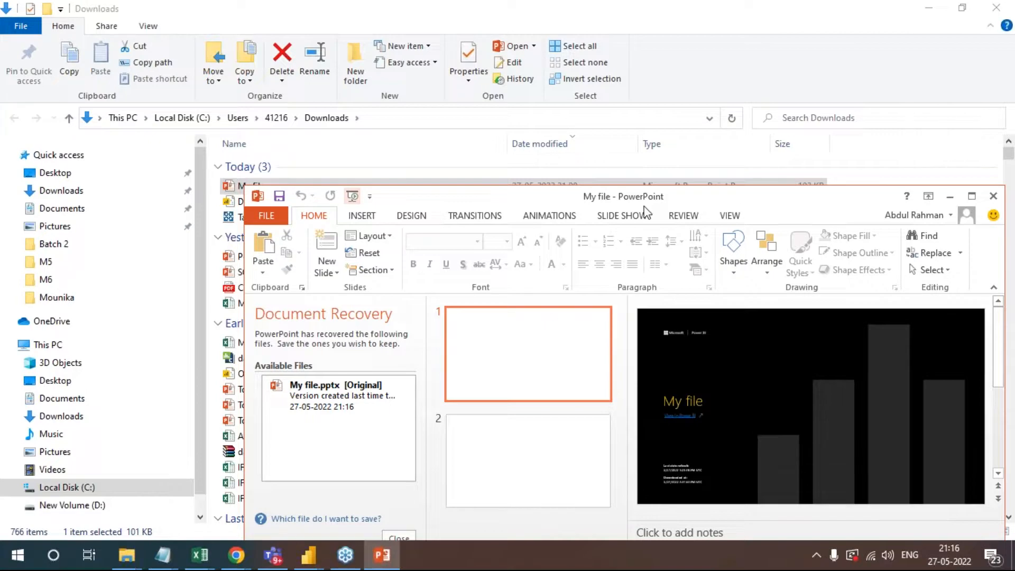
# - Look through the open windows, close the My file presentation, and return to Power BI Service
pyautogui.hotkey('alt', 'Tab')
pyautogui.hotkey('alt', 'Tab')
pyautogui.hotkey('alt', 'Tab')
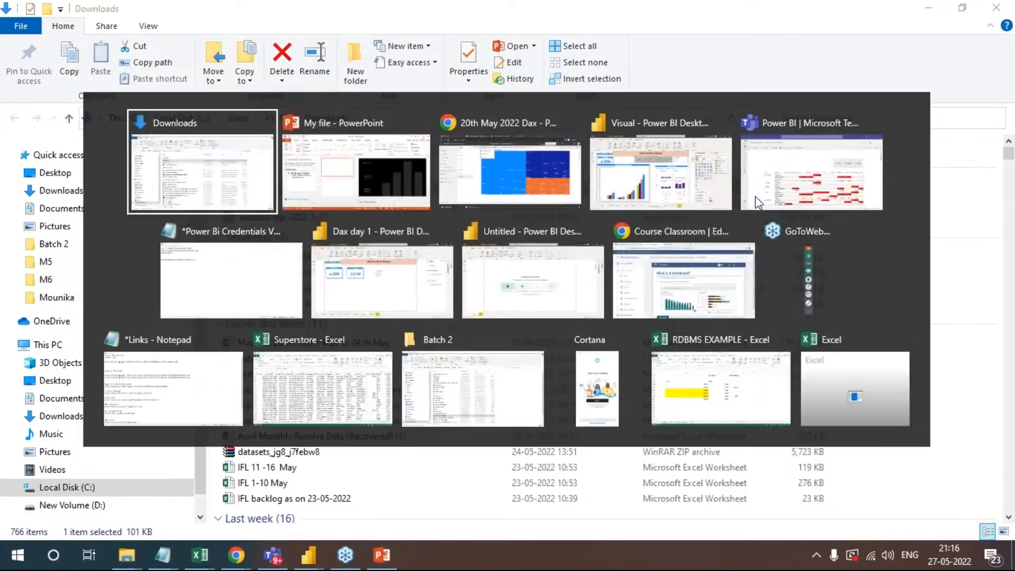
pyautogui.click(756, 199)
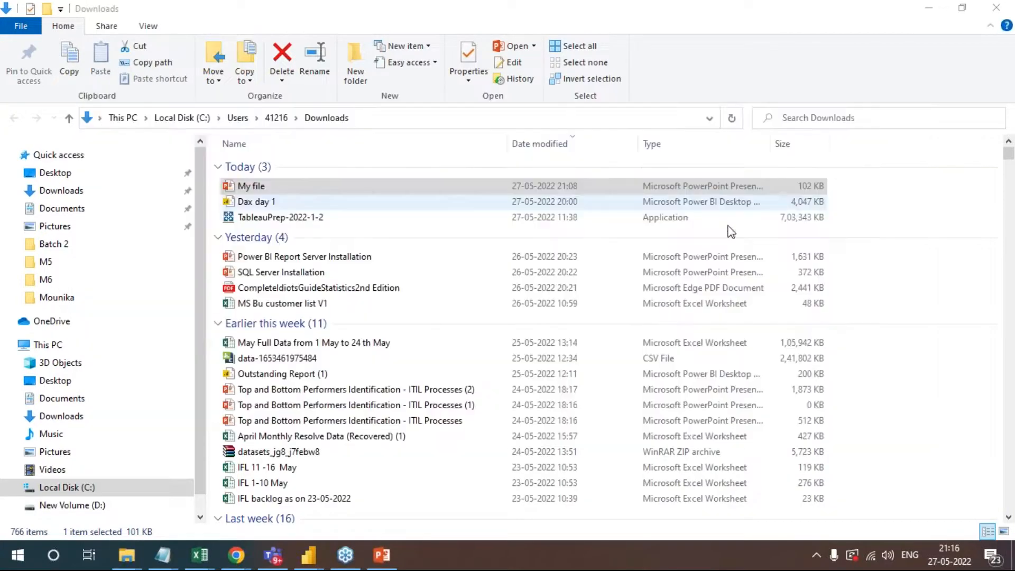
pyautogui.click(387, 562)
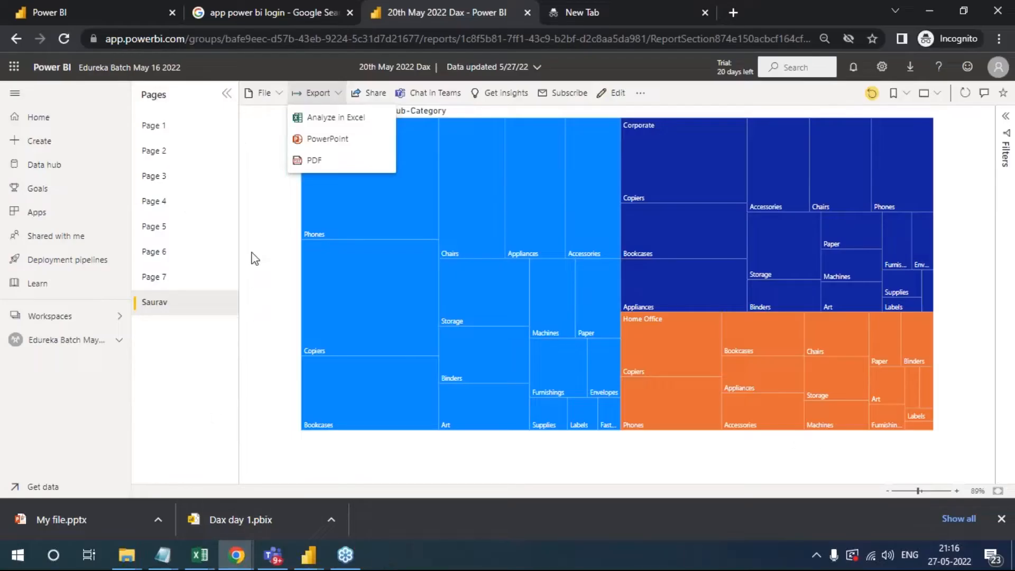
# - Review the export and file options of the 20th May 2022 Dax report, and dismiss them
pyautogui.click(269, 277)
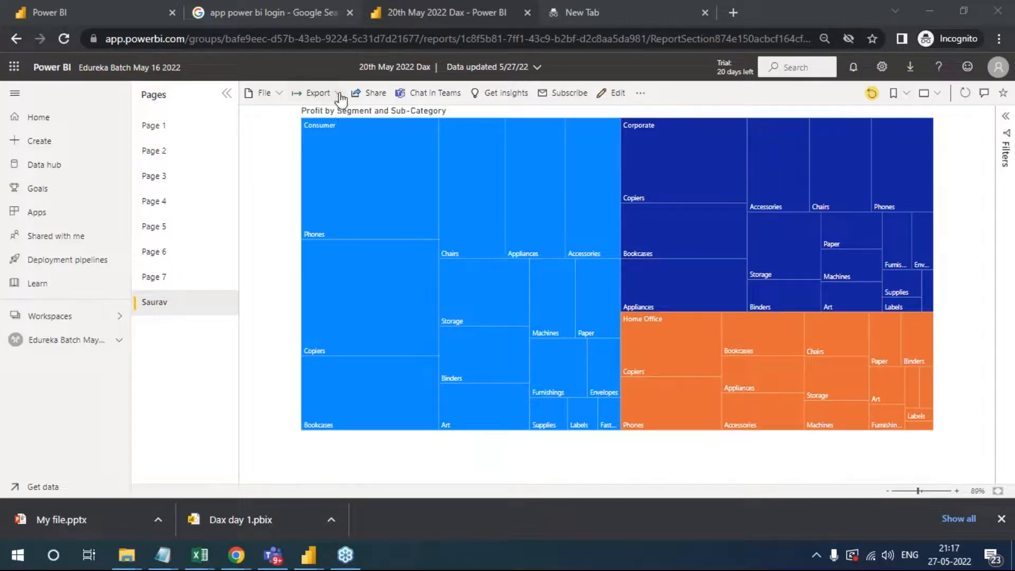
pyautogui.click(318, 92)
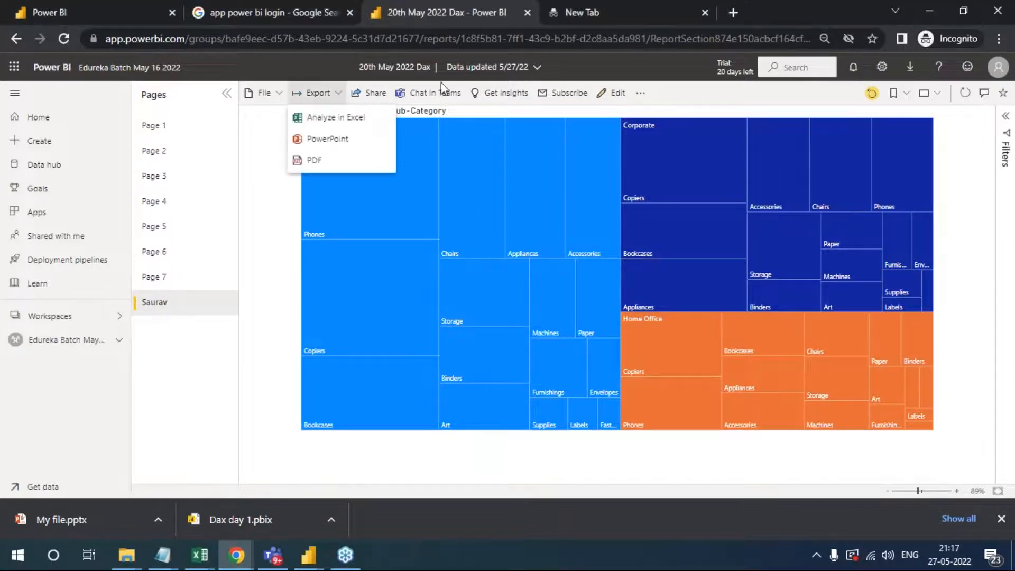
pyautogui.click(275, 93)
pyautogui.click(263, 93)
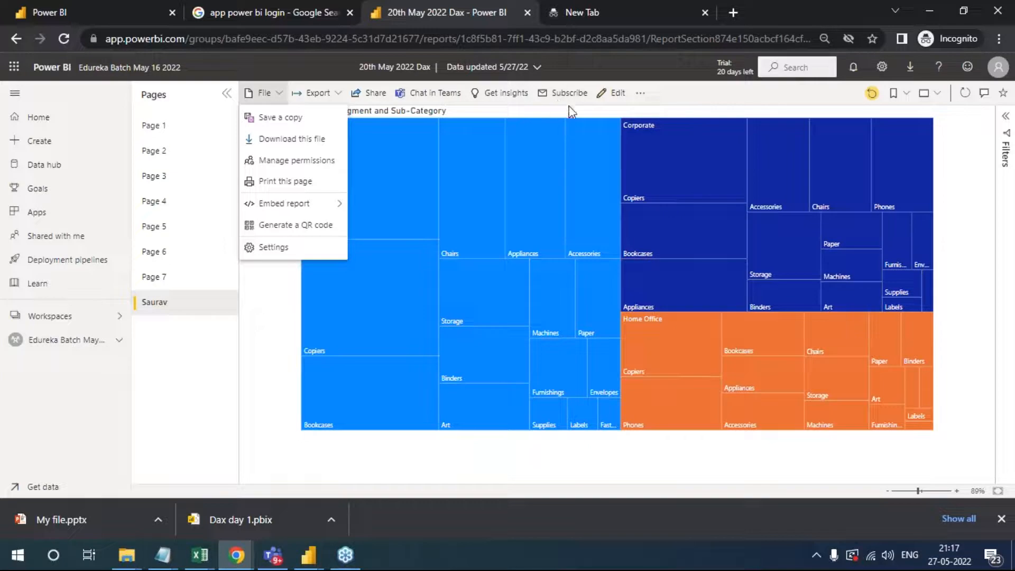
pyautogui.click(687, 94)
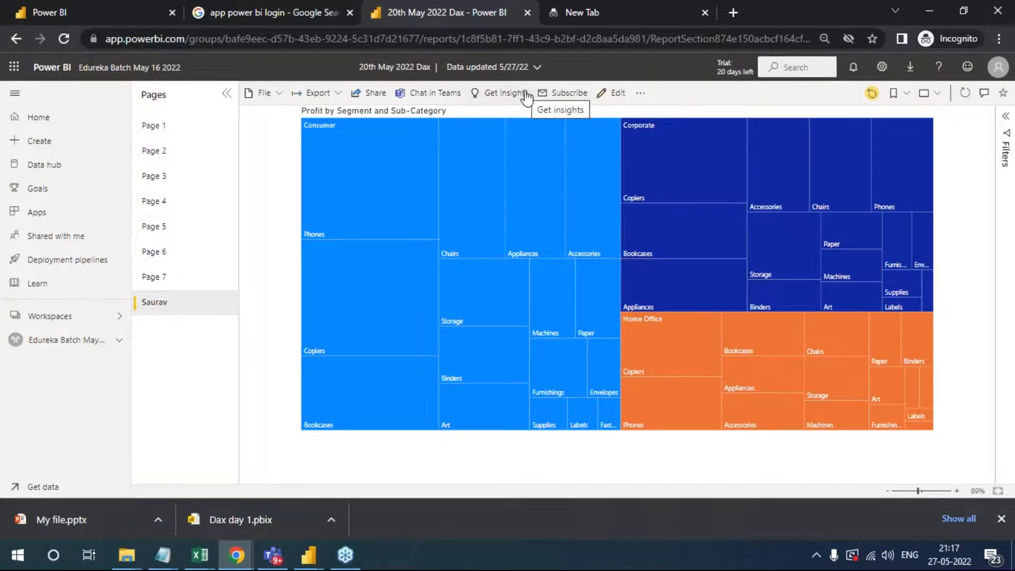
# - Open a blank browser tab, check the Power BI login search results, and return to the 20th May 2022 Dax report
pyautogui.click(735, 12)
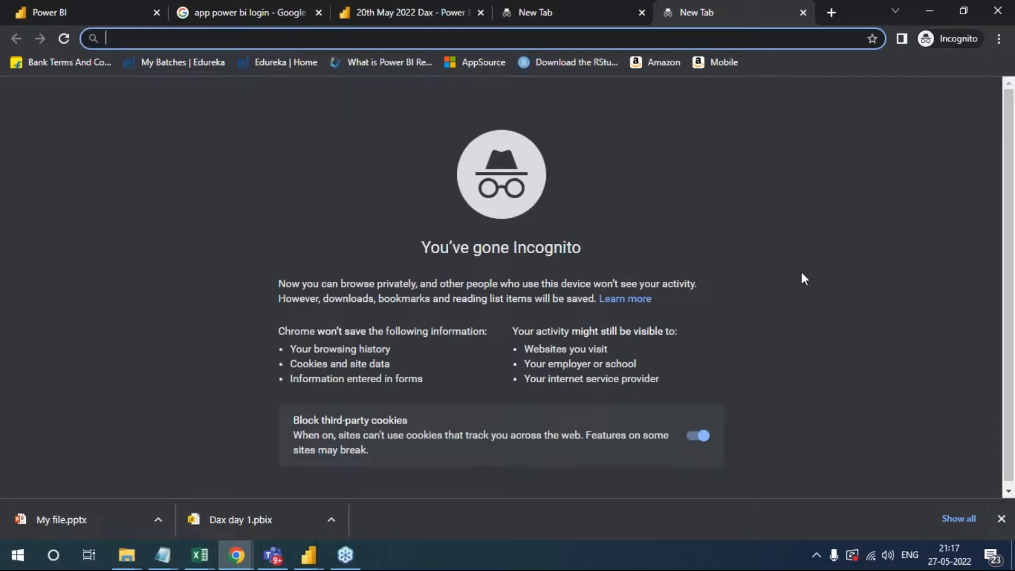
pyautogui.click(986, 324)
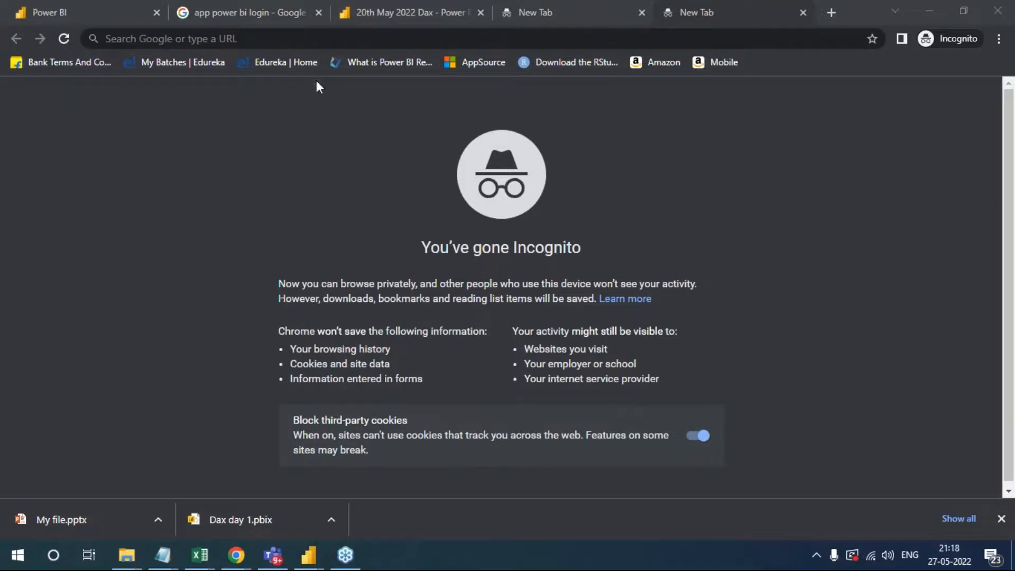
pyautogui.click(376, 3)
pyautogui.click(218, 3)
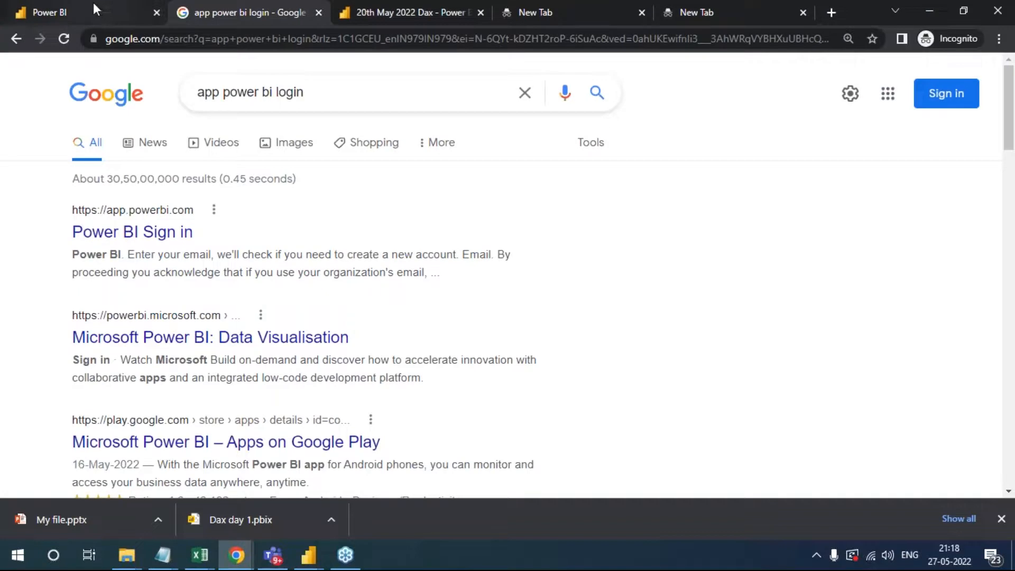
pyautogui.click(402, 9)
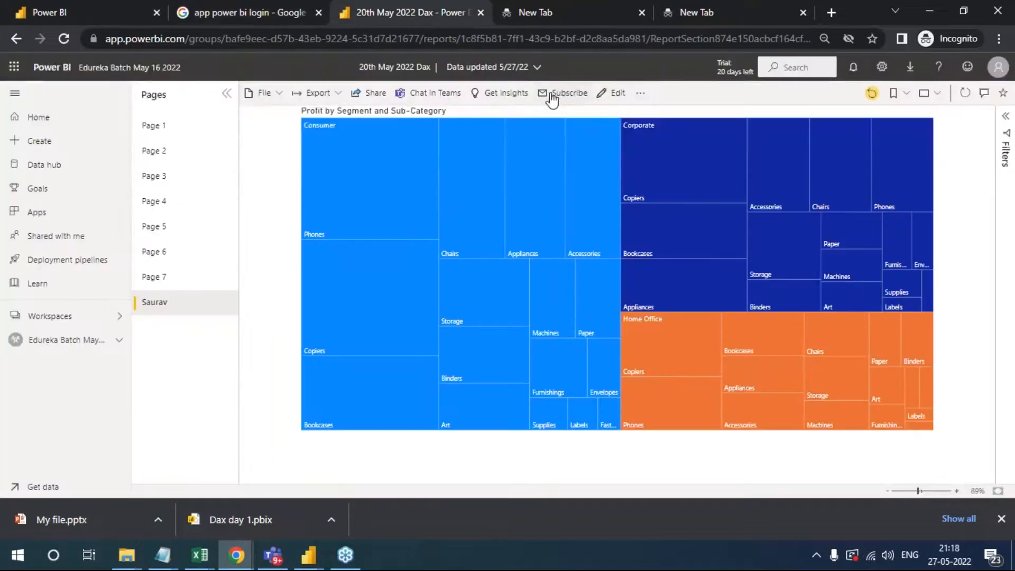
# - Start a new email subscription for the 20th May 2022 Dax report and check its name and recipient fields
pyautogui.click(569, 94)
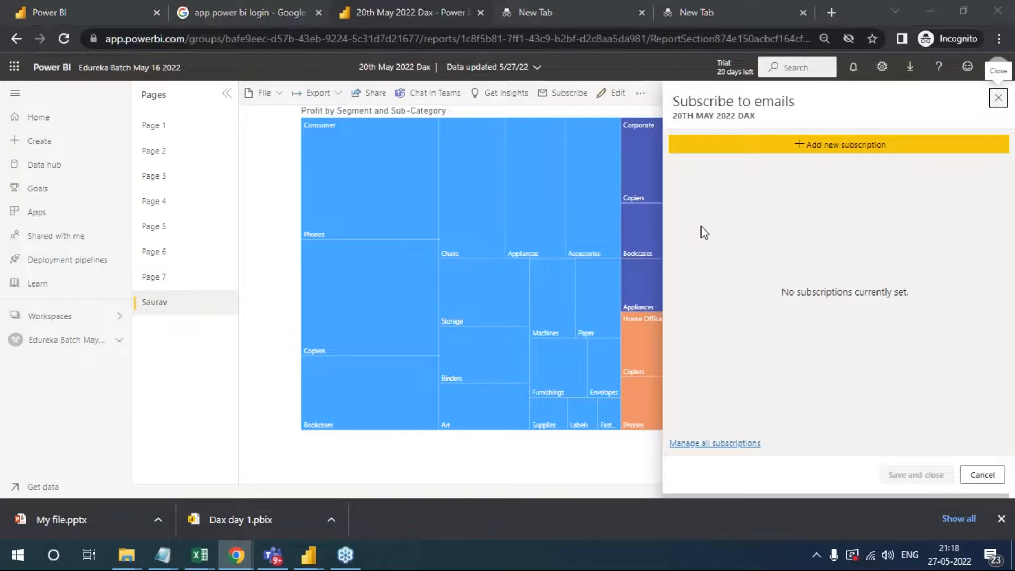
pyautogui.click(842, 151)
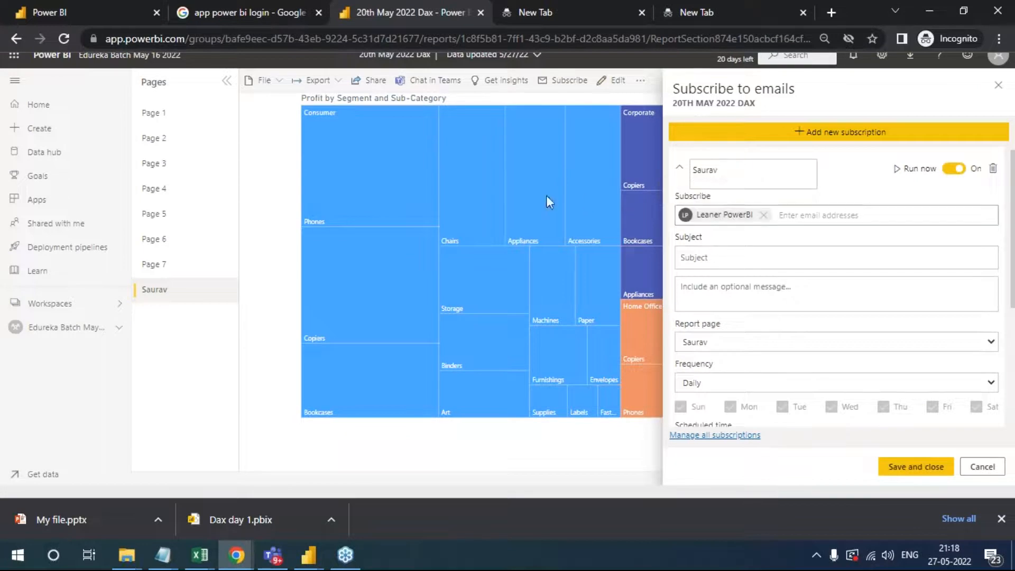
pyautogui.doubleClick(726, 170)
pyautogui.click(751, 170)
pyautogui.click(794, 215)
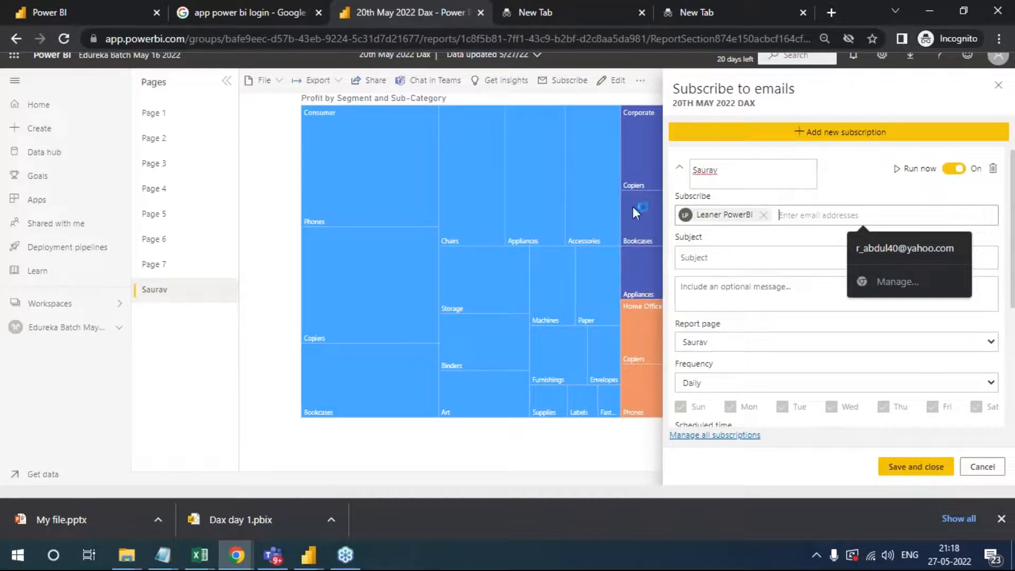
pyautogui.click(985, 437)
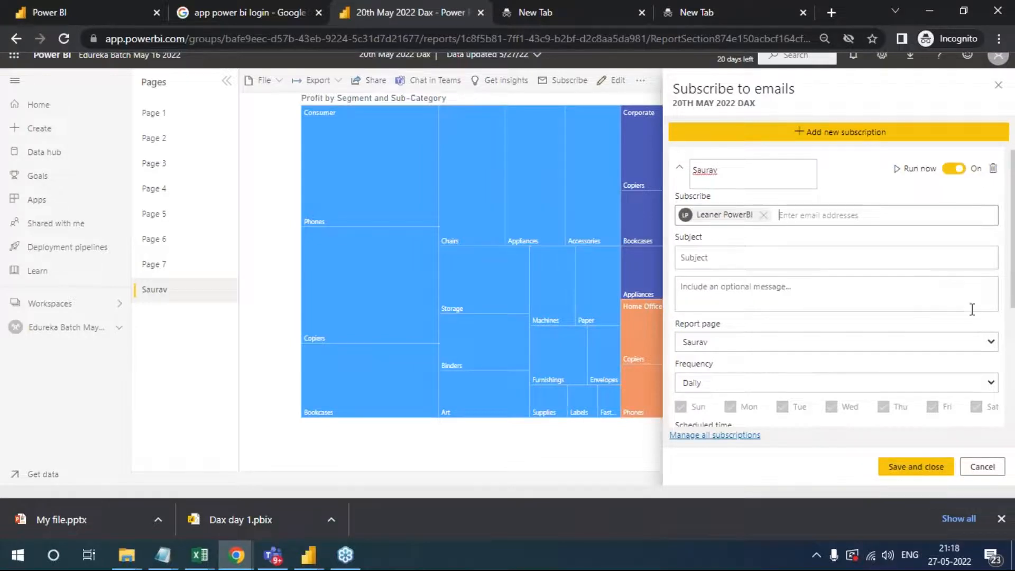
pyautogui.click(1009, 304)
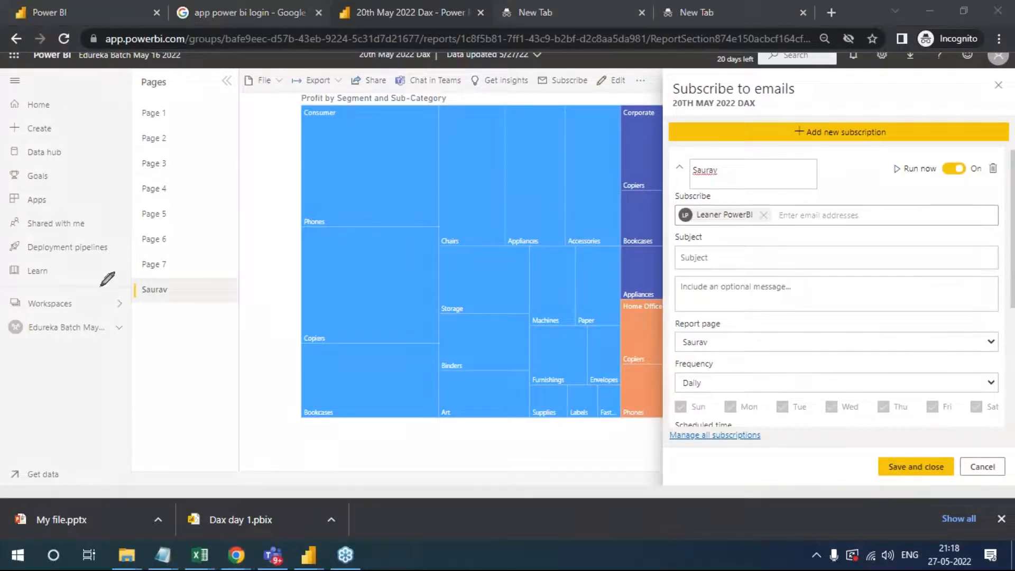
pyautogui.moveTo(169, 205)
pyautogui.mouseDown()
pyautogui.moveTo(181, 215)
pyautogui.moveTo(170, 244)
pyautogui.moveTo(200, 192)
pyautogui.mouseUp()
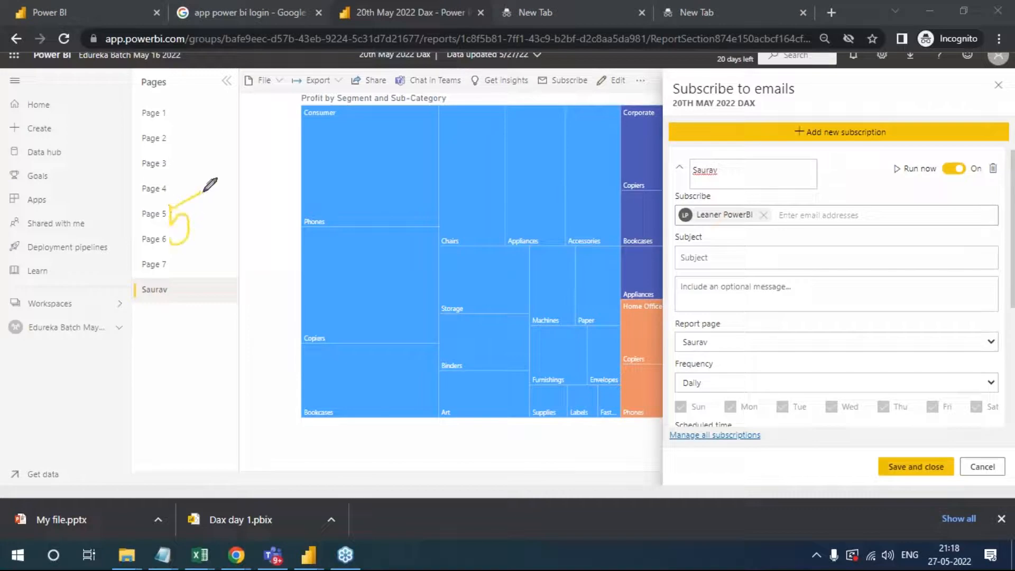
pyautogui.moveTo(226, 229)
pyautogui.mouseDown()
pyautogui.moveTo(227, 190)
pyautogui.moveTo(231, 214)
pyautogui.moveTo(253, 211)
pyautogui.moveTo(273, 183)
pyautogui.moveTo(280, 205)
pyautogui.mouseUp()
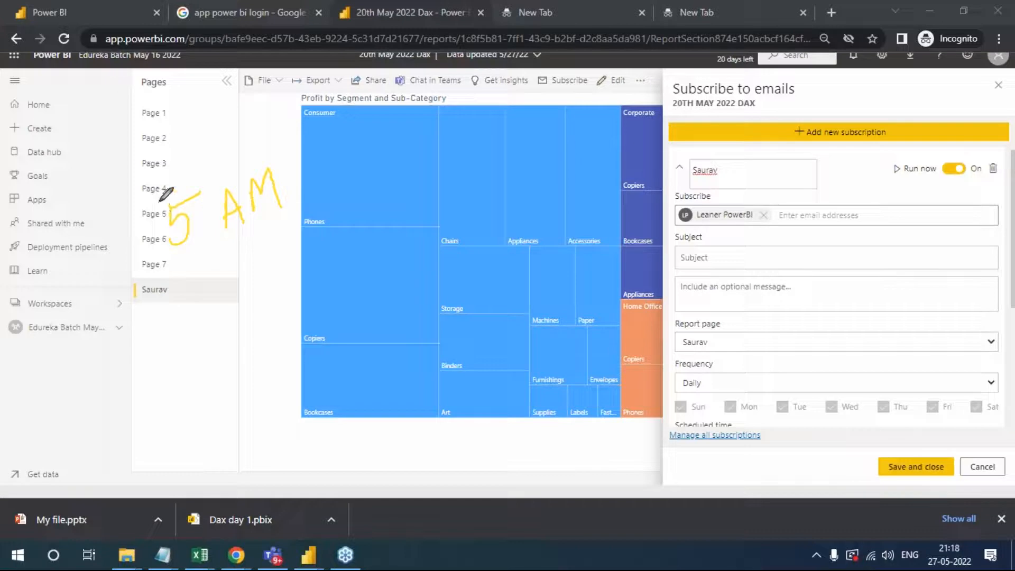
pyautogui.moveTo(130, 201)
pyautogui.mouseDown()
pyautogui.moveTo(290, 154)
pyautogui.moveTo(159, 271)
pyautogui.moveTo(118, 200)
pyautogui.moveTo(161, 182)
pyautogui.mouseUp()
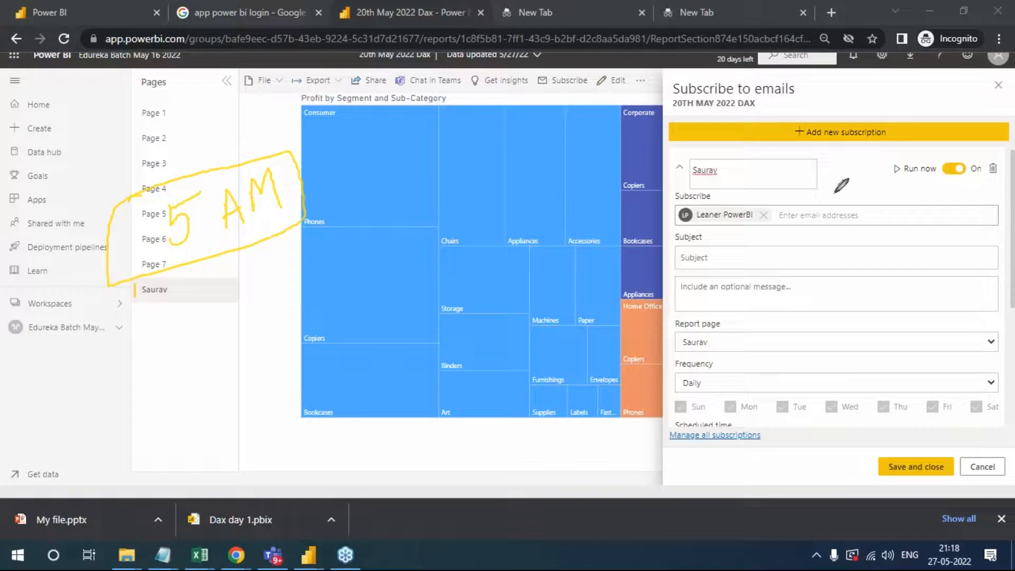
pyautogui.moveTo(784, 217); pyautogui.dragTo(793, 214)
# - Add Management as a subscriber and set the email subject to Daily Report, leaving the optional message blank
pyautogui.click(848, 220)
pyautogui.write('mana')
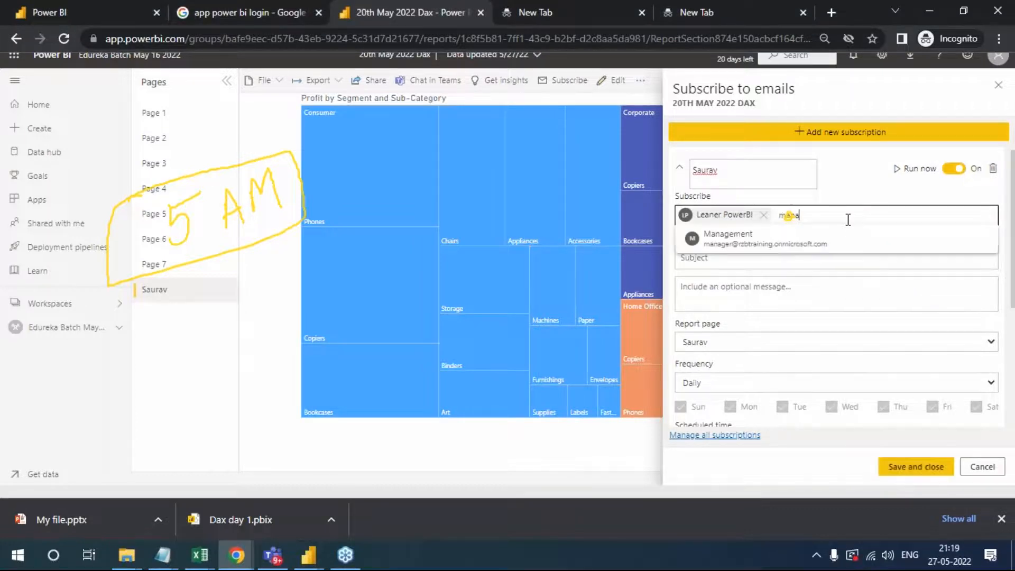
pyautogui.click(800, 249)
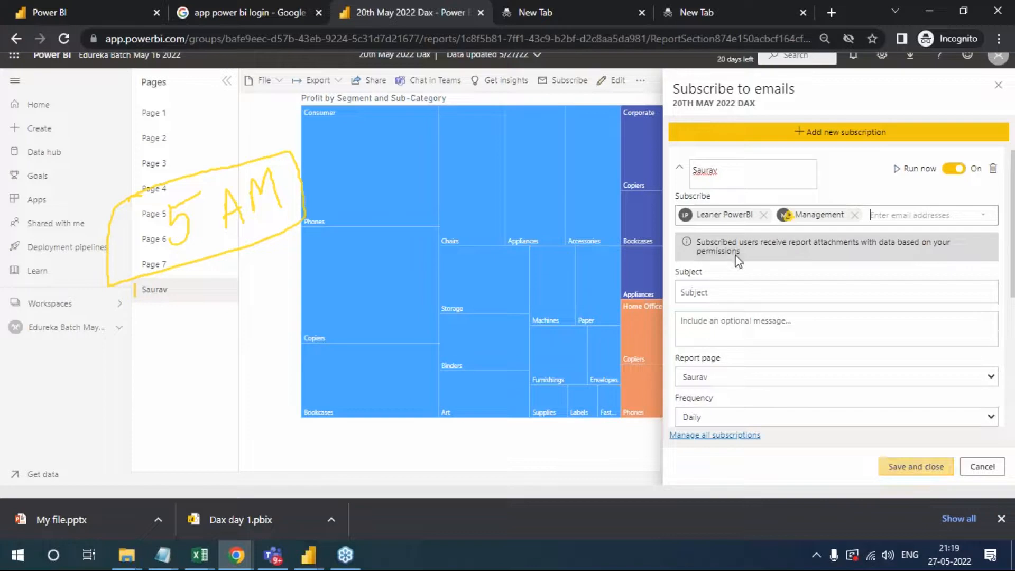
pyautogui.click(810, 291)
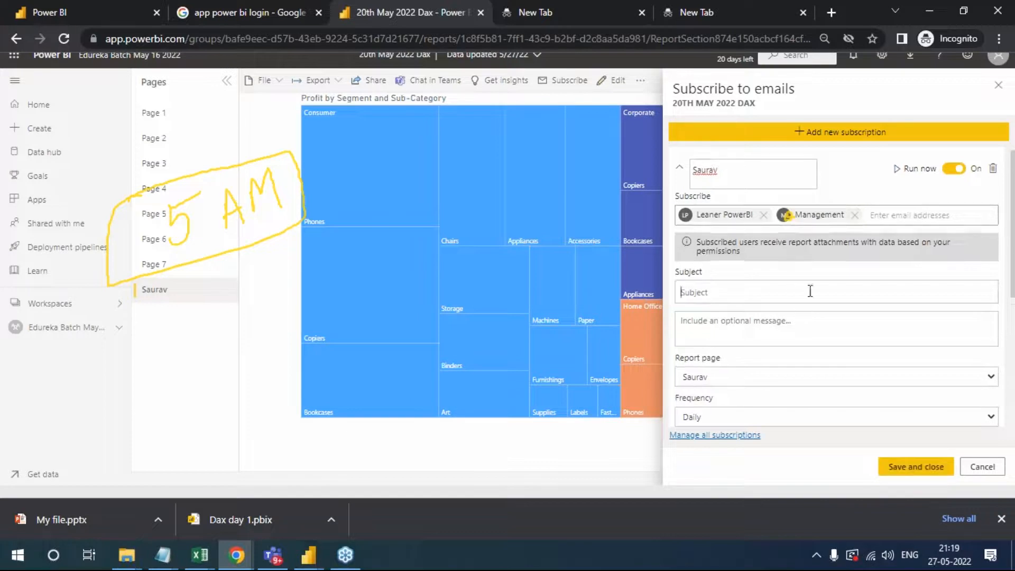
pyautogui.write('Daily Report')
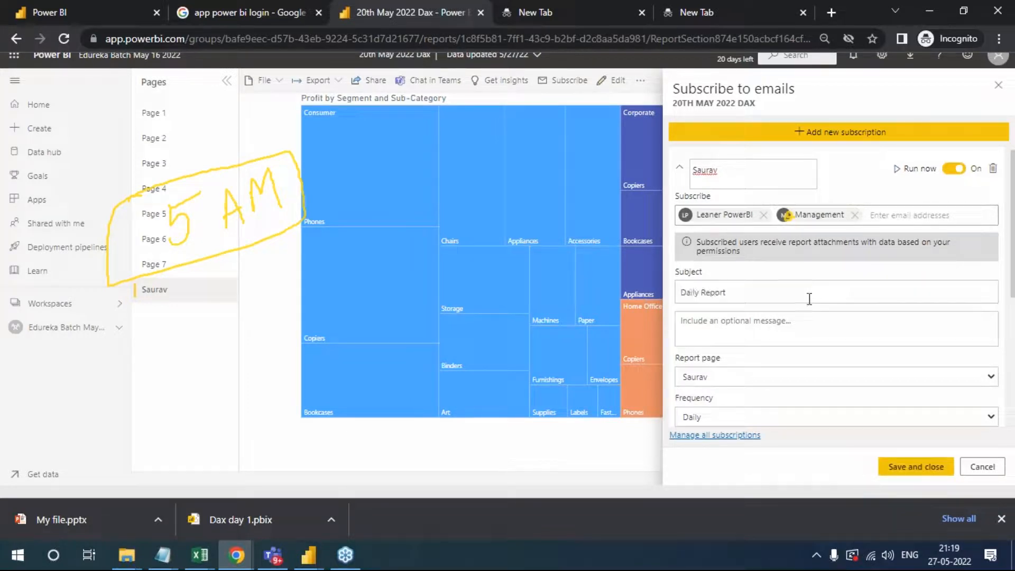
pyautogui.click(803, 331)
# - Schedule the daily subscription for 5:00 AM and try to save it
pyautogui.scroll(-3, 803, 336)
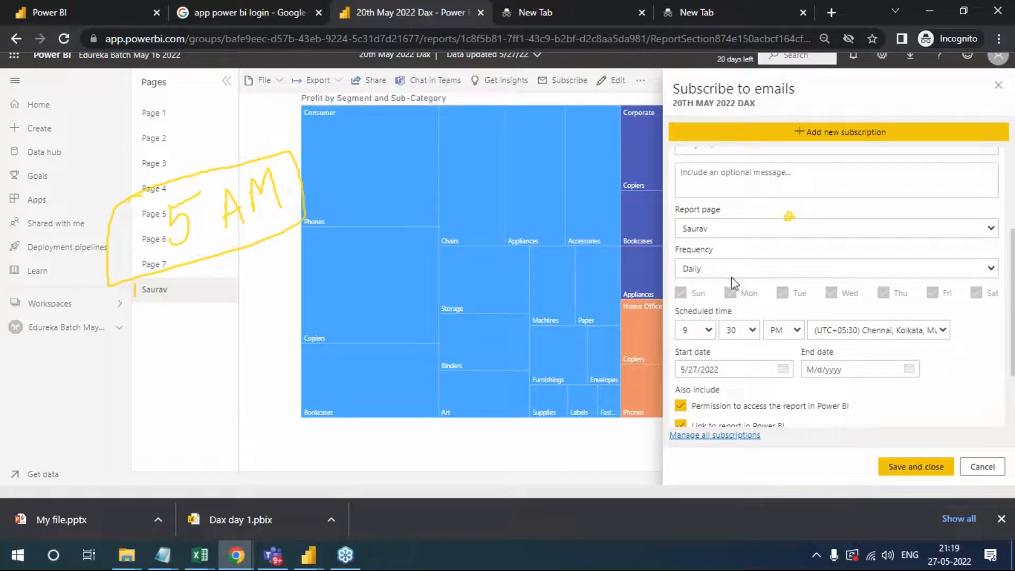
pyautogui.click(709, 330)
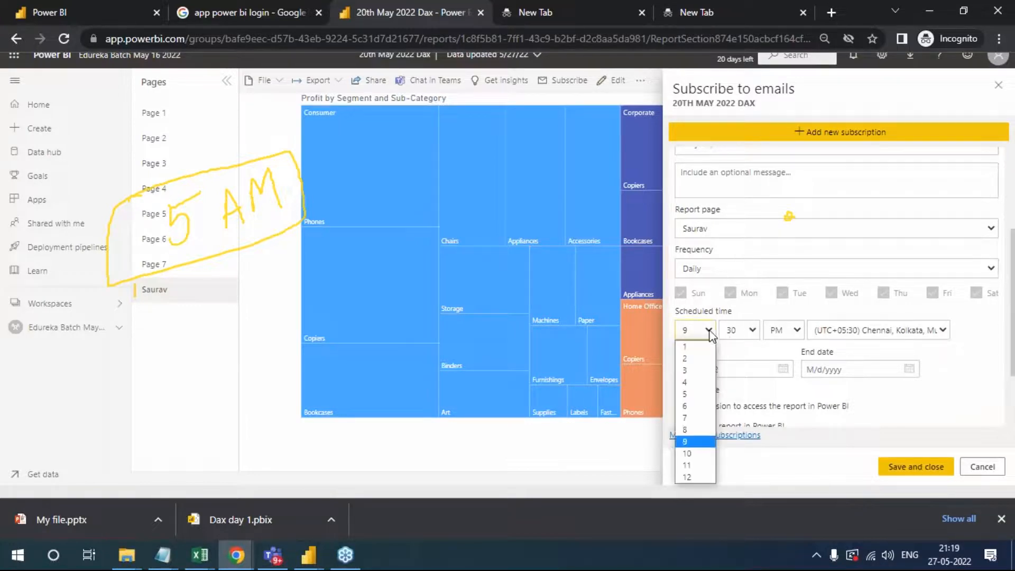
pyautogui.click(699, 395)
pyautogui.click(753, 334)
pyautogui.click(756, 344)
pyautogui.click(772, 336)
pyautogui.click(773, 344)
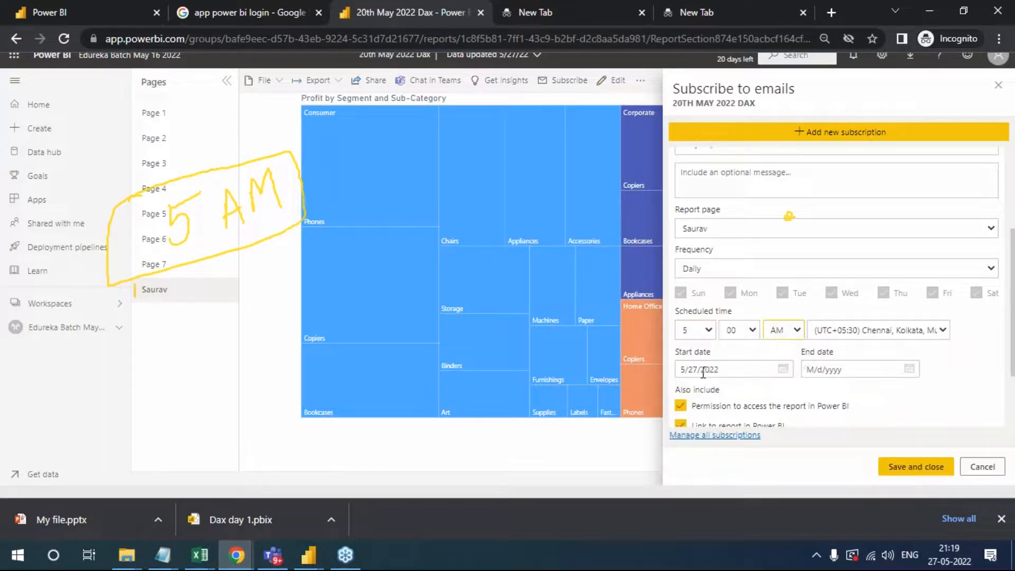
pyautogui.scroll(-3, 822, 365)
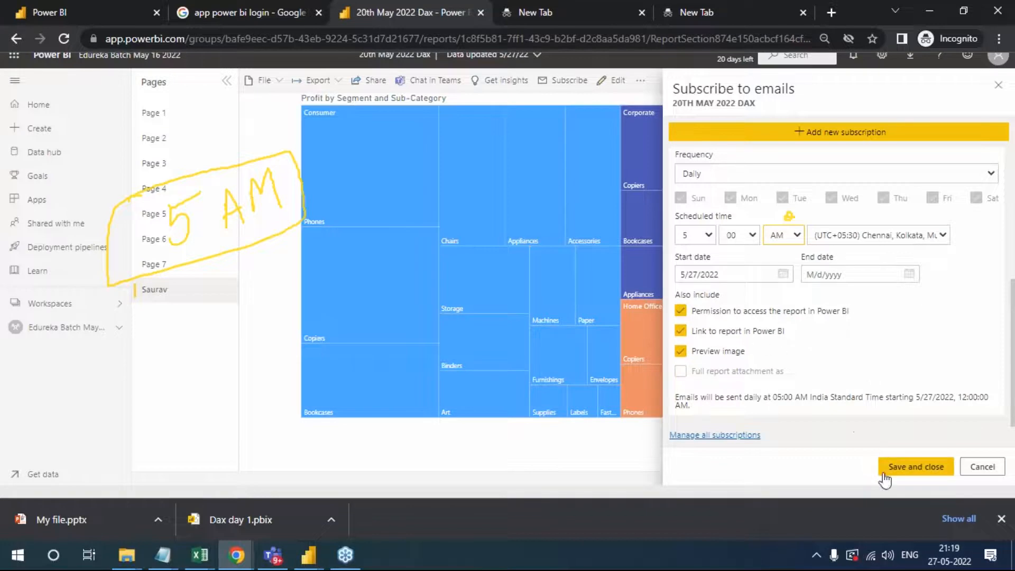
pyautogui.click(920, 473)
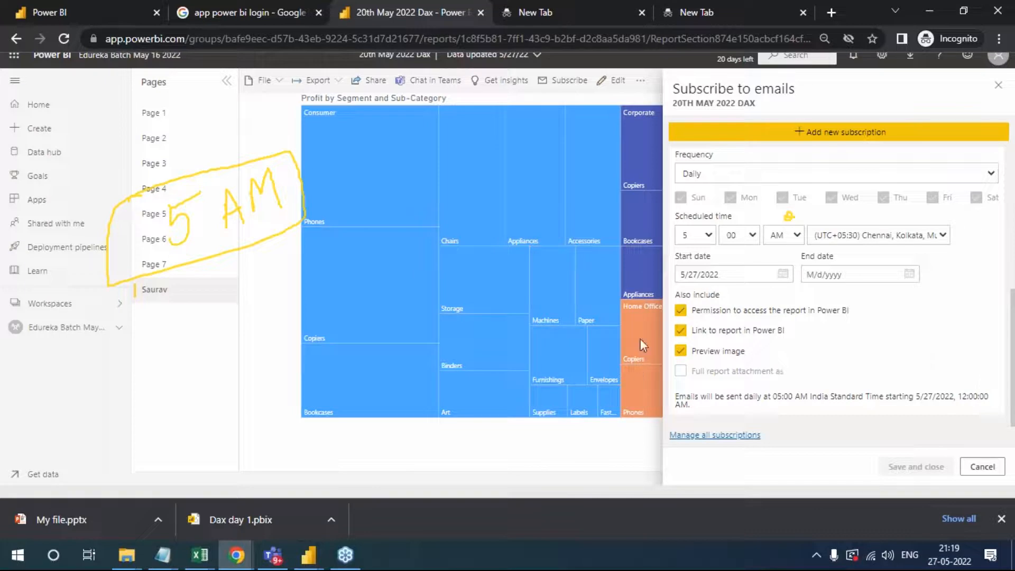
# - Review the subscription's recipients and frequency options, keep Daily, and cancel the subscription
pyautogui.scroll(4, 915, 177)
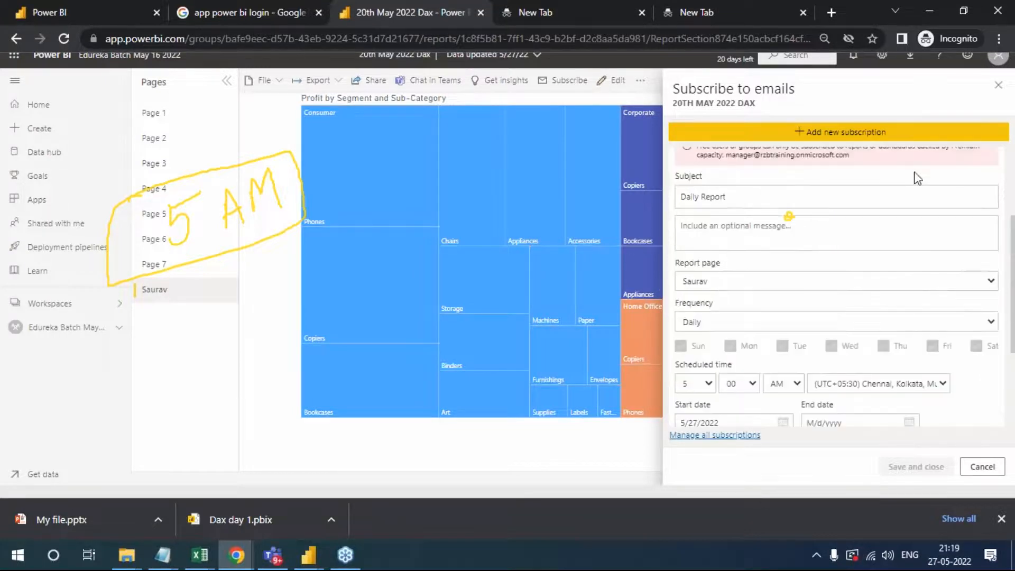
pyautogui.scroll(2, 895, 245)
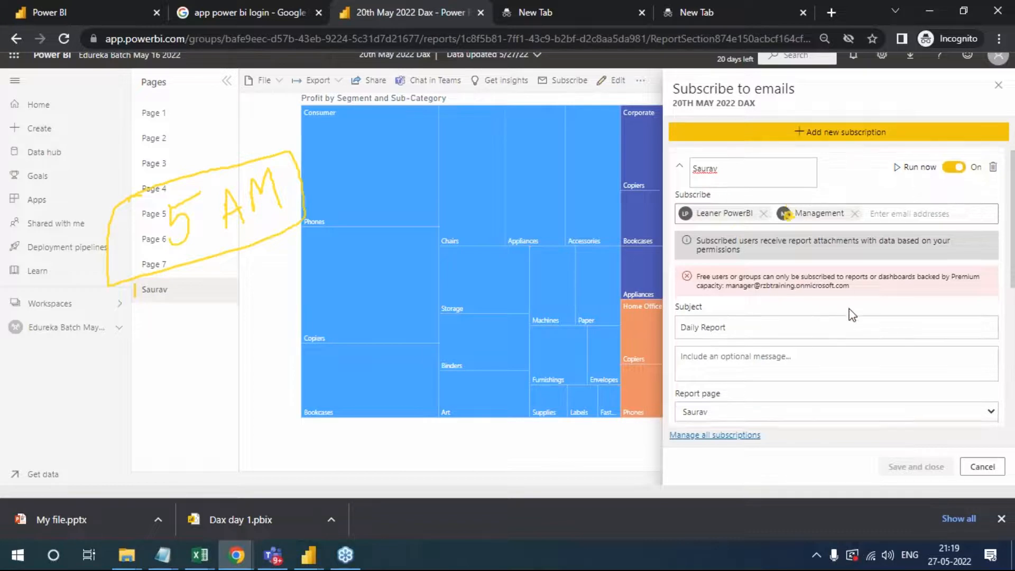
pyautogui.scroll(-4, 850, 315)
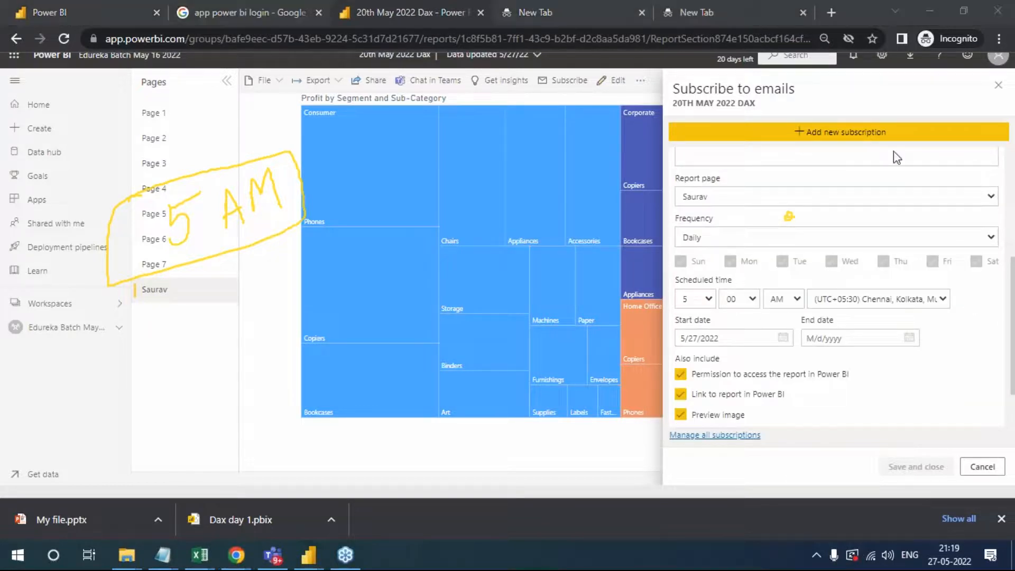
pyautogui.click(976, 239)
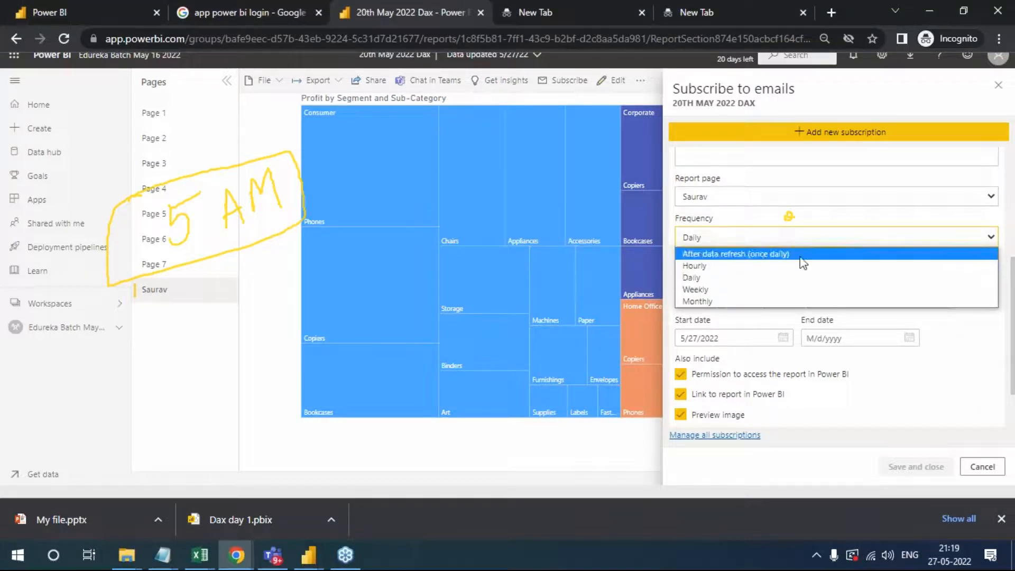
pyautogui.click(740, 280)
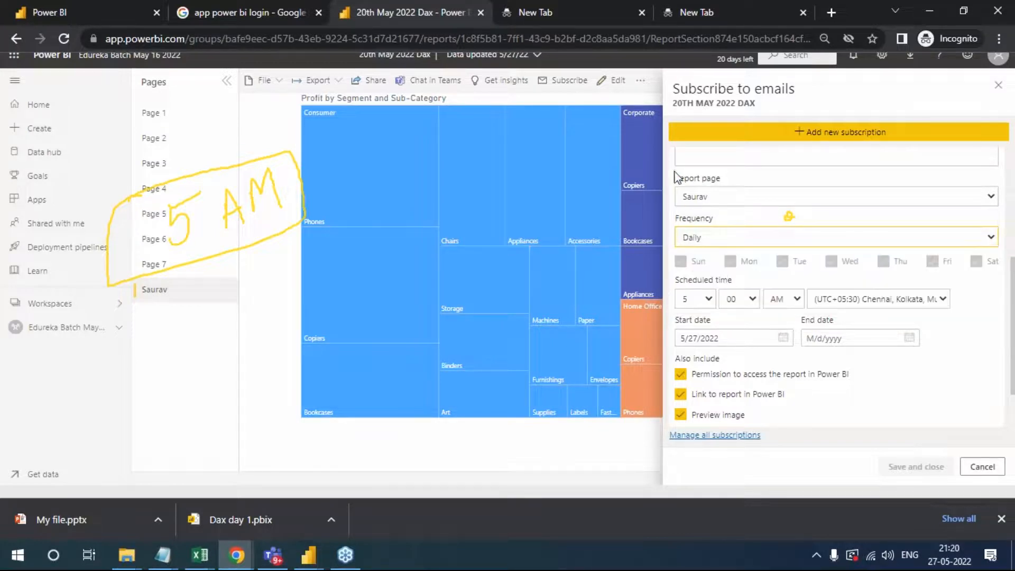
pyautogui.moveTo(671, 89); pyautogui.dragTo(751, 87)
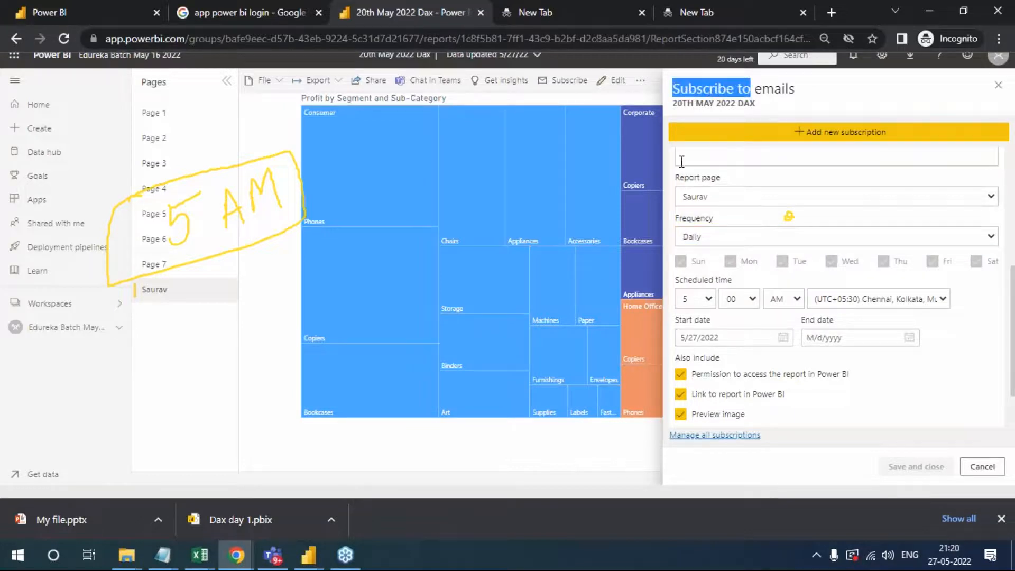
pyautogui.click(983, 466)
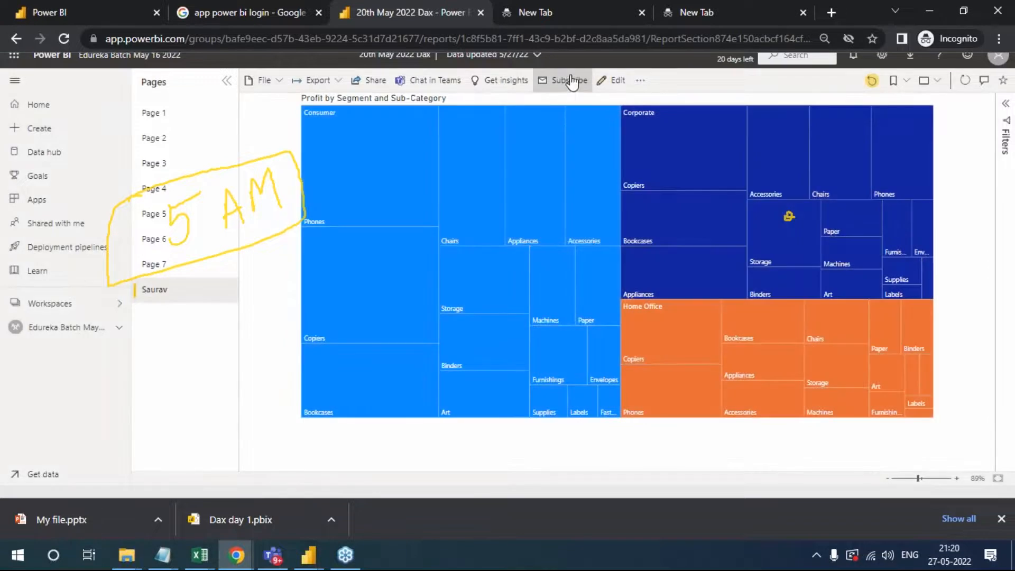
# - View the report's additional options and switch to the Training 25.03 report in Microsoft Teams
pyautogui.click(640, 81)
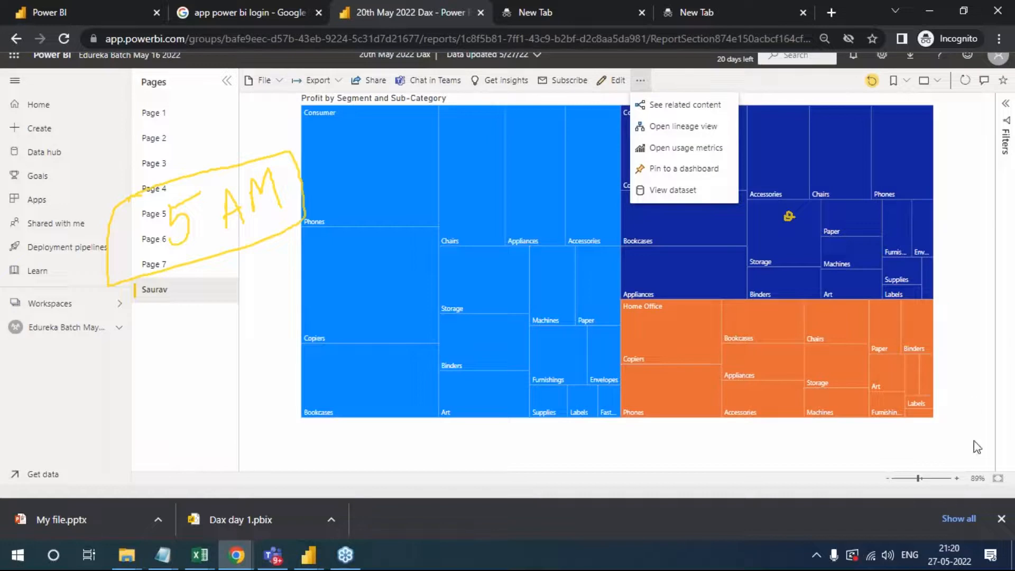
pyautogui.click(1004, 506)
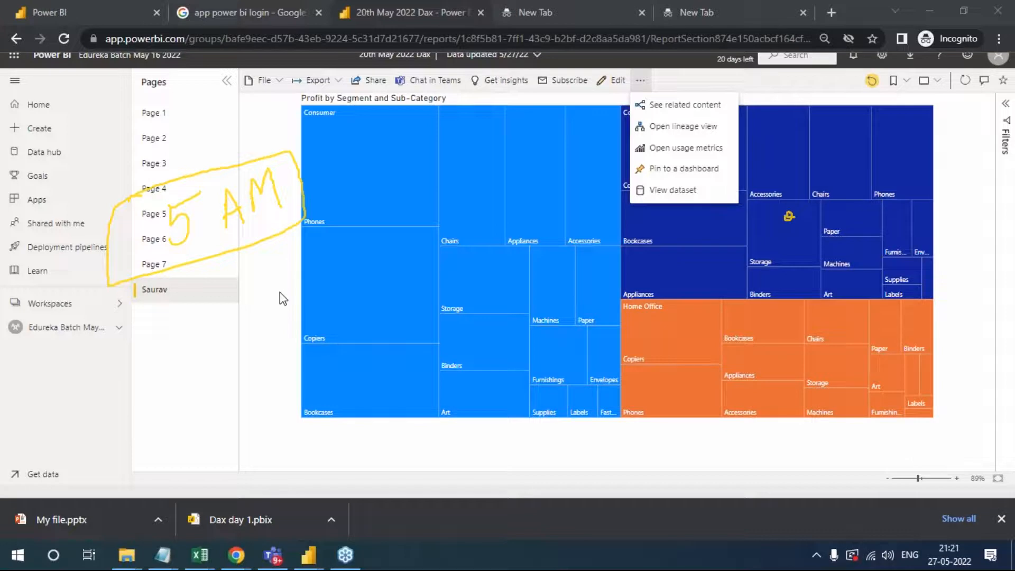
pyautogui.click(278, 561)
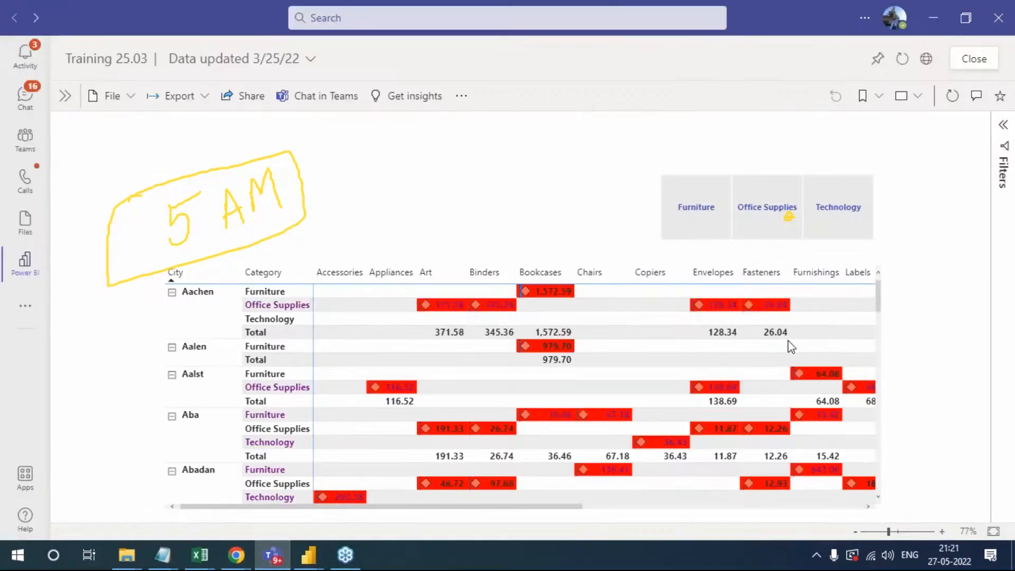
pyautogui.click(832, 432)
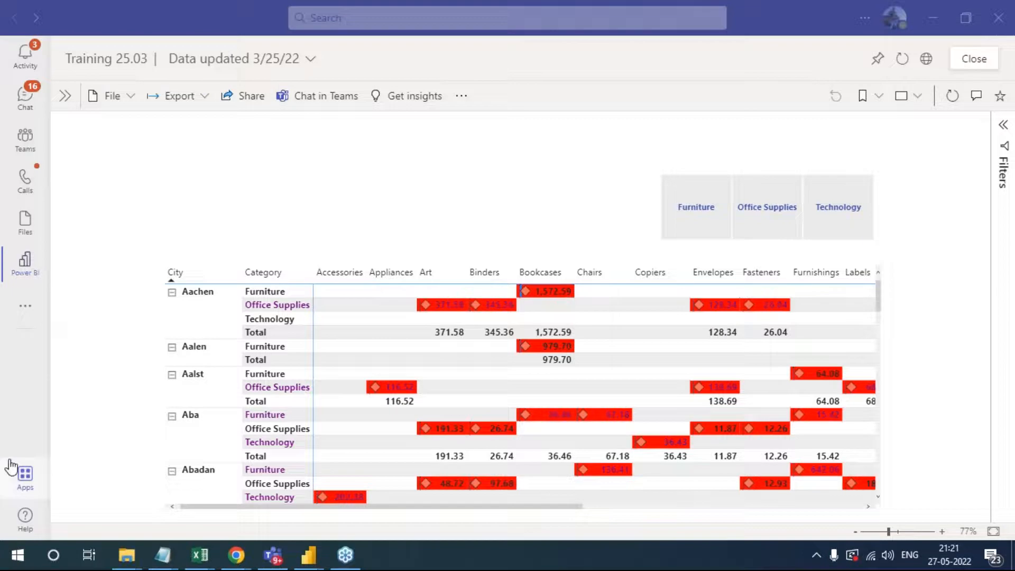
# - Search the Teams app store for power bi
pyautogui.click(19, 480)
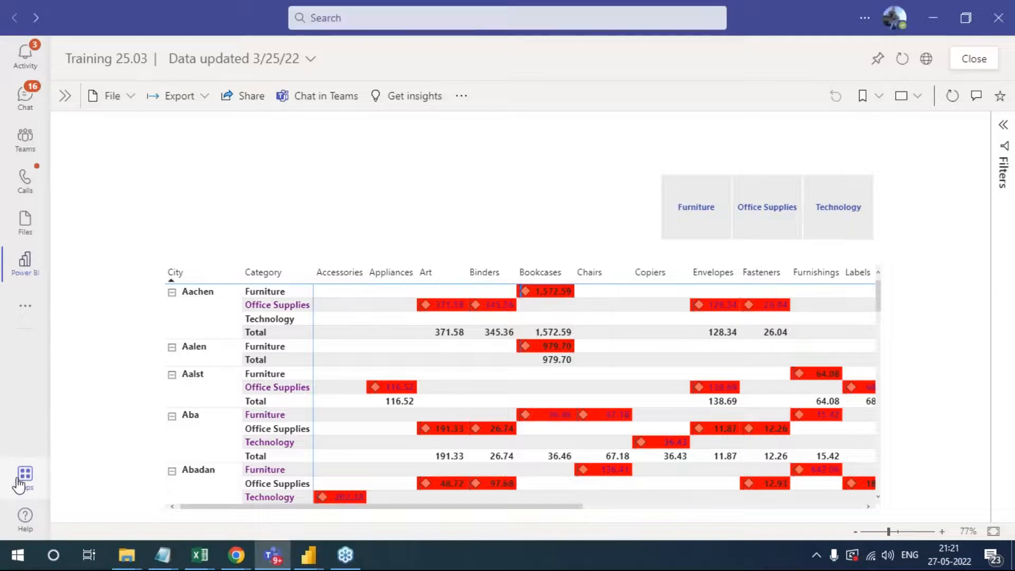
pyautogui.click(19, 481)
pyautogui.click(129, 94)
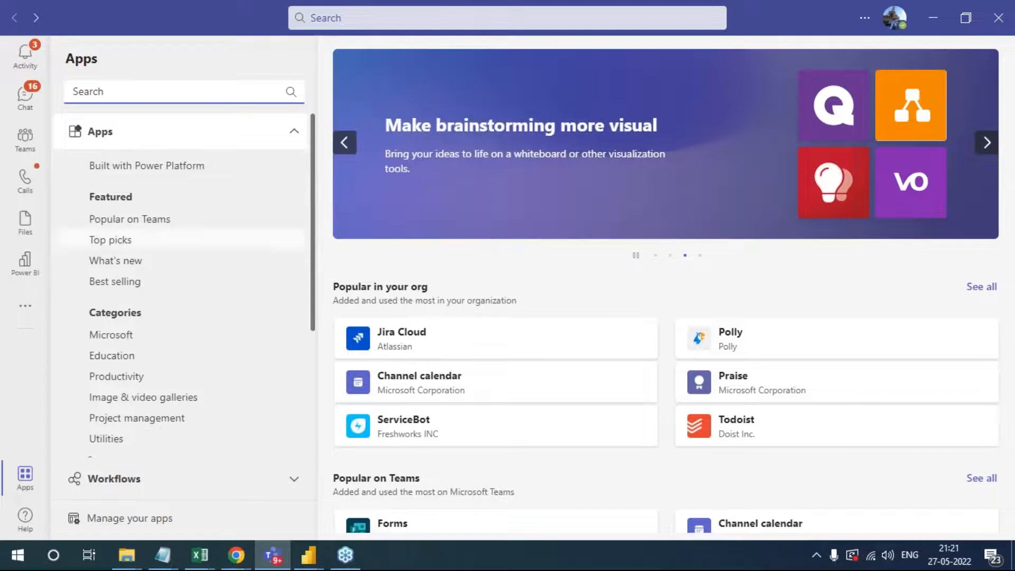
pyautogui.write('p')
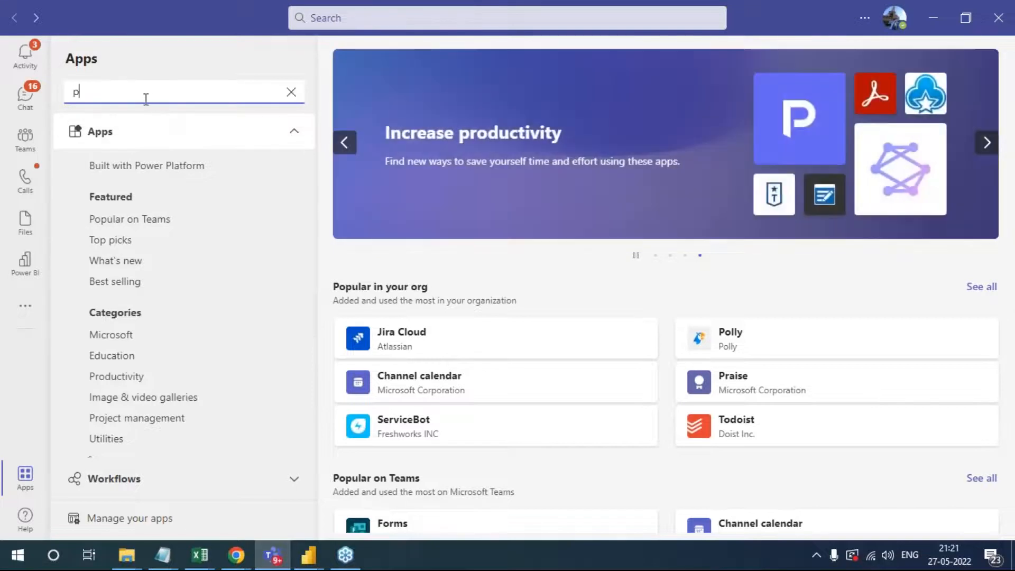
pyautogui.write('ower bi')
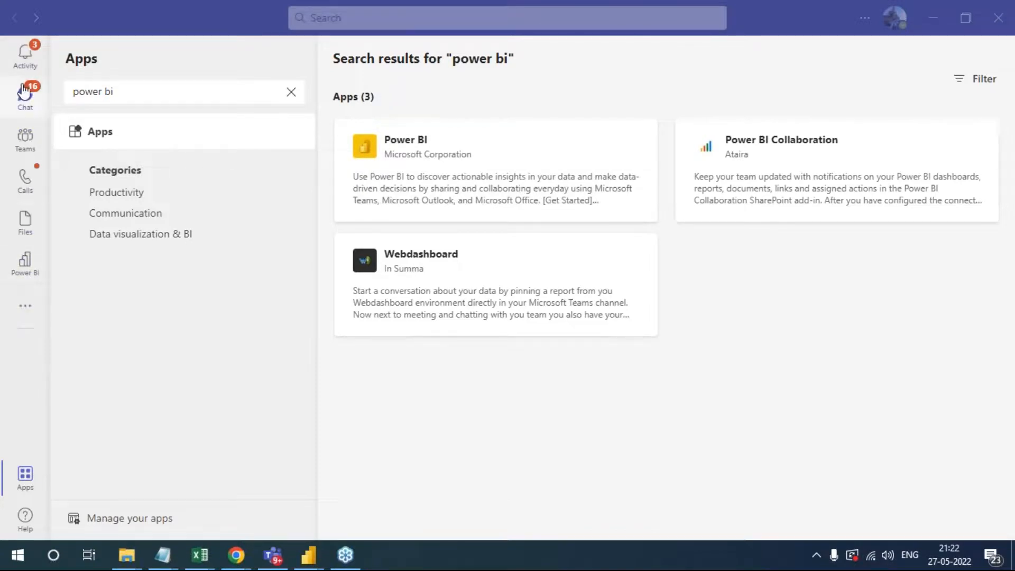
# - Open the Power BI app in Teams, and return to the Edureka Batch May 16 2022 workspace in Power BI Service
pyautogui.click(28, 275)
pyautogui.moveTo(241, 552)
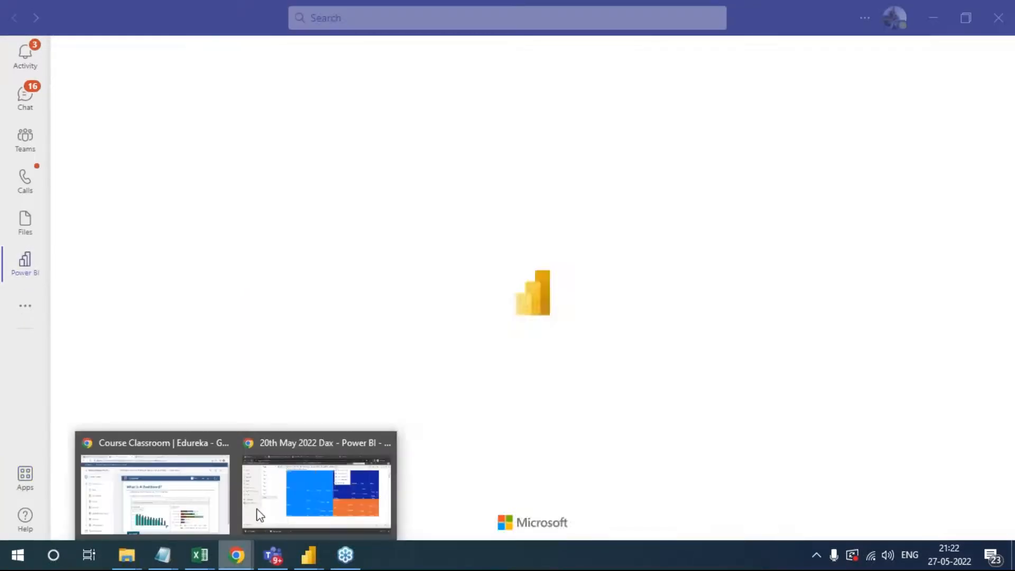
pyautogui.click(316, 491)
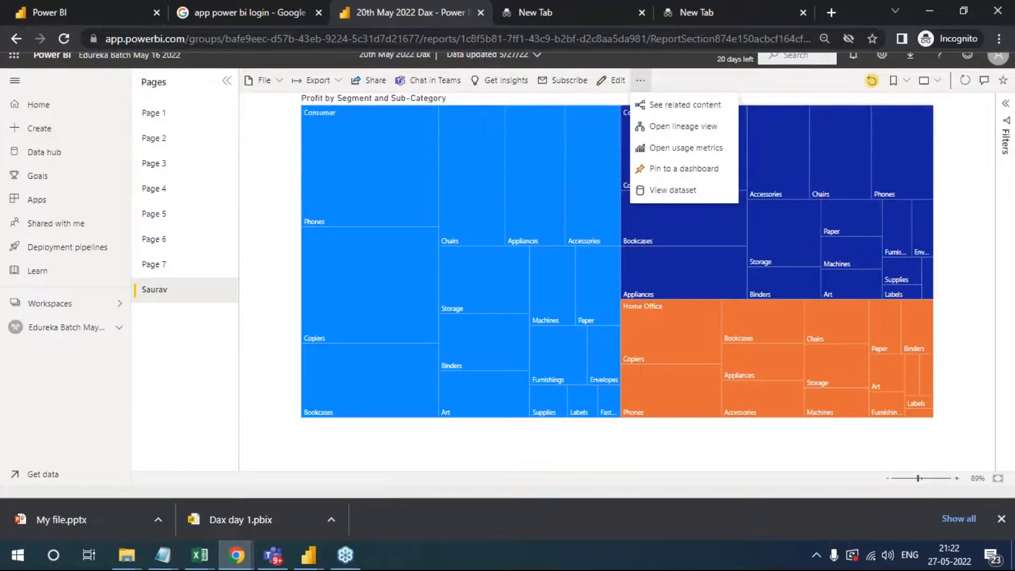
pyautogui.click(96, 7)
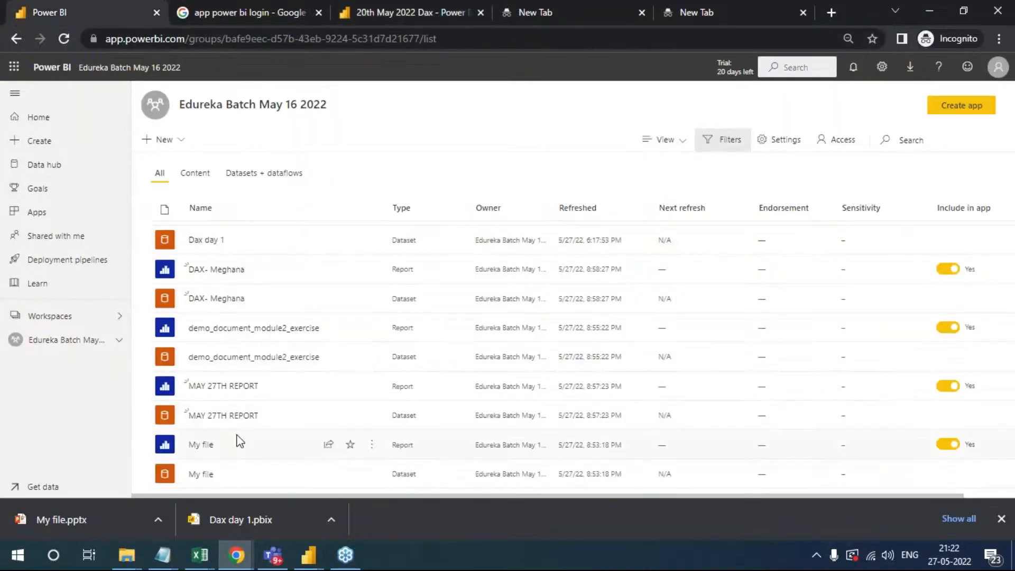
pyautogui.scroll(-2, 236, 440)
pyautogui.scroll(-2, 237, 440)
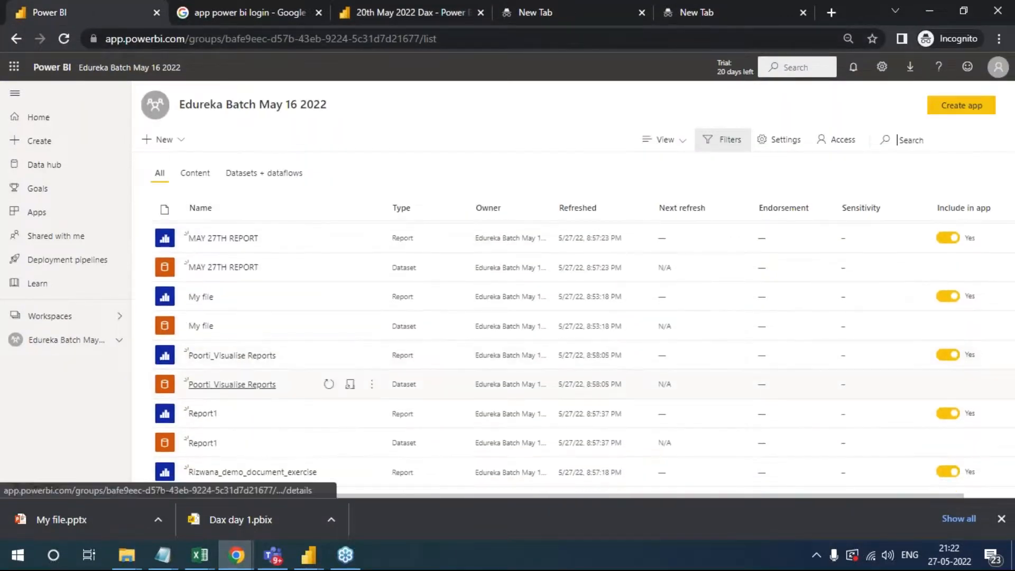
pyautogui.hotkey('alt', 'Tab')
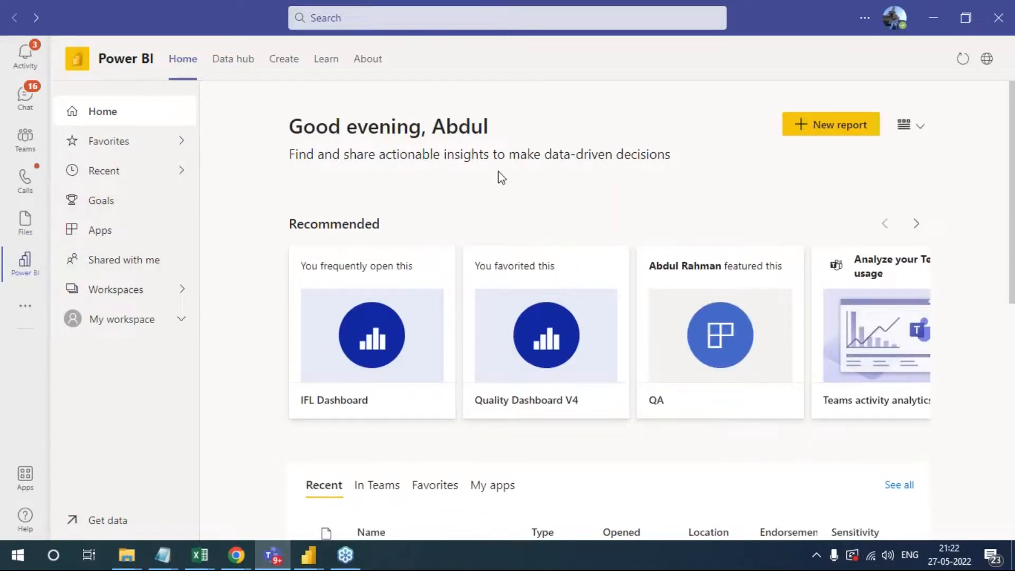
pyautogui.hotkey('alt', 'Tab')
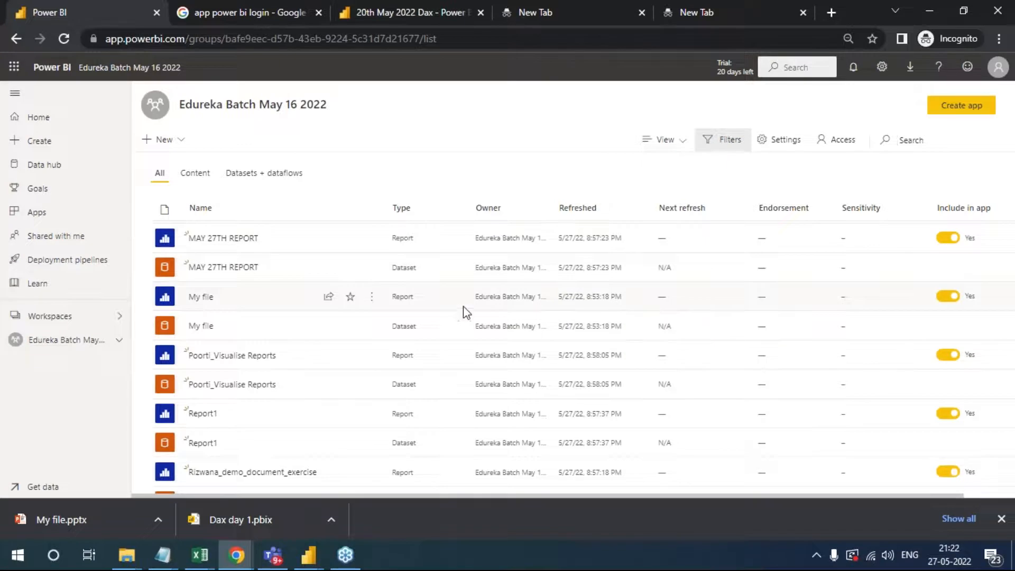
# - Switch to Microsoft Teams, open the Testing workspace in the Power BI app and view the Training 25.03 report
pyautogui.hotkey('alt', 'Tab')
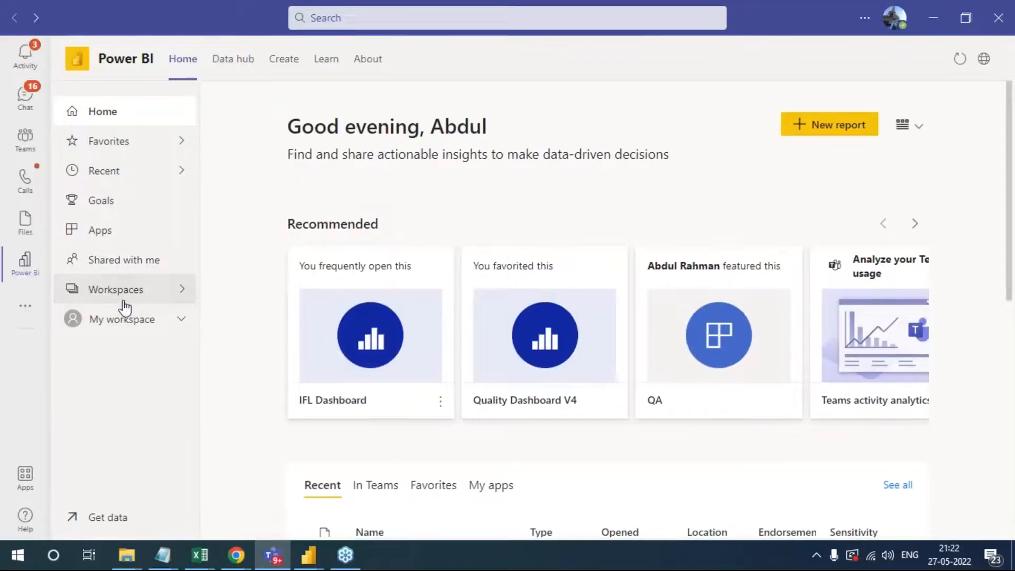
pyautogui.click(132, 289)
pyautogui.click(272, 343)
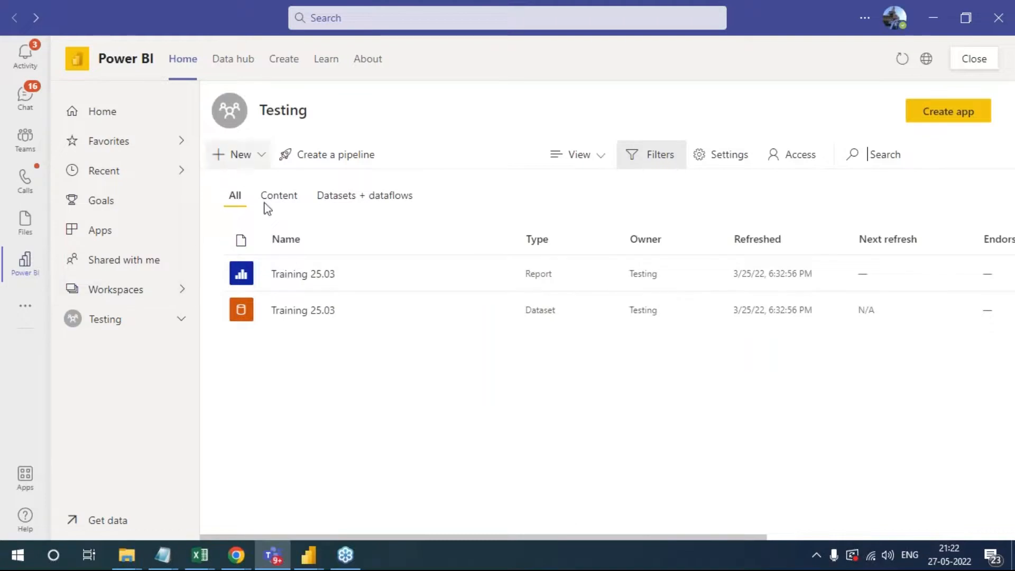
pyautogui.moveTo(348, 309)
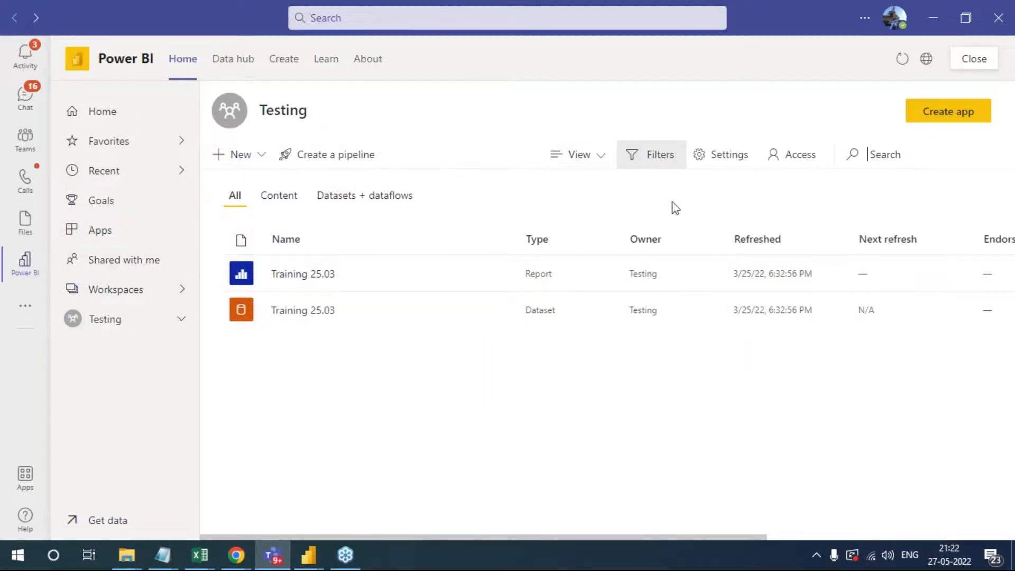
pyautogui.click(321, 286)
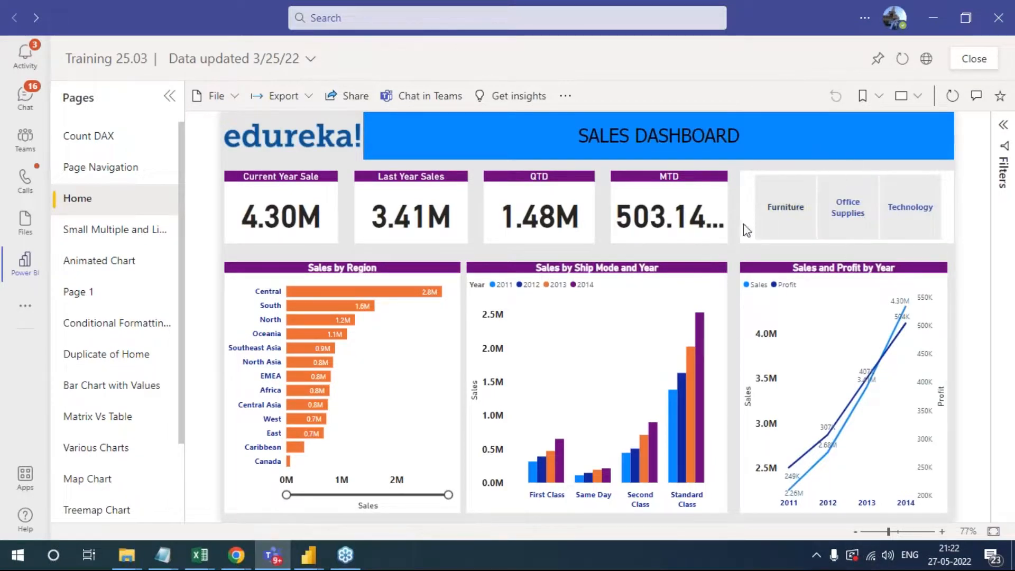
pyautogui.click(1002, 351)
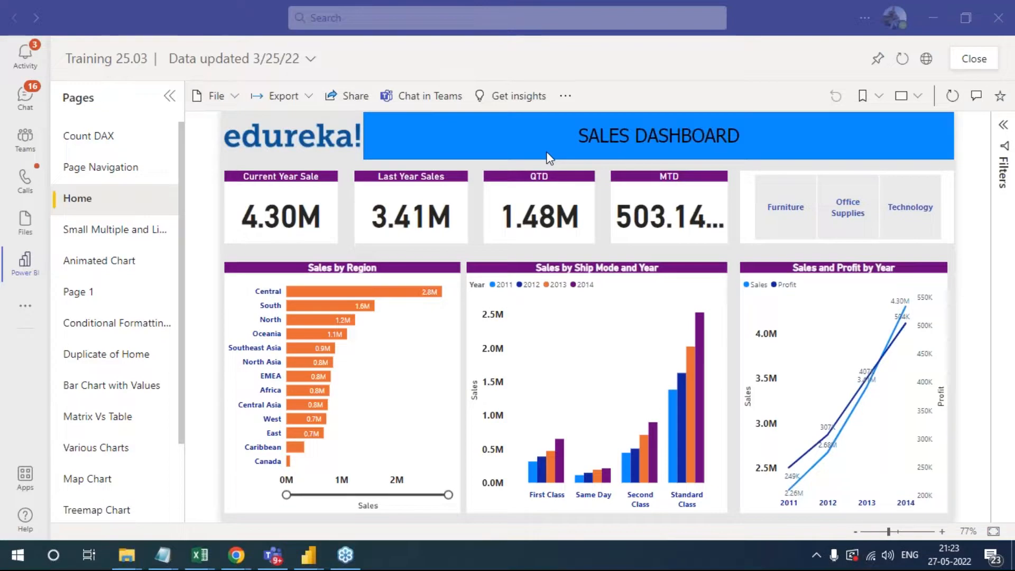
# - Open MAY 27TH REPORT in Power BI Service, filter it to 2013, check the Category filter and view Page 11
pyautogui.hotkey('alt', 'Tab')
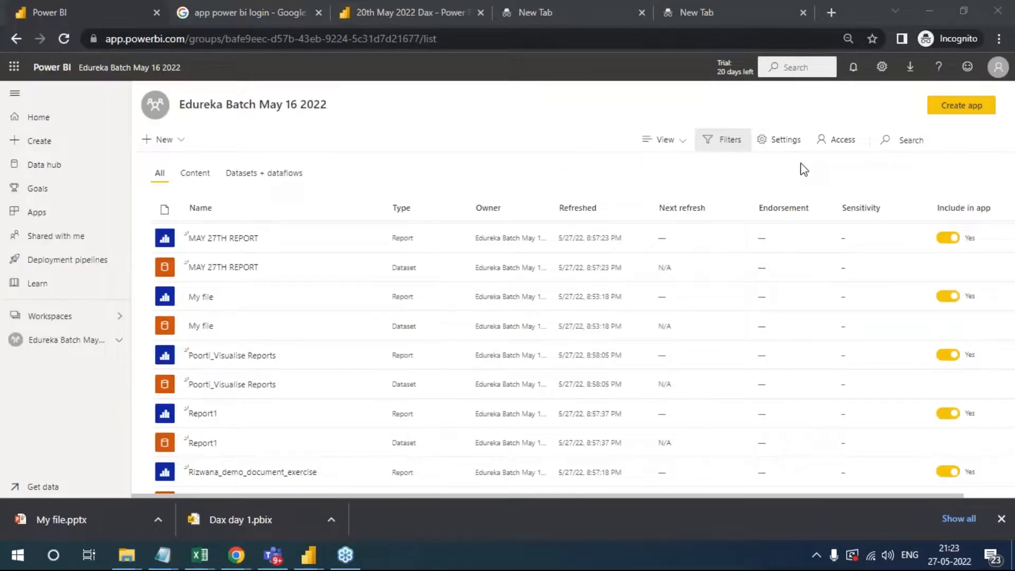
pyautogui.click(222, 239)
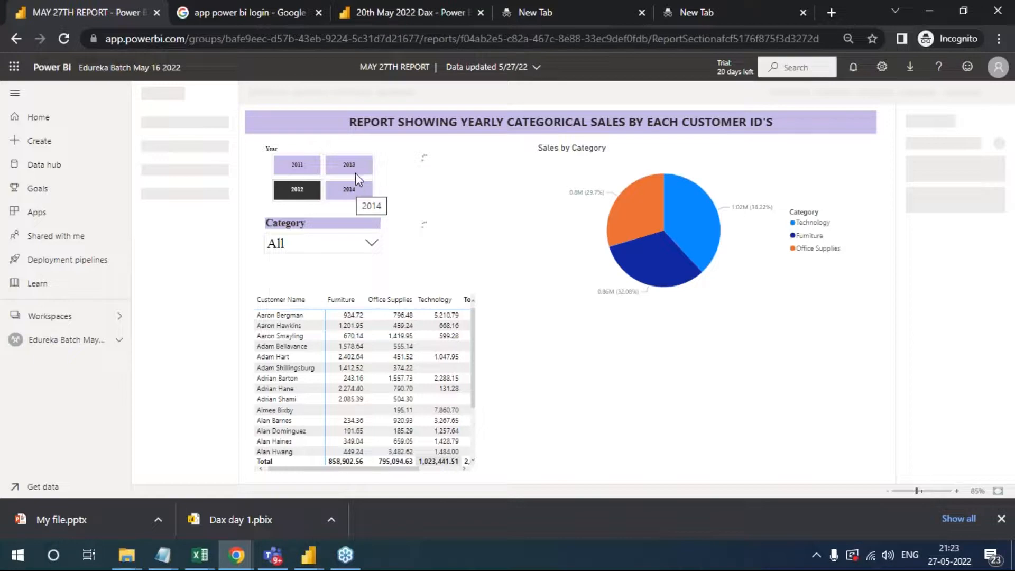
pyautogui.click(372, 244)
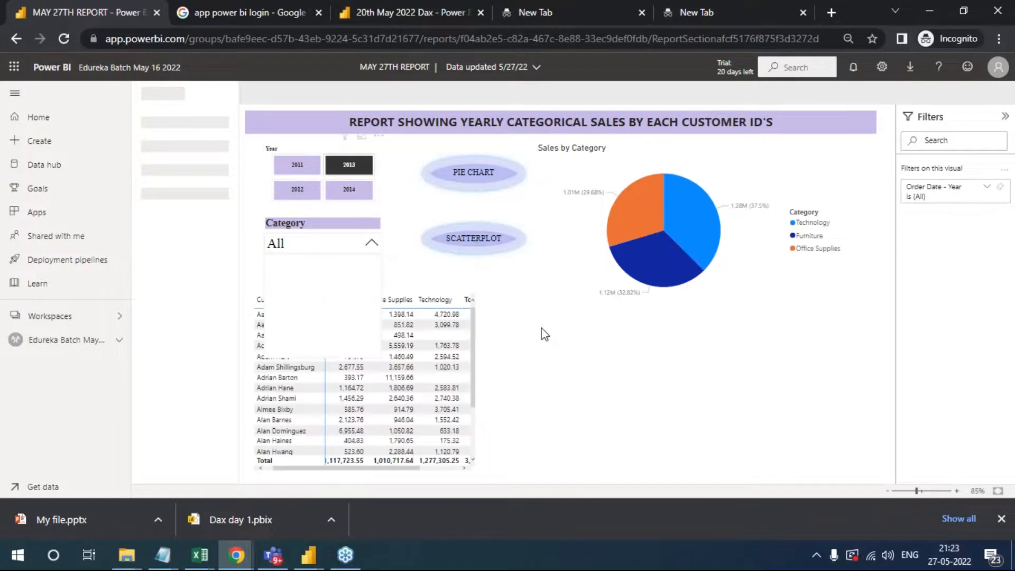
pyautogui.click(366, 252)
pyautogui.click(171, 379)
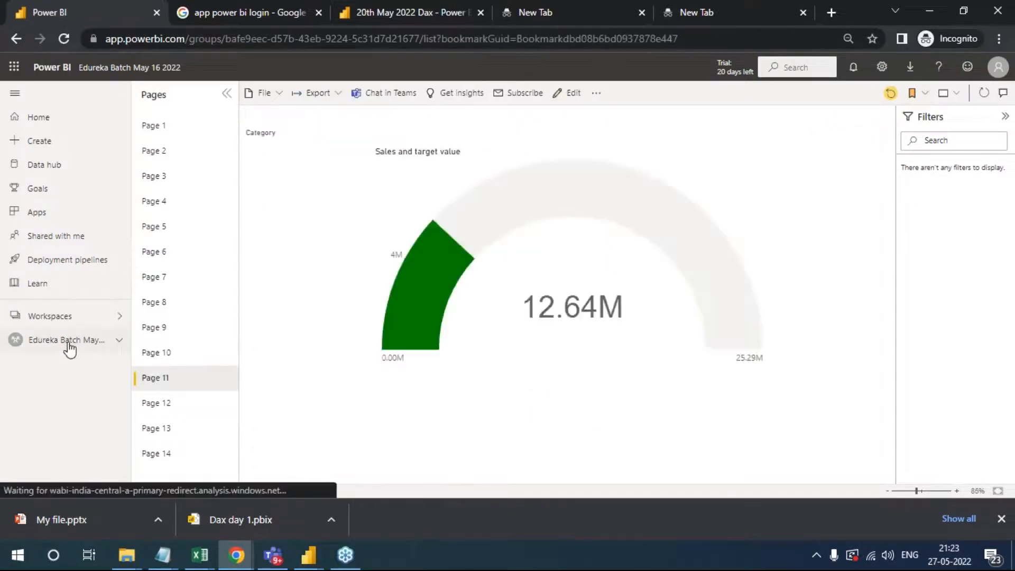
# - Return to the workspace, open the Visualizations report refreshed at 9:21:48 PM, and collapse and expand its page list
pyautogui.click(69, 341)
pyautogui.scroll(-2, 290, 358)
pyautogui.scroll(-10, 297, 390)
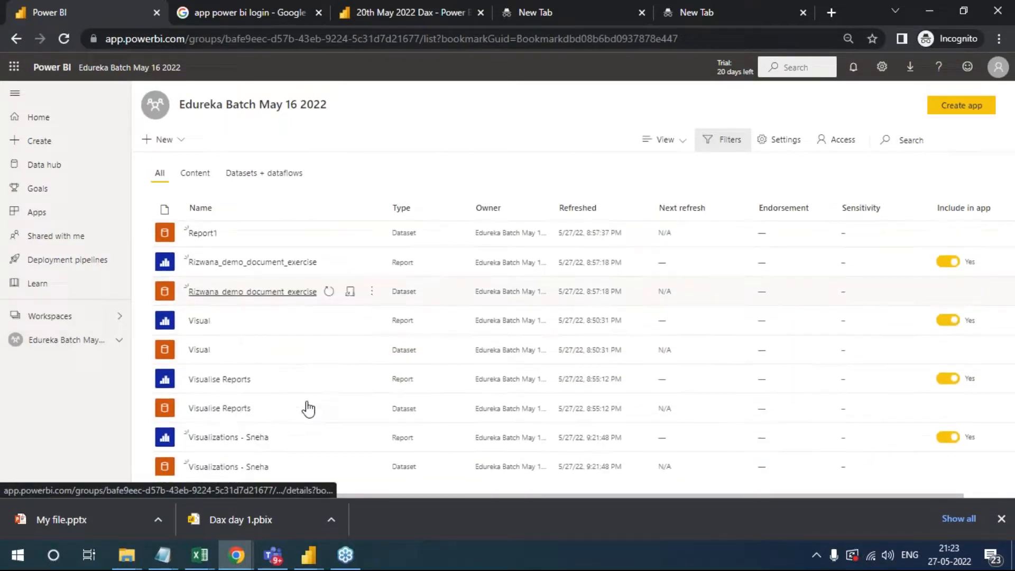
pyautogui.click(211, 440)
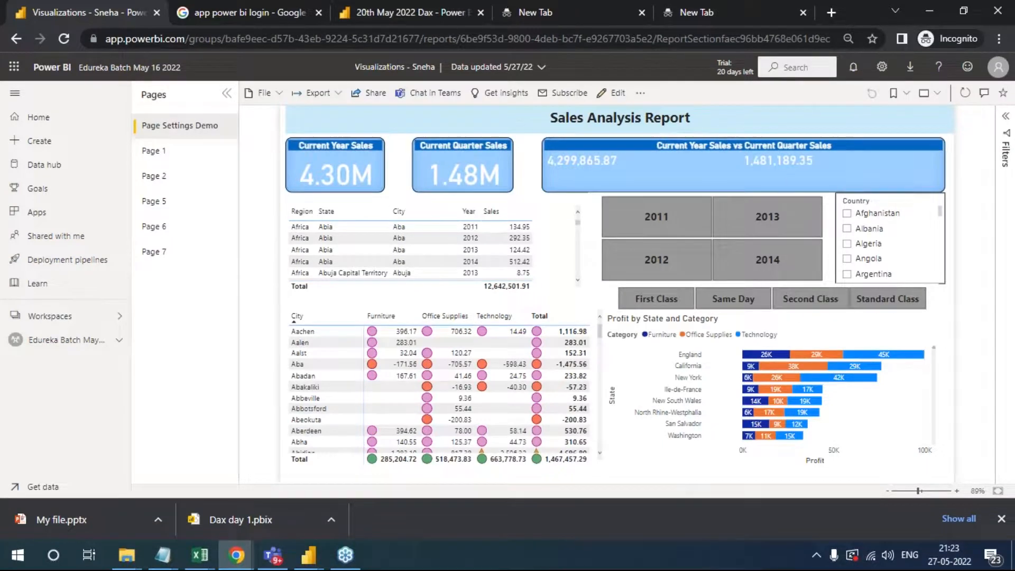
pyautogui.click(226, 93)
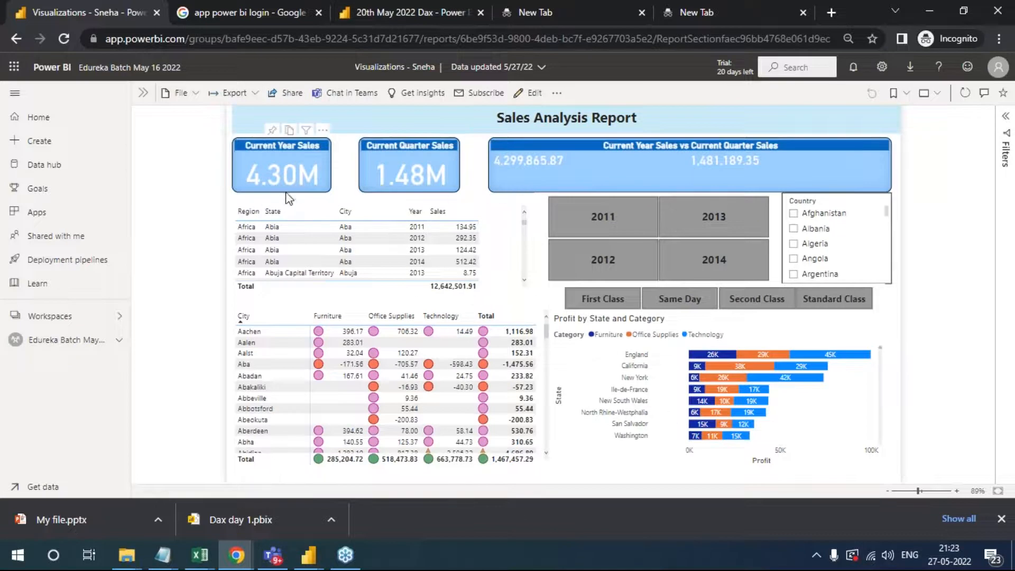
pyautogui.click(143, 93)
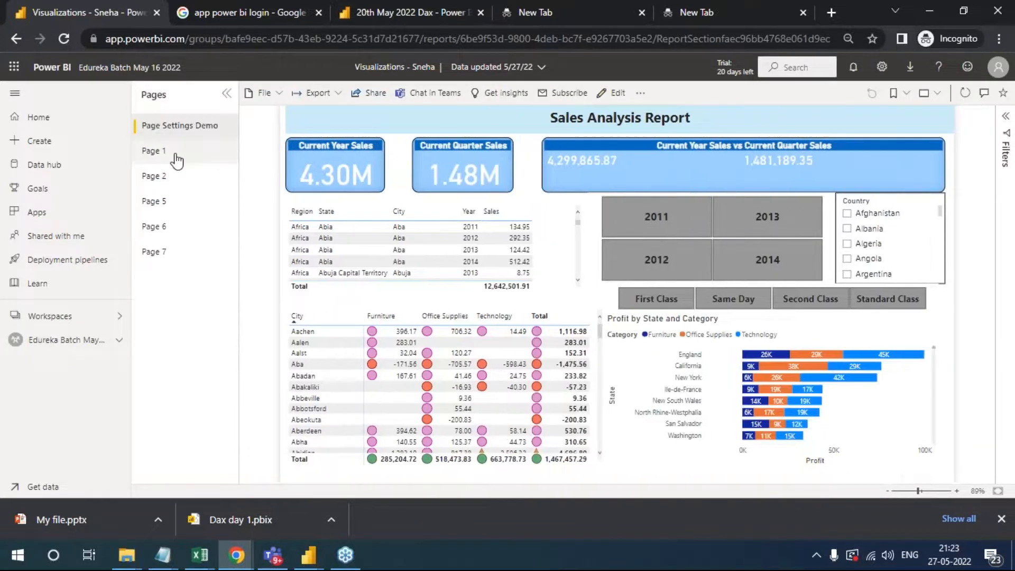
# - View Page 1 and Page 2 of the report, and filter Page 2 by 2011, 2012, 2013 and 2014 in turn
pyautogui.click(176, 154)
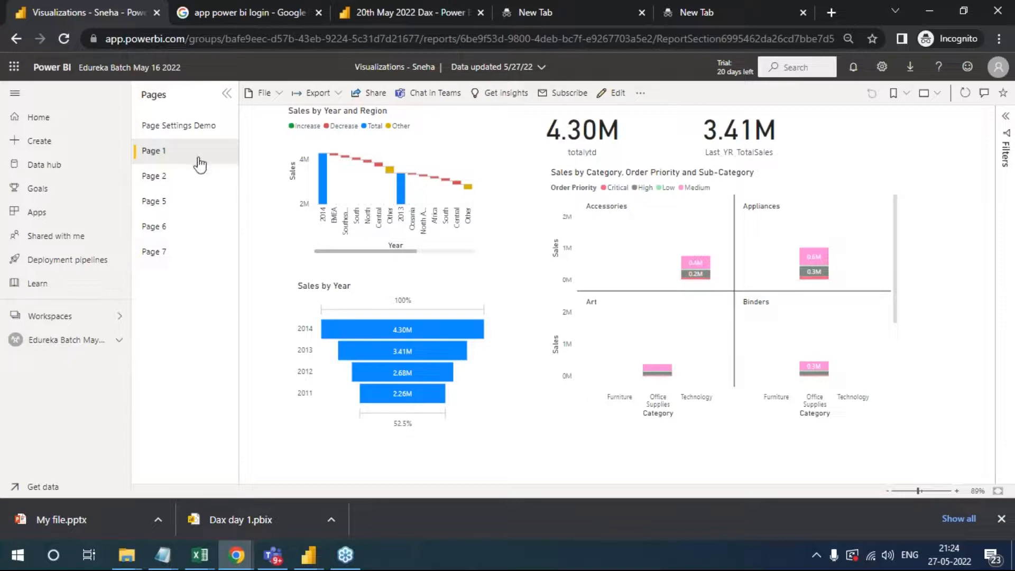
pyautogui.click(191, 178)
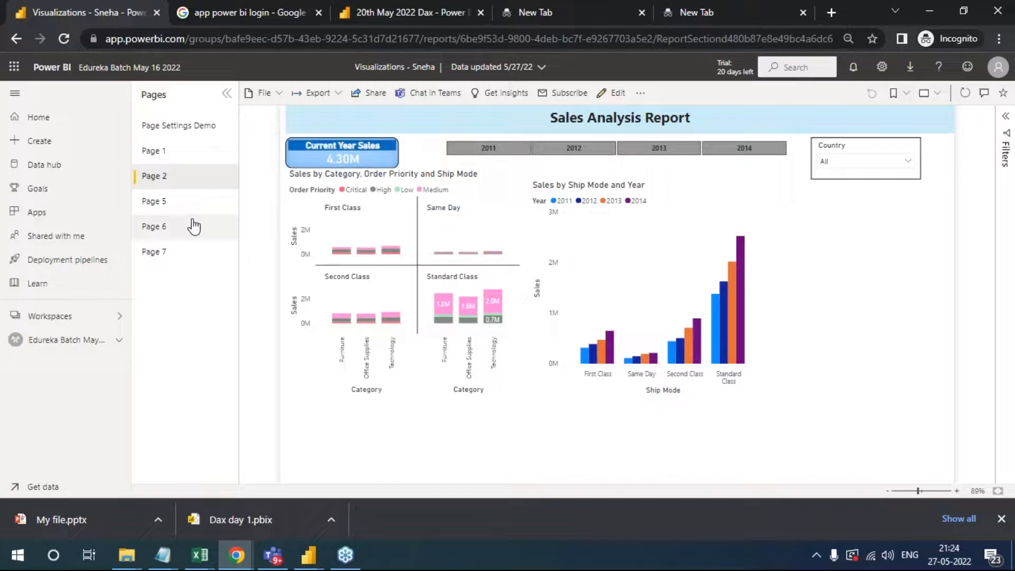
pyautogui.click(491, 149)
pyautogui.click(573, 154)
pyautogui.click(648, 153)
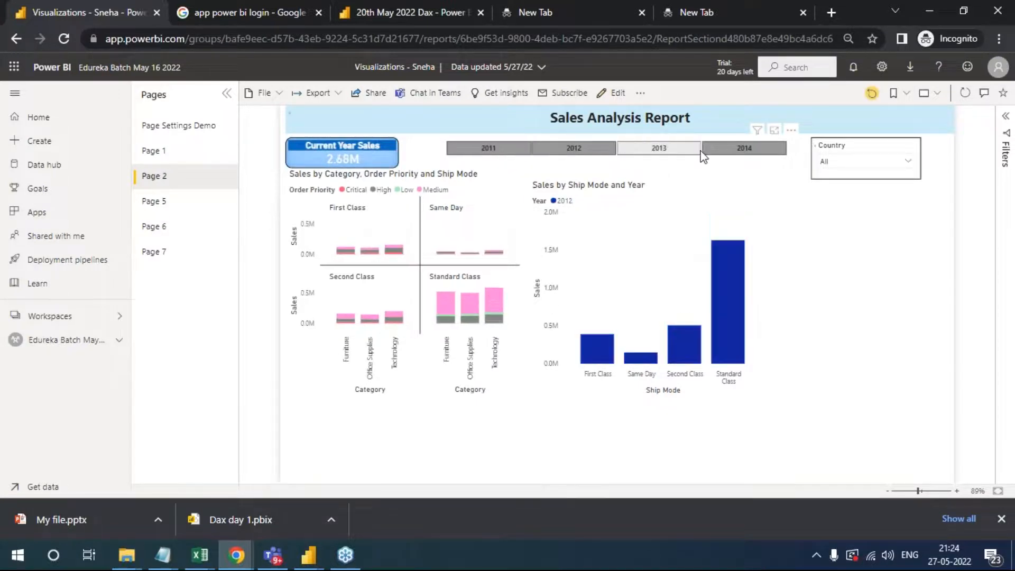
pyautogui.click(735, 151)
# - View Page 5, and try the Show Bar Chart and Show Line Chart options on Page 6
pyautogui.click(199, 207)
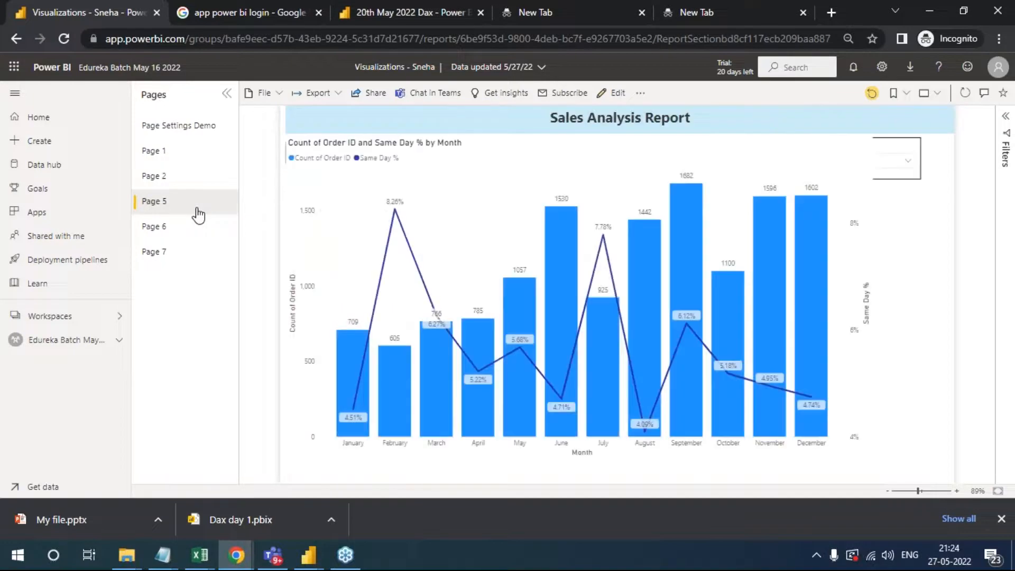
pyautogui.click(187, 232)
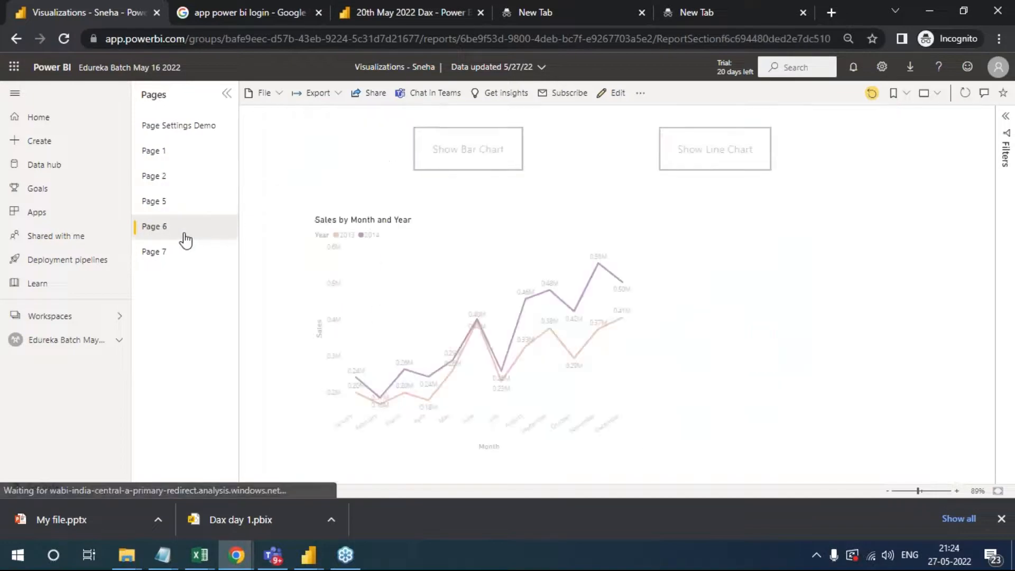
pyautogui.click(503, 152)
pyautogui.click(693, 149)
# - Play the yearly animation of the Sales and Profit by Category, Segment and Year chart on Page 7, and return to the workspace
pyautogui.click(147, 251)
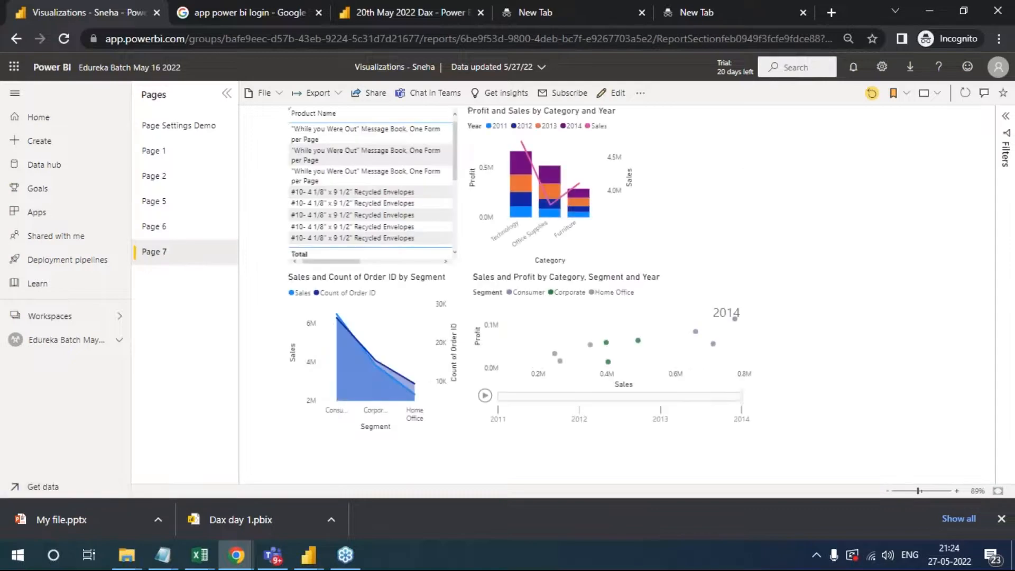
pyautogui.click(485, 396)
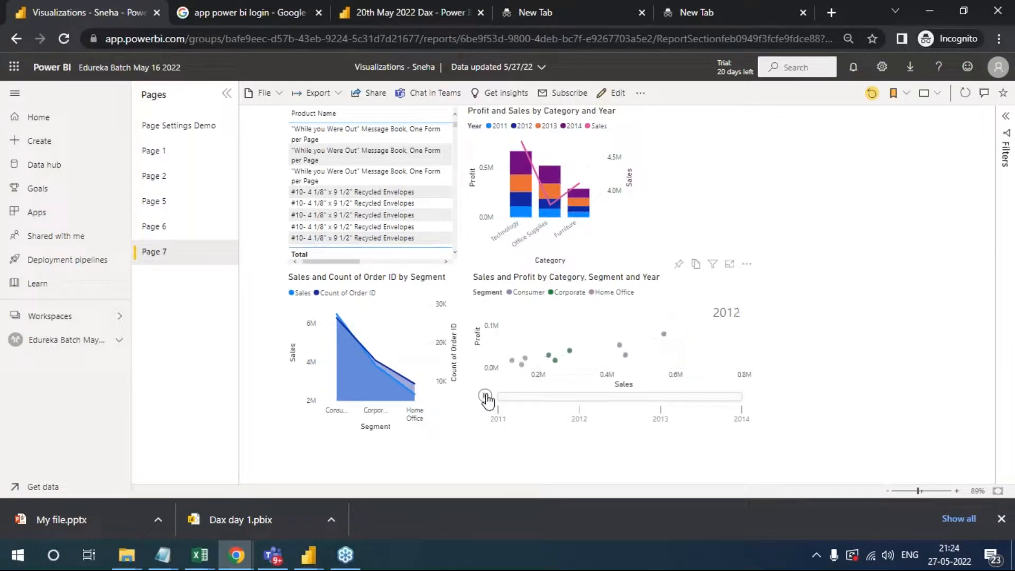
pyautogui.click(59, 343)
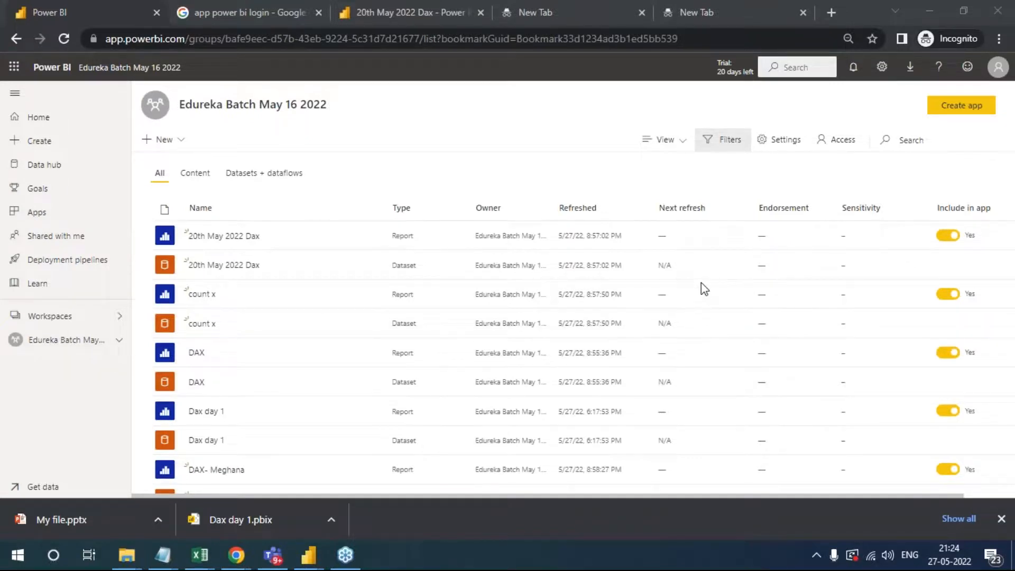
# - Open the 20th May 2022 Dax report, review its export and file options, and return to the workspace
pyautogui.hotkey('alt', 'Tab')
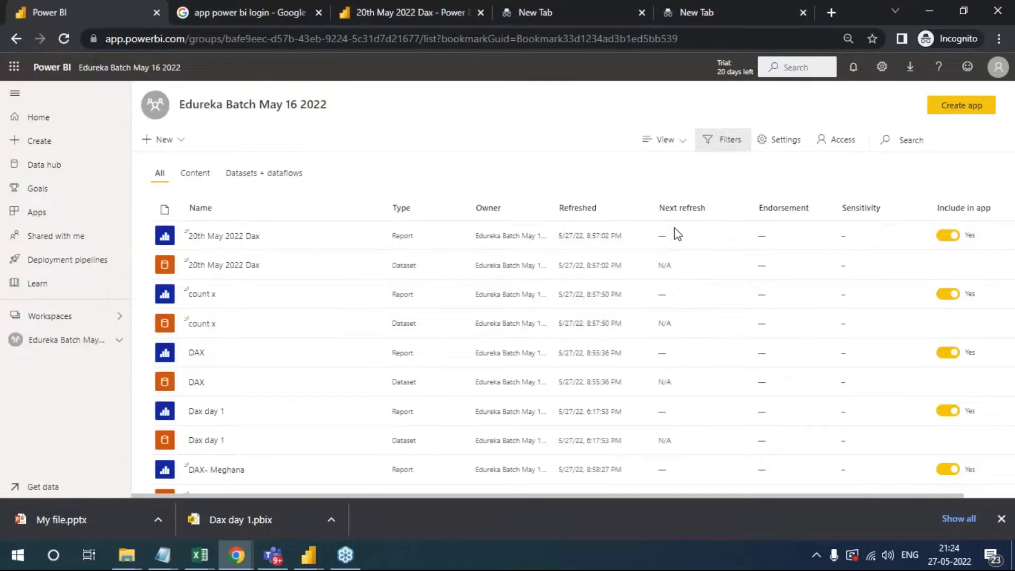
pyautogui.click(227, 235)
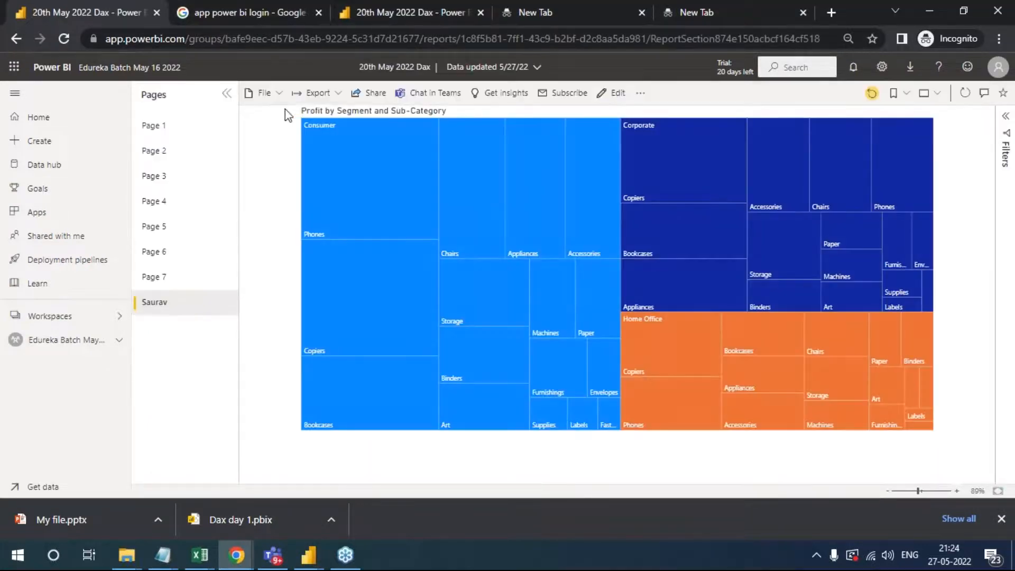
pyautogui.click(328, 93)
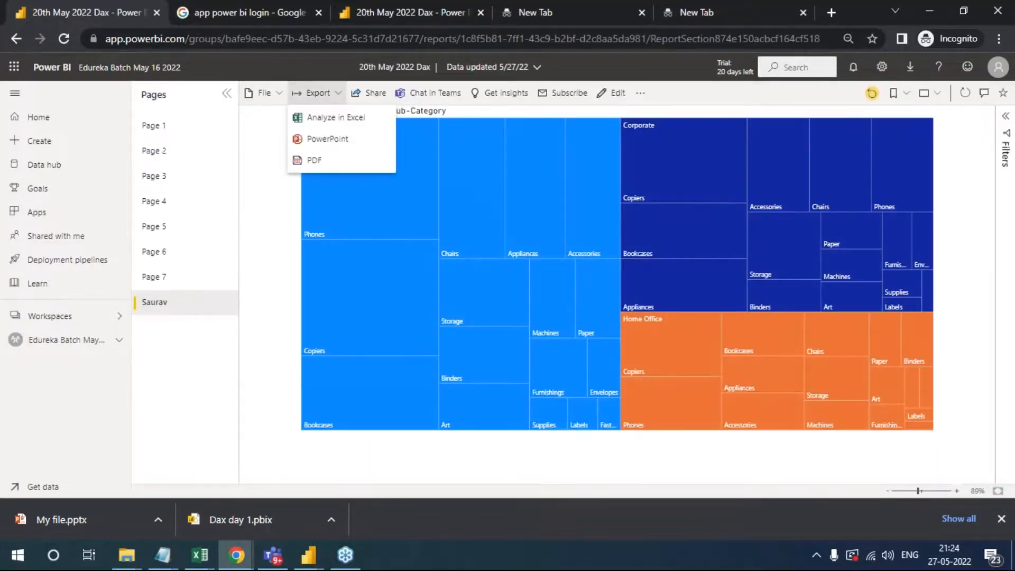
pyautogui.click(279, 94)
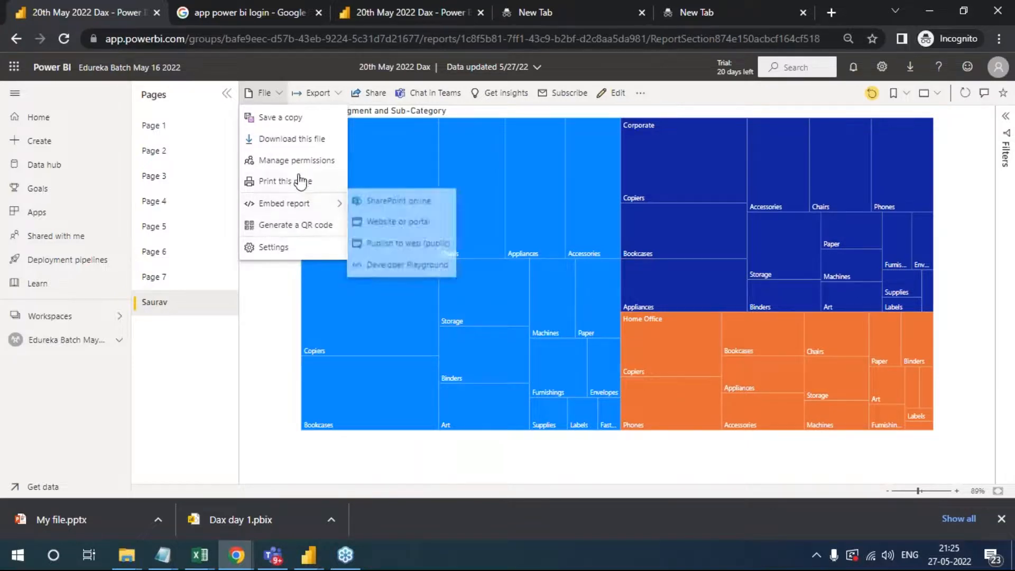
pyautogui.click(1008, 377)
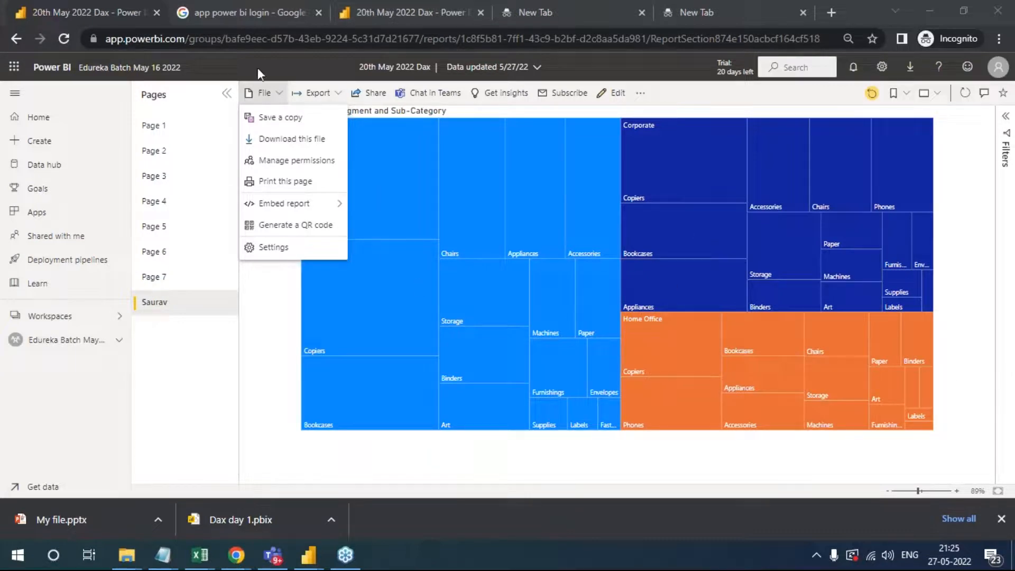
pyautogui.click(183, 377)
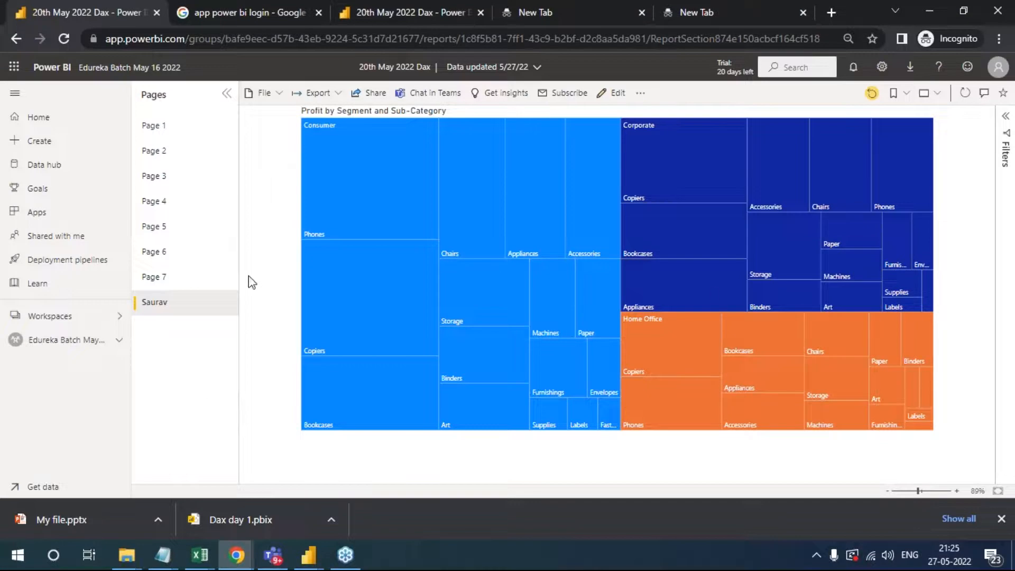
pyautogui.click(1009, 357)
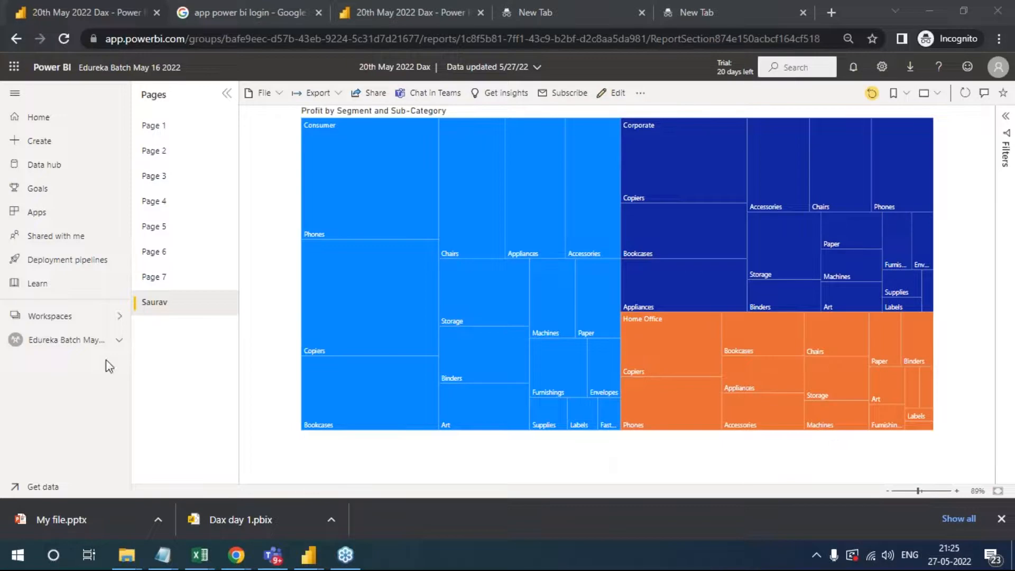
pyautogui.click(53, 339)
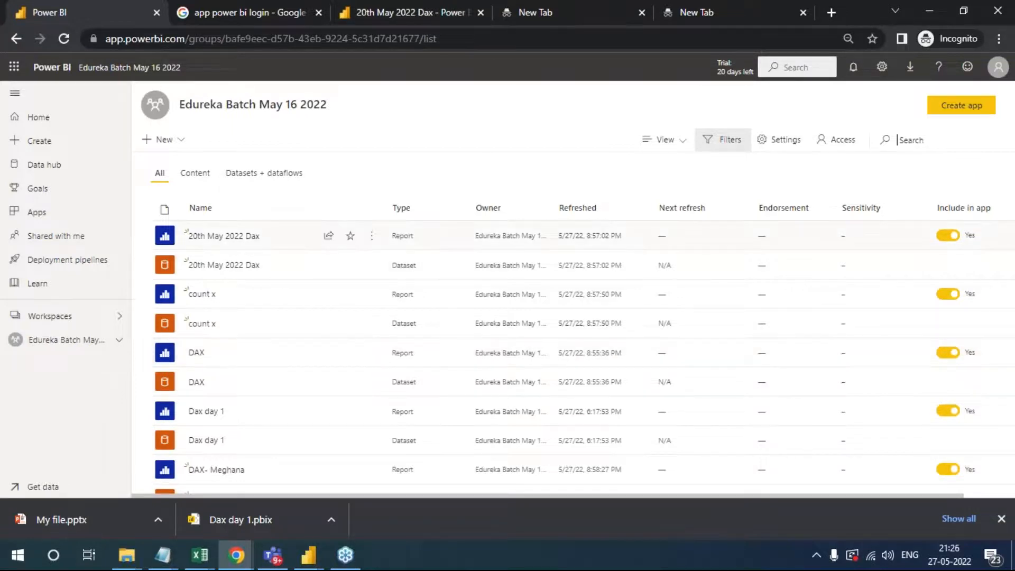
# - Handwrite the annotations Finan, Sales and Man pow, plus a fourth one for suppliers, down the middle of the workspace list
pyautogui.click(1002, 323)
pyautogui.moveTo(409, 103)
pyautogui.mouseDown()
pyautogui.moveTo(415, 164)
pyautogui.moveTo(423, 101)
pyautogui.mouseUp()
pyautogui.moveTo(402, 142)
pyautogui.mouseDown()
pyautogui.moveTo(431, 124)
pyautogui.moveTo(442, 153)
pyautogui.moveTo(450, 112)
pyautogui.moveTo(466, 156)
pyautogui.moveTo(537, 127)
pyautogui.mouseUp()
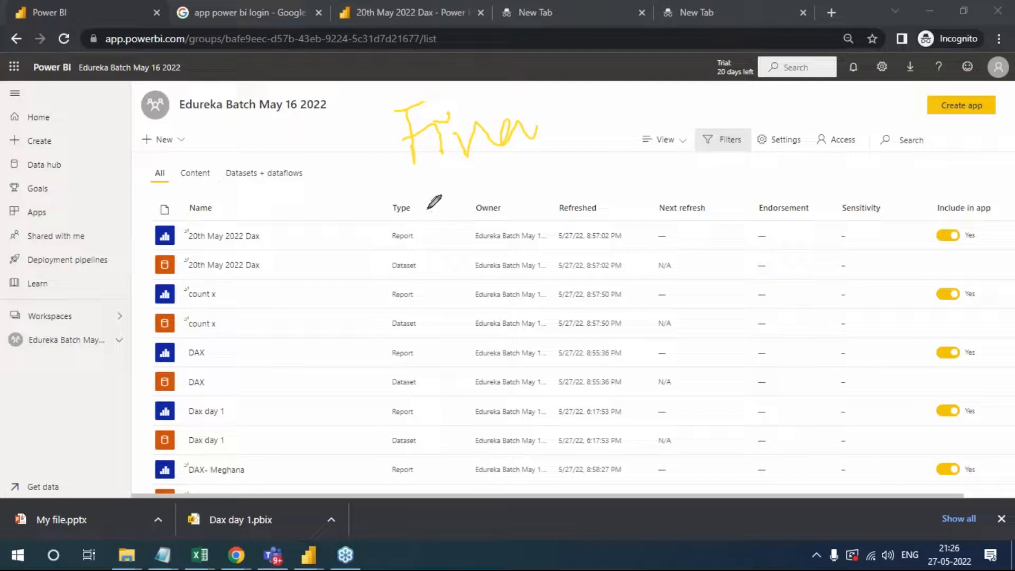
pyautogui.moveTo(434, 197)
pyautogui.mouseDown()
pyautogui.moveTo(436, 219)
pyautogui.moveTo(467, 212)
pyautogui.moveTo(484, 178)
pyautogui.moveTo(553, 178)
pyautogui.moveTo(555, 212)
pyautogui.mouseUp()
pyautogui.moveTo(453, 284); pyautogui.dragTo(462, 335)
pyautogui.moveTo(485, 284); pyautogui.dragTo(497, 324)
pyautogui.moveTo(458, 285); pyautogui.dragTo(513, 290)
pyautogui.moveTo(600, 246)
pyautogui.mouseDown()
pyautogui.moveTo(603, 312)
pyautogui.moveTo(608, 245)
pyautogui.moveTo(651, 262)
pyautogui.moveTo(693, 255)
pyautogui.moveTo(705, 222)
pyautogui.mouseUp()
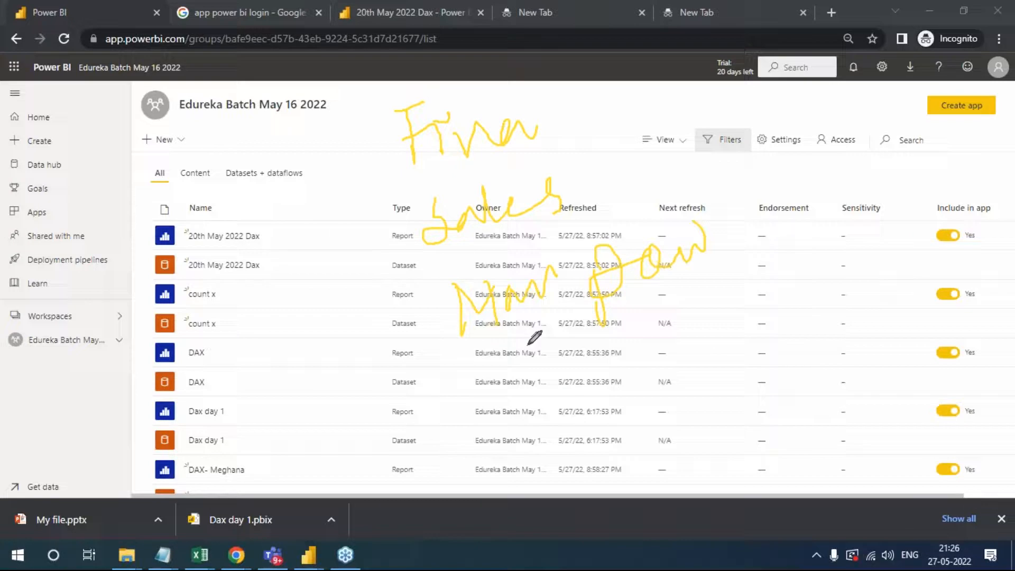
pyautogui.moveTo(482, 396)
pyautogui.mouseDown()
pyautogui.moveTo(495, 415)
pyautogui.moveTo(578, 376)
pyautogui.moveTo(643, 364)
pyautogui.moveTo(652, 334)
pyautogui.moveTo(675, 357)
pyautogui.moveTo(708, 342)
pyautogui.mouseUp()
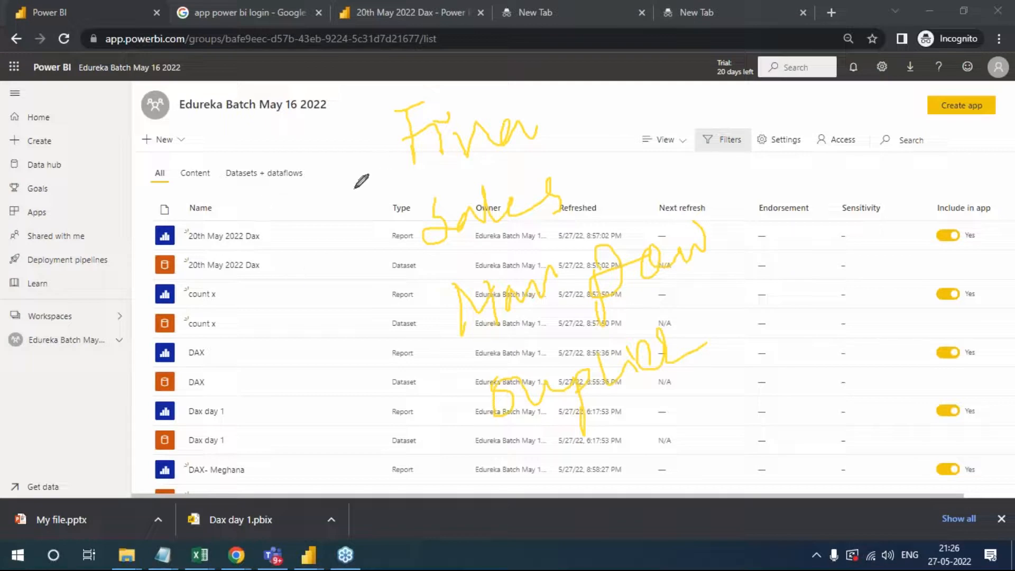
# - Connect the four business area annotations with a zigzag line, bracket the reports with a curly brace, and clear all annotations
pyautogui.moveTo(395, 152)
pyautogui.mouseDown()
pyautogui.moveTo(423, 244)
pyautogui.moveTo(330, 344)
pyautogui.moveTo(478, 428)
pyautogui.mouseUp()
pyautogui.moveTo(290, 214)
pyautogui.mouseDown()
pyautogui.moveTo(292, 342)
pyautogui.moveTo(359, 428)
pyautogui.mouseUp()
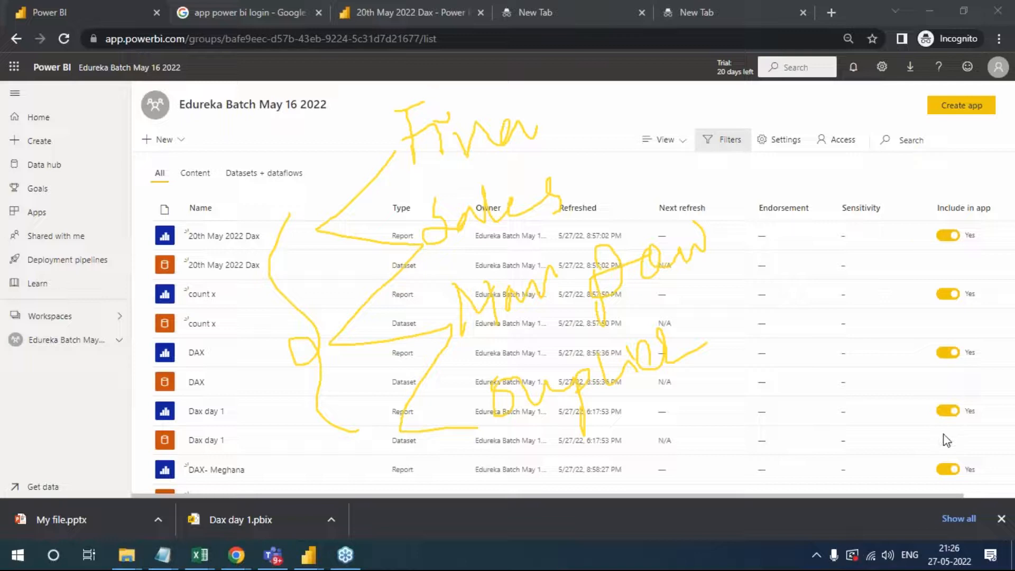
pyautogui.click(944, 435)
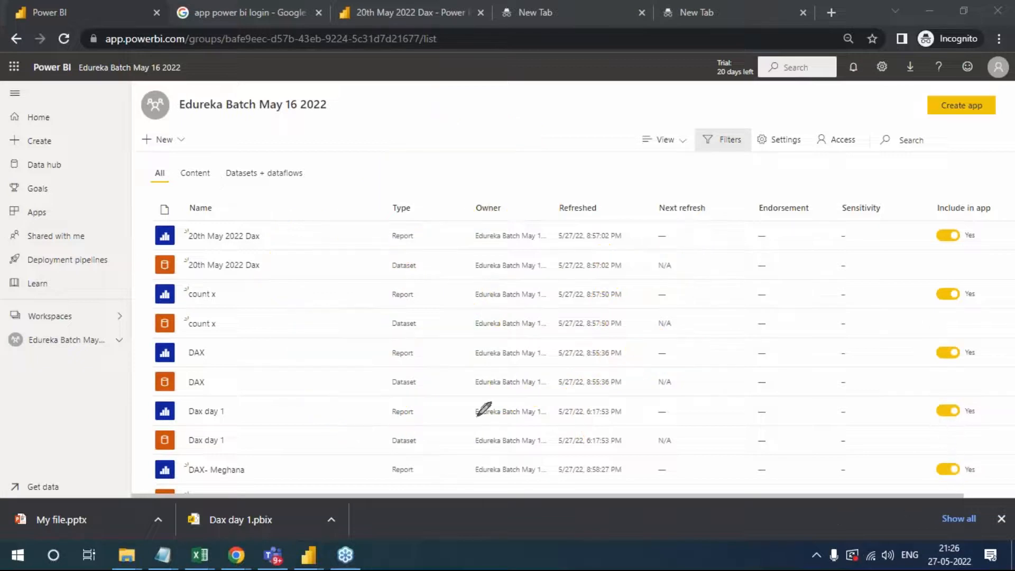
# - Handwrite the annotations 360° view, project and CEO across the workspace list, with a long check mark under 360
pyautogui.moveTo(353, 179)
pyautogui.mouseDown()
pyautogui.moveTo(384, 181)
pyautogui.moveTo(363, 226)
pyautogui.mouseUp()
pyautogui.moveTo(433, 156)
pyautogui.mouseDown()
pyautogui.moveTo(464, 177)
pyautogui.moveTo(423, 208)
pyautogui.mouseUp()
pyautogui.moveTo(512, 155); pyautogui.dragTo(509, 158)
pyautogui.moveTo(524, 109)
pyautogui.mouseDown()
pyautogui.moveTo(613, 154)
pyautogui.moveTo(599, 129)
pyautogui.mouseUp()
pyautogui.moveTo(613, 149)
pyautogui.mouseDown()
pyautogui.moveTo(634, 135)
pyautogui.moveTo(651, 151)
pyautogui.moveTo(670, 108)
pyautogui.mouseUp()
pyautogui.moveTo(595, 221)
pyautogui.mouseDown()
pyautogui.moveTo(606, 283)
pyautogui.moveTo(647, 228)
pyautogui.moveTo(608, 248)
pyautogui.mouseUp()
pyautogui.moveTo(667, 214)
pyautogui.mouseDown()
pyautogui.moveTo(655, 246)
pyautogui.moveTo(659, 211)
pyautogui.moveTo(698, 265)
pyautogui.mouseUp()
pyautogui.moveTo(713, 212)
pyautogui.mouseDown()
pyautogui.moveTo(732, 201)
pyautogui.moveTo(740, 225)
pyautogui.mouseUp()
pyautogui.moveTo(720, 182)
pyautogui.mouseDown()
pyautogui.moveTo(817, 217)
pyautogui.moveTo(828, 156)
pyautogui.moveTo(842, 177)
pyautogui.mouseUp()
pyautogui.moveTo(242, 119)
pyautogui.mouseDown()
pyautogui.moveTo(272, 156)
pyautogui.moveTo(309, 146)
pyautogui.moveTo(307, 128)
pyautogui.moveTo(326, 115)
pyautogui.mouseUp()
pyautogui.moveTo(339, 276)
pyautogui.mouseDown()
pyautogui.moveTo(477, 285)
pyautogui.moveTo(520, 231)
pyautogui.mouseUp()
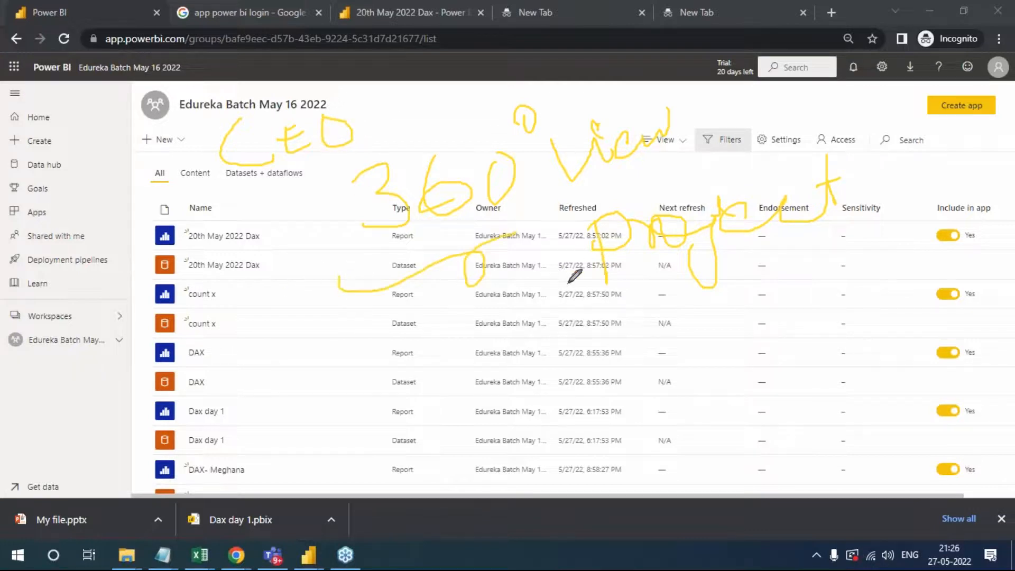
# - Circle project, handwrite product, company view, HR, business and consolidated with check marks, and clear all annotations
pyautogui.moveTo(908, 175)
pyautogui.mouseDown()
pyautogui.moveTo(772, 159)
pyautogui.moveTo(703, 299)
pyautogui.moveTo(891, 209)
pyautogui.mouseUp()
pyautogui.moveTo(586, 383)
pyautogui.mouseDown()
pyautogui.moveTo(582, 351)
pyautogui.moveTo(728, 342)
pyautogui.moveTo(750, 317)
pyautogui.moveTo(789, 349)
pyautogui.moveTo(790, 328)
pyautogui.mouseUp()
pyautogui.moveTo(630, 398)
pyautogui.mouseDown()
pyautogui.moveTo(656, 417)
pyautogui.moveTo(729, 389)
pyautogui.moveTo(753, 415)
pyautogui.moveTo(748, 396)
pyautogui.moveTo(817, 378)
pyautogui.moveTo(798, 402)
pyautogui.moveTo(857, 374)
pyautogui.moveTo(880, 345)
pyautogui.moveTo(906, 356)
pyautogui.moveTo(917, 347)
pyautogui.mouseUp()
pyautogui.moveTo(265, 226)
pyautogui.mouseDown()
pyautogui.moveTo(307, 209)
pyautogui.moveTo(325, 233)
pyautogui.moveTo(312, 234)
pyautogui.moveTo(343, 225)
pyautogui.moveTo(355, 237)
pyautogui.mouseUp()
pyautogui.moveTo(358, 126)
pyautogui.mouseDown()
pyautogui.moveTo(400, 100)
pyautogui.moveTo(457, 114)
pyautogui.moveTo(484, 103)
pyautogui.moveTo(496, 121)
pyautogui.mouseUp()
pyautogui.click(515, 98)
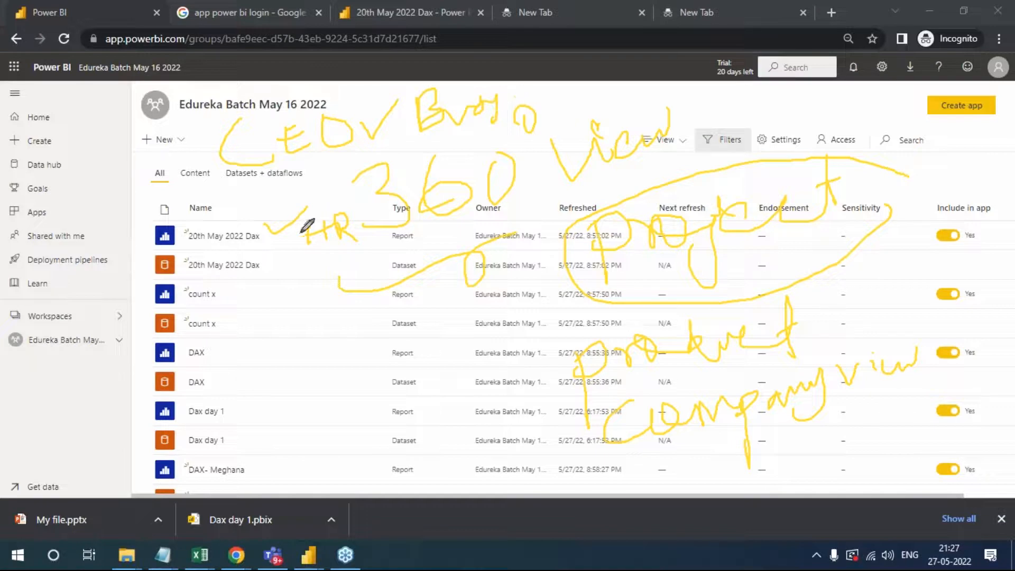
pyautogui.moveTo(150, 234); pyautogui.dragTo(203, 215)
pyautogui.moveTo(203, 334)
pyautogui.mouseDown()
pyautogui.moveTo(239, 367)
pyautogui.moveTo(267, 351)
pyautogui.moveTo(371, 329)
pyautogui.moveTo(402, 340)
pyautogui.moveTo(426, 322)
pyautogui.moveTo(480, 318)
pyautogui.mouseUp()
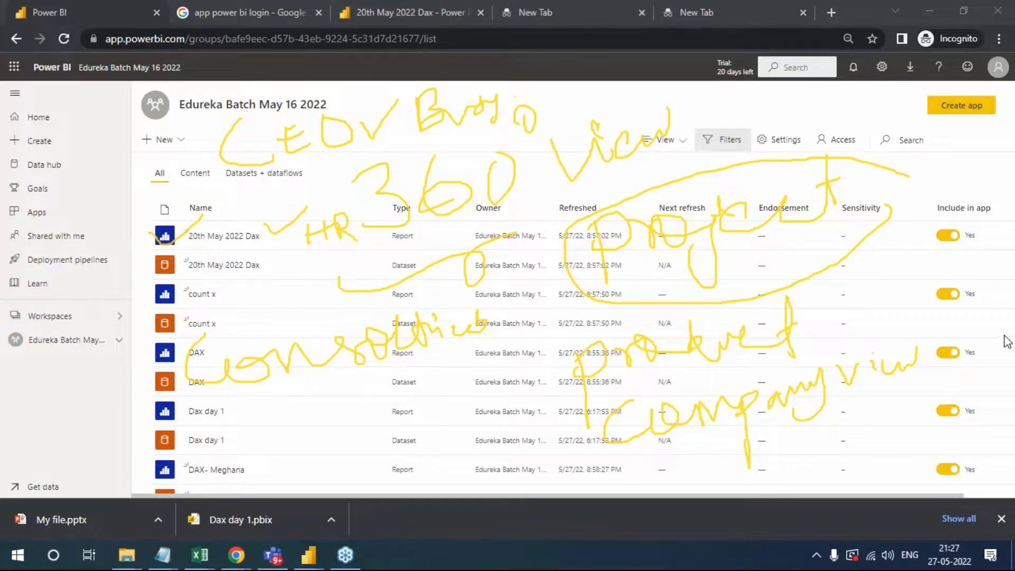
pyautogui.click(925, 431)
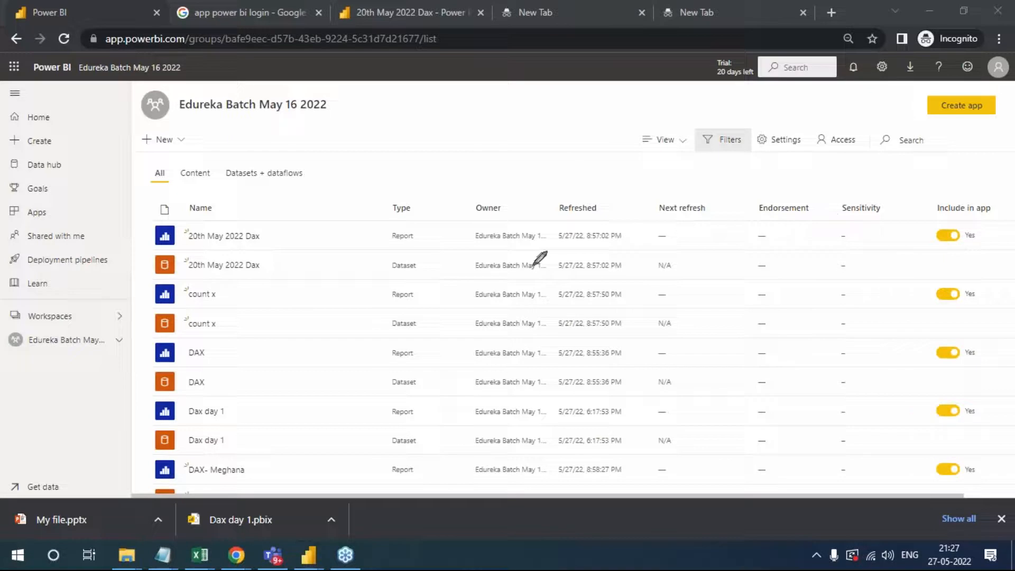
# - Draw crossed check marks beside the 20th May 2022 Dax, count x and DAX reports
pyautogui.moveTo(266, 231); pyautogui.dragTo(304, 220)
pyautogui.moveTo(248, 294); pyautogui.dragTo(284, 289)
pyautogui.moveTo(234, 355)
pyautogui.mouseDown()
pyautogui.moveTo(272, 349)
pyautogui.moveTo(270, 376)
pyautogui.mouseUp()
pyautogui.moveTo(270, 288); pyautogui.dragTo(279, 308)
pyautogui.moveTo(282, 221); pyautogui.dragTo(289, 246)
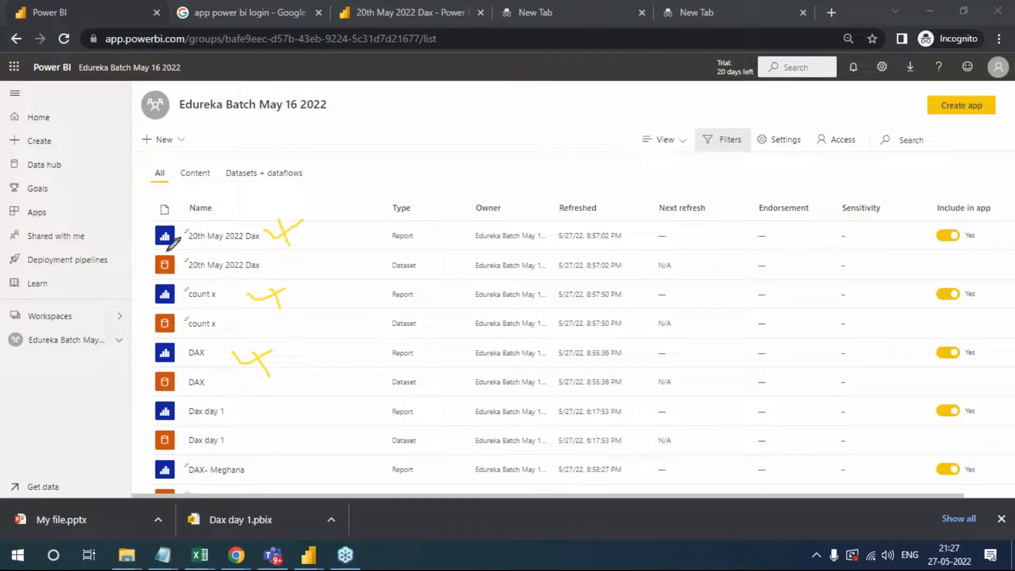
# - Handwrite Dashboard above the list and draw lines from the first five reports converging on one point
pyautogui.moveTo(366, 162)
pyautogui.mouseDown()
pyautogui.moveTo(381, 209)
pyautogui.moveTo(386, 148)
pyautogui.moveTo(386, 212)
pyautogui.mouseUp()
pyautogui.moveTo(446, 159)
pyautogui.mouseDown()
pyautogui.moveTo(497, 164)
pyautogui.moveTo(530, 146)
pyautogui.moveTo(574, 150)
pyautogui.moveTo(621, 113)
pyautogui.moveTo(698, 114)
pyautogui.moveTo(693, 103)
pyautogui.moveTo(693, 130)
pyautogui.mouseUp()
pyautogui.moveTo(180, 233); pyautogui.dragTo(362, 276)
pyautogui.moveTo(183, 302); pyautogui.dragTo(349, 277)
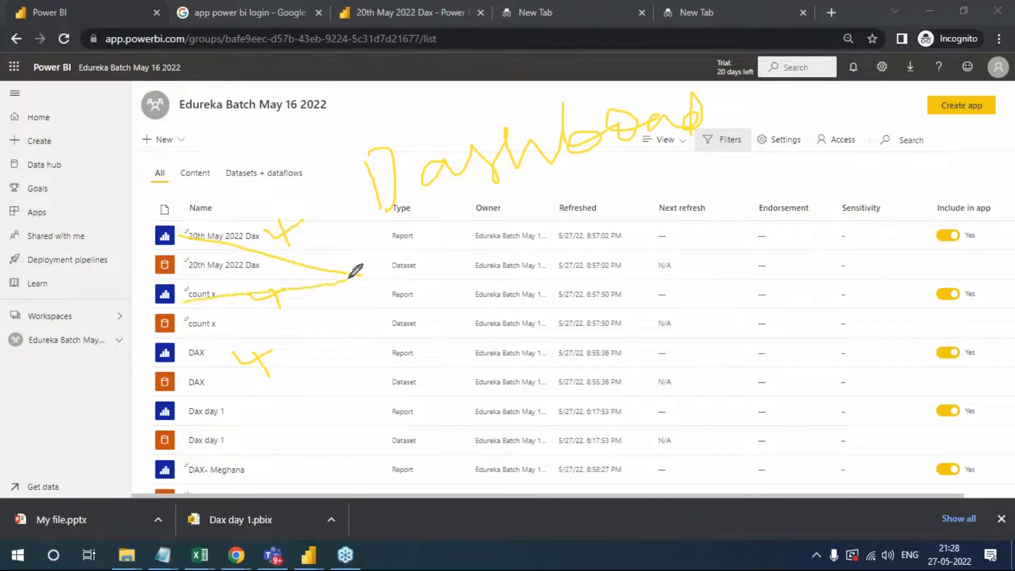
pyautogui.moveTo(195, 360); pyautogui.dragTo(361, 274)
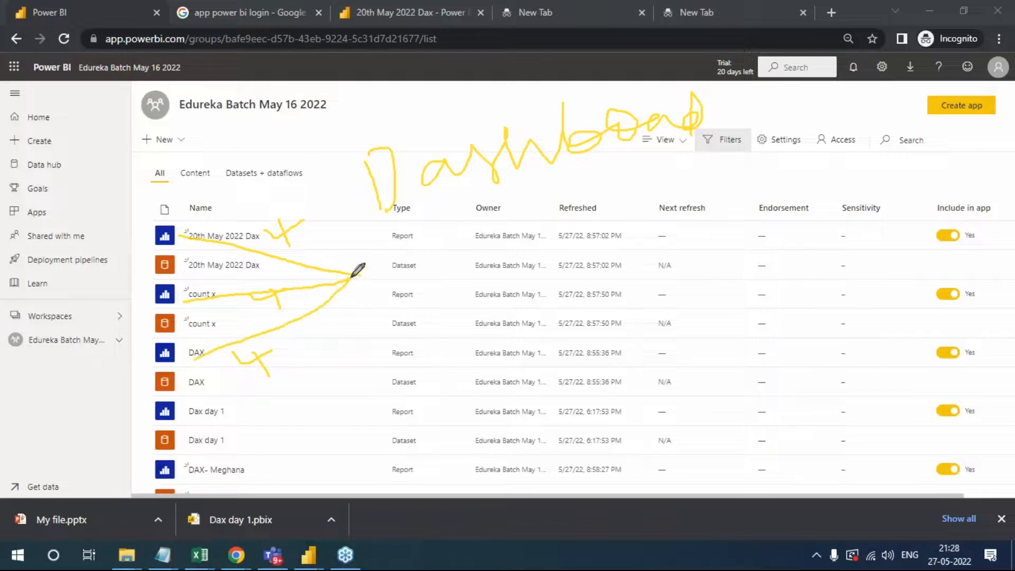
pyautogui.moveTo(194, 416)
pyautogui.mouseDown()
pyautogui.moveTo(352, 335)
pyautogui.moveTo(361, 271)
pyautogui.mouseUp()
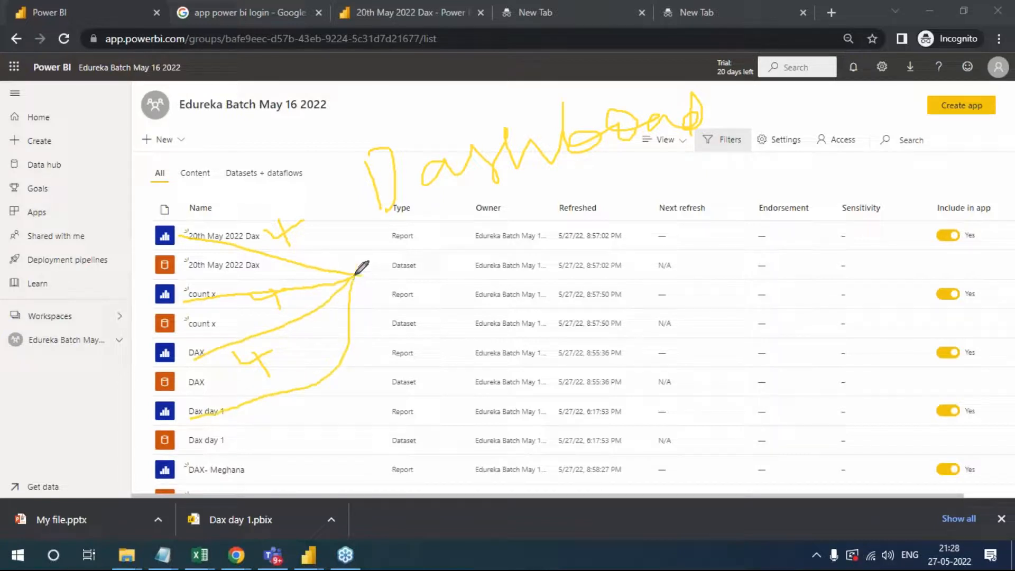
pyautogui.moveTo(189, 468)
pyautogui.mouseDown()
pyautogui.moveTo(312, 465)
pyautogui.moveTo(373, 312)
pyautogui.moveTo(364, 275)
pyautogui.mouseUp()
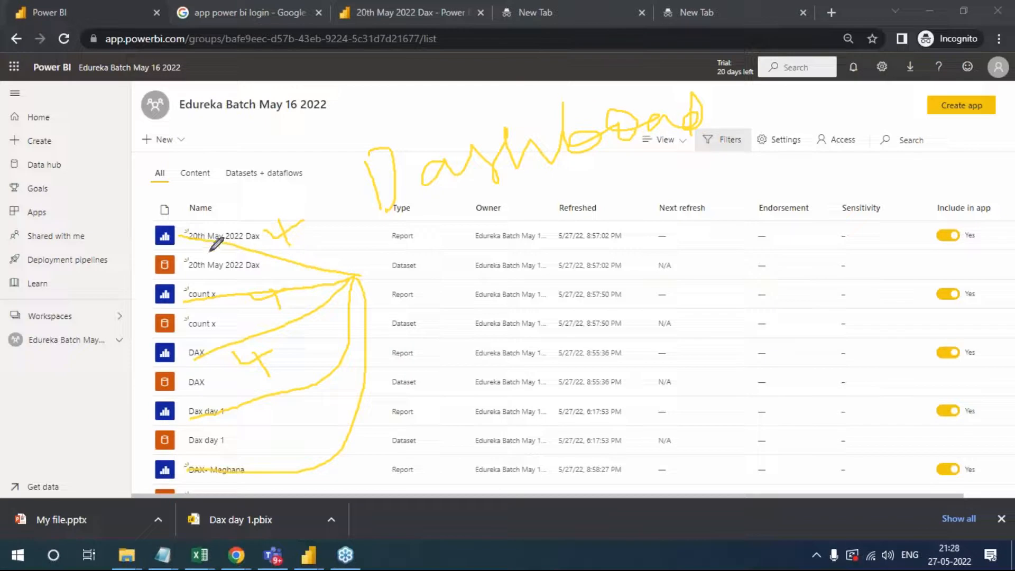
# - Handwrite the headings visual and Dash, and link the first three reports to circled 1s drawn beneath the headings
pyautogui.moveTo(182, 234); pyautogui.dragTo(629, 223)
pyautogui.moveTo(624, 184)
pyautogui.mouseDown()
pyautogui.moveTo(646, 197)
pyautogui.moveTo(653, 183)
pyautogui.moveTo(720, 189)
pyautogui.moveTo(704, 187)
pyautogui.mouseUp()
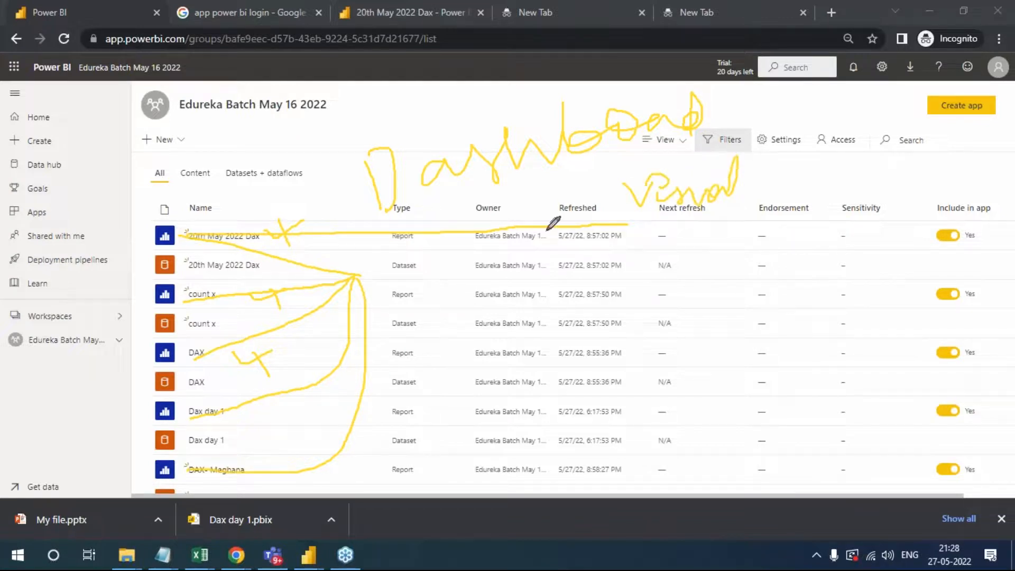
pyautogui.moveTo(839, 158)
pyautogui.mouseDown()
pyautogui.moveTo(839, 195)
pyautogui.moveTo(872, 191)
pyautogui.moveTo(822, 215)
pyautogui.mouseUp()
pyautogui.moveTo(877, 191)
pyautogui.mouseDown()
pyautogui.moveTo(905, 182)
pyautogui.moveTo(921, 154)
pyautogui.moveTo(918, 183)
pyautogui.moveTo(931, 202)
pyautogui.mouseUp()
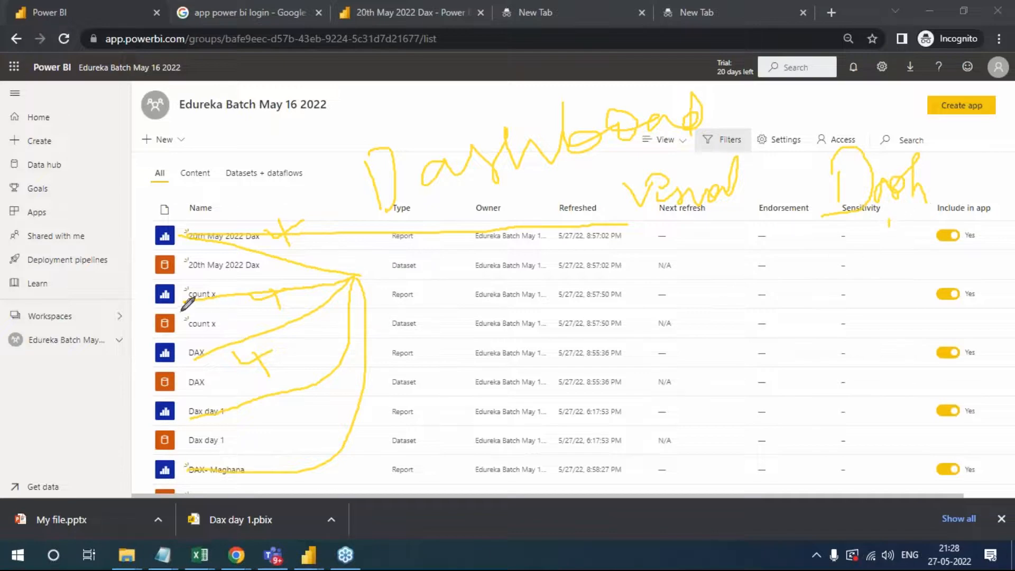
pyautogui.moveTo(362, 275)
pyautogui.mouseDown()
pyautogui.moveTo(718, 280)
pyautogui.moveTo(701, 265)
pyautogui.mouseUp()
pyautogui.moveTo(682, 217)
pyautogui.mouseDown()
pyautogui.moveTo(710, 215)
pyautogui.moveTo(681, 212)
pyautogui.mouseUp()
pyautogui.moveTo(871, 277)
pyautogui.mouseDown()
pyautogui.moveTo(873, 297)
pyautogui.moveTo(832, 281)
pyautogui.mouseUp()
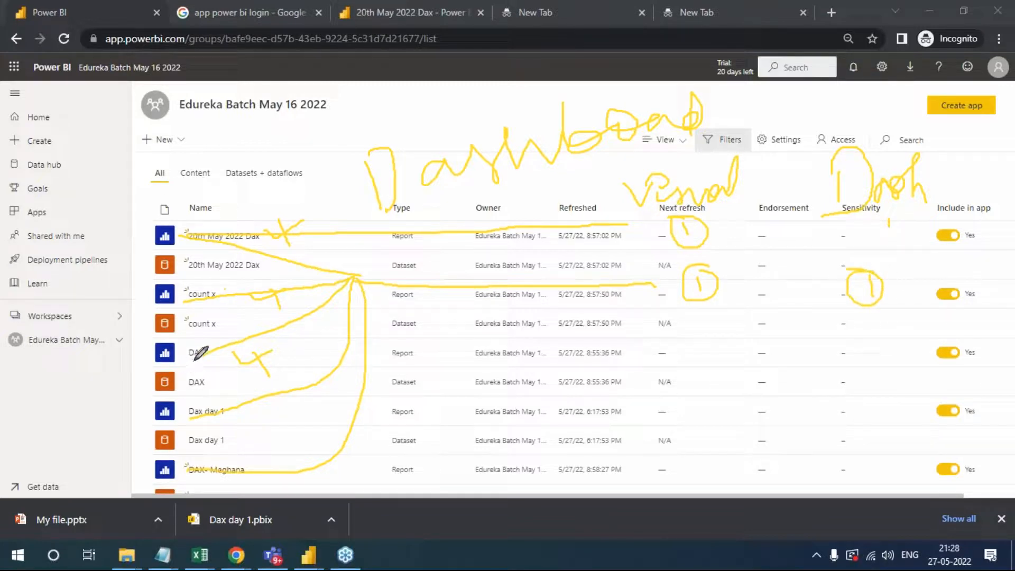
pyautogui.moveTo(185, 359)
pyautogui.mouseDown()
pyautogui.moveTo(519, 340)
pyautogui.moveTo(728, 347)
pyautogui.moveTo(711, 334)
pyautogui.mouseUp()
pyautogui.moveTo(863, 349)
pyautogui.mouseDown()
pyautogui.moveTo(866, 369)
pyautogui.moveTo(859, 337)
pyautogui.moveTo(870, 375)
pyautogui.moveTo(873, 341)
pyautogui.mouseUp()
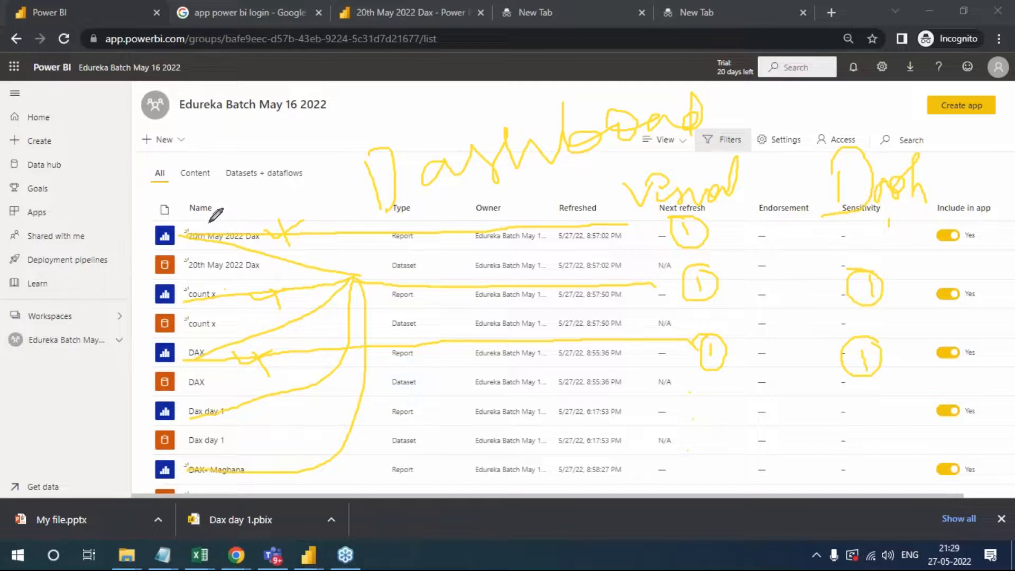
# - Handwrite visual and single Desktop notes above the list, and draw an arc around the Dash heading
pyautogui.moveTo(154, 180)
pyautogui.mouseDown()
pyautogui.moveTo(233, 109)
pyautogui.moveTo(295, 94)
pyautogui.mouseUp()
pyautogui.moveTo(229, 168)
pyautogui.mouseDown()
pyautogui.moveTo(294, 154)
pyautogui.moveTo(330, 122)
pyautogui.moveTo(333, 133)
pyautogui.mouseUp()
pyautogui.moveTo(388, 89)
pyautogui.mouseDown()
pyautogui.moveTo(385, 124)
pyautogui.moveTo(407, 108)
pyautogui.moveTo(438, 118)
pyautogui.moveTo(433, 128)
pyautogui.mouseUp()
pyautogui.moveTo(476, 88)
pyautogui.mouseDown()
pyautogui.moveTo(513, 104)
pyautogui.moveTo(545, 82)
pyautogui.mouseUp()
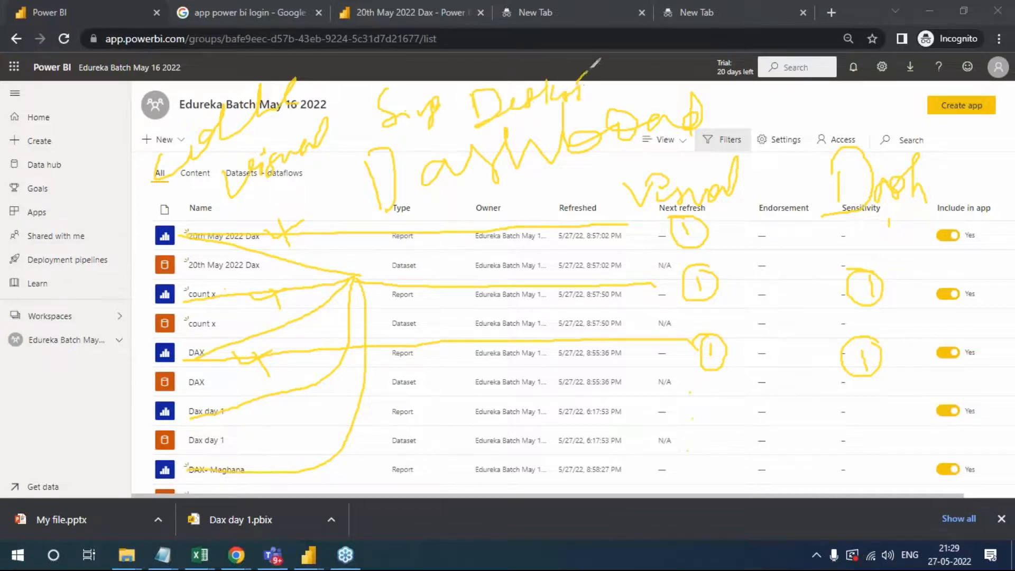
pyautogui.moveTo(956, 157)
pyautogui.mouseDown()
pyautogui.moveTo(833, 140)
pyautogui.moveTo(941, 165)
pyautogui.mouseUp()
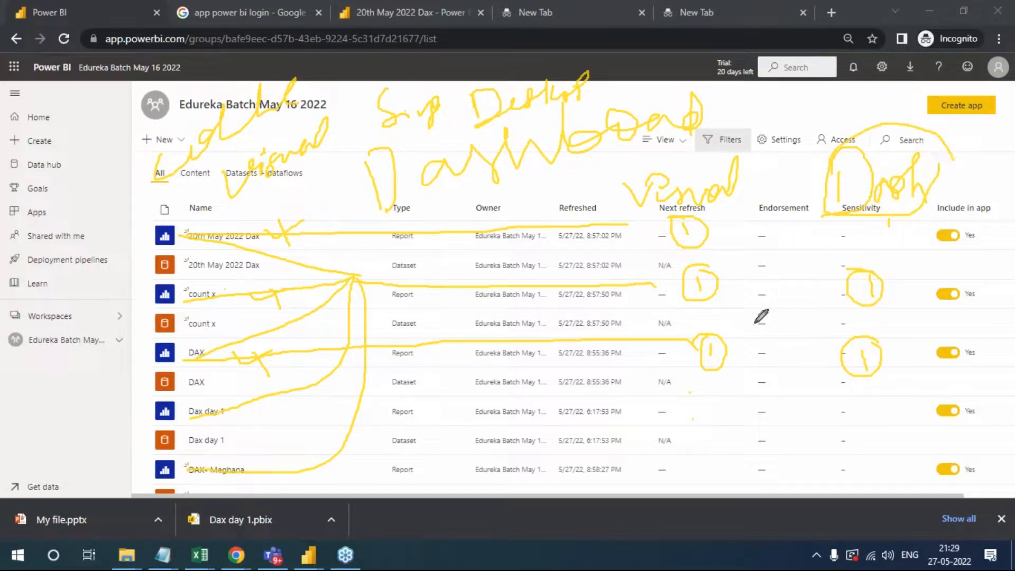
# - Draw a long line from the visual note to the Dash marks, handwrite from Report beneath them, and clear all annotations
pyautogui.moveTo(157, 183)
pyautogui.mouseDown()
pyautogui.moveTo(87, 306)
pyautogui.moveTo(786, 389)
pyautogui.moveTo(843, 281)
pyautogui.moveTo(892, 282)
pyautogui.mouseUp()
pyautogui.moveTo(782, 313)
pyautogui.mouseDown()
pyautogui.moveTo(794, 335)
pyautogui.moveTo(809, 322)
pyautogui.moveTo(860, 317)
pyautogui.mouseUp()
pyautogui.moveTo(802, 392)
pyautogui.mouseDown()
pyautogui.moveTo(791, 408)
pyautogui.moveTo(846, 408)
pyautogui.moveTo(866, 381)
pyautogui.moveTo(845, 429)
pyautogui.moveTo(855, 430)
pyautogui.moveTo(914, 424)
pyautogui.moveTo(924, 408)
pyautogui.moveTo(969, 415)
pyautogui.moveTo(979, 397)
pyautogui.mouseUp()
pyautogui.moveTo(907, 396); pyautogui.dragTo(812, 454)
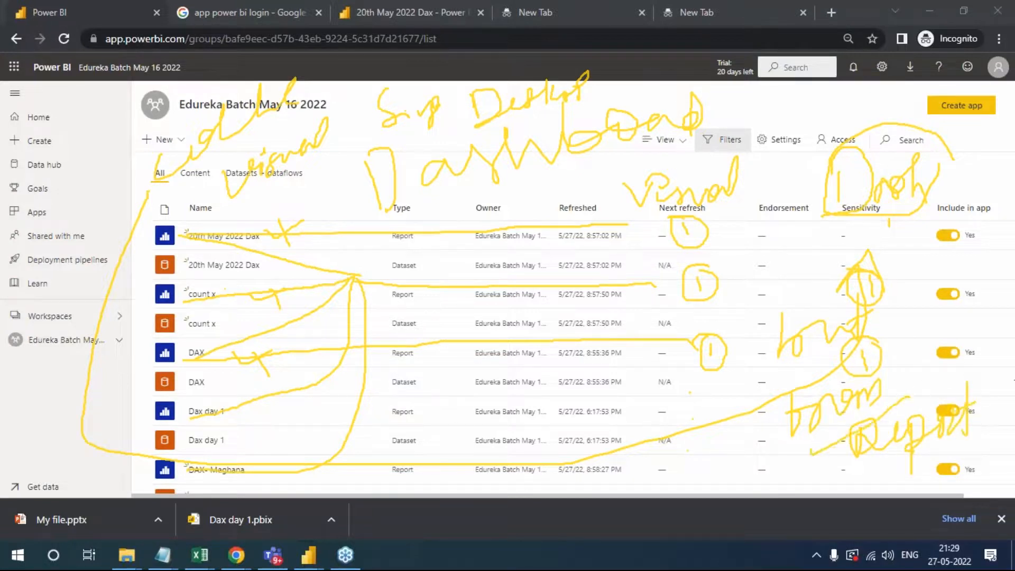
pyautogui.click(919, 431)
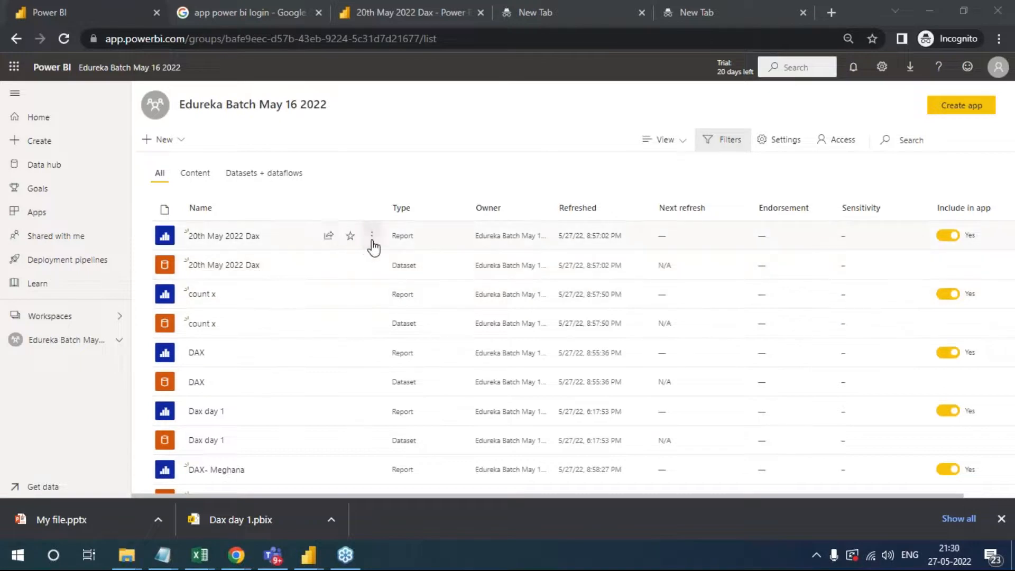
# - Open the 20th May 2022 Dax report and display Page 5
pyautogui.click(221, 241)
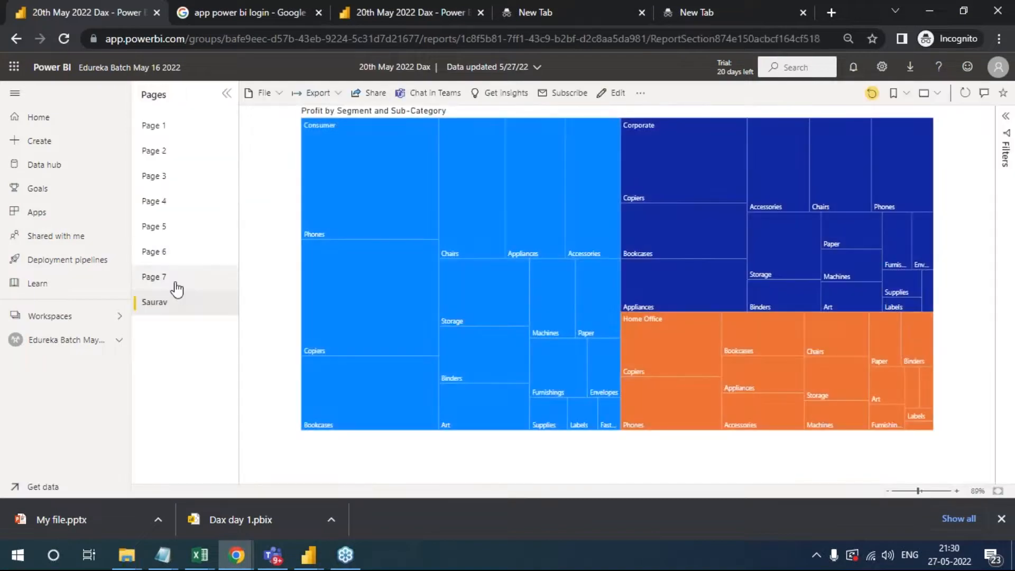
pyautogui.click(179, 276)
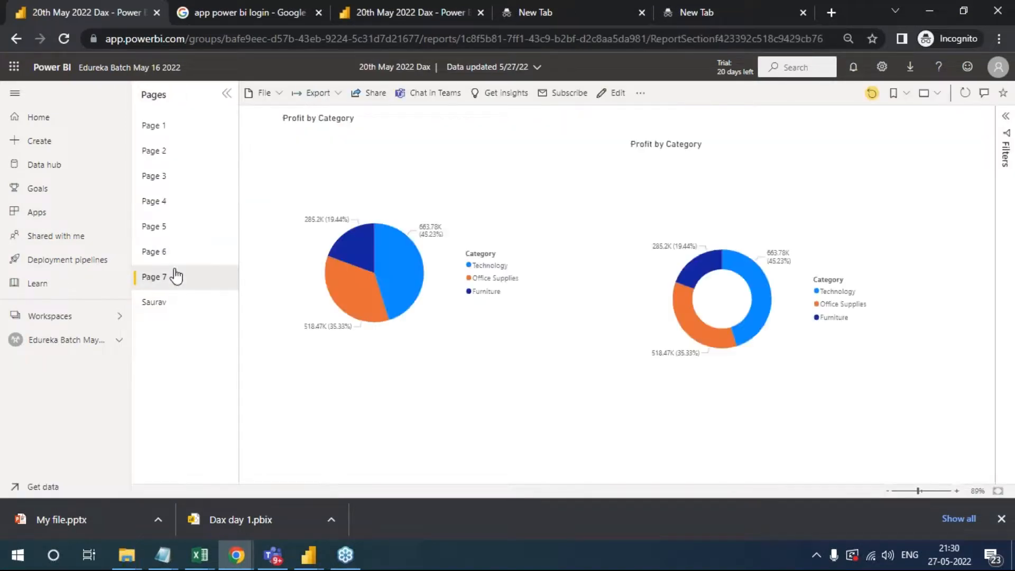
pyautogui.click(154, 228)
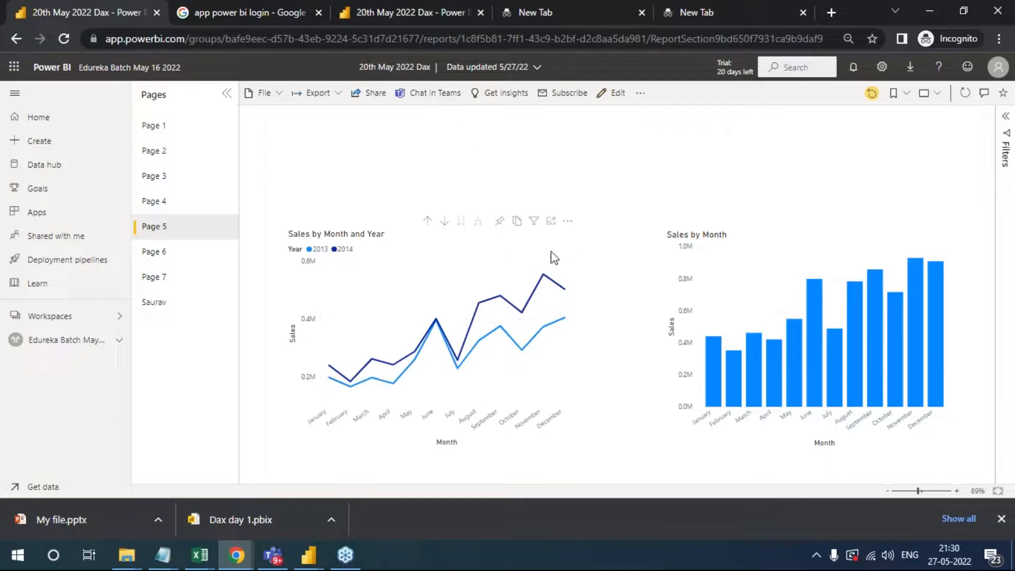
# - Pin the Sales by Month and Year line chart to a new dashboard named 360 View
pyautogui.click(500, 226)
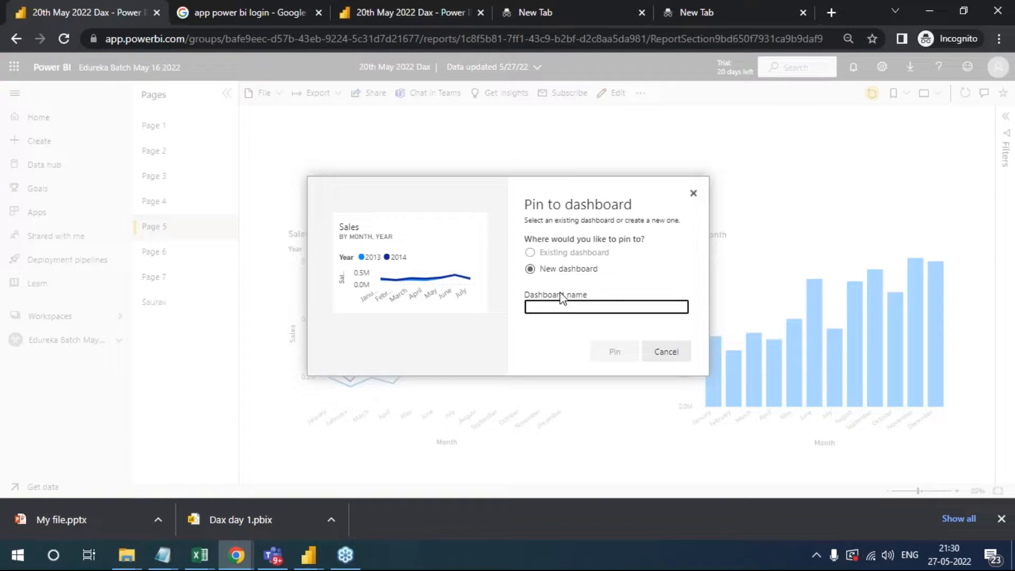
pyautogui.write('Sales Trend')
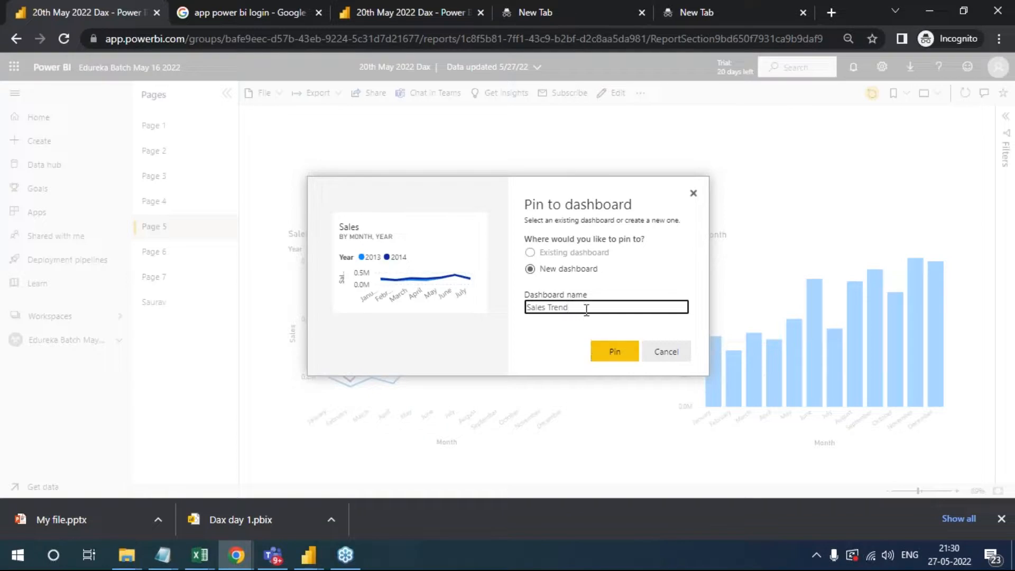
pyautogui.moveTo(586, 309); pyautogui.dragTo(516, 306)
pyautogui.write('3')
pyautogui.click(616, 354)
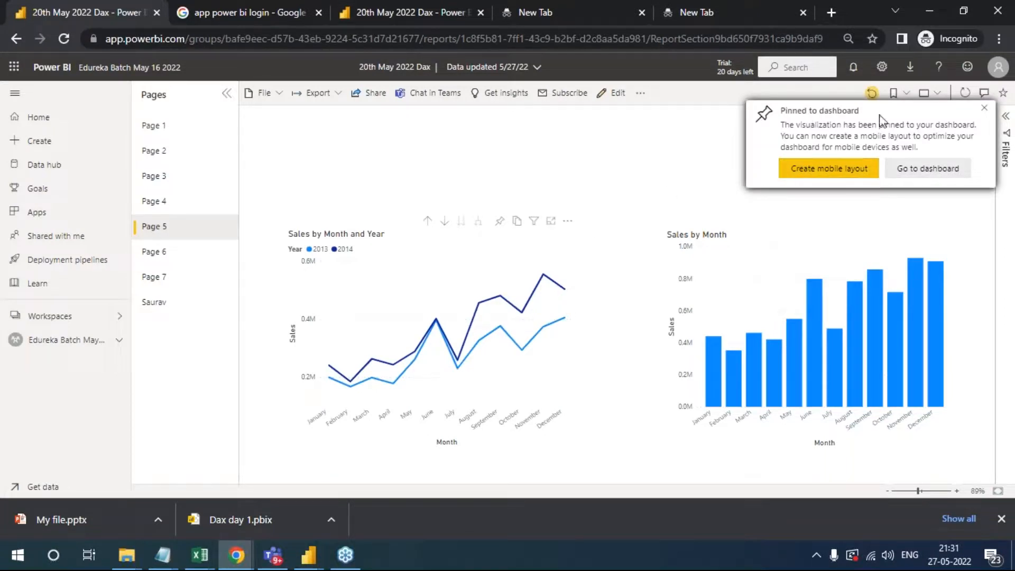
# - Open the 360 View dashboard from the workspace to check the pinned Sales tile, and return to the workspace
pyautogui.click(55, 345)
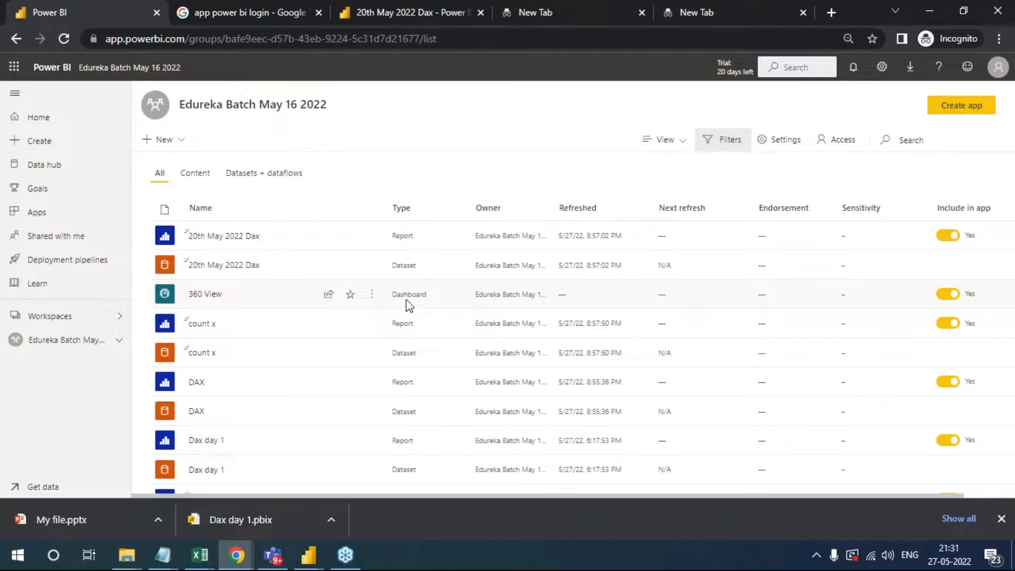
pyautogui.click(207, 295)
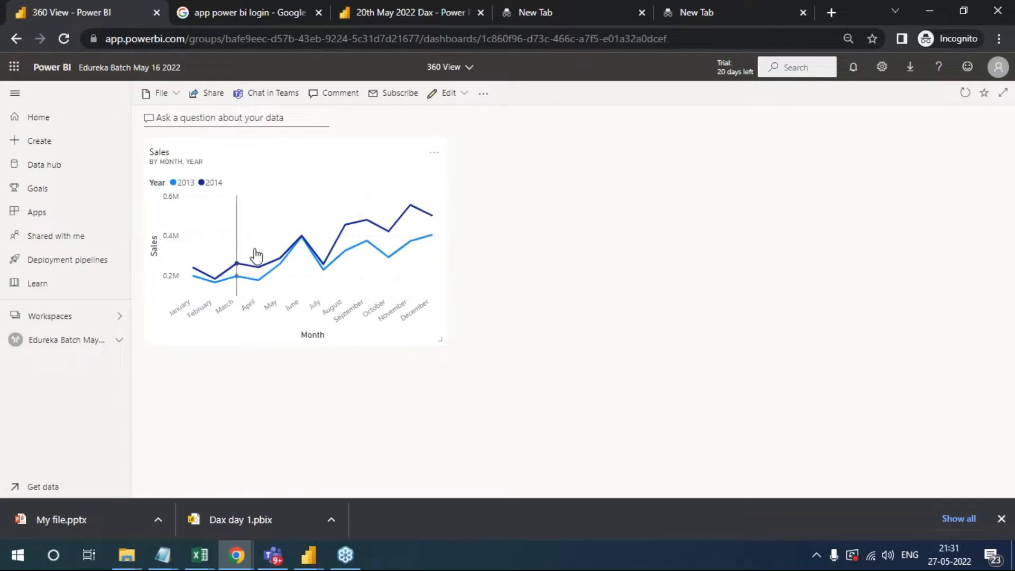
pyautogui.click(54, 343)
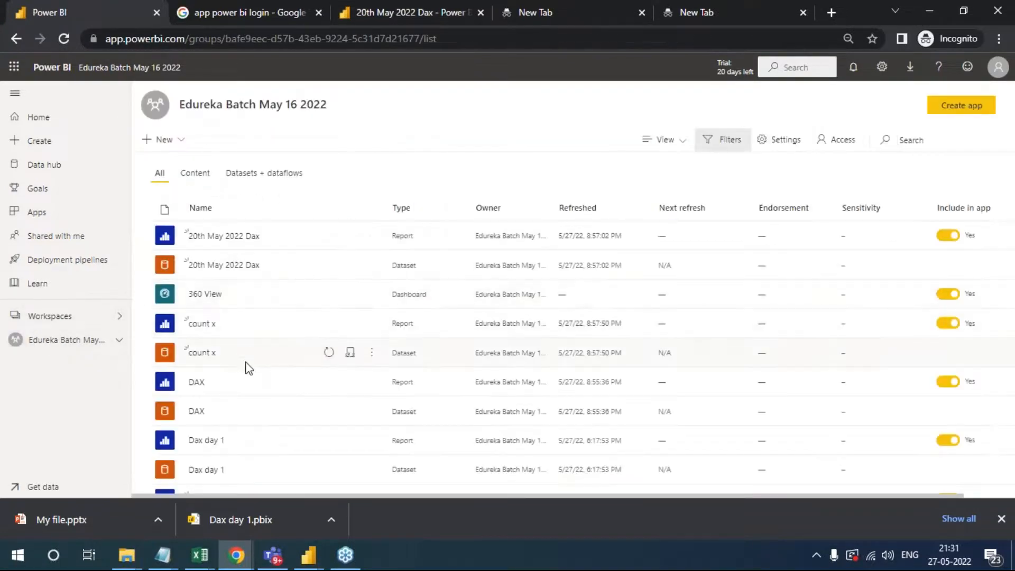
# - Try to open the DAX report listed just below Dax day 1, and return to the workspace
pyautogui.scroll(-3, 245, 370)
pyautogui.scroll(-2, 254, 407)
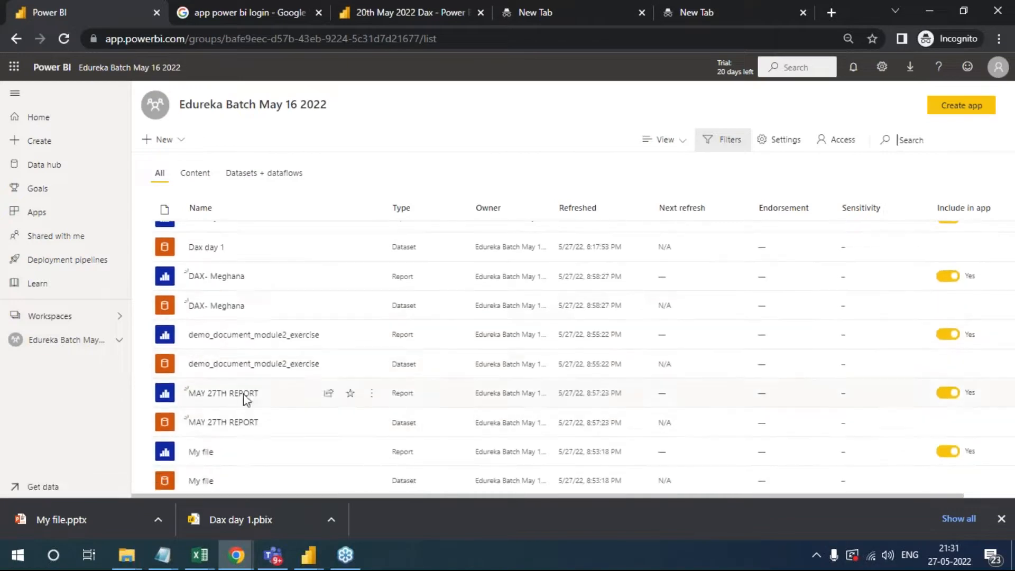
pyautogui.click(227, 277)
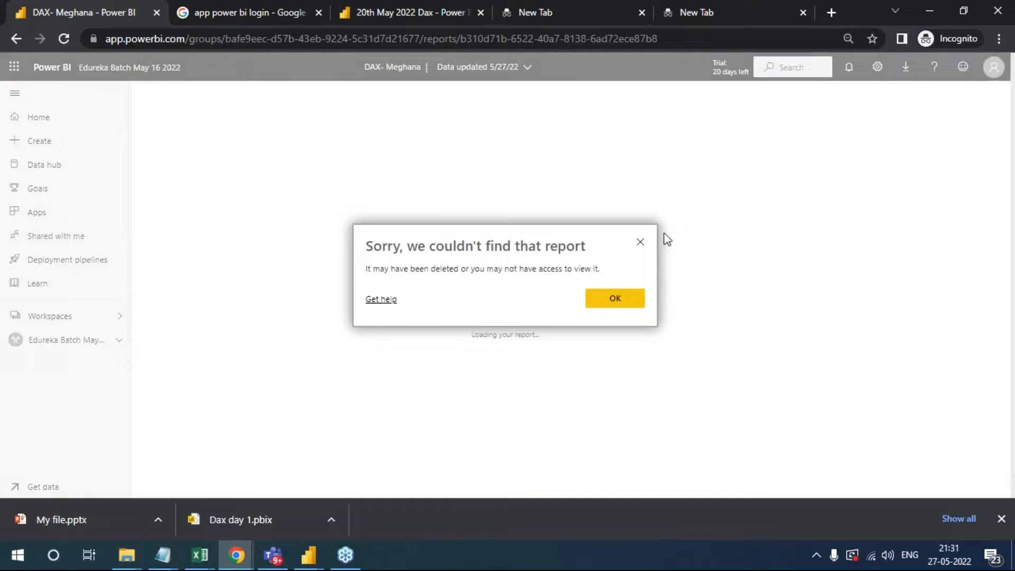
pyautogui.click(640, 242)
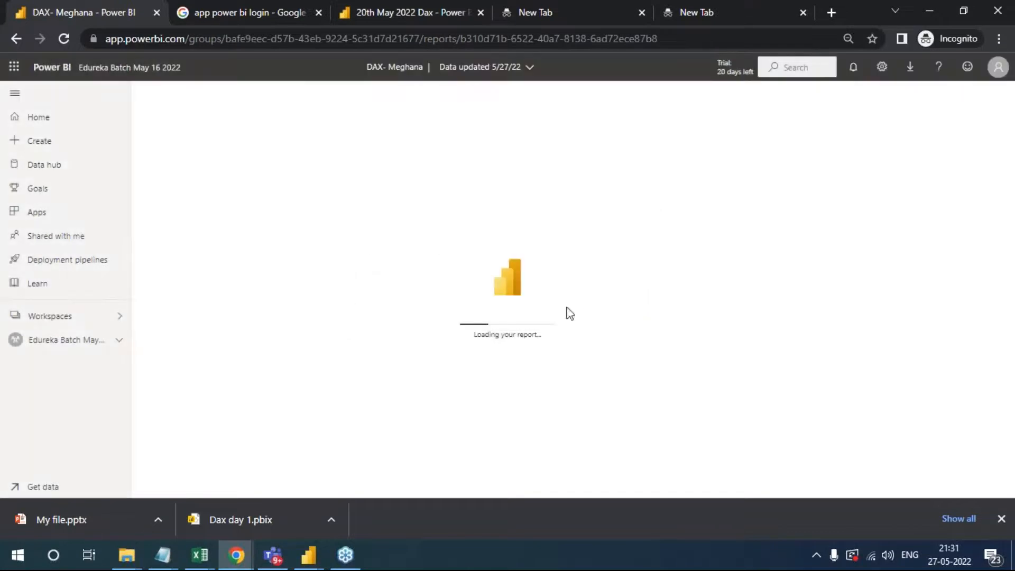
pyautogui.click(66, 344)
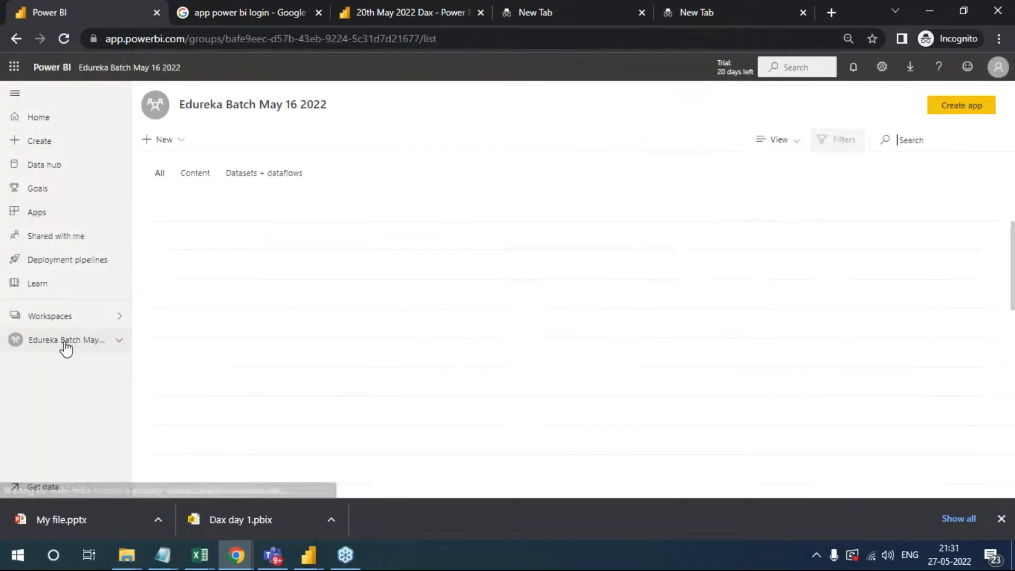
# - Open the Visualise Reports report listed below My file in the workspace
pyautogui.scroll(-6, 254, 370)
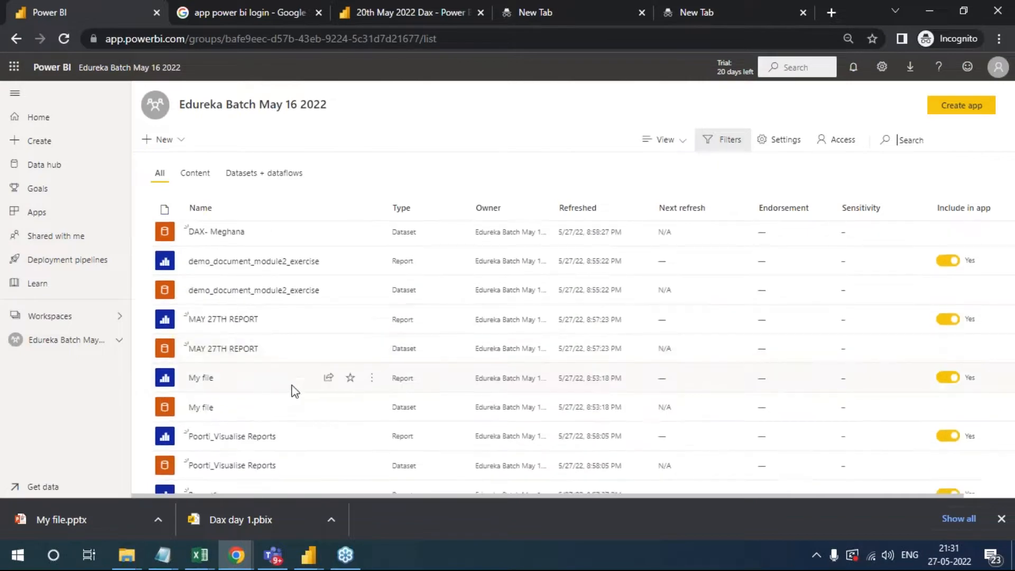
pyautogui.scroll(-2, 295, 392)
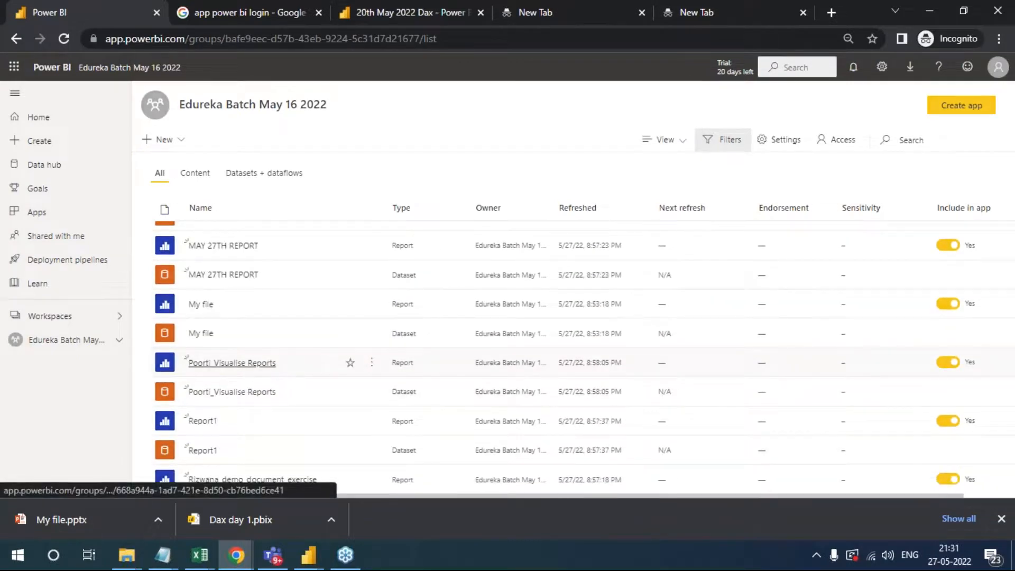
pyautogui.click(233, 363)
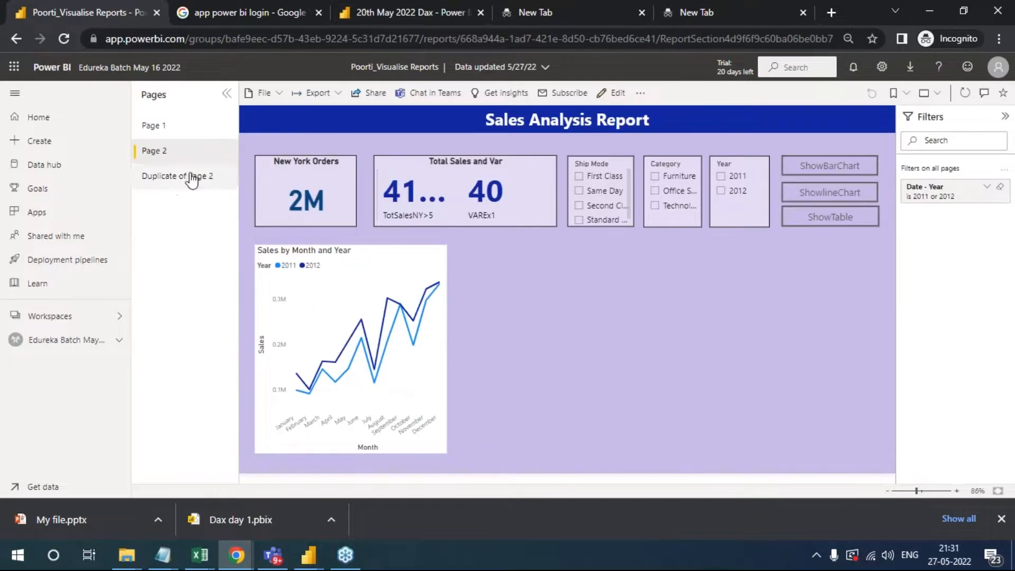
# - Pin the region and market table on Page 1 to the existing 360 View dashboard, and open the dashboard
pyautogui.click(192, 179)
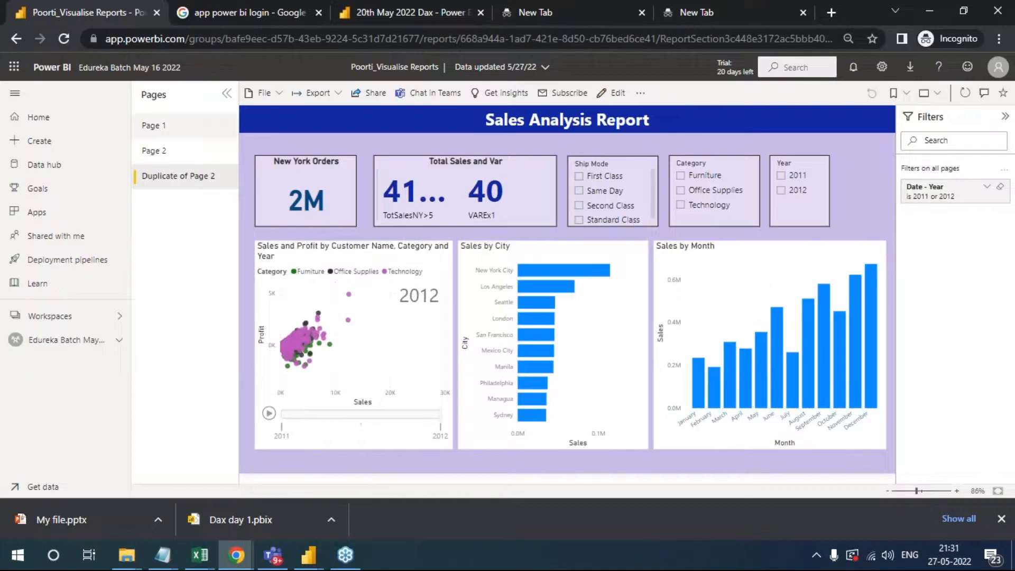
pyautogui.click(154, 126)
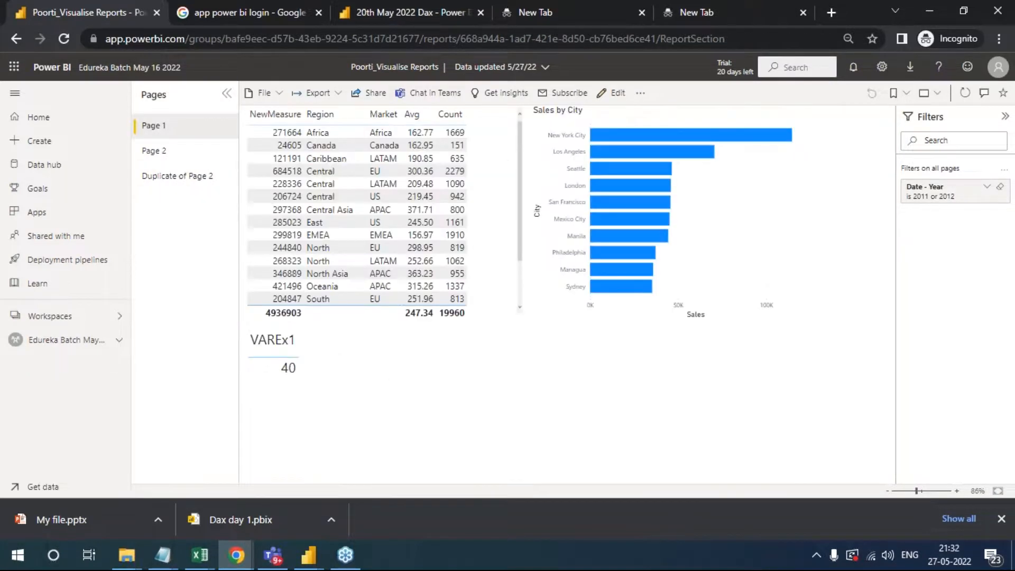
pyautogui.click(492, 143)
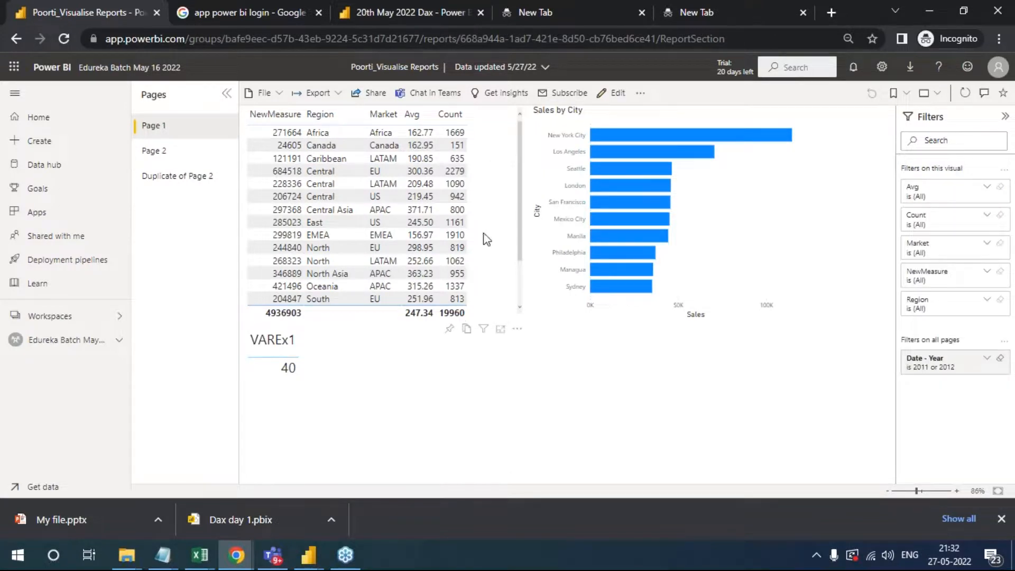
pyautogui.click(450, 330)
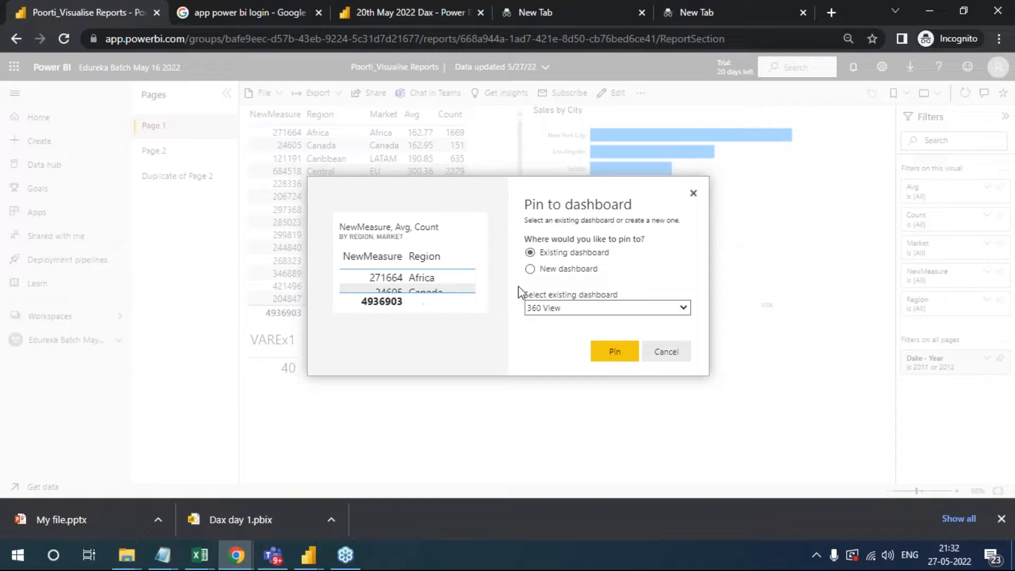
pyautogui.click(531, 270)
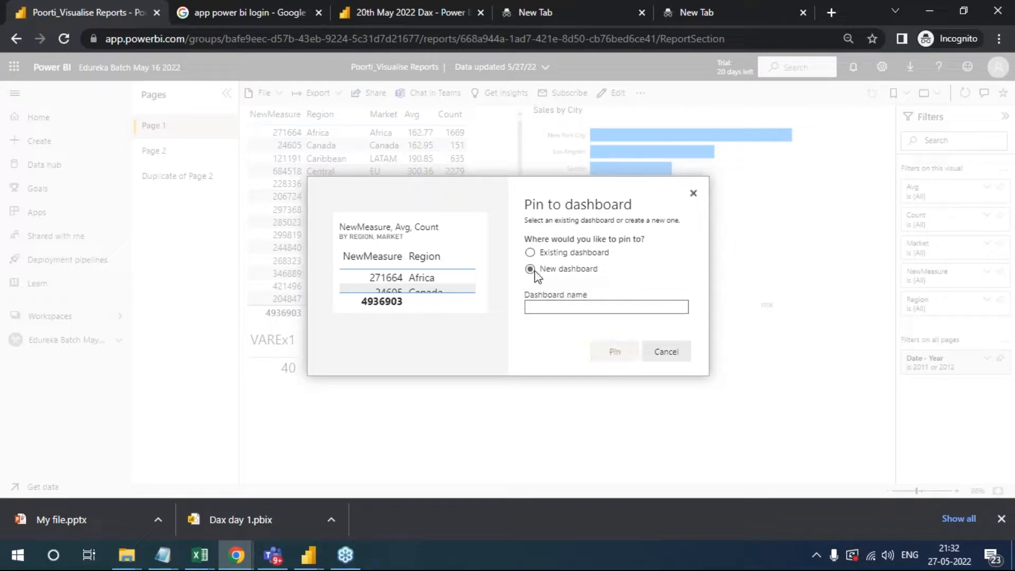
pyautogui.click(570, 307)
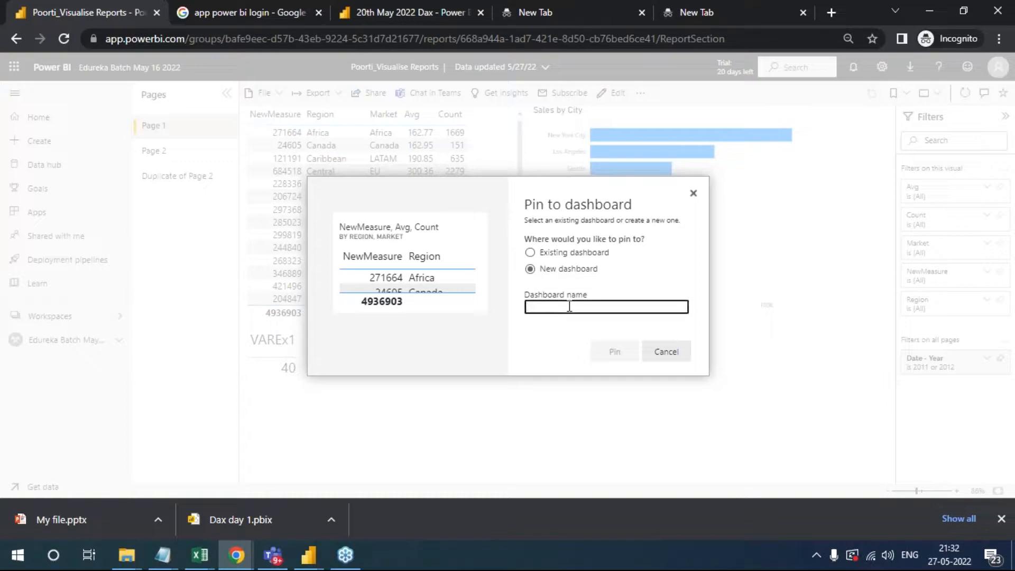
pyautogui.click(530, 252)
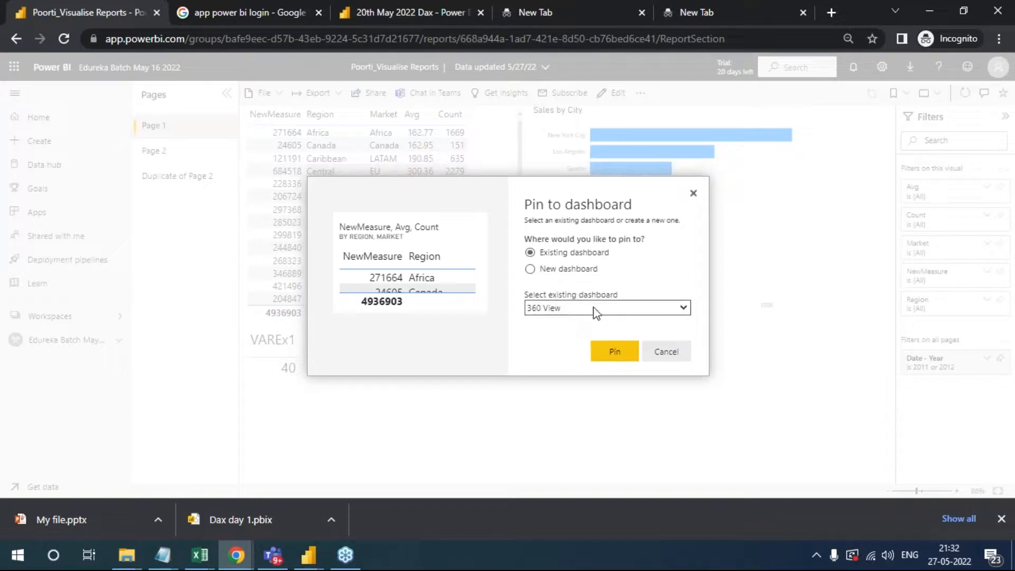
pyautogui.click(626, 308)
pyautogui.click(620, 309)
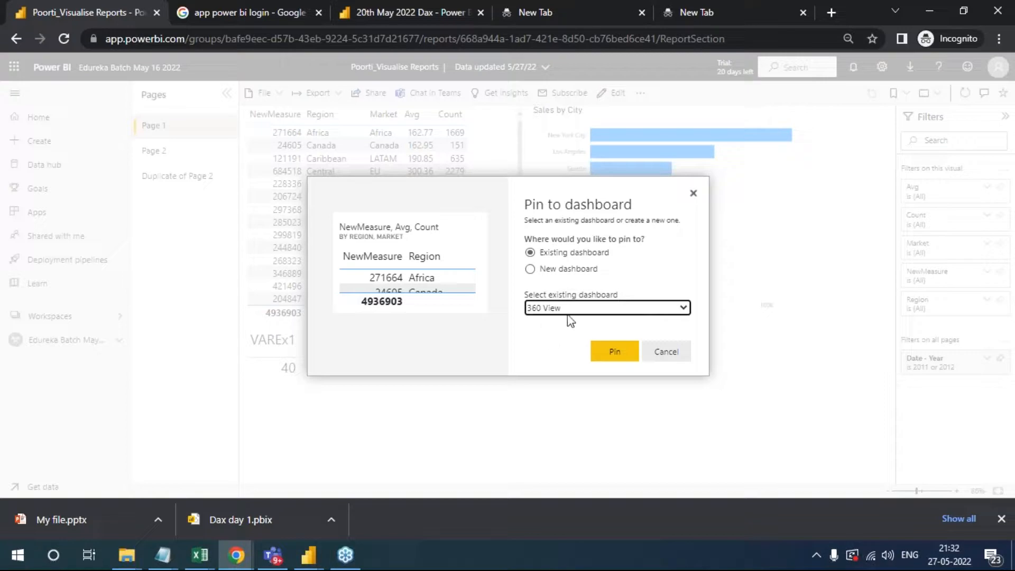
pyautogui.click(615, 353)
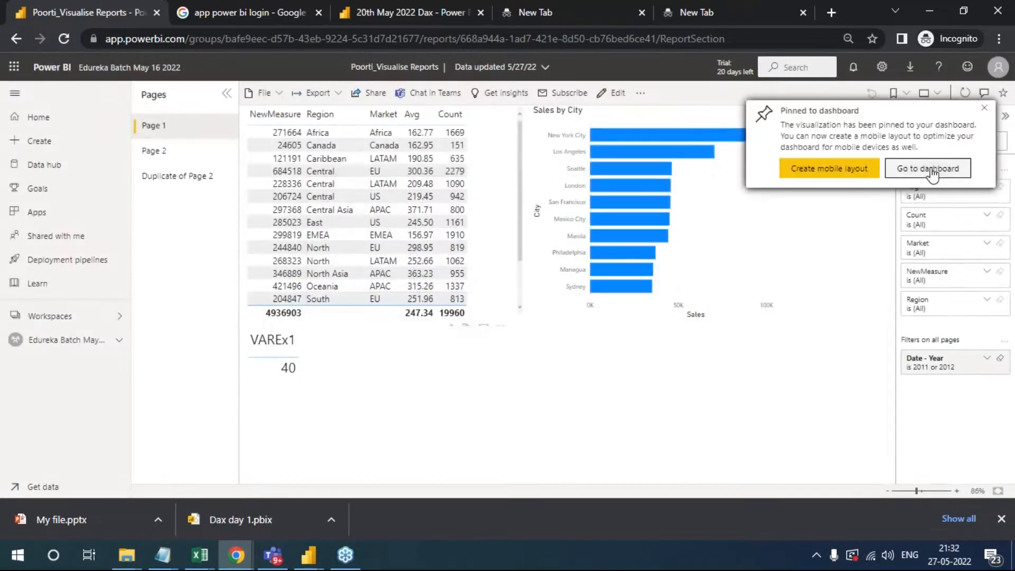
pyautogui.click(932, 170)
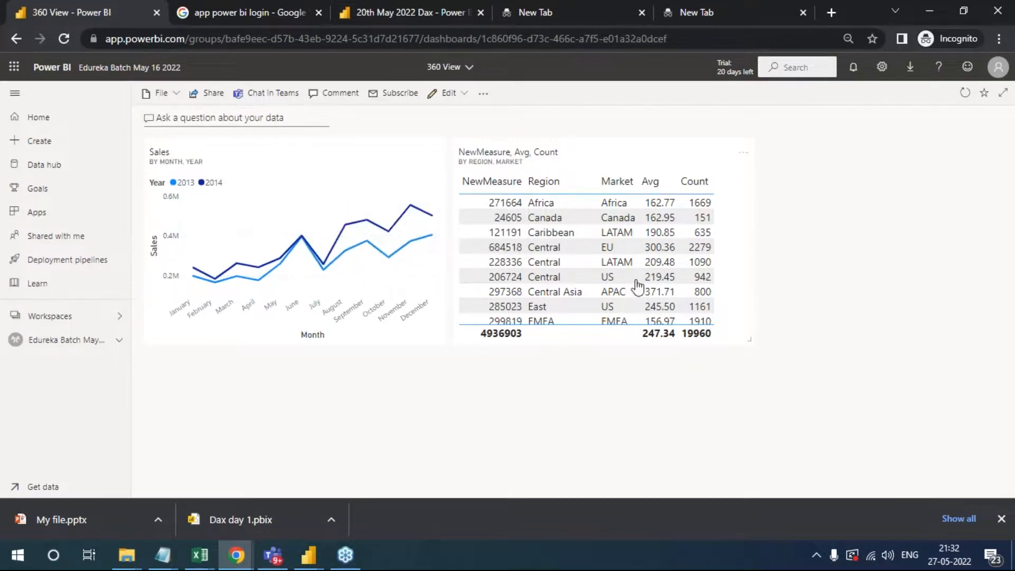
# - Return to the workspace and open the gauge-chart page of the demo_document_exercise report listed below Report1
pyautogui.click(64, 342)
pyautogui.scroll(-4, 321, 384)
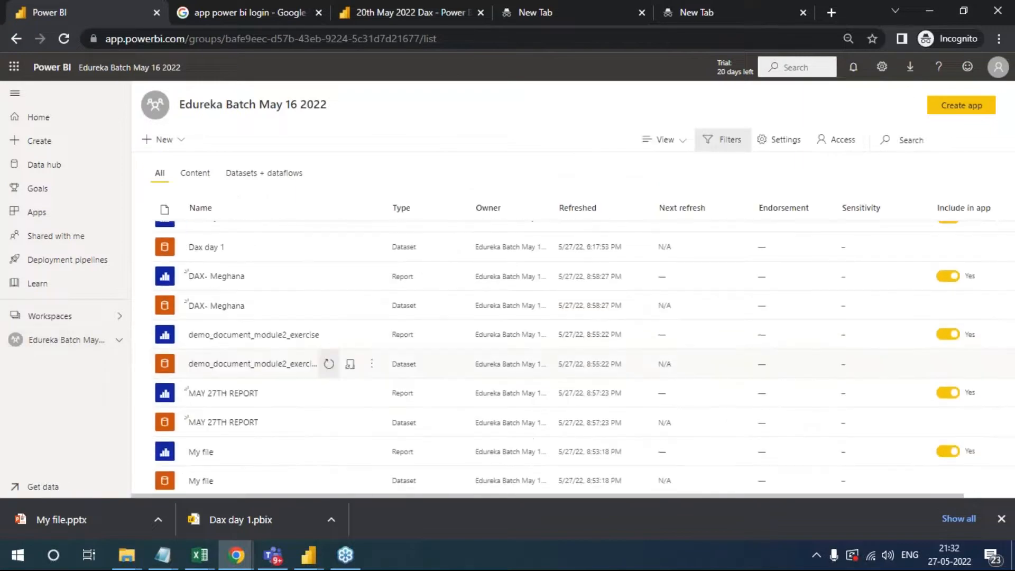
pyautogui.scroll(-2, 320, 394)
pyautogui.scroll(-3, 321, 421)
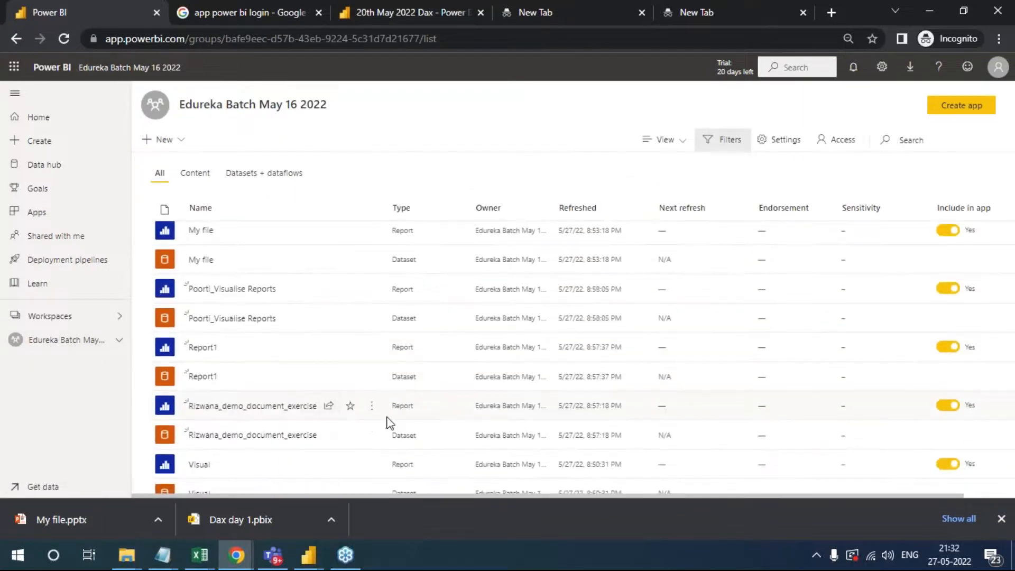
pyautogui.click(227, 411)
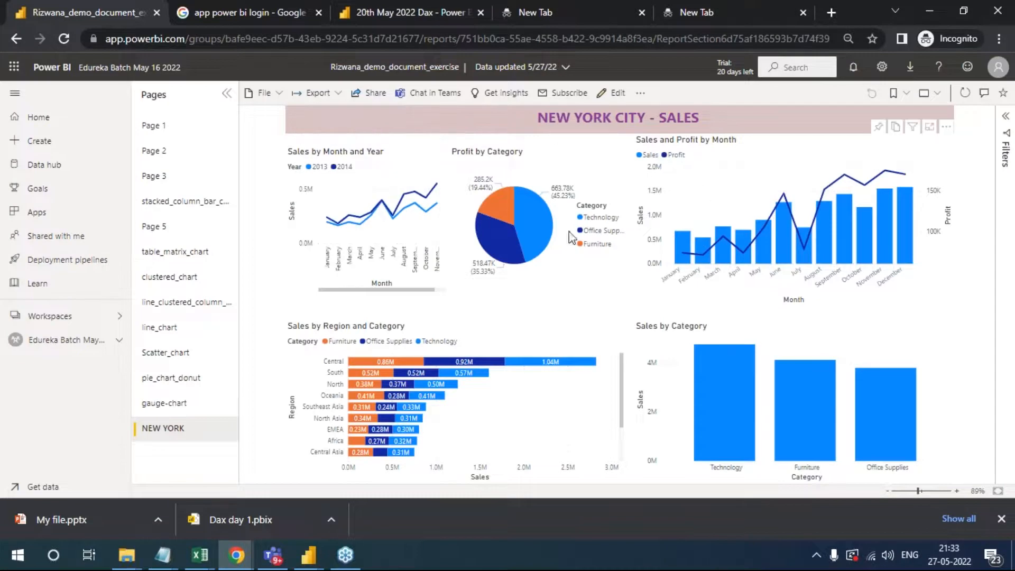
pyautogui.click(164, 404)
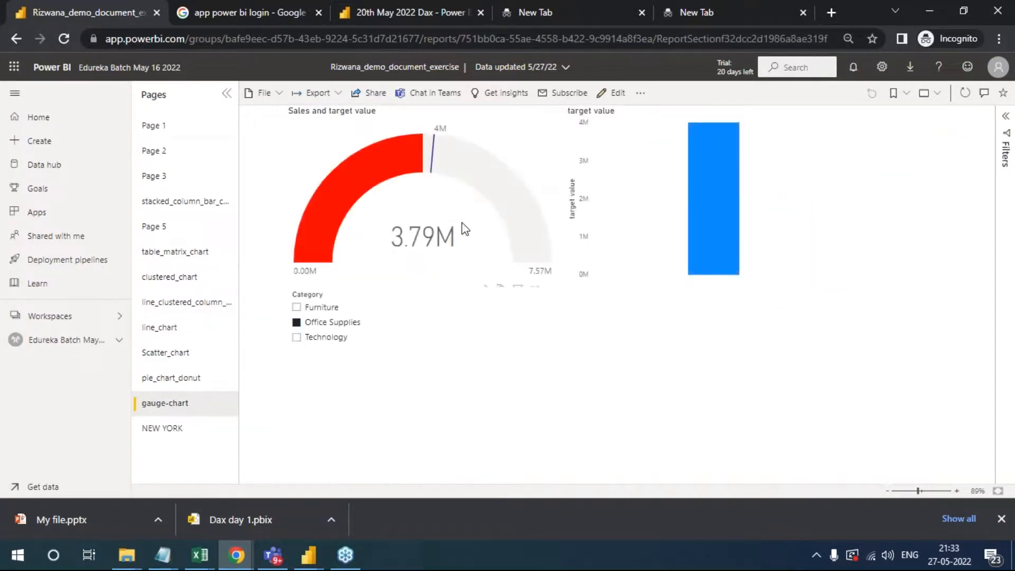
# - Pin the Sales and target value gauge to the existing 360 View dashboard, and open the dashboard
pyautogui.click(485, 291)
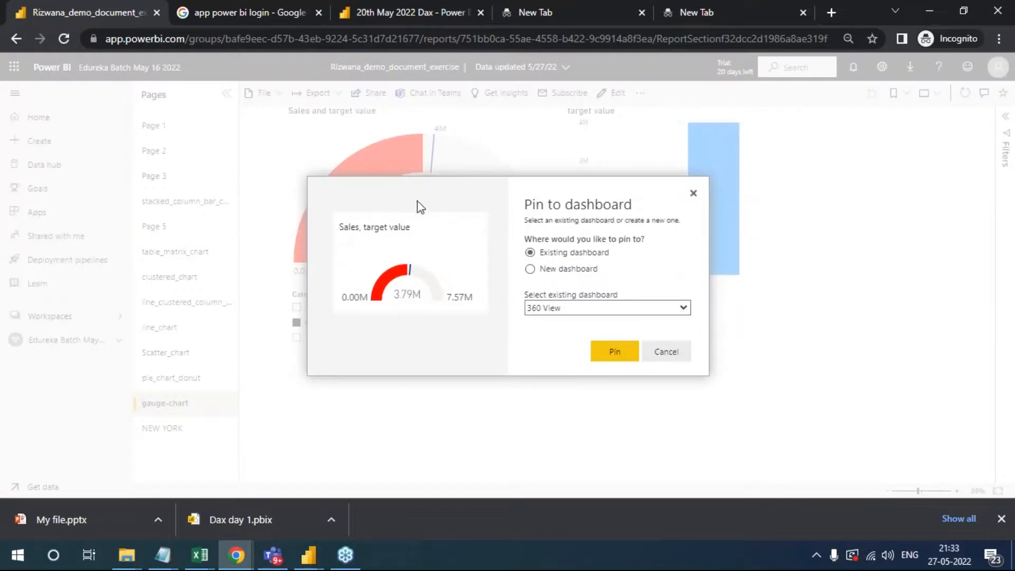
pyautogui.click(540, 270)
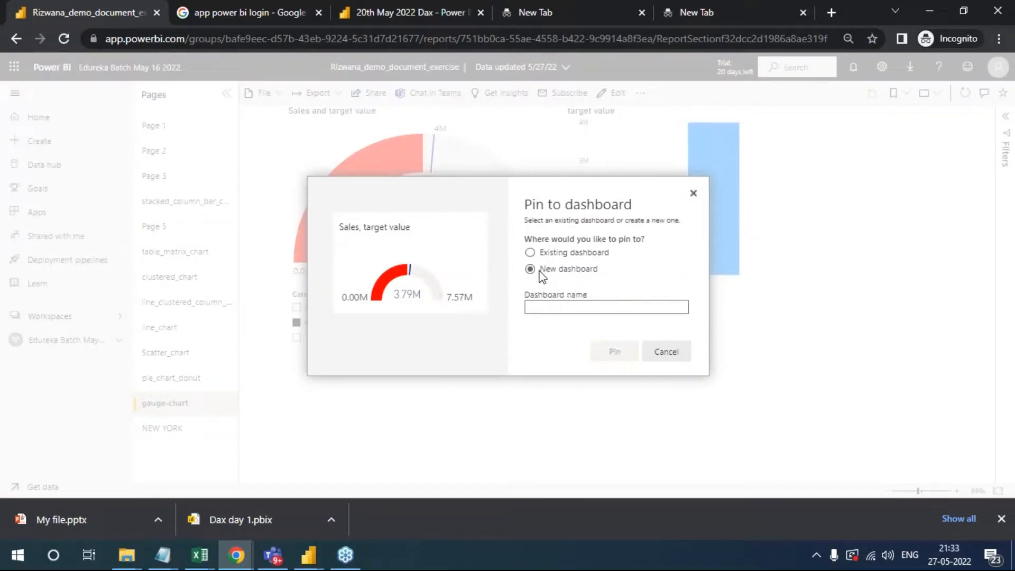
pyautogui.click(545, 255)
pyautogui.click(619, 353)
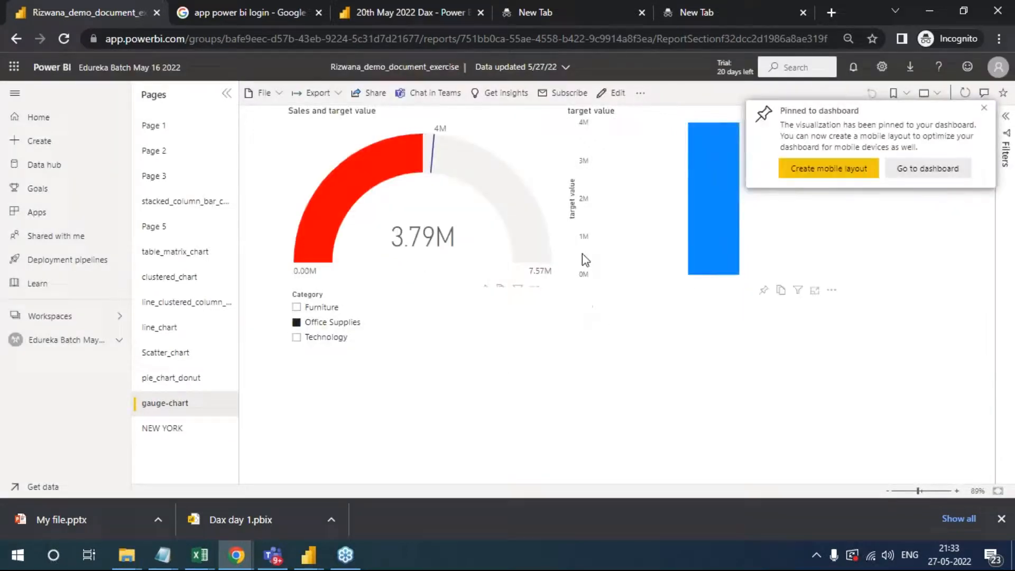
pyautogui.click(914, 179)
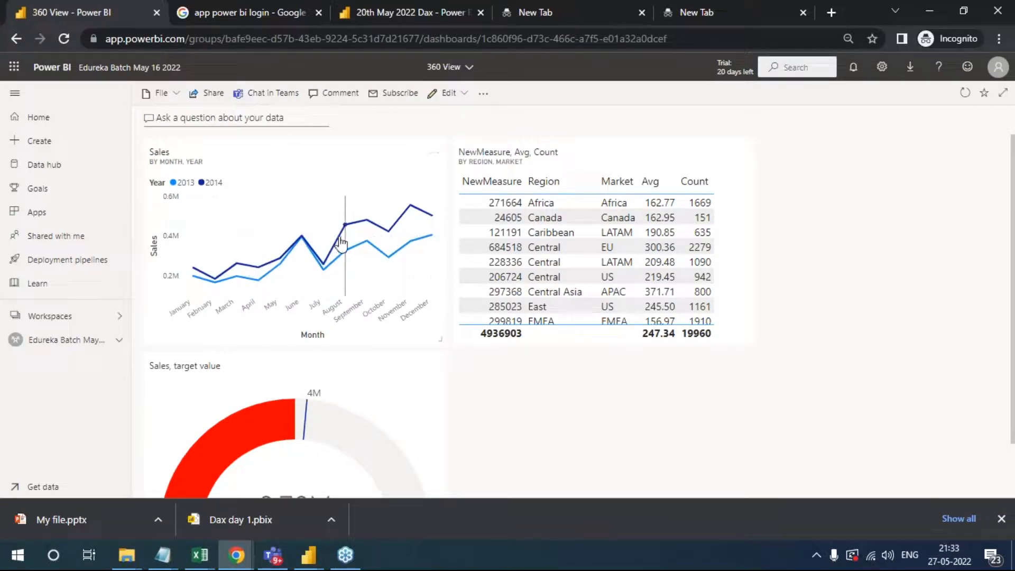
# - View the sharing options of the 360 View dashboard and close them without granting access
pyautogui.moveTo(343, 288)
pyautogui.click(214, 93)
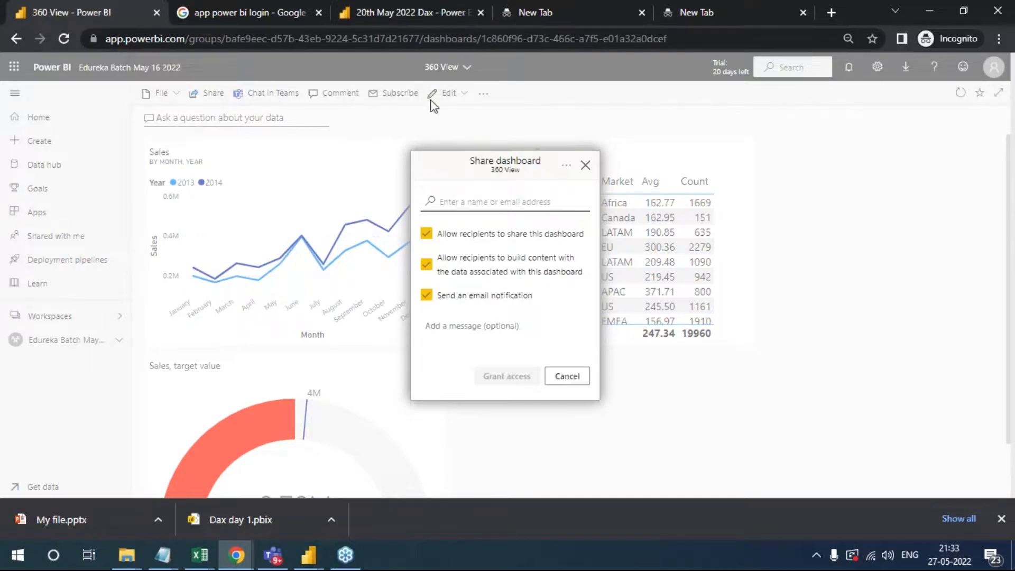
pyautogui.click(585, 165)
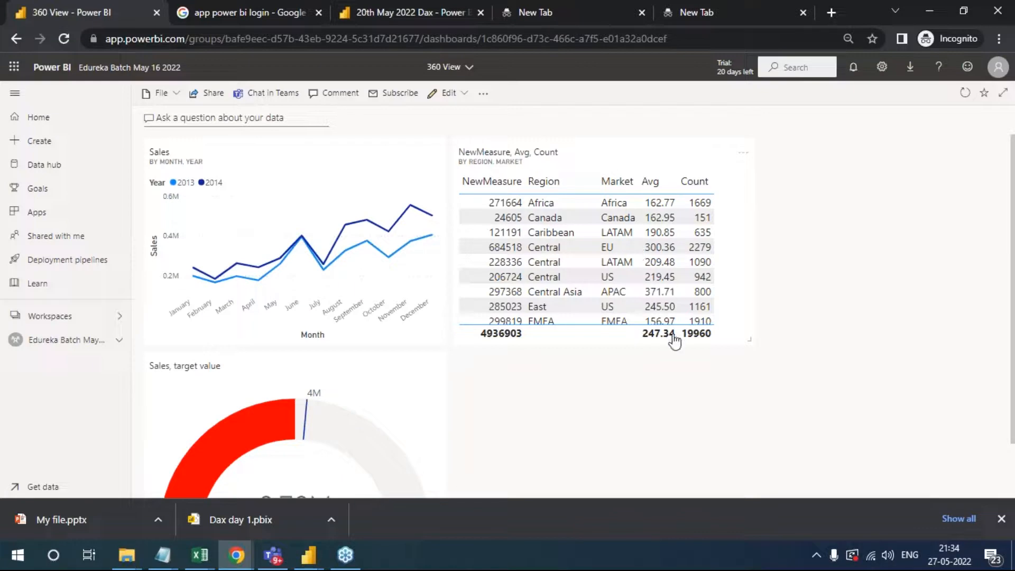
# - Open the source report of the NewMeasure, Avg, Count tile, and return to the 360 View dashboard through the workspace
pyautogui.moveTo(343, 226)
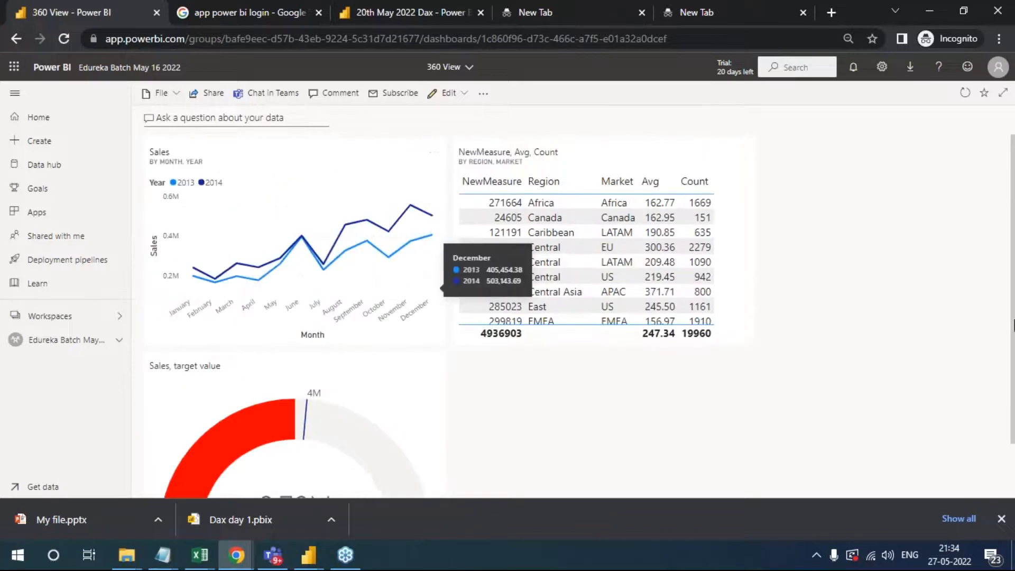
pyautogui.click(1011, 376)
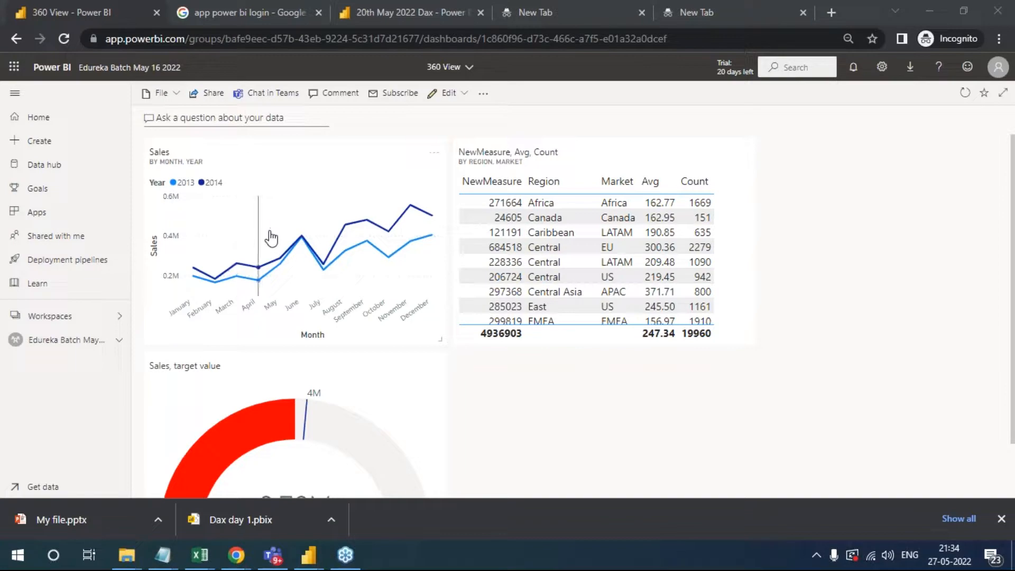
pyautogui.moveTo(271, 238)
pyautogui.click(517, 207)
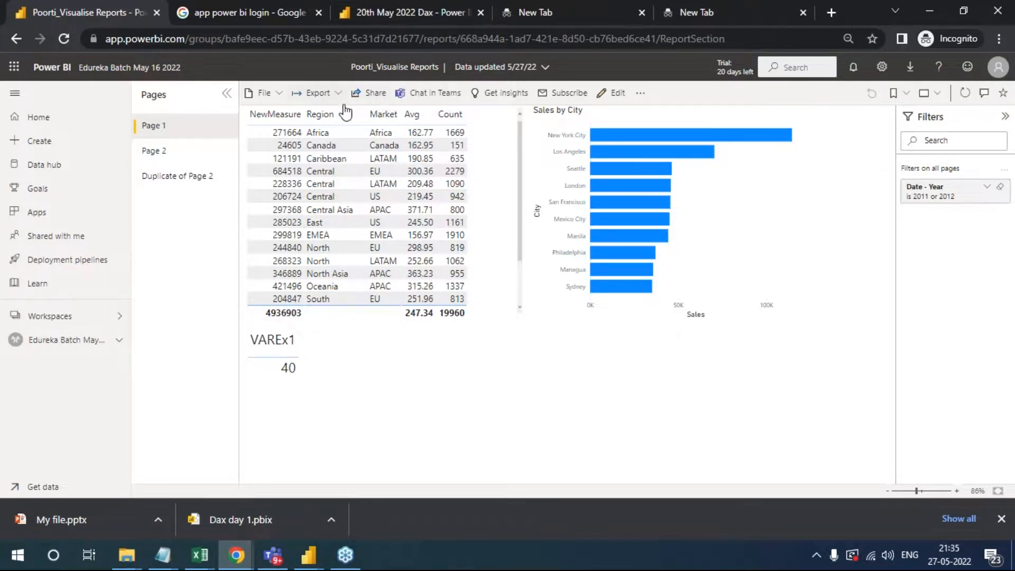
pyautogui.click(71, 339)
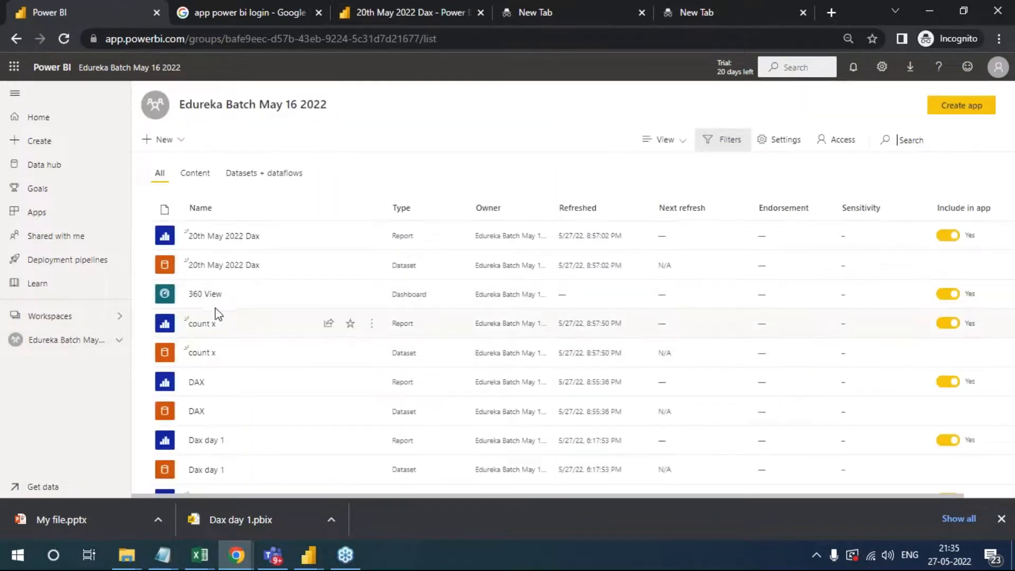
pyautogui.click(202, 296)
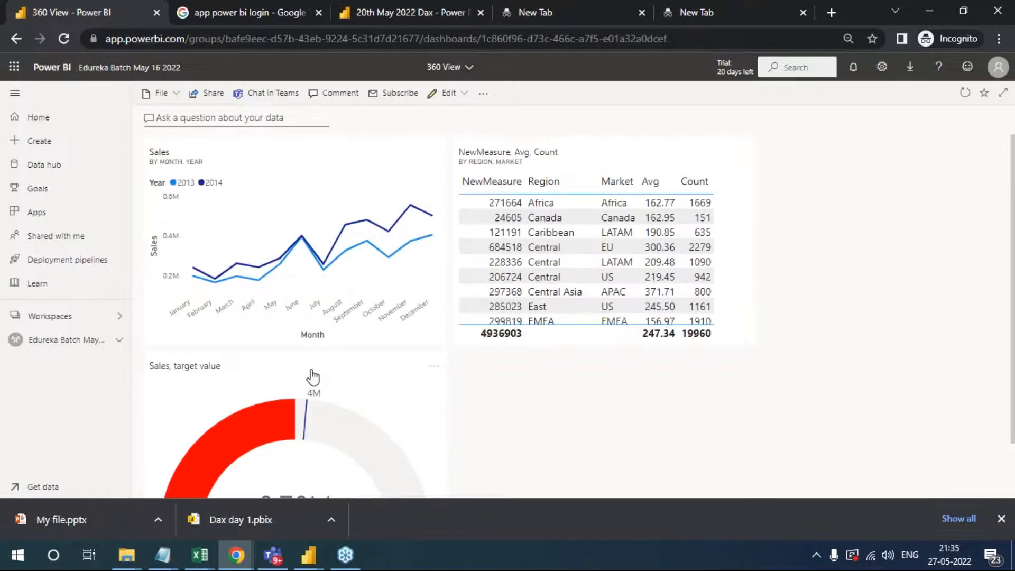
# - Open the source report of the Sales, target value gauge tile, and return to the 360 View dashboard
pyautogui.click(296, 428)
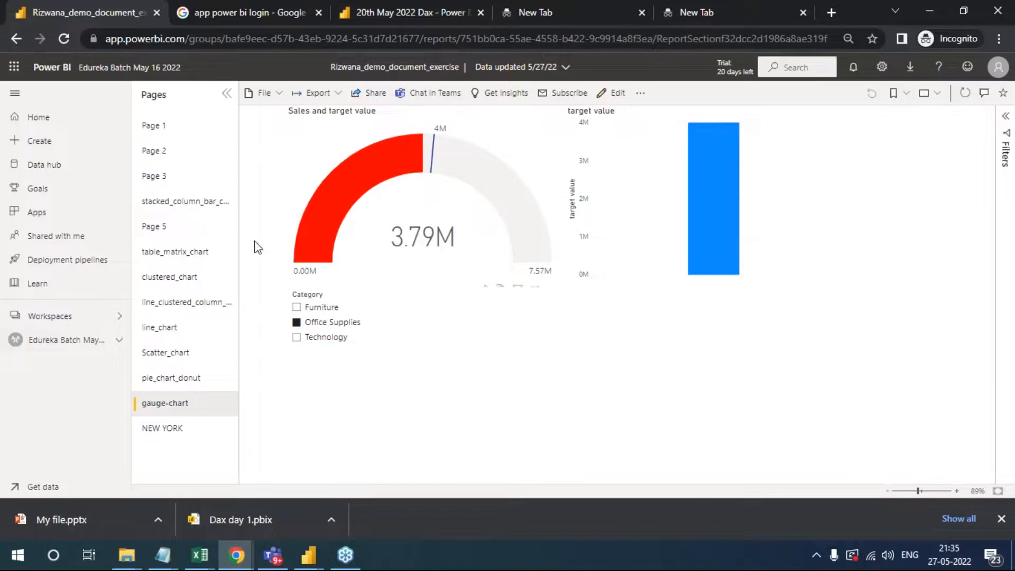
pyautogui.click(79, 345)
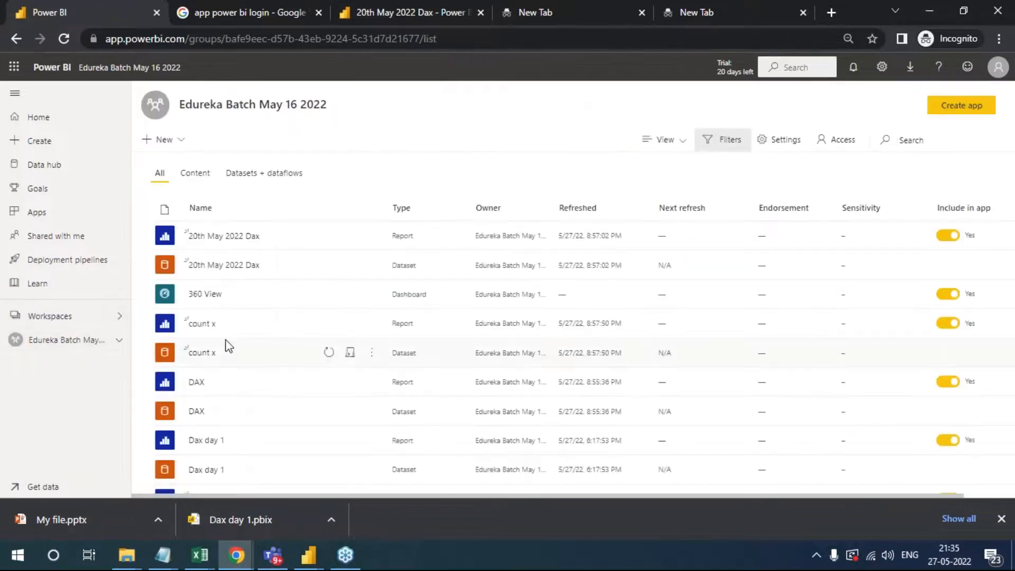
pyautogui.click(211, 295)
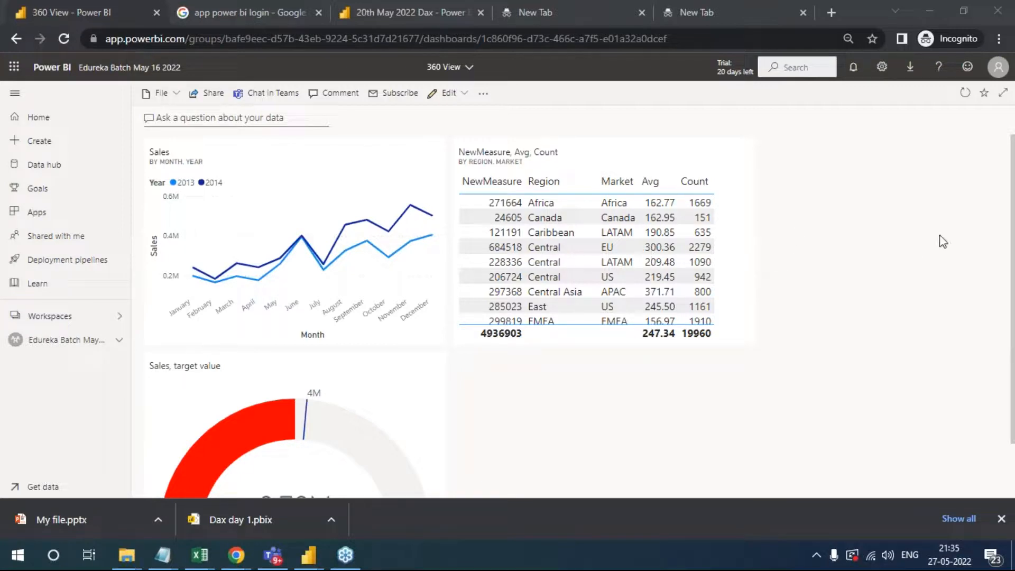
# - Open the Visualizations report listed last in the workspace and look over the sales visuals on its Page 1
pyautogui.click(68, 342)
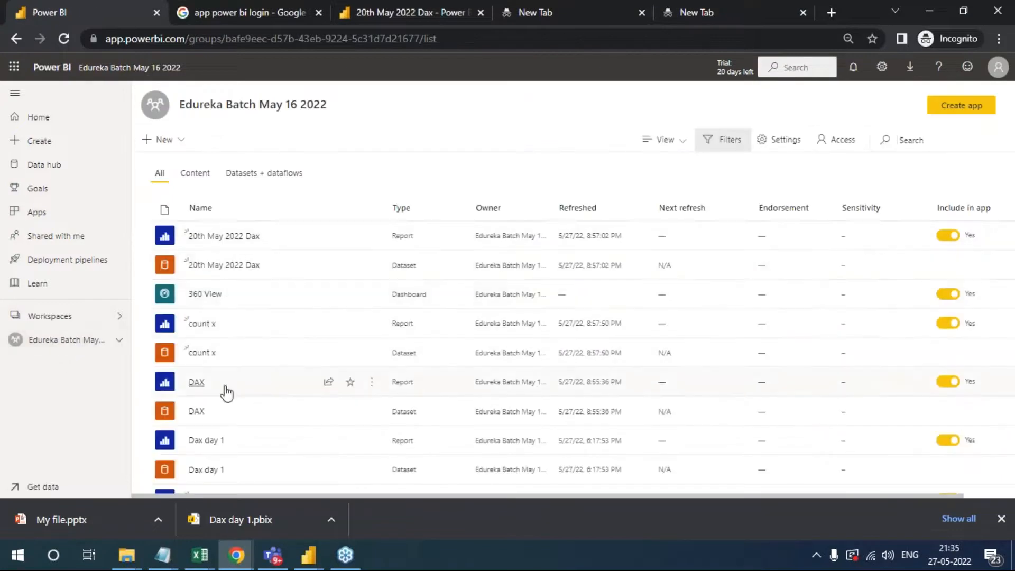
pyautogui.scroll(-3, 225, 390)
pyautogui.scroll(-7, 288, 414)
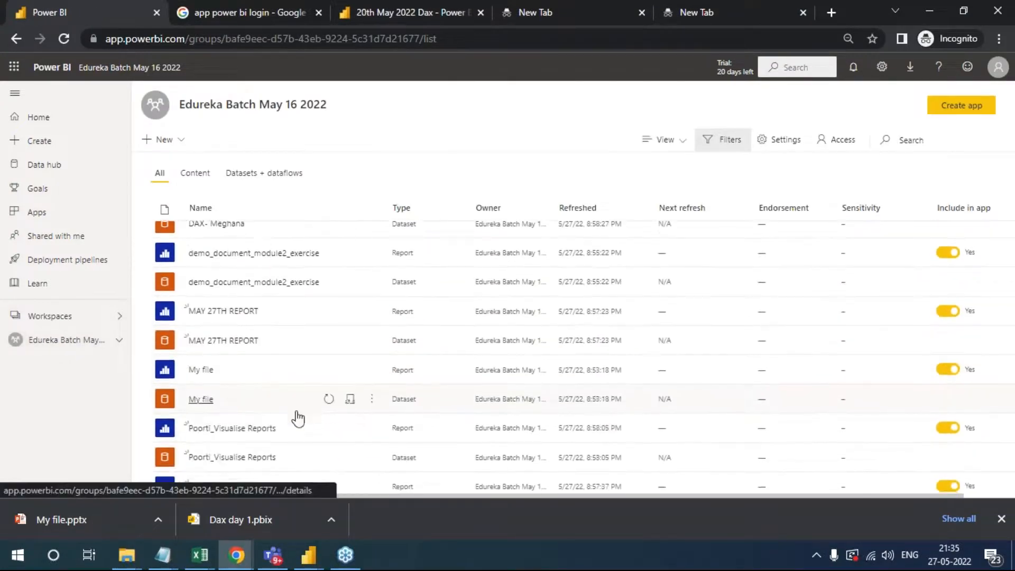
pyautogui.scroll(-2, 324, 424)
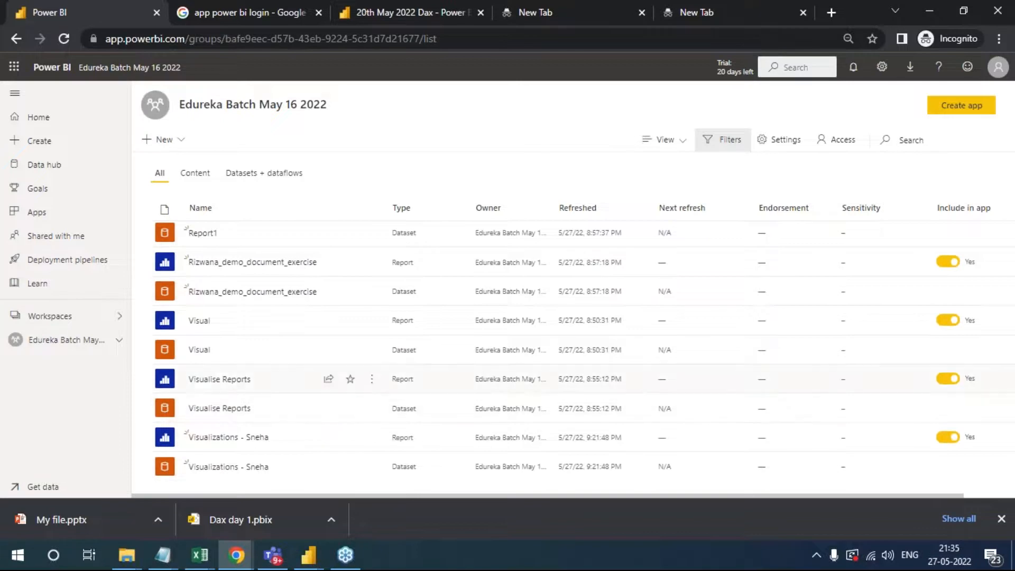
pyautogui.click(223, 443)
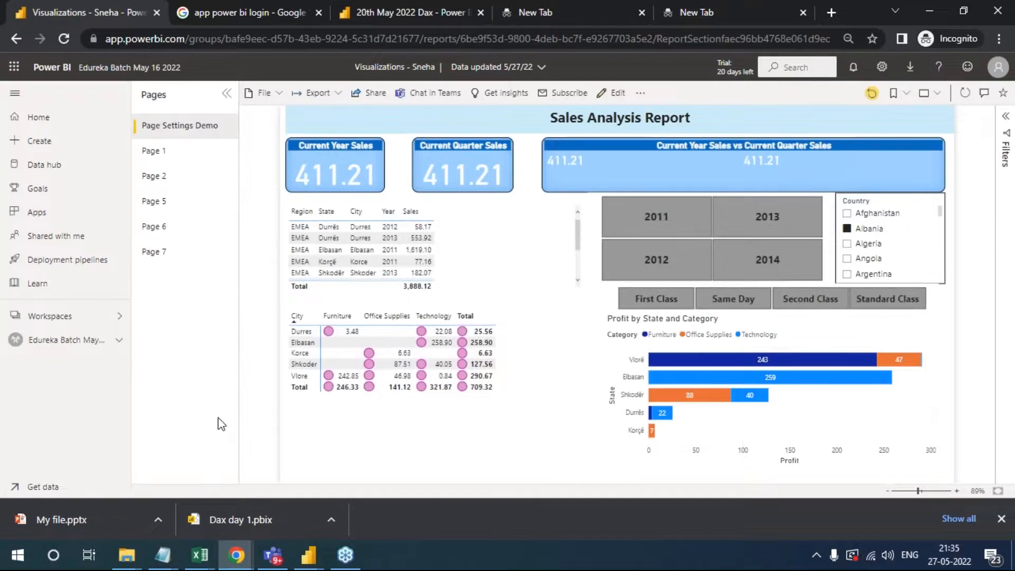
pyautogui.click(167, 153)
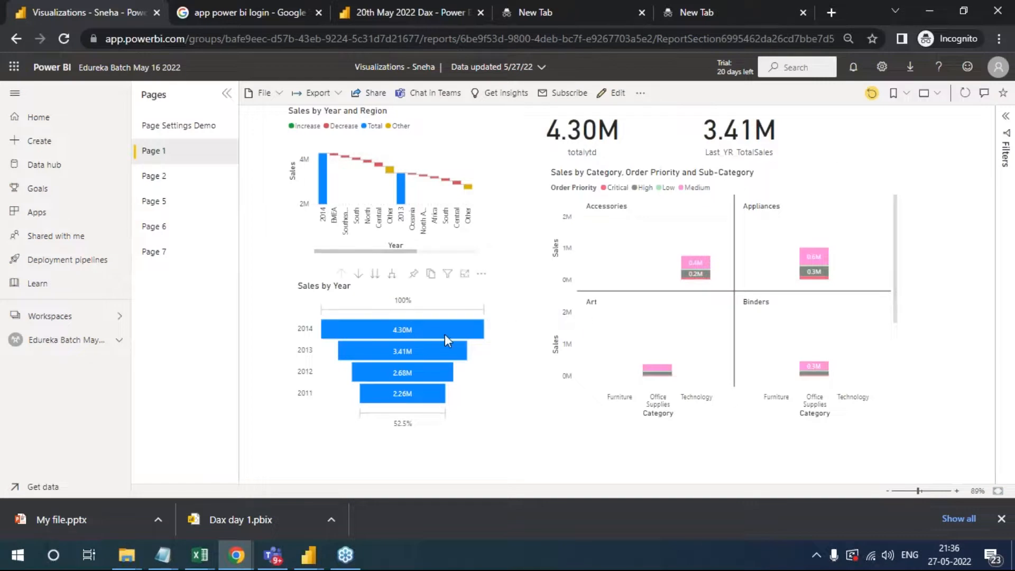
pyautogui.moveTo(444, 334)
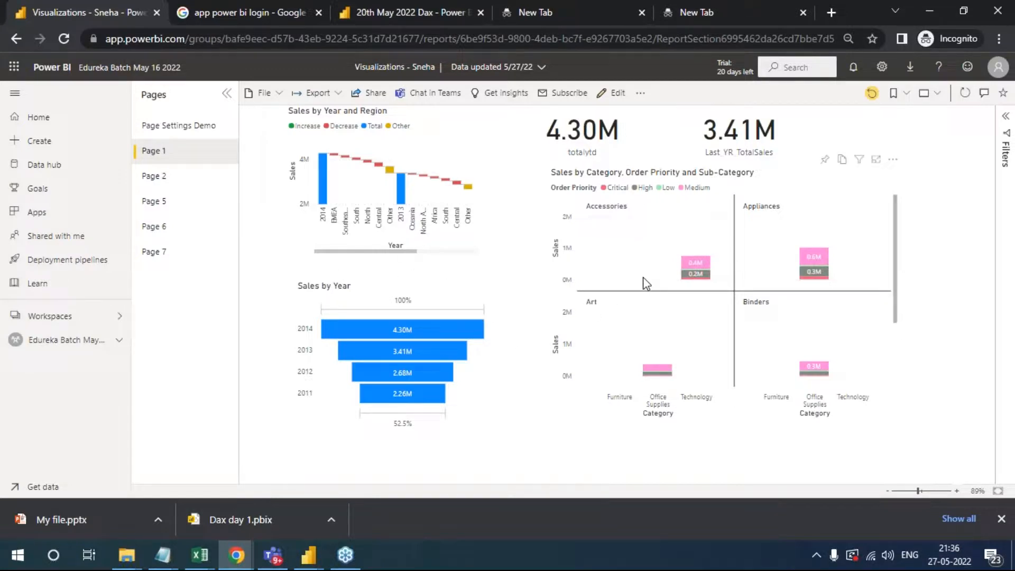
pyautogui.moveTo(861, 168)
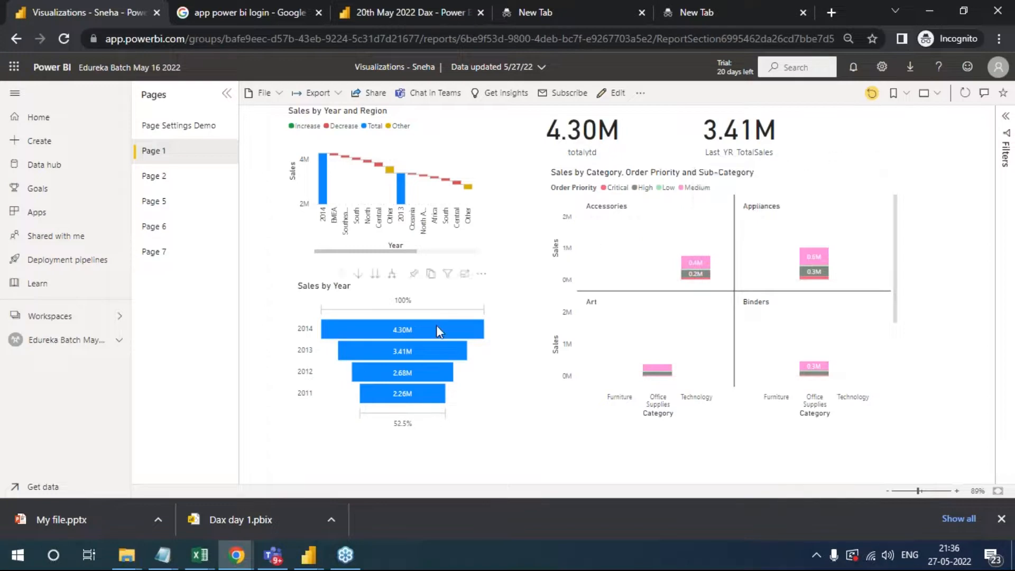
# - Pin the Sales by Year funnel chart to the existing 360 View dashboard and go to that dashboard
pyautogui.click(414, 275)
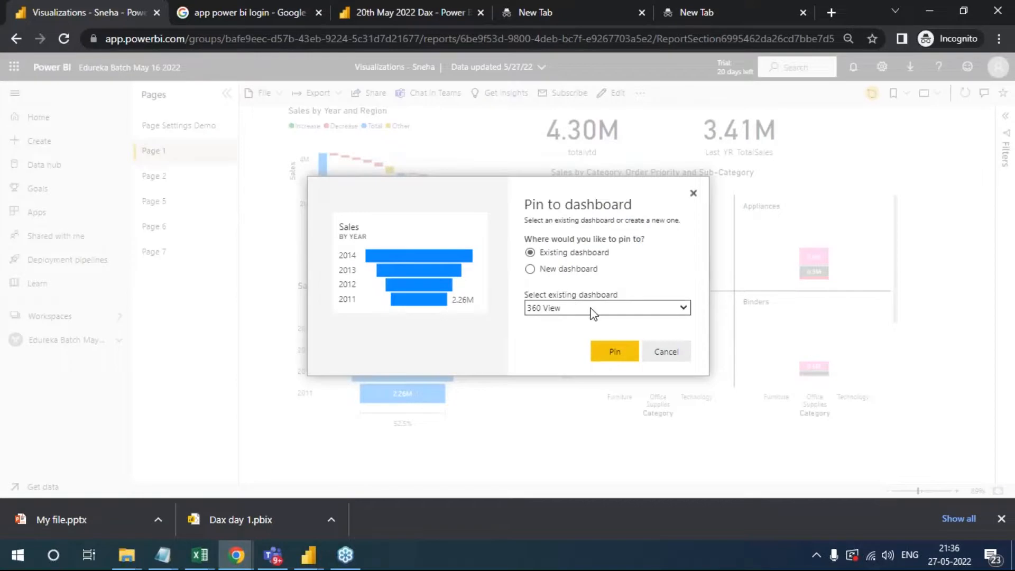
pyautogui.click(608, 351)
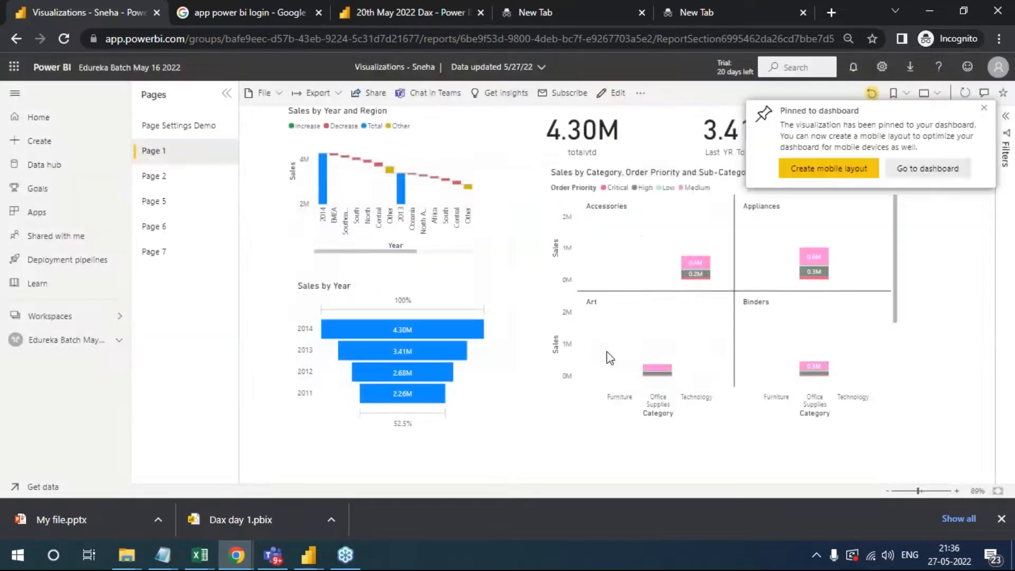
pyautogui.click(924, 169)
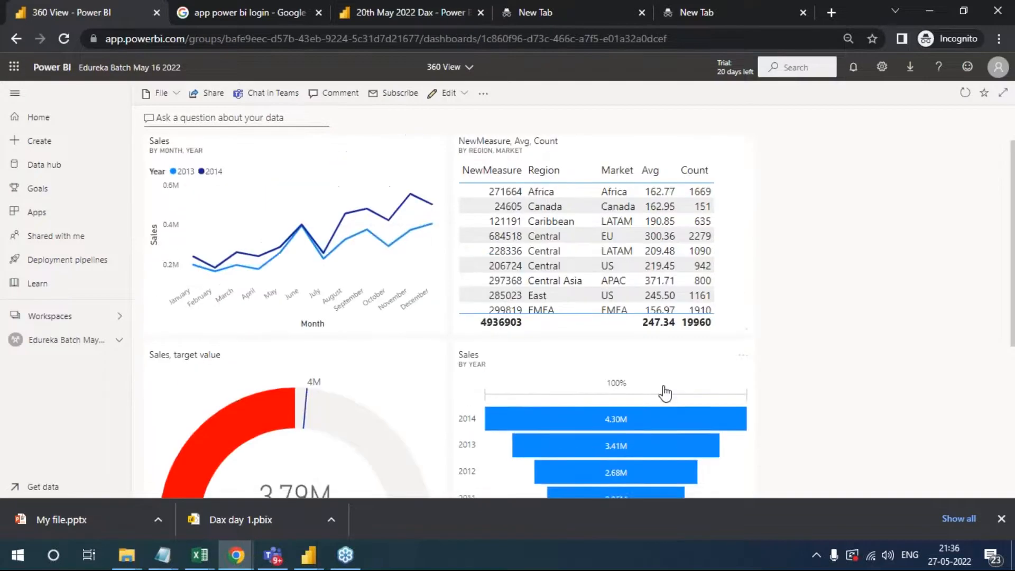
# - Move the Sales by Month column chart tile to the dashboard's first row, directly right of the NewMeasure, Avg, Count table
pyautogui.moveTo(737, 254); pyautogui.dragTo(750, 210)
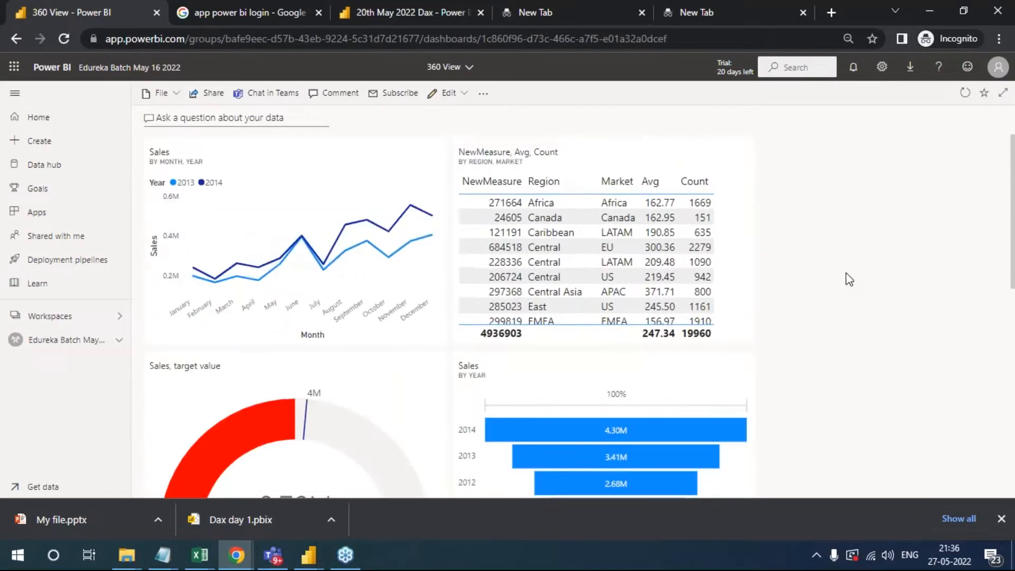
pyautogui.scroll(-5, 800, 357)
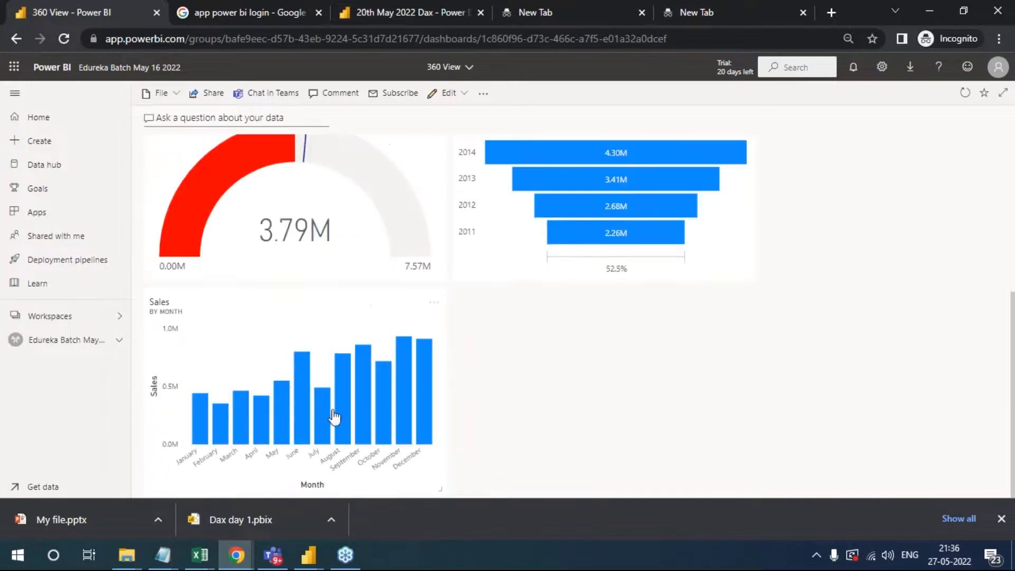
pyautogui.moveTo(417, 389); pyautogui.dragTo(882, 202)
pyautogui.moveTo(648, 225); pyautogui.dragTo(612, 232)
pyautogui.moveTo(602, 423); pyautogui.dragTo(614, 354)
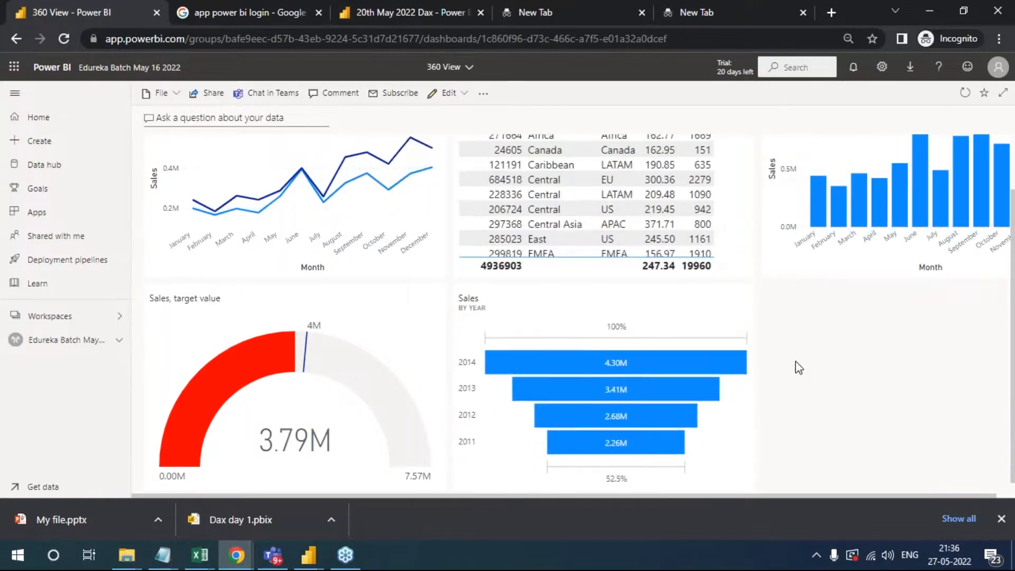
pyautogui.scroll(2, 801, 368)
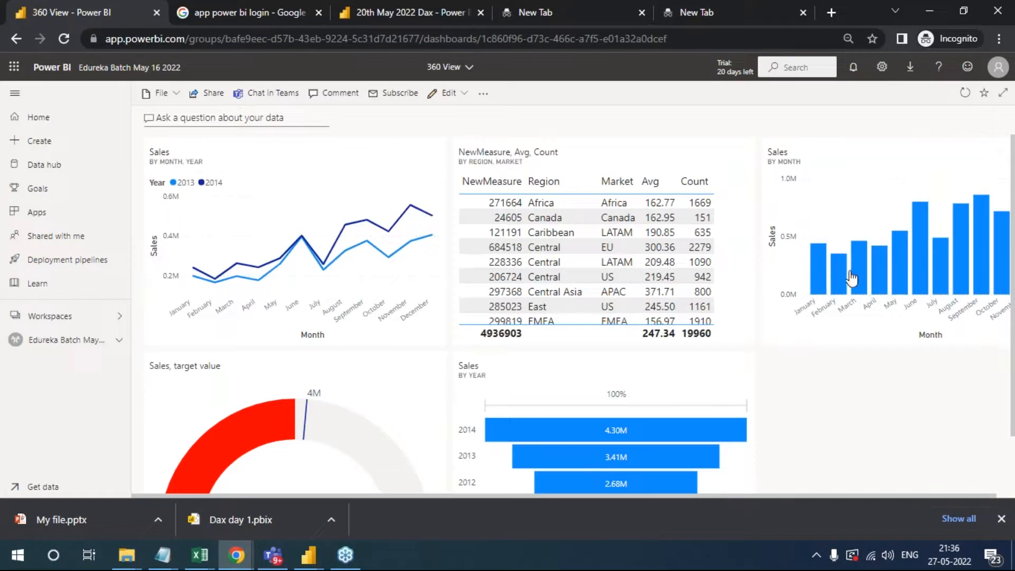
# - Open the source report of the Sales by Month tile, and return to the 360 View dashboard through the workspace
pyautogui.click(894, 264)
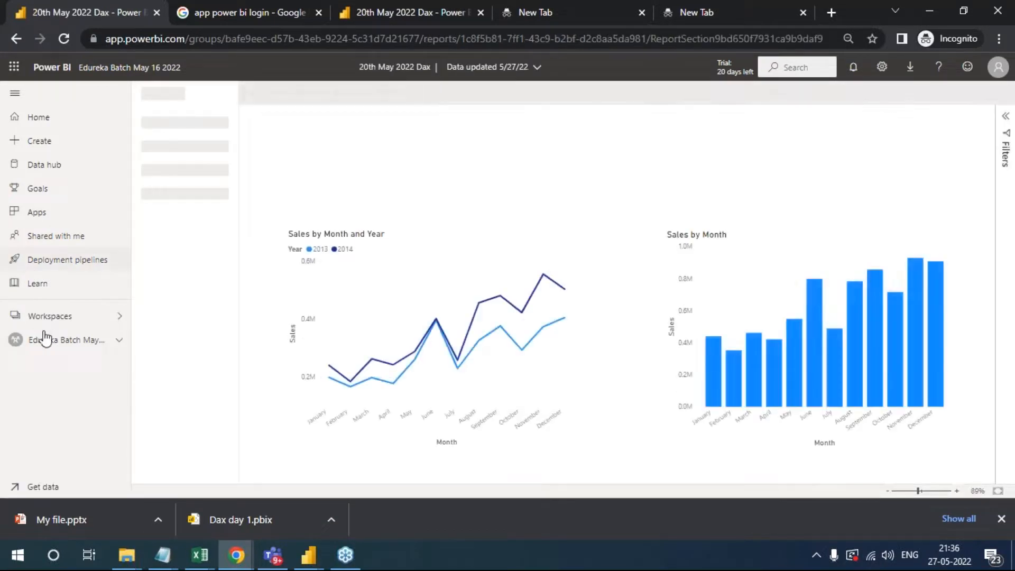
pyautogui.click(49, 343)
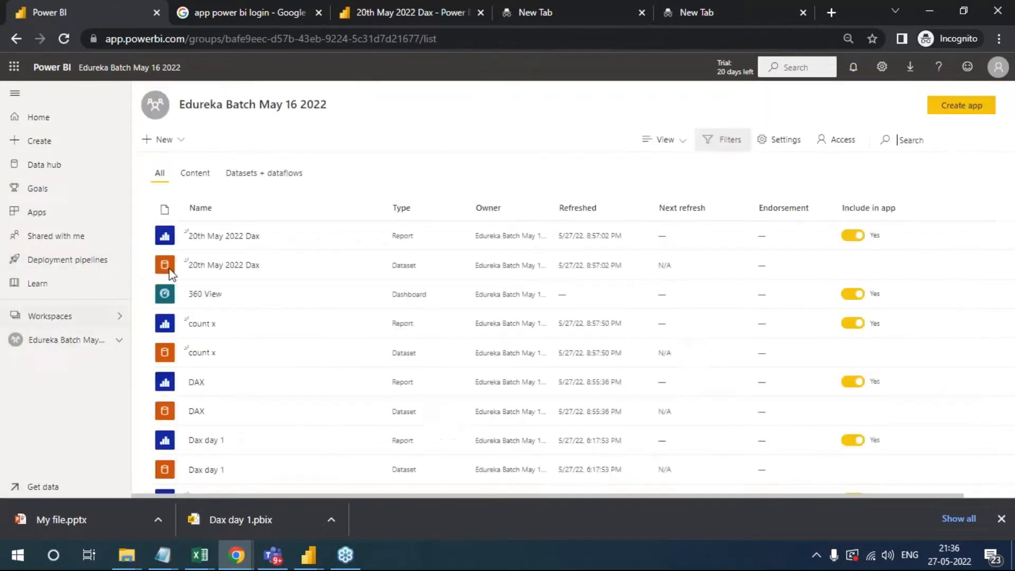
pyautogui.click(206, 295)
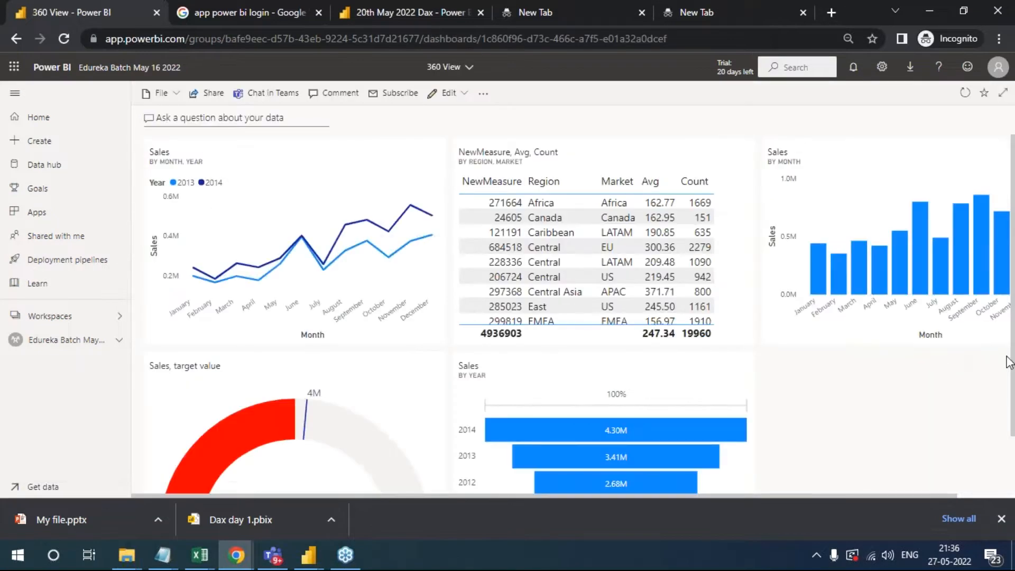
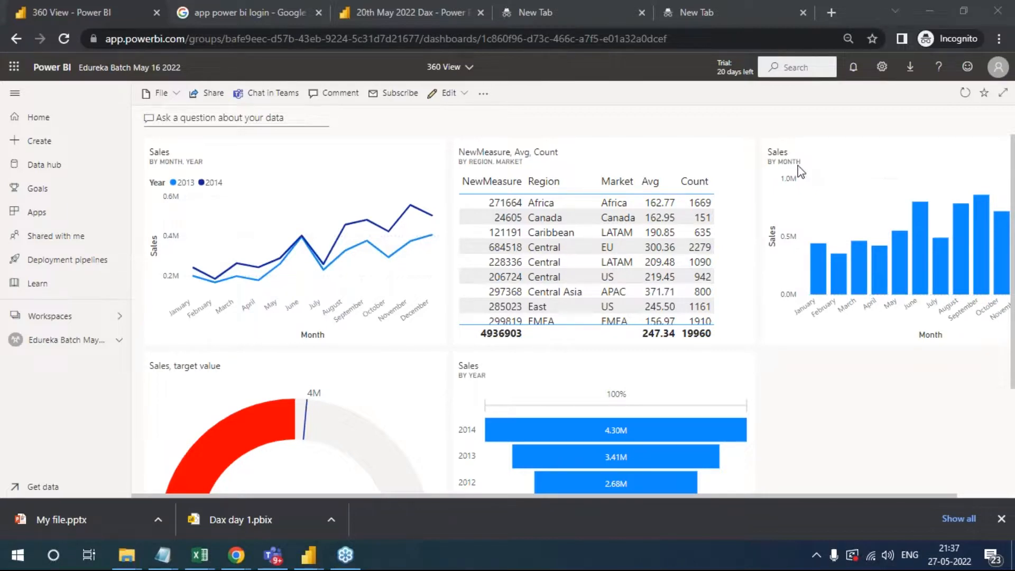
# - Open the 360 View dashboard's theme settings and preview the Dark, Color-blind friendly and Custom themes
pyautogui.click(465, 94)
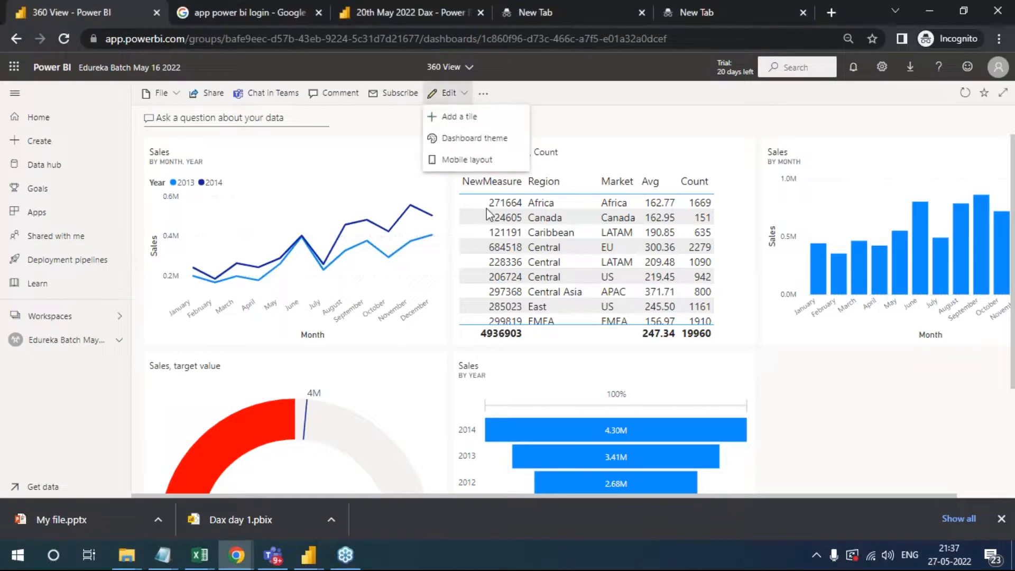
pyautogui.click(465, 142)
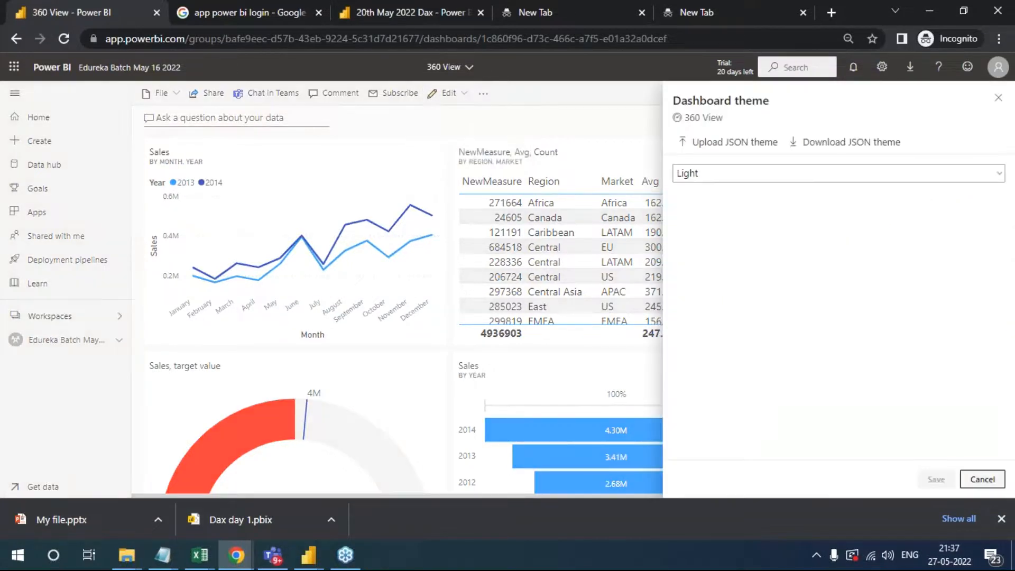
pyautogui.click(914, 179)
pyautogui.click(751, 216)
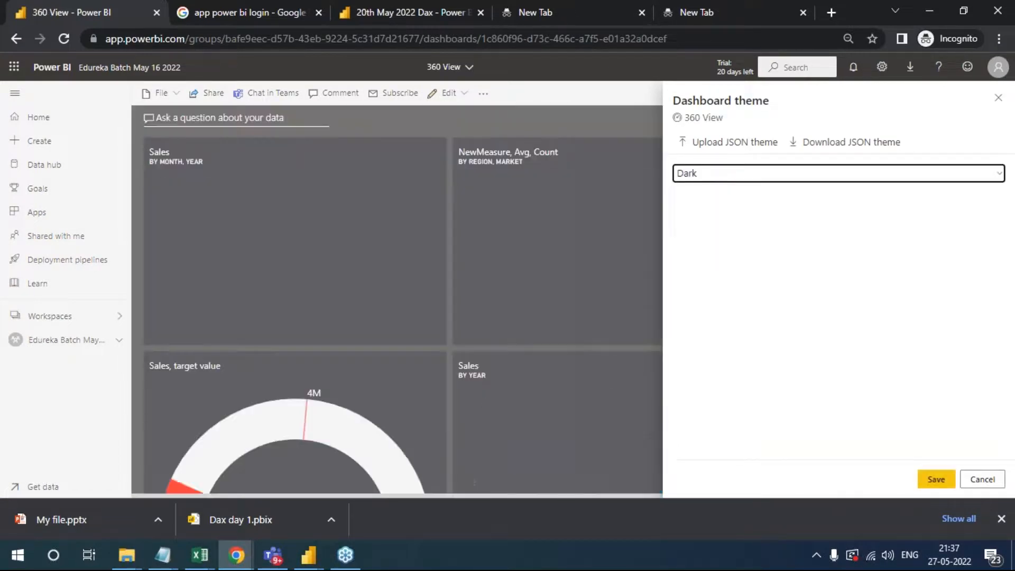
pyautogui.click(738, 180)
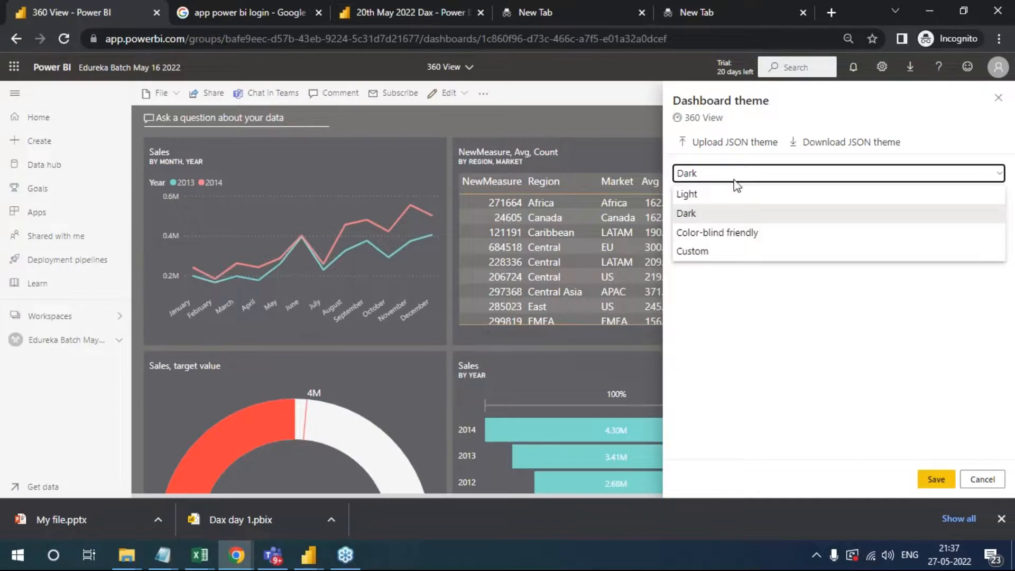
pyautogui.click(725, 232)
pyautogui.click(729, 176)
pyautogui.click(732, 249)
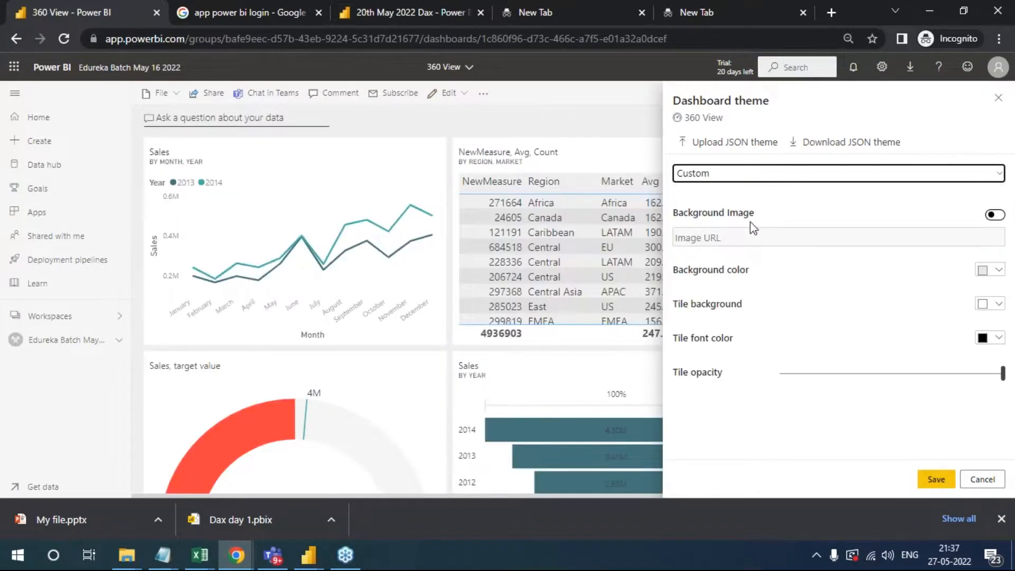
# - Apply the Dark theme to the 360 View dashboard and save the change
pyautogui.click(750, 185)
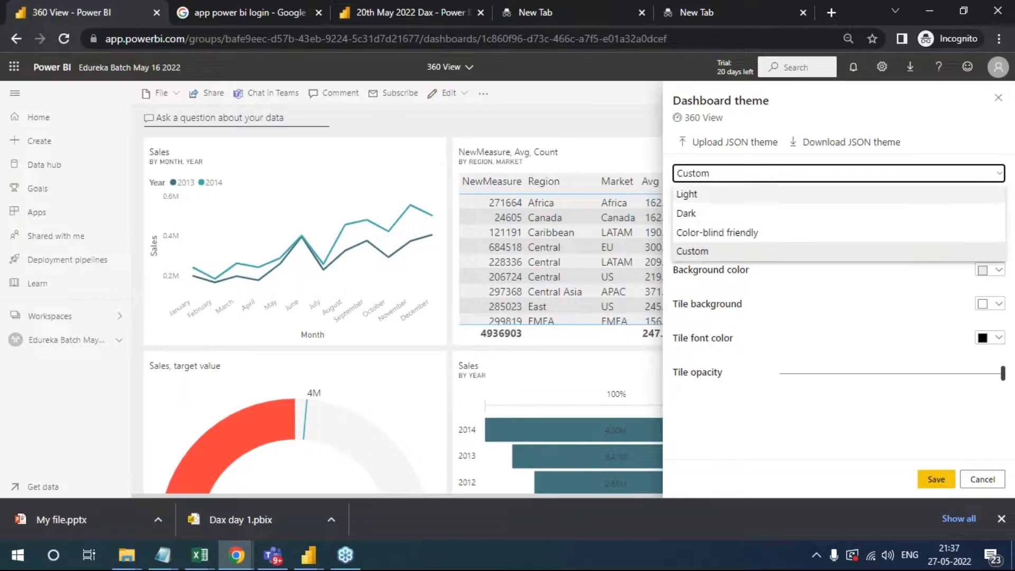
pyautogui.click(719, 215)
pyautogui.click(935, 480)
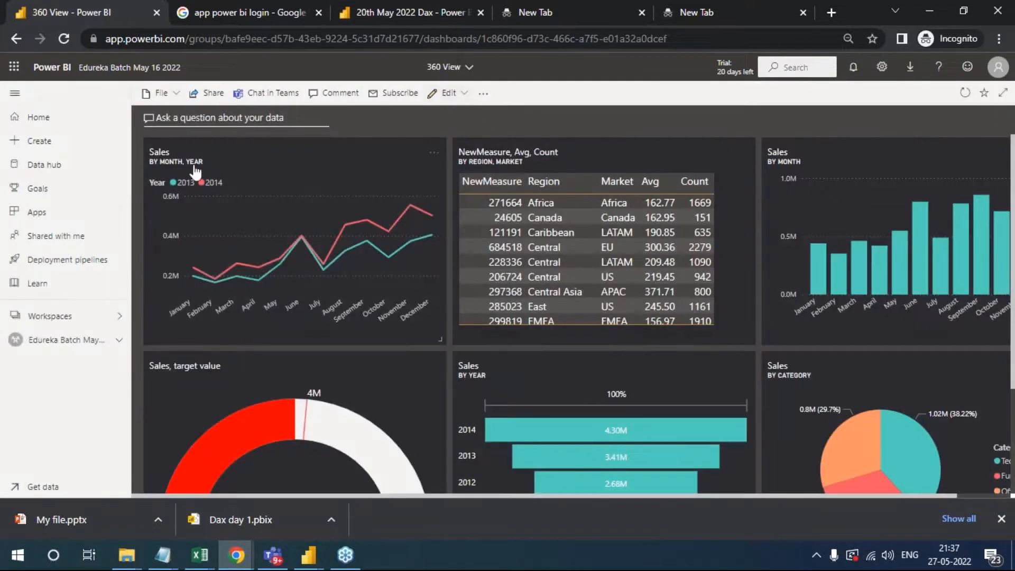
# - View the 360 View dashboard in full-screen mode, look over all its tiles, and return to the normal view
pyautogui.click(1003, 94)
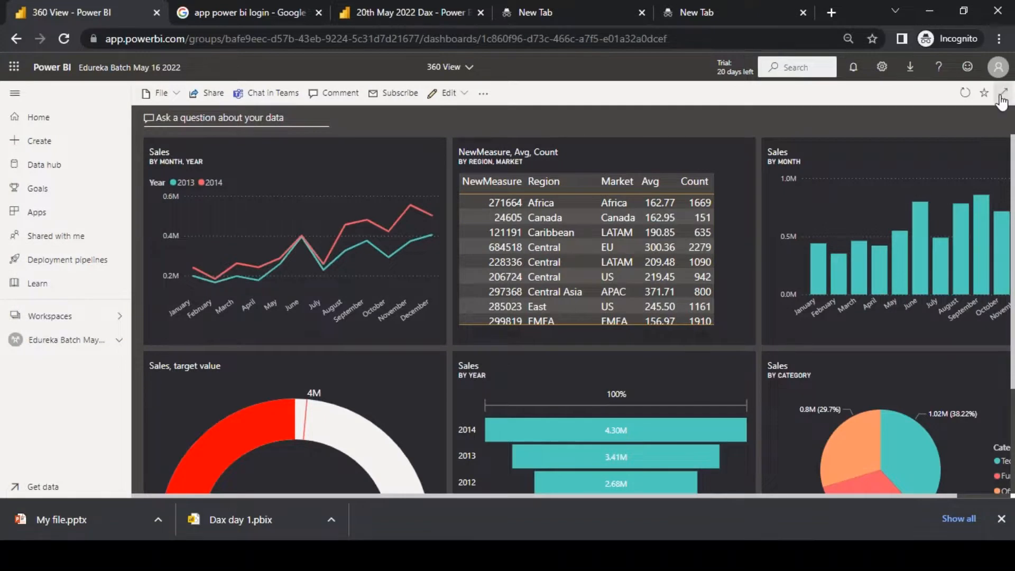
pyautogui.scroll(-2, 869, 369)
pyautogui.scroll(2, 868, 370)
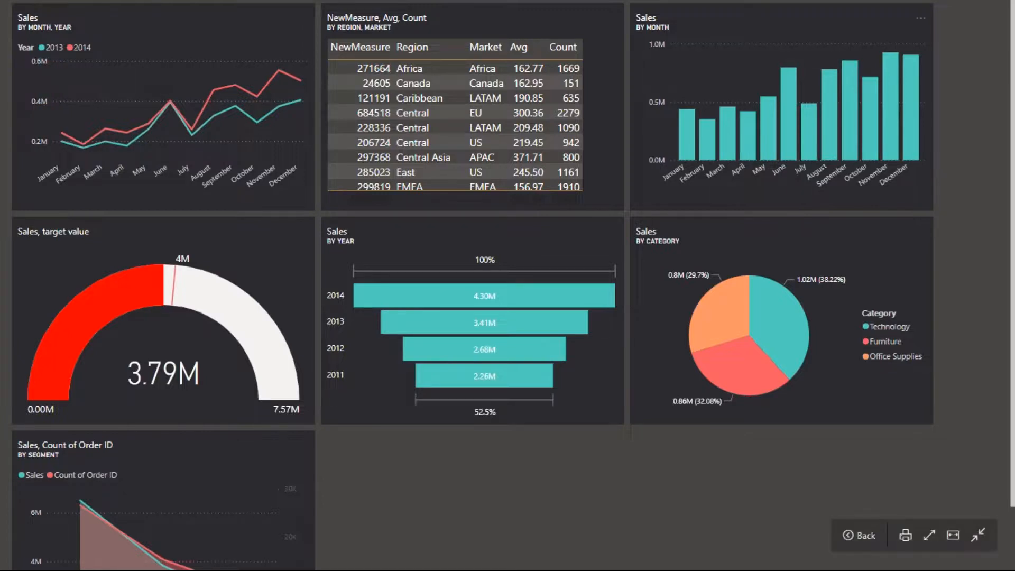
pyautogui.press('super')
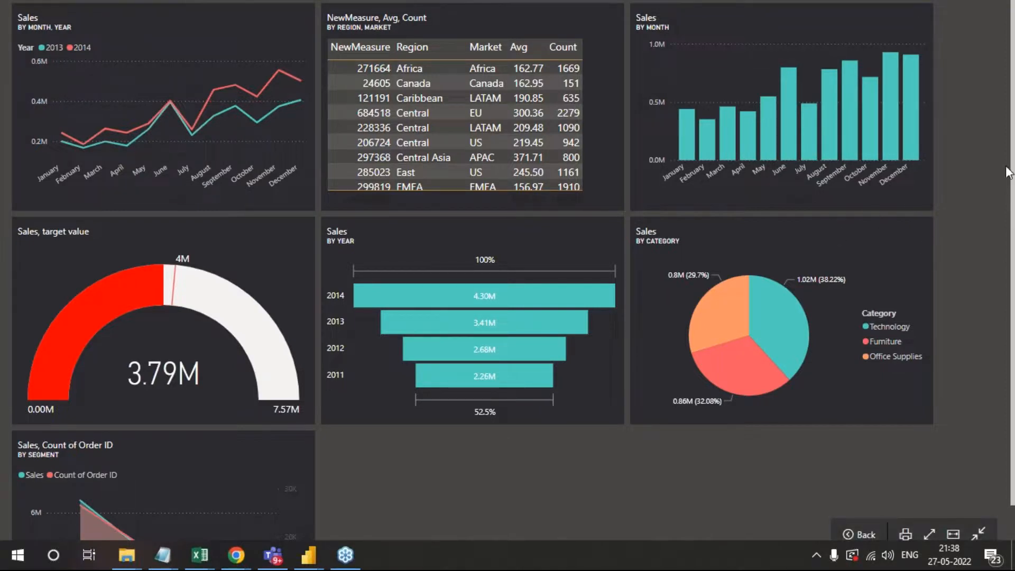
pyautogui.press('Escape')
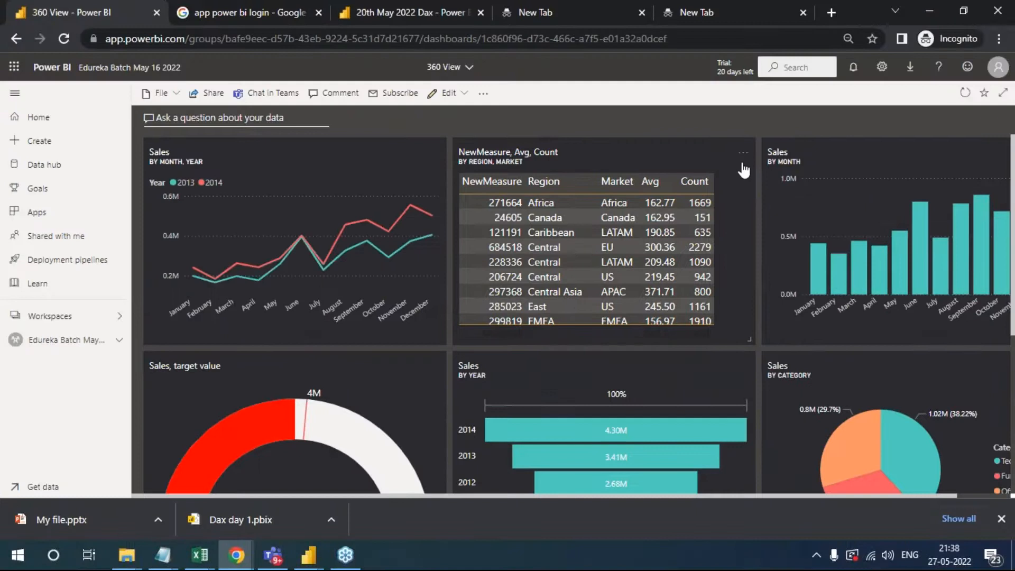
# - Open the source report of the NewMeasure, Avg, Count tile and examine the options of its table and Sales by City visuals
pyautogui.click(744, 154)
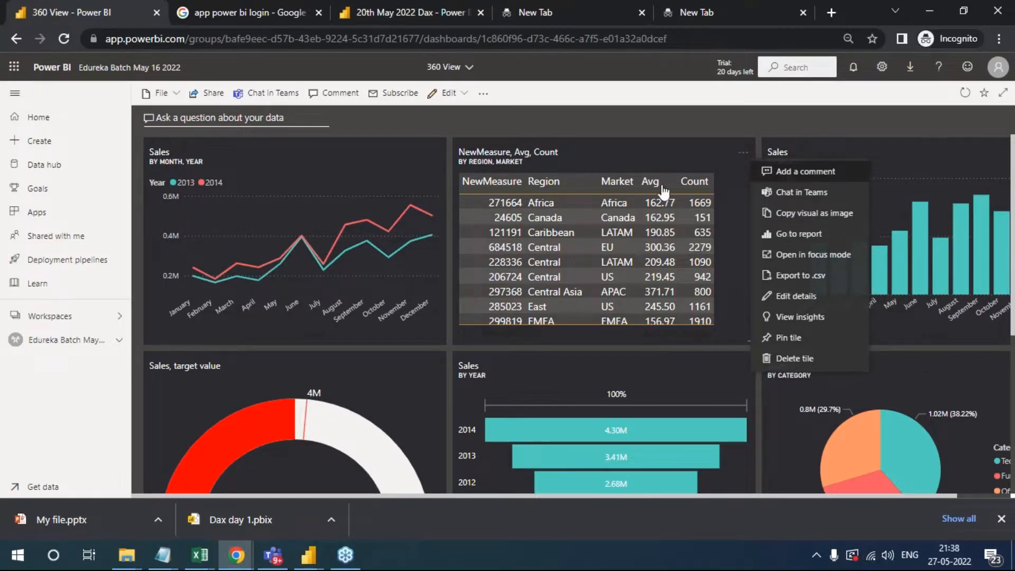
pyautogui.click(660, 166)
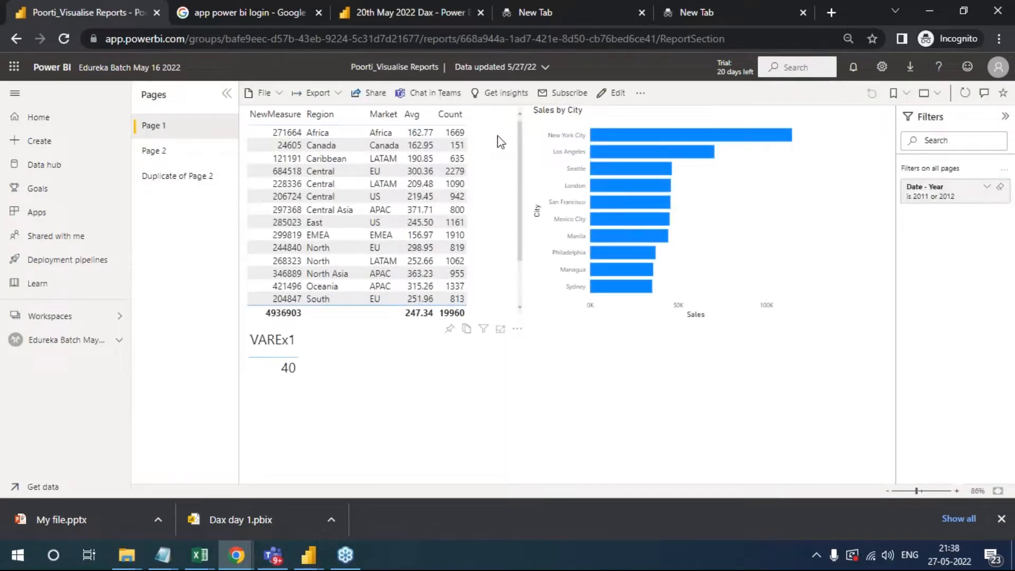
pyautogui.click(517, 319)
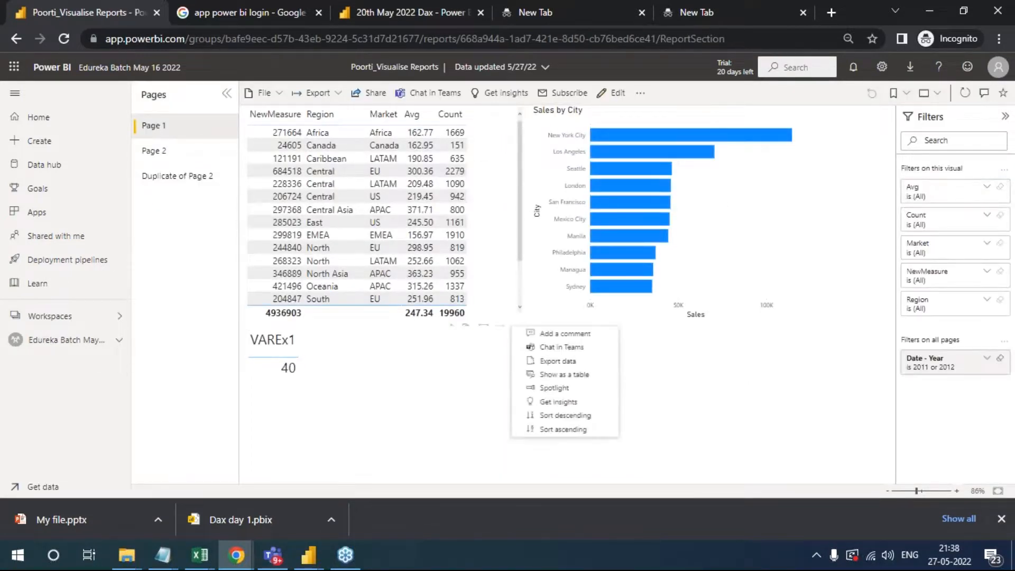
pyautogui.click(592, 390)
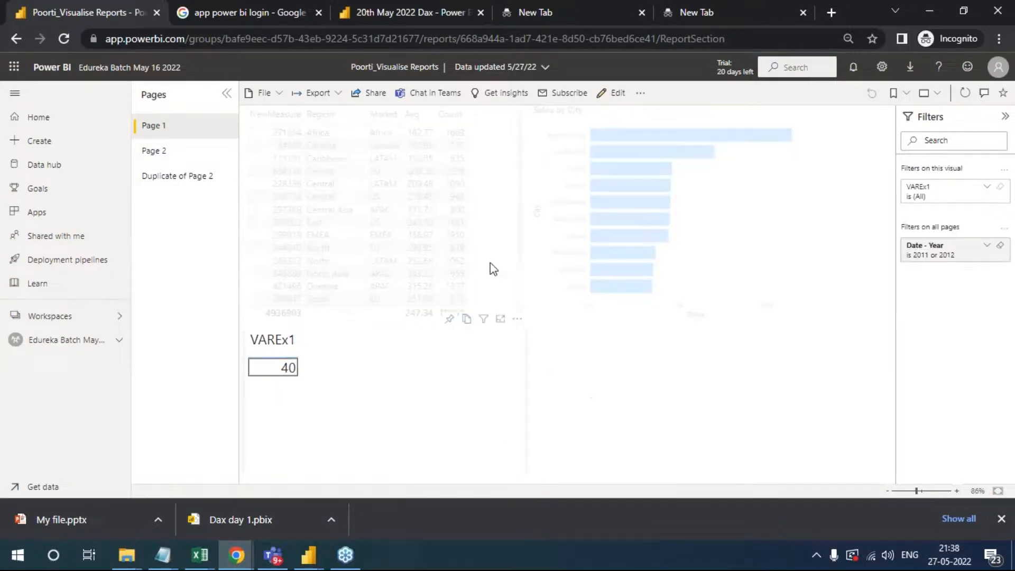
pyautogui.click(490, 245)
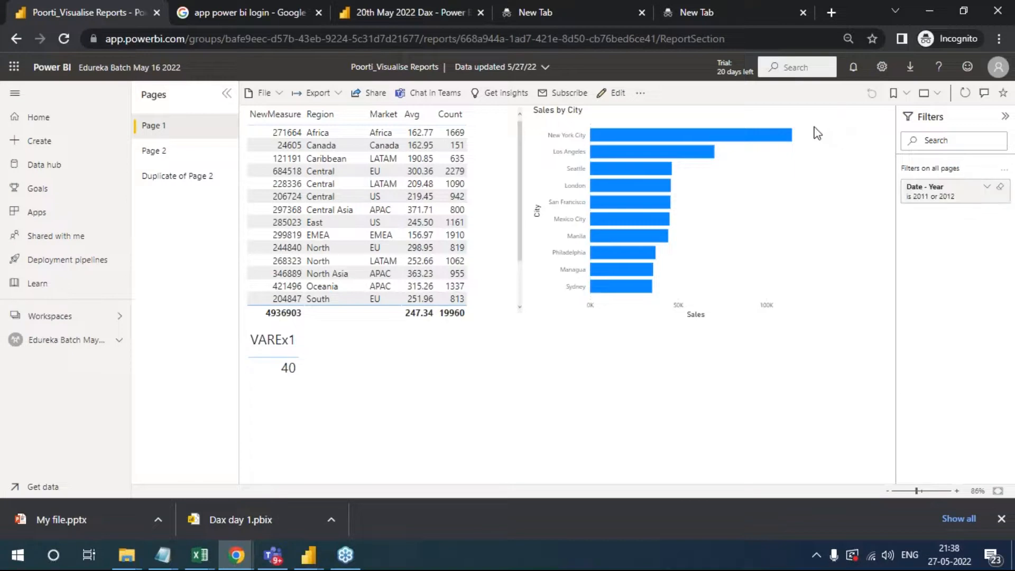
pyautogui.click(804, 329)
pyautogui.click(862, 398)
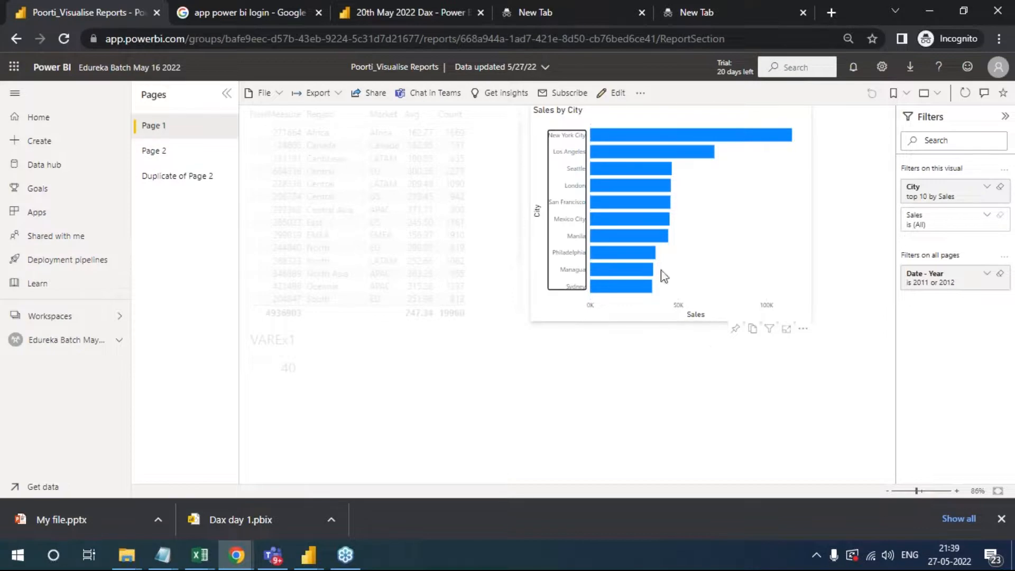
pyautogui.click(767, 273)
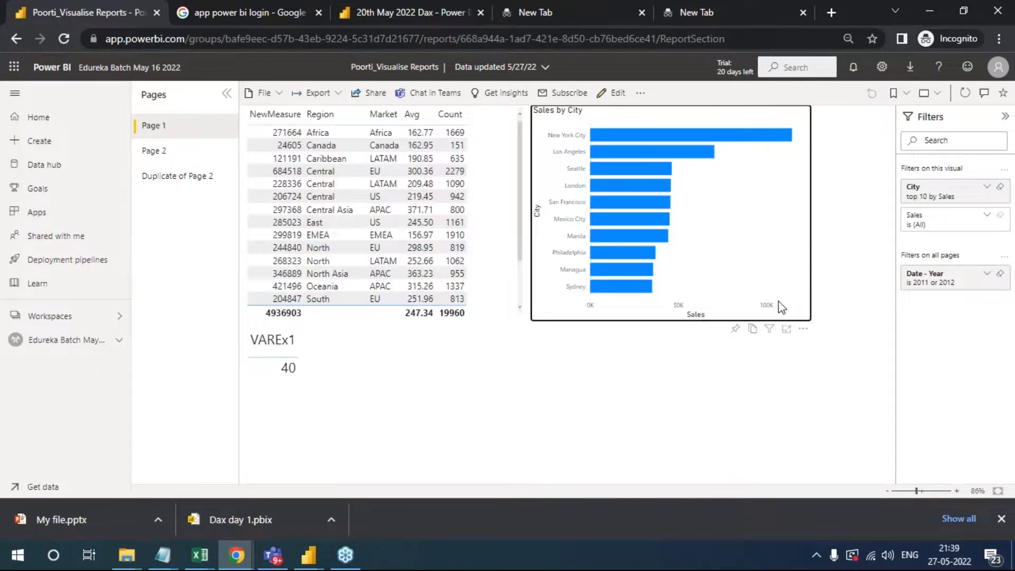
# - Return to the 360 View dashboard through the Edureka Batch May 16 2022 workspace
pyautogui.click(53, 340)
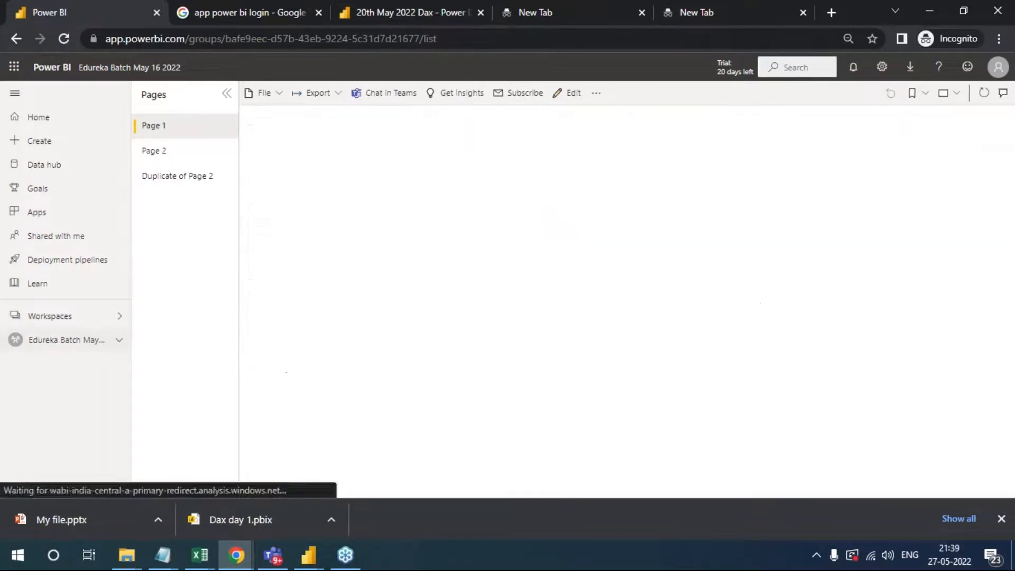
pyautogui.click(203, 297)
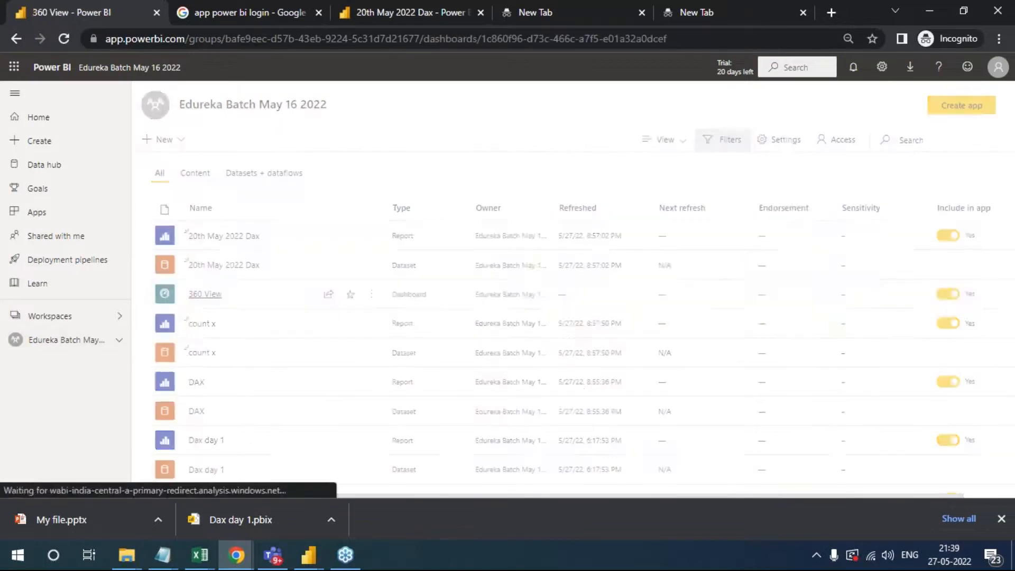
pyautogui.click(205, 314)
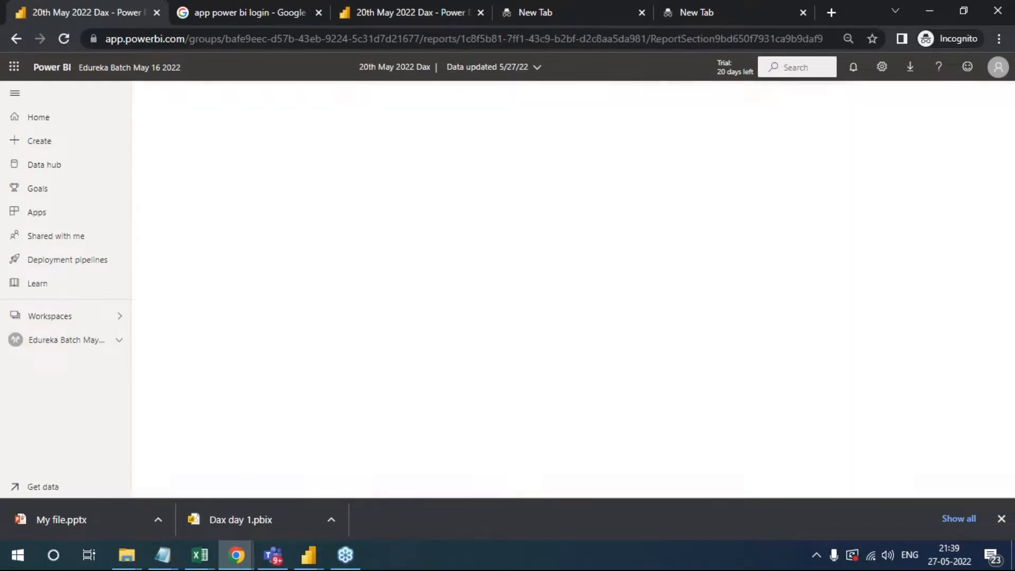
pyautogui.click(85, 340)
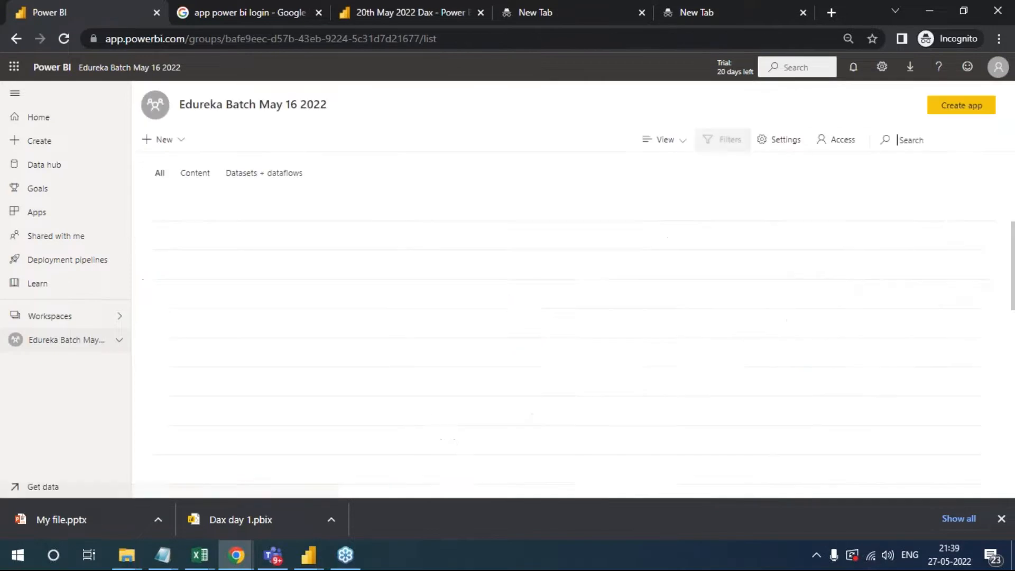
pyautogui.click(205, 294)
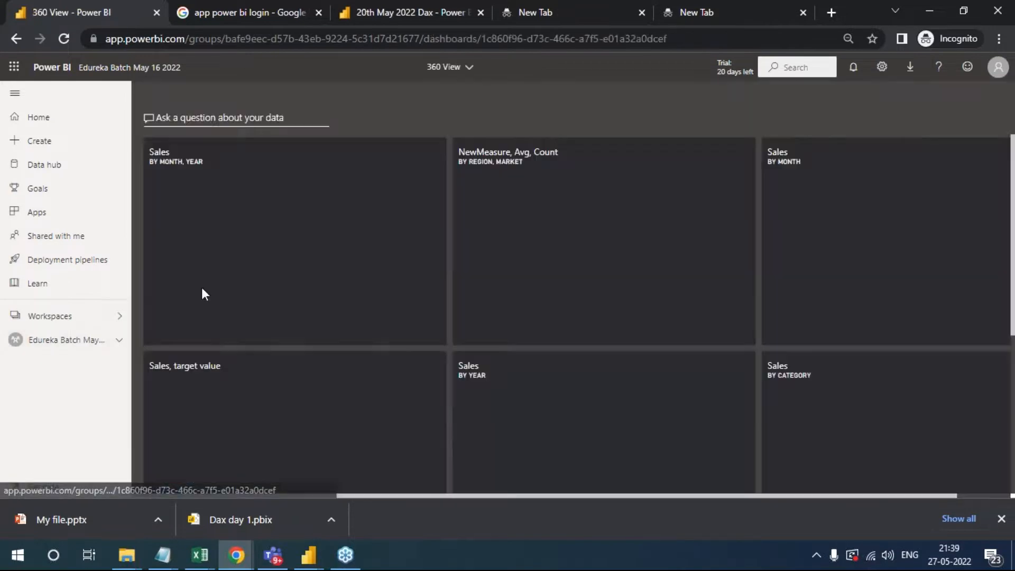
# - Examine the Sales by Month, Year line chart tile in focus mode, and return to the dashboard
pyautogui.click(434, 157)
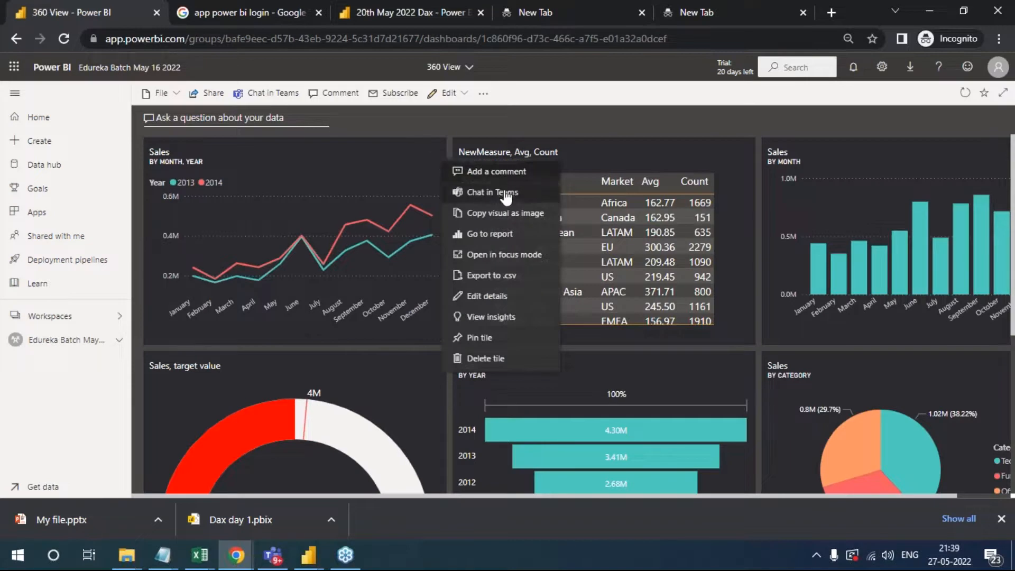
pyautogui.click(504, 256)
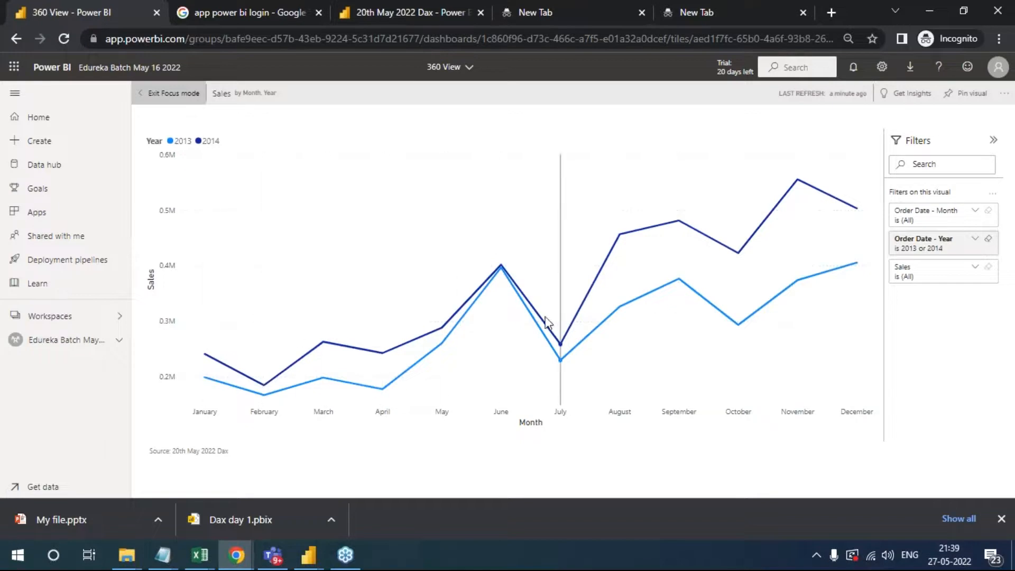
pyautogui.click(170, 94)
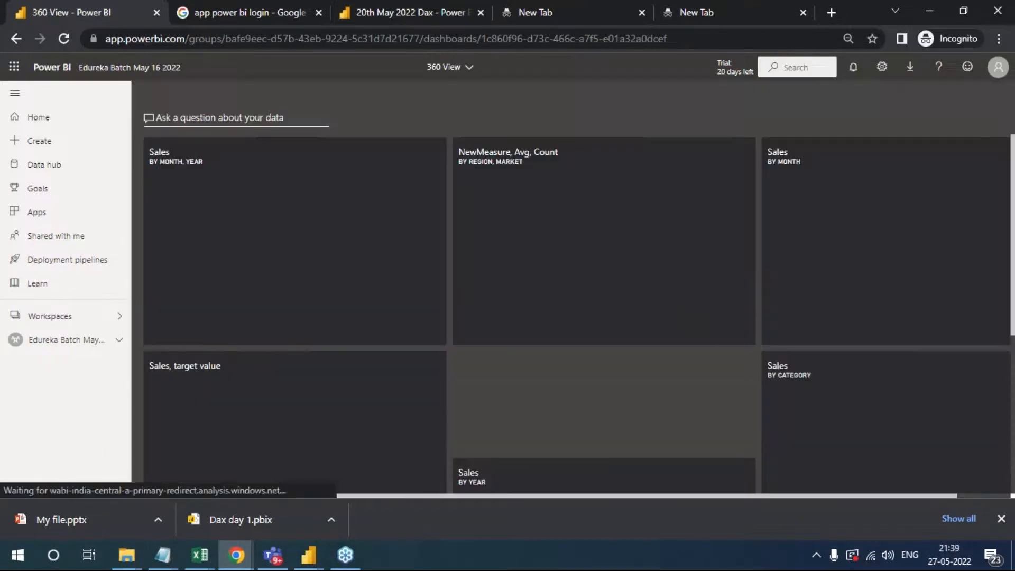
pyautogui.click(743, 155)
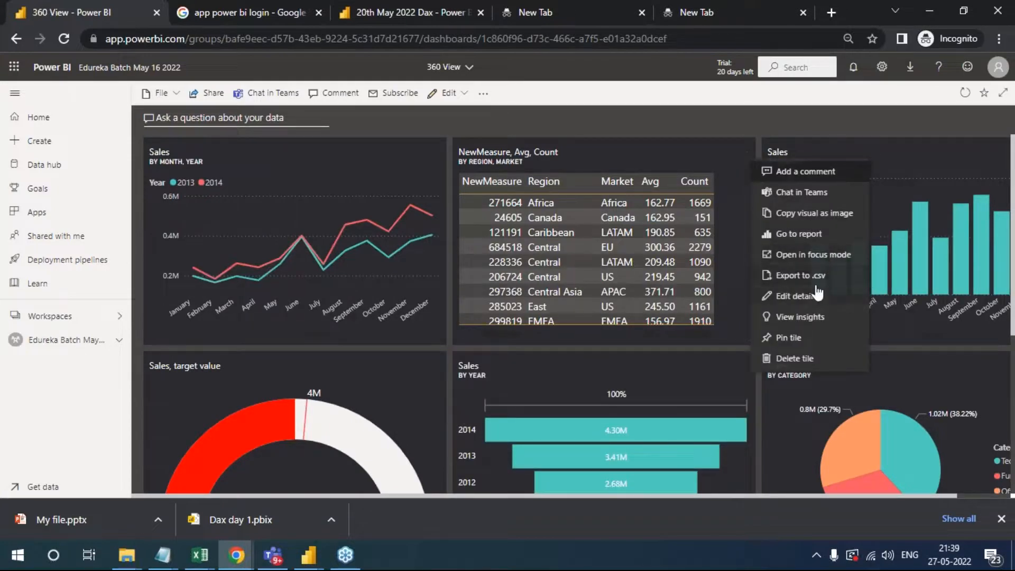
pyautogui.click(899, 372)
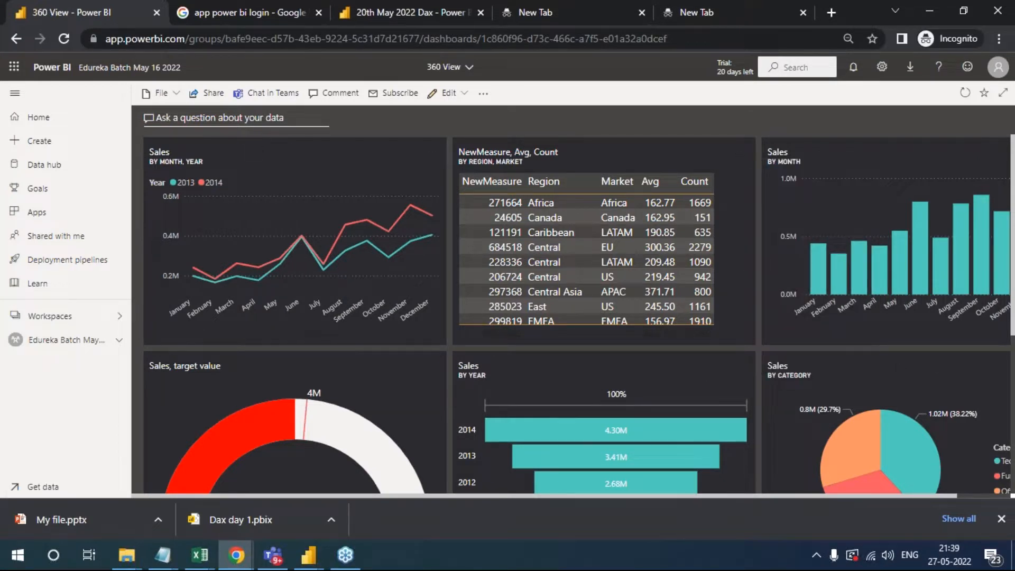
pyautogui.click(161, 93)
pyautogui.click(161, 94)
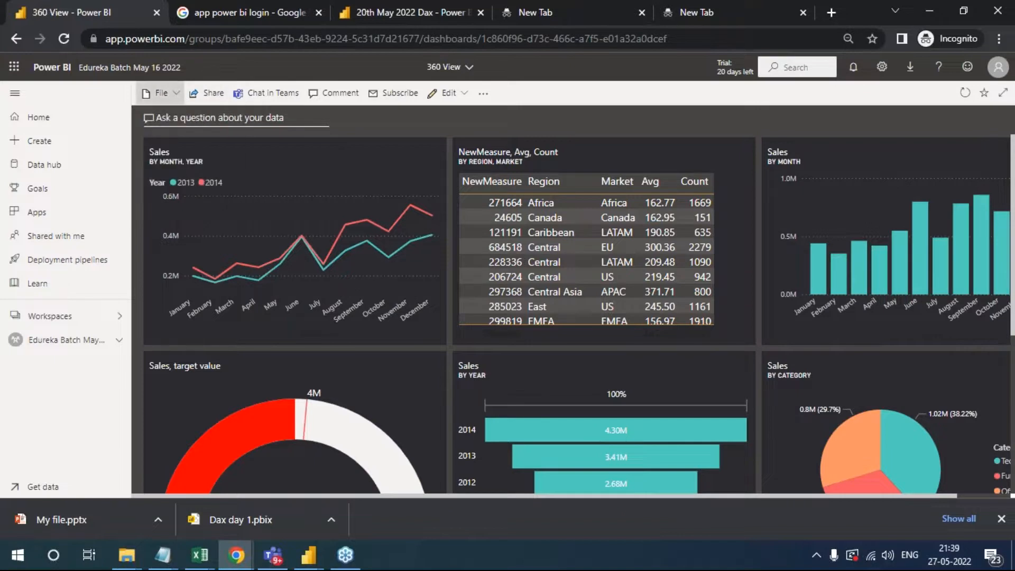
pyautogui.click(1000, 376)
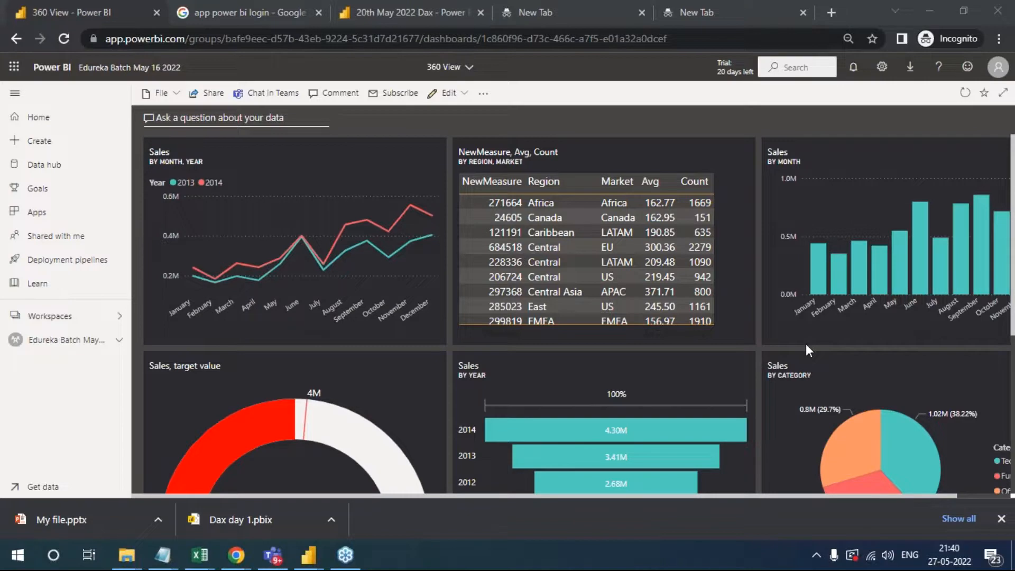
pyautogui.click(209, 93)
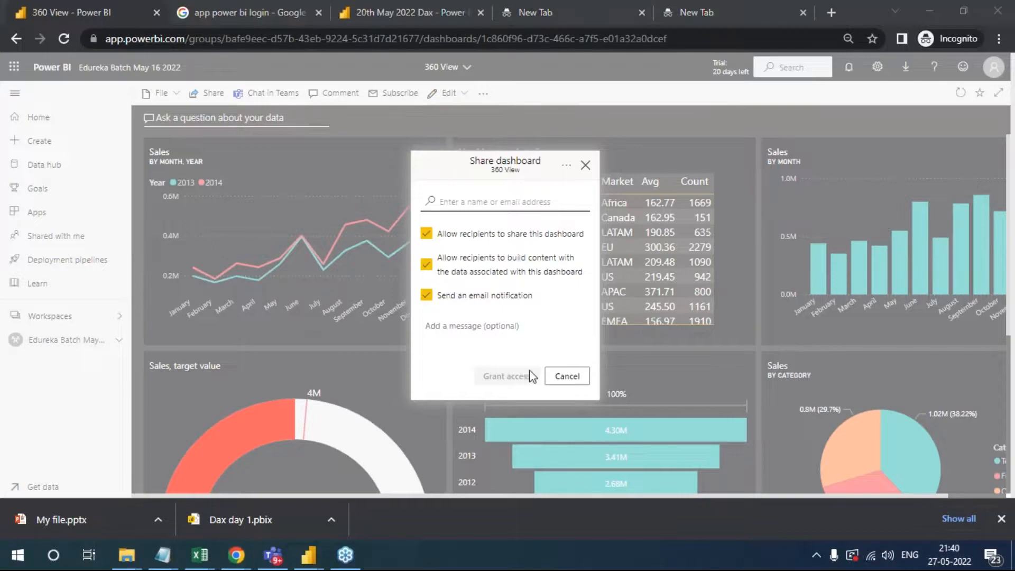
pyautogui.click(482, 194)
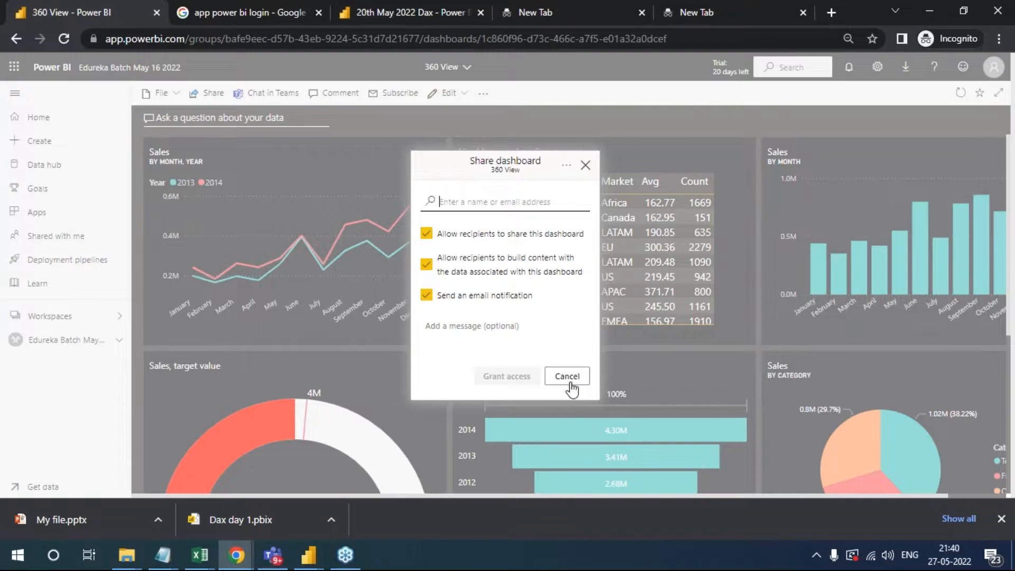
pyautogui.click(571, 381)
# - Try sharing the 360 View dashboard with the Management recipient, and cancel without granting access
pyautogui.click(211, 96)
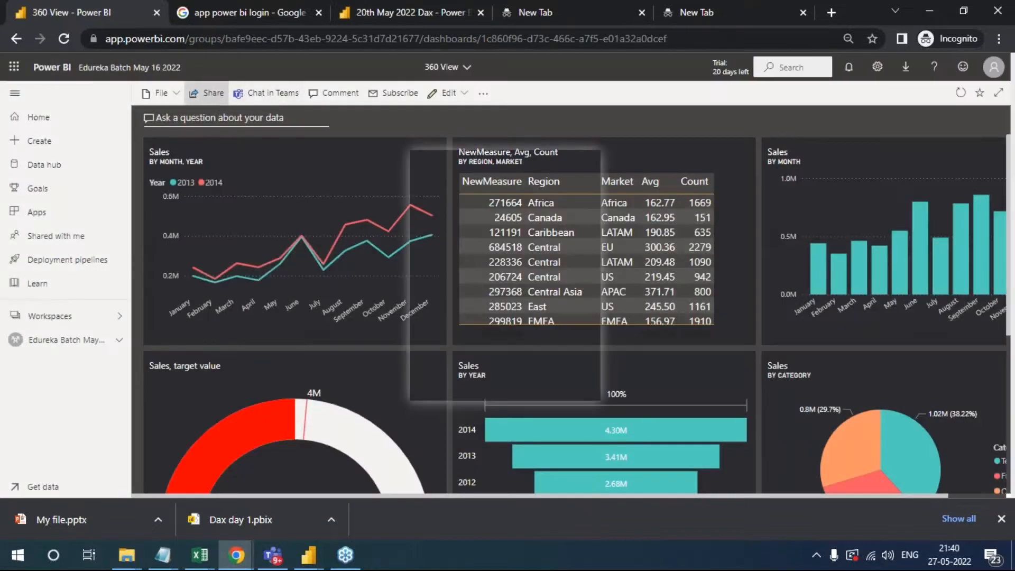
pyautogui.write('mar')
pyautogui.write('ana')
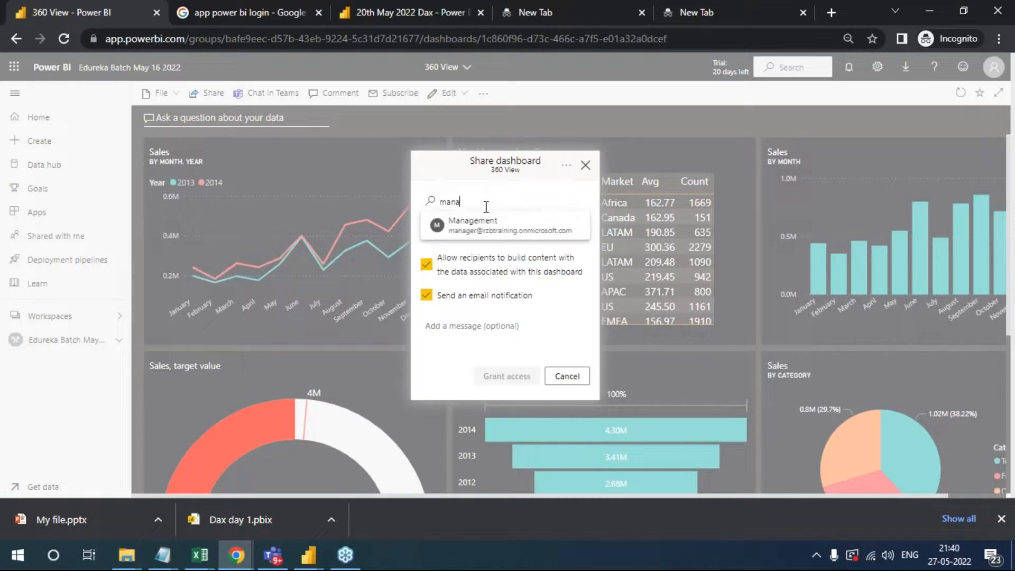
pyautogui.click(493, 220)
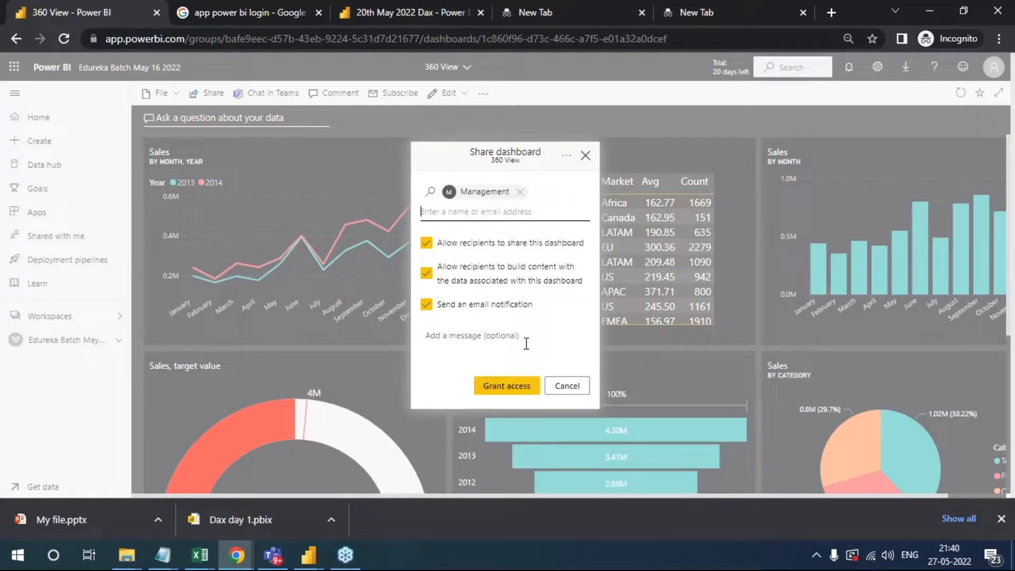
pyautogui.click(559, 391)
# - Choose a text box as the source for a new tile on the 360 View dashboard
pyautogui.click(170, 93)
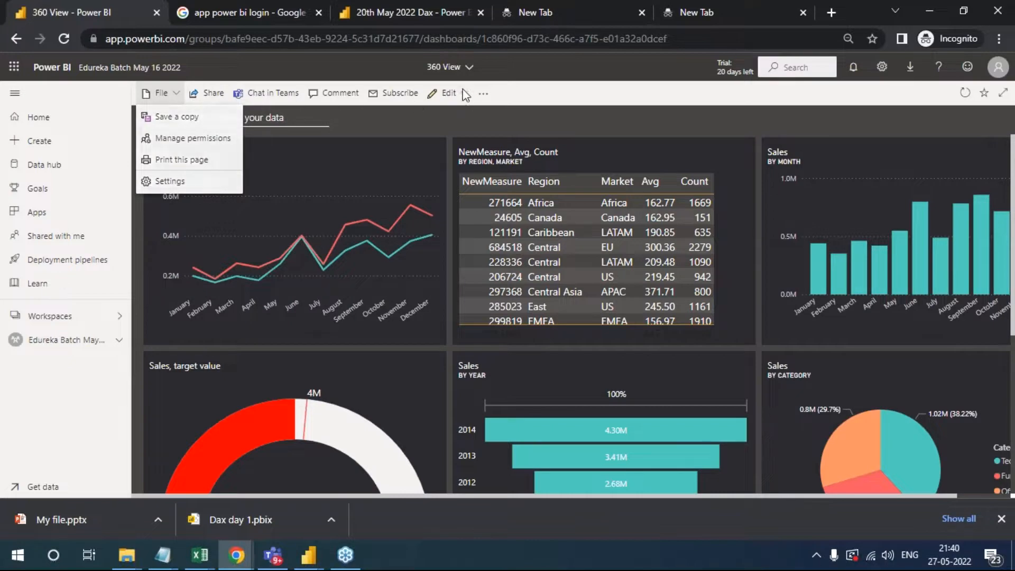
pyautogui.click(450, 93)
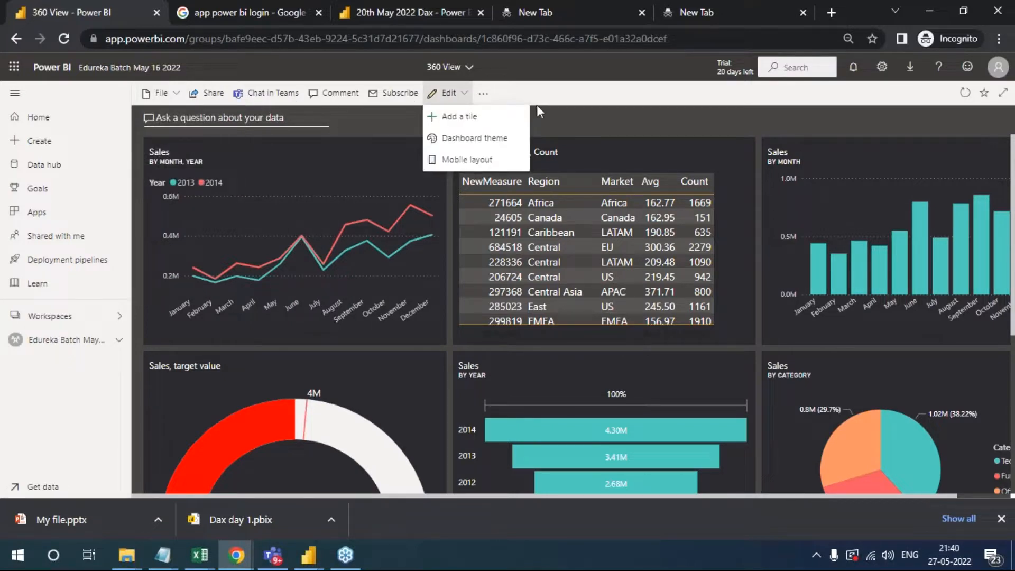
pyautogui.click(481, 118)
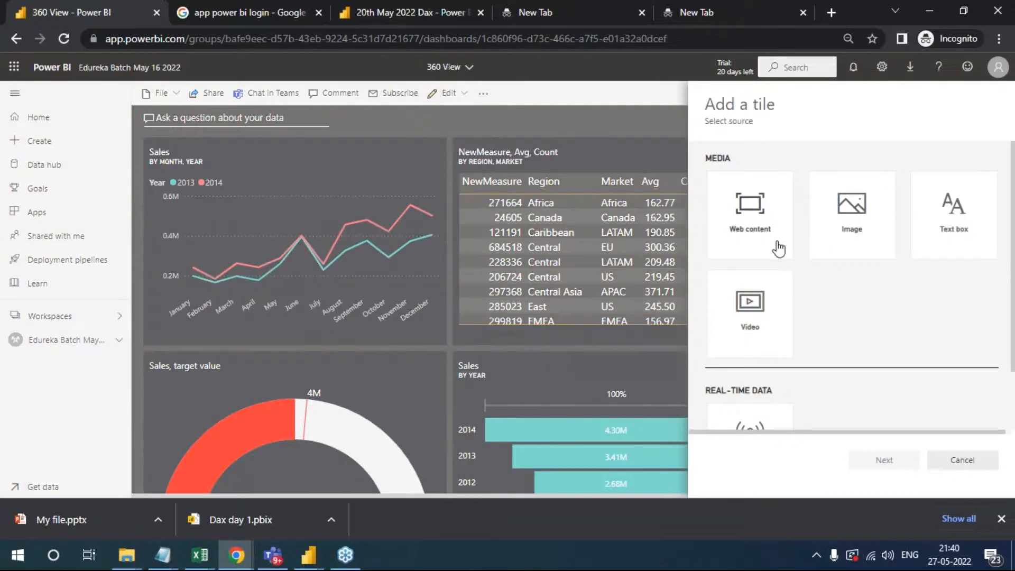
pyautogui.scroll(-2, 751, 317)
pyautogui.scroll(2, 731, 421)
pyautogui.click(938, 233)
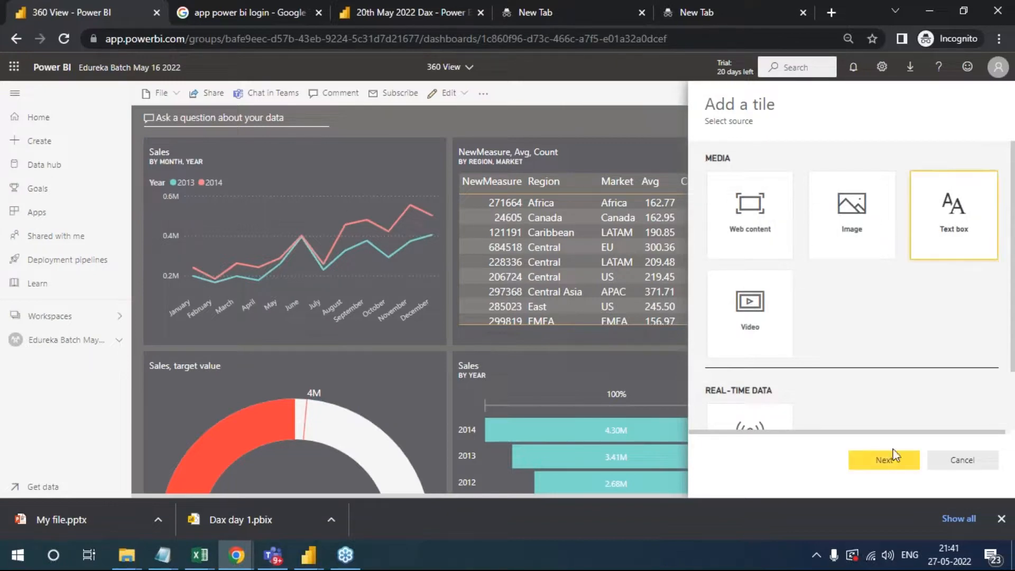
pyautogui.click(889, 465)
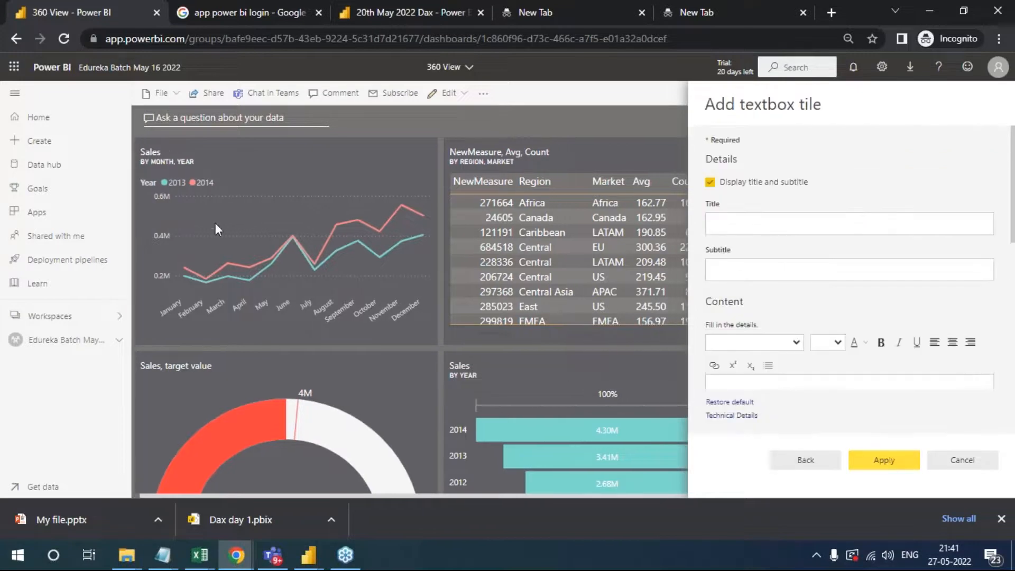
# - Title the text box tile "360 Degree view of Project", add it to the dashboard and dismiss the notification
pyautogui.click(746, 229)
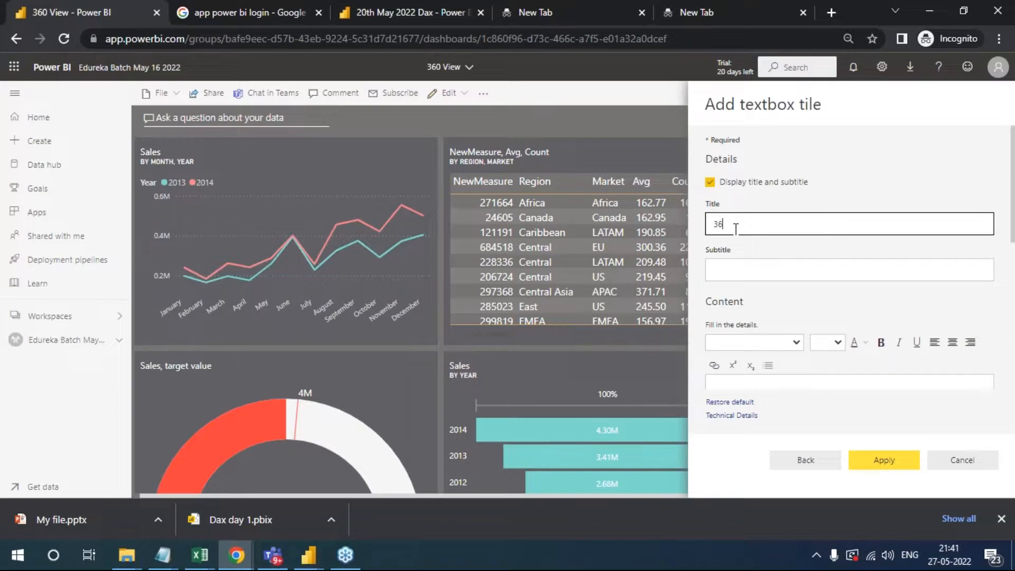
pyautogui.write('360 Degree view of Project')
pyautogui.click(786, 385)
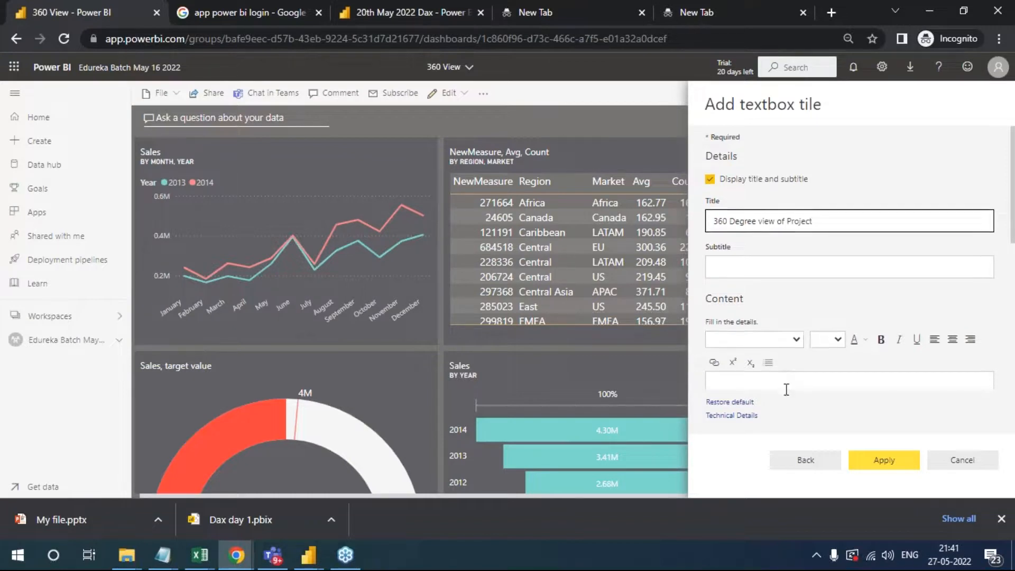
pyautogui.click(880, 204)
pyautogui.scroll(3, 857, 309)
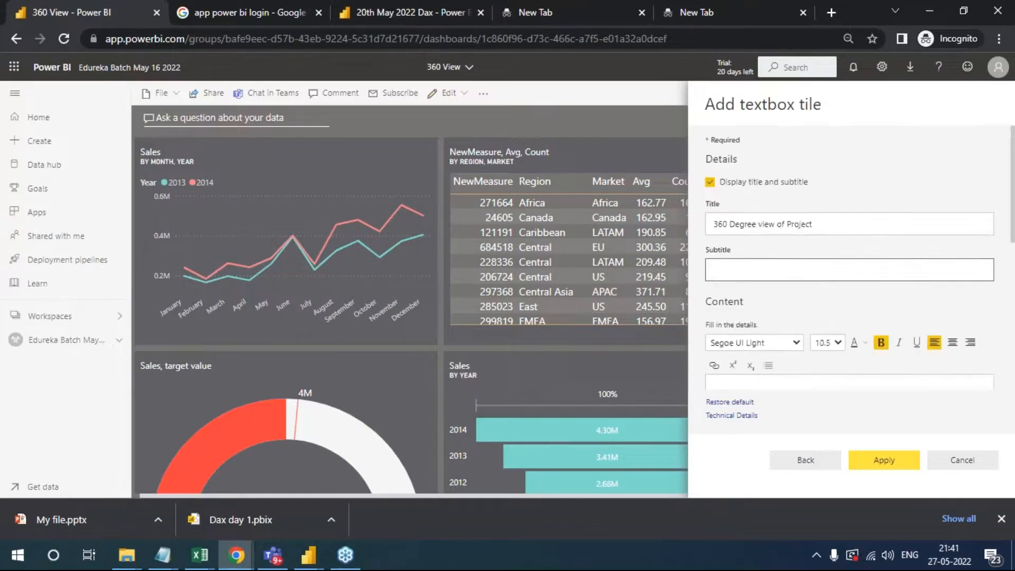
pyautogui.click(869, 463)
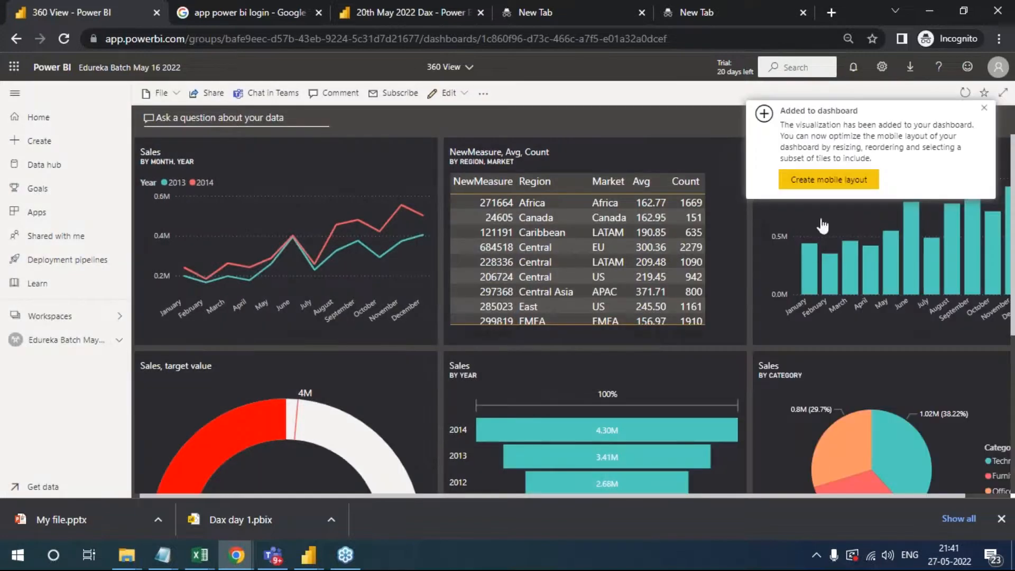
pyautogui.click(984, 109)
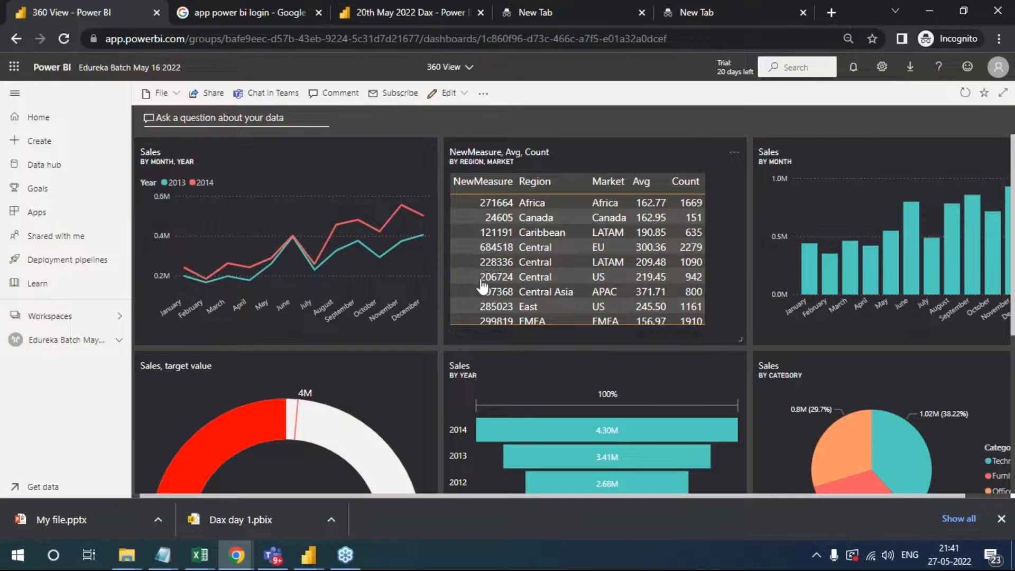
# - Place the 360 Degree view of Project tile at the head of the dashboard and resize it to span the first two tile columns
pyautogui.scroll(-5, 548, 478)
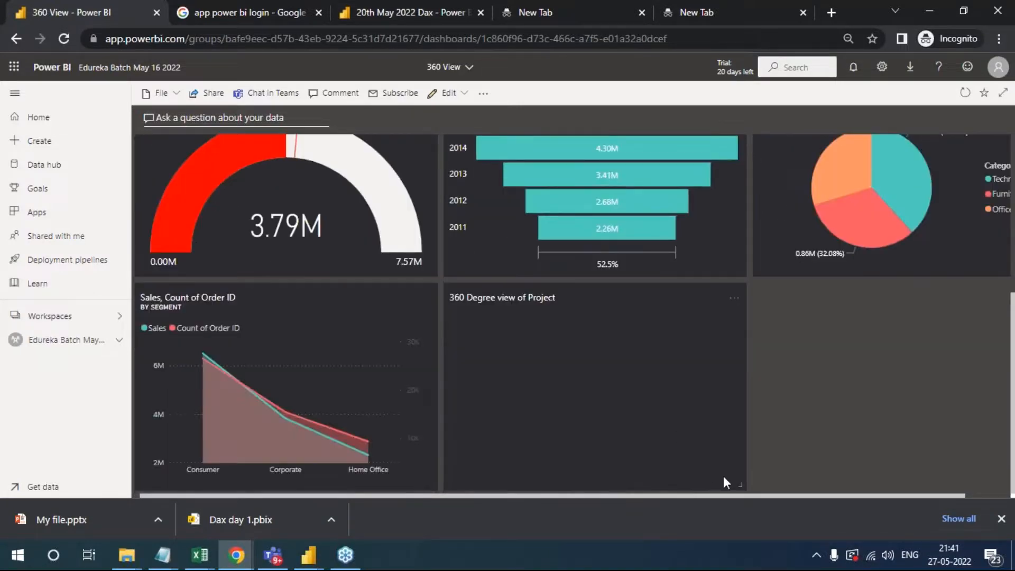
pyautogui.moveTo(740, 485); pyautogui.dragTo(390, 189)
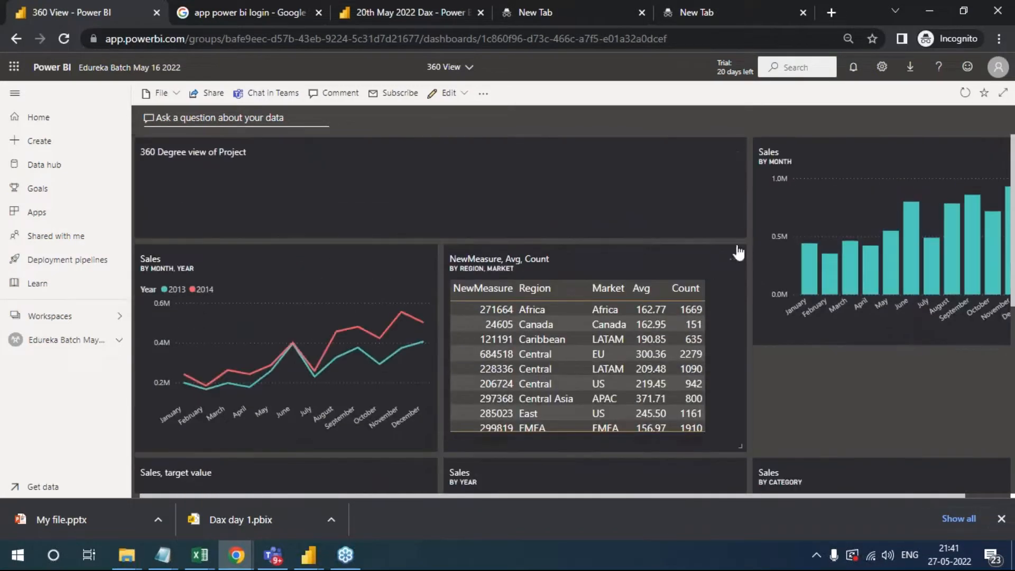
pyautogui.moveTo(742, 235); pyautogui.dragTo(494, 196)
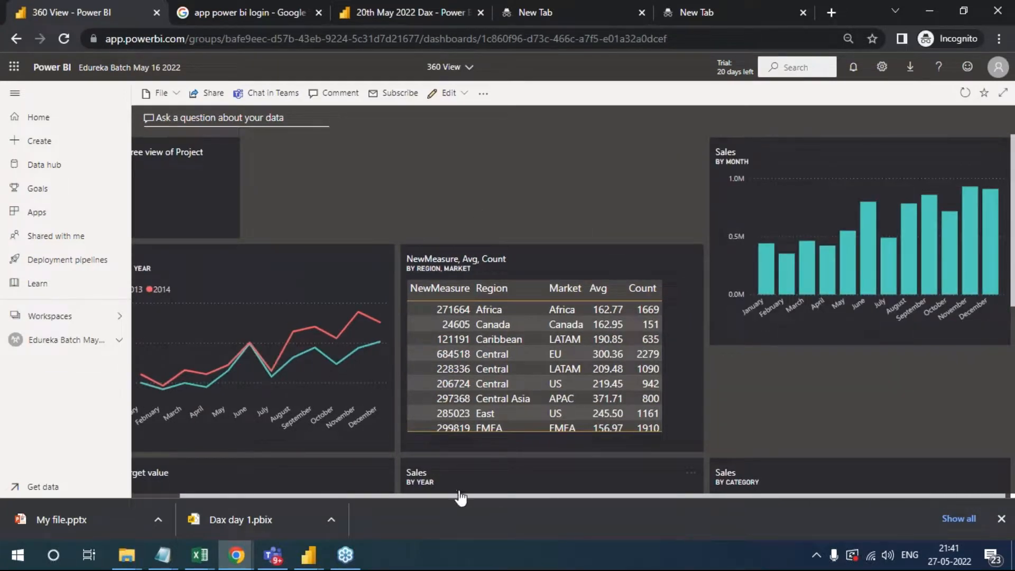
pyautogui.moveTo(460, 497); pyautogui.dragTo(401, 497)
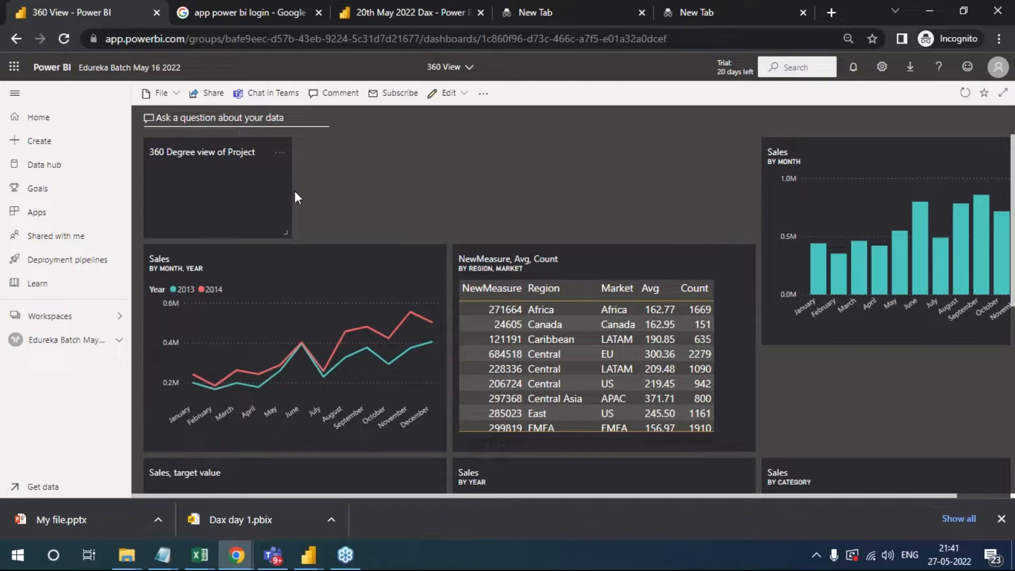
pyautogui.moveTo(286, 234); pyautogui.dragTo(761, 188)
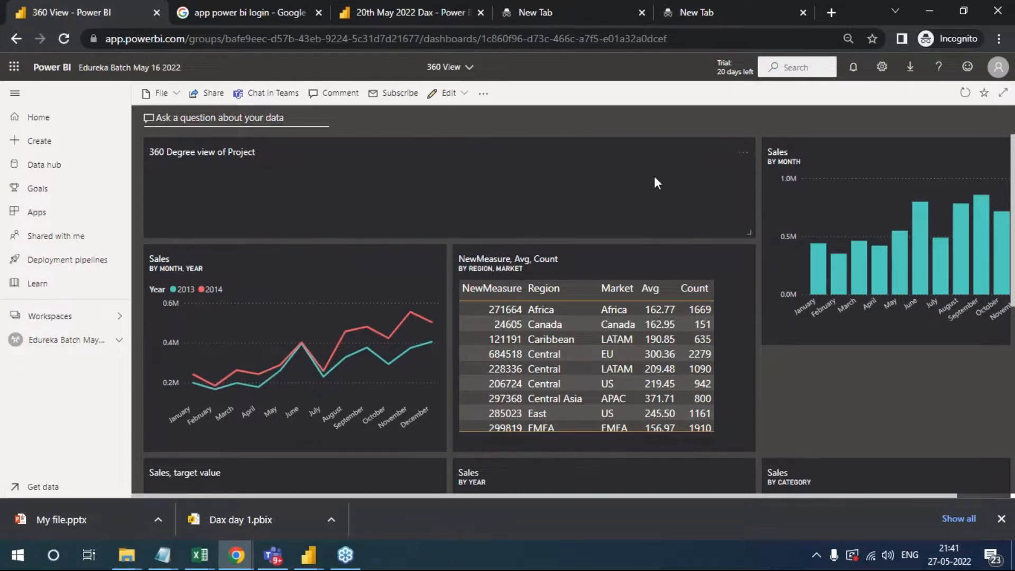
# - Examine the title tile's details, including its content formatting and custom link options, and close them without changes
pyautogui.click(744, 154)
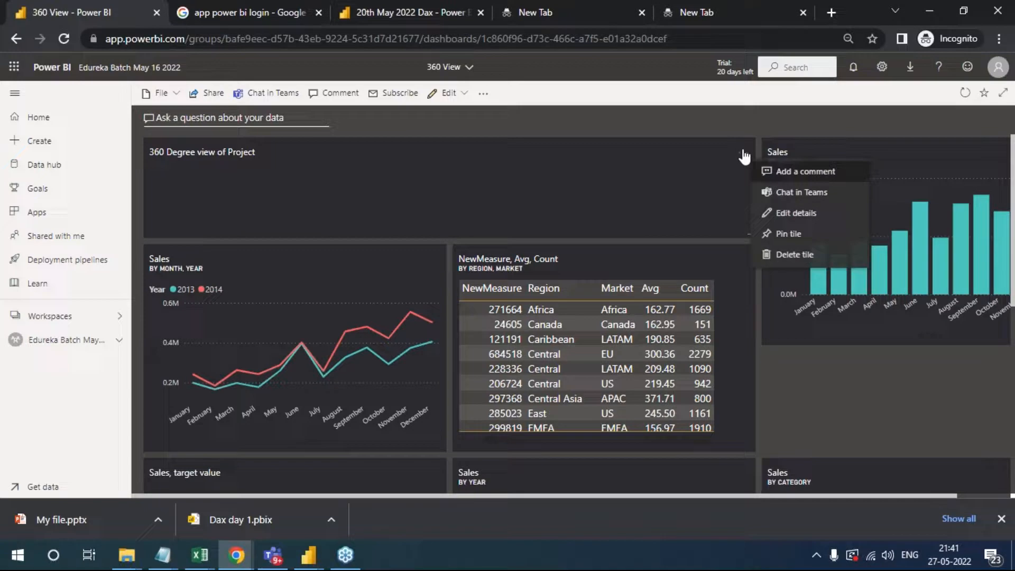
pyautogui.click(798, 214)
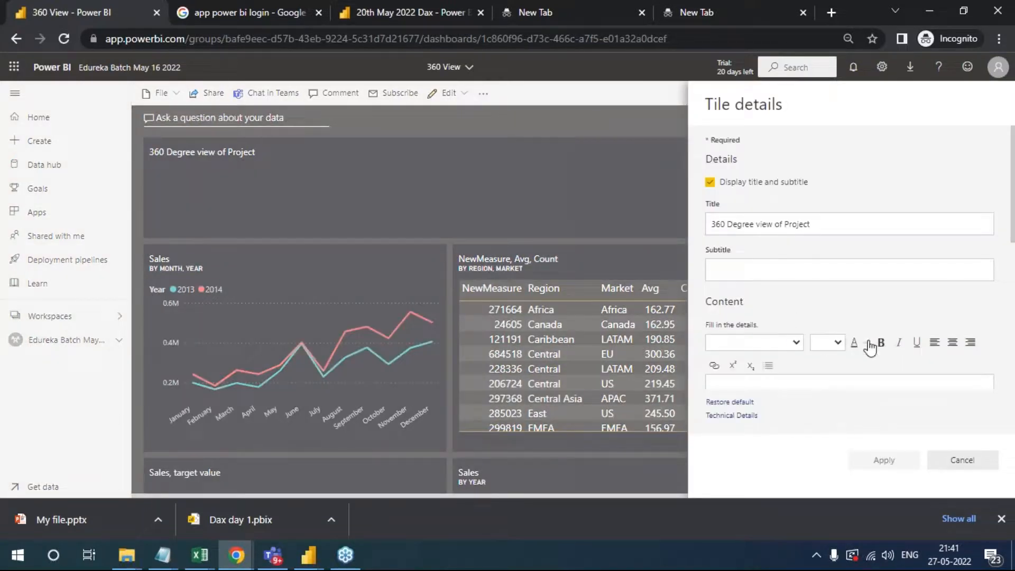
pyautogui.scroll(-3, 837, 354)
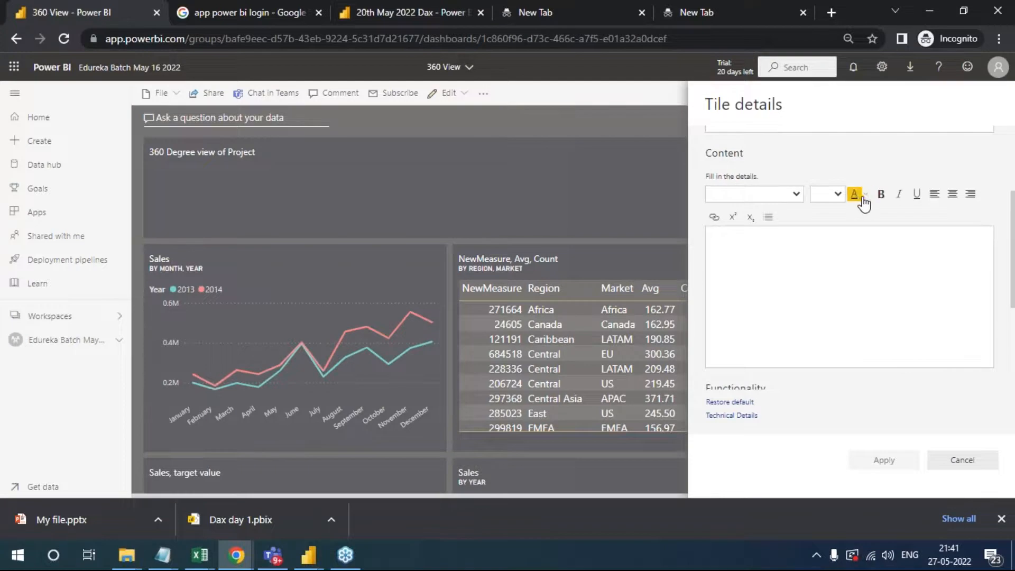
pyautogui.click(838, 194)
pyautogui.click(759, 195)
pyautogui.click(844, 357)
pyautogui.scroll(-3, 844, 357)
pyautogui.scroll(-1, 844, 357)
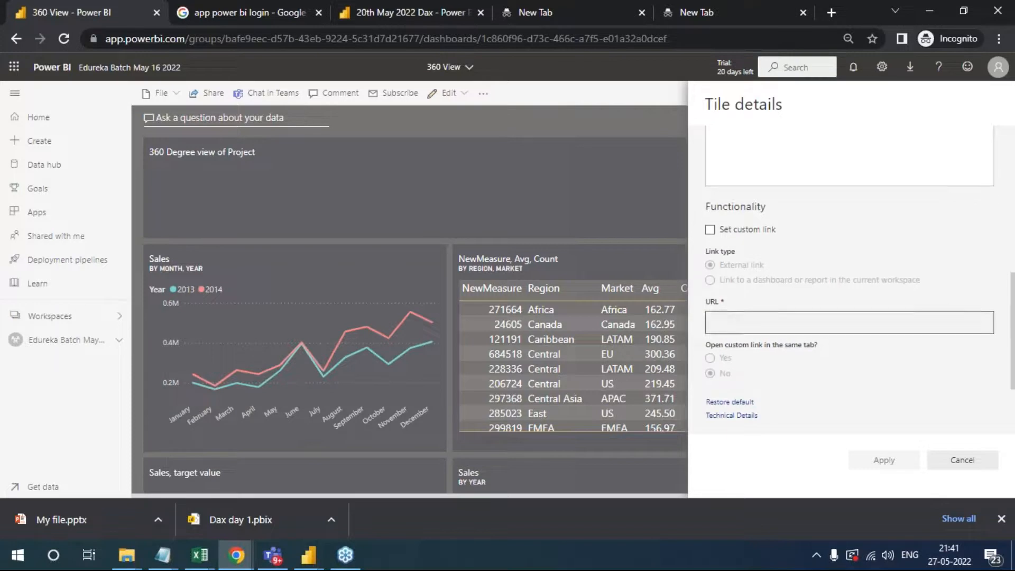
pyautogui.scroll(4, 848, 372)
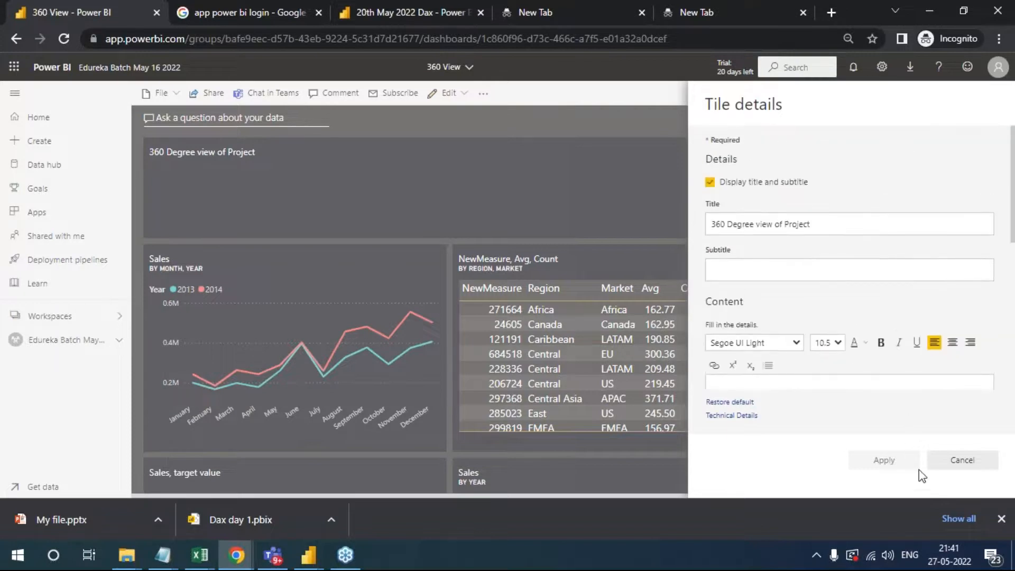
pyautogui.click(963, 461)
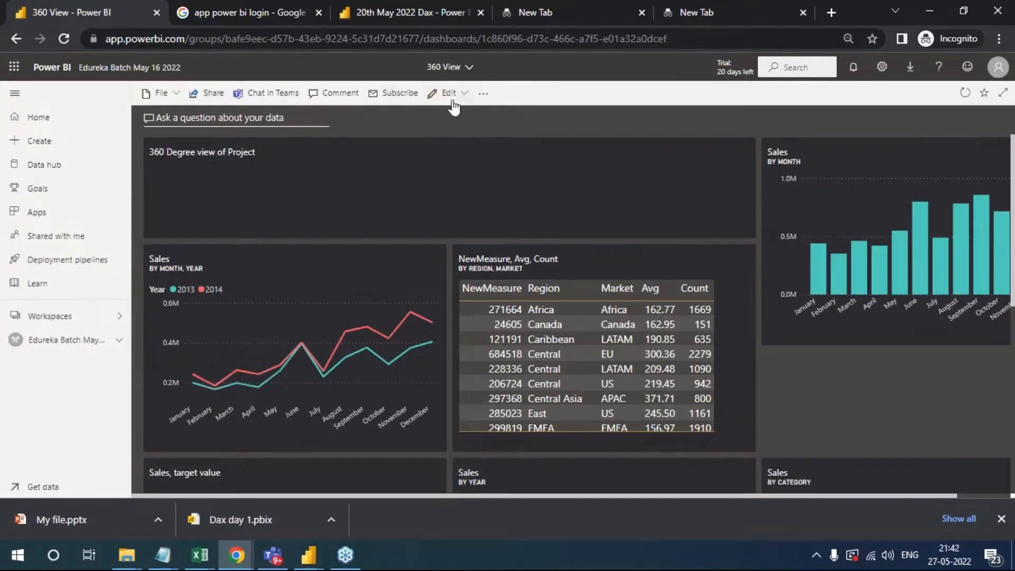
# - Look over the dashboard's additional options and the settings for adding a video tile, and cancel without adding one
pyautogui.click(484, 93)
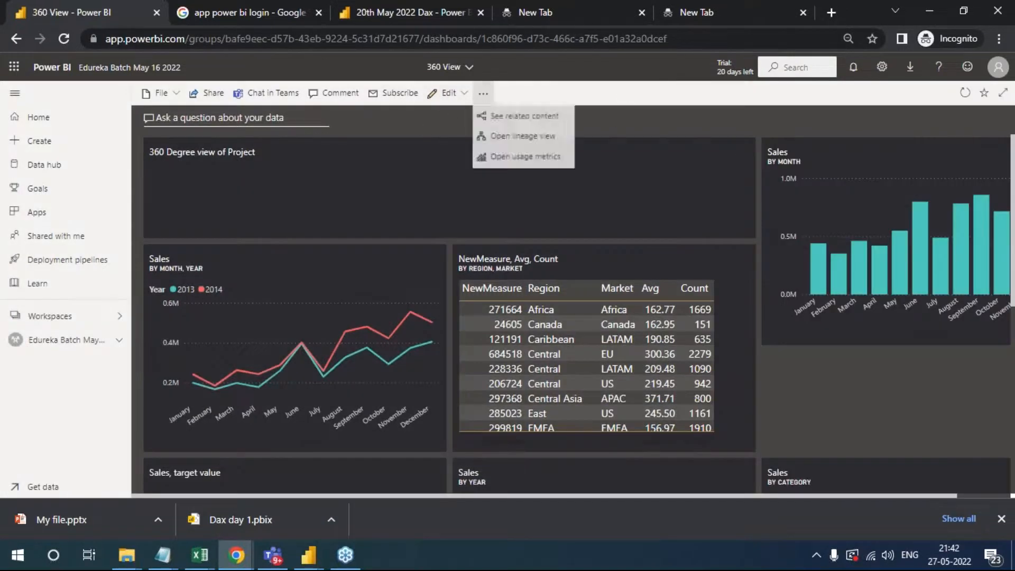
pyautogui.click(762, 93)
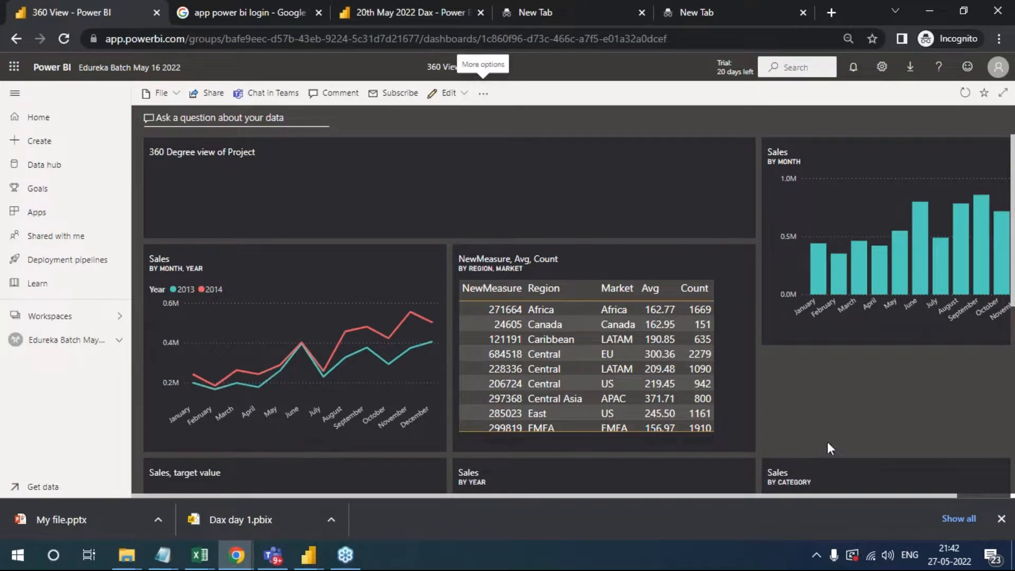
pyautogui.click(461, 98)
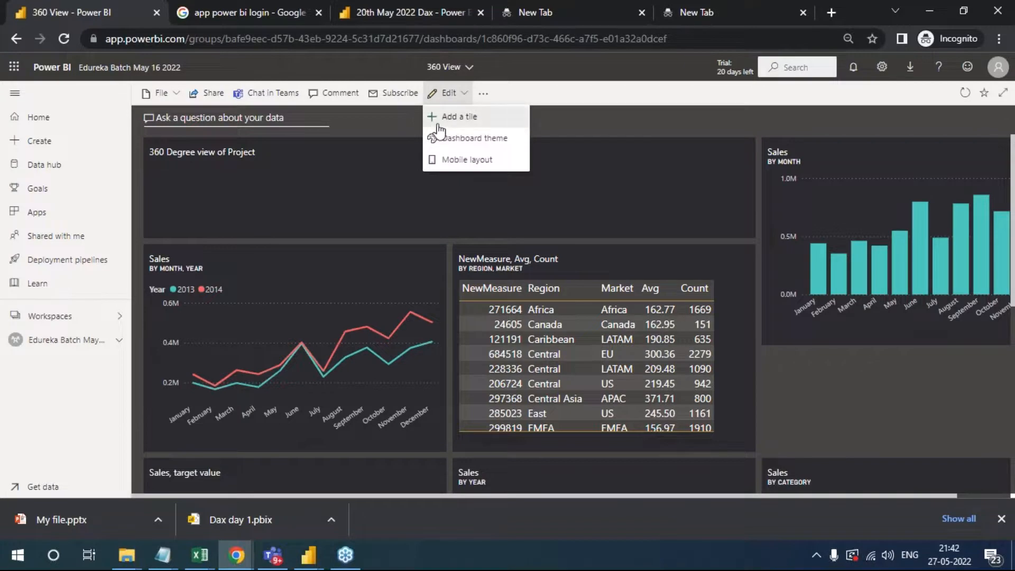
pyautogui.click(478, 120)
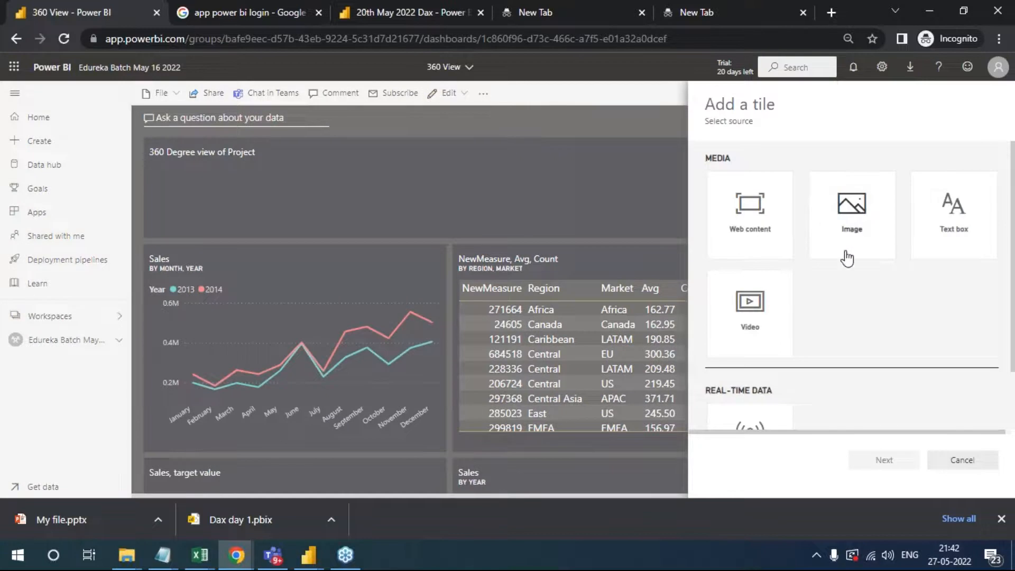
pyautogui.scroll(-2, 786, 337)
pyautogui.scroll(2, 743, 275)
pyautogui.click(750, 326)
pyautogui.click(890, 463)
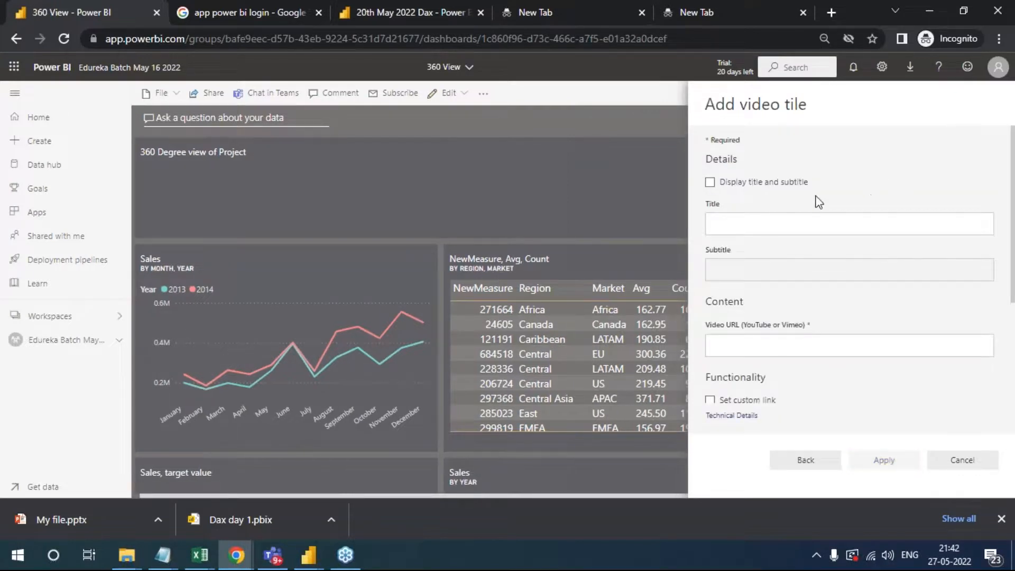
pyautogui.click(963, 465)
# - Line up the Sales by Month tile with the first chart row and narrow the 360 Degree view of Project tile to one column
pyautogui.scroll(-5, 758, 365)
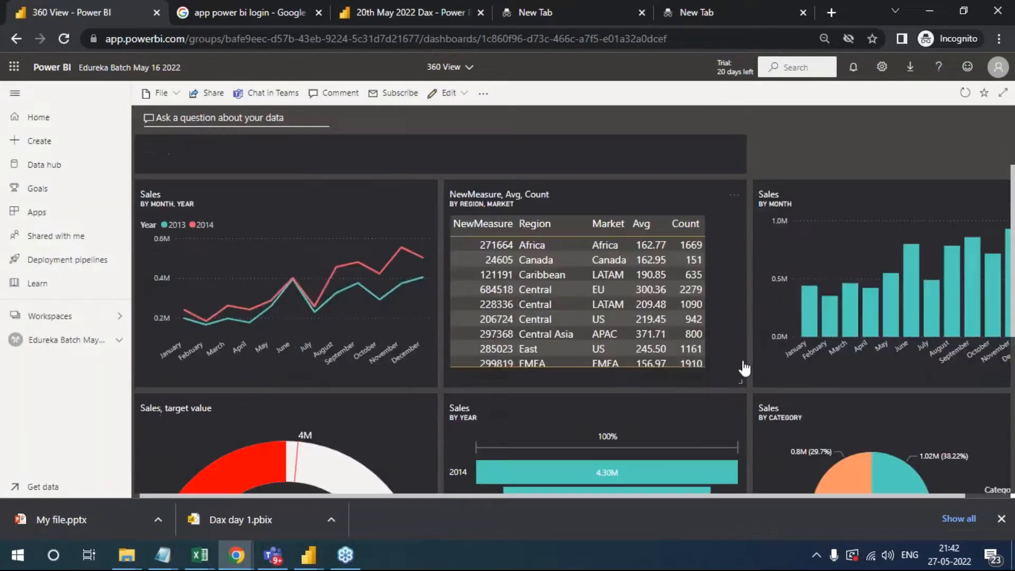
pyautogui.scroll(5, 828, 418)
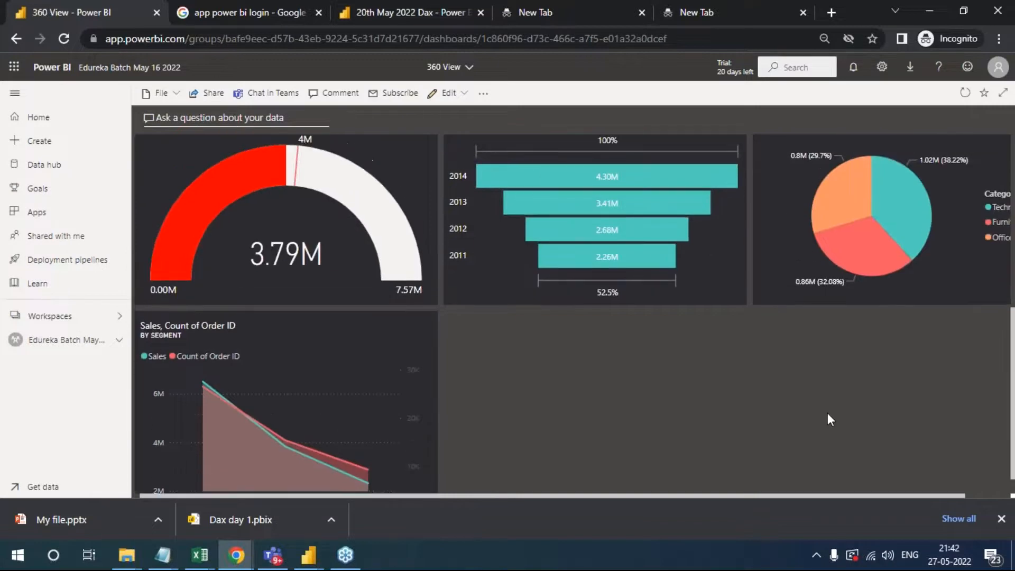
pyautogui.scroll(-5, 757, 444)
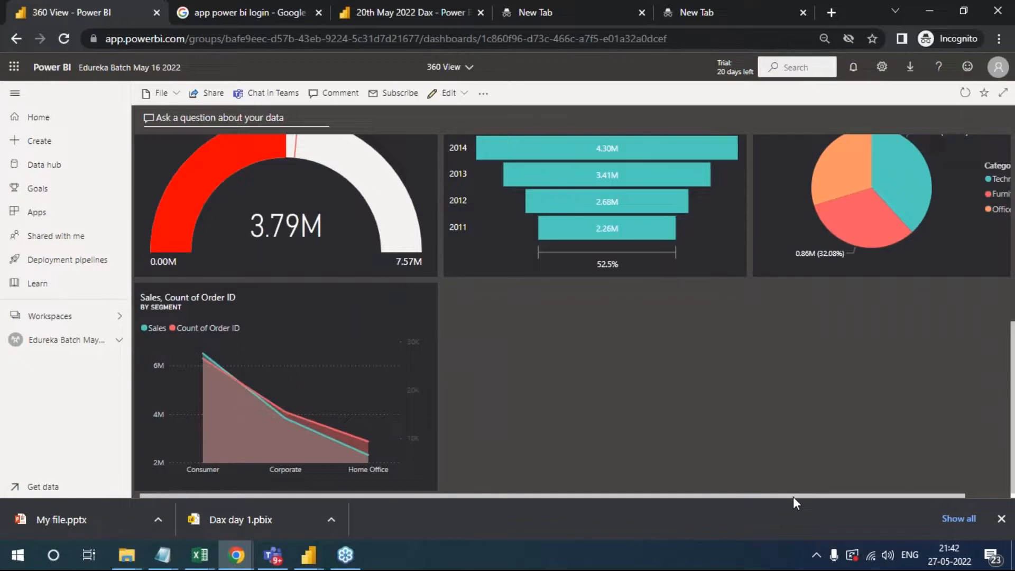
pyautogui.scroll(3, 745, 432)
pyautogui.scroll(4, 745, 432)
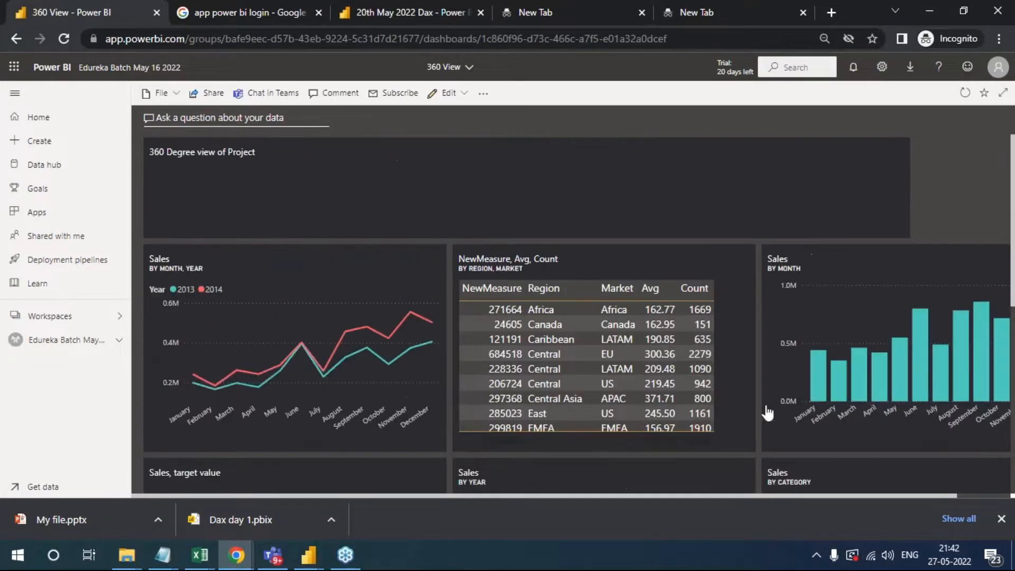
pyautogui.moveTo(903, 229); pyautogui.dragTo(446, 236)
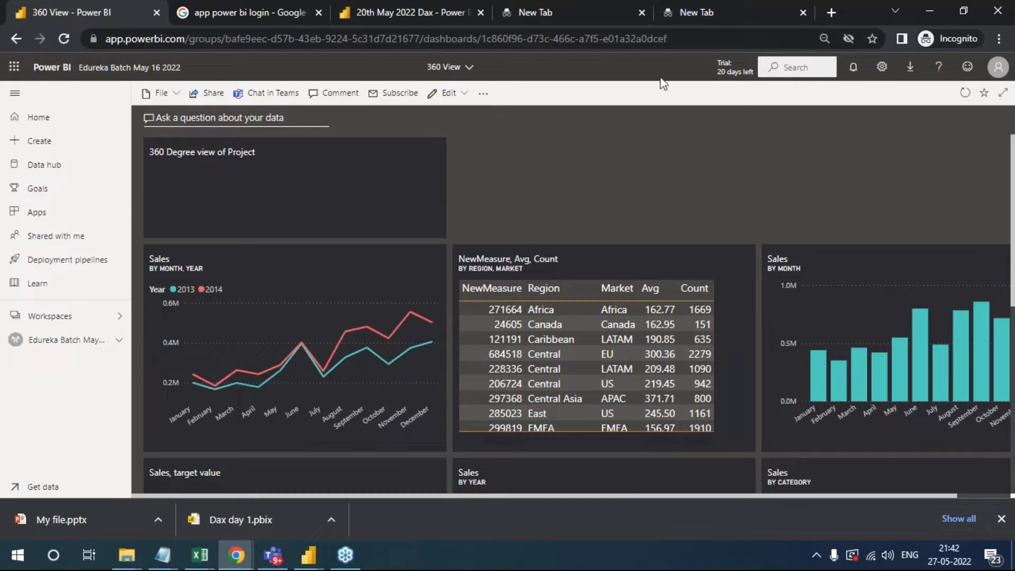
# - Start adding a video tile to the dashboard, title it Youtube, and turn on display of its title and subtitle
pyautogui.click(450, 93)
pyautogui.click(468, 115)
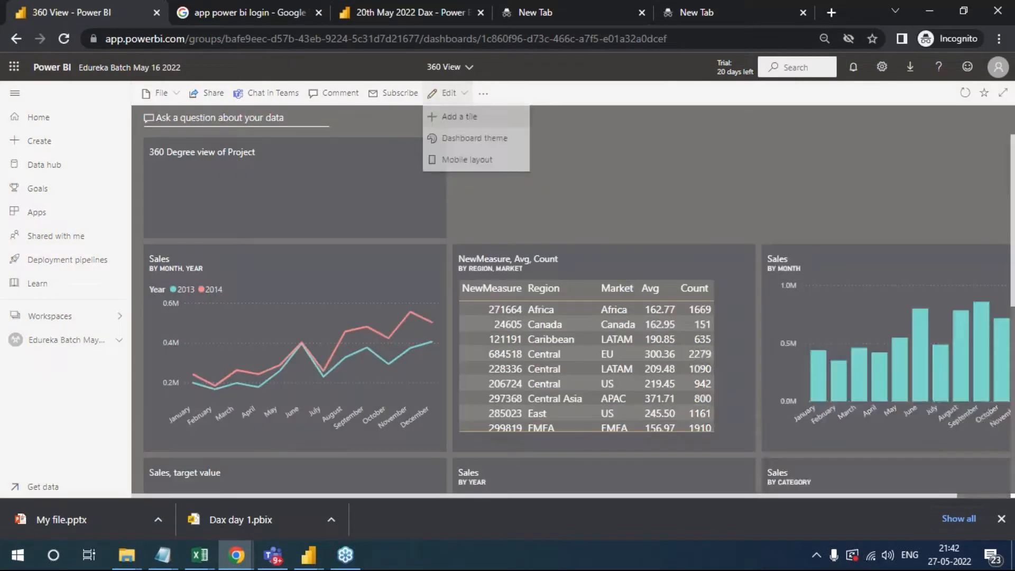
pyautogui.click(757, 311)
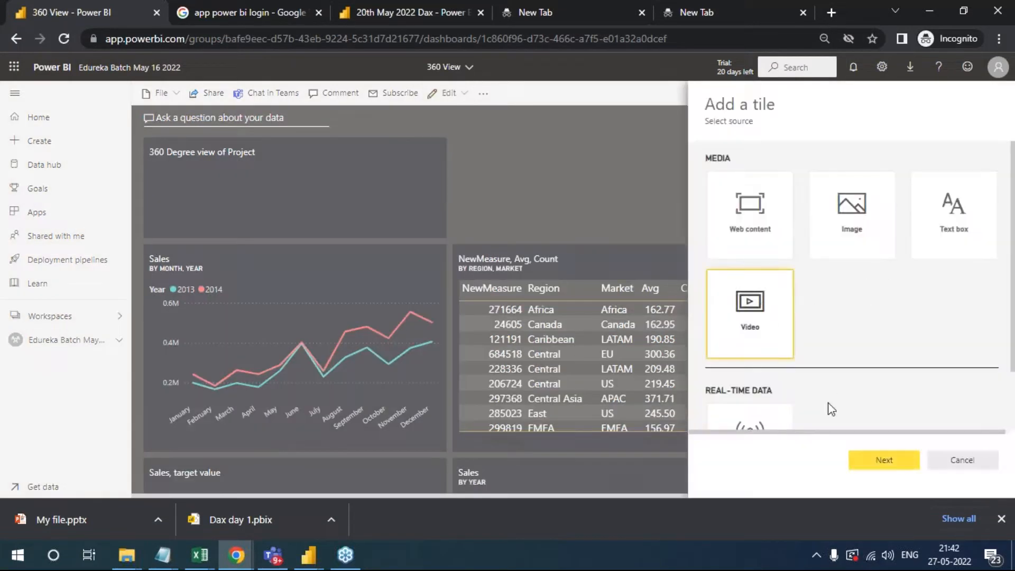
pyautogui.scroll(-2, 841, 404)
pyautogui.click(889, 462)
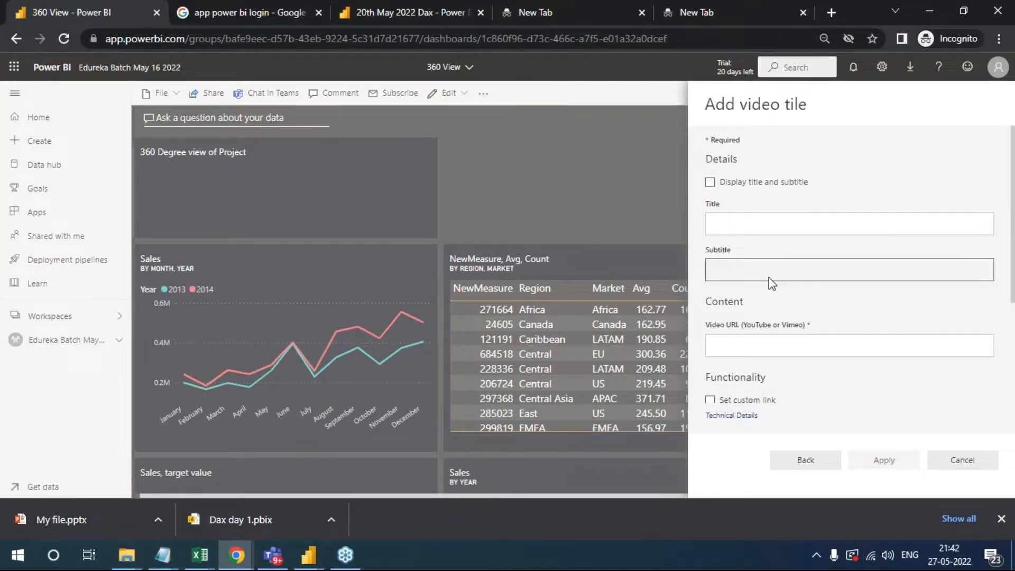
pyautogui.click(723, 224)
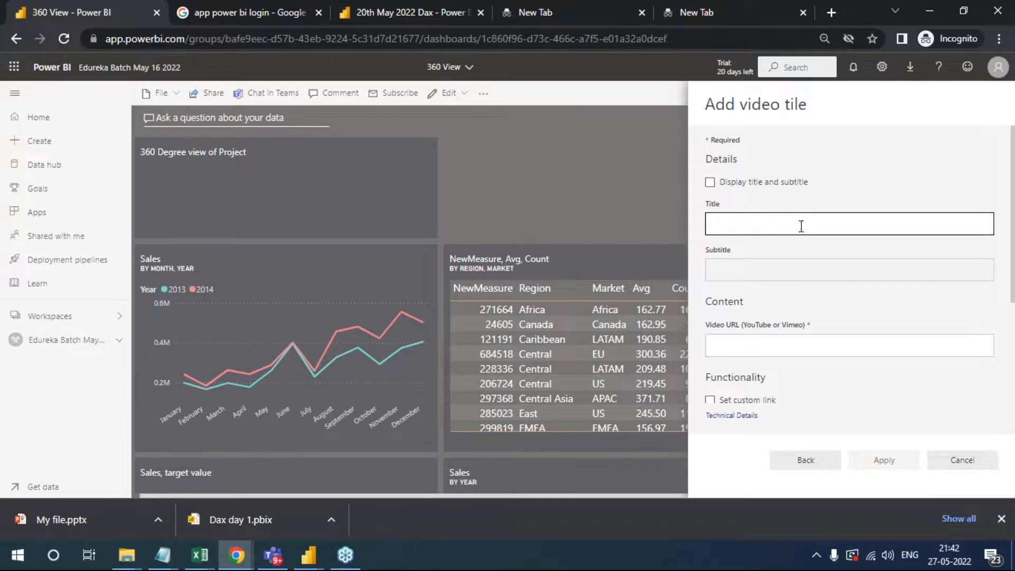
pyautogui.write('Yougu')
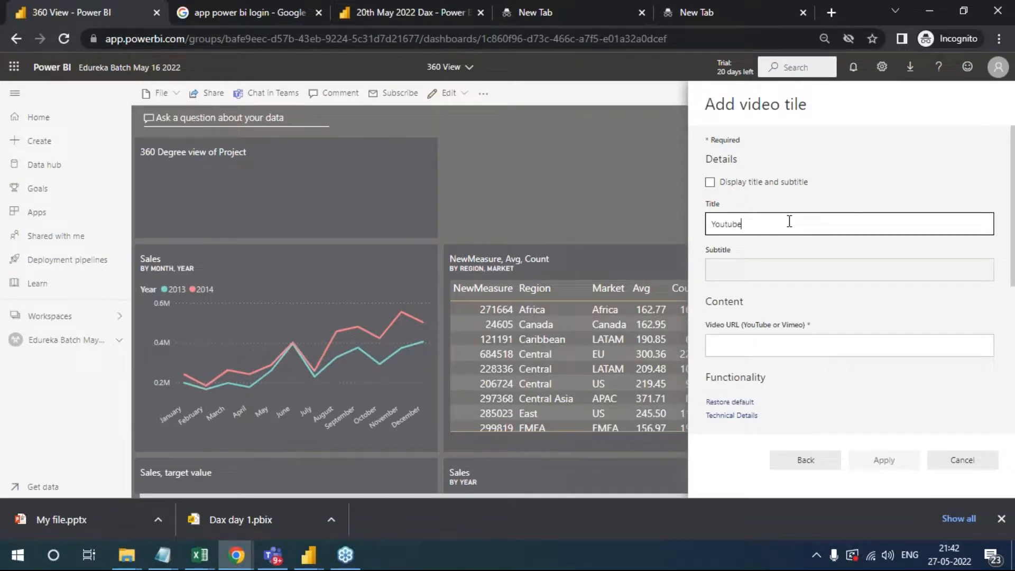
pyautogui.click(758, 183)
pyautogui.click(781, 342)
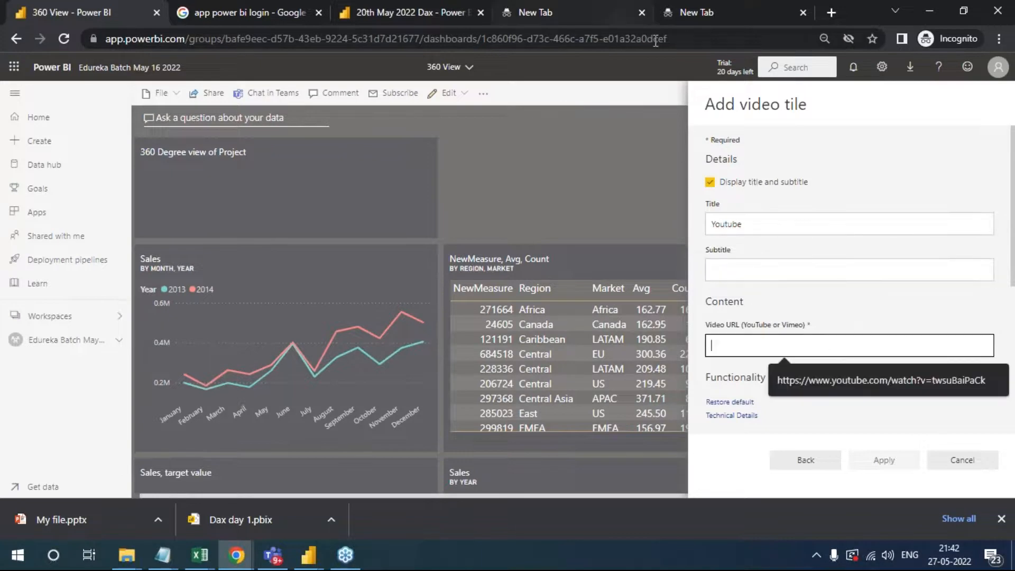
# - Open YouTube in a new browser tab and open the Tom & Jerry "A Bit of Fresh Air!" cartoon compilation from the home feed
pyautogui.click(827, 12)
pyautogui.write('you')
pyautogui.press('Return')
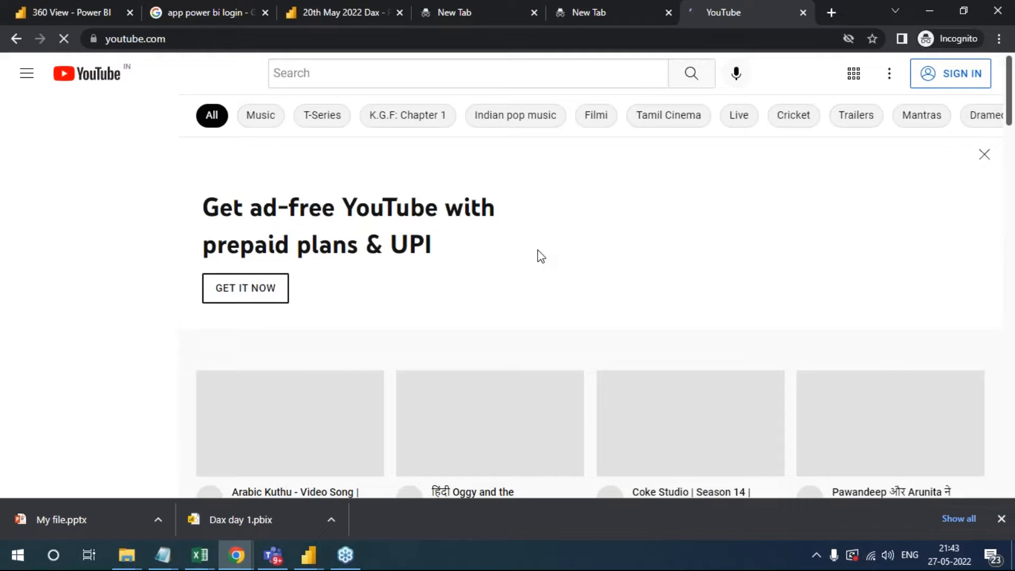
pyautogui.scroll(-3, 649, 315)
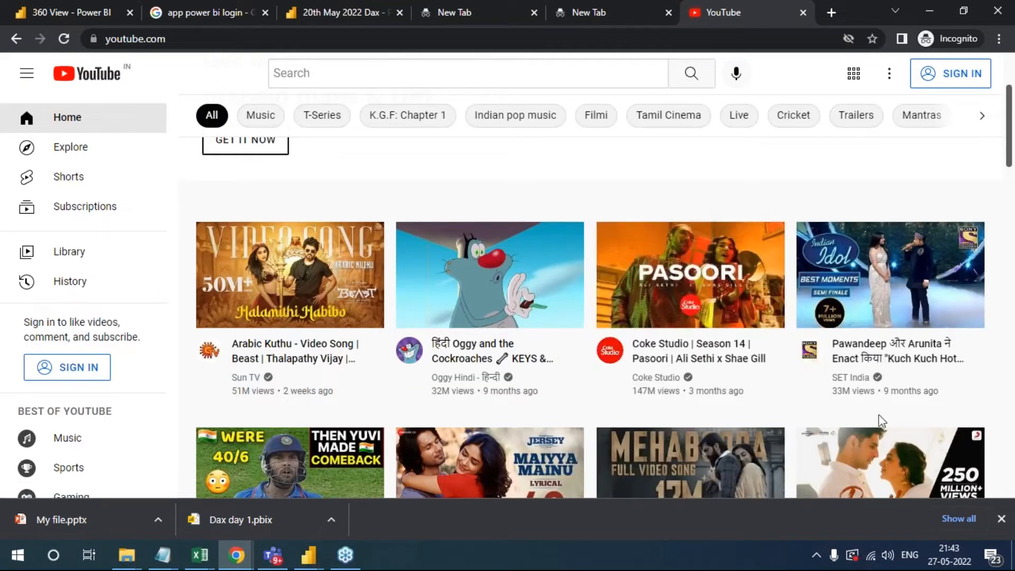
pyautogui.scroll(-3, 847, 415)
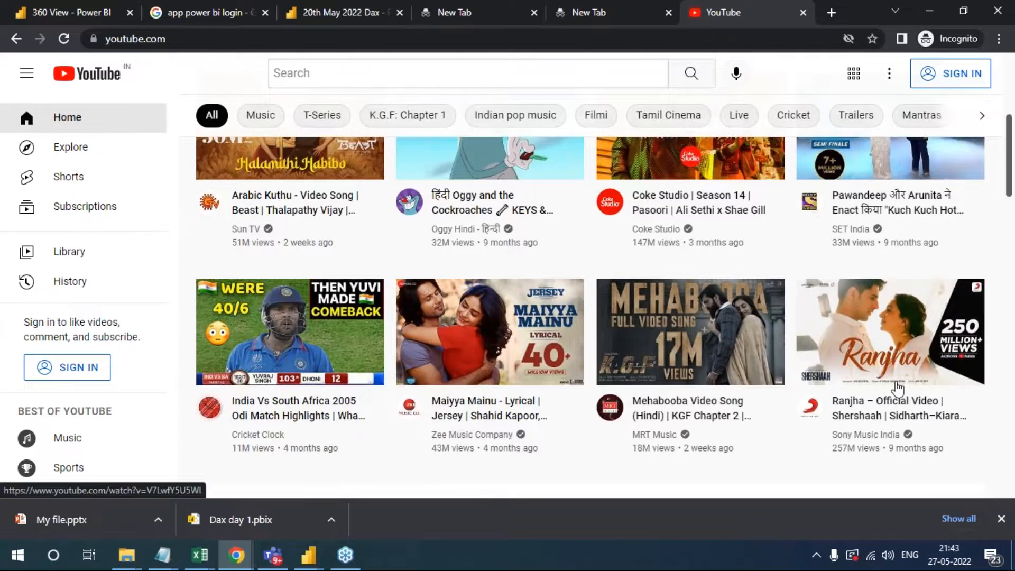
pyautogui.scroll(3, 897, 389)
pyautogui.scroll(3, 220, 291)
pyautogui.scroll(-8, 564, 412)
pyautogui.scroll(-4, 444, 370)
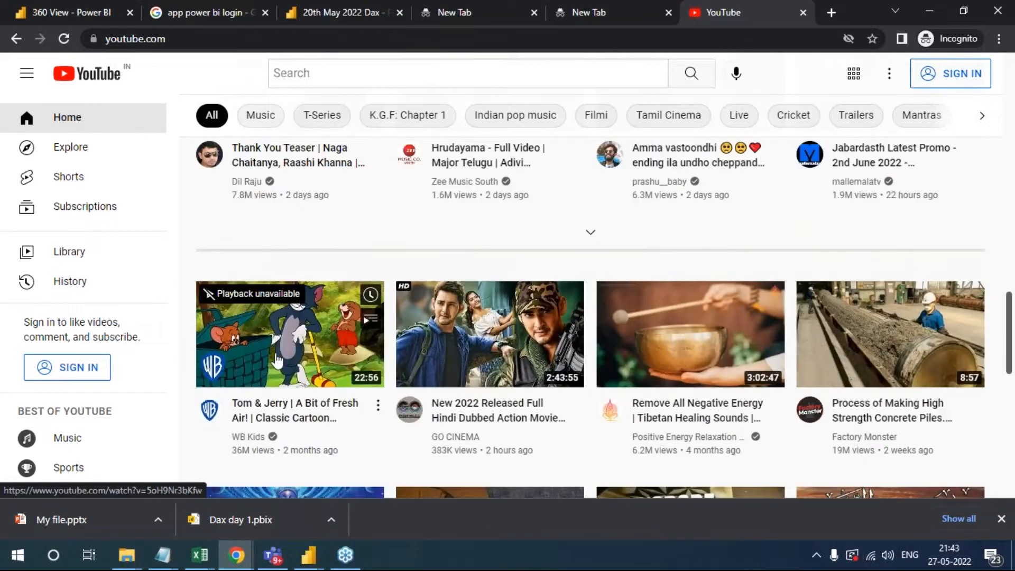
pyautogui.click(275, 362)
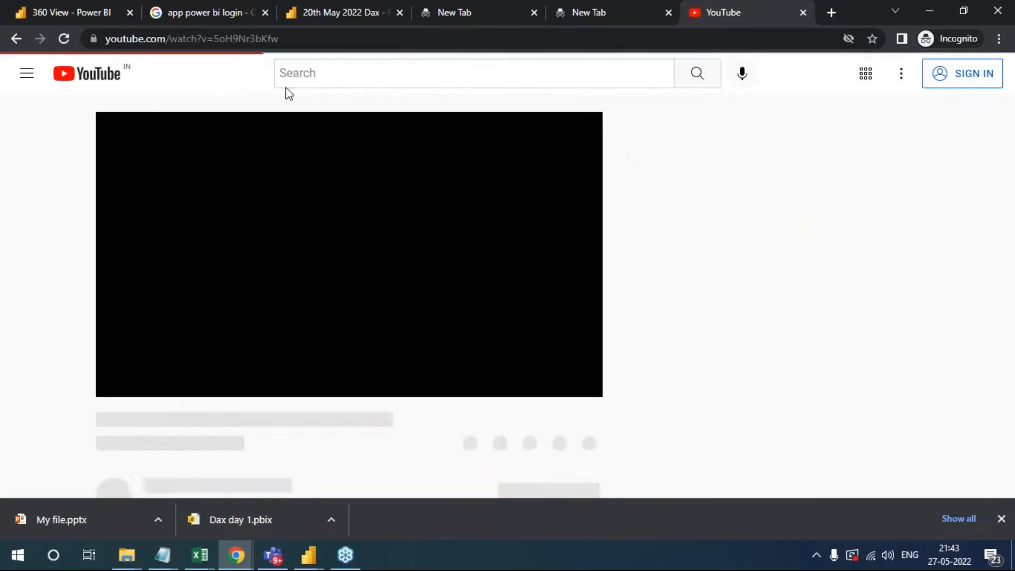
# - Copy the full web address of the Tom & Jerry video
pyautogui.click(321, 37)
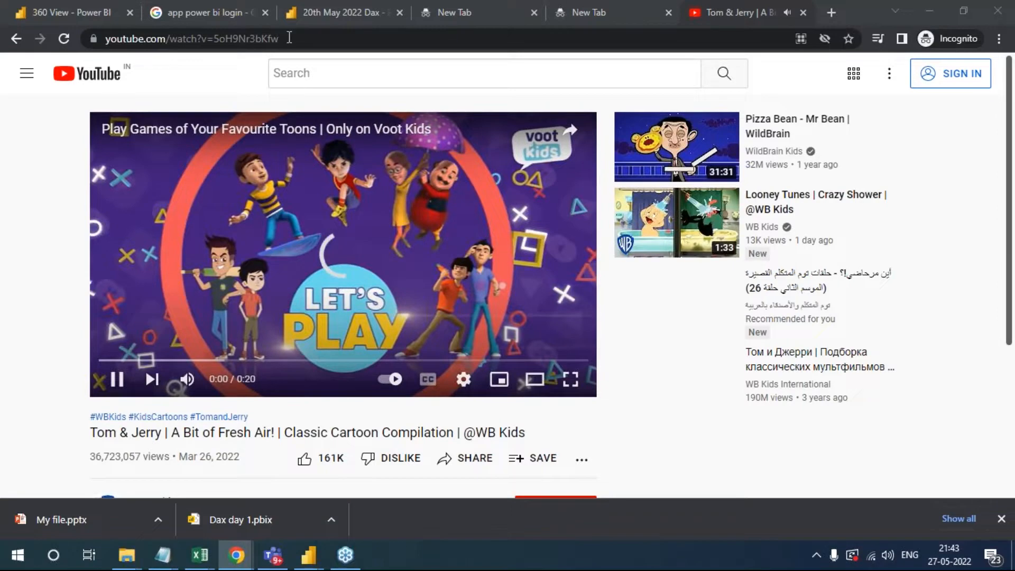
pyautogui.moveTo(291, 39); pyautogui.dragTo(137, 33)
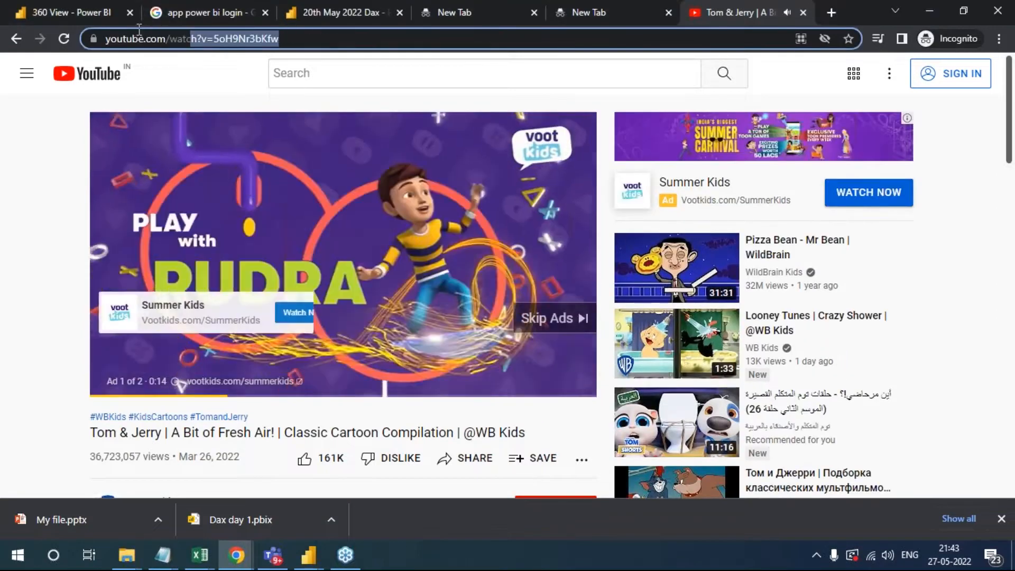
pyautogui.click(308, 42)
pyautogui.moveTo(339, 40); pyautogui.dragTo(103, 39)
pyautogui.hotkey('ctrl', 'c')
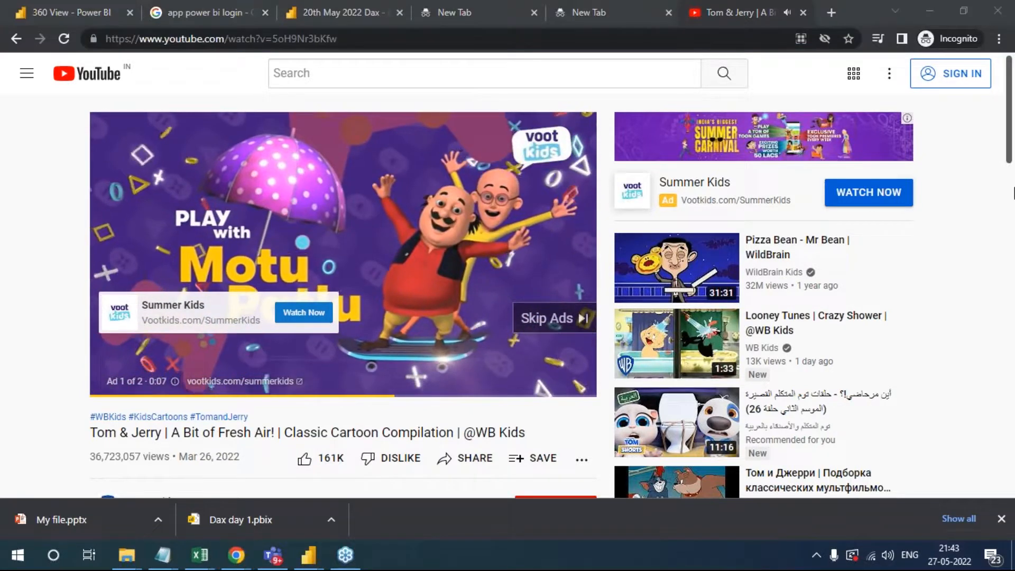
# - Return to the 360 View dashboard, paste the copied link as the tile's video URL, apply it, and dismiss the notification
pyautogui.click(468, 5)
pyautogui.click(325, 17)
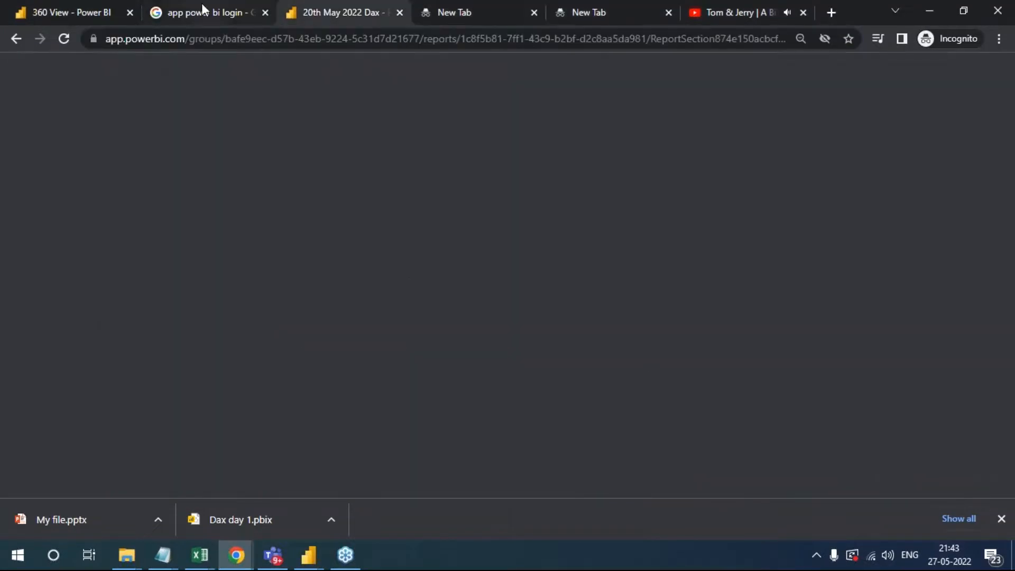
pyautogui.click(200, 4)
pyautogui.click(364, 4)
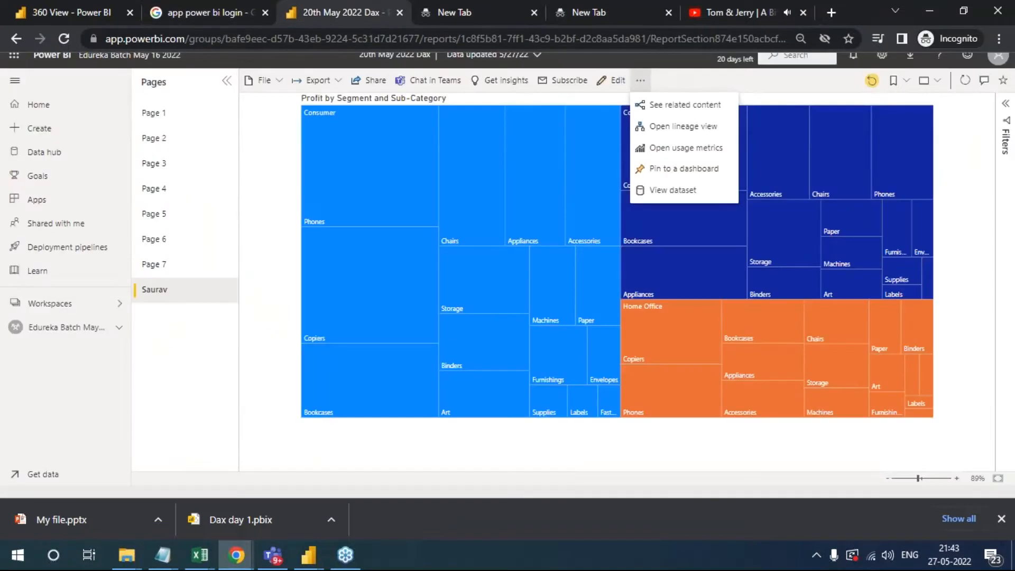
pyautogui.click(505, 5)
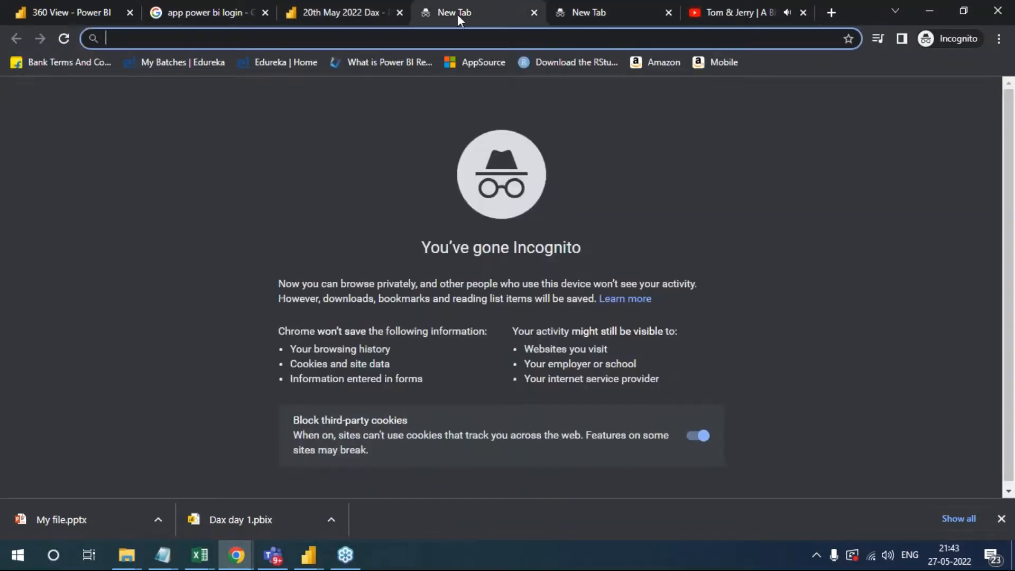
pyautogui.click(29, 7)
pyautogui.click(748, 341)
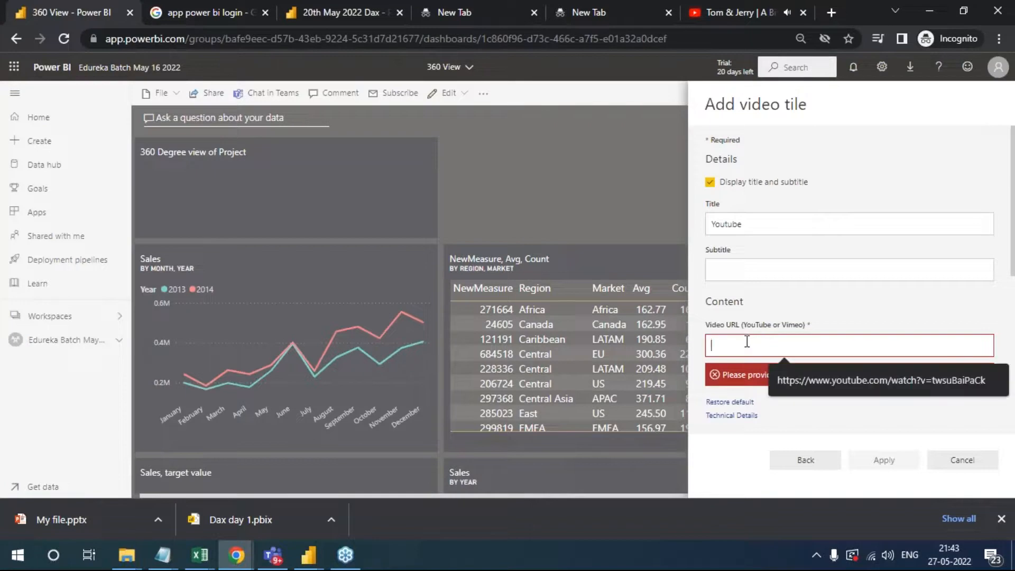
pyautogui.hotkey('ctrl', 'v')
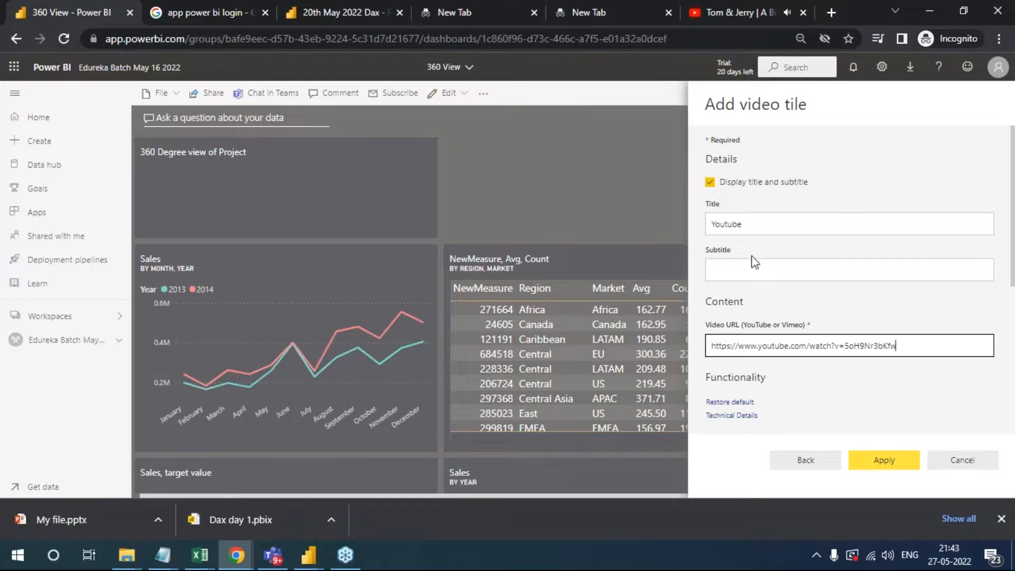
pyautogui.click(882, 460)
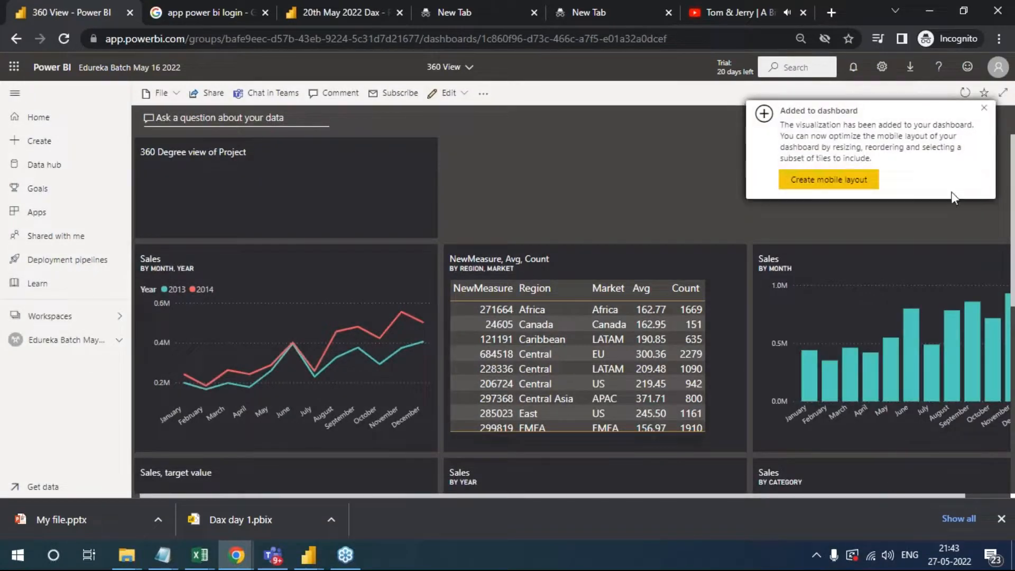
pyautogui.click(985, 114)
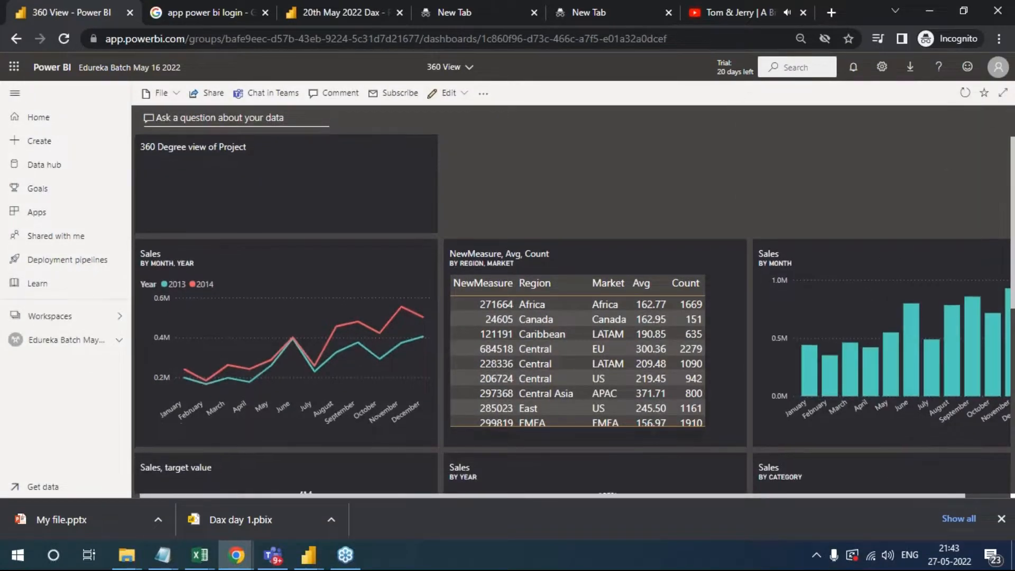
# - Move the Youtube video tile to the head of the second column, beside the 360 Degree view of Project tile
pyautogui.scroll(-5, 761, 408)
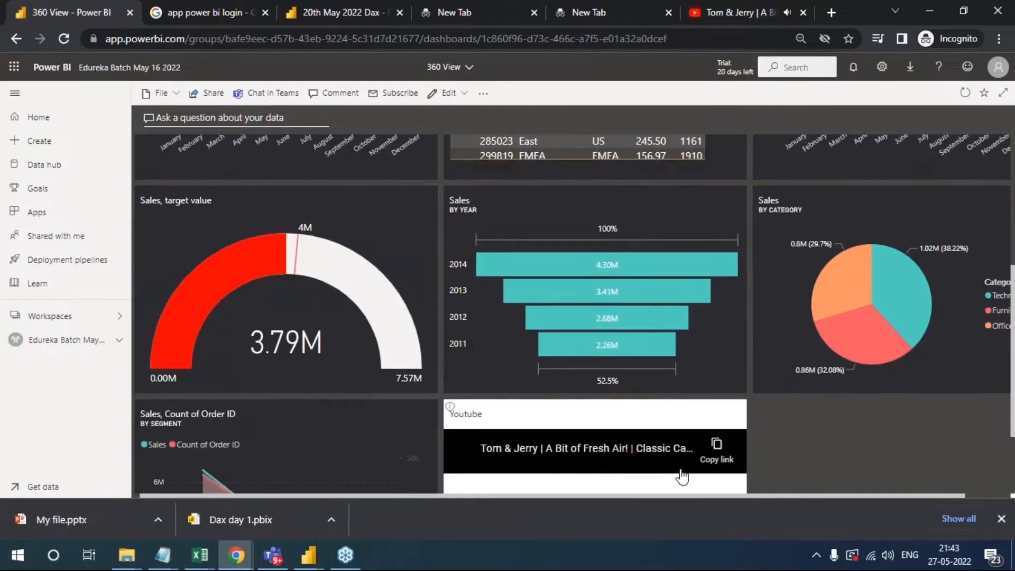
pyautogui.scroll(-3, 677, 478)
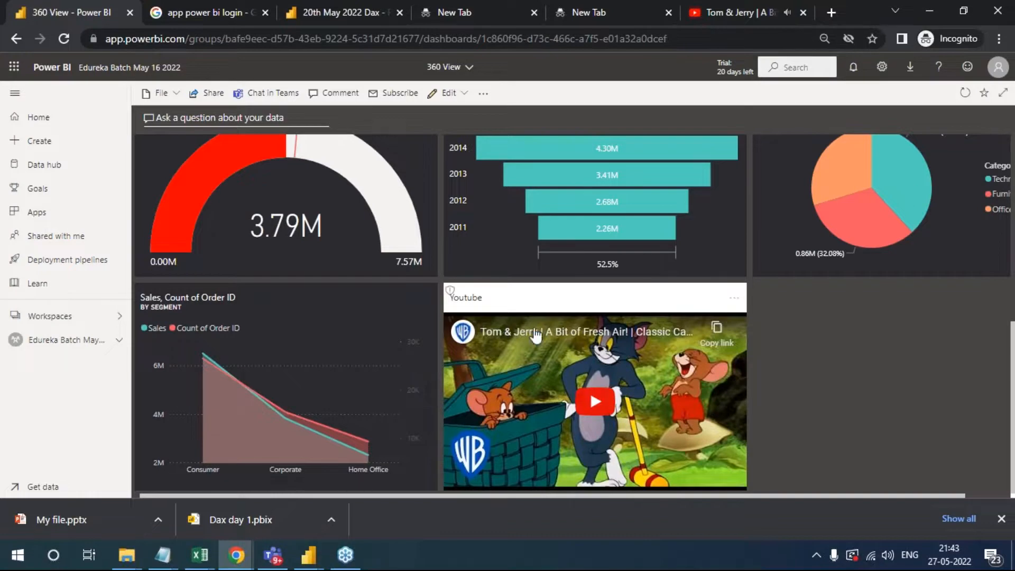
pyautogui.moveTo(679, 392); pyautogui.dragTo(699, 173)
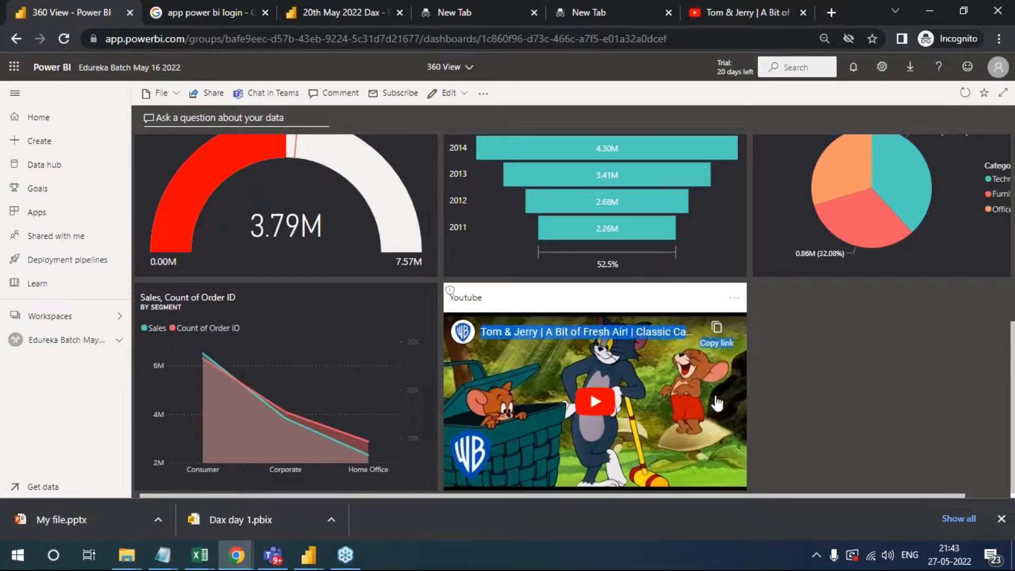
pyautogui.moveTo(555, 296); pyautogui.dragTo(609, 142)
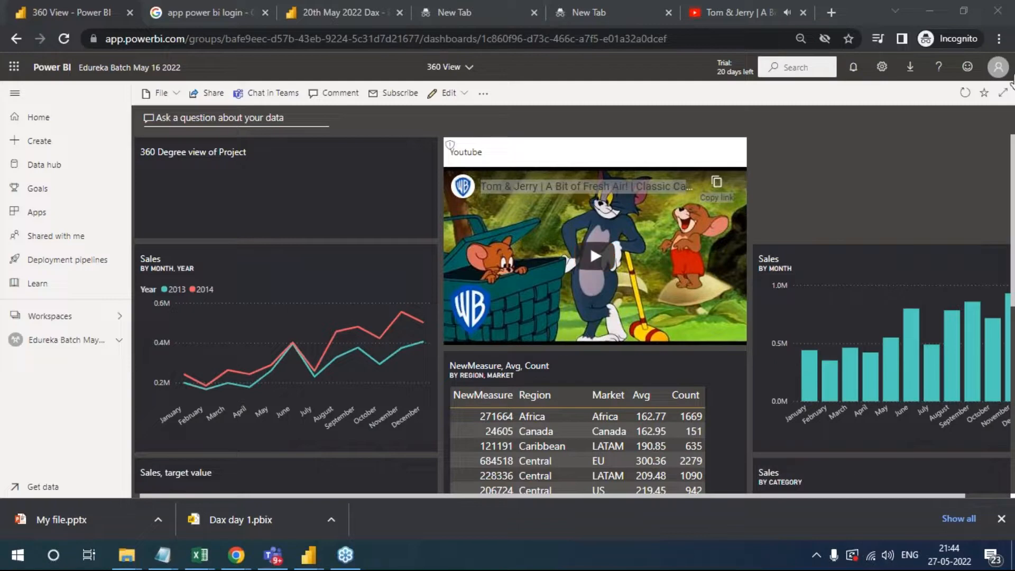
# - Review the tile types available for the dashboard, cancel without adding one, and look over the dashboard's file options
pyautogui.click(458, 94)
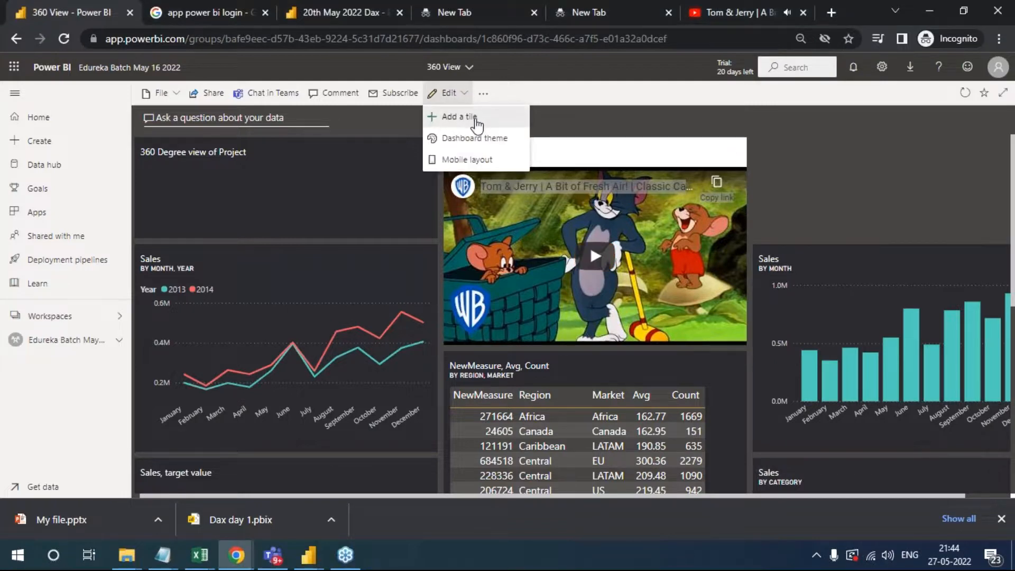
pyautogui.click(476, 121)
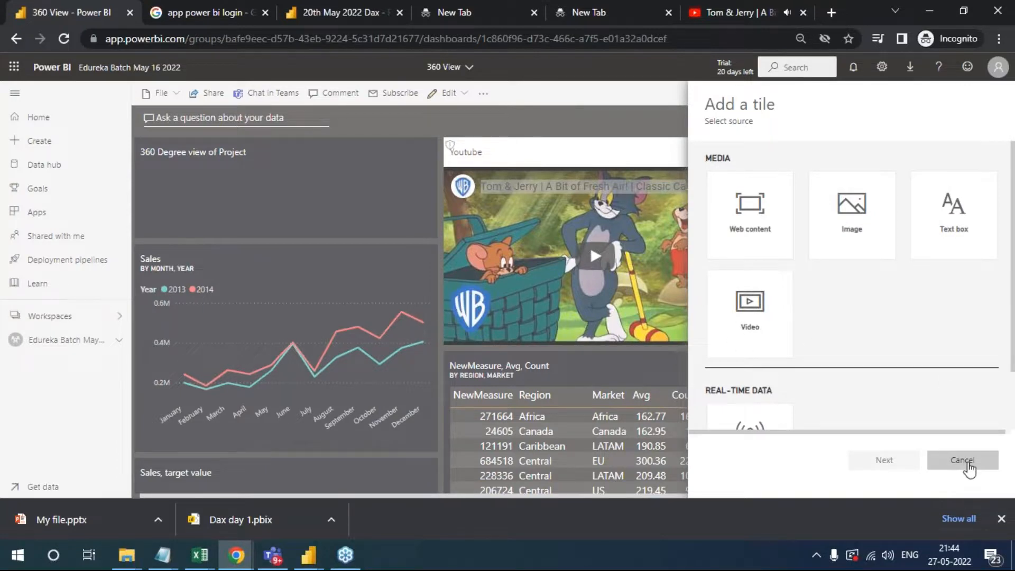
pyautogui.click(962, 460)
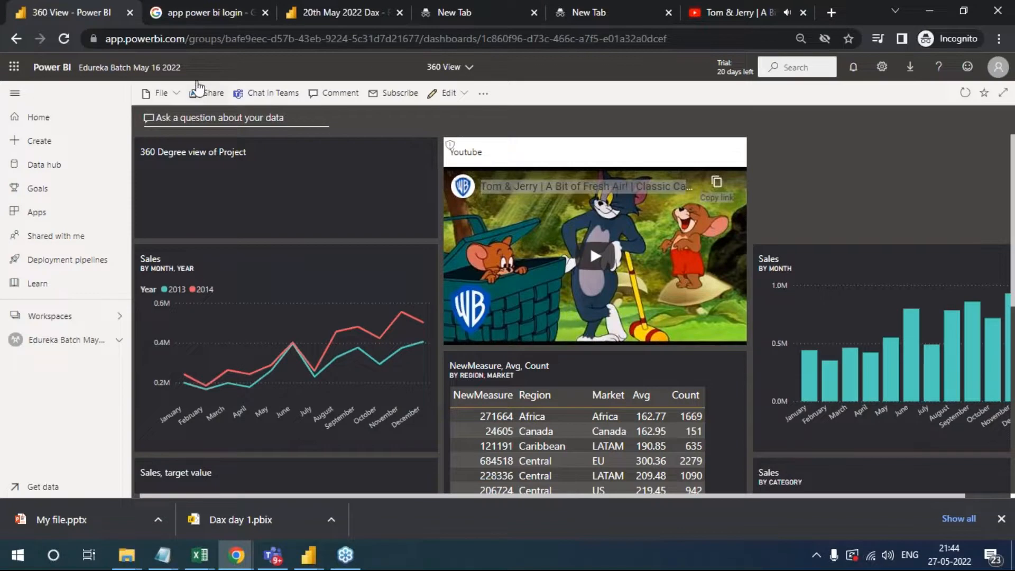
pyautogui.click(172, 100)
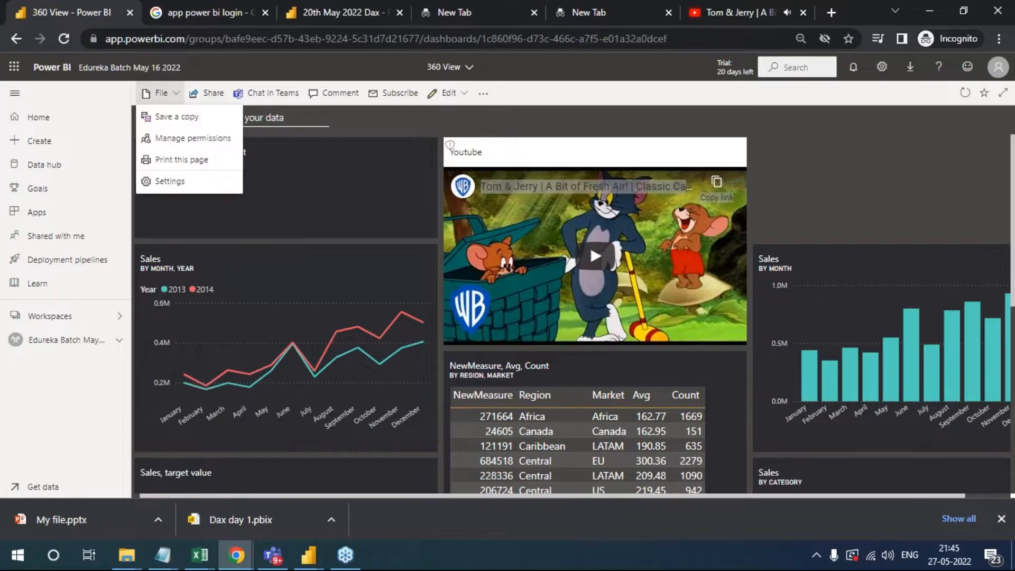
pyautogui.click(1003, 155)
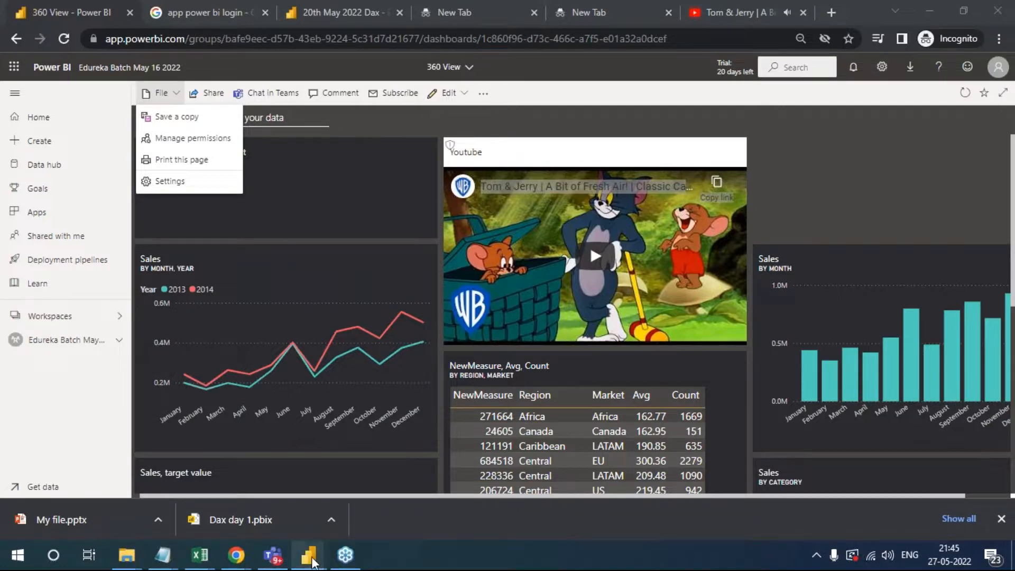
# - Switch to Power BI Desktop and examine the file options of the Visual report for comparison
pyautogui.moveTo(308, 555)
pyautogui.click(439, 502)
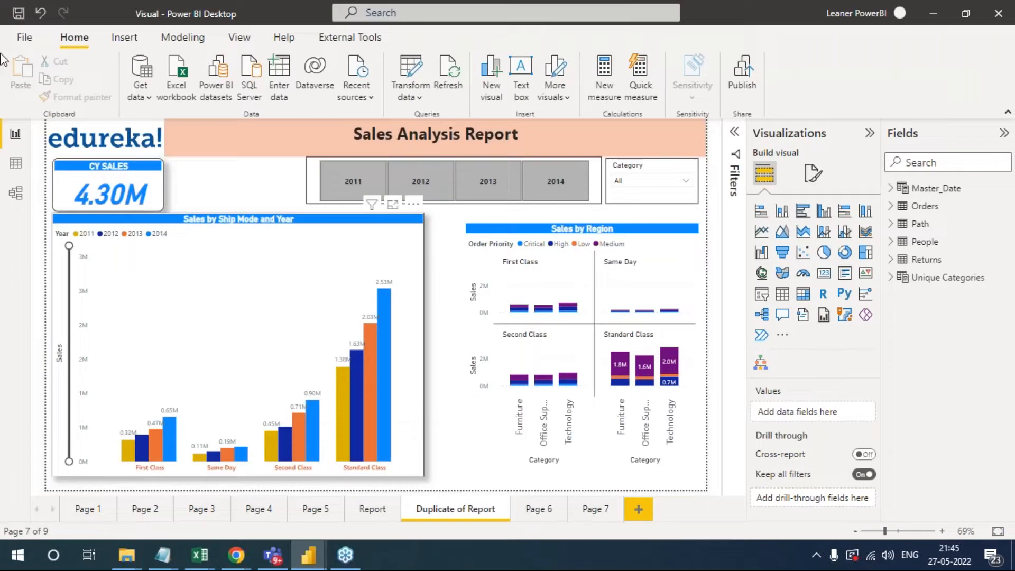
pyautogui.click(25, 37)
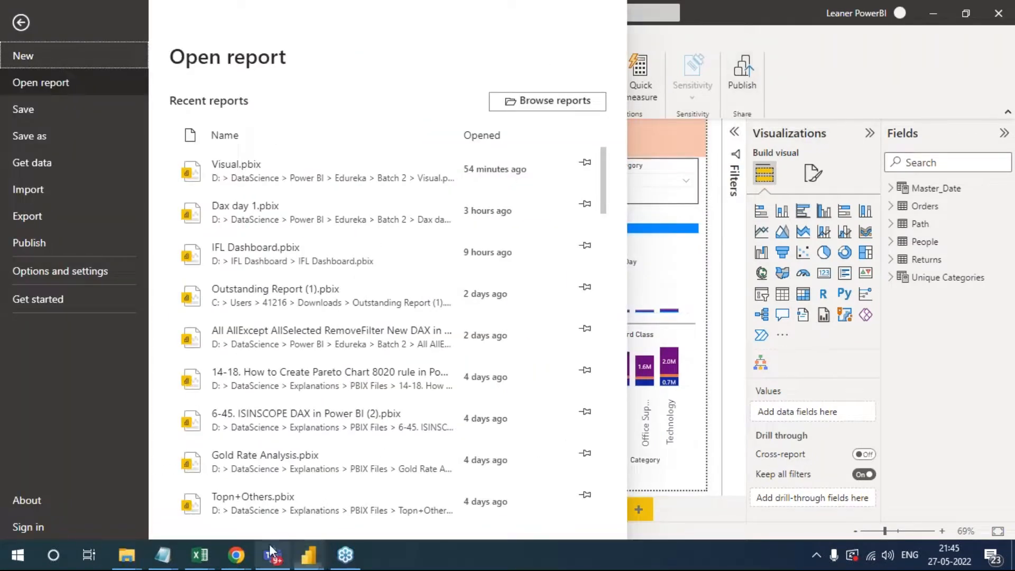
# - Switch back to the Power BI Service browser window, open the Edureka Batch May 16 2022 workspace, and refresh its content list
pyautogui.moveTo(248, 559)
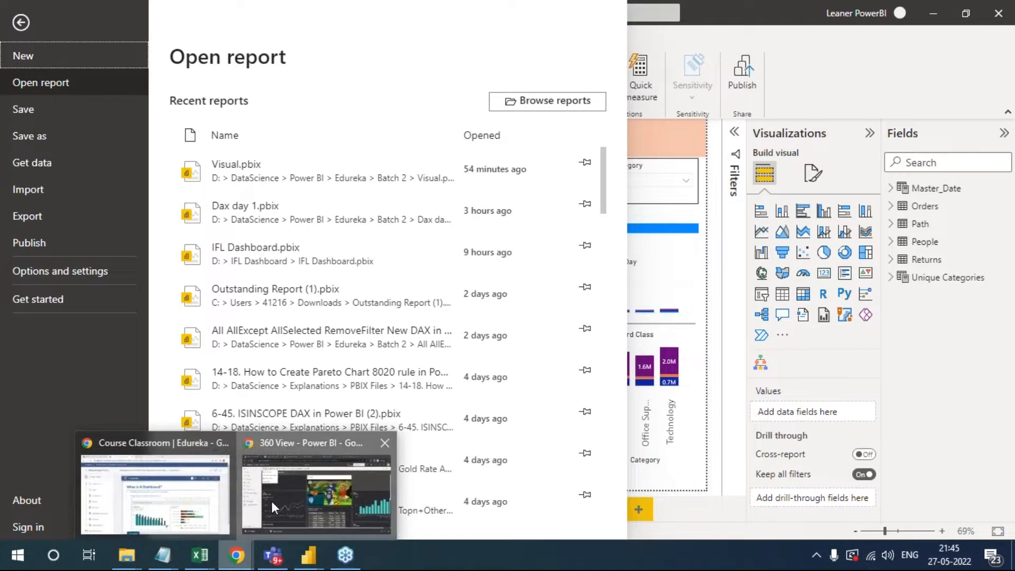
pyautogui.click(316, 495)
pyautogui.click(53, 343)
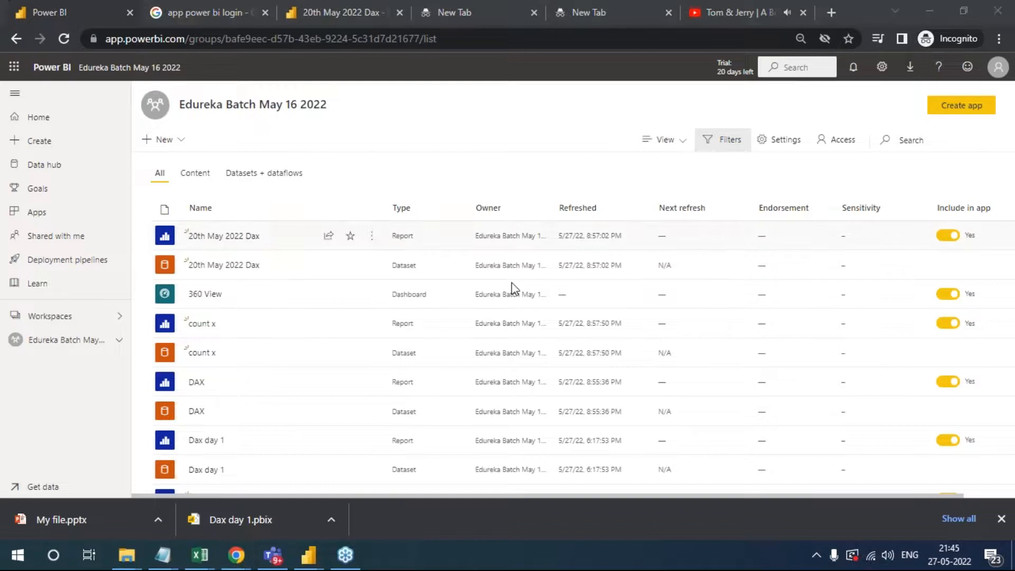
pyautogui.click(64, 39)
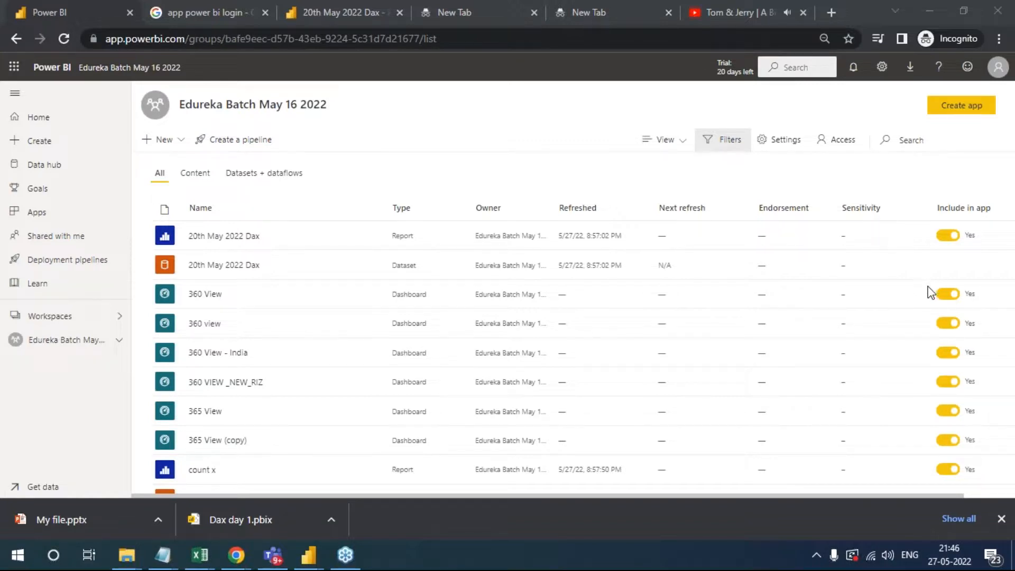
# - Open the 20th May 2022 Dax report from the workspace and examine its export and file options
pyautogui.click(247, 240)
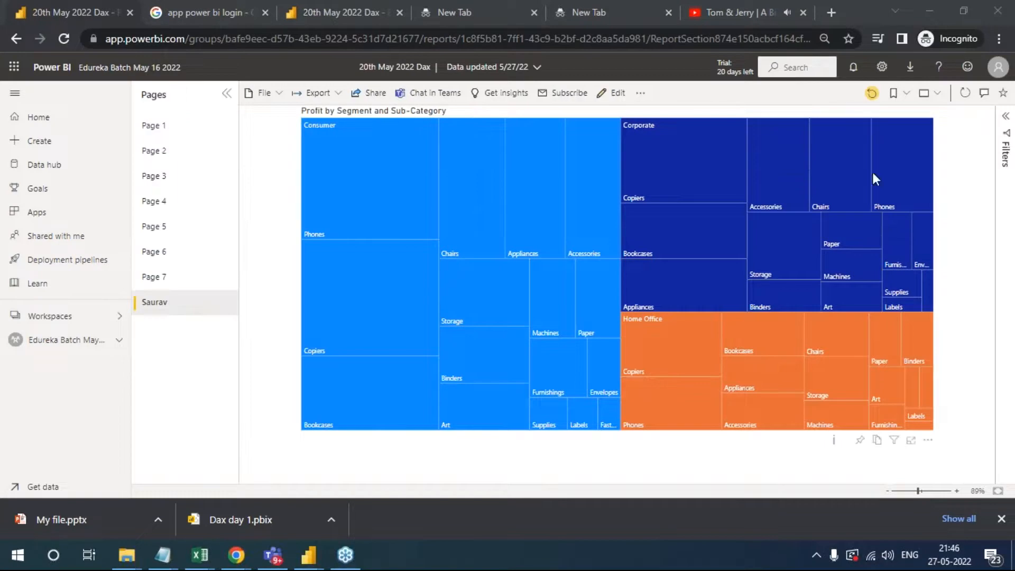
pyautogui.click(330, 95)
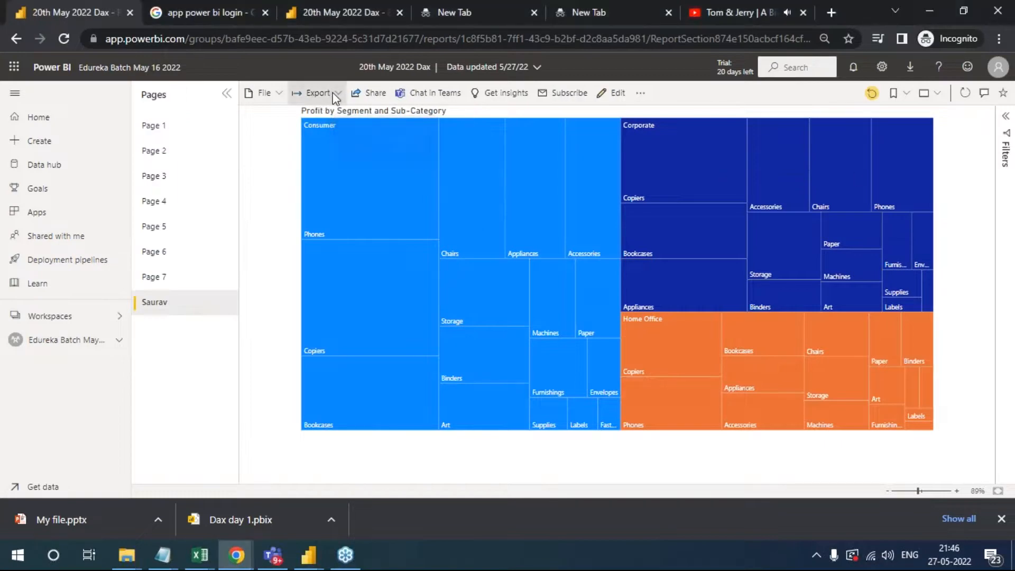
pyautogui.click(282, 97)
pyautogui.click(281, 96)
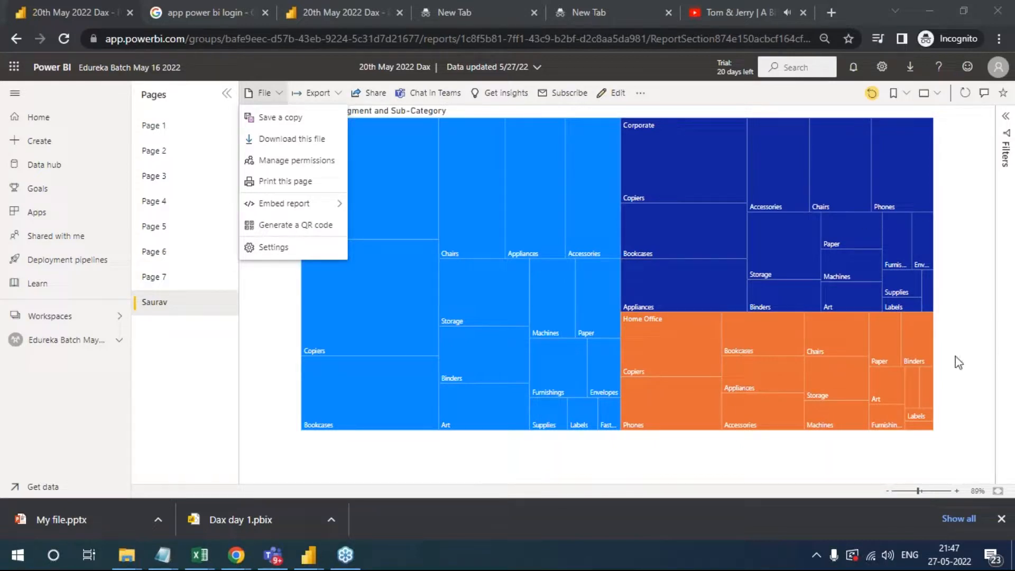
pyautogui.click(279, 274)
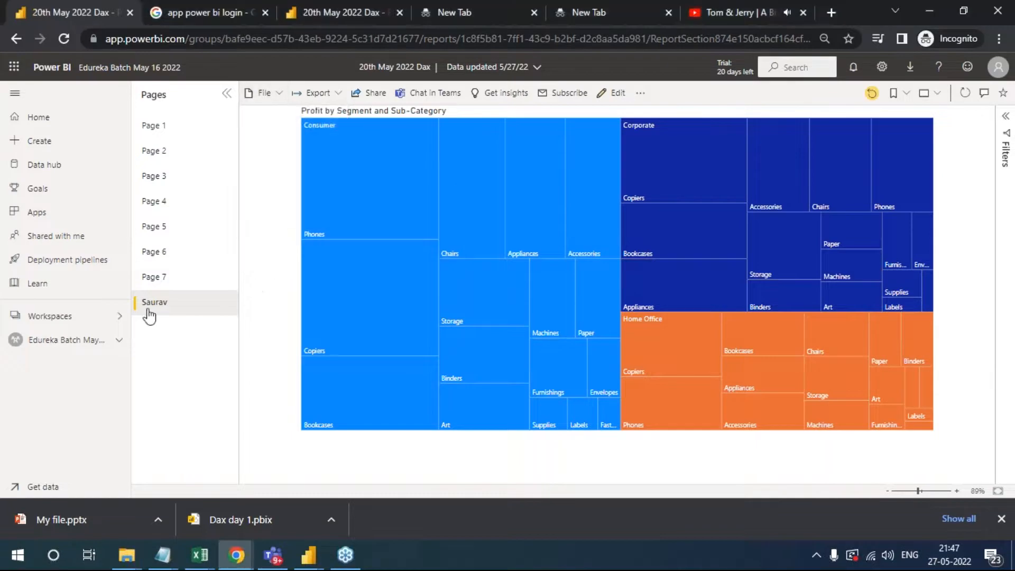
# - Return to the Edureka Batch May 16 2022 workspace, open the 365 View dashboard and start a question about its data
pyautogui.click(59, 340)
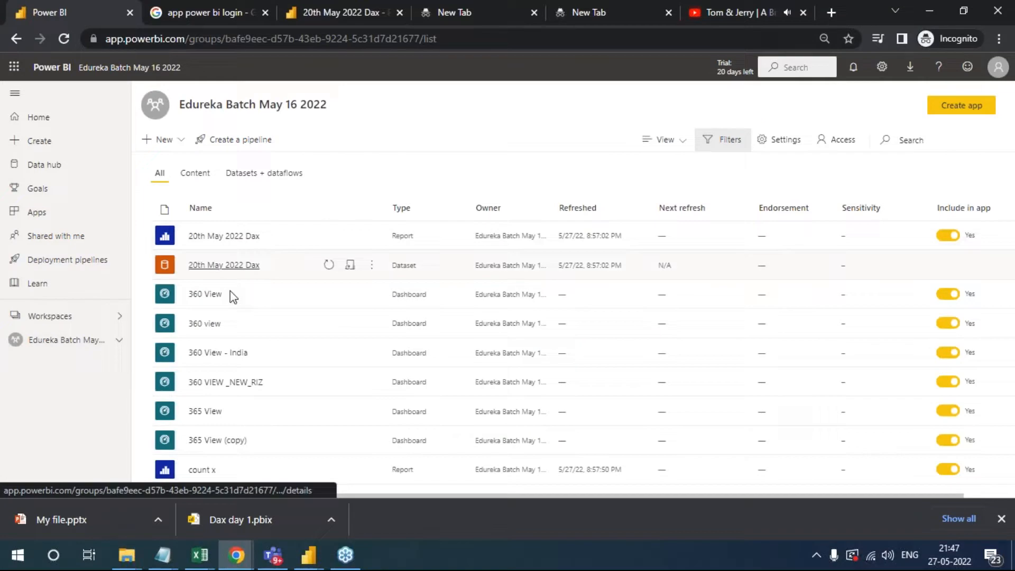
pyautogui.scroll(-2, 247, 368)
pyautogui.scroll(-8, 249, 407)
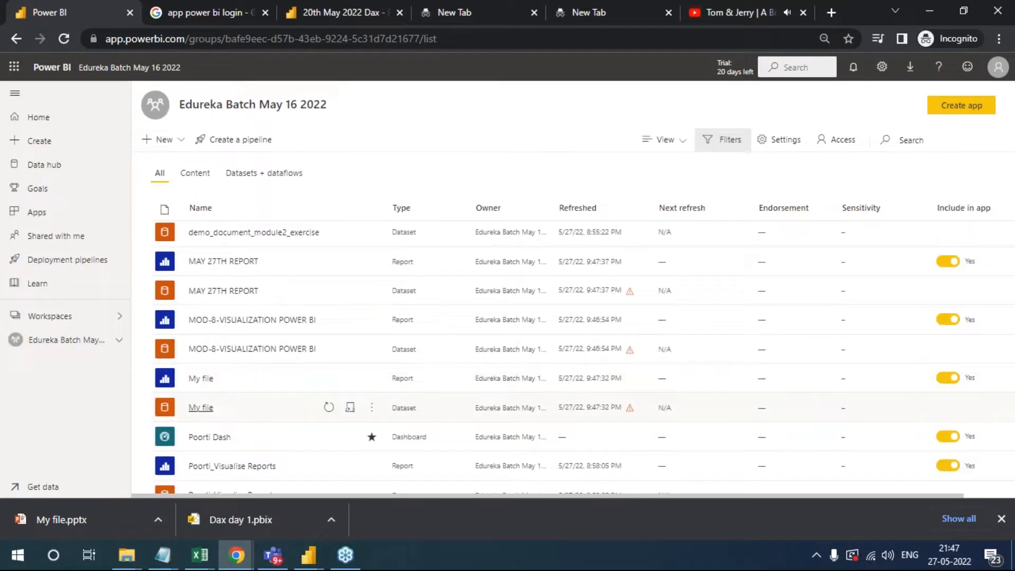
pyautogui.scroll(-2, 244, 447)
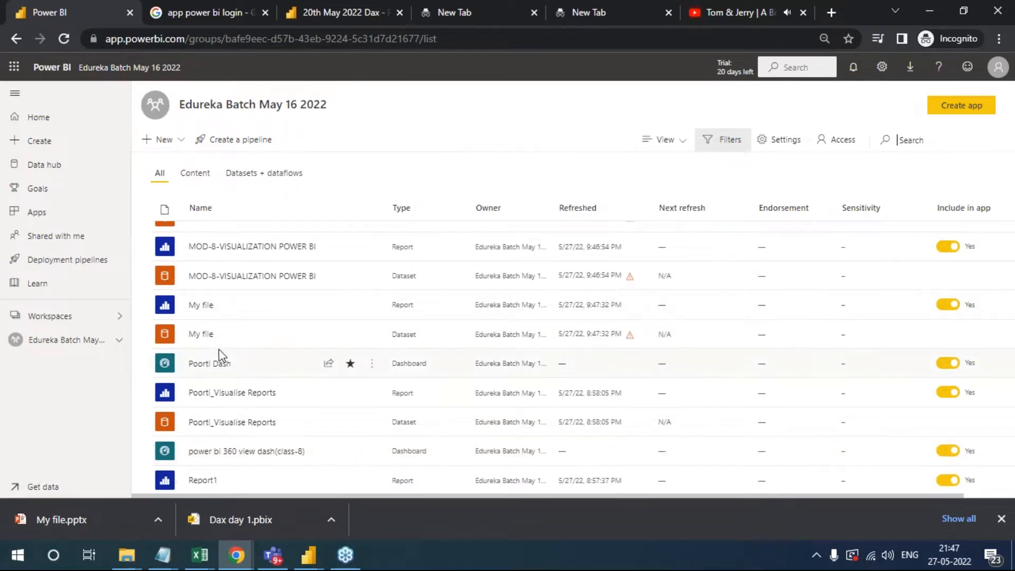
pyautogui.scroll(4, 245, 356)
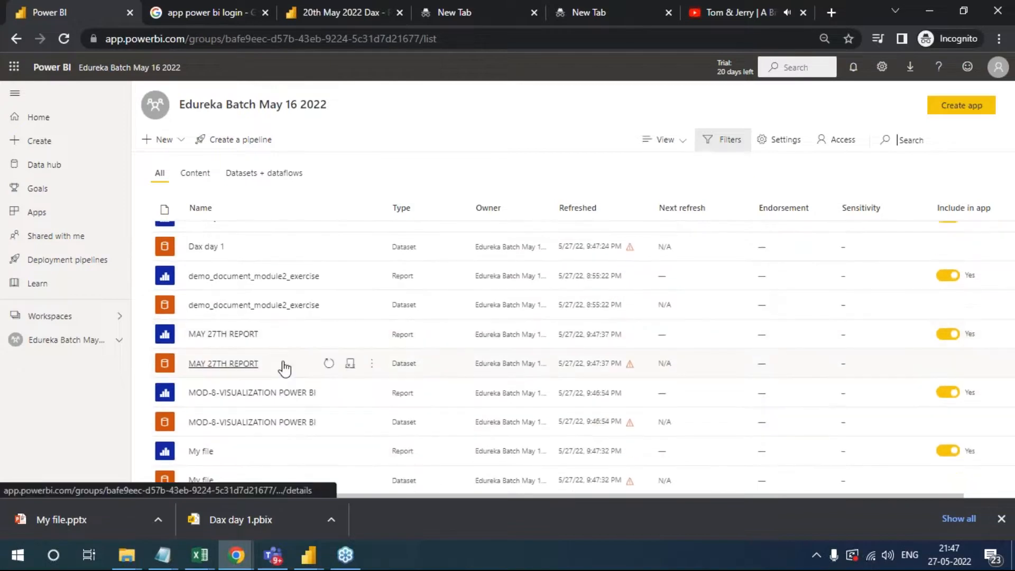
pyautogui.scroll(-3, 244, 322)
pyautogui.scroll(-5, 243, 322)
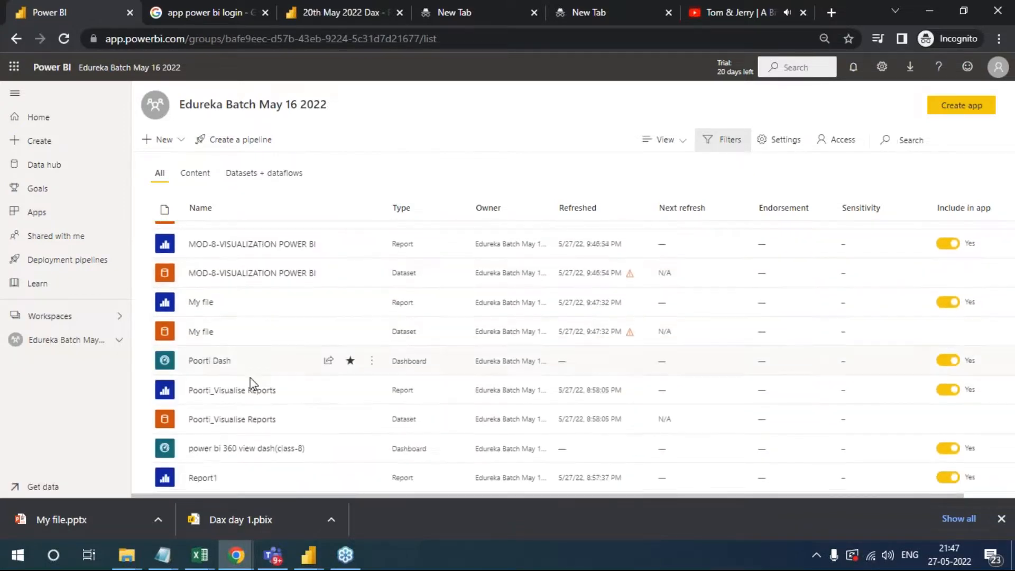
pyautogui.scroll(-2, 221, 443)
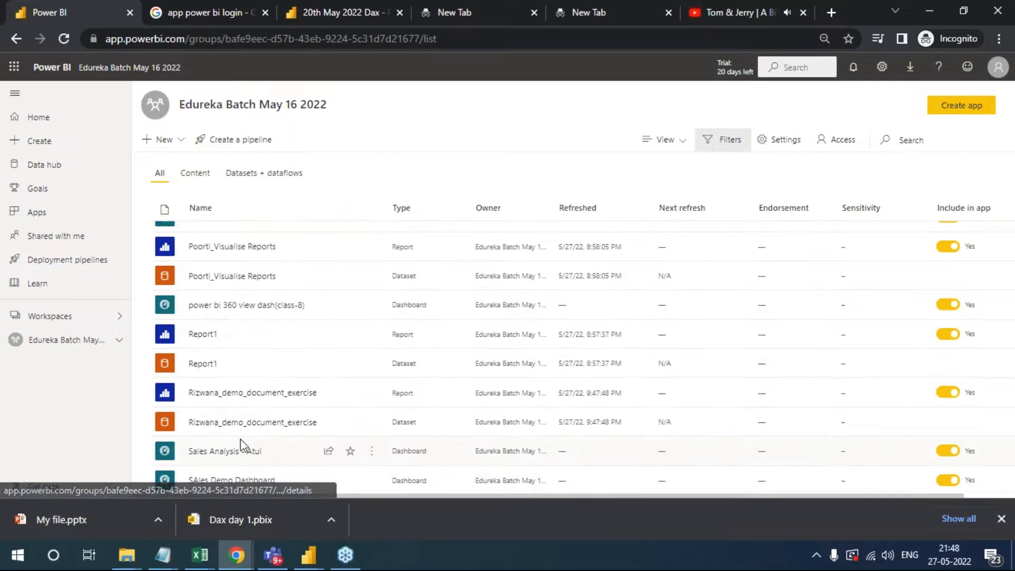
pyautogui.scroll(15, 243, 365)
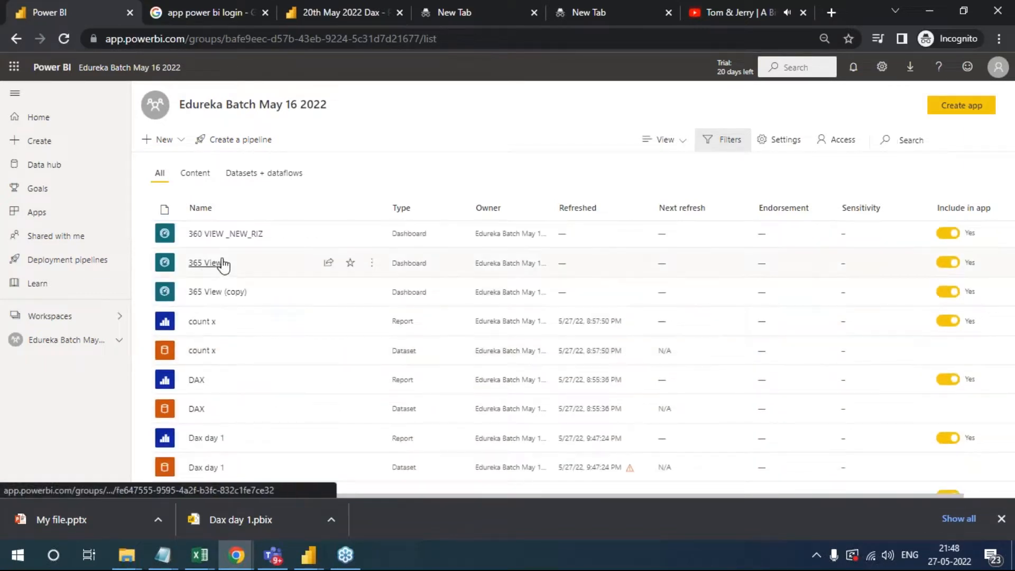
pyautogui.click(222, 263)
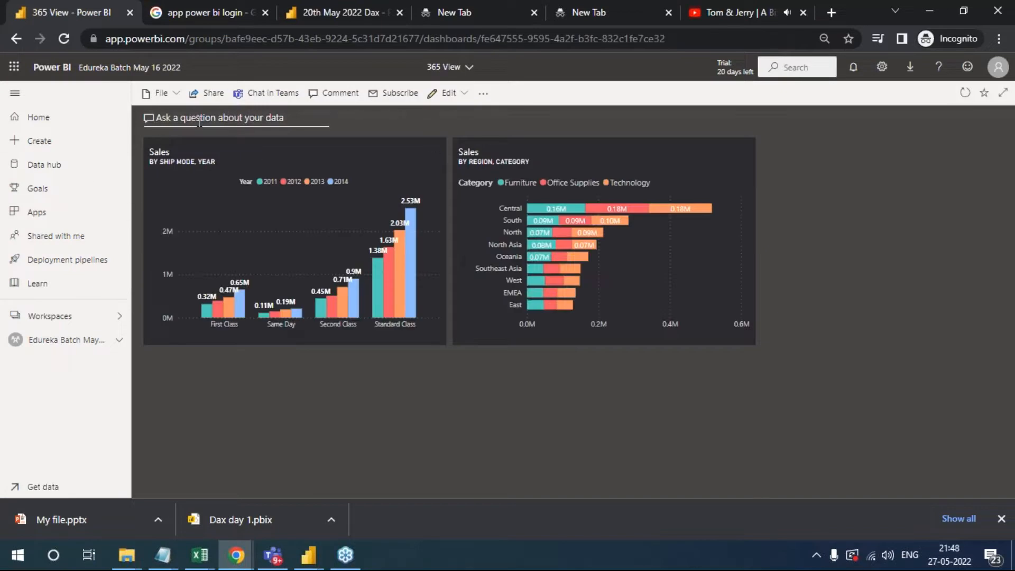
pyautogui.click(172, 120)
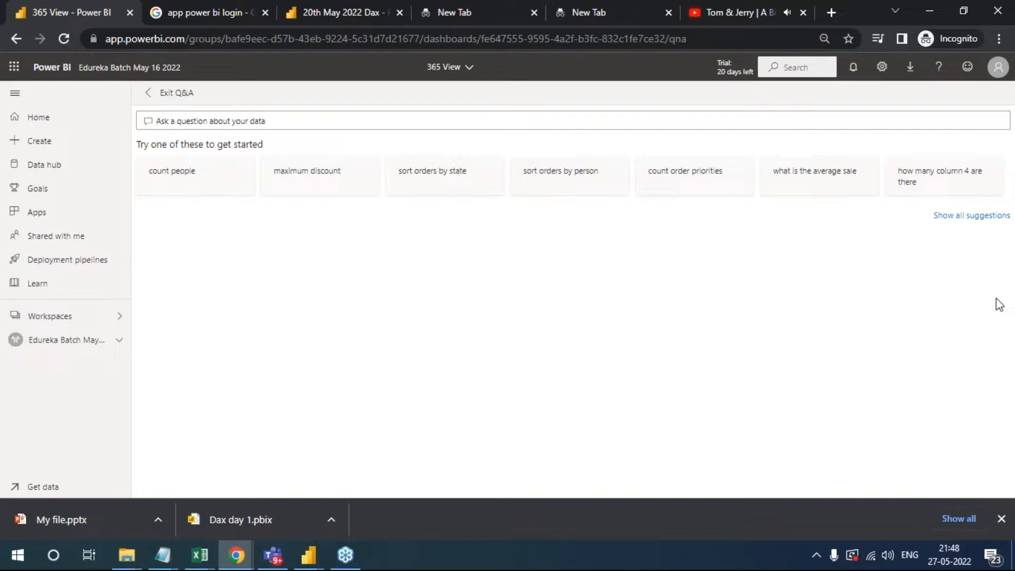
pyautogui.click(1007, 332)
pyautogui.click(901, 363)
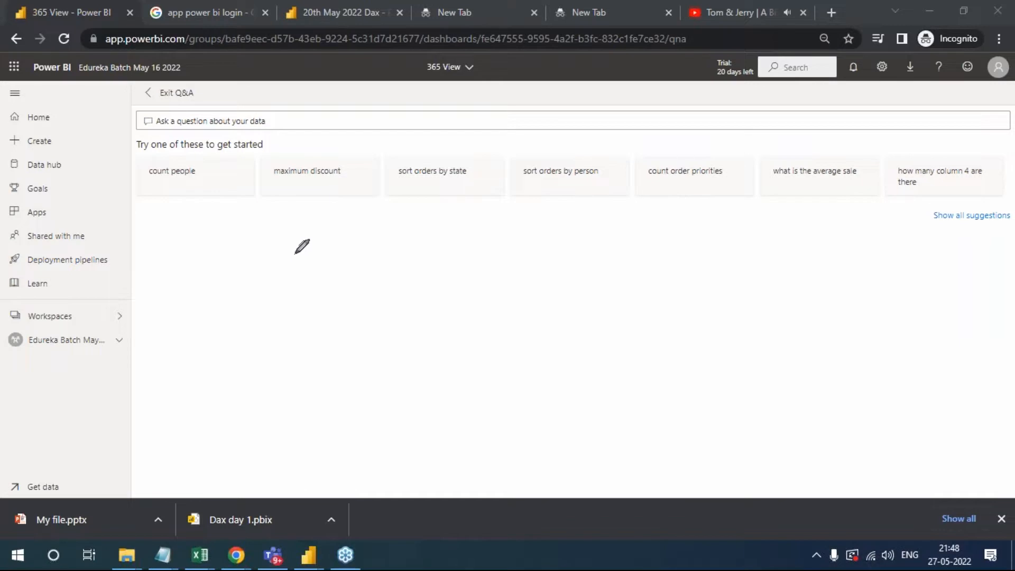
pyautogui.moveTo(275, 266)
pyautogui.mouseDown()
pyautogui.moveTo(286, 283)
pyautogui.moveTo(236, 309)
pyautogui.mouseUp()
pyautogui.moveTo(301, 286)
pyautogui.mouseDown()
pyautogui.moveTo(313, 233)
pyautogui.moveTo(362, 263)
pyautogui.mouseUp()
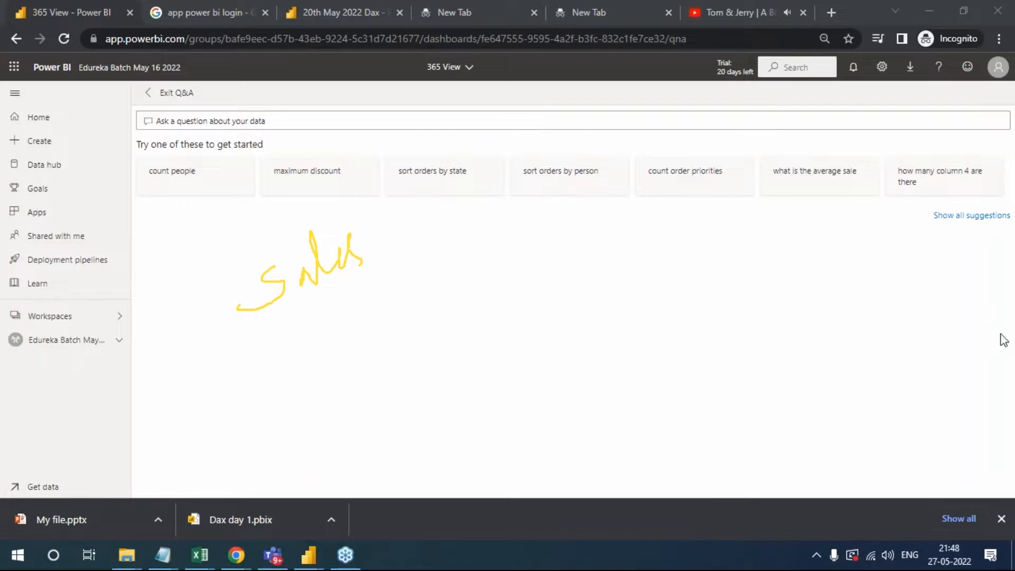
pyautogui.click(916, 435)
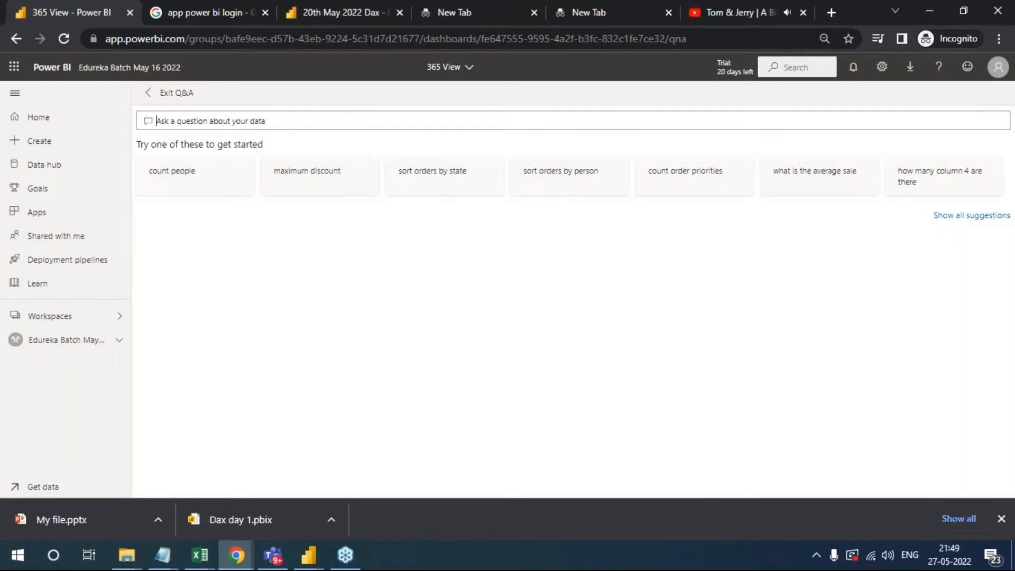
# - Ask the dashboard's Q&A "show me sales for 2014"
pyautogui.write('sho')
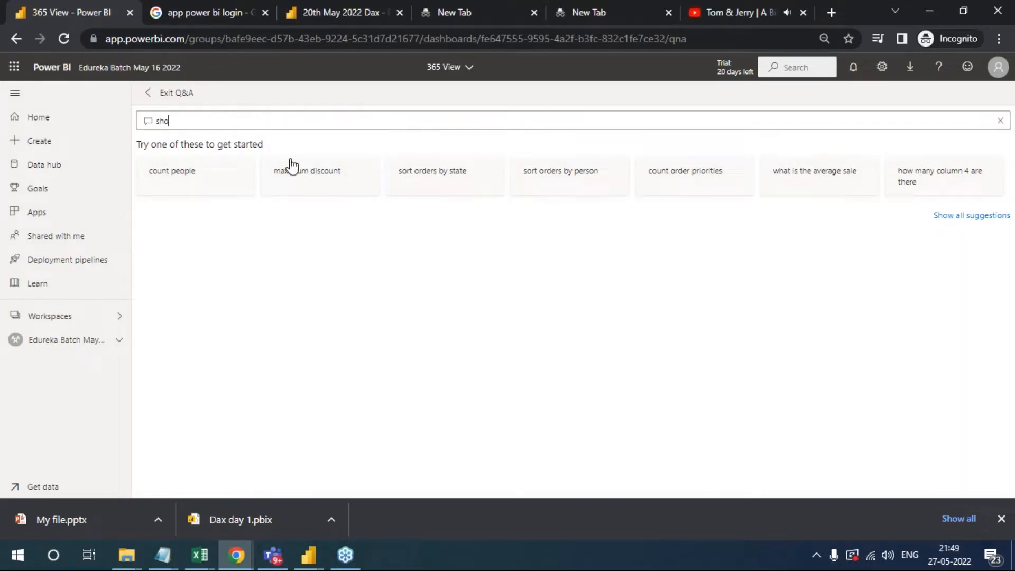
pyautogui.write('w me sales f')
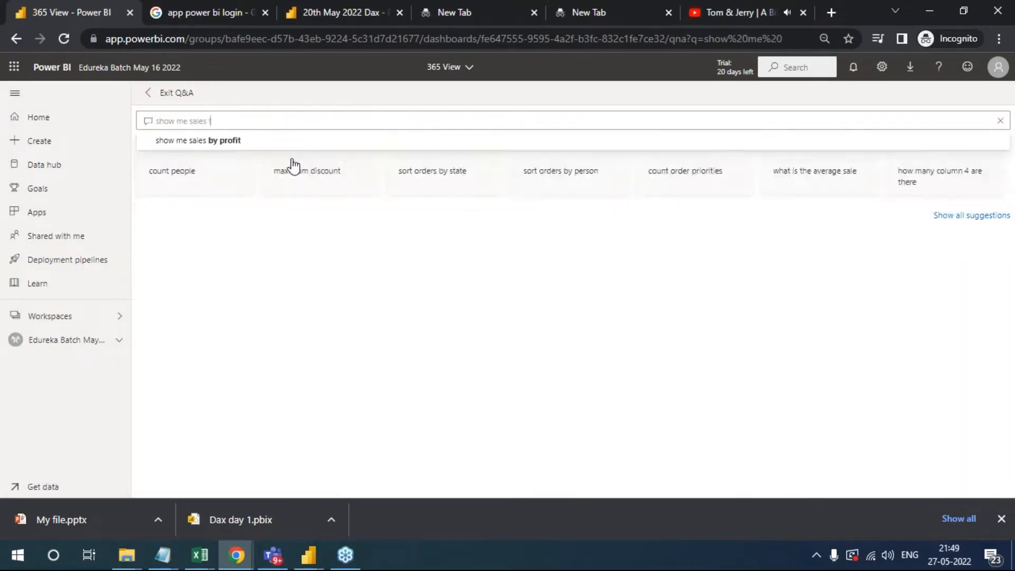
pyautogui.write('or 2014')
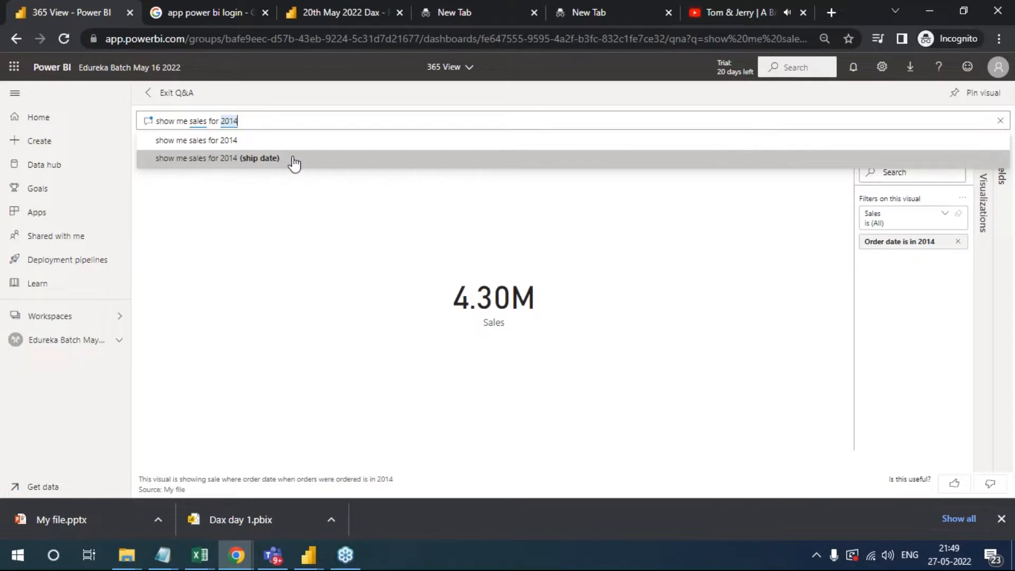
# - Reword the Q&A question to "show me sales in bar graph by sub category"
pyautogui.press('BackSpace')
pyautogui.press('BackSpace')
pyautogui.press('BackSpace')
pyautogui.press('BackSpace')
pyautogui.press('BackSpace')
pyautogui.press('BackSpace')
pyautogui.press('BackSpace')
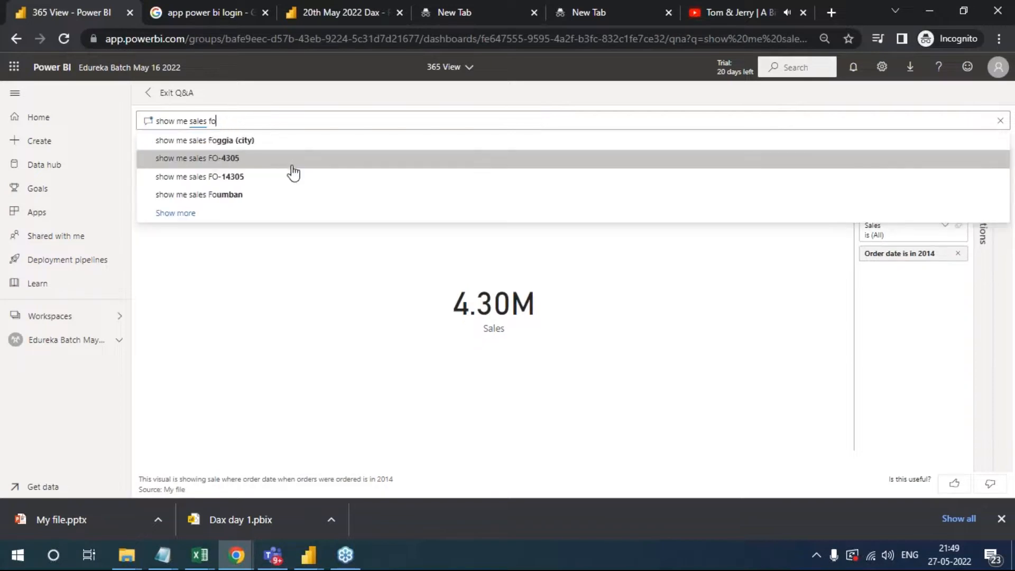
pyautogui.press('BackSpace')
pyautogui.write('in ba')
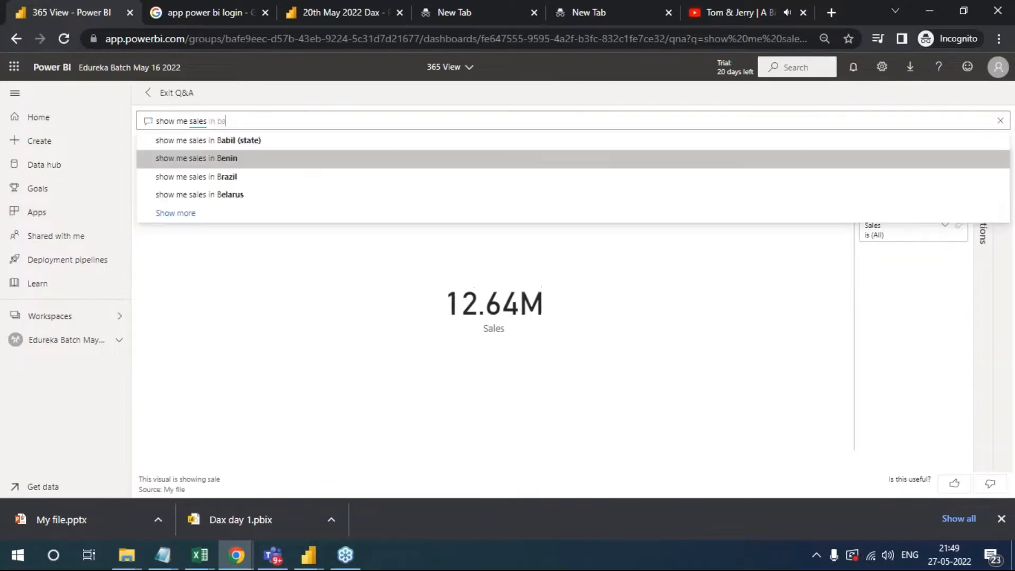
pyautogui.write('r graph ')
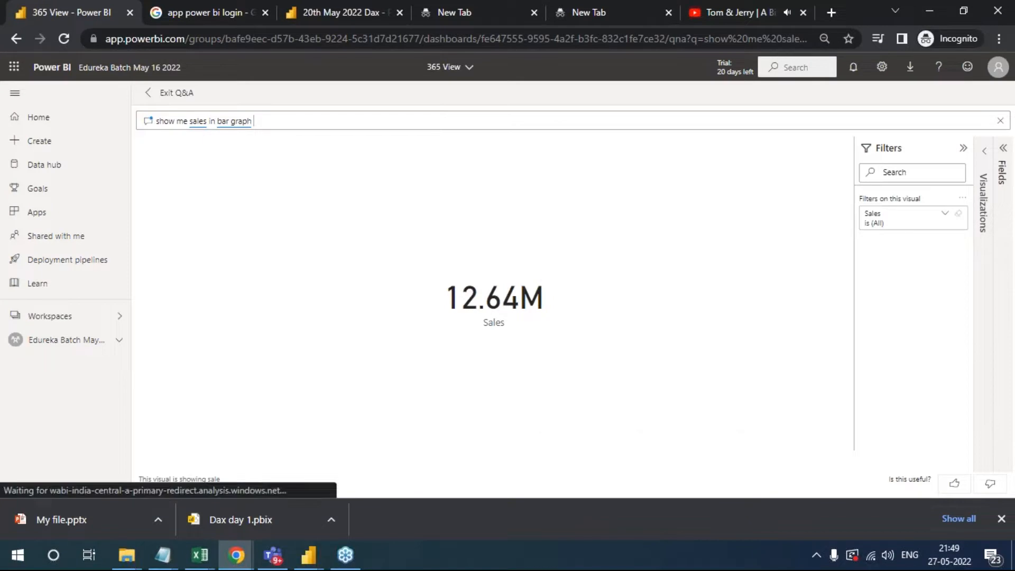
pyautogui.write('by sub')
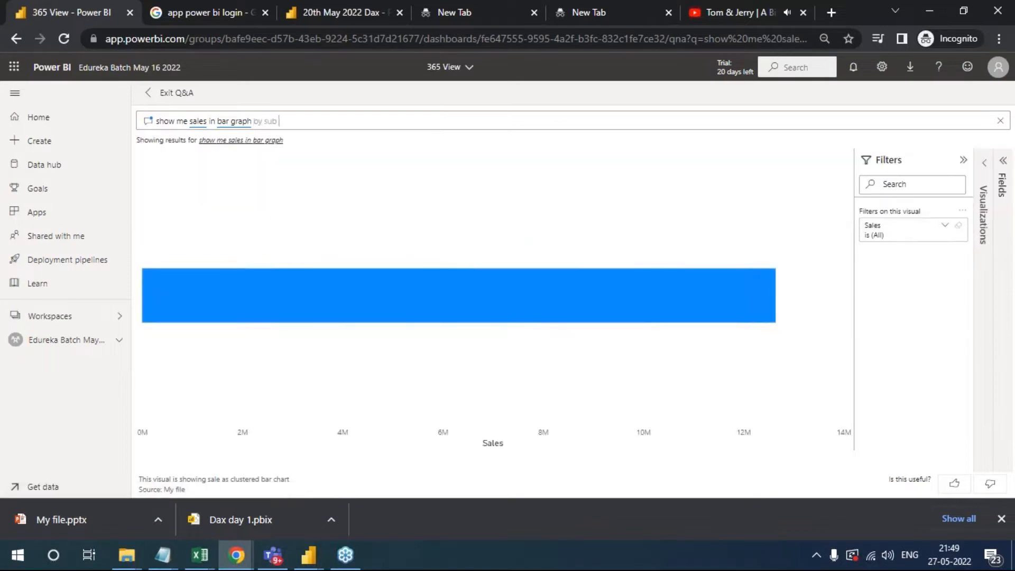
pyautogui.write(' categor')
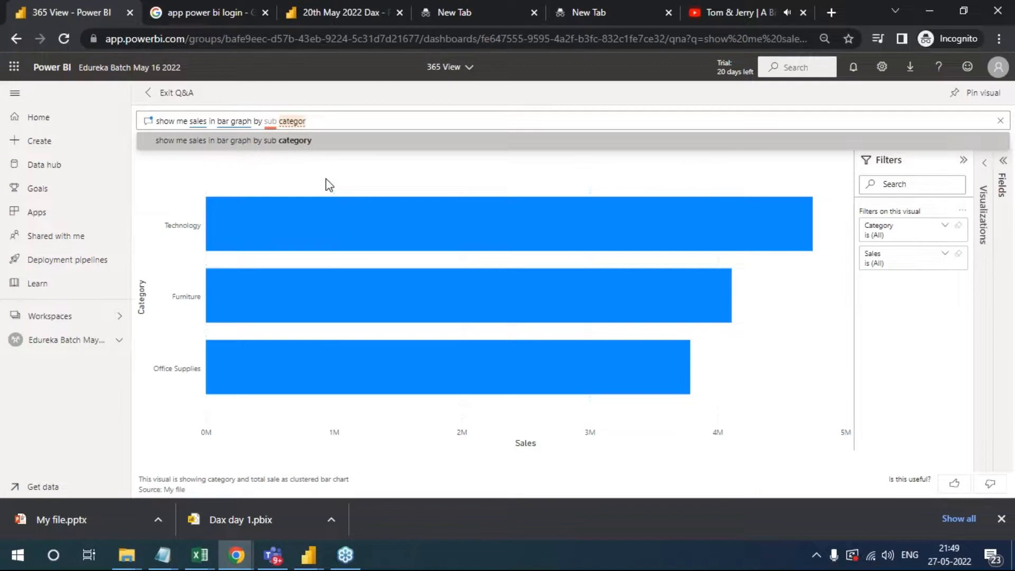
pyautogui.write('y')
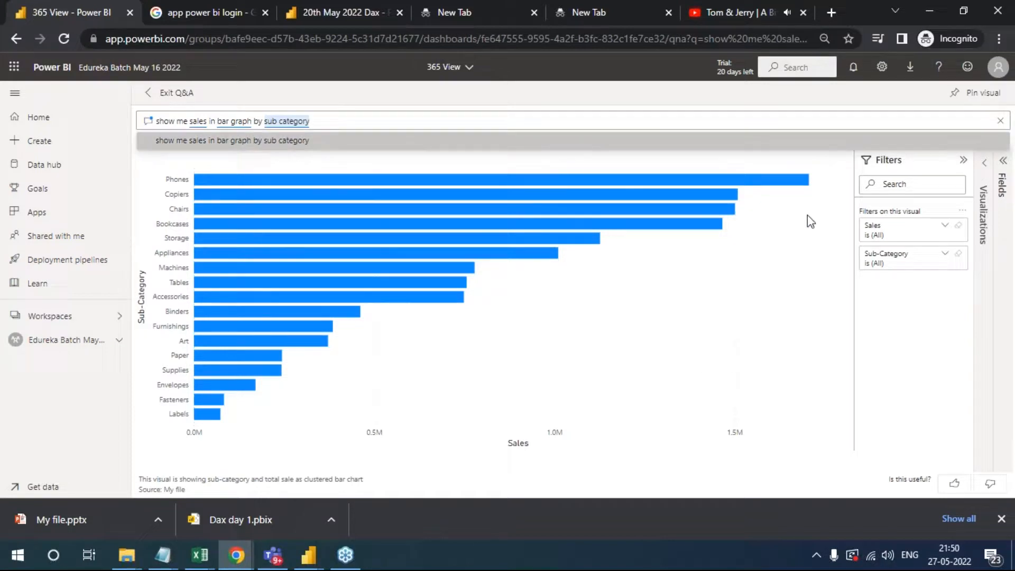
pyautogui.click(767, 250)
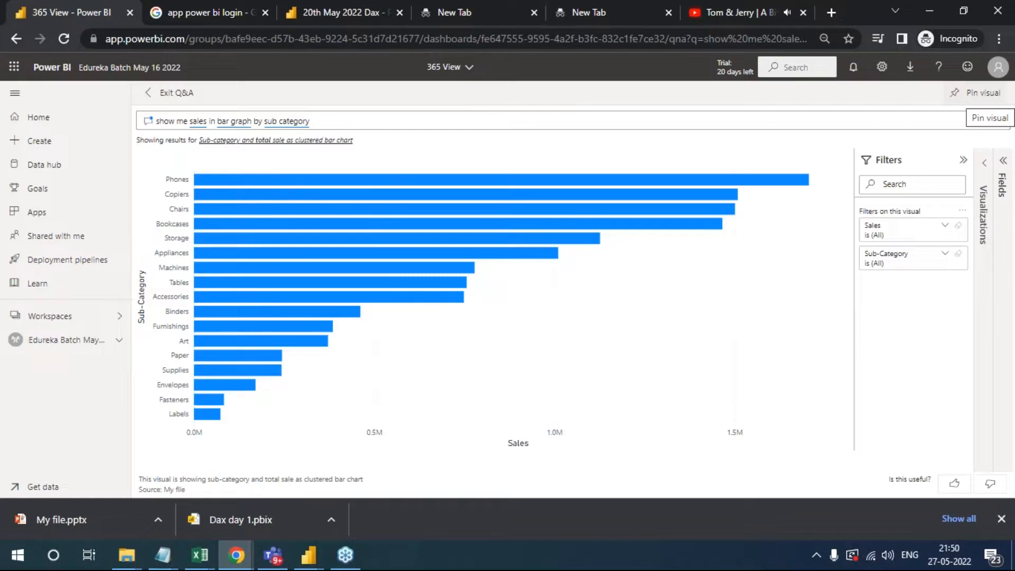
# - Pin the sales by sub-category bar chart to the existing 360 View dashboard
pyautogui.click(978, 93)
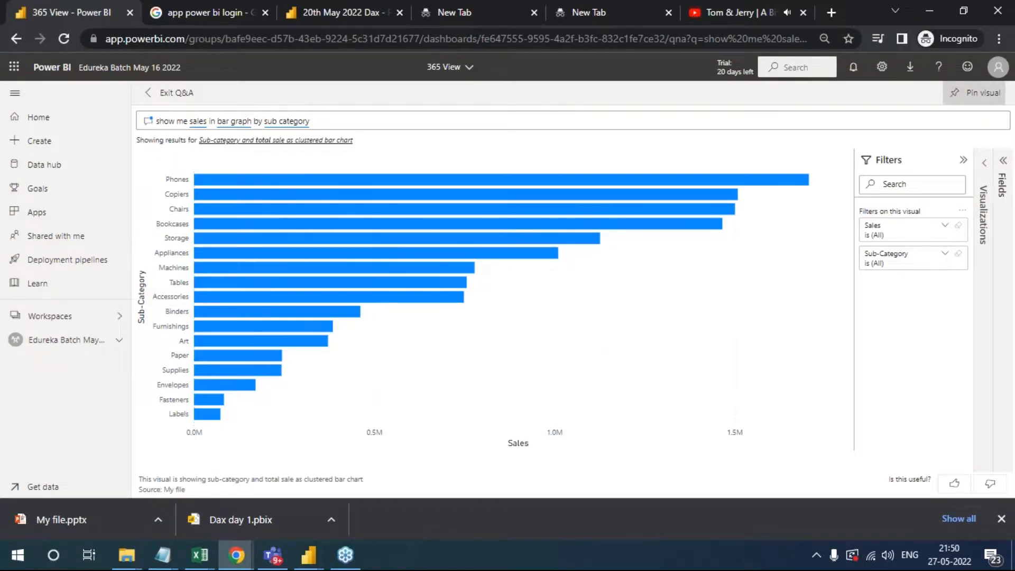
pyautogui.click(580, 270)
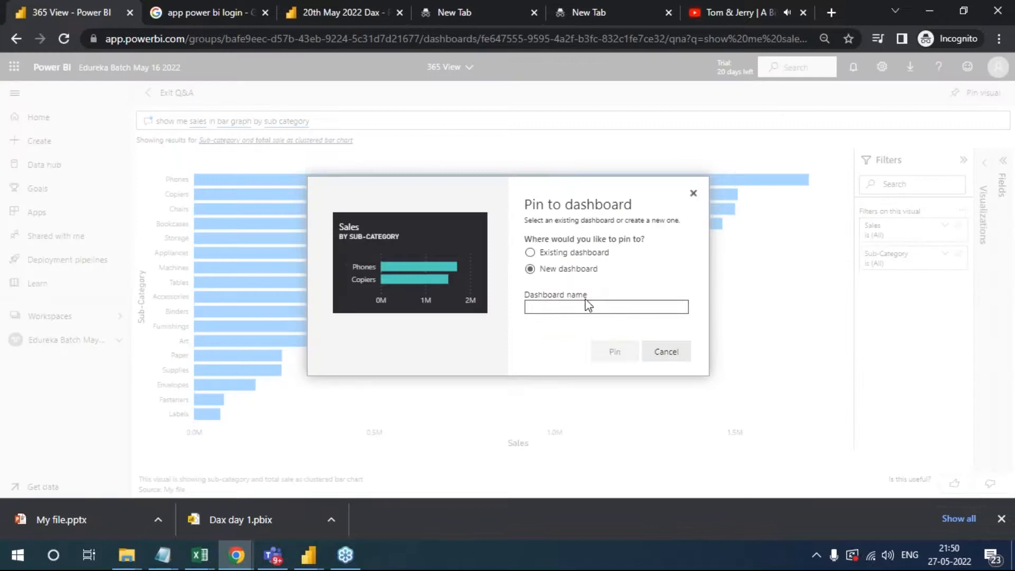
pyautogui.click(582, 254)
pyautogui.click(589, 311)
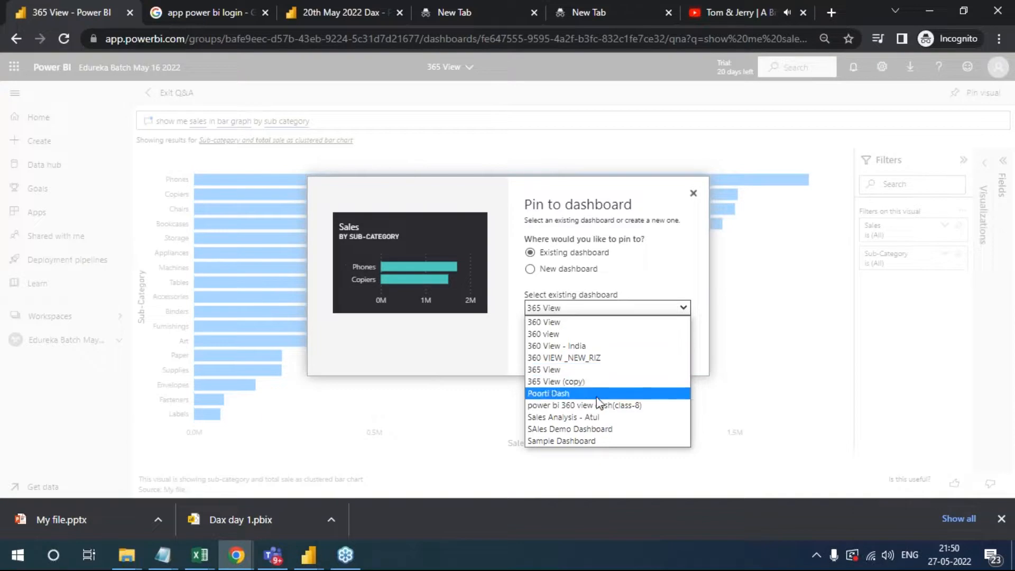
pyautogui.click(571, 324)
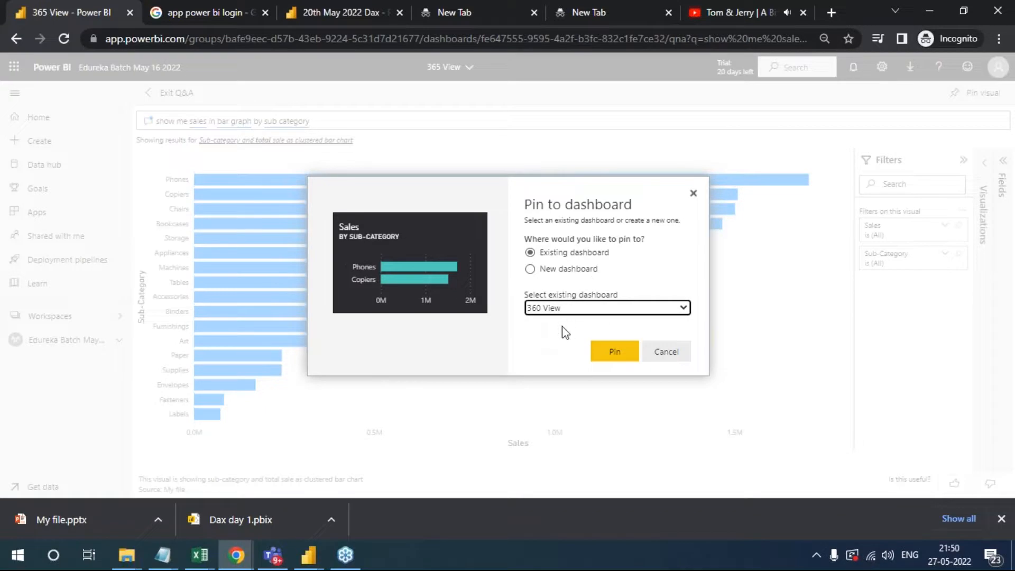
pyautogui.click(616, 355)
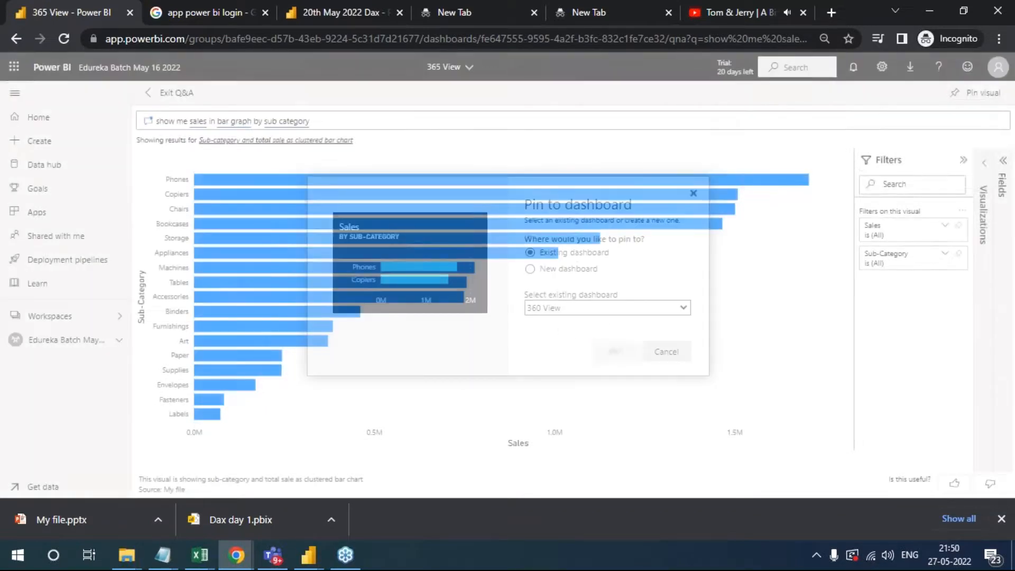
# - Go to the 360 View dashboard and examine the newly pinned Sales by Sub-Category tile among the other tiles
pyautogui.click(926, 169)
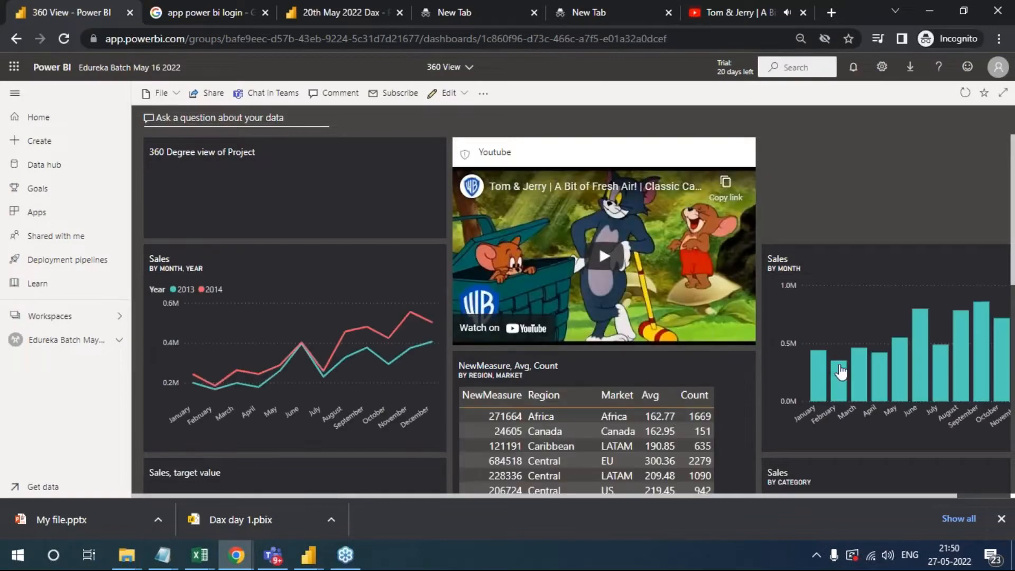
pyautogui.scroll(-5, 815, 360)
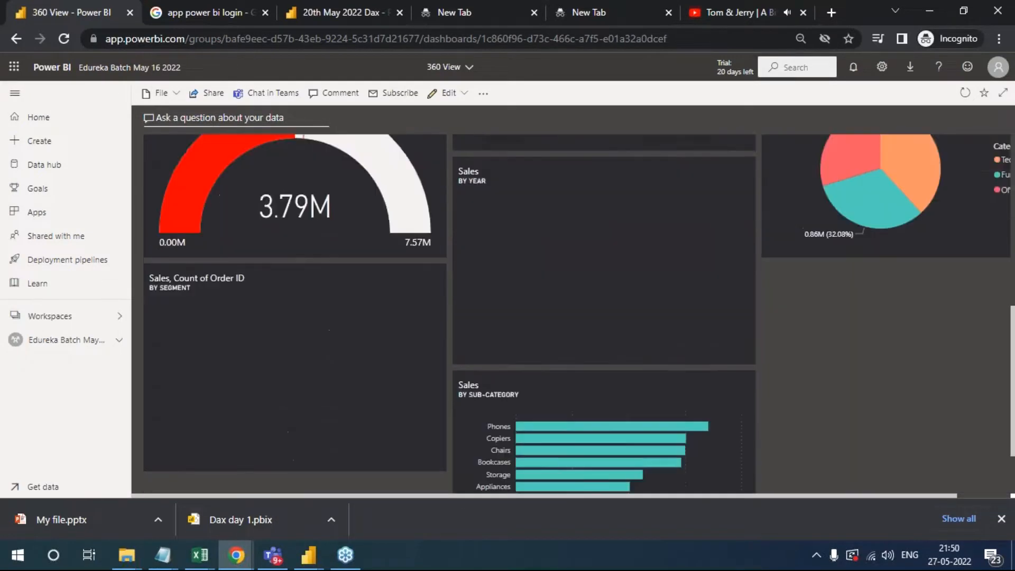
pyautogui.scroll(-2, 782, 370)
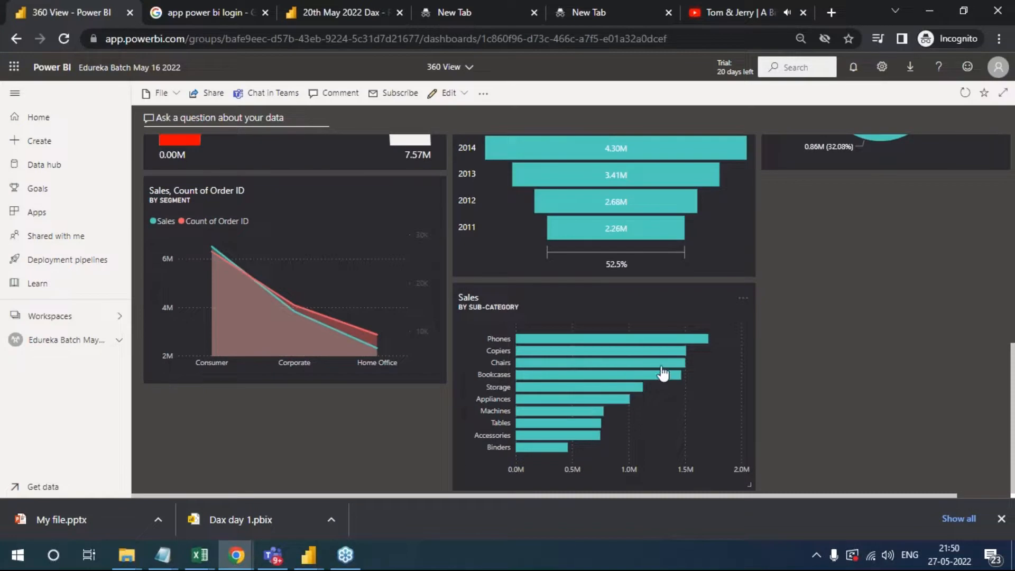
pyautogui.moveTo(680, 395); pyautogui.dragTo(705, 363)
pyautogui.scroll(2, 809, 376)
pyautogui.scroll(4, 368, 251)
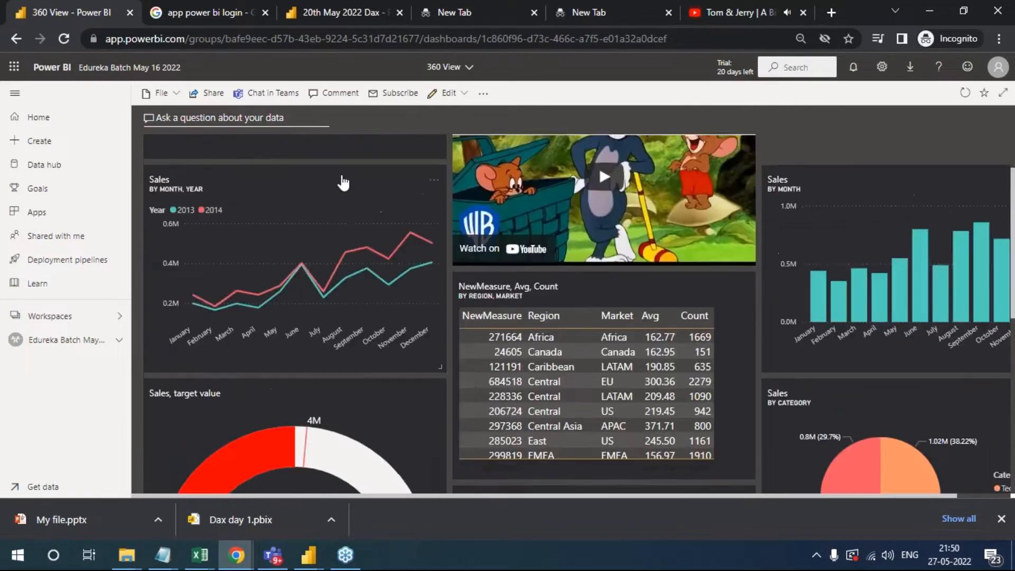
# - Ask the dashboard's Q&A "sale count by month in column chart"
pyautogui.click(288, 113)
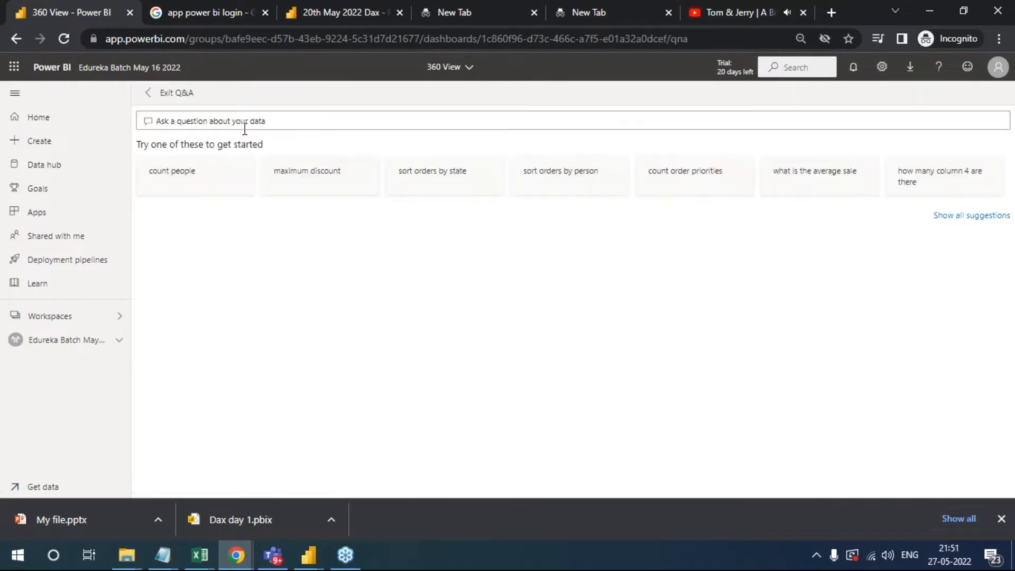
pyautogui.click(245, 127)
pyautogui.write('sale count by')
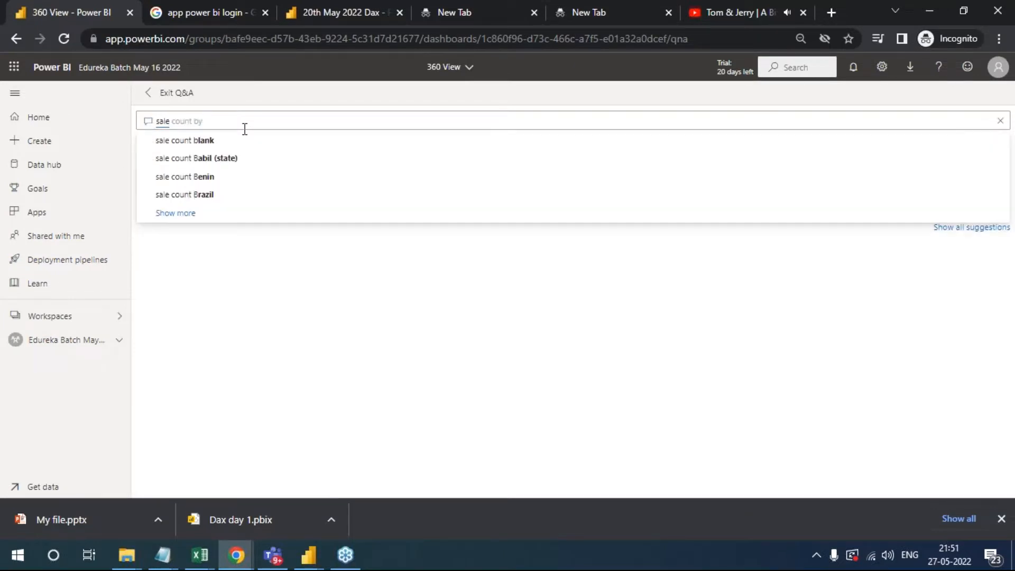
pyautogui.write(' month in')
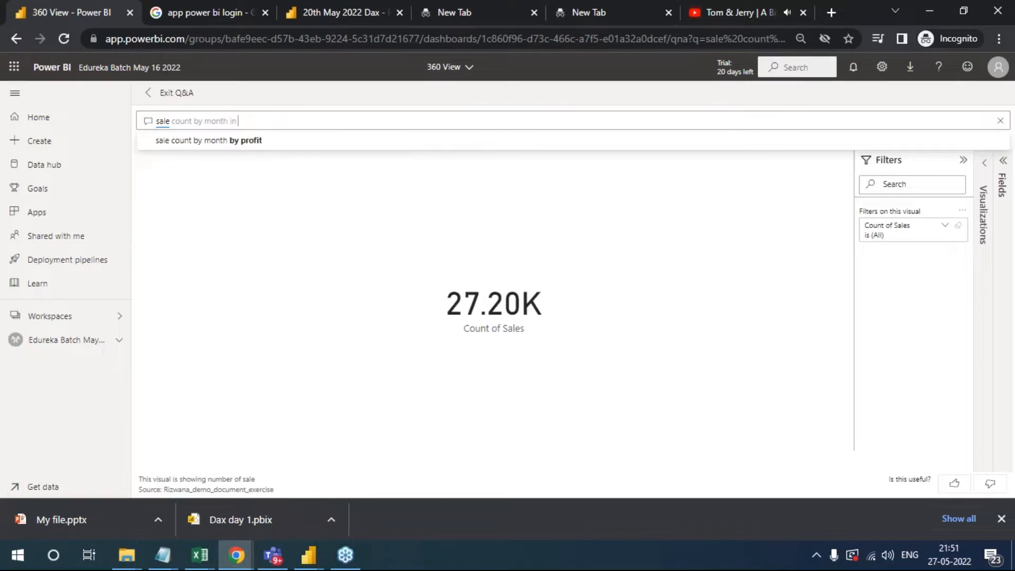
pyautogui.write(' column chart')
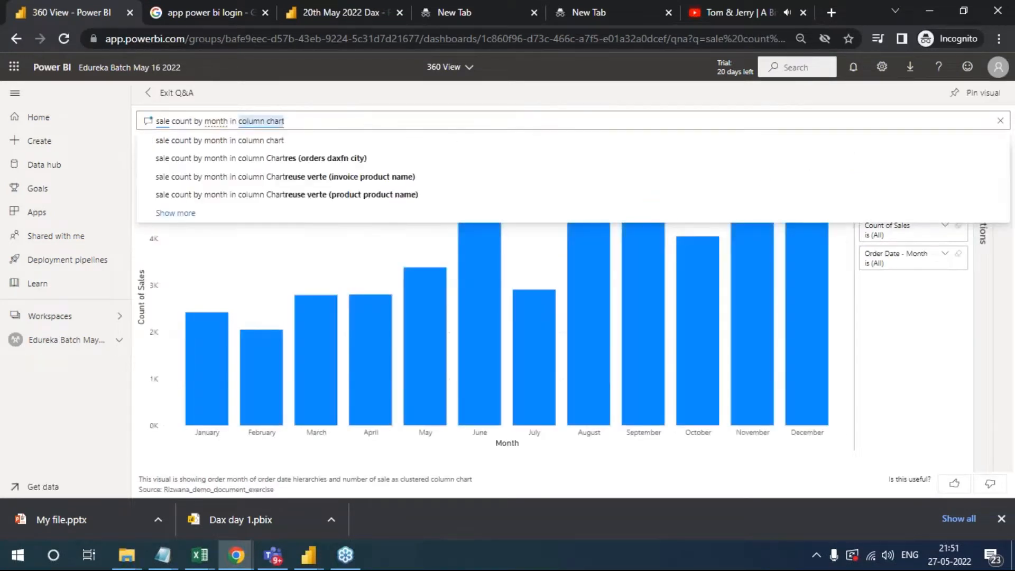
pyautogui.click(839, 267)
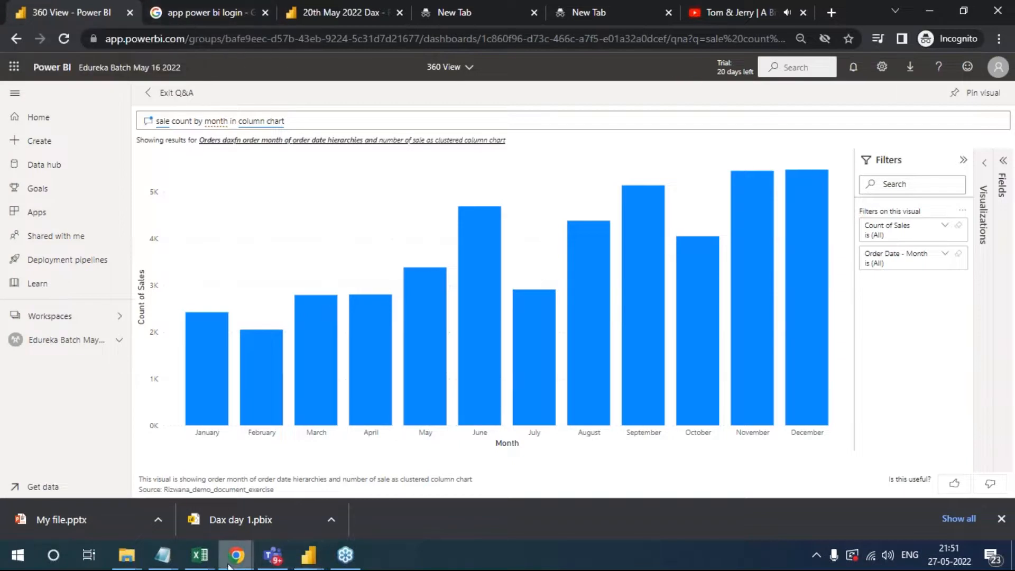
# - Switch to the Edureka Course Classroom window and advance the presentation to slide 31, Editing Tile Details
pyautogui.click(246, 562)
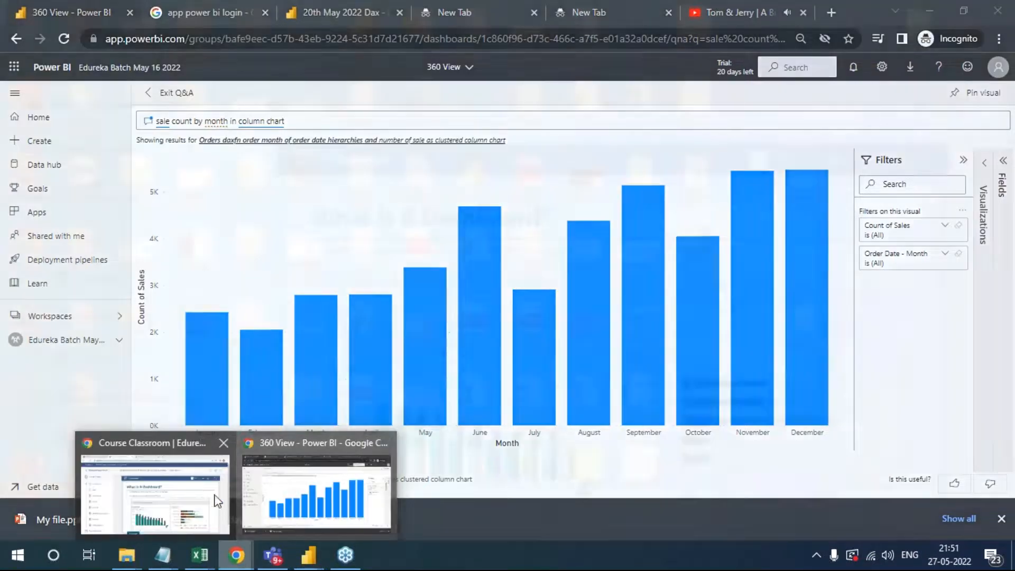
pyautogui.click(154, 494)
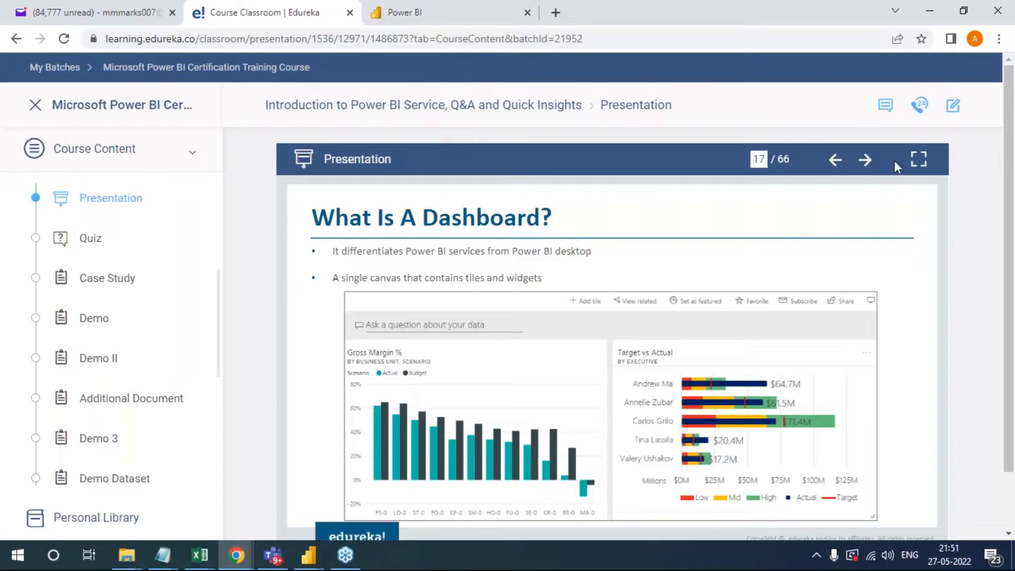
pyautogui.click(866, 160)
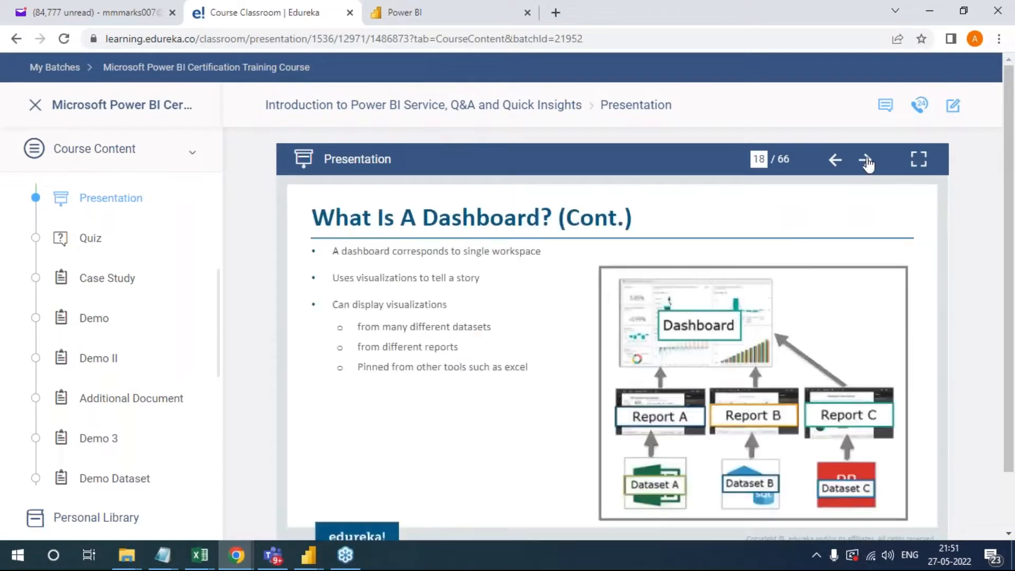
pyautogui.click(866, 160)
pyautogui.click(866, 160)
pyautogui.click(866, 159)
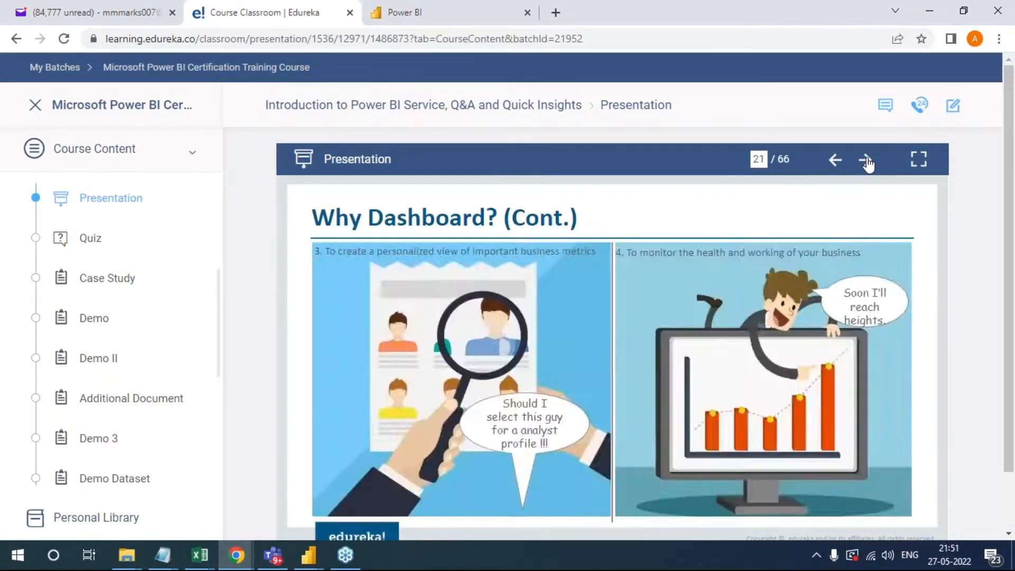
pyautogui.click(867, 159)
pyautogui.click(866, 160)
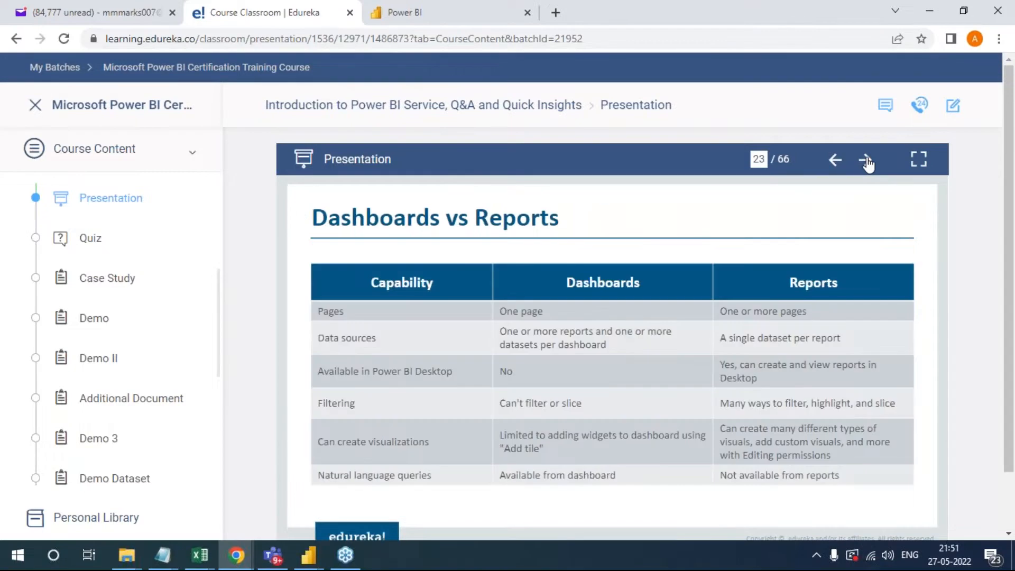
pyautogui.click(866, 159)
pyautogui.click(866, 160)
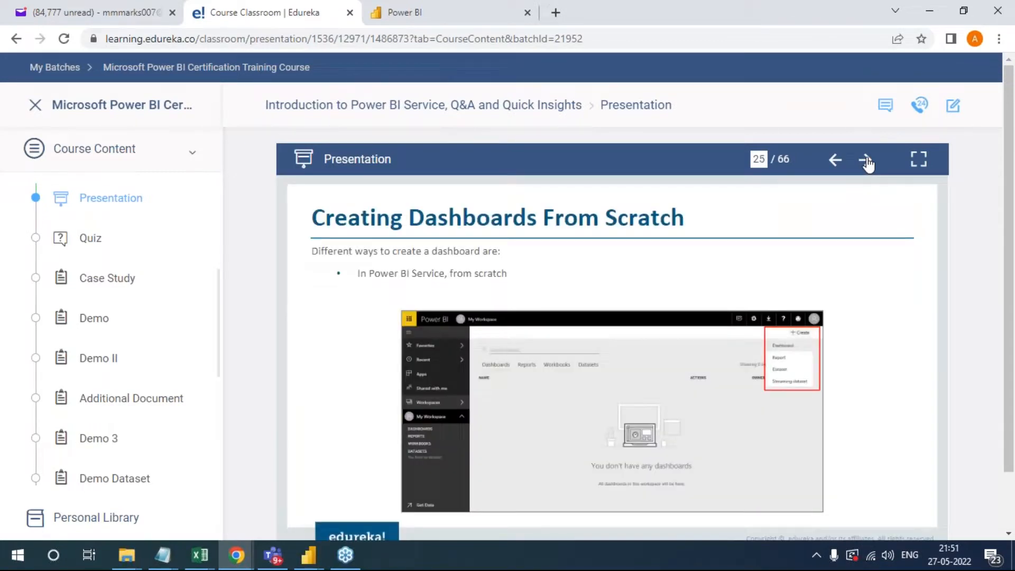
pyautogui.click(866, 159)
pyautogui.click(866, 160)
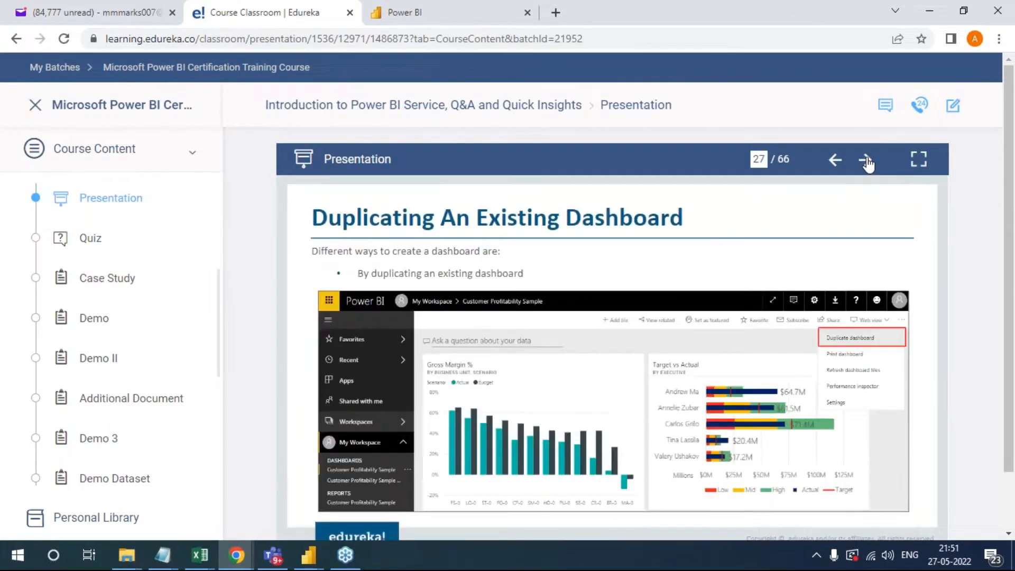
pyautogui.click(866, 160)
pyautogui.click(866, 160)
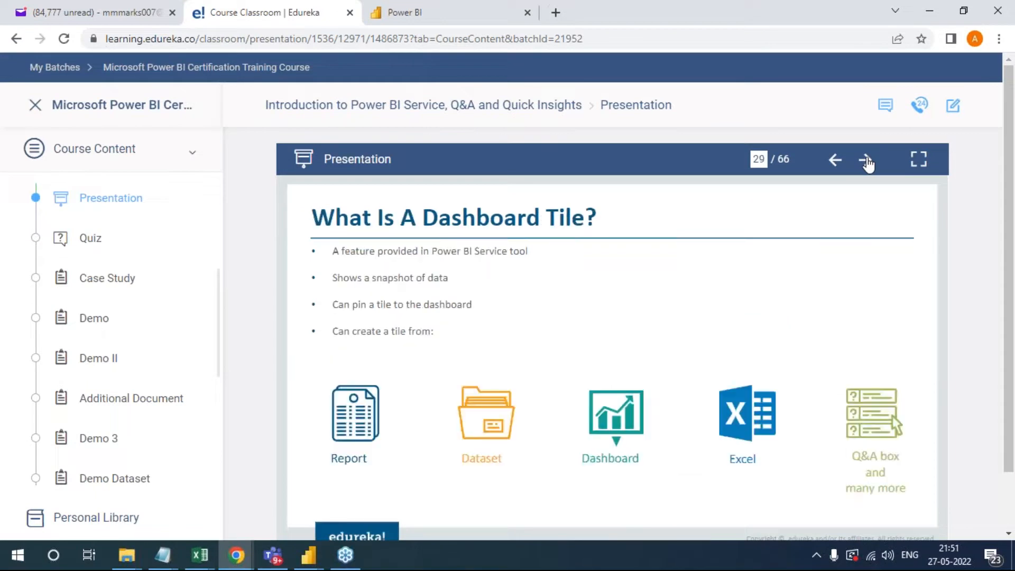
pyautogui.click(867, 160)
pyautogui.click(866, 160)
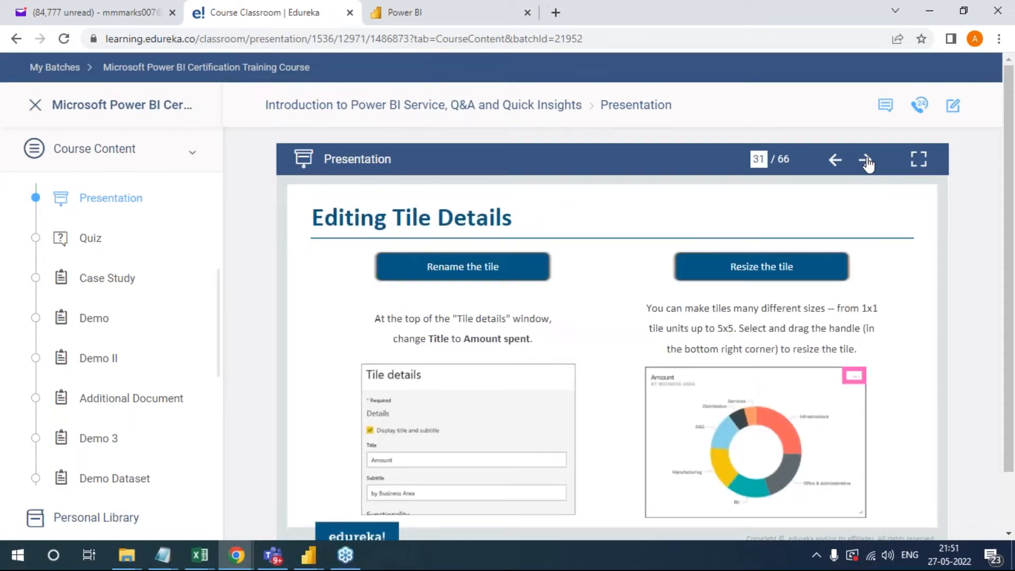
# - Show the presentation full screen and review the slides on pinning tiles, managing pinned elements and adding widgets, returning to slide 33
pyautogui.click(919, 159)
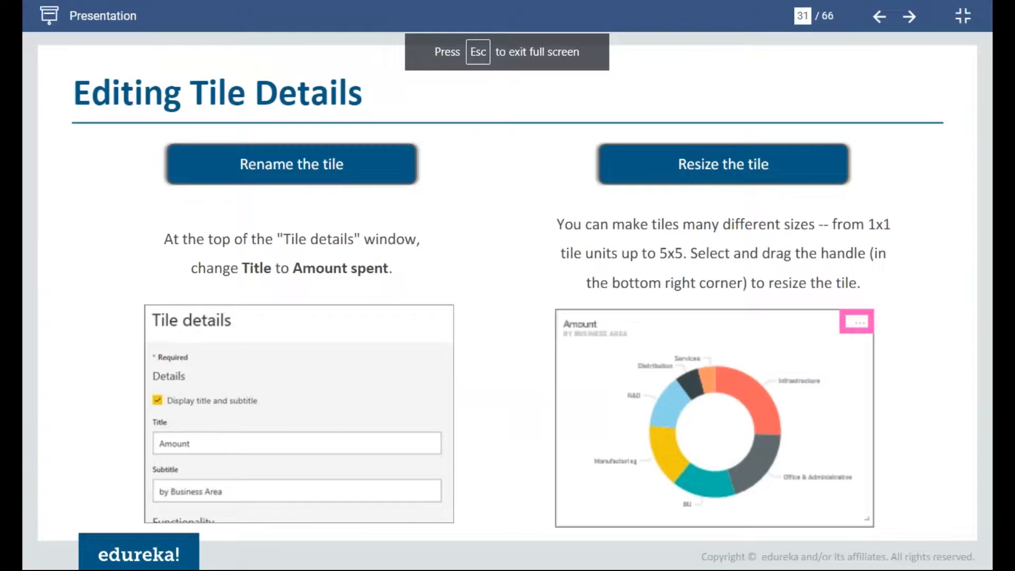
pyautogui.click(909, 19)
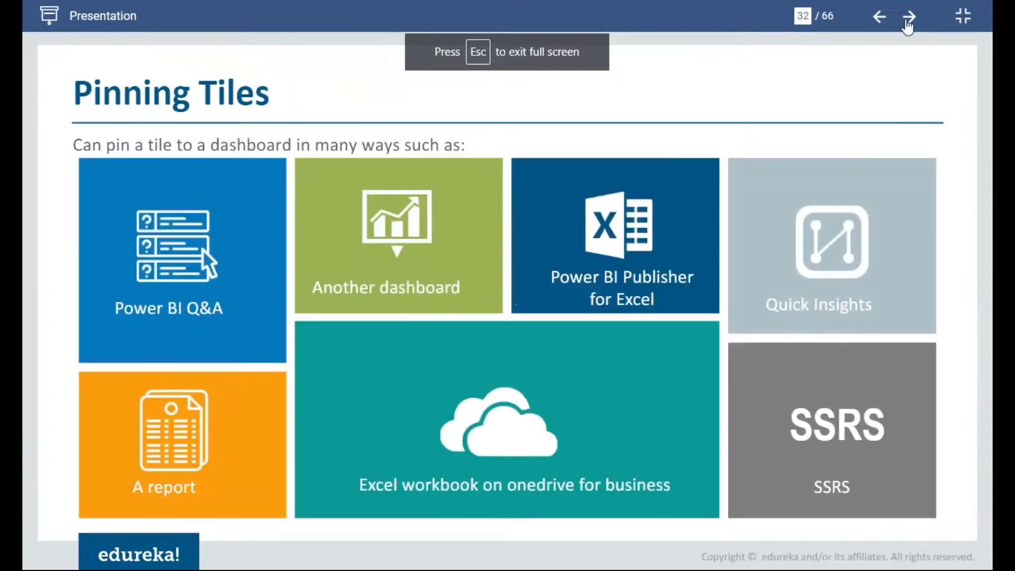
pyautogui.click(908, 22)
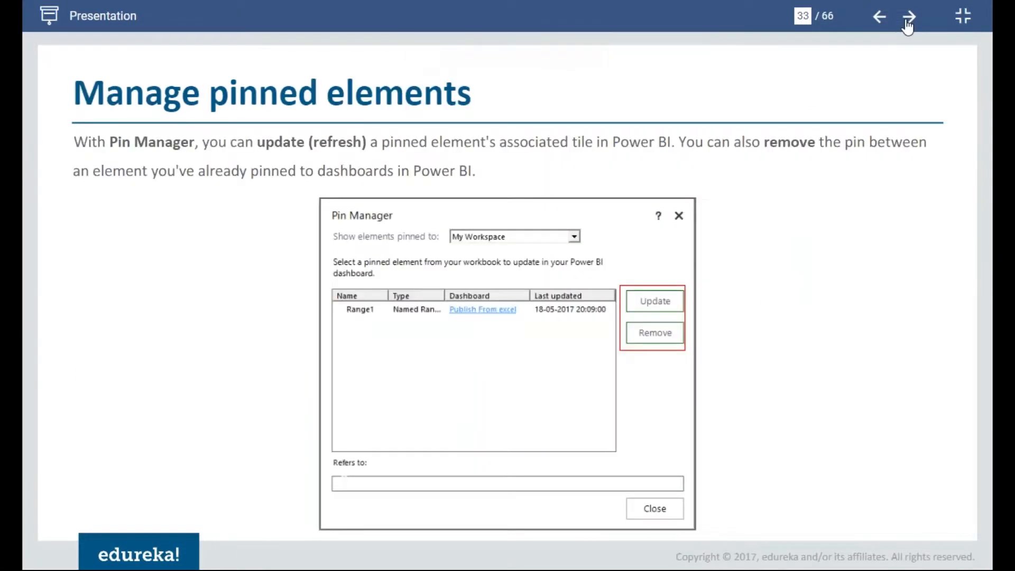
pyautogui.click(909, 21)
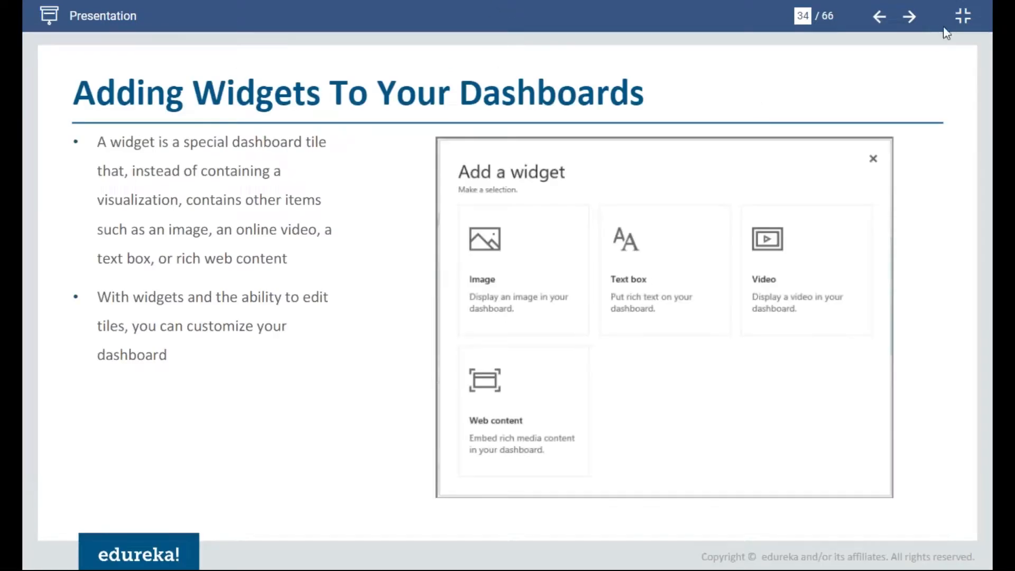
pyautogui.click(911, 19)
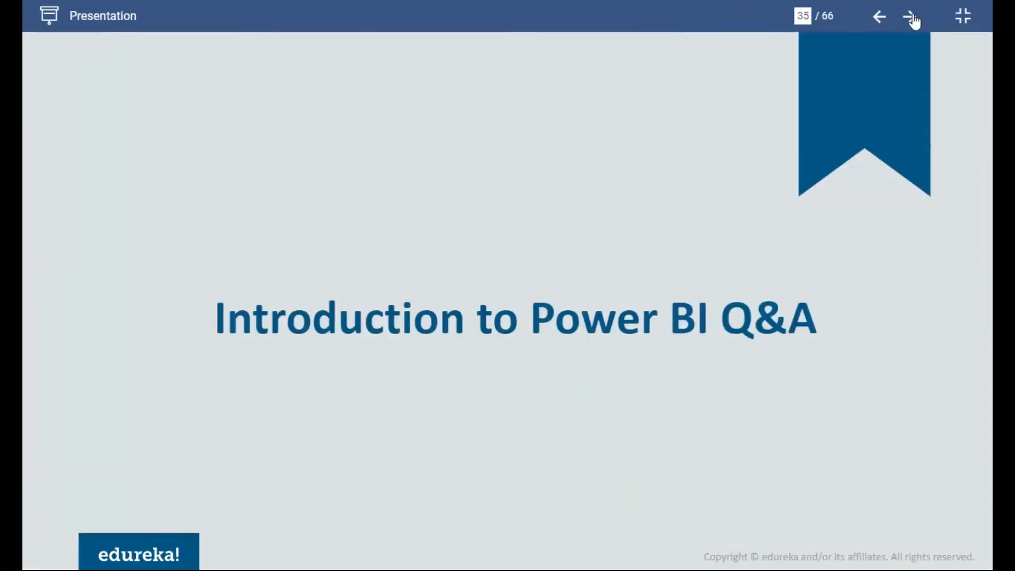
pyautogui.click(881, 20)
pyautogui.click(882, 20)
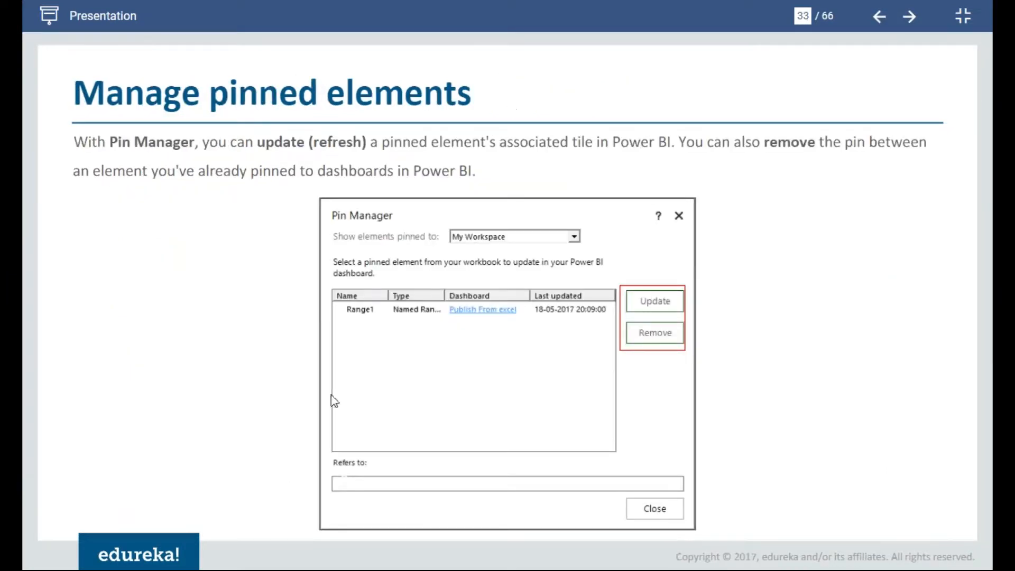
# - Advance through the Power BI Q&A introduction slides to slide 38, How Does Q&A Answer Your Questions?
pyautogui.click(909, 20)
pyautogui.click(909, 20)
pyautogui.click(909, 20)
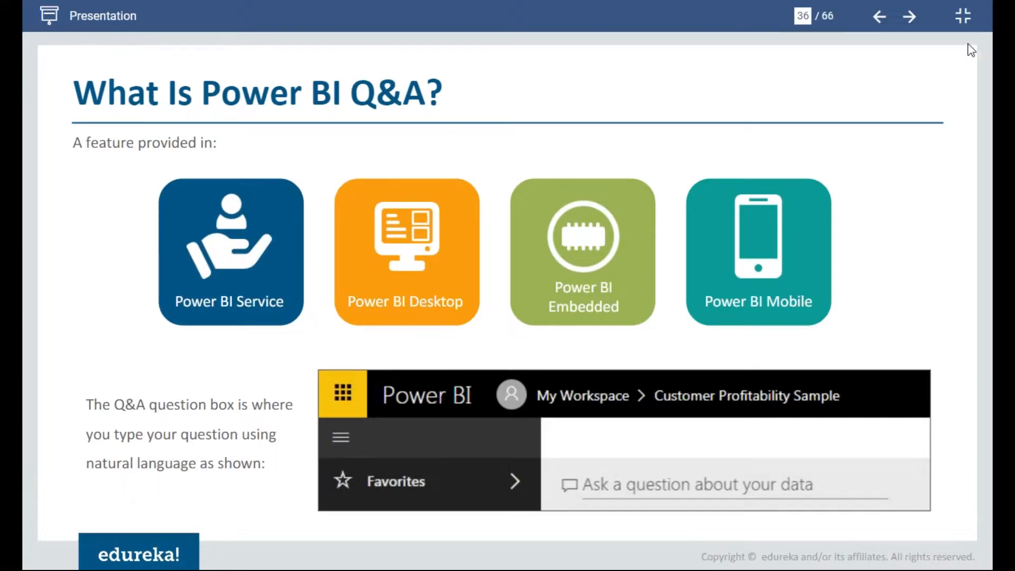
pyautogui.moveTo(880, 1)
pyautogui.click(911, 20)
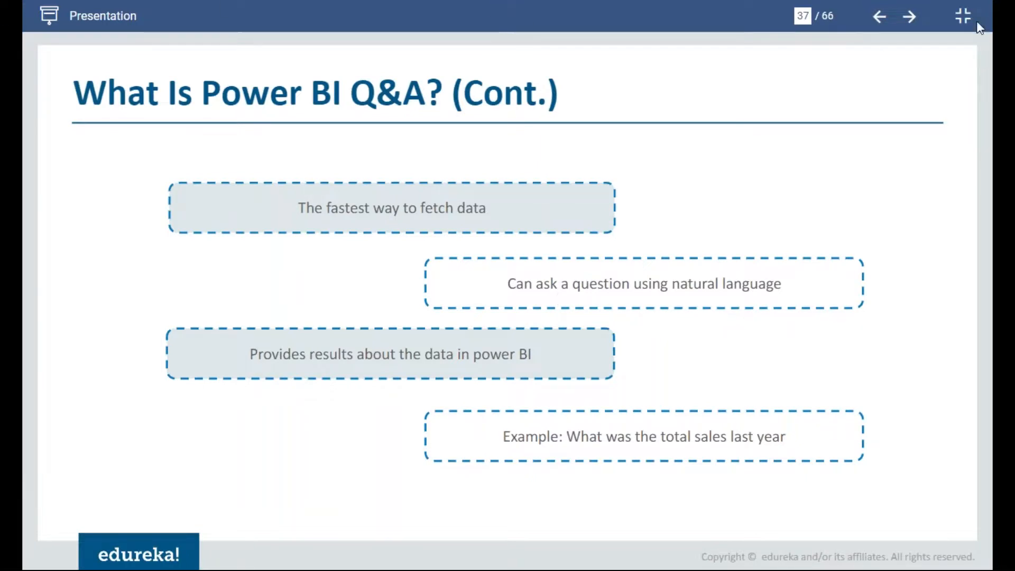
pyautogui.click(909, 17)
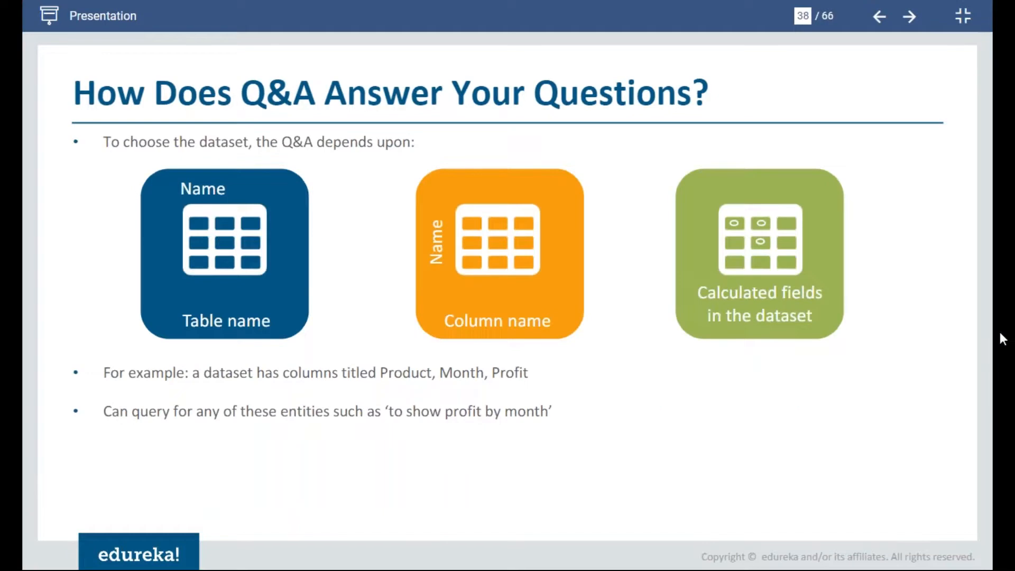
# - Circle the Table name, Column name and Calculated fields graphics on the slide in yellow and draw a curved line linking them
pyautogui.moveTo(268, 174)
pyautogui.mouseDown()
pyautogui.moveTo(268, 159)
pyautogui.moveTo(159, 163)
pyautogui.moveTo(316, 316)
pyautogui.moveTo(312, 161)
pyautogui.mouseUp()
pyautogui.moveTo(568, 201)
pyautogui.mouseDown()
pyautogui.moveTo(384, 320)
pyautogui.moveTo(519, 367)
pyautogui.moveTo(540, 238)
pyautogui.mouseUp()
pyautogui.moveTo(865, 268)
pyautogui.mouseDown()
pyautogui.moveTo(817, 150)
pyautogui.moveTo(657, 324)
pyautogui.moveTo(840, 284)
pyautogui.moveTo(816, 190)
pyautogui.mouseUp()
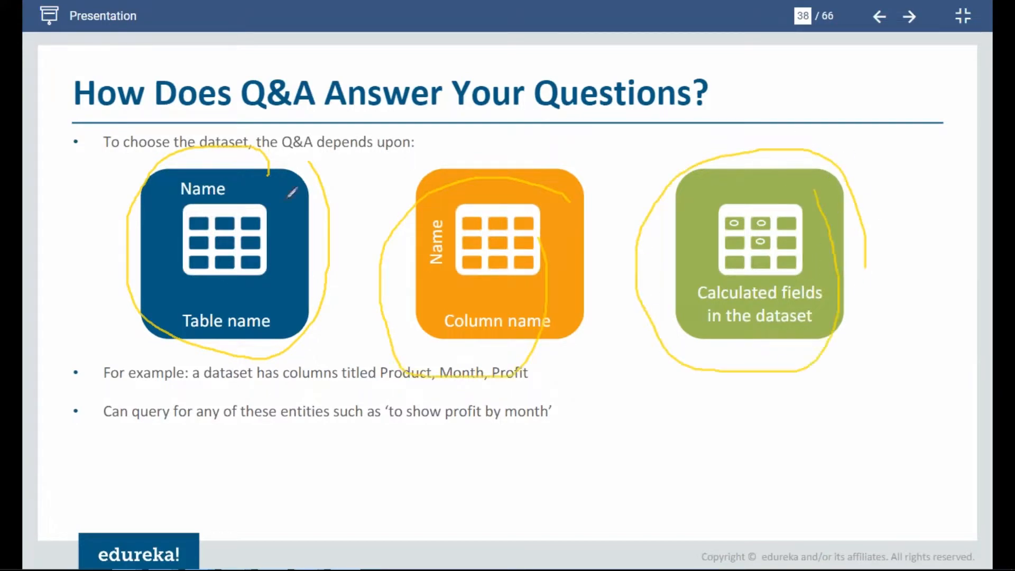
pyautogui.moveTo(67, 209)
pyautogui.mouseDown()
pyautogui.moveTo(90, 399)
pyautogui.moveTo(262, 439)
pyautogui.moveTo(688, 344)
pyautogui.mouseUp()
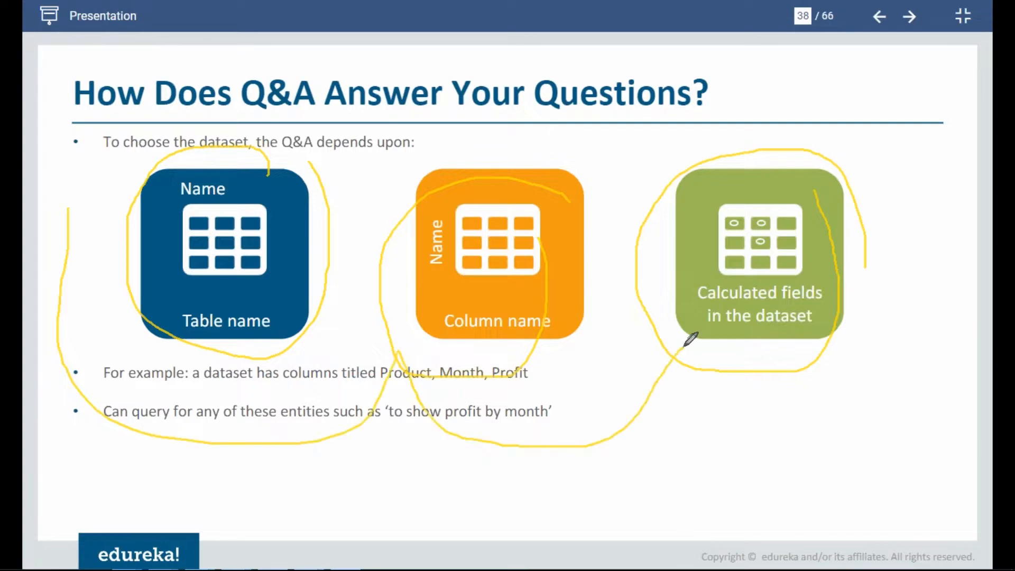
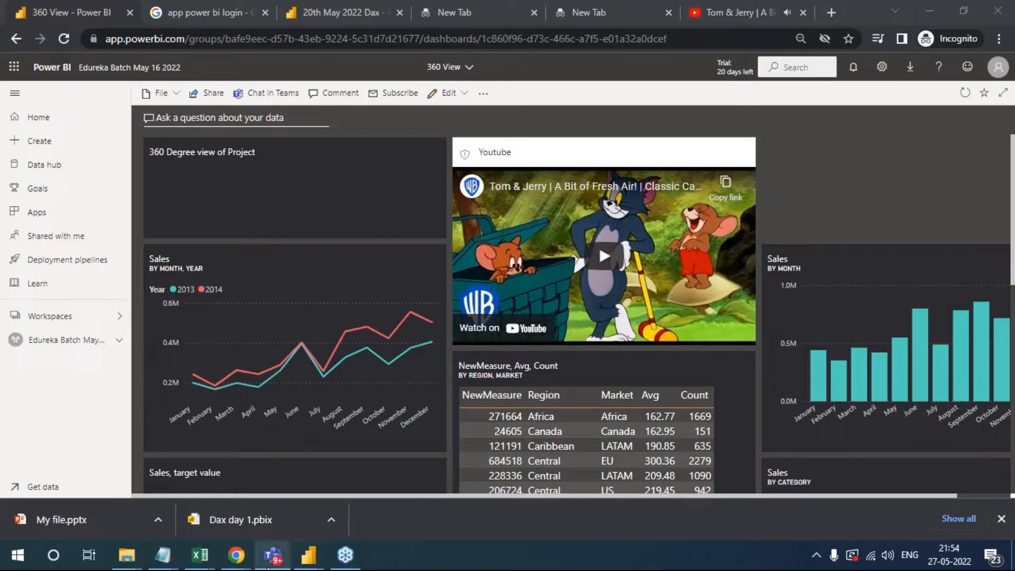
# - Open the 360 View dashboard from the Edureka Batch May 16 2022 workspace and look through its tiles
pyautogui.moveTo(270, 566)
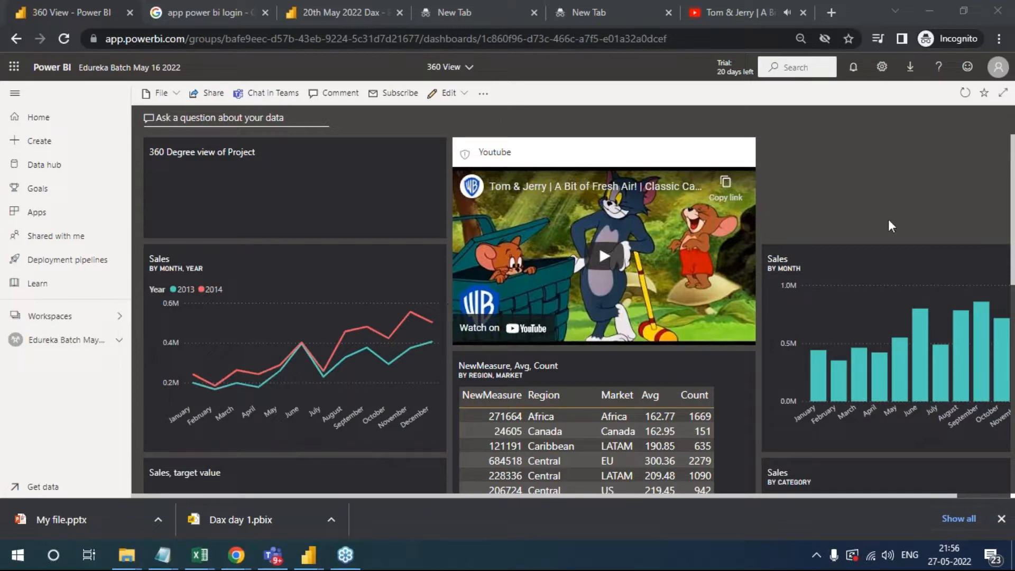
pyautogui.click(68, 342)
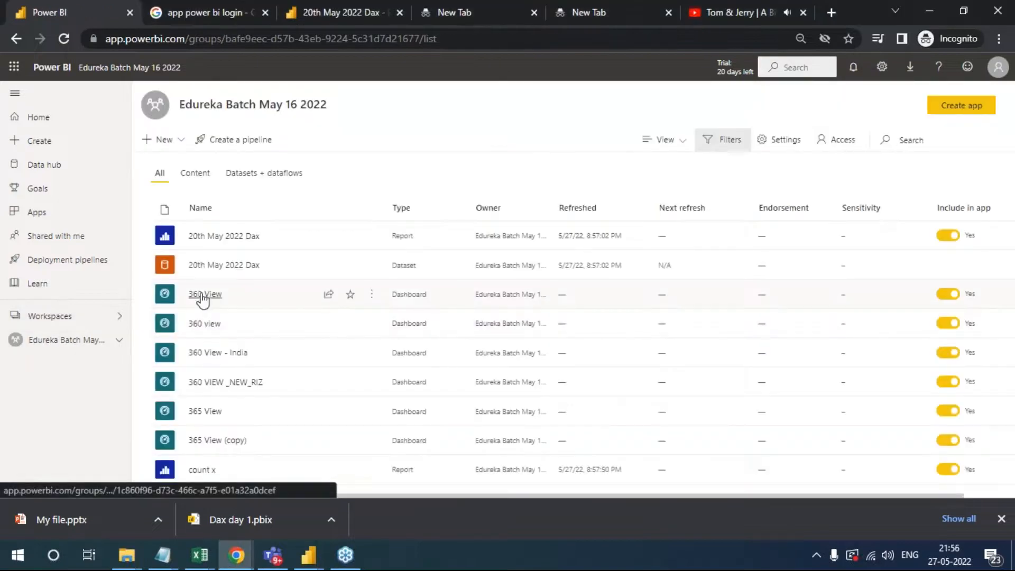
pyautogui.click(199, 295)
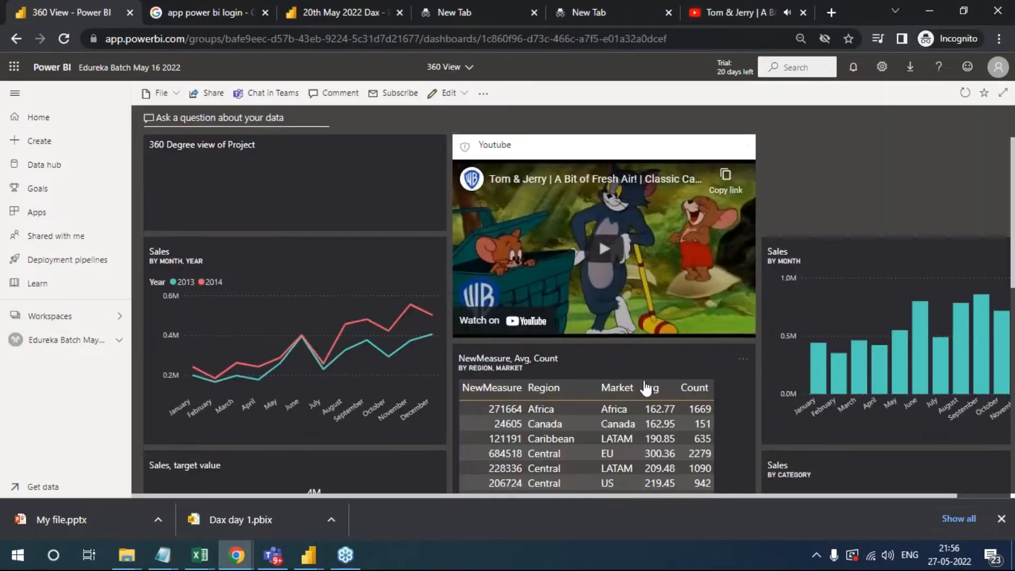
pyautogui.scroll(-6, 537, 376)
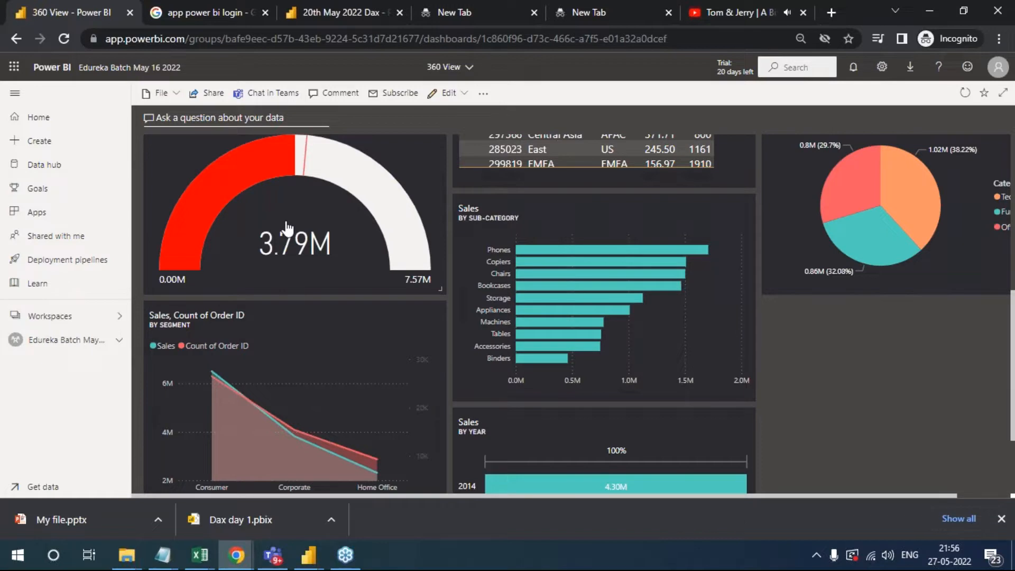
pyautogui.scroll(5, 624, 300)
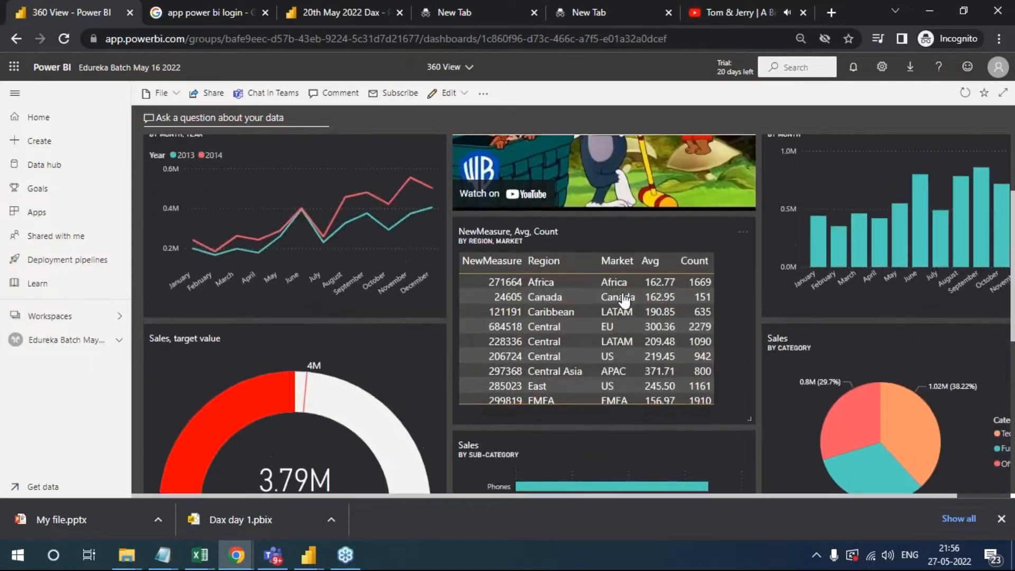
pyautogui.scroll(-3, 624, 300)
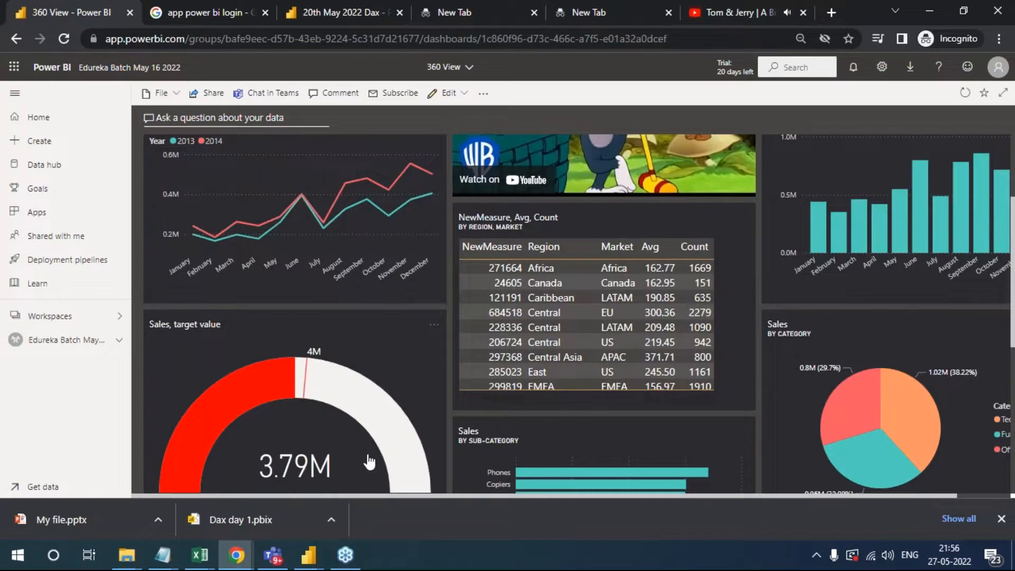
# - Switch to the Microsoft Teams window showing the Home page of the Training 25.03 report
pyautogui.hotkey('alt', 'Tab')
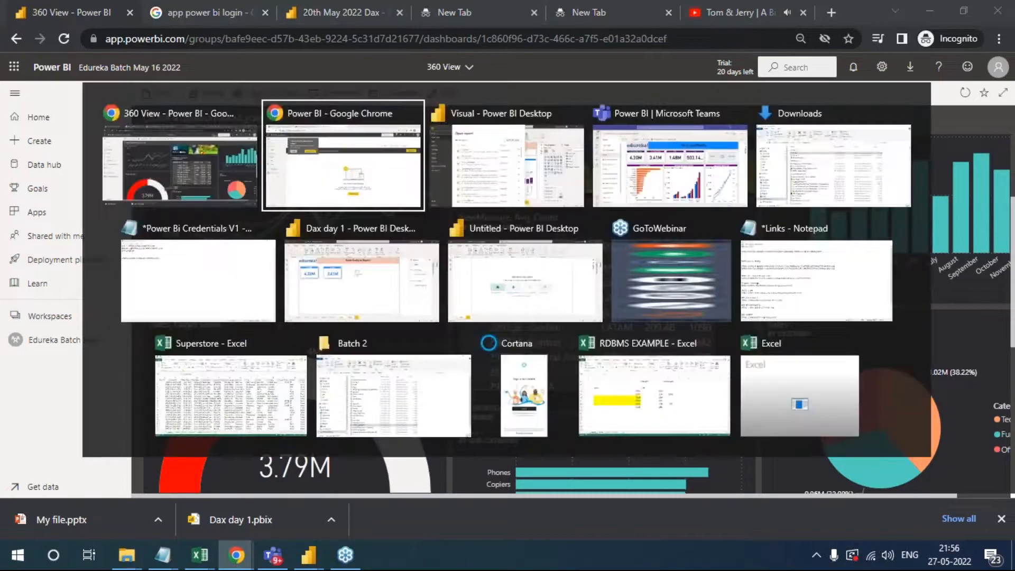
pyautogui.hotkey('alt', 'Tab')
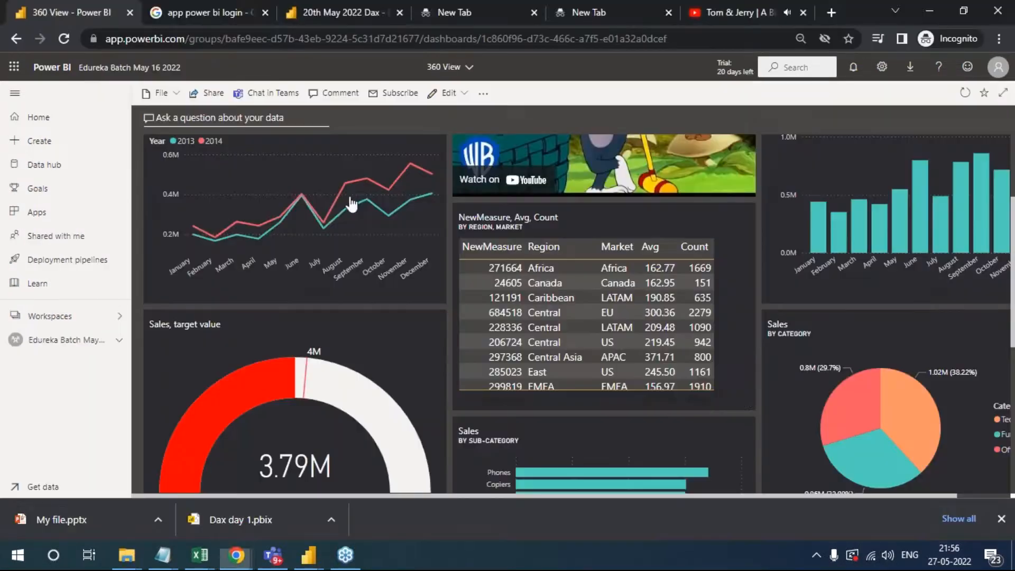
pyautogui.hotkey('alt', 'Tab')
pyautogui.hotkey('alt', 'Tab')
pyautogui.hotkey('alt', 'Tab')
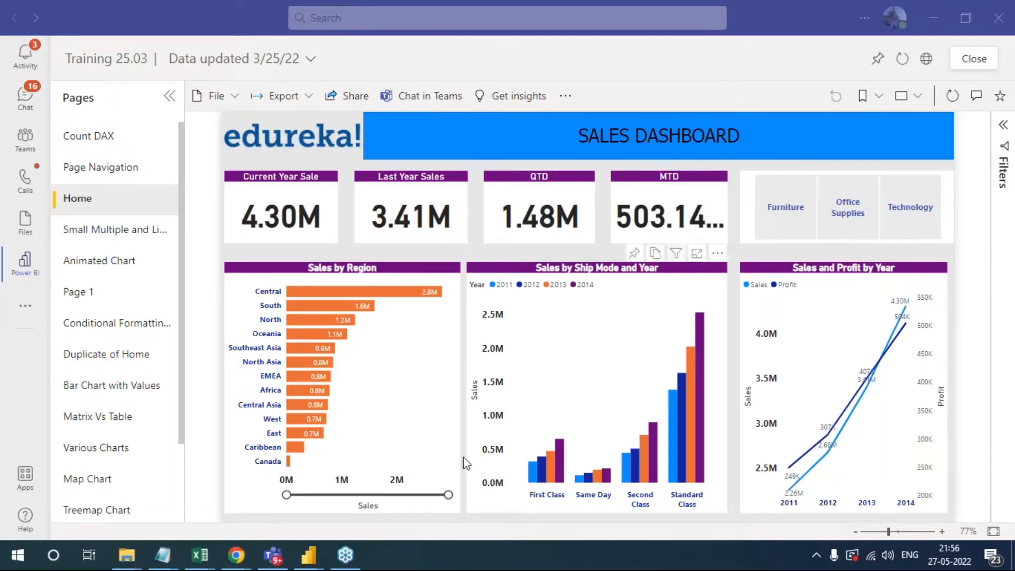
# - Switch back to Chrome, open the 360 View - India dashboard from the workspace and look through its tiles
pyautogui.moveTo(236, 555)
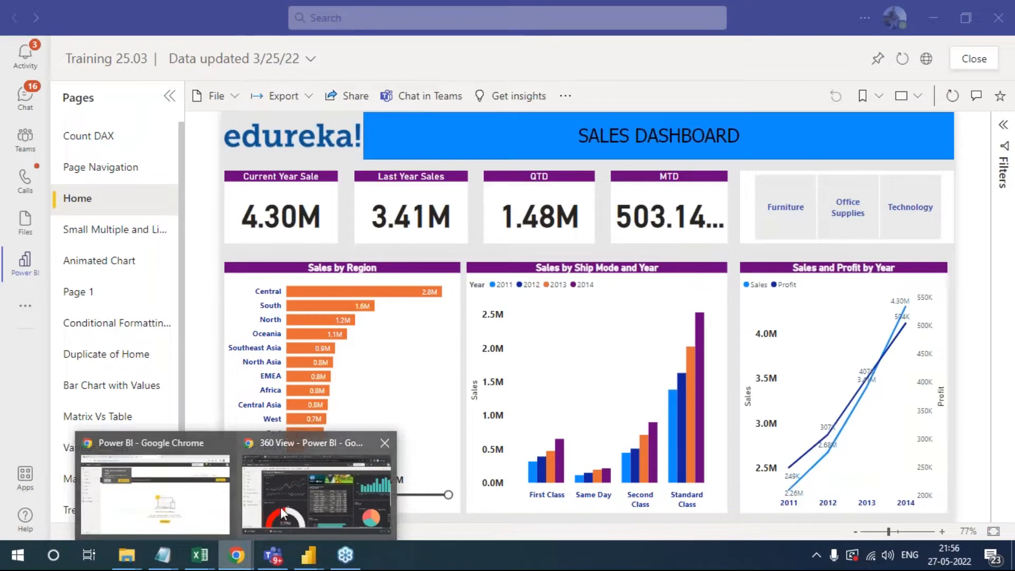
pyautogui.click(307, 500)
pyautogui.click(59, 341)
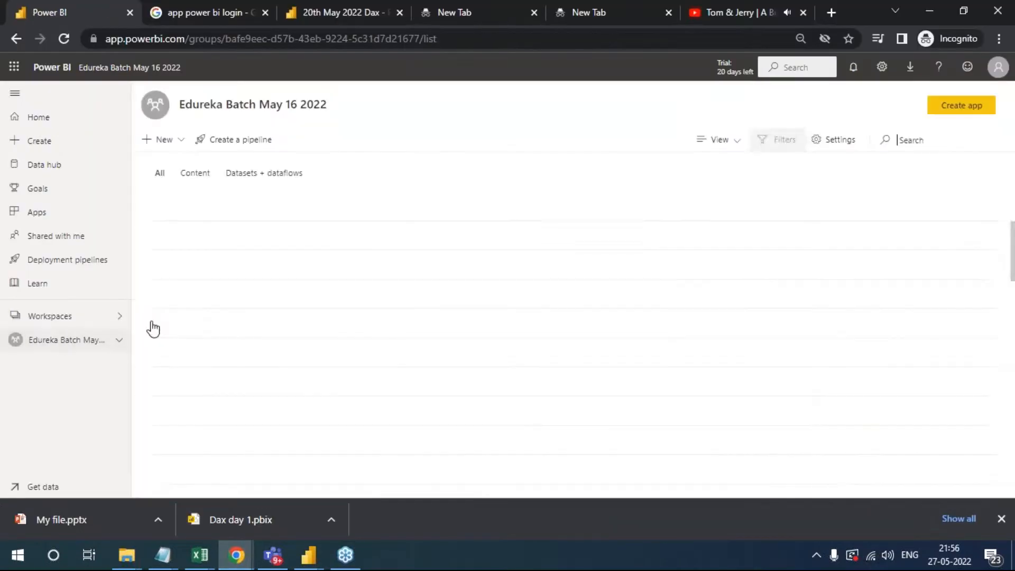
pyautogui.click(222, 352)
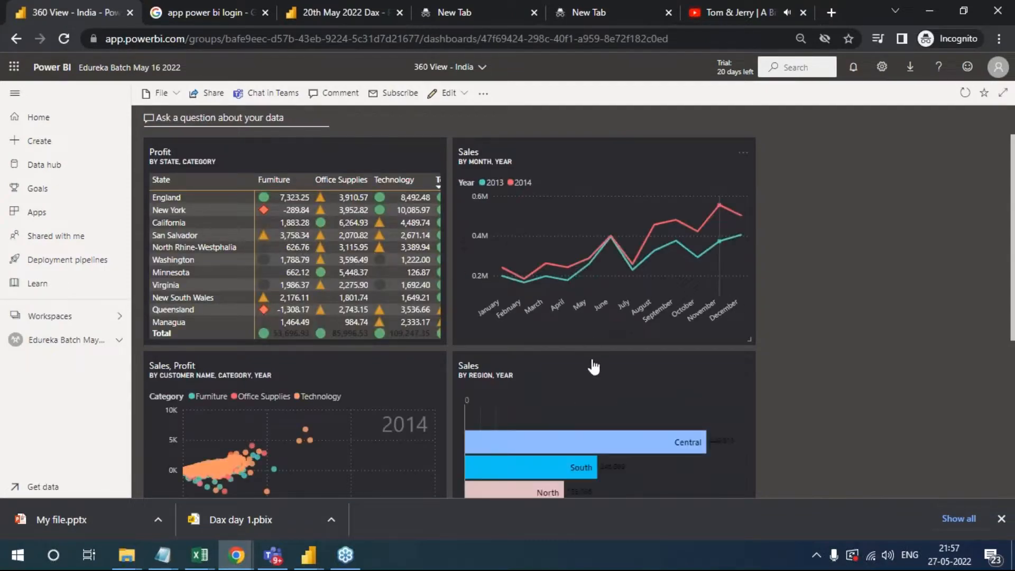
pyautogui.scroll(-1, 705, 398)
pyautogui.scroll(-5, 705, 398)
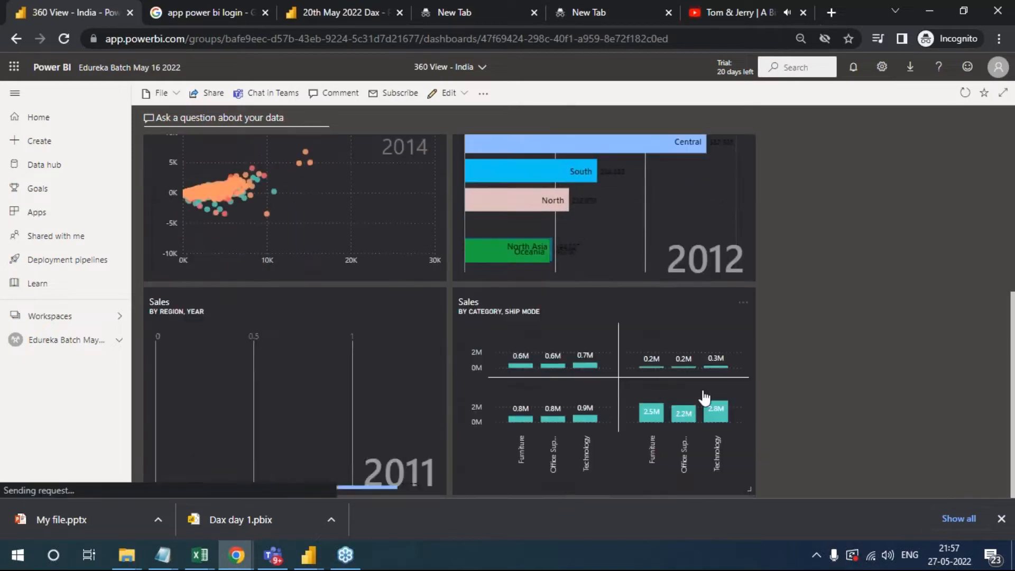
pyautogui.scroll(5, 705, 398)
pyautogui.scroll(1, 705, 398)
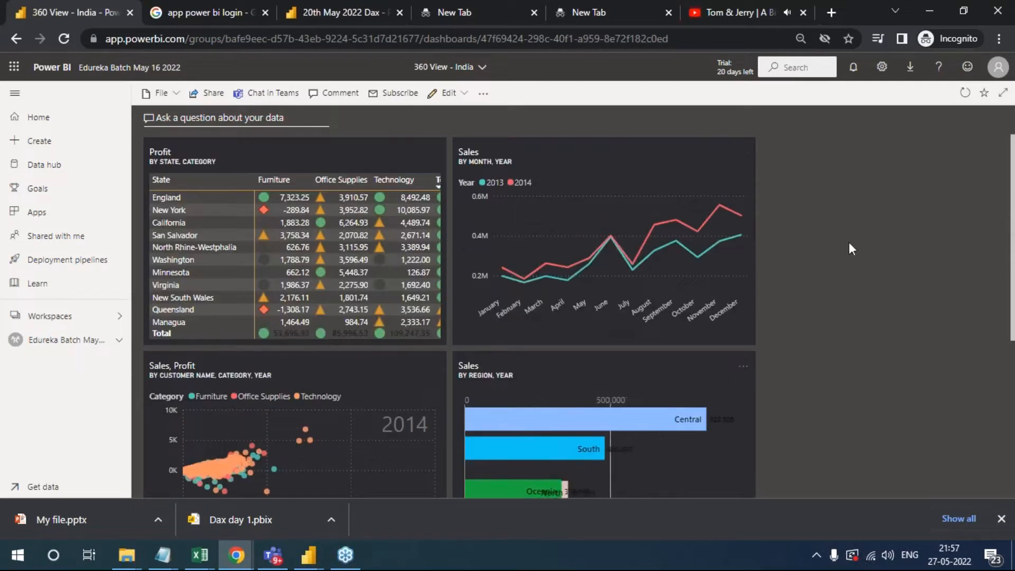
# - Move the Sales by Region, Year tile to the top row, open its source report and return to the 360 View - India dashboard
pyautogui.moveTo(713, 368); pyautogui.dragTo(862, 122)
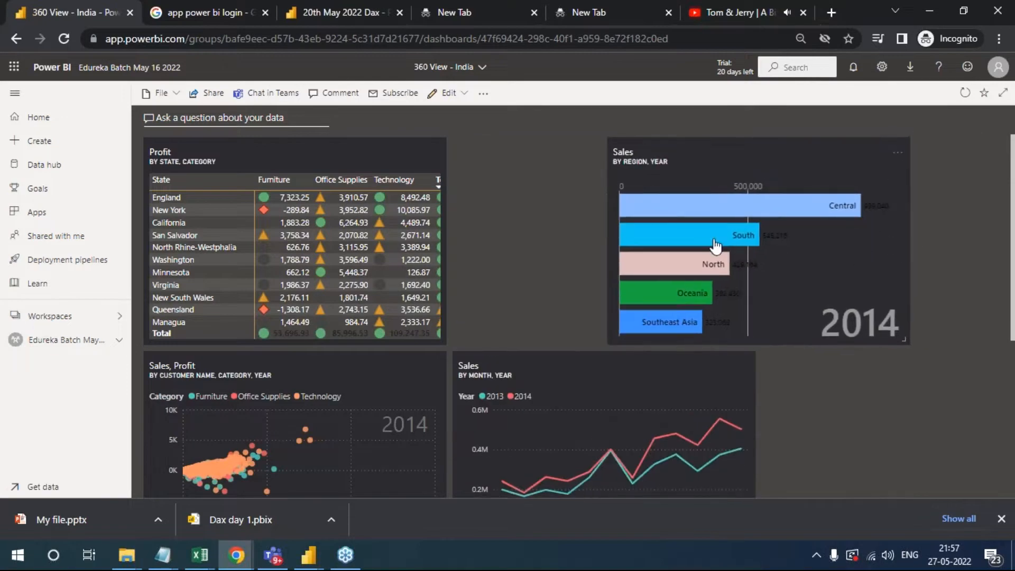
pyautogui.click(667, 247)
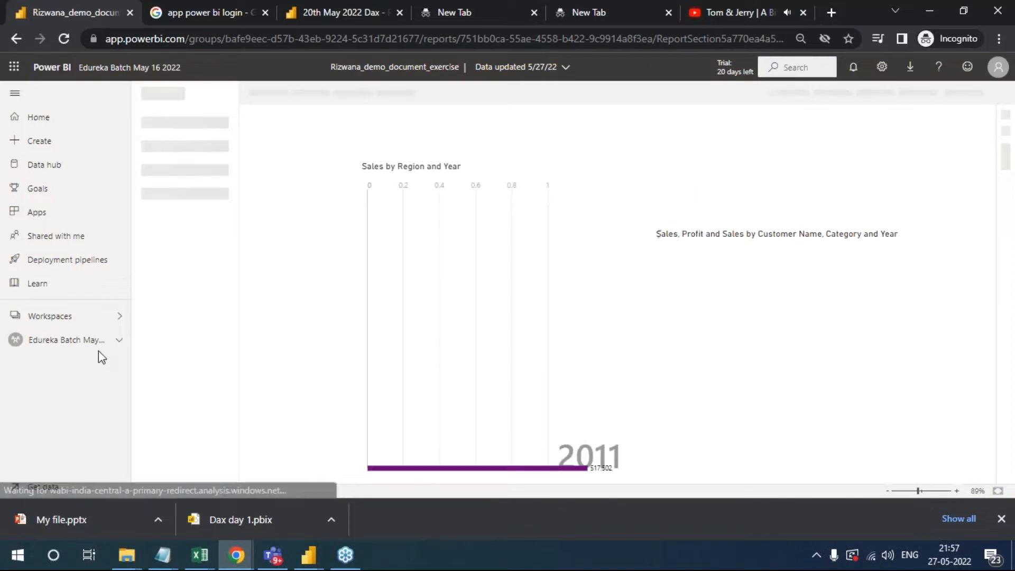
pyautogui.click(66, 347)
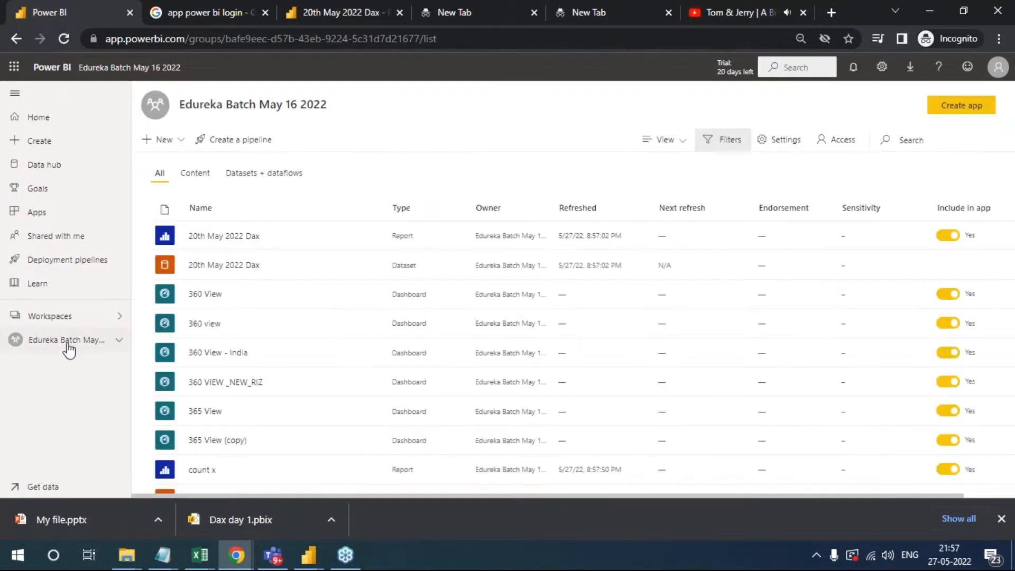
pyautogui.click(213, 354)
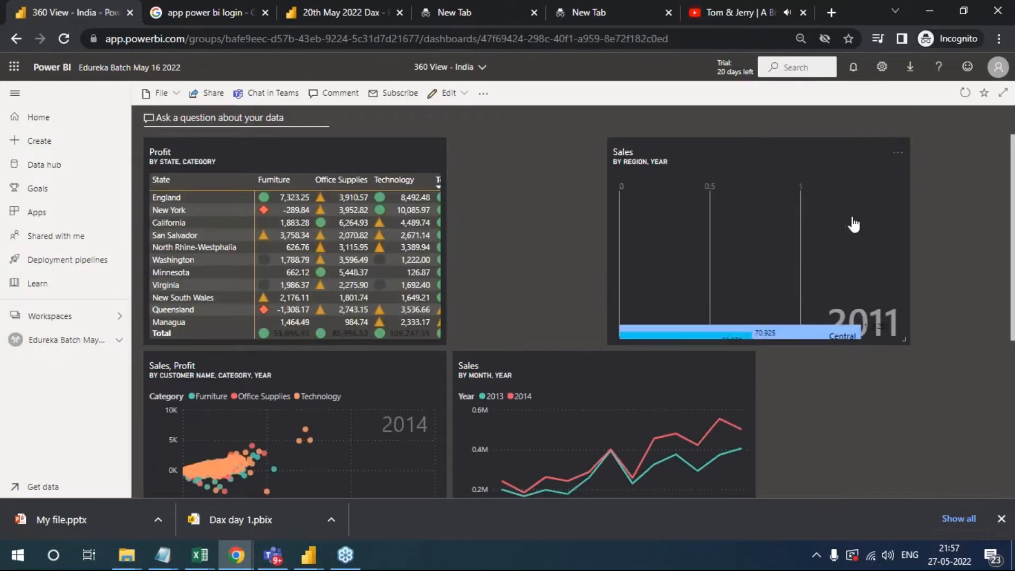
# - Open the report behind the Sales by Region, Year tile once more and reopen the 360 View - India dashboard
pyautogui.click(692, 188)
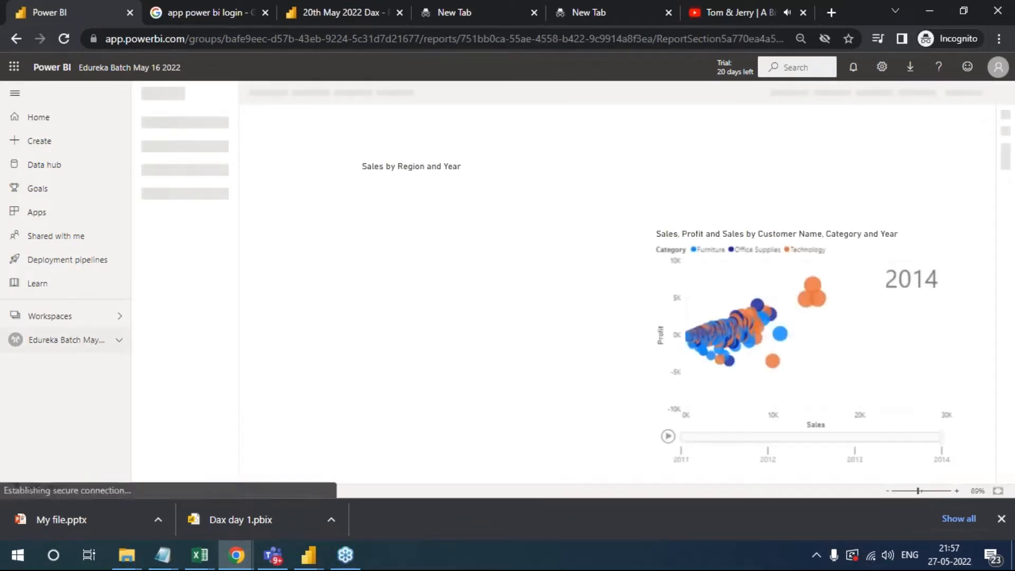
pyautogui.click(84, 341)
pyautogui.click(212, 353)
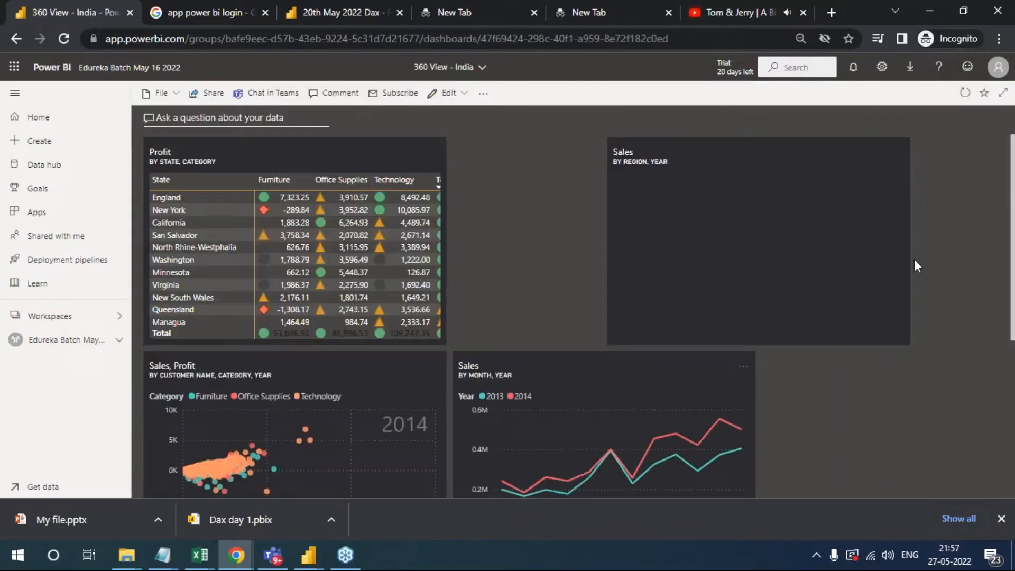
# - Arrange the Sales by Region, Year and Sales, Profit tiles beside the Profit table, and Sales by Month, Year below the table
pyautogui.moveTo(698, 157); pyautogui.dragTo(537, 151)
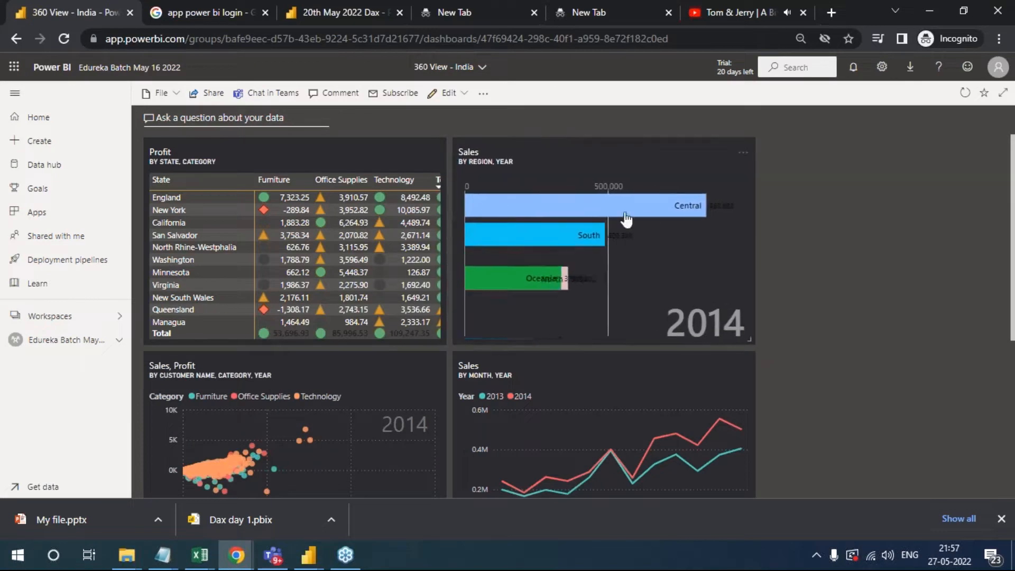
pyautogui.moveTo(429, 390); pyautogui.dragTo(978, 160)
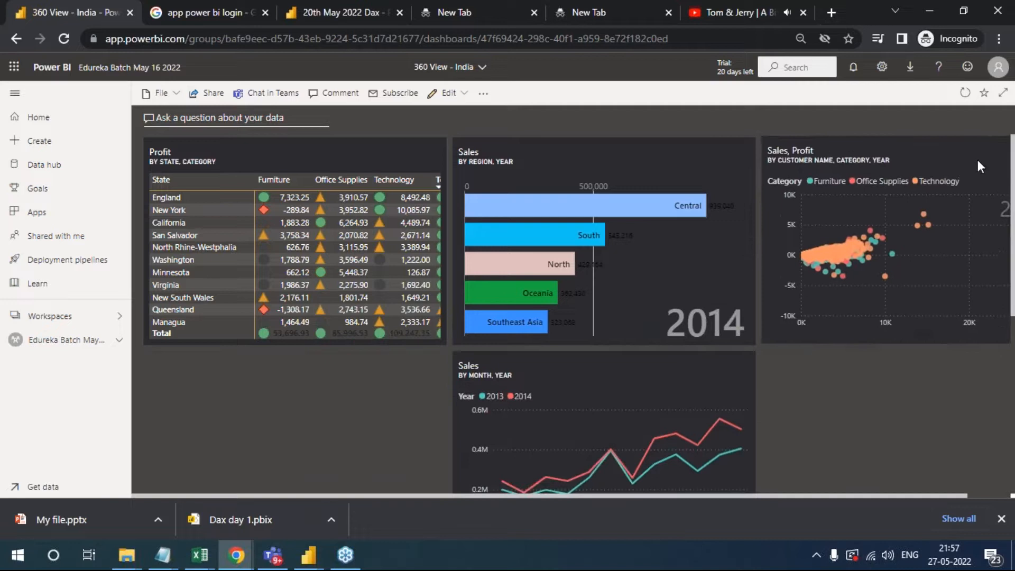
pyautogui.moveTo(718, 391); pyautogui.dragTo(385, 386)
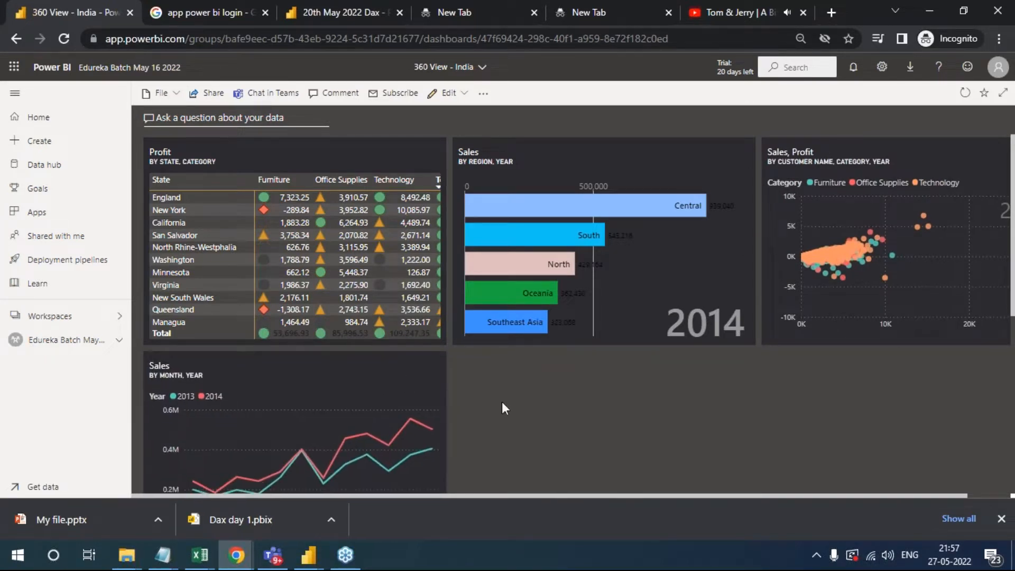
# - Complete the second row with the Sales by Category, Ship Mode tile beside Sales by Month, Year, followed by the second Sales by Region, Year tile
pyautogui.scroll(-4, 648, 444)
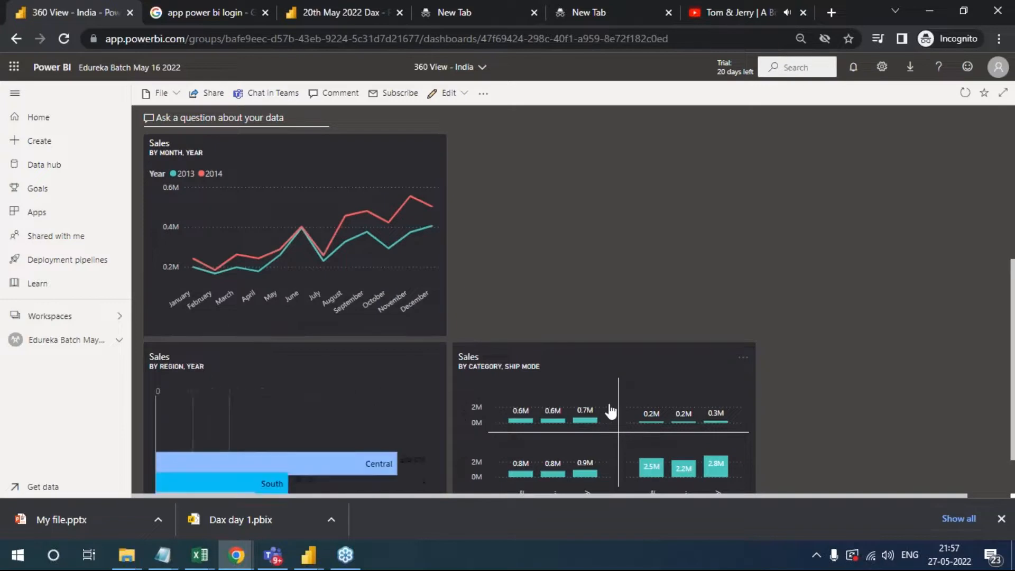
pyautogui.scroll(-1, 616, 404)
pyautogui.moveTo(611, 306); pyautogui.dragTo(608, 180)
pyautogui.moveTo(306, 363); pyautogui.dragTo(906, 313)
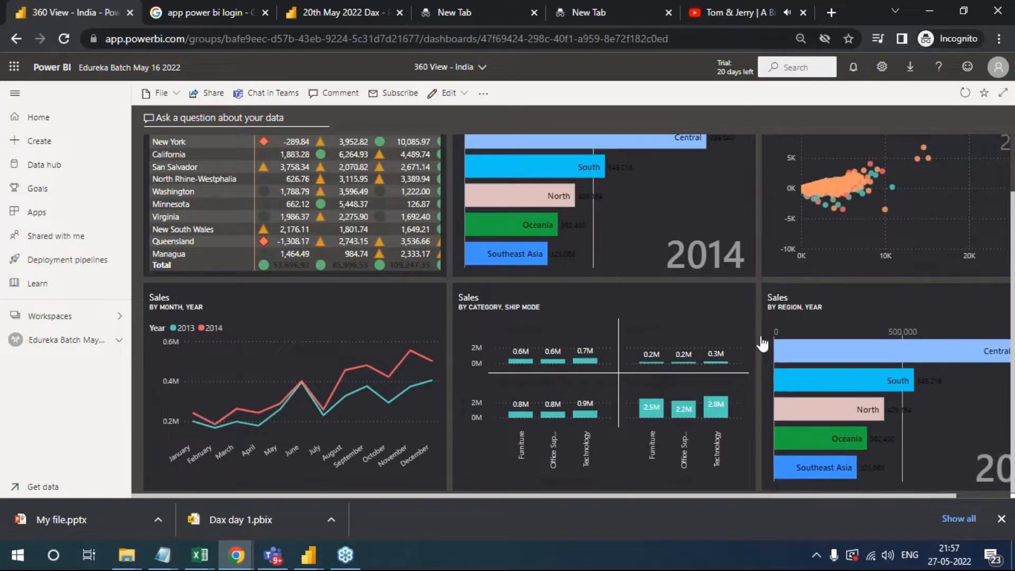
# - Show the dashboard full screen, view the Scatter_chart report page behind its tile, and exit full screen
pyautogui.scroll(1, 709, 354)
pyautogui.click(1002, 95)
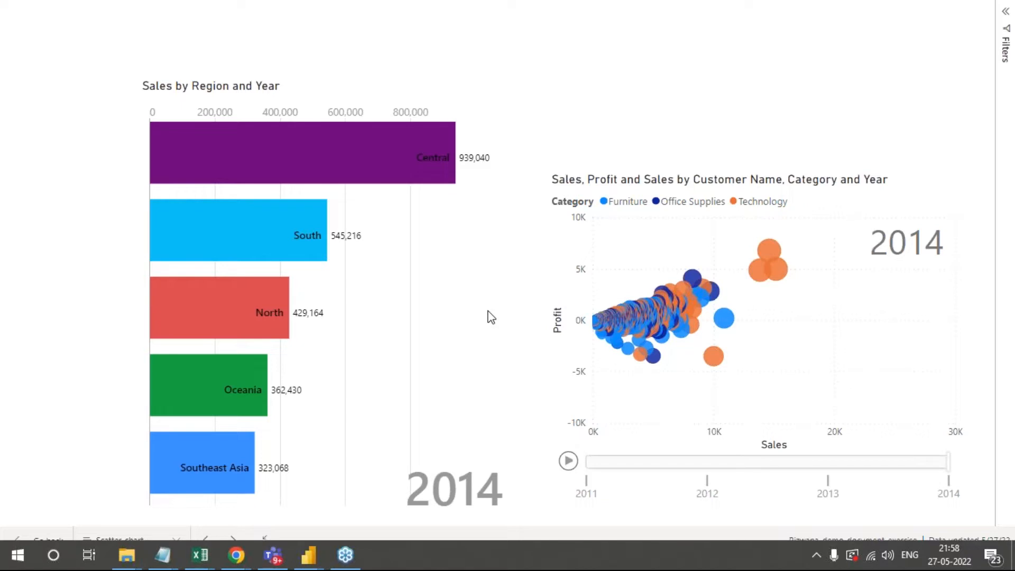
pyautogui.press('Escape')
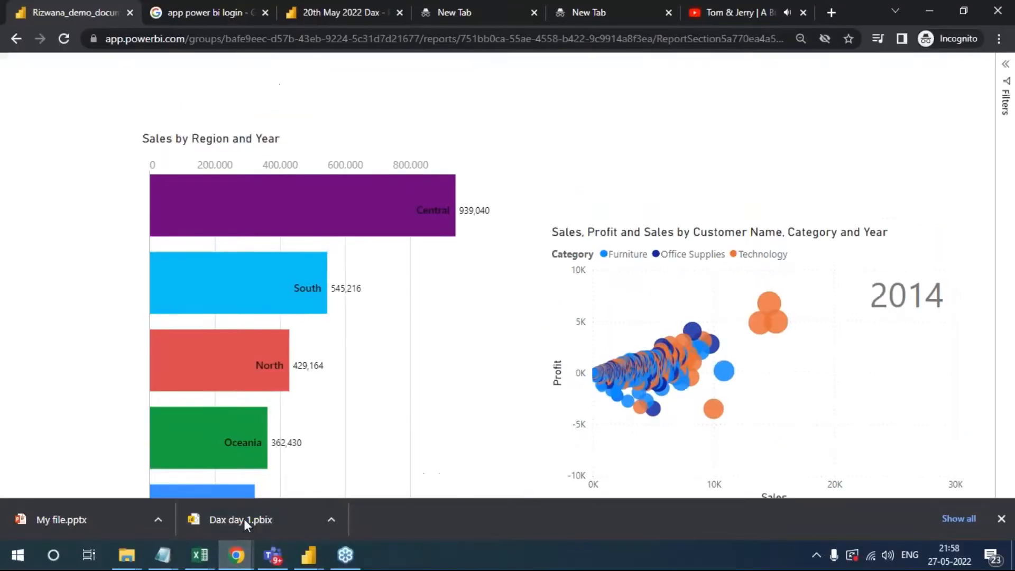
# - Switch to the Dax day 1 report in Power BI Desktop and highlight the sign-in credentials in the Power Bi Credentials V1 note
pyautogui.moveTo(311, 559)
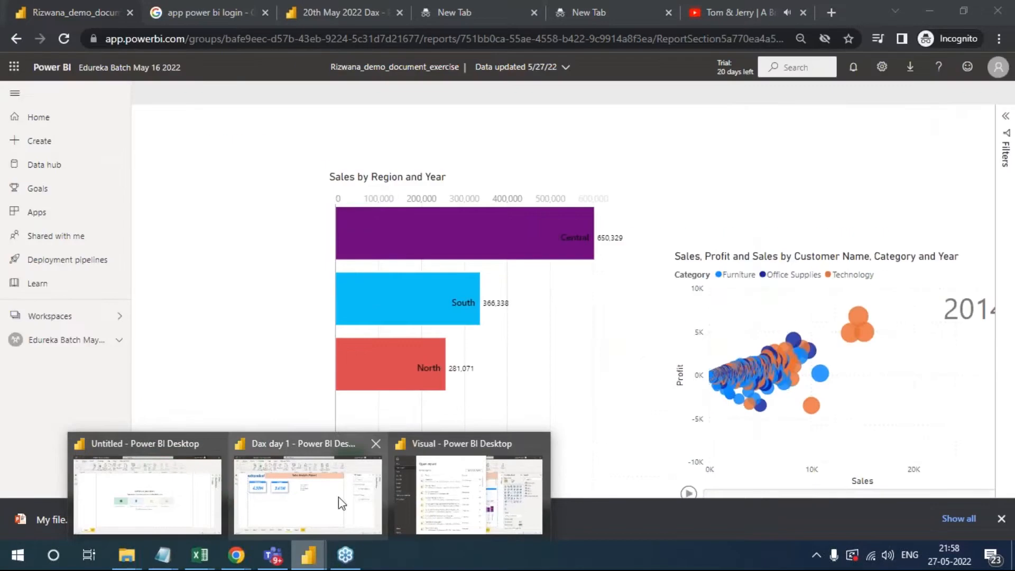
pyautogui.click(339, 497)
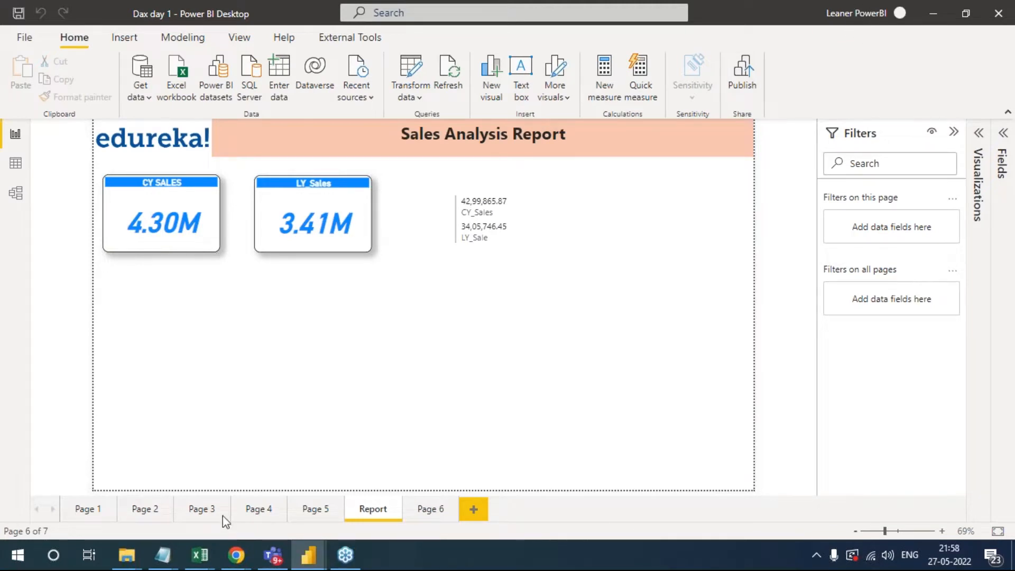
pyautogui.moveTo(163, 555)
pyautogui.click(189, 508)
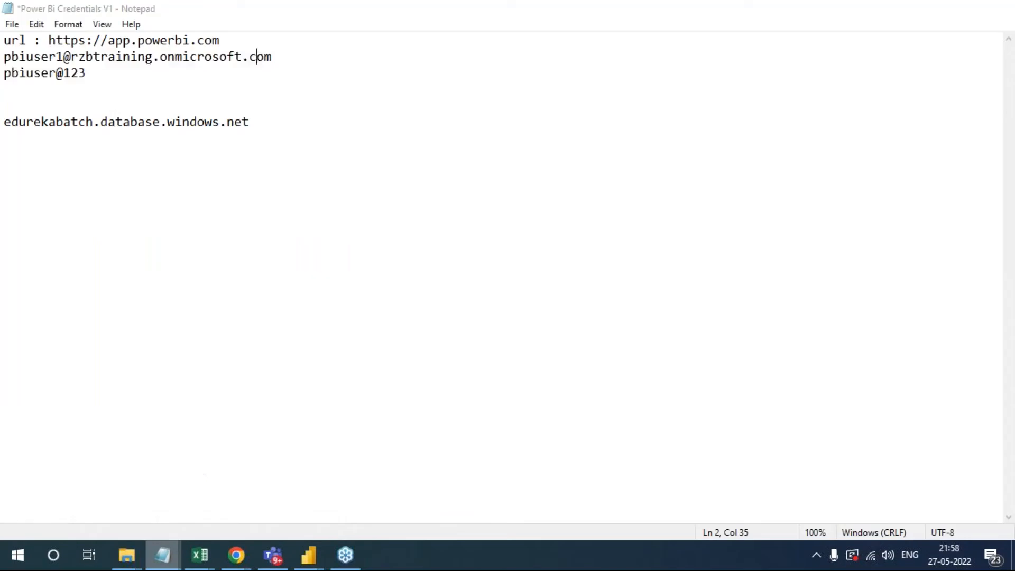
pyautogui.moveTo(91, 74); pyautogui.dragTo(6, 59)
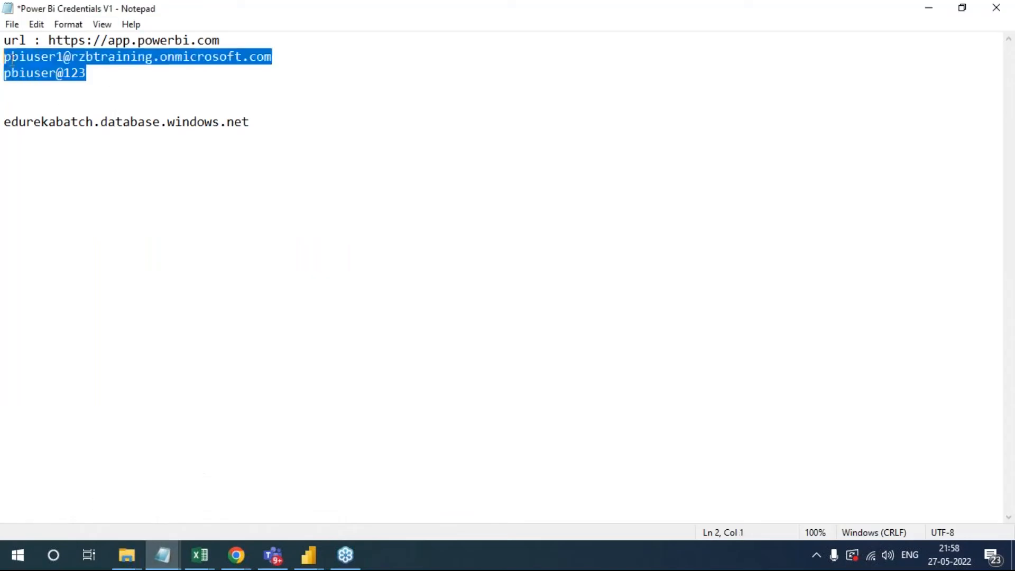
pyautogui.click(930, 9)
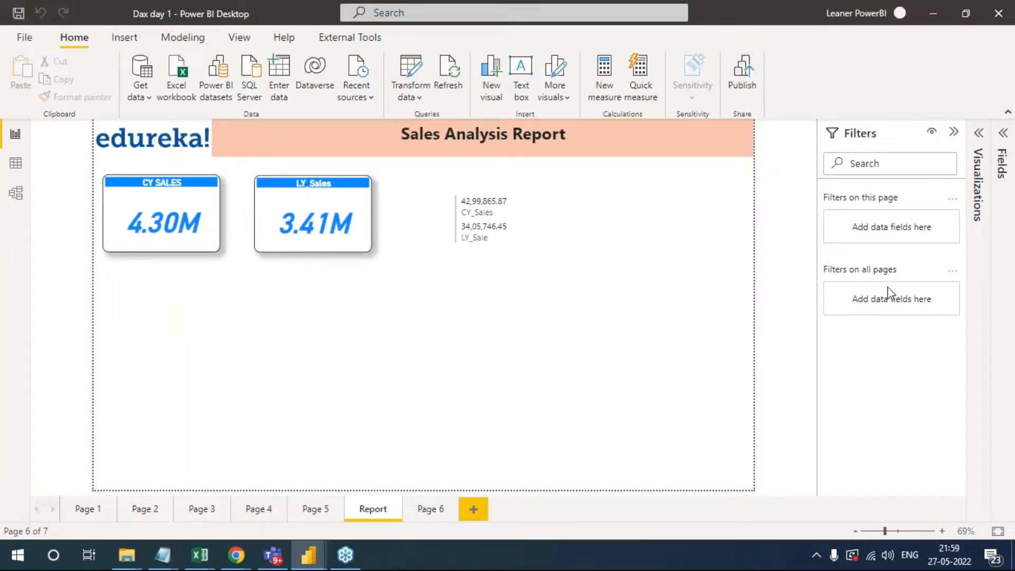
# - View the workspaces available for publishing the Dax day 1 report, cancel publishing and switch back to the Chrome window
pyautogui.click(744, 77)
pyautogui.click(599, 302)
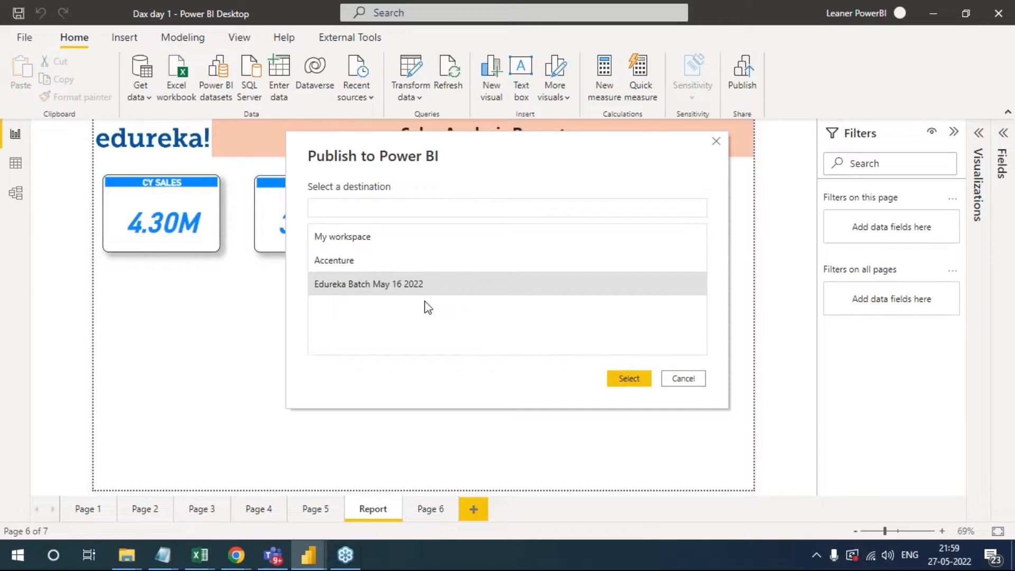
pyautogui.click(684, 379)
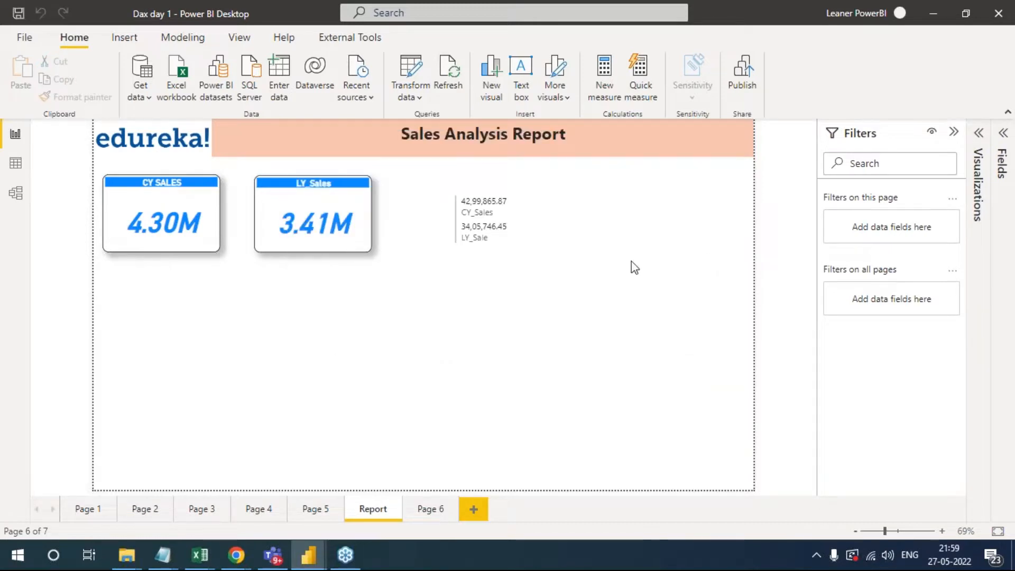
pyautogui.hotkey('alt', 'Tab')
pyautogui.press('Tab')
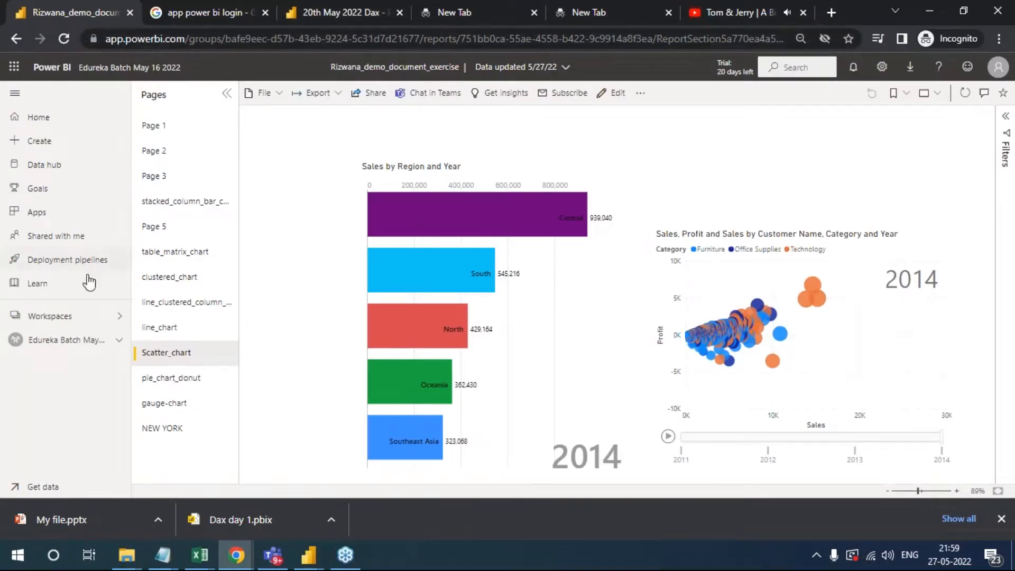
# - Open the 20th May 2022 Dax report from the Edureka Batch May 16 2022 workspace
pyautogui.click(56, 341)
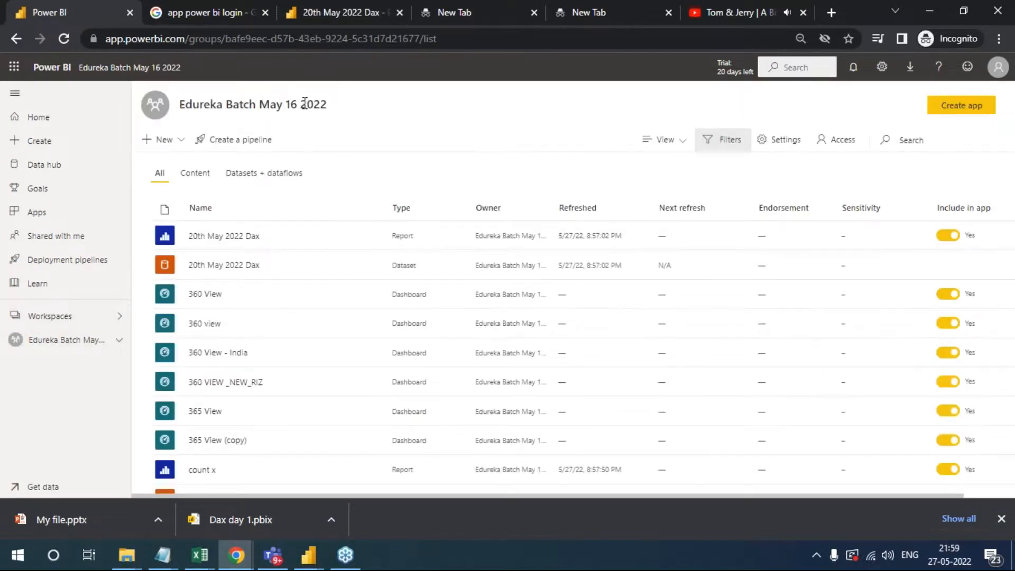
pyautogui.scroll(-2, 185, 365)
pyautogui.scroll(1, 211, 407)
pyautogui.scroll(1, 215, 370)
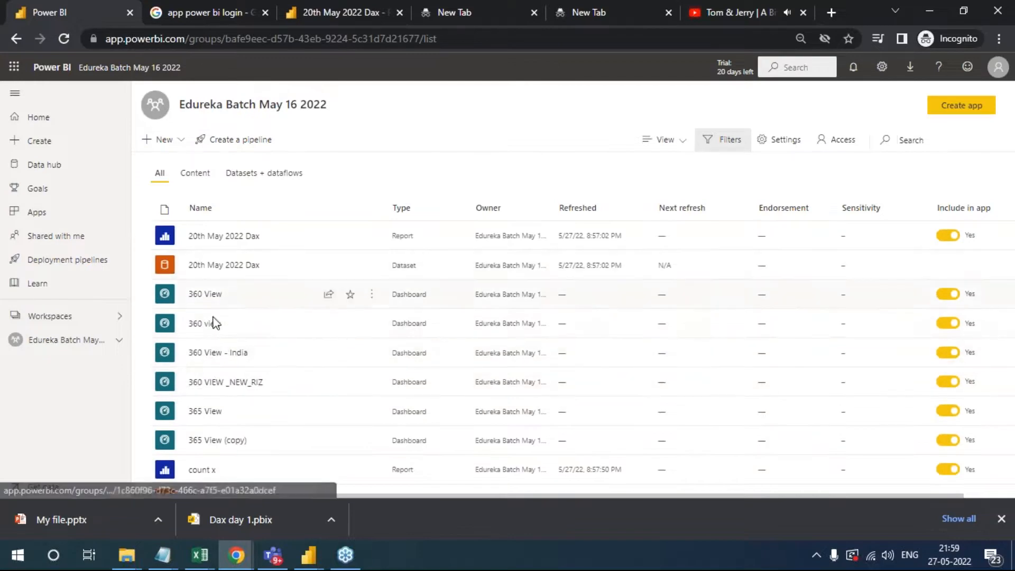
pyautogui.click(212, 236)
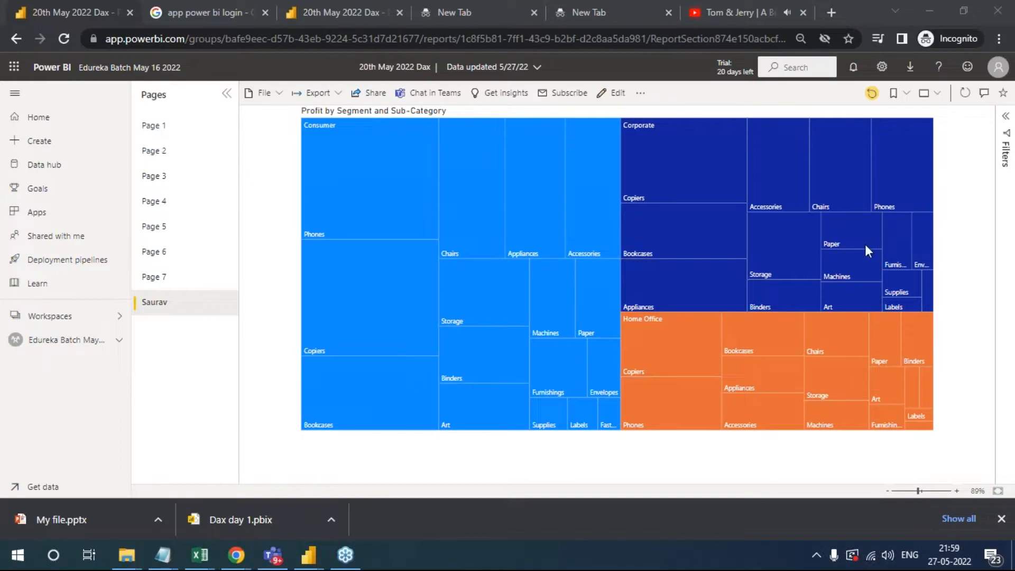
# - Publish the 20th May 2022 Dax report to the public web by creating an embed code
pyautogui.click(267, 95)
pyautogui.moveTo(297, 206)
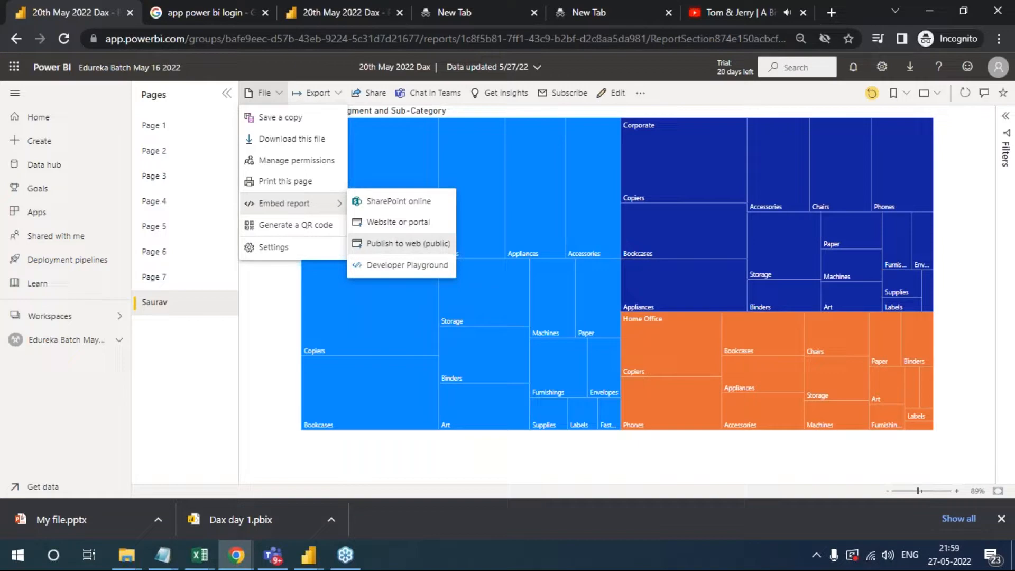
pyautogui.click(415, 245)
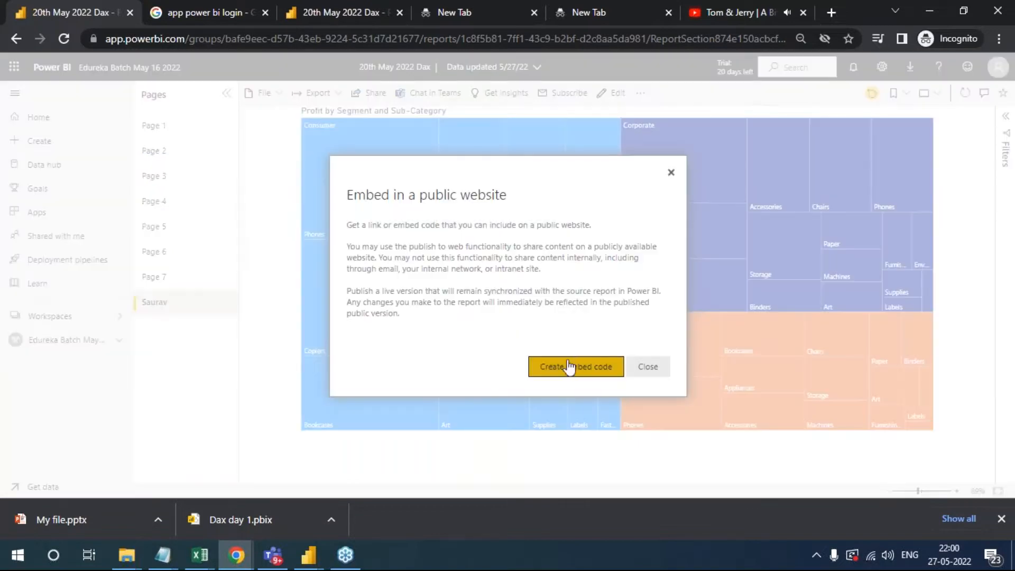
pyautogui.click(576, 375)
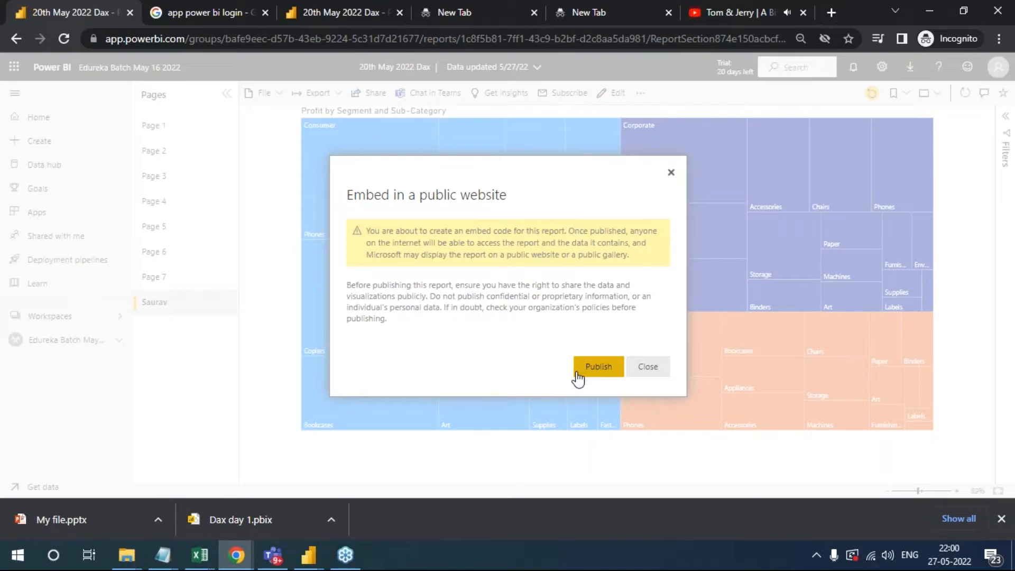
pyautogui.click(594, 369)
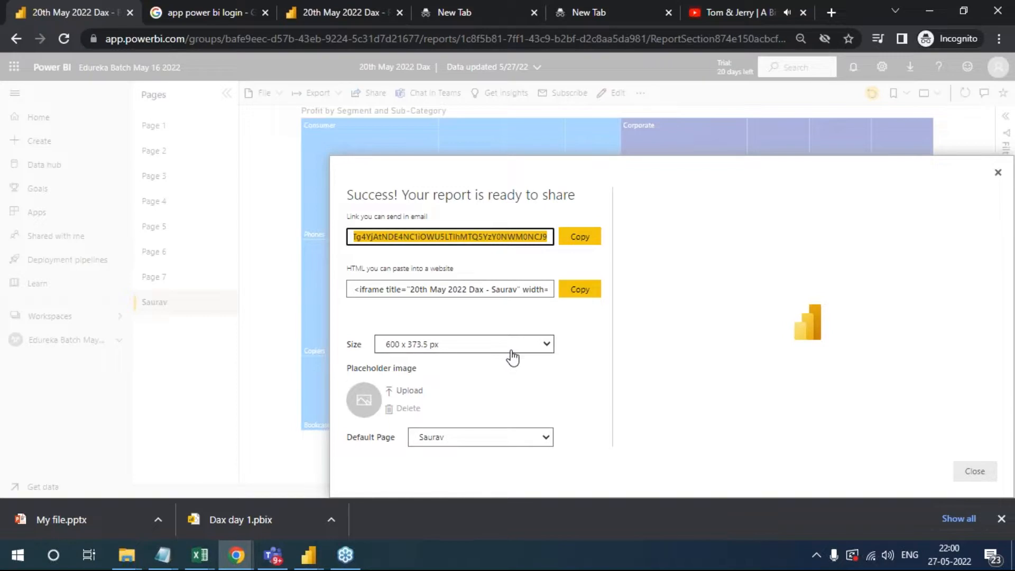
# - Highlight the HTML iframe code for pasting the report into a website, and close the sharing details
pyautogui.click(343, 271)
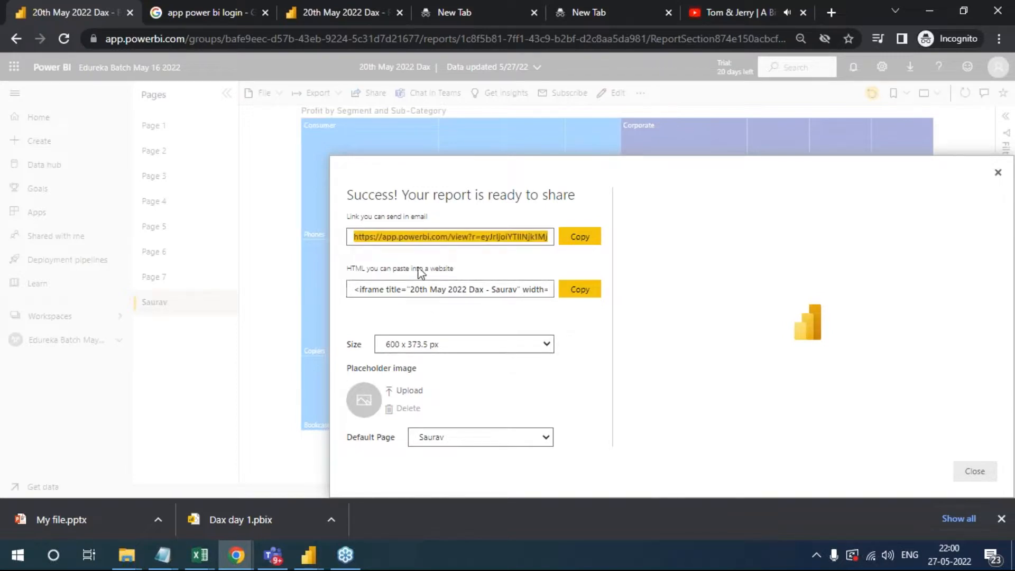
pyautogui.click(368, 269)
pyautogui.click(357, 269)
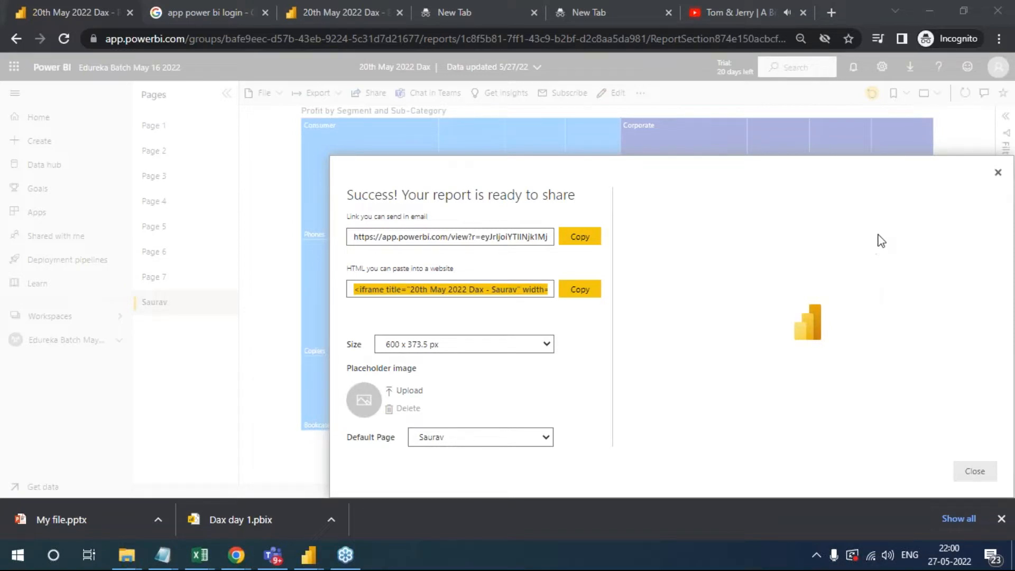
pyautogui.click(972, 471)
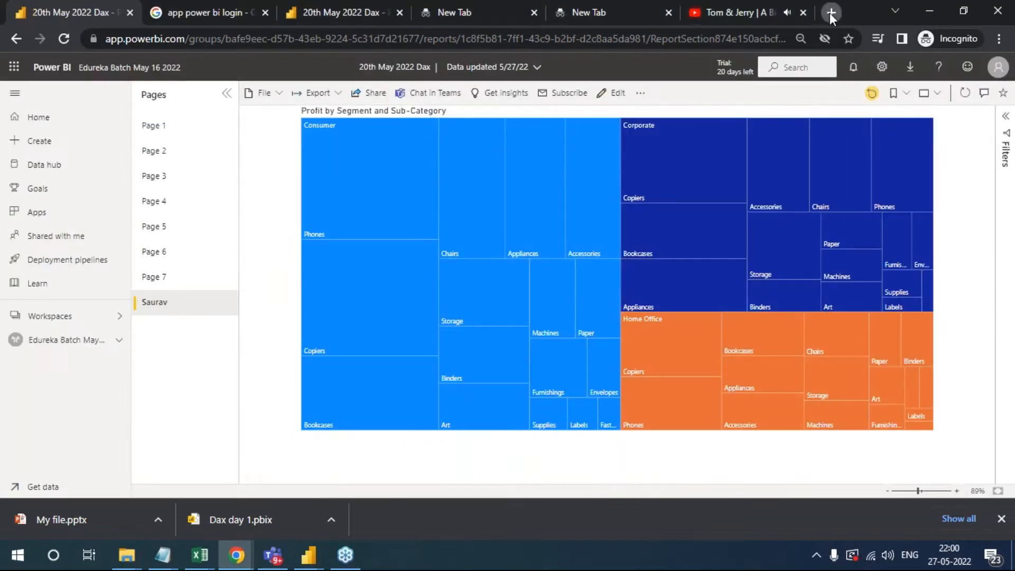
# - Open the Amazon India home page in a new tab of the Incognito window
pyautogui.click(830, 13)
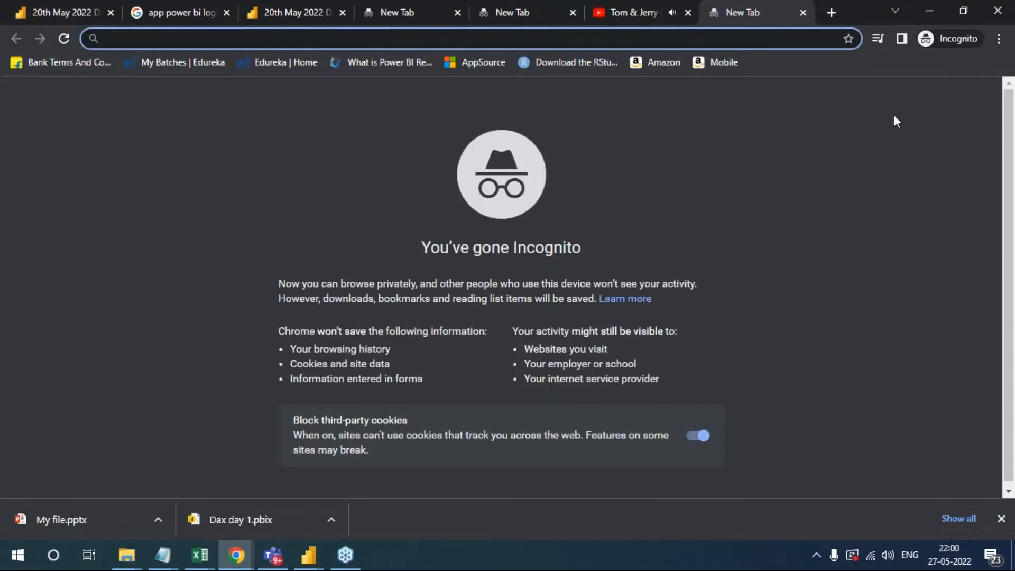
pyautogui.write('f')
pyautogui.press('BackSpace')
pyautogui.write('m')
pyautogui.press('BackSpace')
pyautogui.press('BackSpace')
pyautogui.write('a')
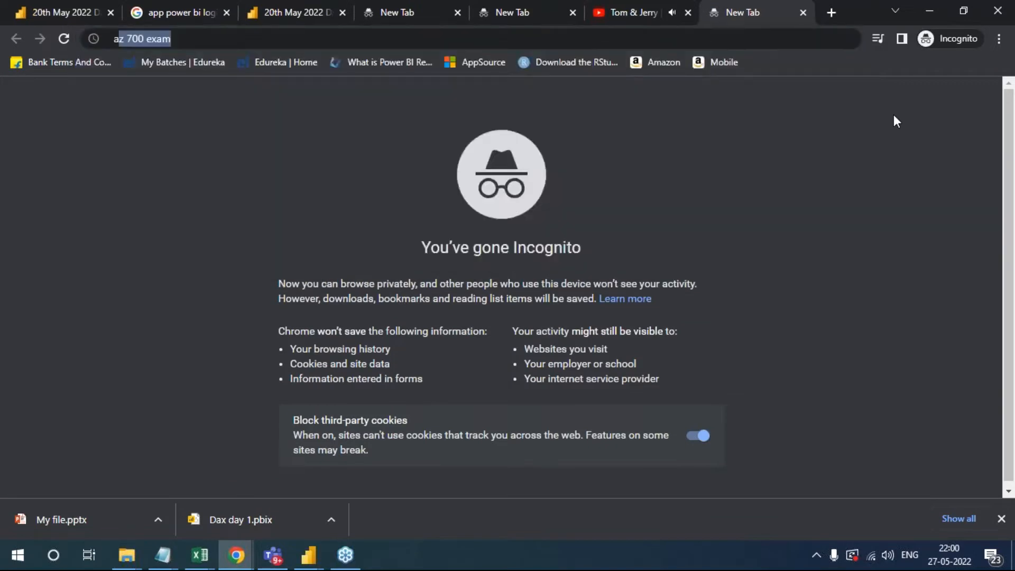
pyautogui.write('ma')
pyautogui.press('Return')
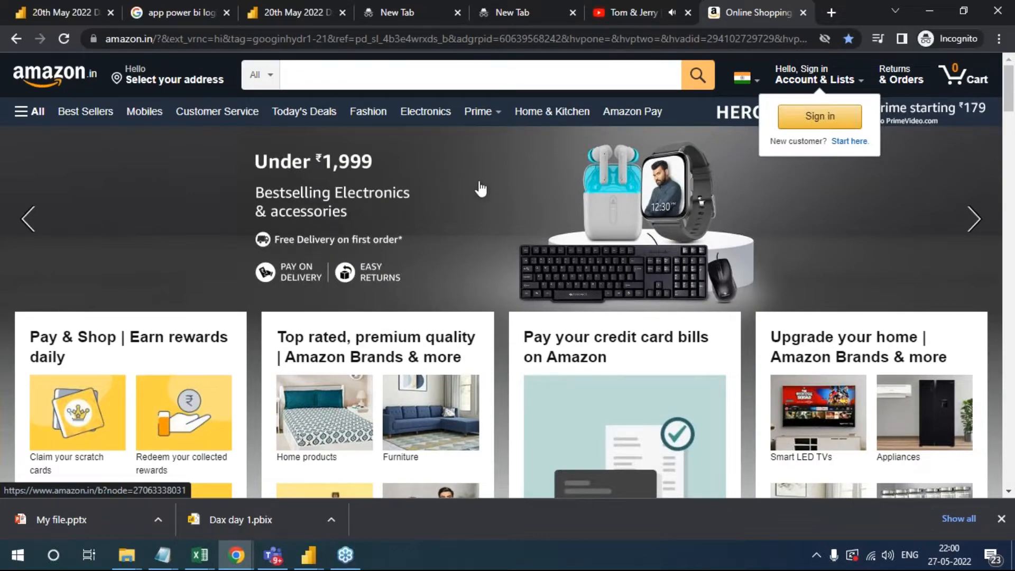
# - Inspect the Amazon home page banner and examine the surrounding HTML markup in the developer tools
pyautogui.rightClick(495, 181)
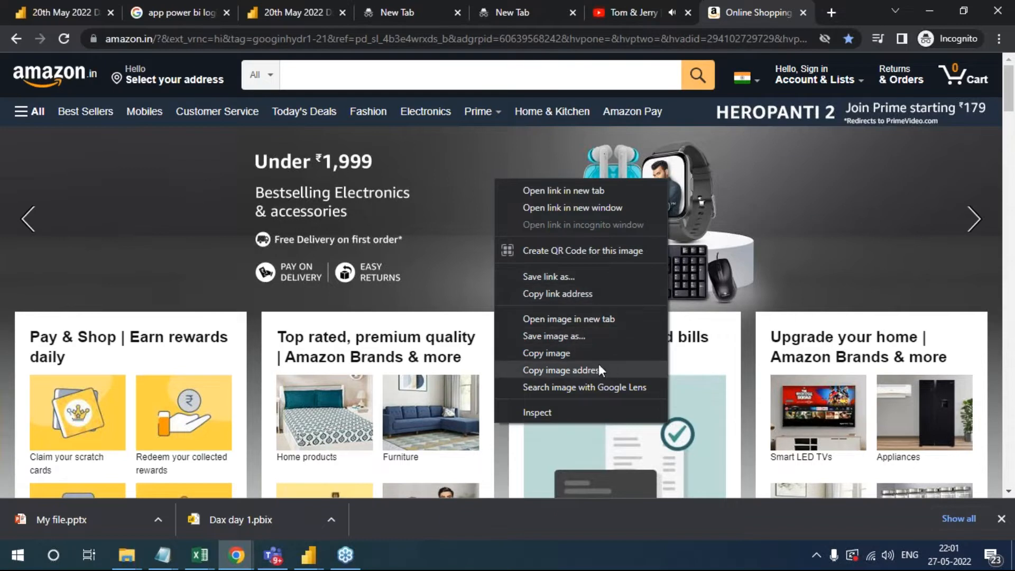
pyautogui.click(585, 412)
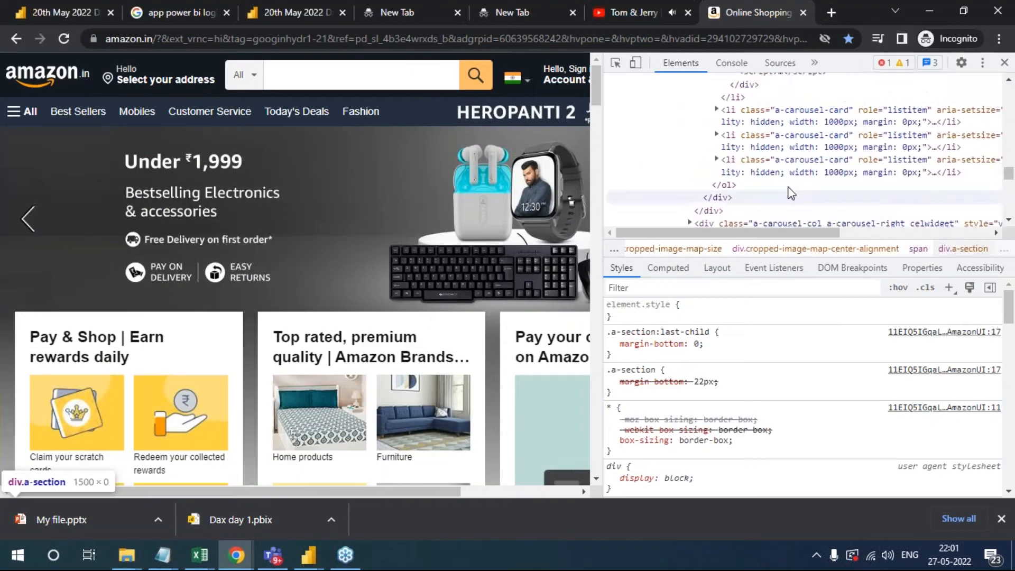
pyautogui.scroll(10, 790, 192)
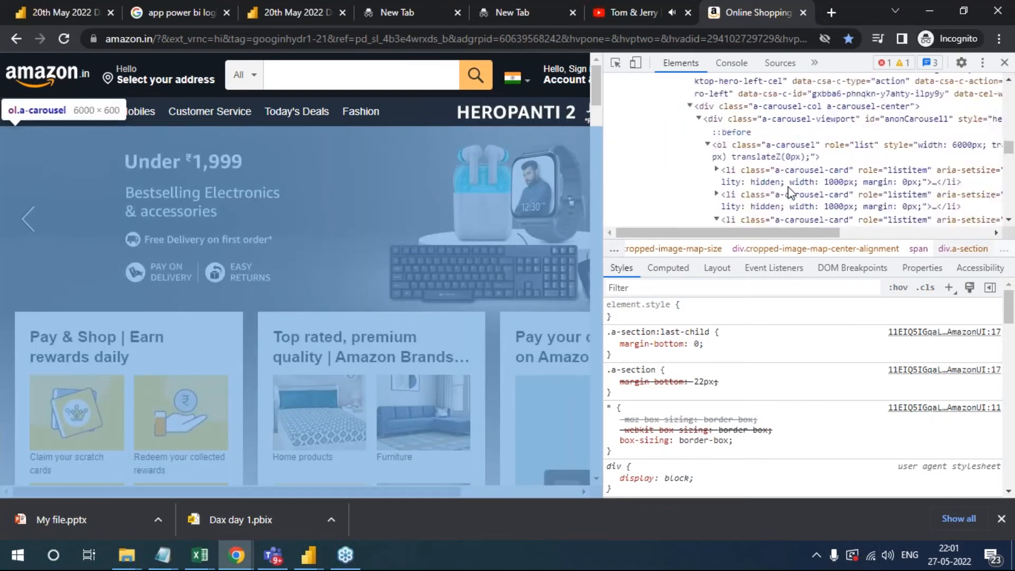
pyautogui.scroll(15, 790, 192)
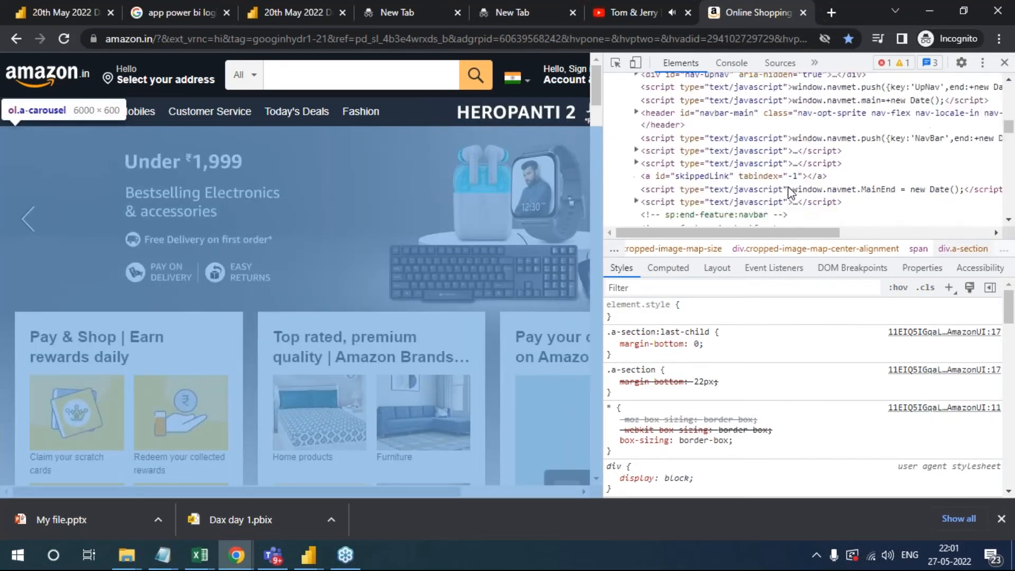
pyautogui.scroll(5, 791, 192)
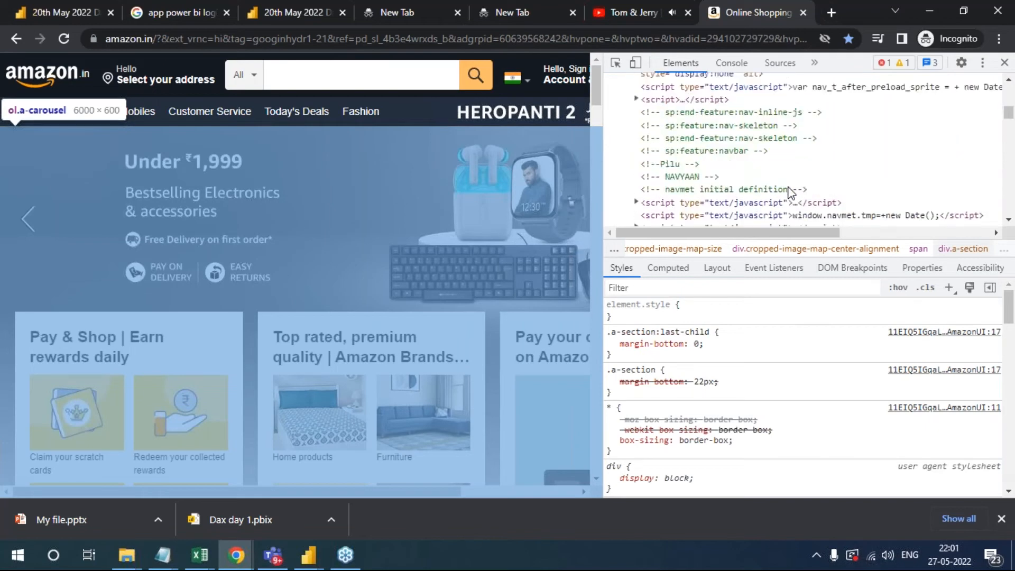
pyautogui.scroll(-3, 791, 191)
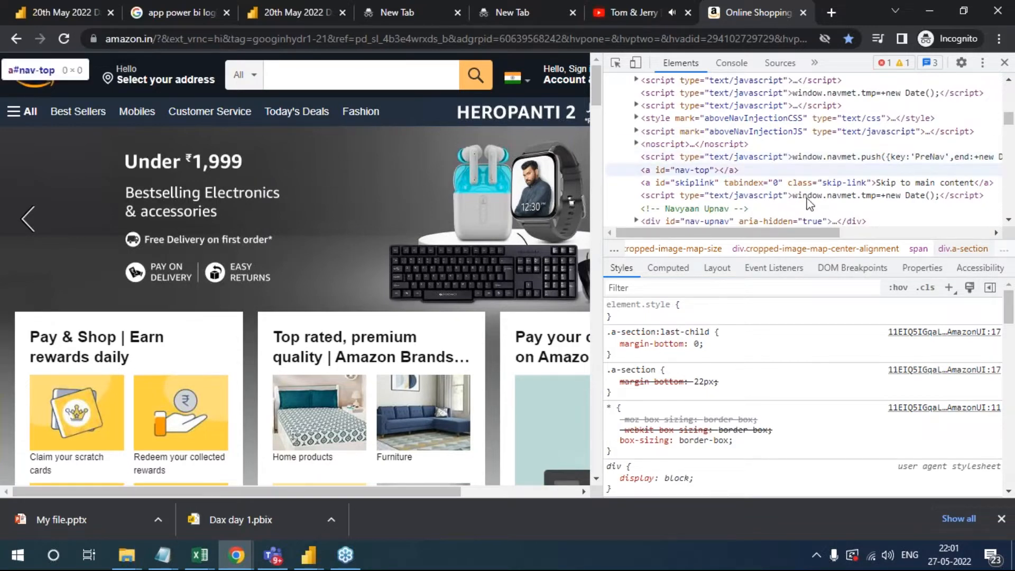
pyautogui.scroll(-5, 823, 177)
pyautogui.scroll(-5, 822, 177)
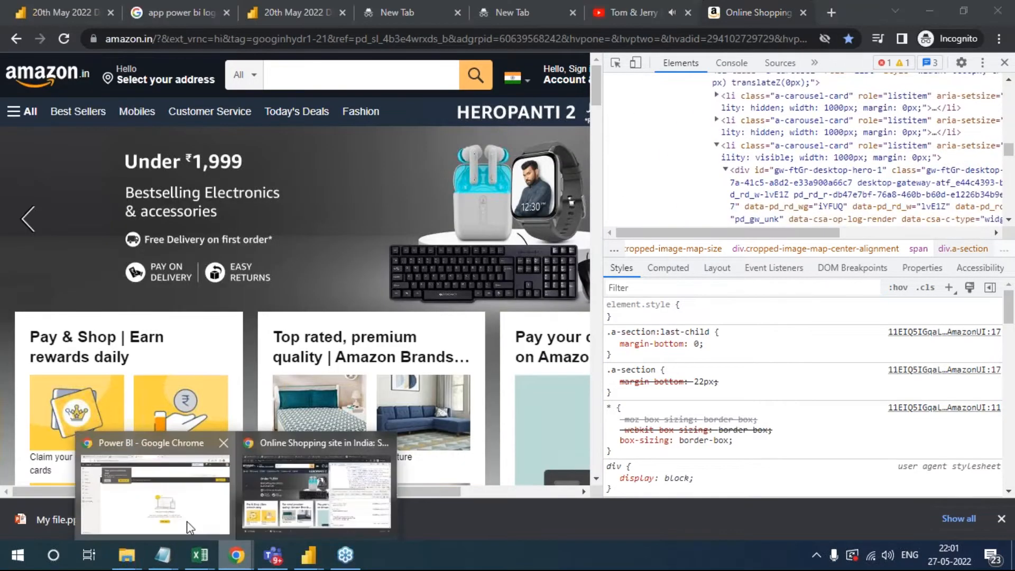
# - Switch to the regular Chrome window, open Amazon in a new tab and view the banner's context options
pyautogui.click(186, 521)
pyautogui.click(556, 12)
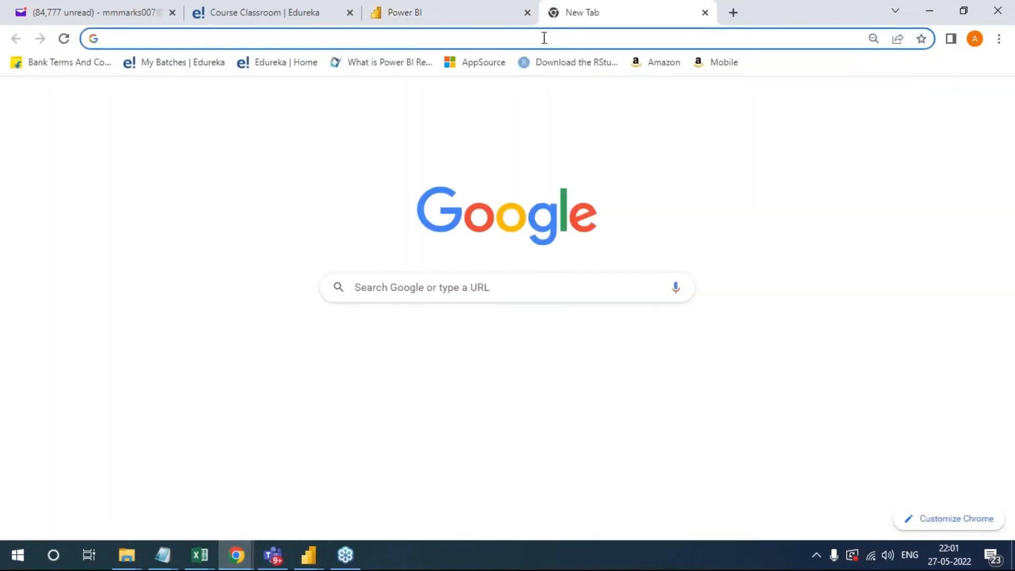
pyautogui.write('ama')
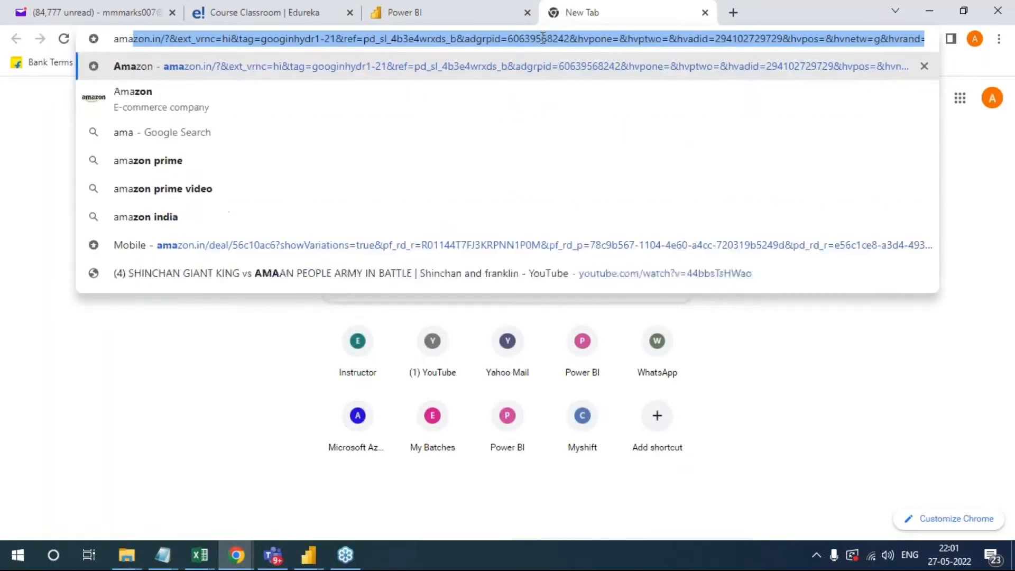
pyautogui.press('Return')
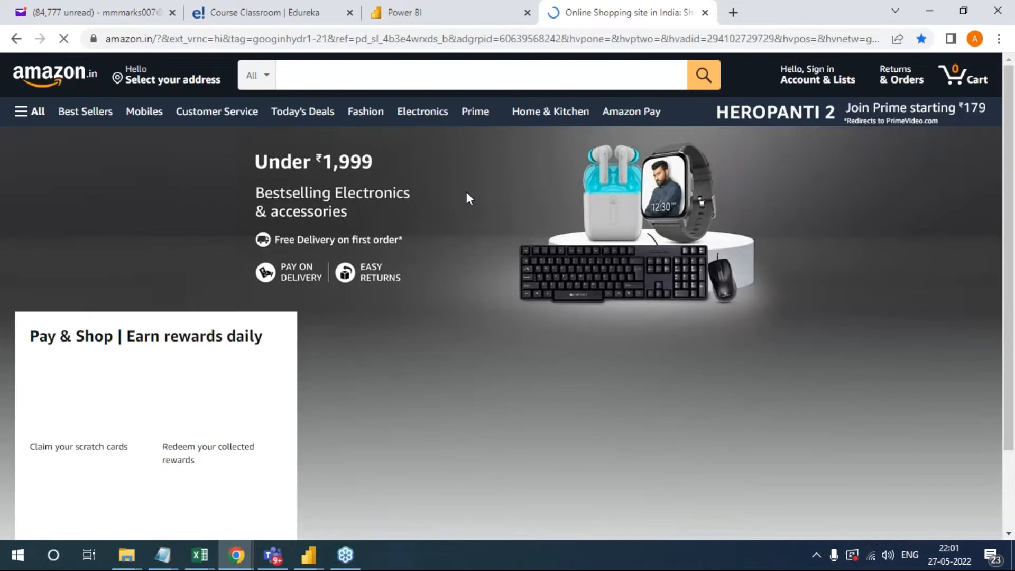
pyautogui.rightClick(467, 192)
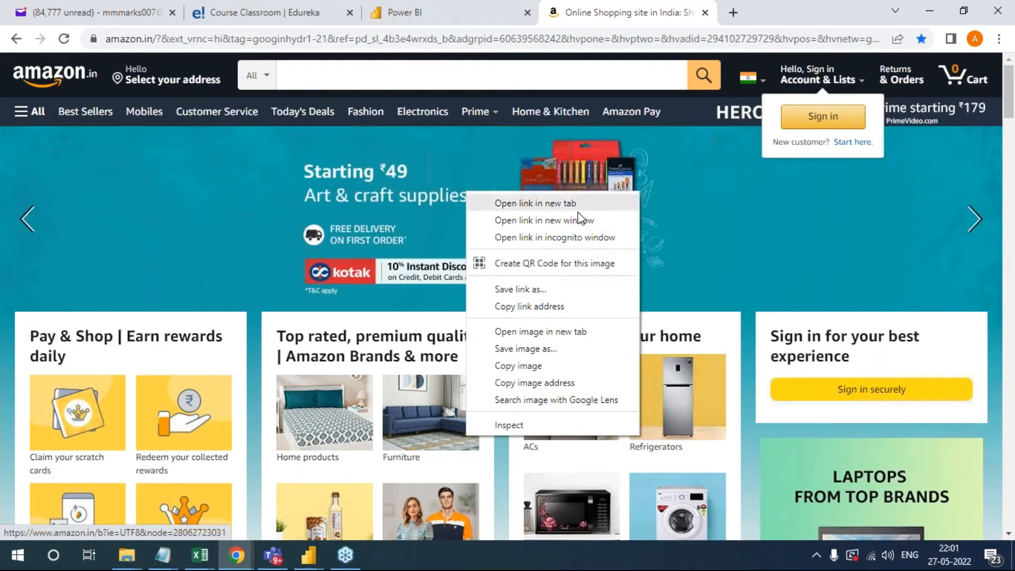
pyautogui.click(755, 453)
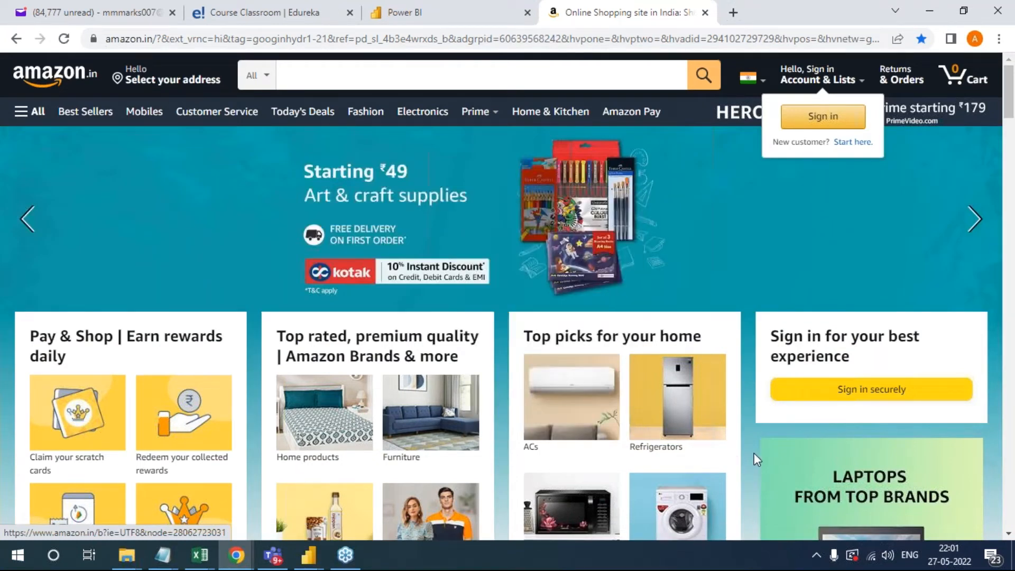
# - Return to the Incognito window and examine the carousel markup down to the script elements below it
pyautogui.hotkey('alt', 'Tab')
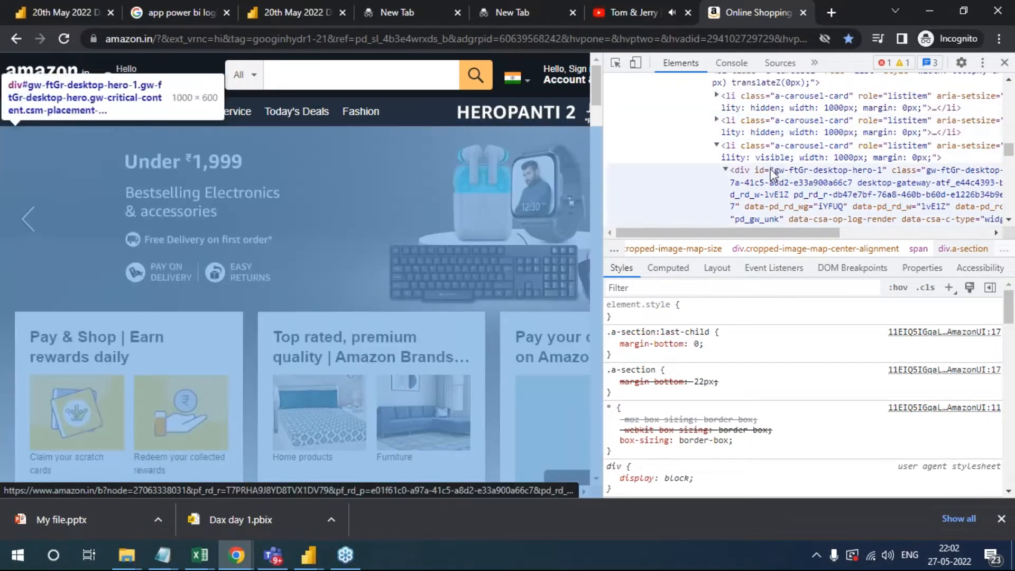
pyautogui.scroll(-3, 776, 197)
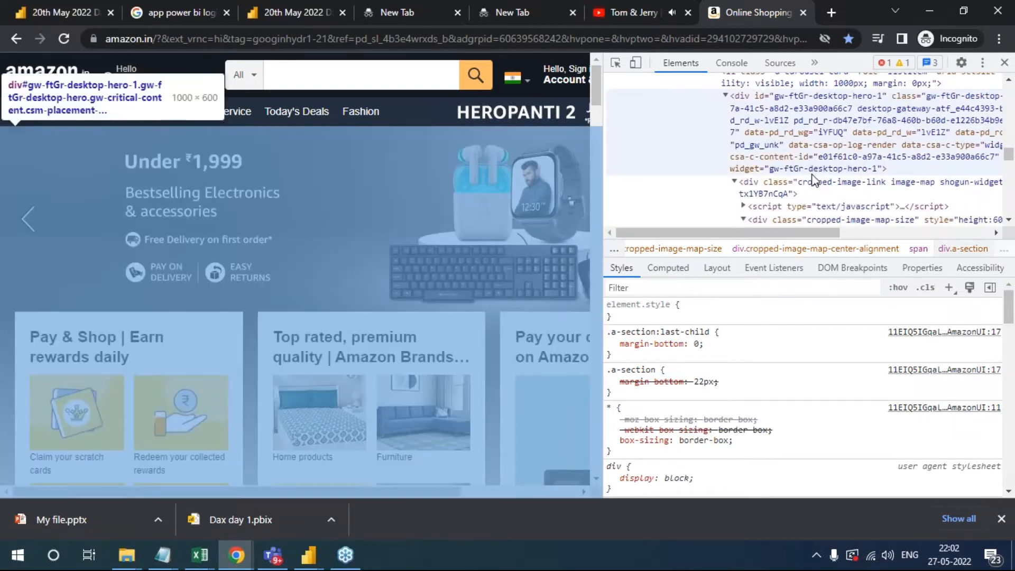
pyautogui.scroll(-3, 815, 181)
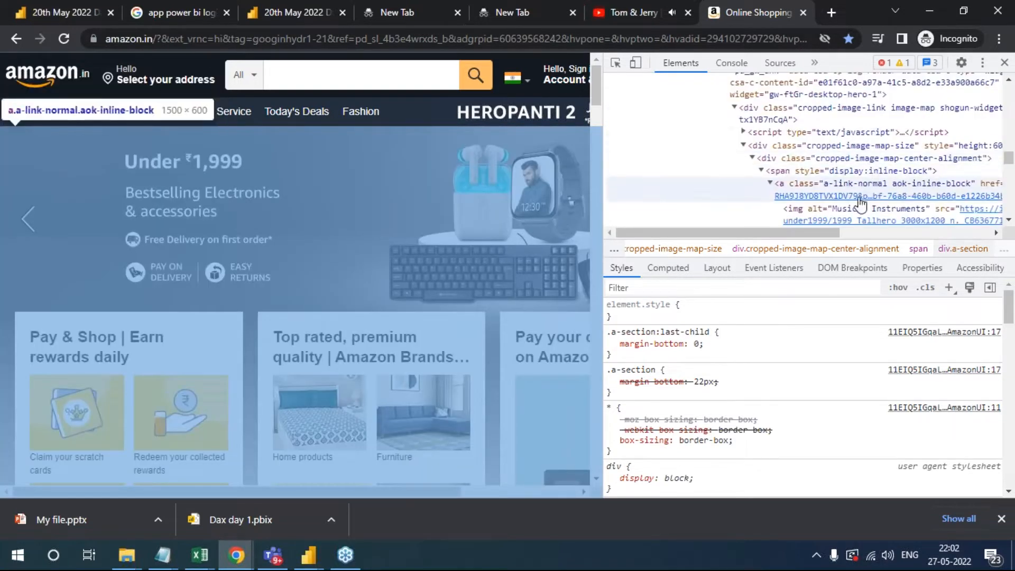
pyautogui.scroll(-3, 836, 202)
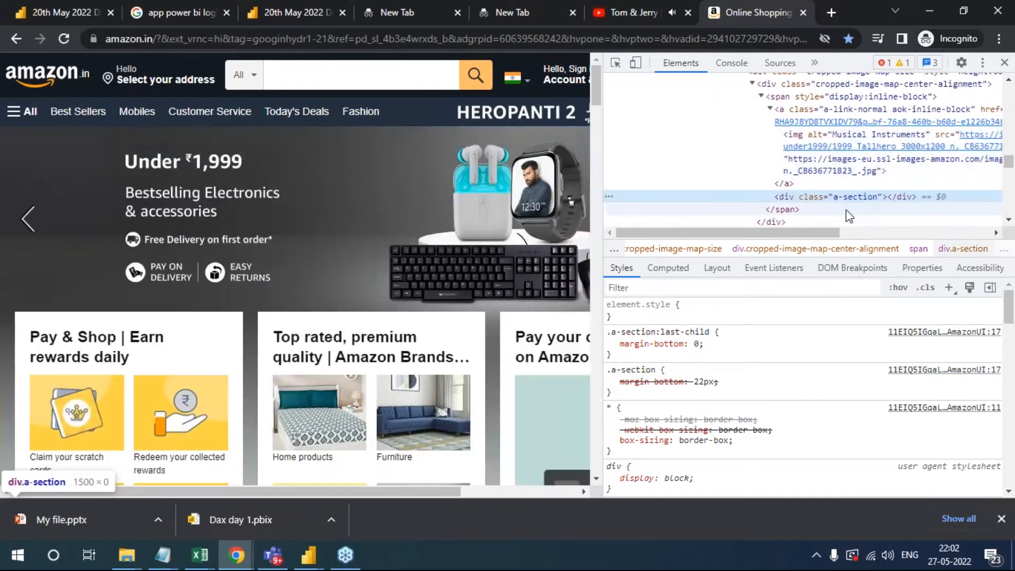
pyautogui.scroll(-5, 846, 214)
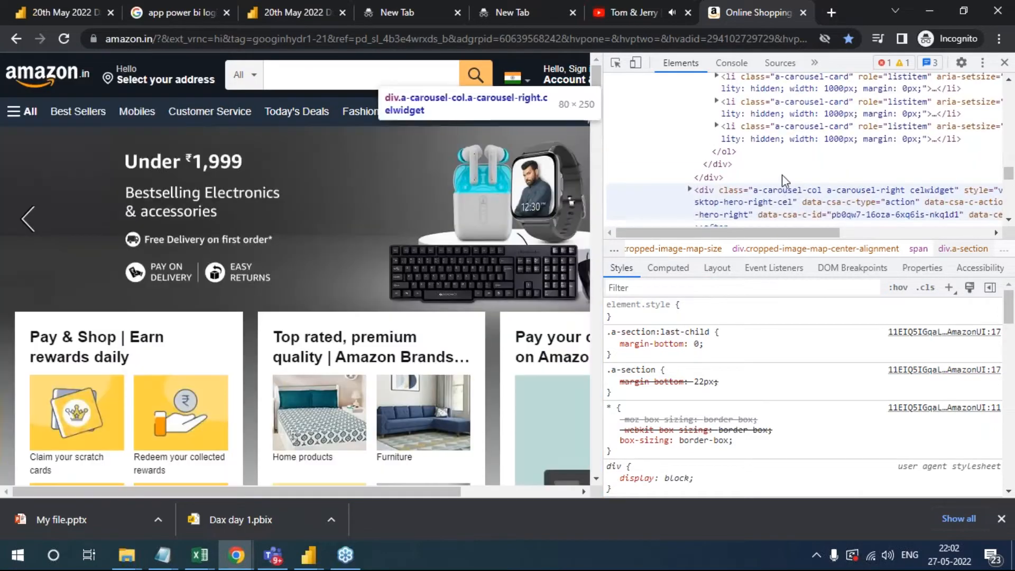
pyautogui.scroll(-3, 780, 197)
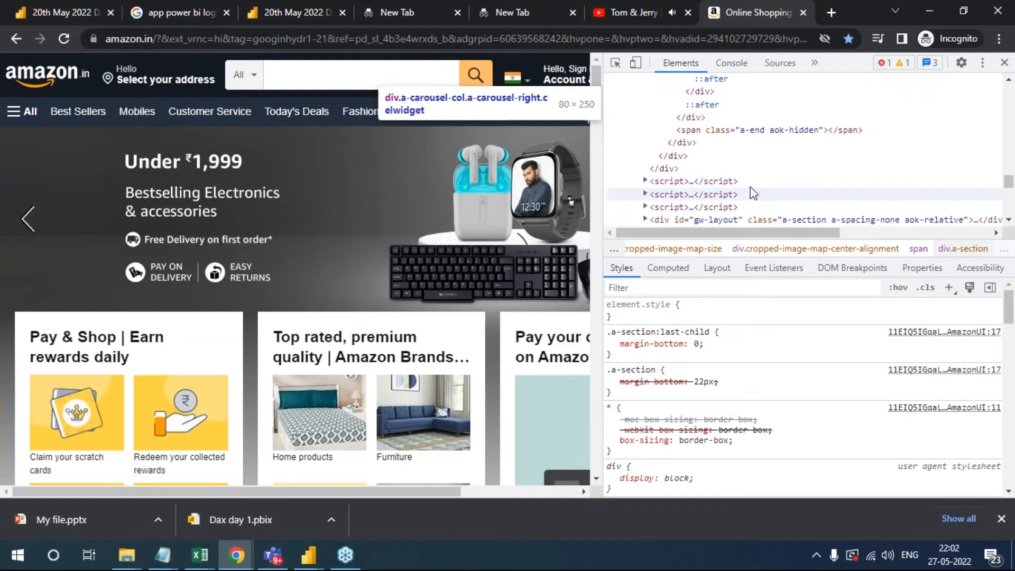
# - Expand the first script element below the carousel to examine its code, and show the Layout details
pyautogui.click(646, 180)
pyautogui.scroll(-3, 755, 169)
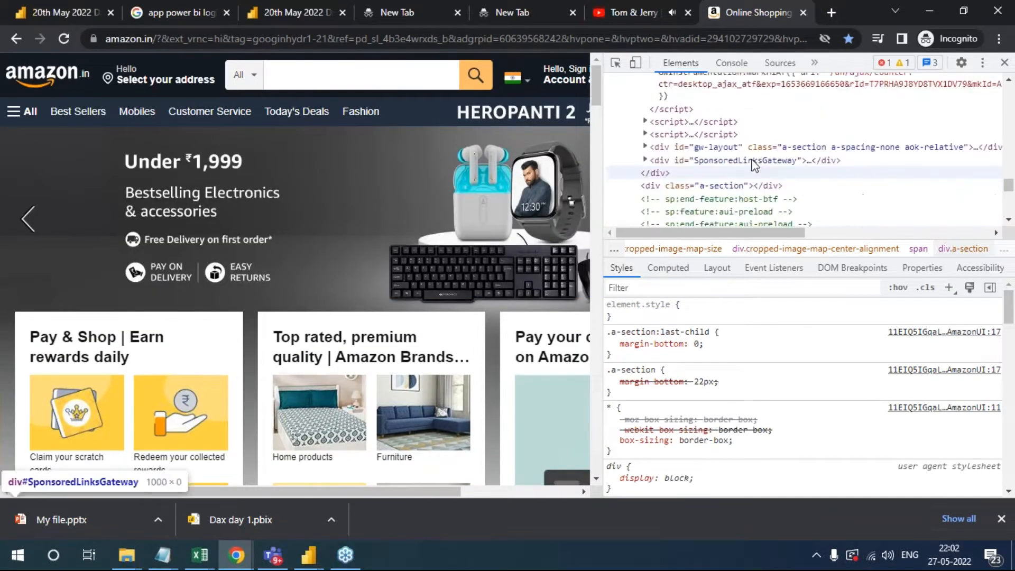
pyautogui.scroll(2, 756, 159)
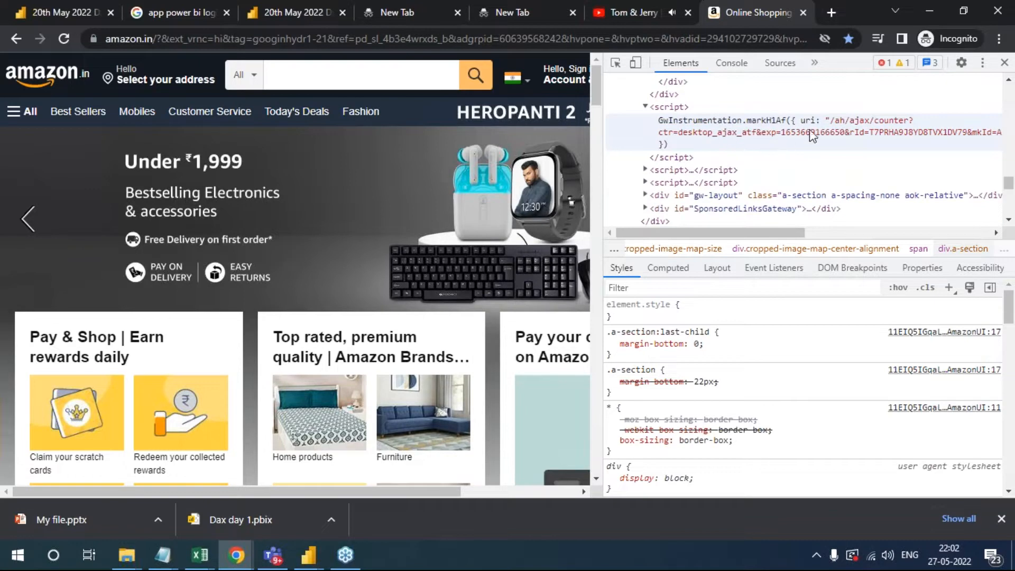
pyautogui.scroll(-3, 751, 159)
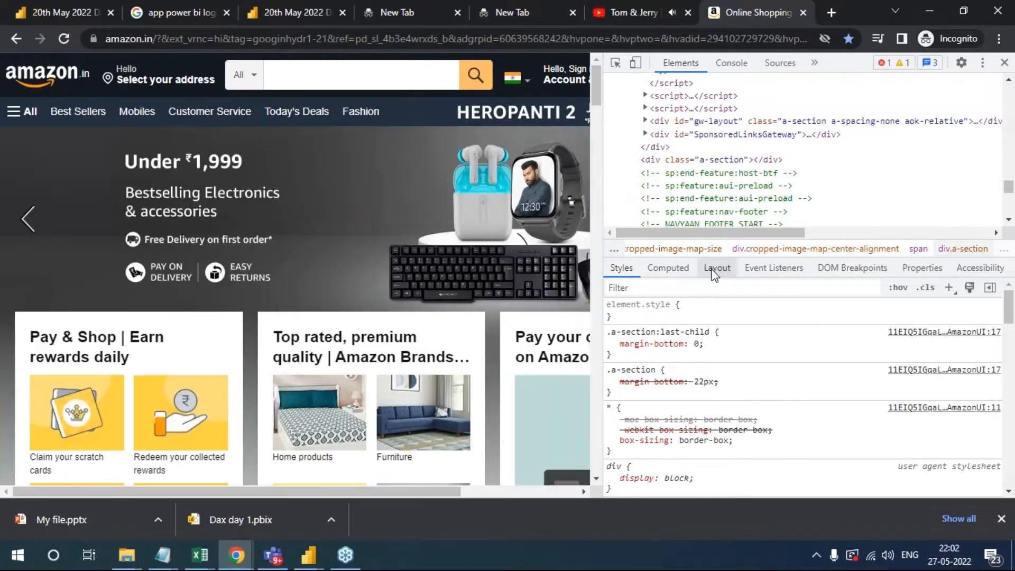
pyautogui.click(715, 268)
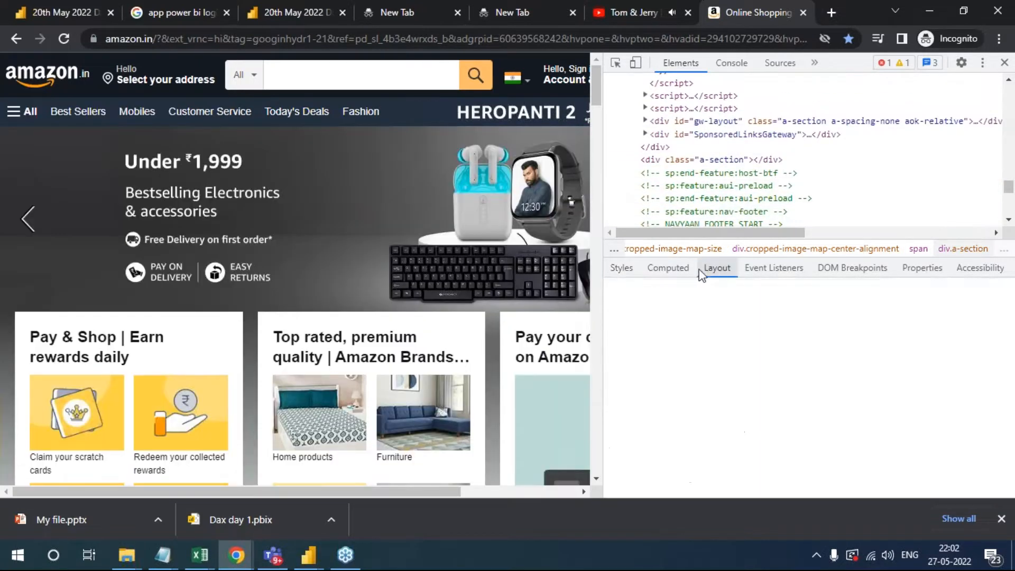
# - Show the Styles rules for the selected section and examine the Amazon page's markup down to its closing comments
pyautogui.click(660, 267)
pyautogui.click(624, 268)
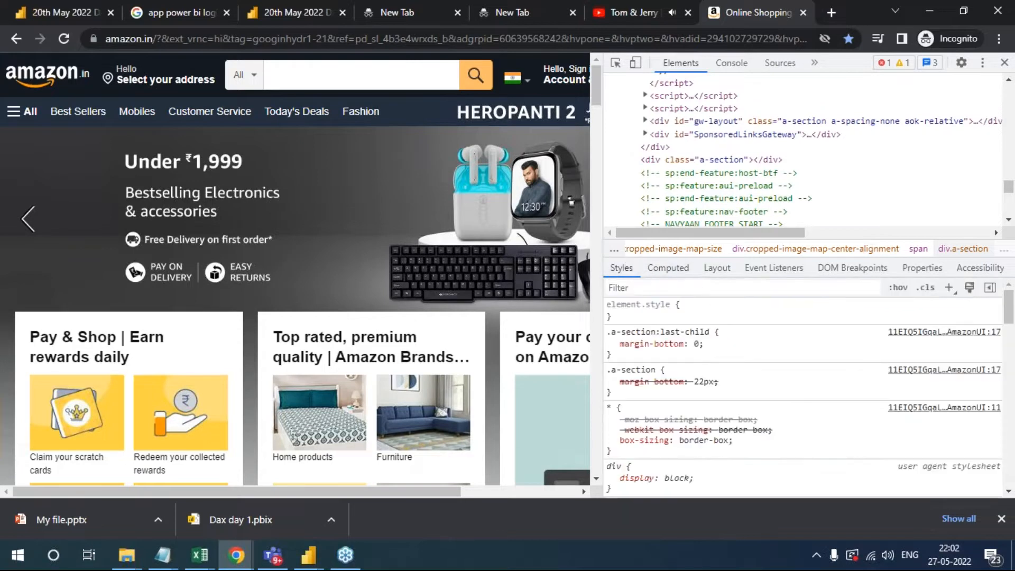
pyautogui.scroll(-5, 793, 180)
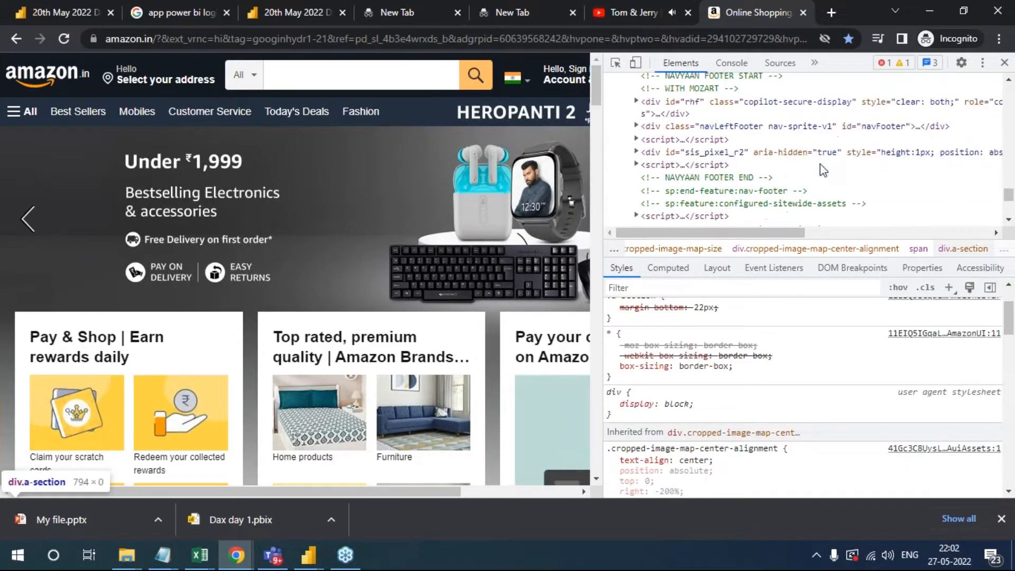
pyautogui.scroll(-5, 743, 198)
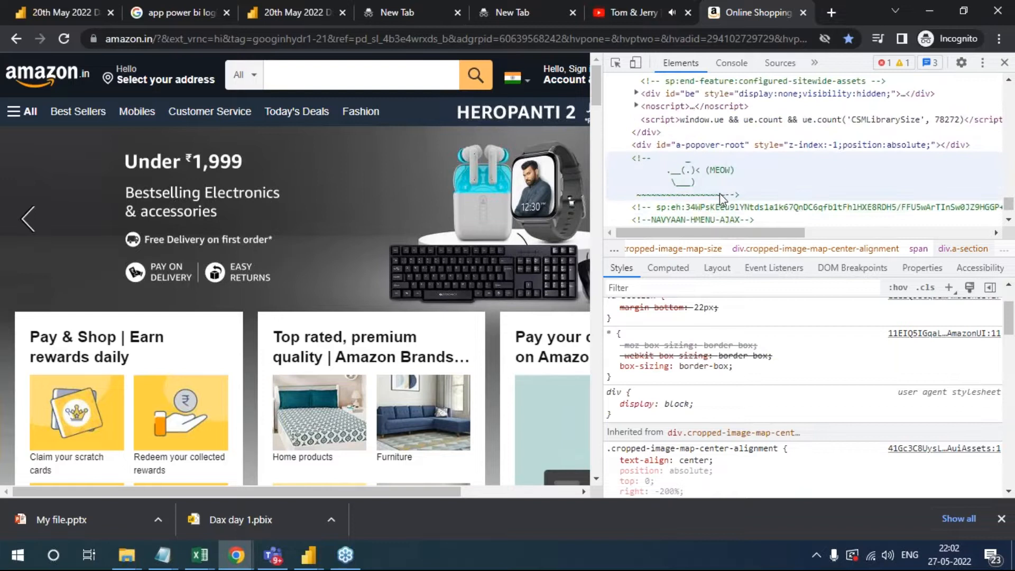
pyautogui.scroll(10, 727, 198)
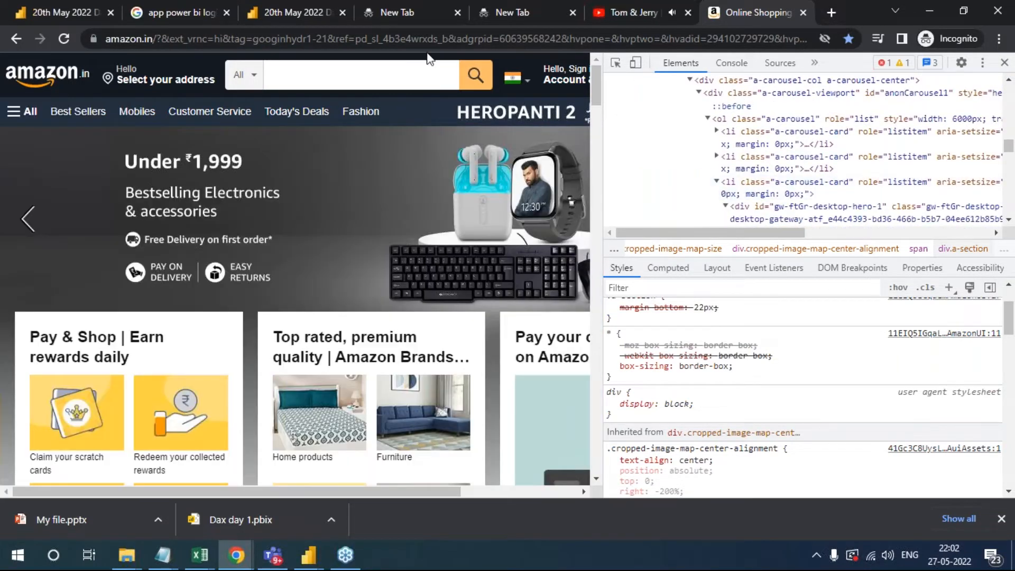
# - Return to the Power BI report tab, mark the header area and handwrite an underlined "purely MS" note over the treemap
pyautogui.click(297, 11)
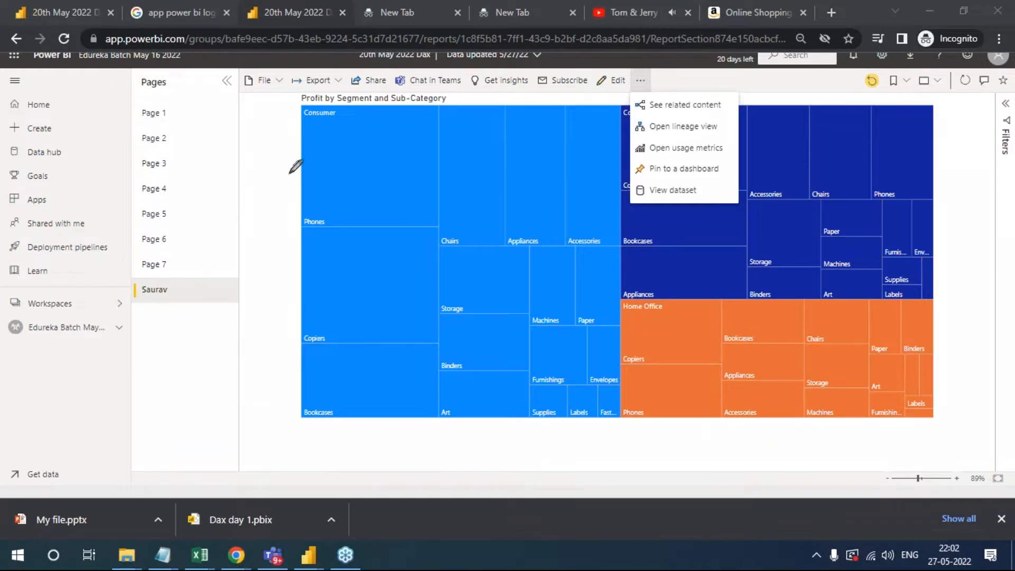
pyautogui.moveTo(68, 41)
pyautogui.mouseDown()
pyautogui.moveTo(91, 63)
pyautogui.moveTo(203, 79)
pyautogui.moveTo(545, 88)
pyautogui.mouseUp()
pyautogui.moveTo(272, 150)
pyautogui.mouseDown()
pyautogui.moveTo(258, 209)
pyautogui.moveTo(252, 140)
pyautogui.moveTo(281, 144)
pyautogui.moveTo(339, 106)
pyautogui.moveTo(394, 114)
pyautogui.moveTo(396, 157)
pyautogui.mouseUp()
pyautogui.moveTo(316, 181)
pyautogui.mouseDown()
pyautogui.moveTo(325, 229)
pyautogui.moveTo(346, 154)
pyautogui.moveTo(363, 202)
pyautogui.mouseUp()
pyautogui.moveTo(381, 150)
pyautogui.mouseDown()
pyautogui.moveTo(394, 182)
pyautogui.moveTo(371, 154)
pyautogui.mouseUp()
pyautogui.moveTo(341, 248); pyautogui.dragTo(434, 219)
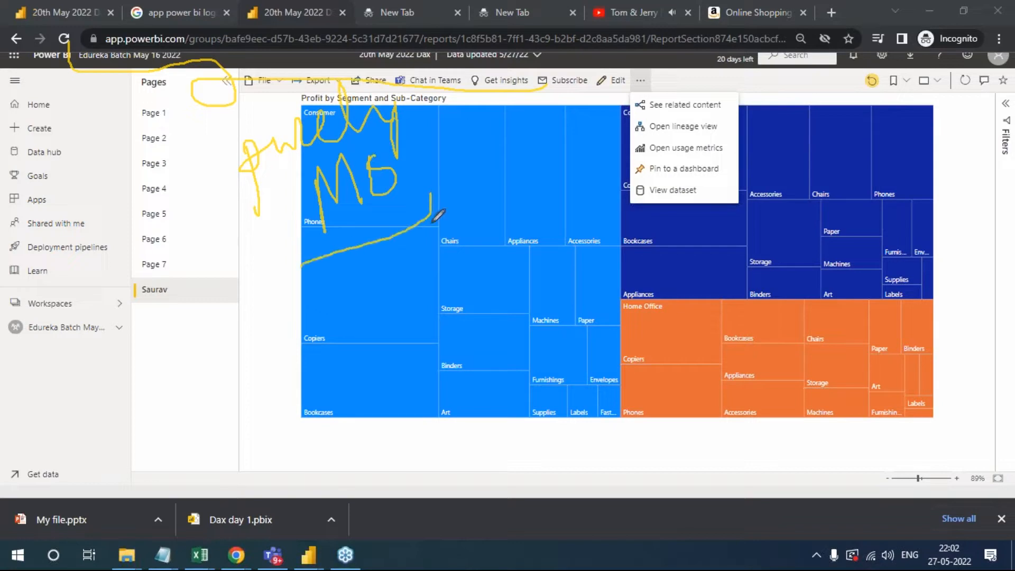
# - Draw a vertical divider through the Consumer section of the treemap and handwrite "Application" beside it
pyautogui.moveTo(459, 109); pyautogui.dragTo(451, 391)
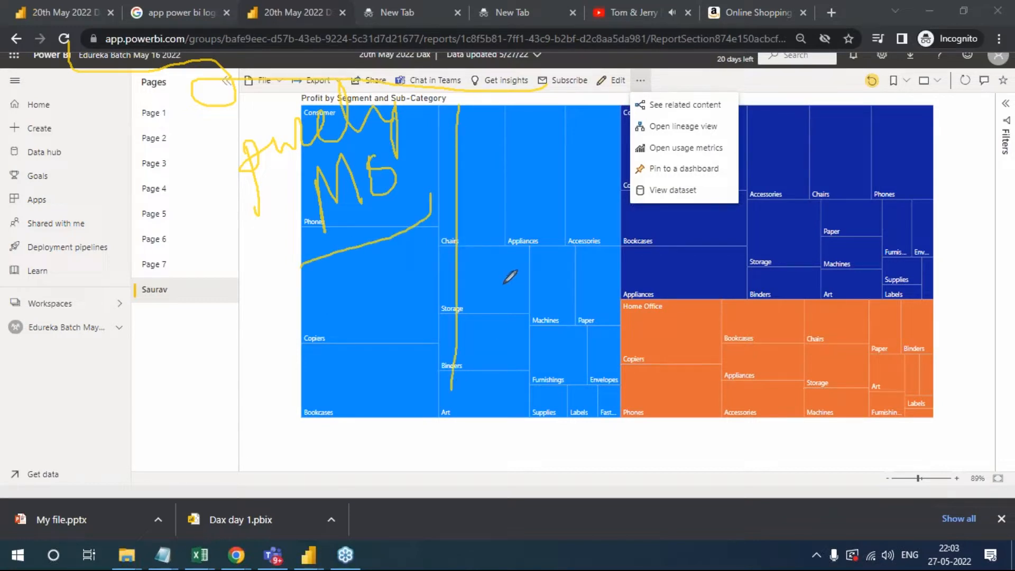
pyautogui.moveTo(494, 283)
pyautogui.mouseDown()
pyautogui.moveTo(500, 267)
pyautogui.moveTo(516, 275)
pyautogui.moveTo(528, 323)
pyautogui.mouseUp()
pyautogui.moveTo(526, 273)
pyautogui.mouseDown()
pyautogui.moveTo(528, 295)
pyautogui.moveTo(547, 303)
pyautogui.moveTo(540, 290)
pyautogui.mouseUp()
pyautogui.moveTo(550, 217)
pyautogui.mouseDown()
pyautogui.moveTo(560, 263)
pyautogui.moveTo(578, 268)
pyautogui.moveTo(617, 251)
pyautogui.mouseUp()
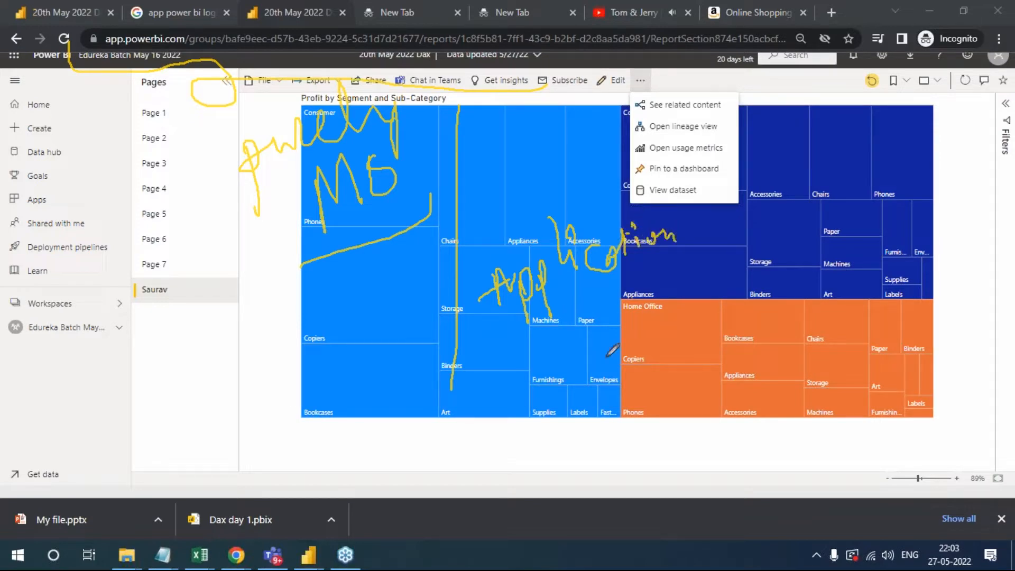
# - Handwrite and underline "HRMS" below the first note, and add "Internal" beside it
pyautogui.moveTo(182, 379)
pyautogui.mouseDown()
pyautogui.moveTo(196, 438)
pyautogui.moveTo(233, 394)
pyautogui.mouseUp()
pyautogui.moveTo(228, 354); pyautogui.dragTo(226, 411)
pyautogui.moveTo(249, 370)
pyautogui.mouseDown()
pyautogui.moveTo(237, 344)
pyautogui.moveTo(286, 378)
pyautogui.moveTo(288, 342)
pyautogui.moveTo(311, 312)
pyautogui.moveTo(344, 317)
pyautogui.moveTo(316, 384)
pyautogui.mouseUp()
pyautogui.moveTo(214, 446); pyautogui.dragTo(320, 401)
pyautogui.moveTo(4, 392)
pyautogui.mouseDown()
pyautogui.moveTo(38, 365)
pyautogui.moveTo(36, 400)
pyautogui.moveTo(63, 399)
pyautogui.moveTo(161, 320)
pyautogui.moveTo(95, 317)
pyautogui.moveTo(208, 330)
pyautogui.moveTo(216, 312)
pyautogui.mouseUp()
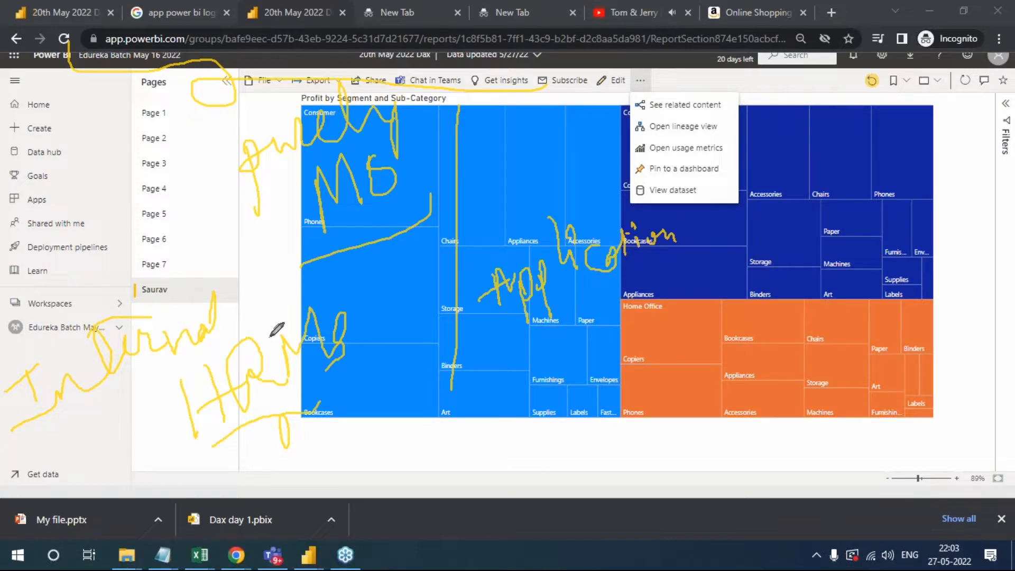
# - Circle the "purely MS" and "HRMS" notes, draw a larger ring around both, and clear all annotations
pyautogui.moveTo(323, 225)
pyautogui.mouseDown()
pyautogui.moveTo(273, 257)
pyautogui.moveTo(416, 242)
pyautogui.mouseUp()
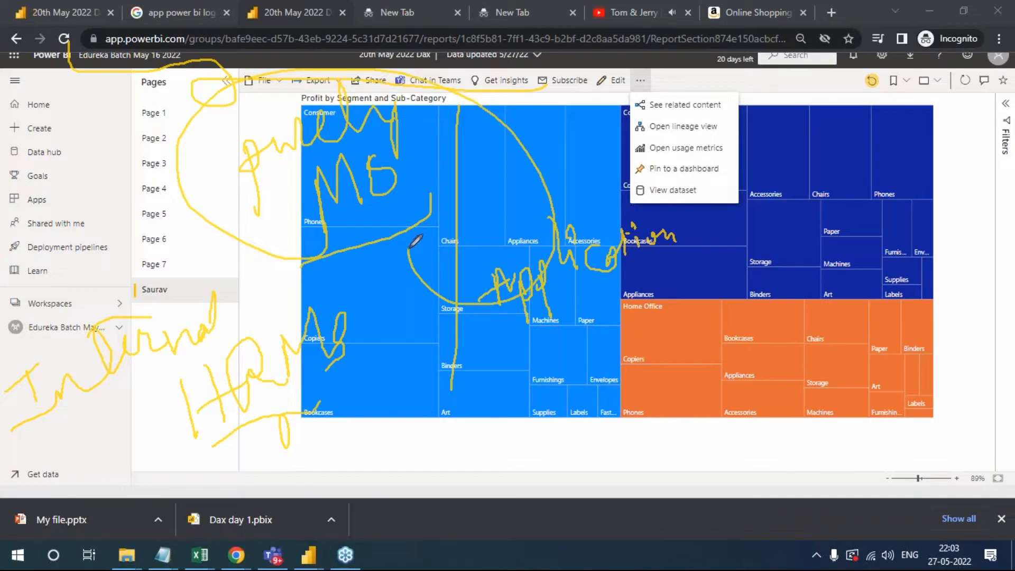
pyautogui.moveTo(352, 334)
pyautogui.mouseDown()
pyautogui.moveTo(327, 288)
pyautogui.moveTo(102, 307)
pyautogui.moveTo(255, 456)
pyautogui.moveTo(352, 318)
pyautogui.mouseUp()
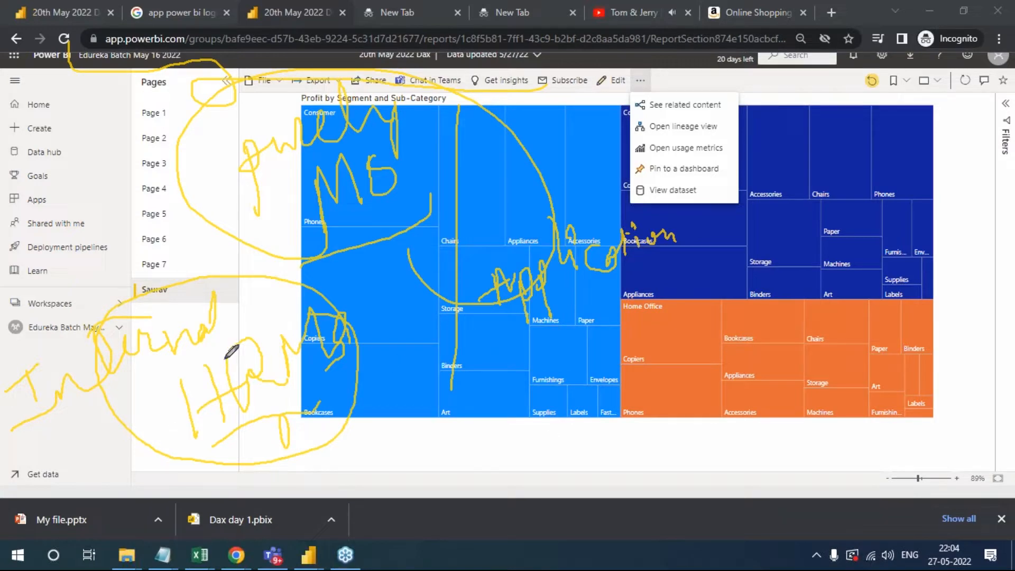
pyautogui.moveTo(529, 145)
pyautogui.mouseDown()
pyautogui.moveTo(557, 119)
pyautogui.moveTo(407, 61)
pyautogui.moveTo(164, 201)
pyautogui.moveTo(645, 137)
pyautogui.mouseUp()
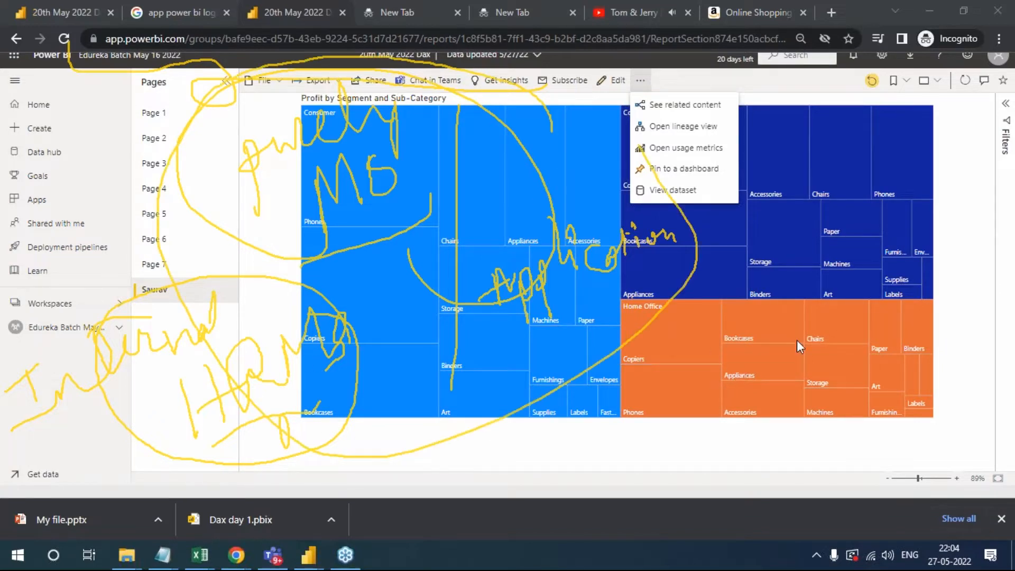
pyautogui.press('Escape')
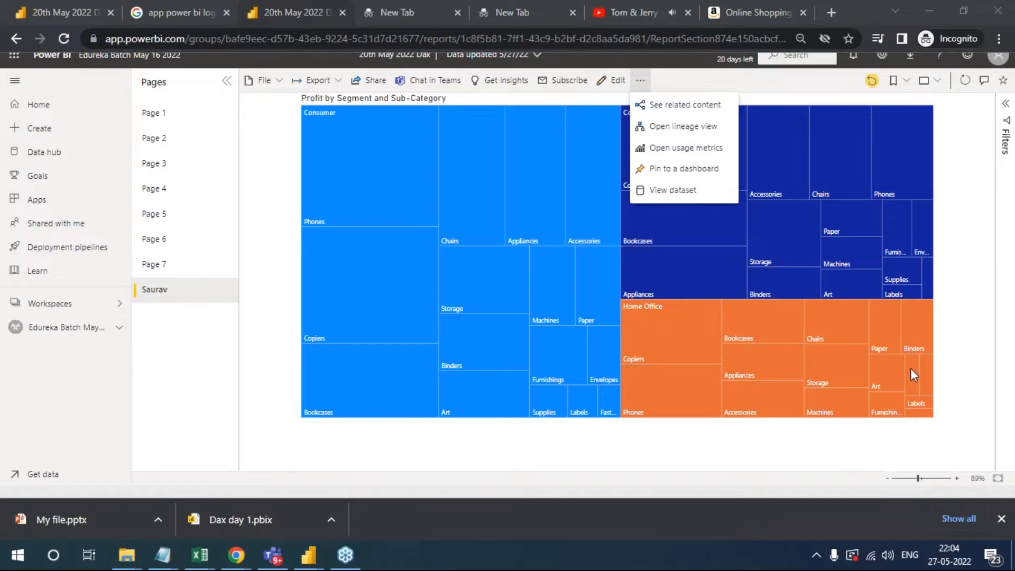
# - Handwrite a note ending in "App level" with a vertical line beside it, and box the browser address and report header area
pyautogui.moveTo(97, 222)
pyautogui.mouseDown()
pyautogui.moveTo(107, 180)
pyautogui.moveTo(184, 130)
pyautogui.moveTo(168, 133)
pyautogui.mouseUp()
pyautogui.moveTo(204, 219)
pyautogui.mouseDown()
pyautogui.moveTo(230, 220)
pyautogui.moveTo(243, 193)
pyautogui.moveTo(264, 244)
pyautogui.mouseUp()
pyautogui.moveTo(267, 185); pyautogui.dragTo(272, 199)
pyautogui.moveTo(332, 183)
pyautogui.mouseDown()
pyautogui.moveTo(317, 190)
pyautogui.moveTo(352, 174)
pyautogui.moveTo(377, 188)
pyautogui.moveTo(395, 168)
pyautogui.moveTo(431, 159)
pyautogui.moveTo(429, 175)
pyautogui.mouseUp()
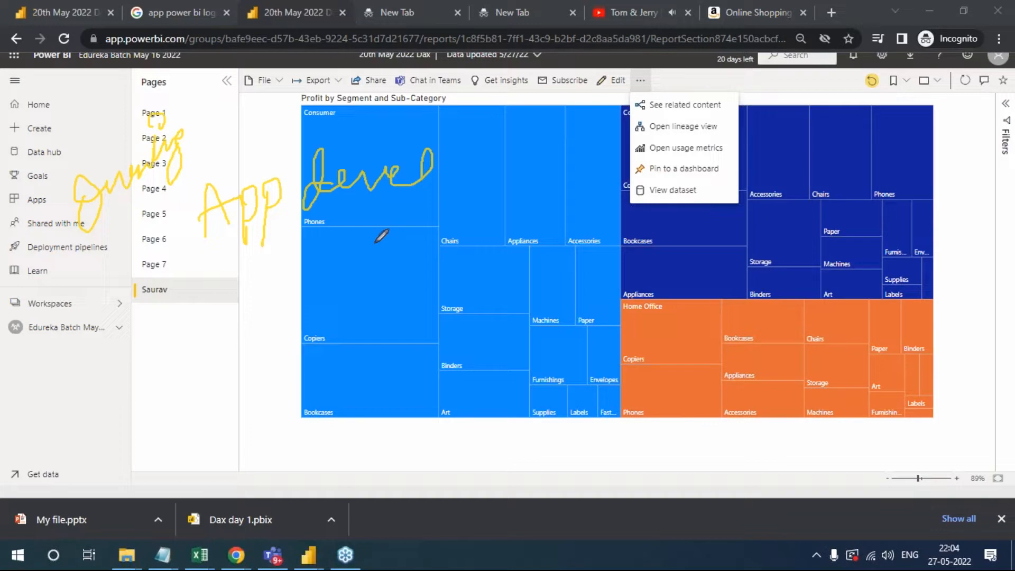
pyautogui.moveTo(437, 108); pyautogui.dragTo(426, 408)
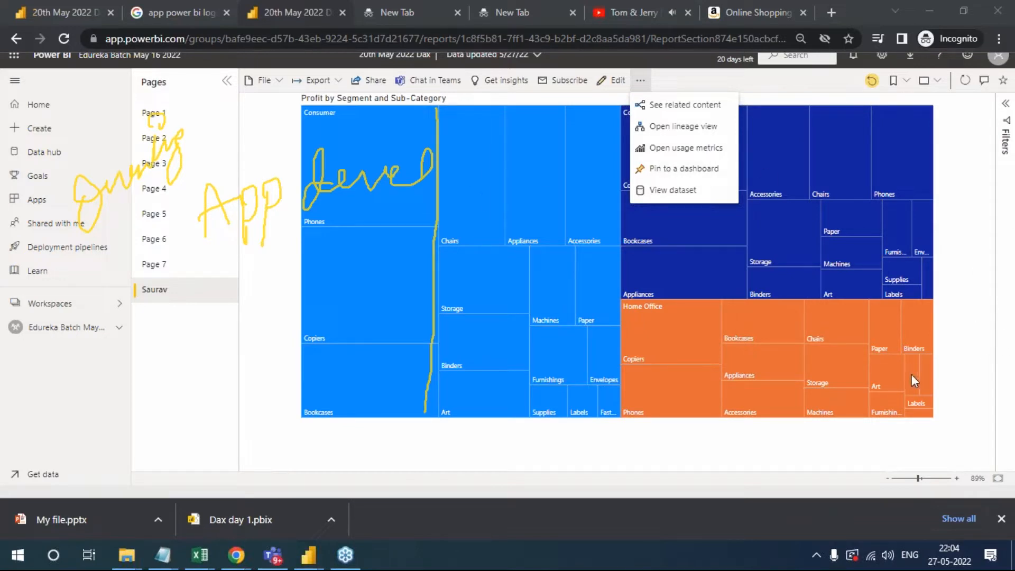
pyautogui.moveTo(74, 25)
pyautogui.mouseDown()
pyautogui.moveTo(616, 20)
pyautogui.moveTo(90, 103)
pyautogui.moveTo(60, 34)
pyautogui.mouseUp()
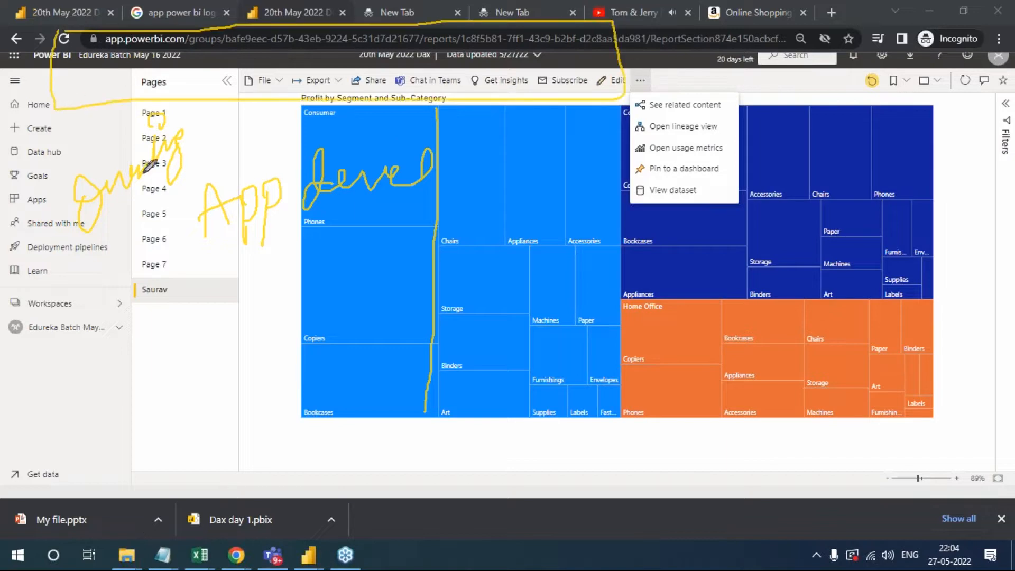
# - Handwrite "Internal pur" below the app-level note, outline it, and clear all annotations
pyautogui.moveTo(202, 299)
pyautogui.mouseDown()
pyautogui.moveTo(200, 324)
pyautogui.moveTo(209, 295)
pyautogui.moveTo(278, 290)
pyautogui.moveTo(290, 274)
pyautogui.moveTo(378, 258)
pyautogui.moveTo(407, 220)
pyautogui.moveTo(408, 276)
pyautogui.mouseUp()
pyautogui.click(176, 330)
pyautogui.moveTo(265, 324)
pyautogui.mouseDown()
pyautogui.moveTo(261, 312)
pyautogui.moveTo(290, 333)
pyautogui.moveTo(349, 322)
pyautogui.mouseUp()
pyautogui.moveTo(130, 290)
pyautogui.mouseDown()
pyautogui.moveTo(448, 223)
pyautogui.moveTo(473, 333)
pyautogui.moveTo(109, 338)
pyautogui.moveTo(132, 286)
pyautogui.mouseUp()
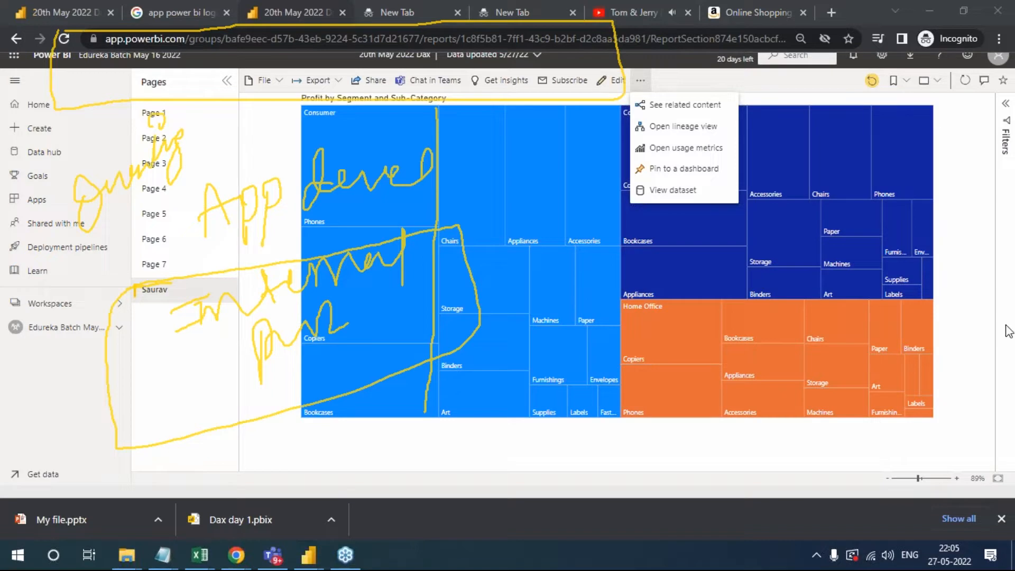
pyautogui.click(915, 428)
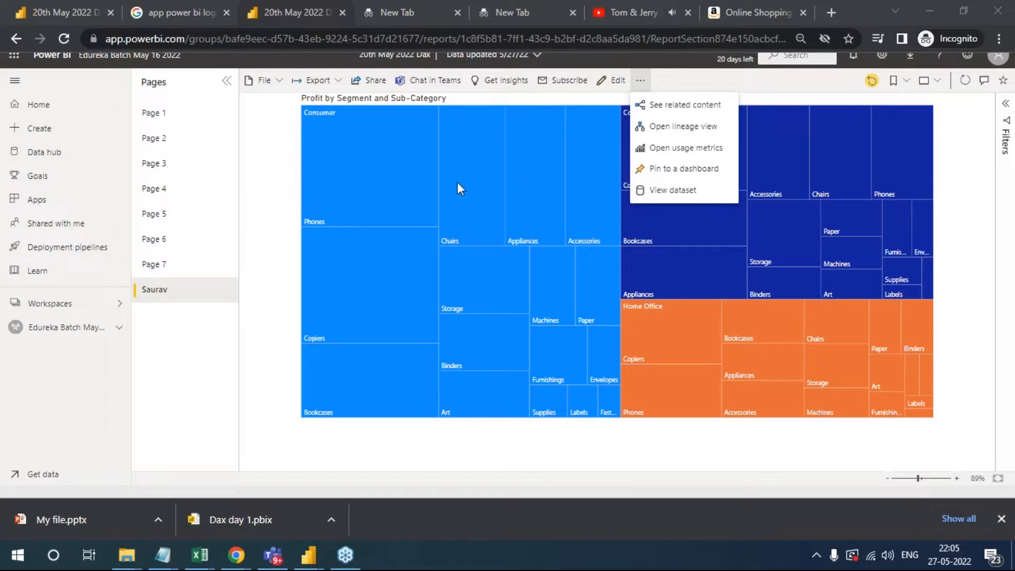
# - Open the report's Publish to web (public) embed code, copy the HTML for a website and close the dialog
pyautogui.click(277, 82)
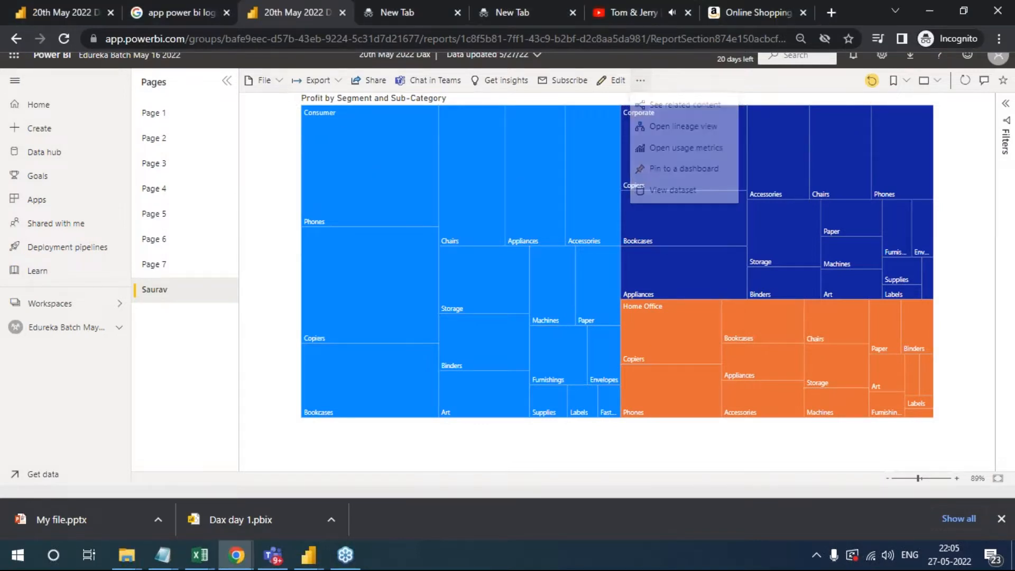
pyautogui.moveTo(286, 192)
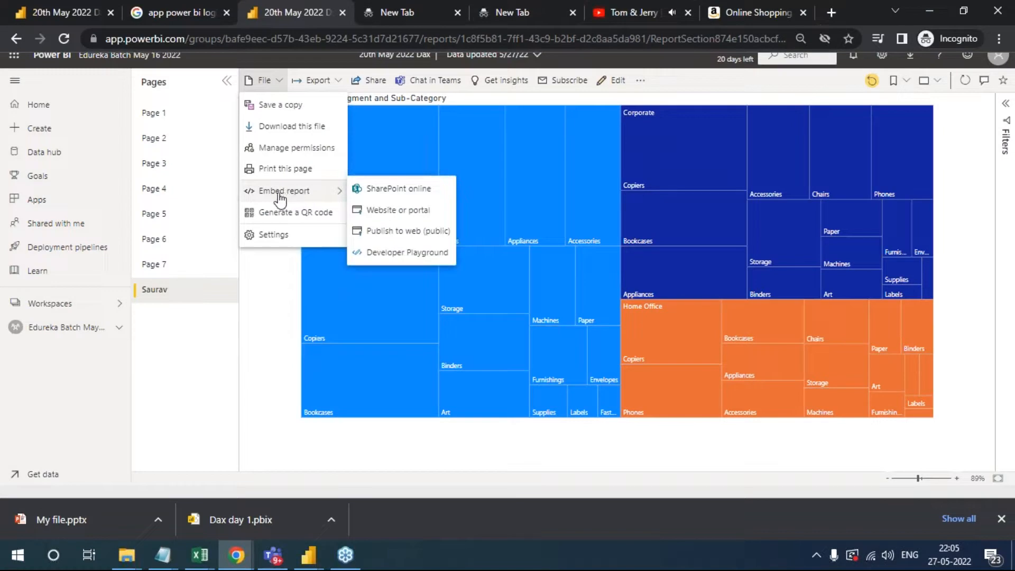
pyautogui.click(415, 231)
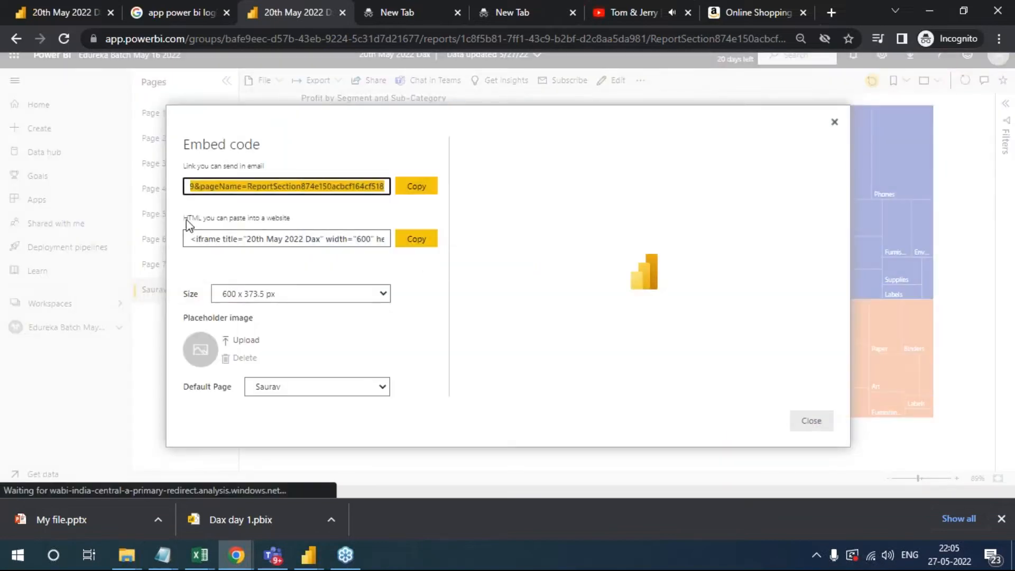
pyautogui.click(199, 219)
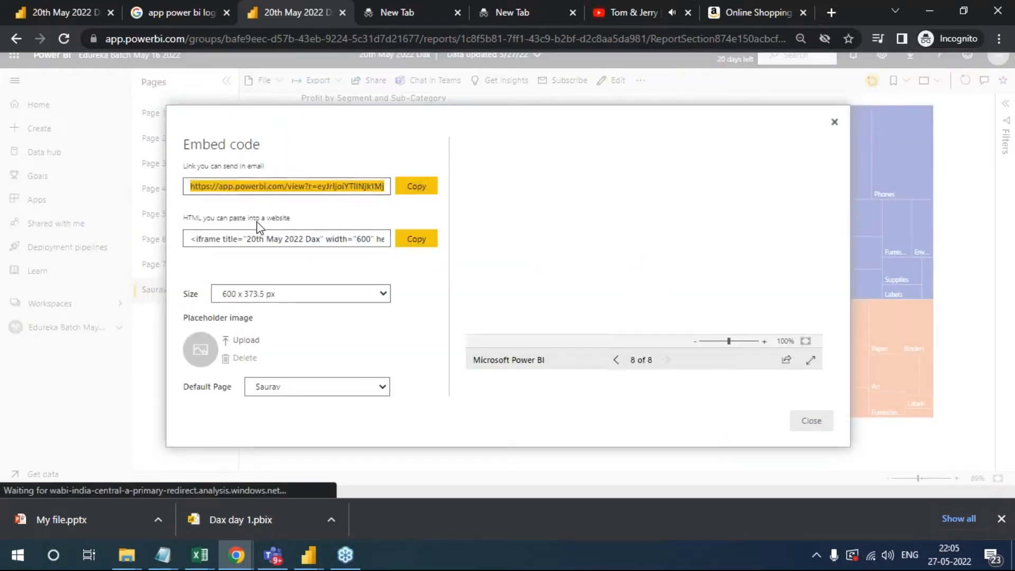
pyautogui.click(271, 225)
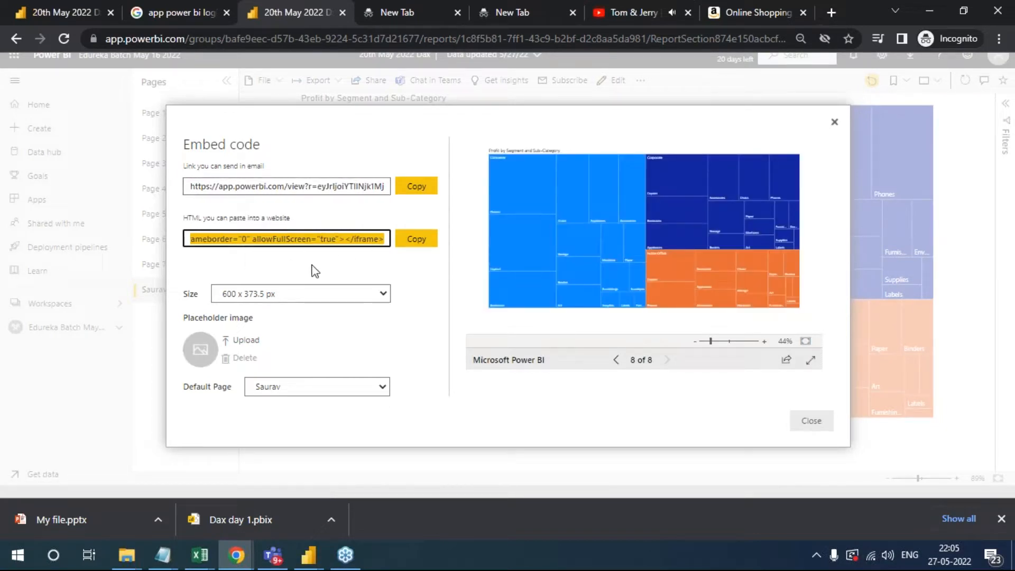
pyautogui.click(420, 244)
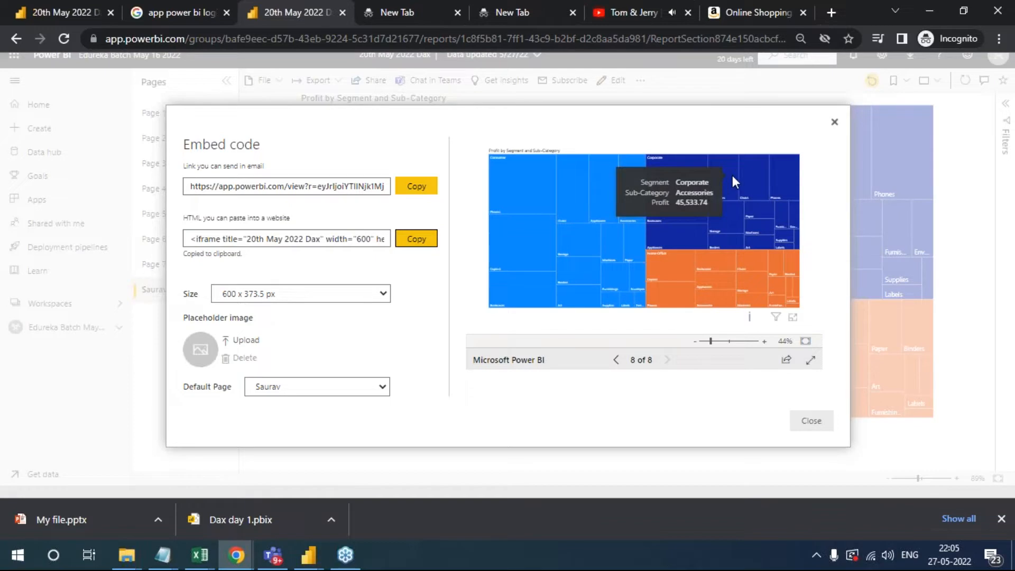
pyautogui.click(835, 122)
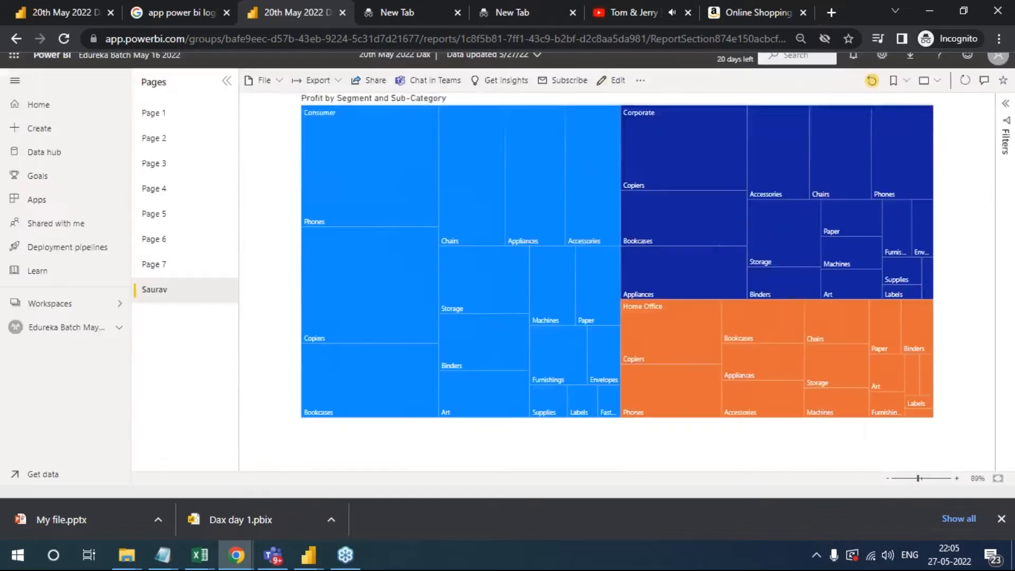
# - Return to the Amazon tab and examine its markup from the carousel up to the opening html, head and body elements
pyautogui.click(748, 13)
pyautogui.scroll(10, 676, 159)
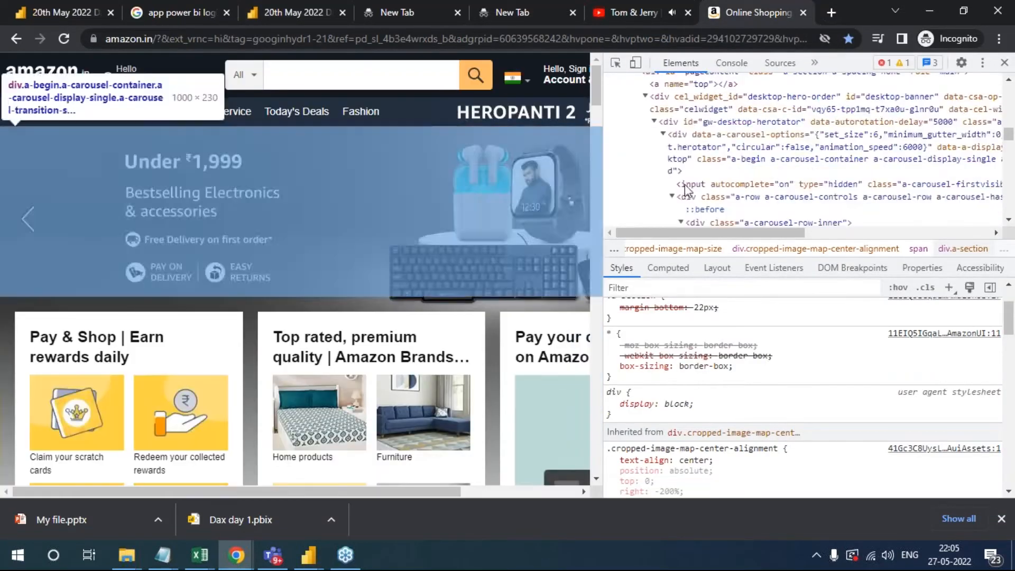
pyautogui.scroll(10, 667, 178)
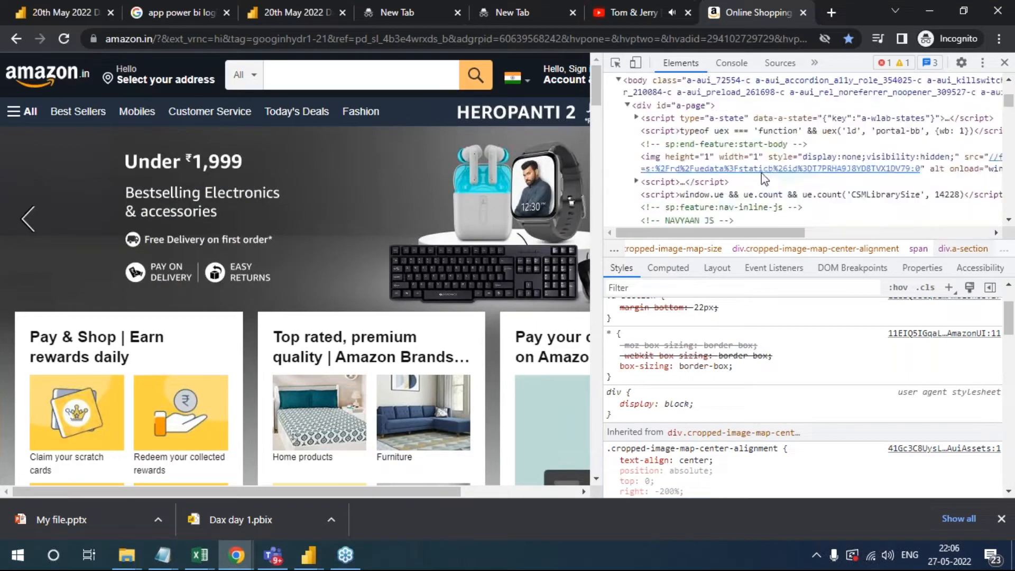
pyautogui.scroll(2, 761, 182)
pyautogui.scroll(-2, 744, 167)
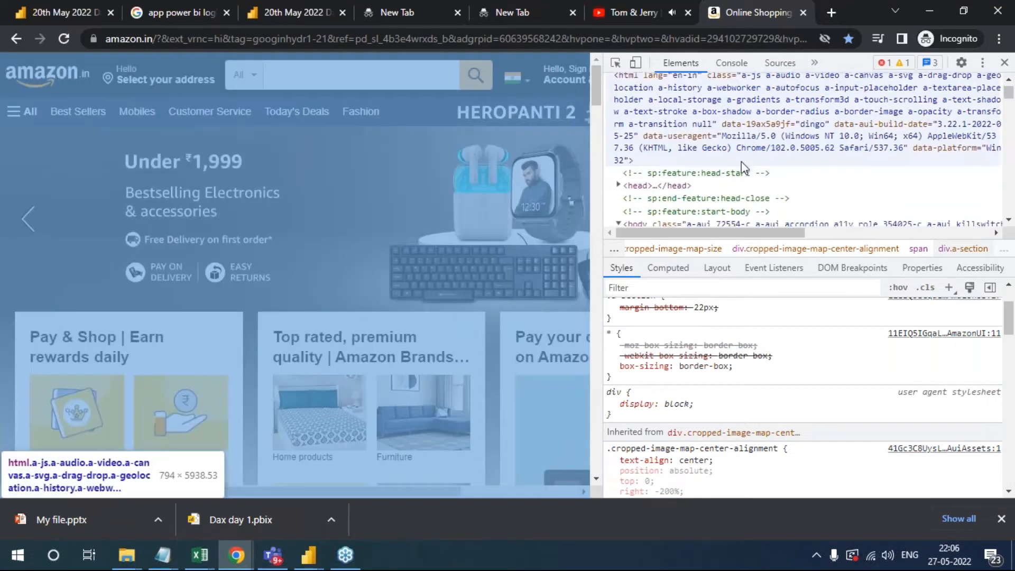
pyautogui.scroll(-1, 287, 194)
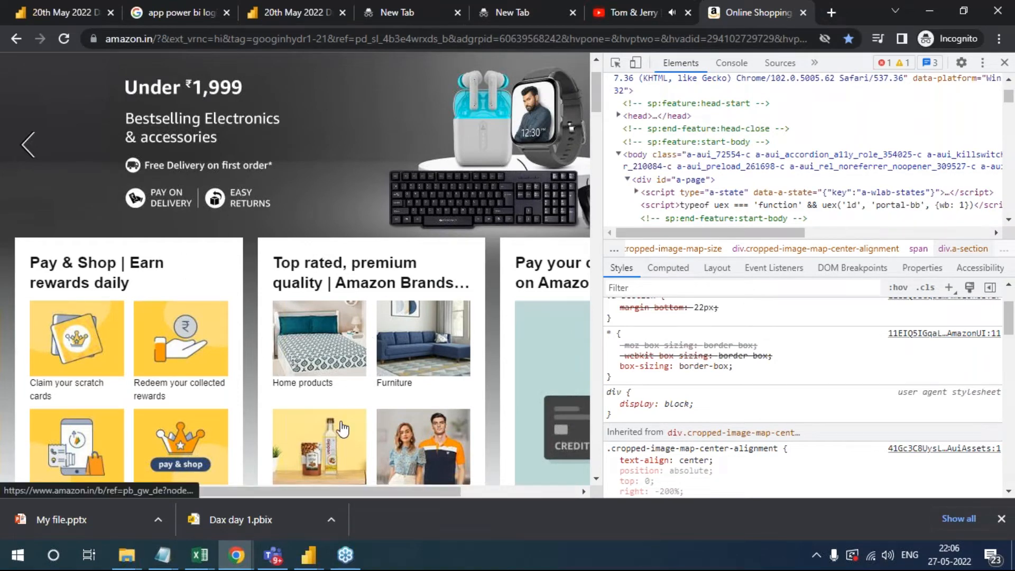
# - Compare the Power BI report with the Amazon page by switching between their tabs, ending on the report
pyautogui.click(163, 9)
pyautogui.click(246, 12)
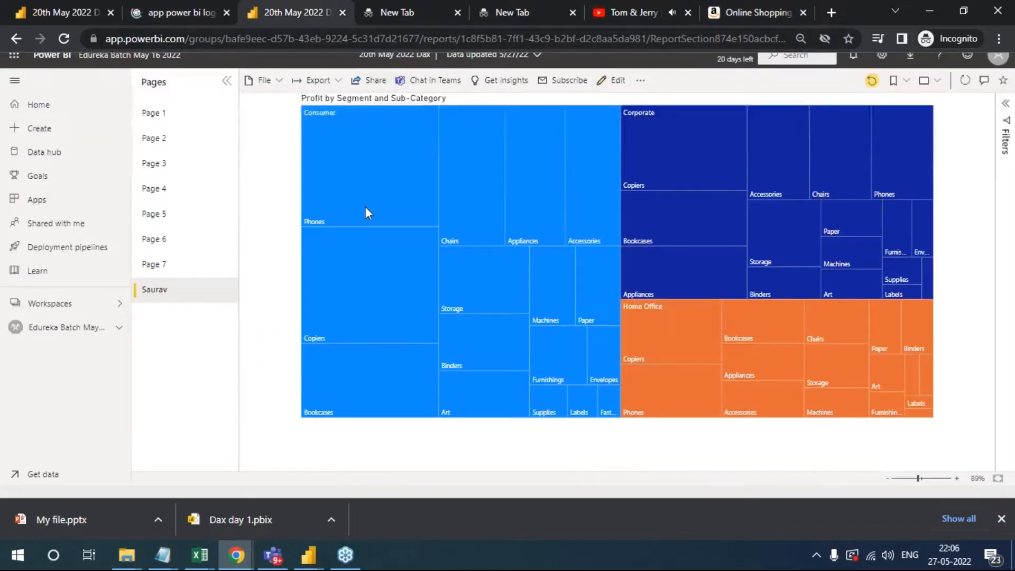
pyautogui.click(761, 2)
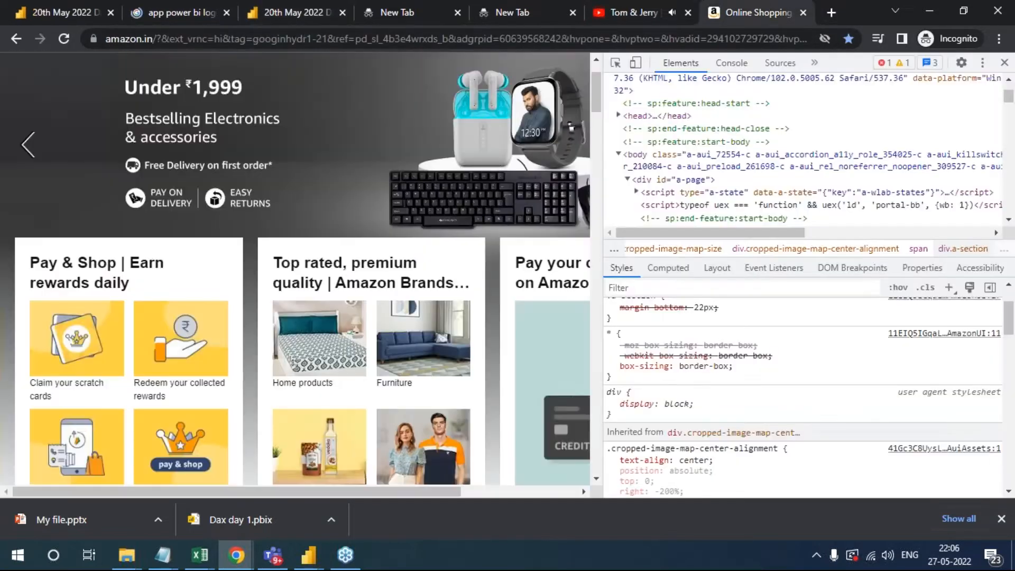
pyautogui.click(267, 16)
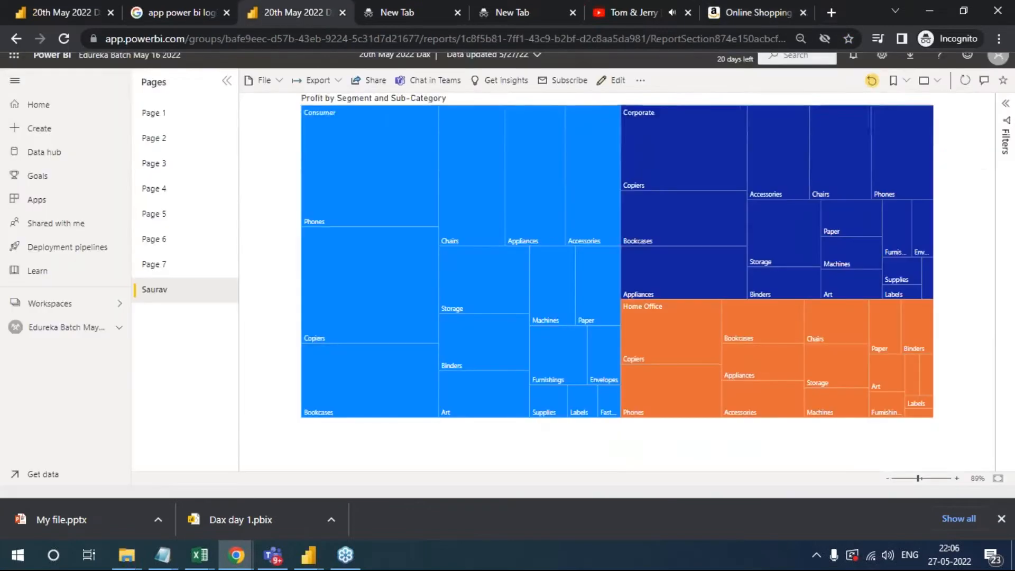
# - Go back to the Amazon page and examine the body markup down to the carousel row elements
pyautogui.click(751, 6)
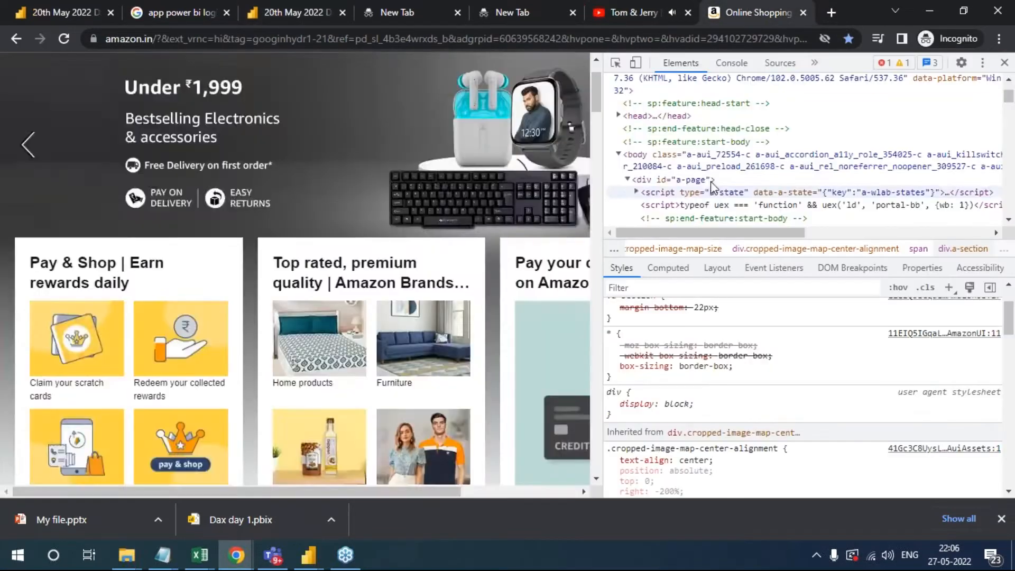
pyautogui.scroll(-1, 735, 191)
pyautogui.scroll(-10, 734, 190)
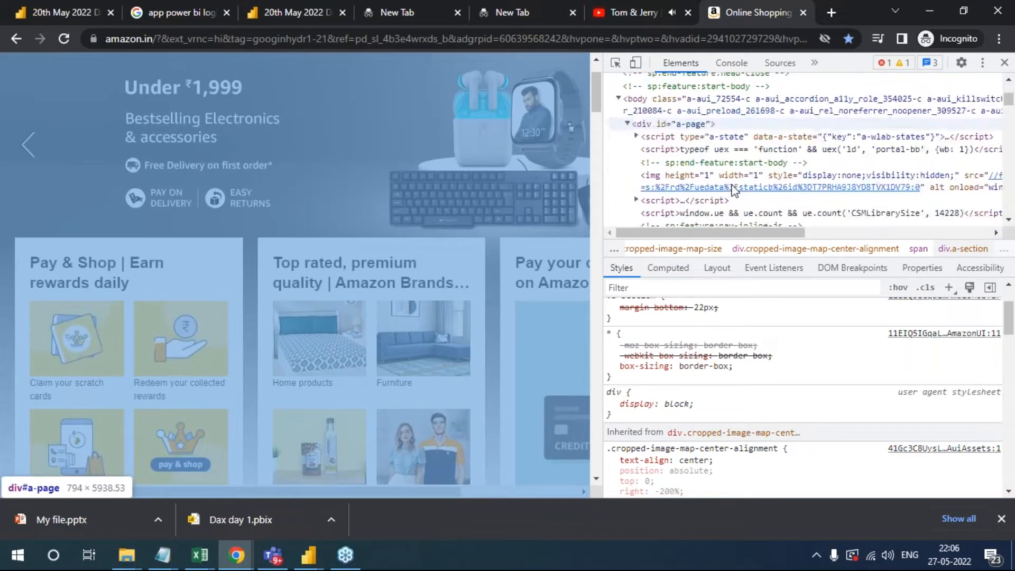
pyautogui.scroll(-6, 734, 188)
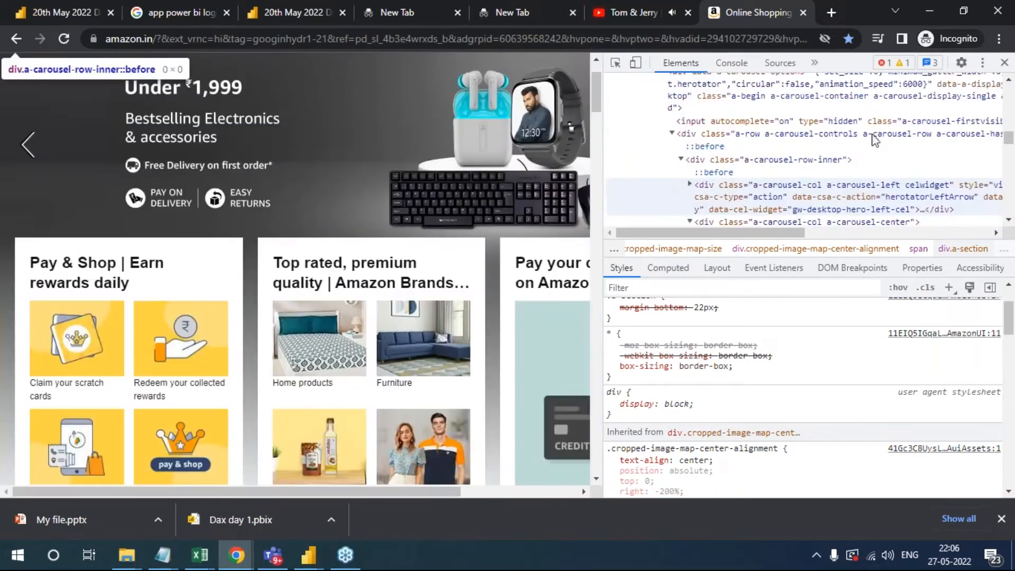
# - Examine the Amazon carousel's list markup and the page's category sections, and open a new browser tab
pyautogui.scroll(-5, 836, 167)
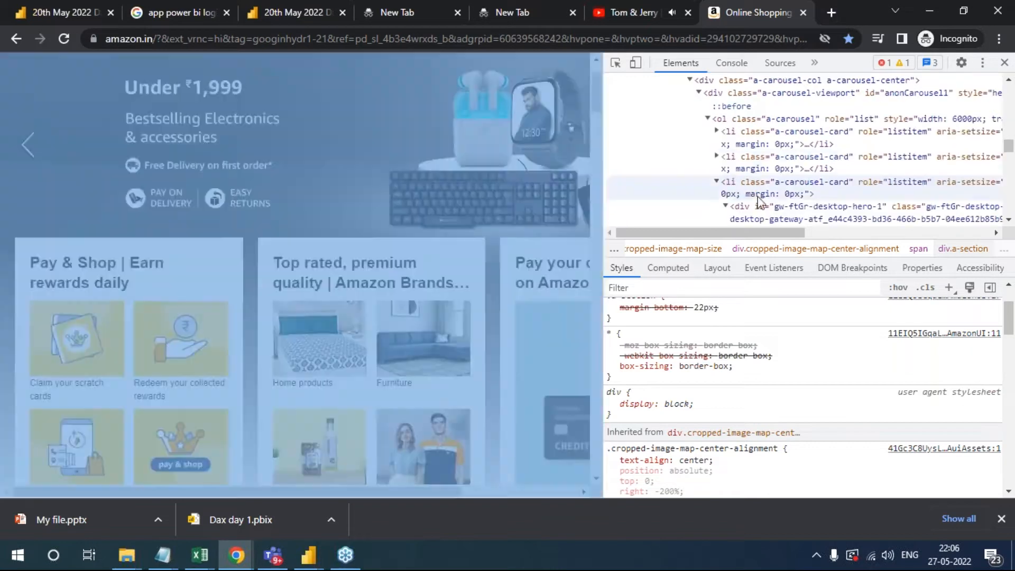
pyautogui.scroll(-5, 174, 344)
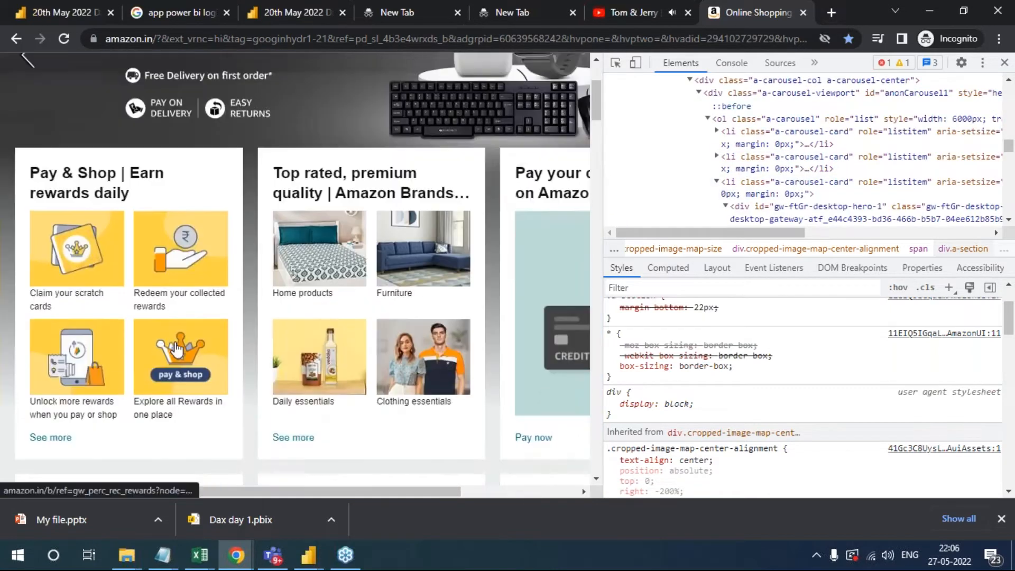
pyautogui.scroll(-4, 271, 351)
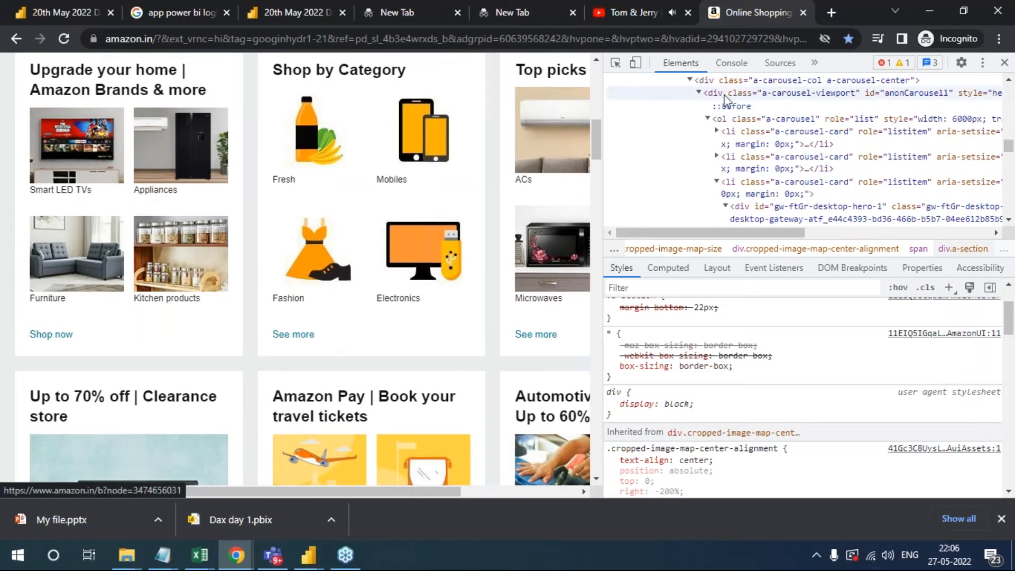
pyautogui.click(833, 11)
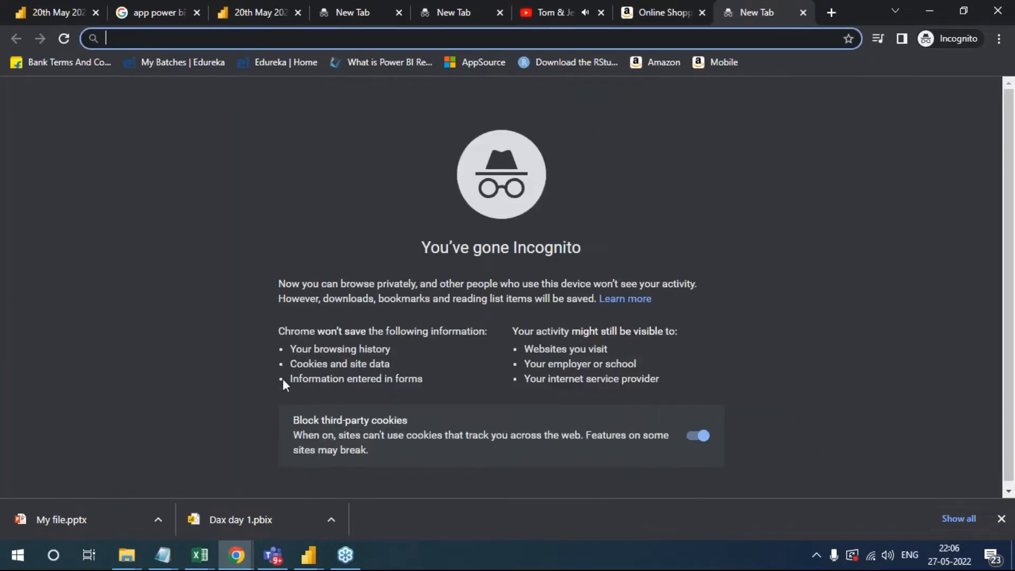
pyautogui.click(1003, 374)
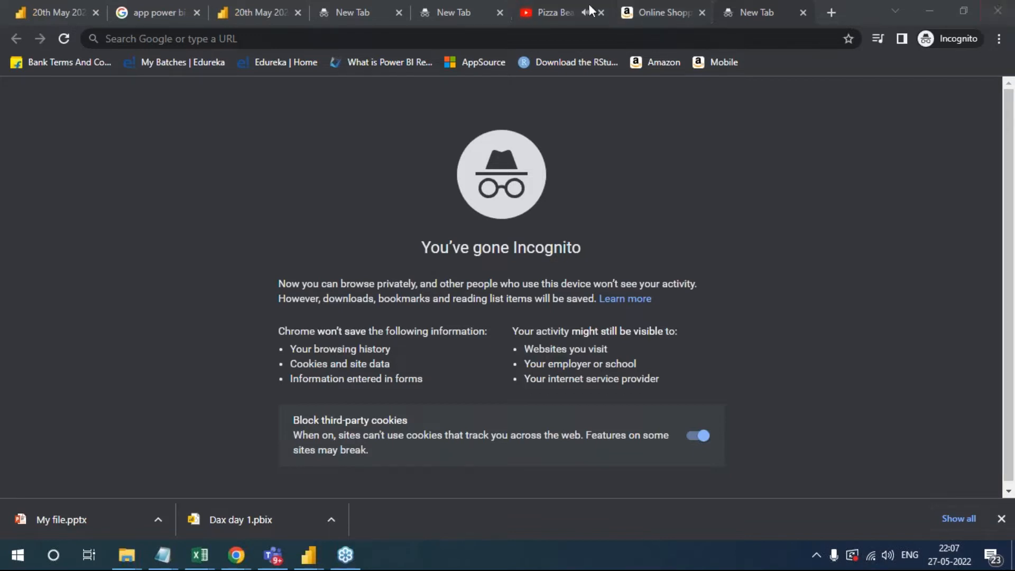
# - Open the Power BI report in the Developer Playground, dismiss the API introduction and view the embedding code from its first line
pyautogui.click(254, 13)
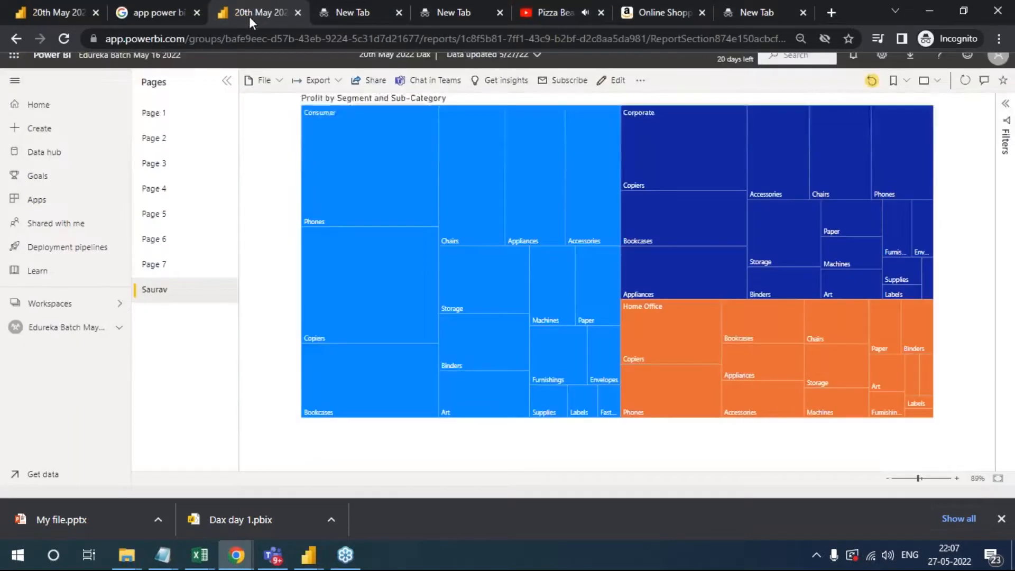
pyautogui.click(270, 84)
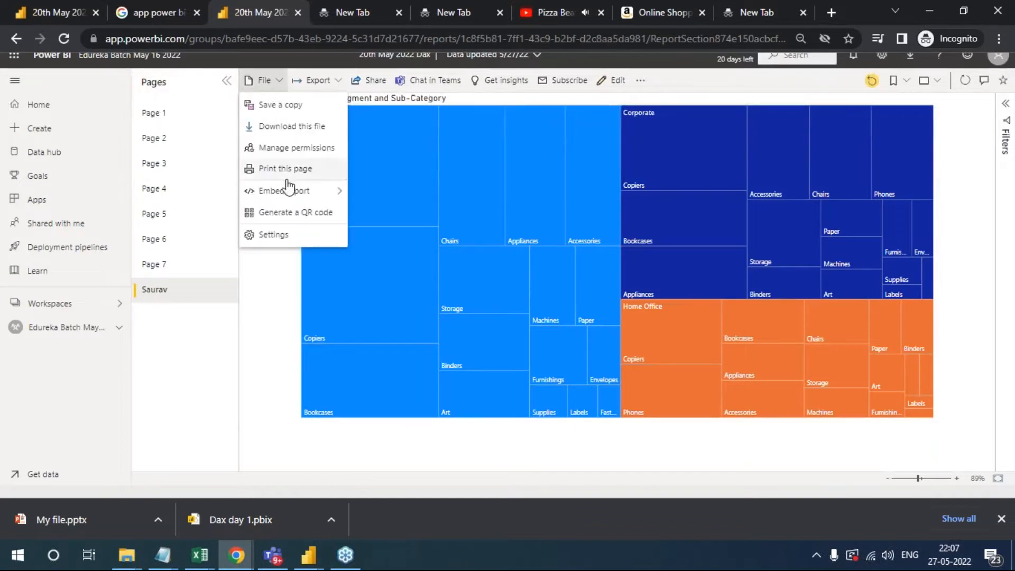
pyautogui.moveTo(299, 192)
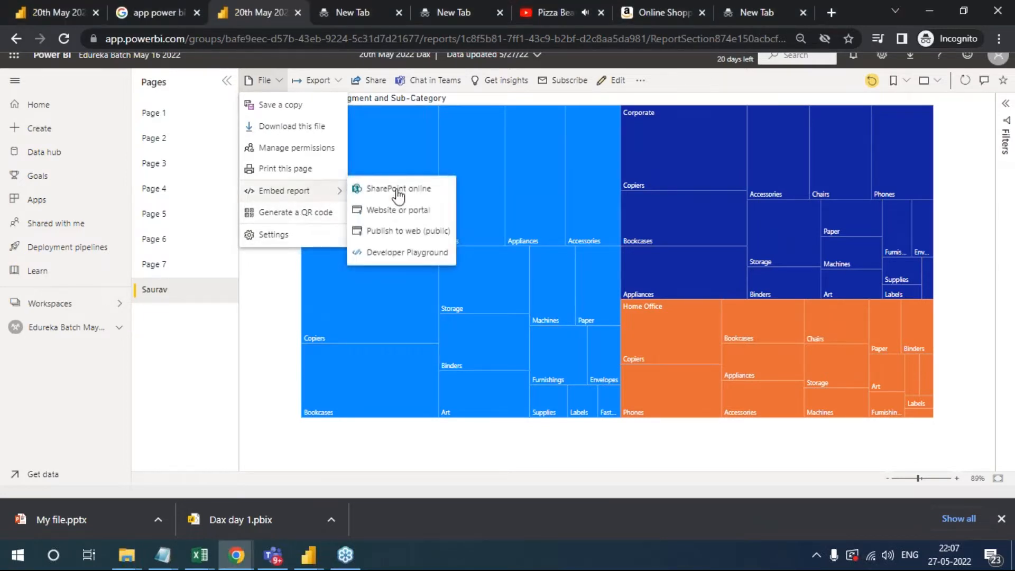
pyautogui.click(416, 254)
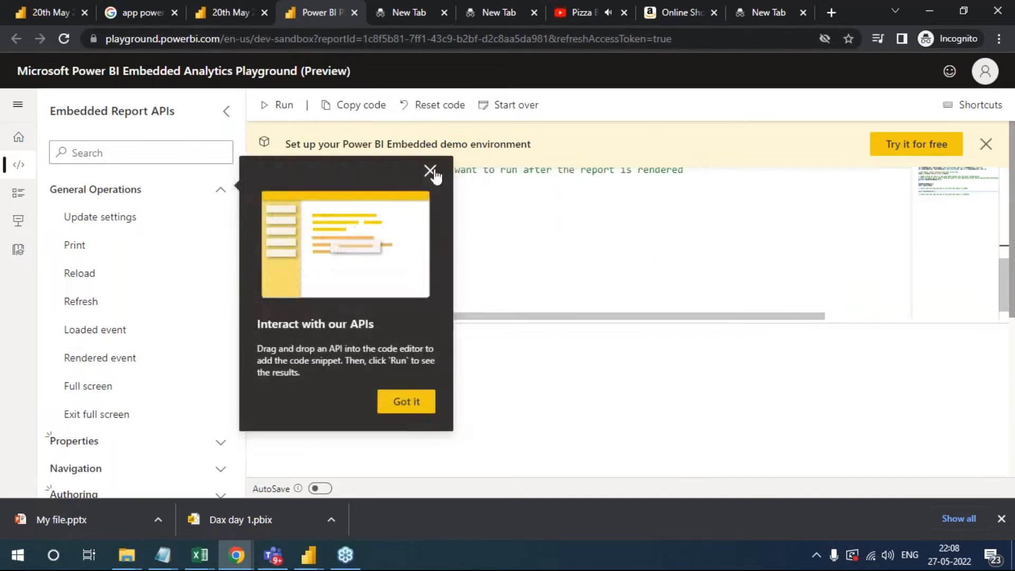
pyautogui.click(432, 170)
pyautogui.scroll(3, 503, 237)
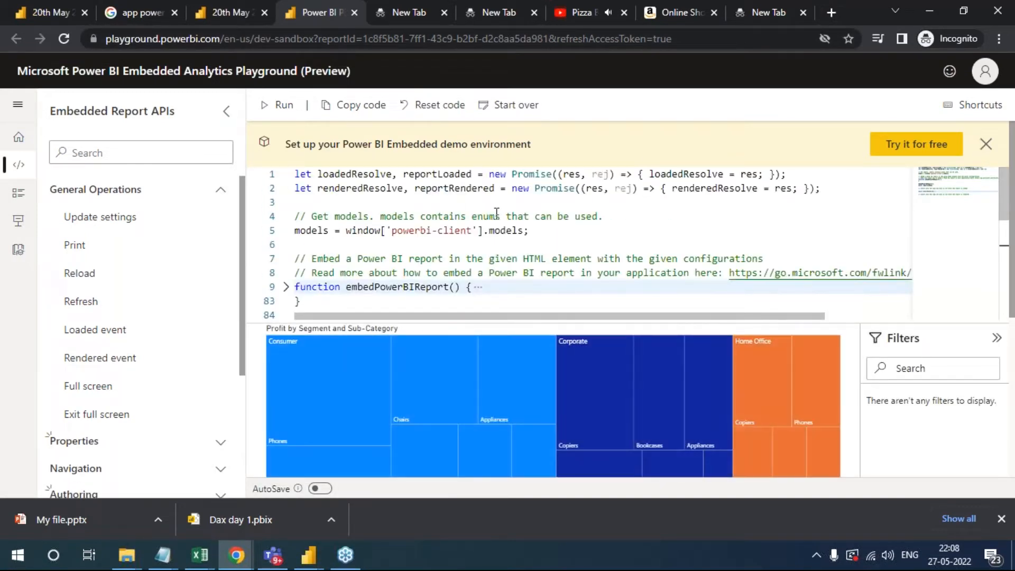
# - Return to the report in Power BI, generate a QR code for it and close the QR code dialog
pyautogui.click(214, 6)
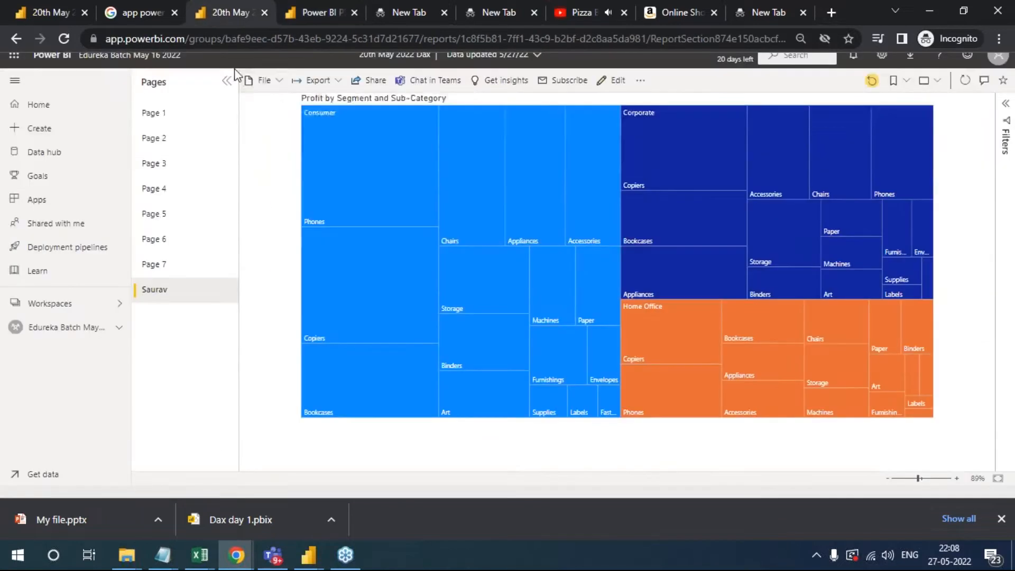
pyautogui.click(265, 80)
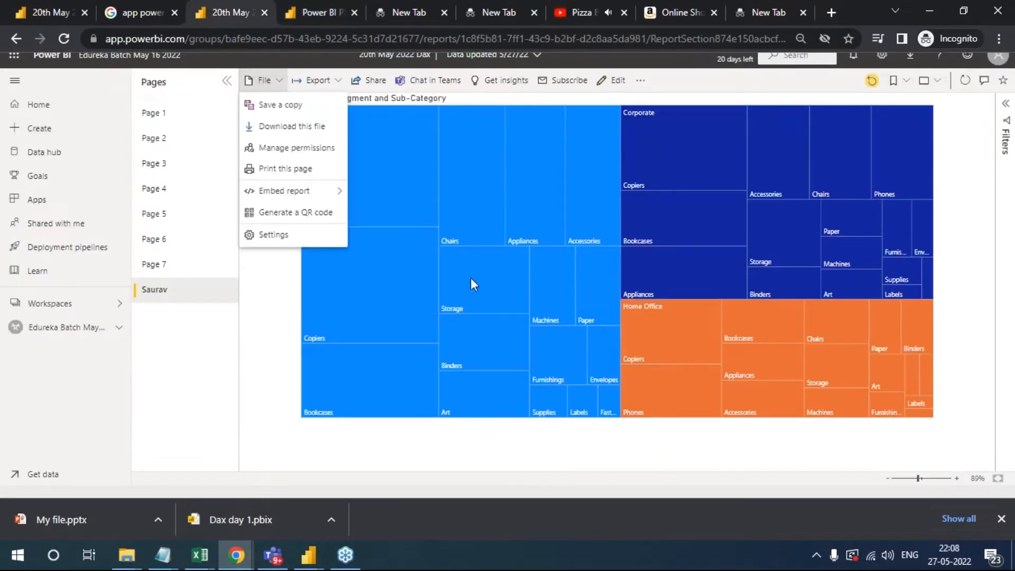
pyautogui.click(339, 204)
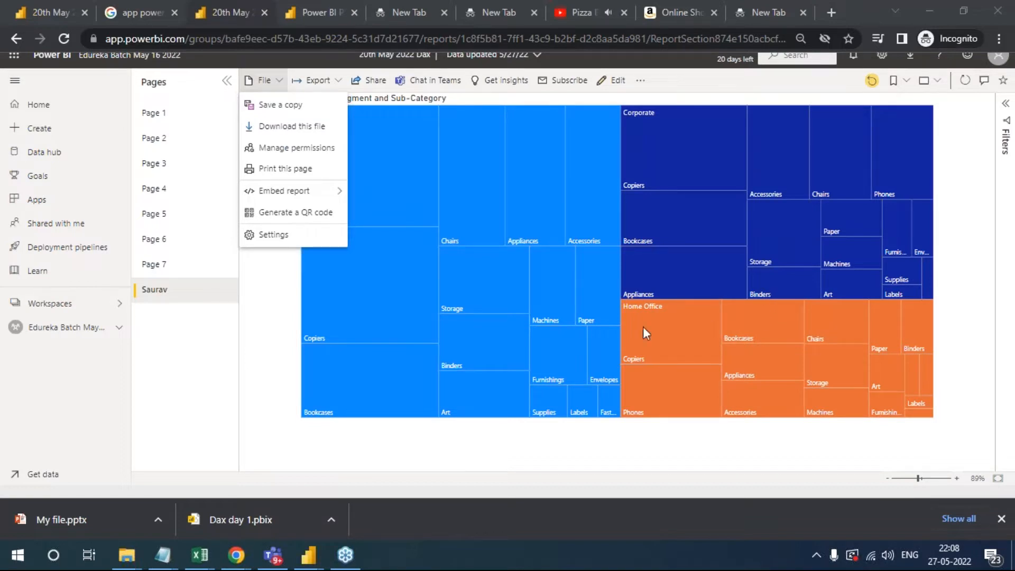
pyautogui.click(279, 81)
pyautogui.click(267, 80)
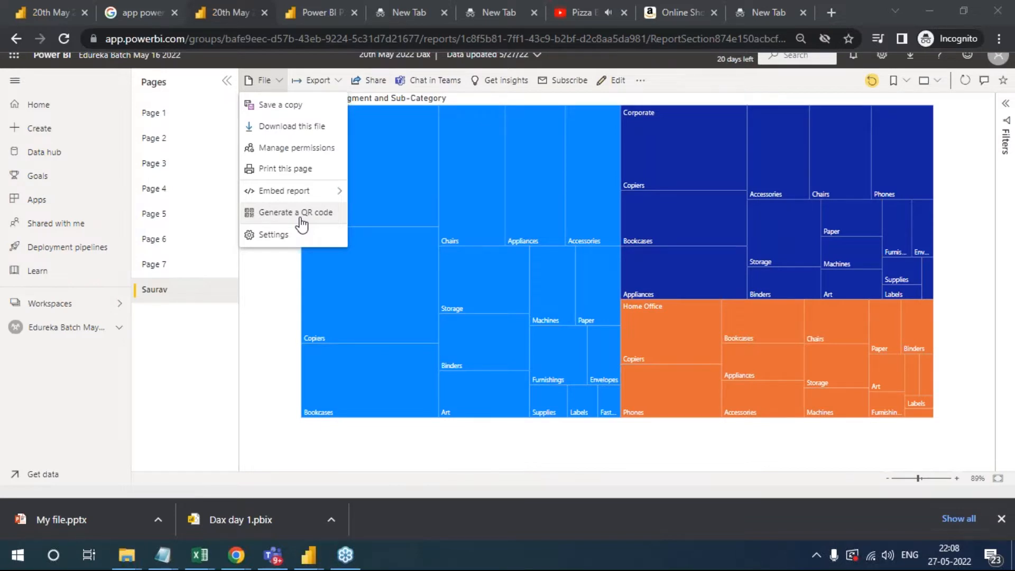
pyautogui.click(300, 218)
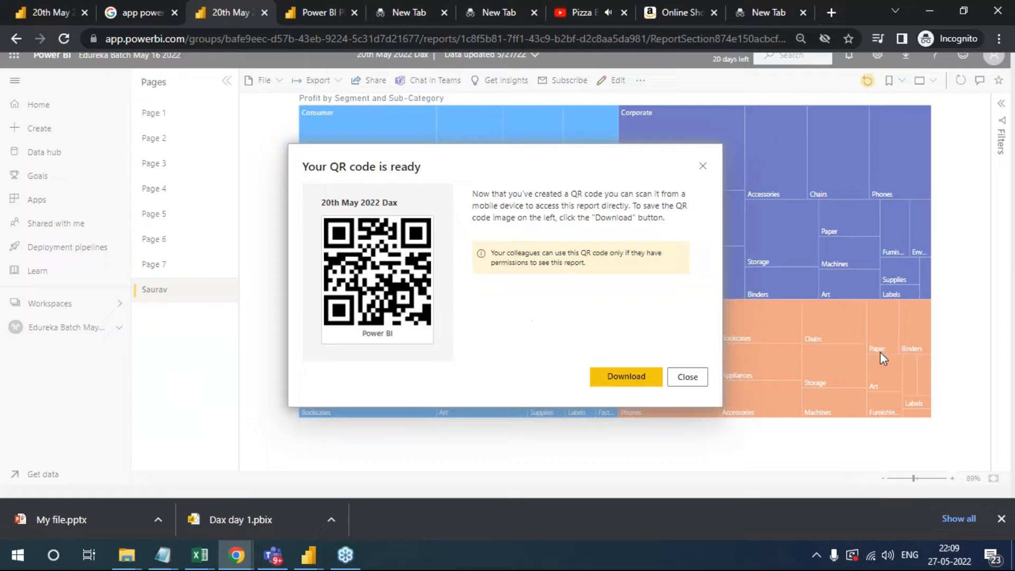
pyautogui.click(1013, 368)
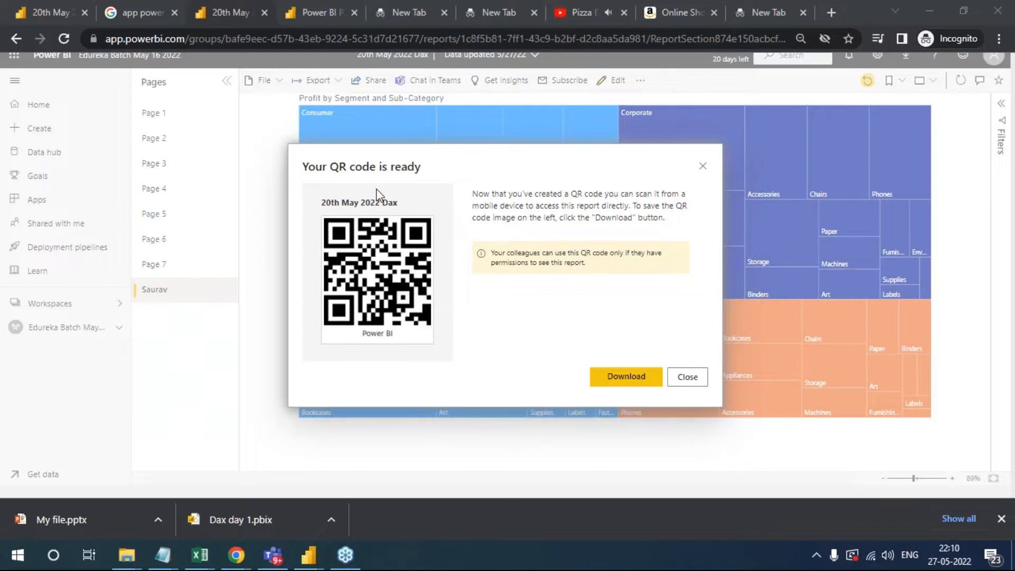
pyautogui.click(697, 378)
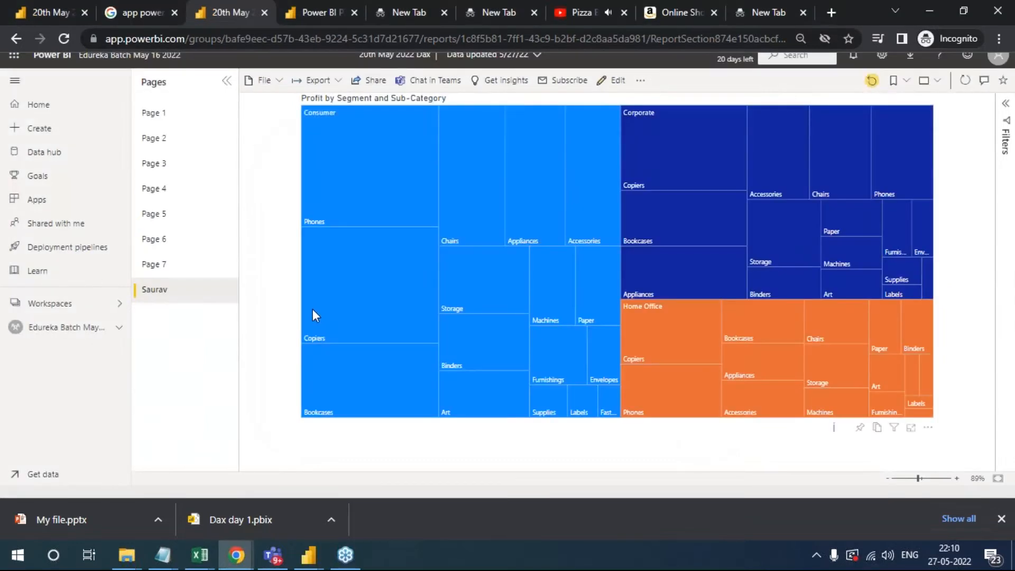
pyautogui.click(1005, 367)
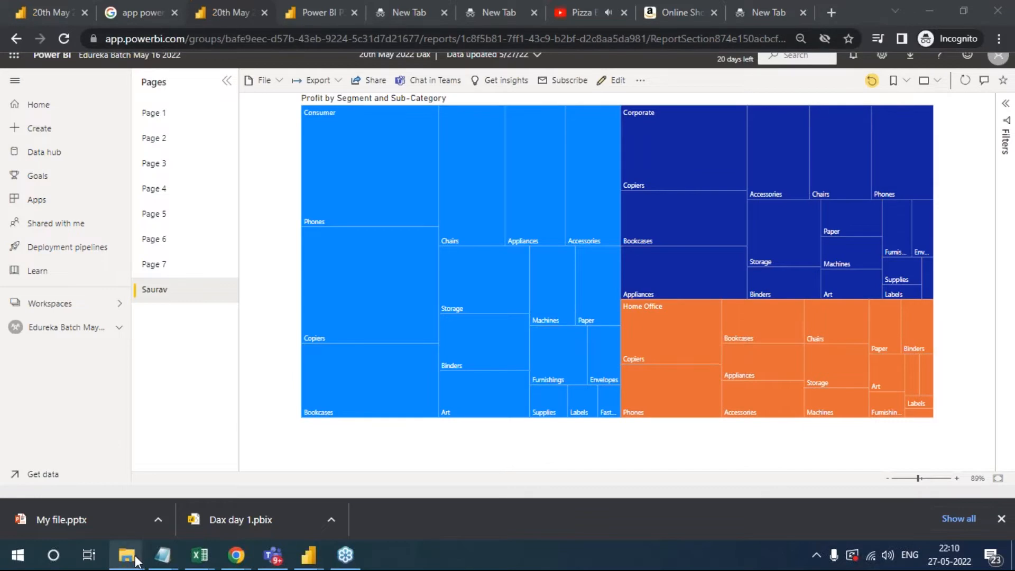
# - Open the SQL Server Installation presentation from the Batch 2 folder in PowerPoint and maximize its window
pyautogui.moveTo(127, 556)
pyautogui.moveTo(188, 500)
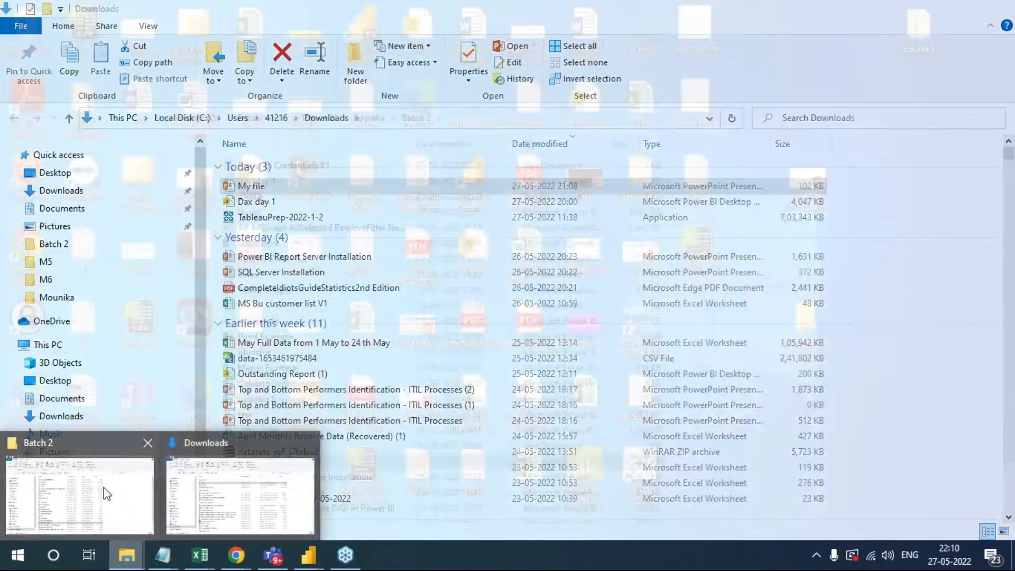
pyautogui.click(102, 494)
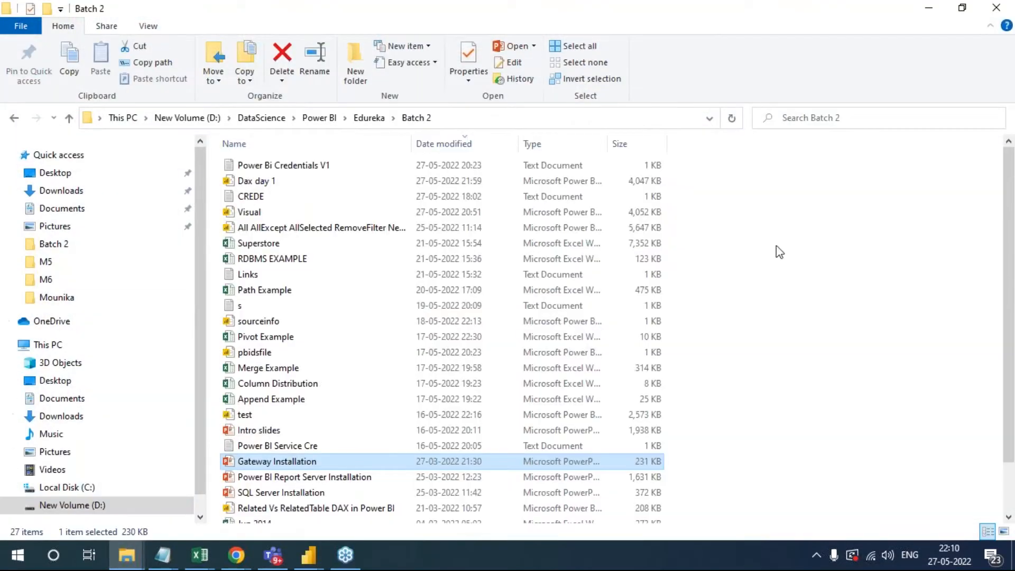
pyautogui.scroll(-1, 306, 431)
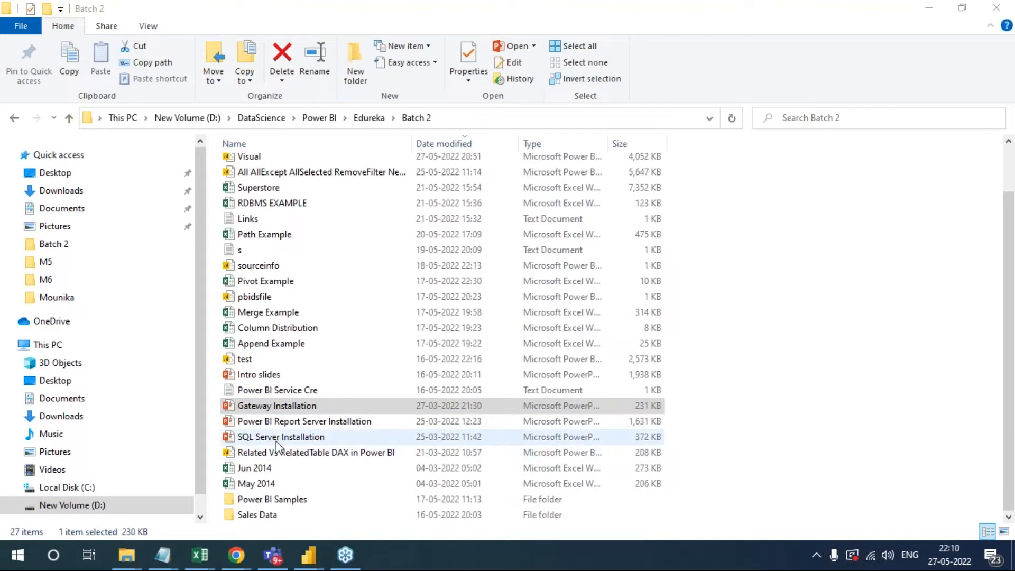
pyautogui.click(275, 441)
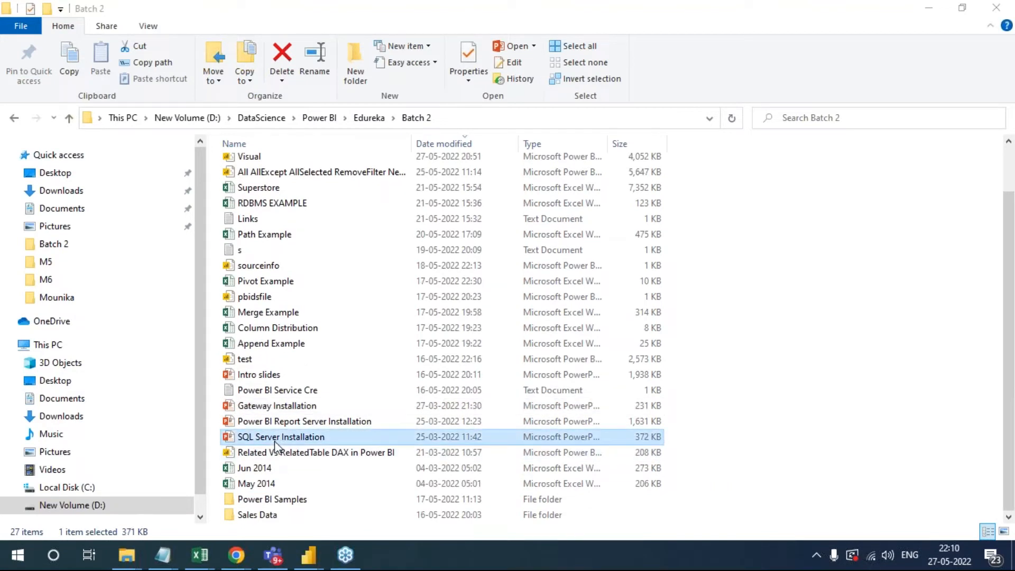
pyautogui.doubleClick(275, 443)
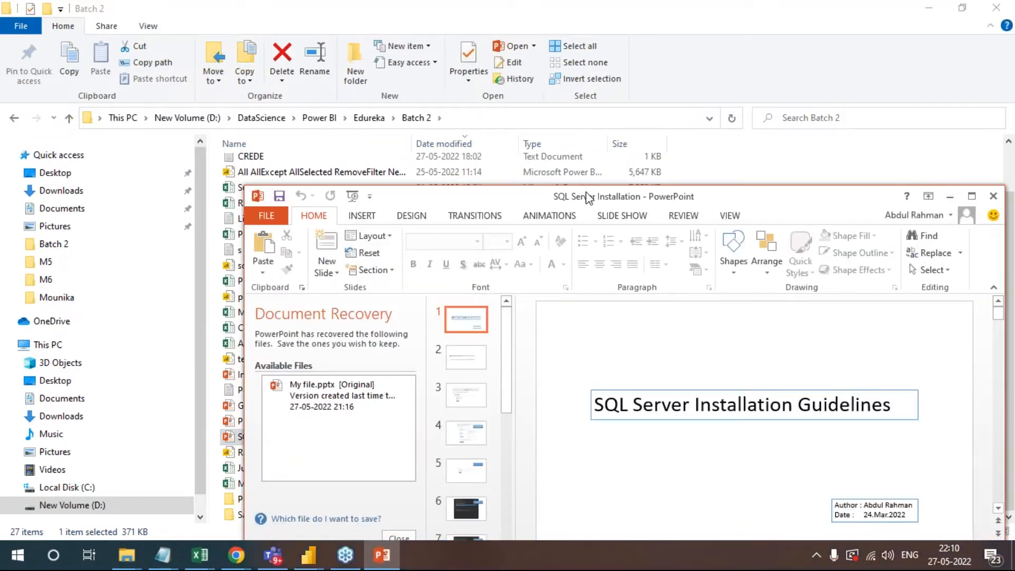
pyautogui.doubleClick(589, 198)
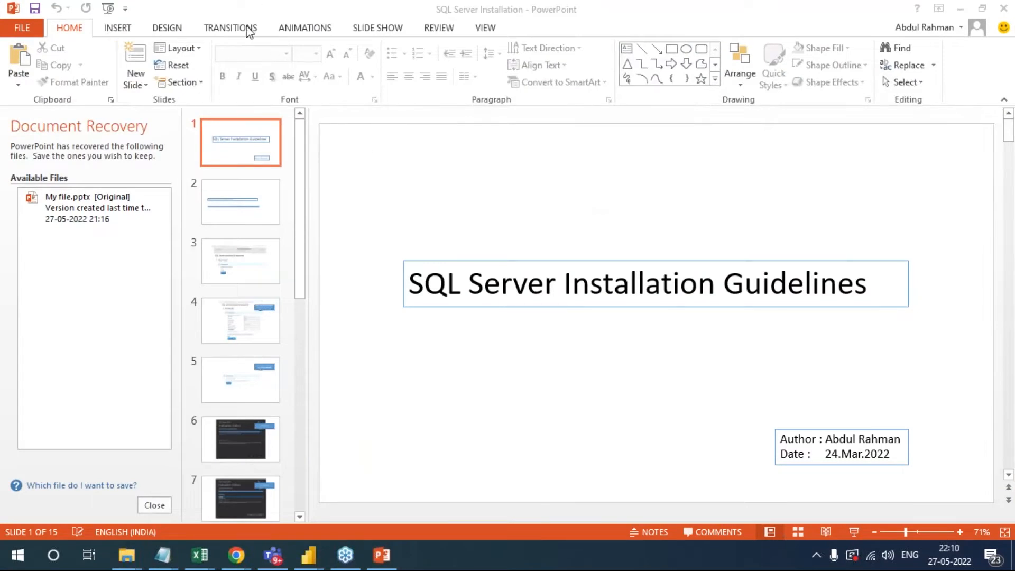
# - Start the SQL Server Installation slide show from the beginning
pyautogui.click(98, 31)
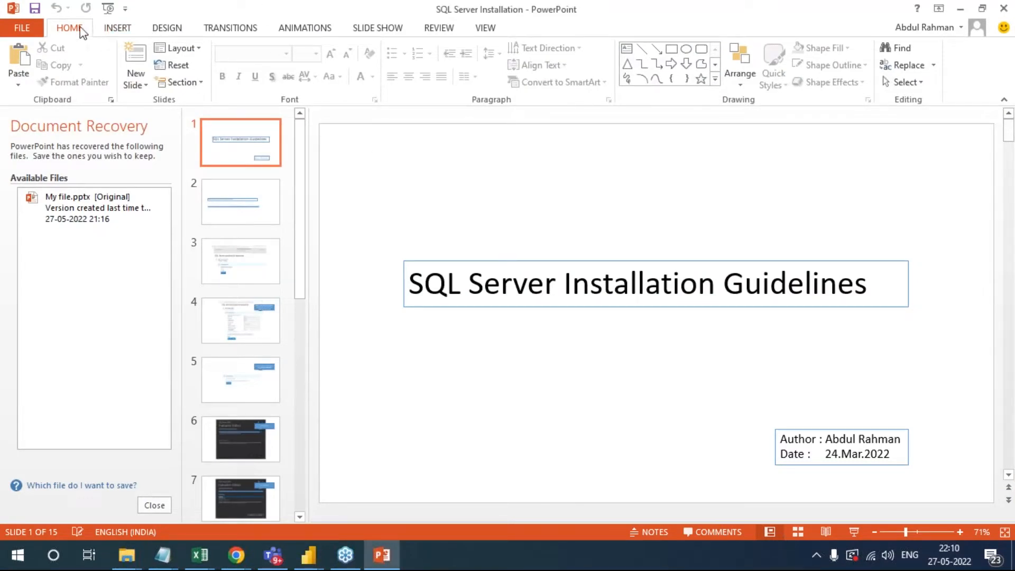
pyautogui.click(377, 31)
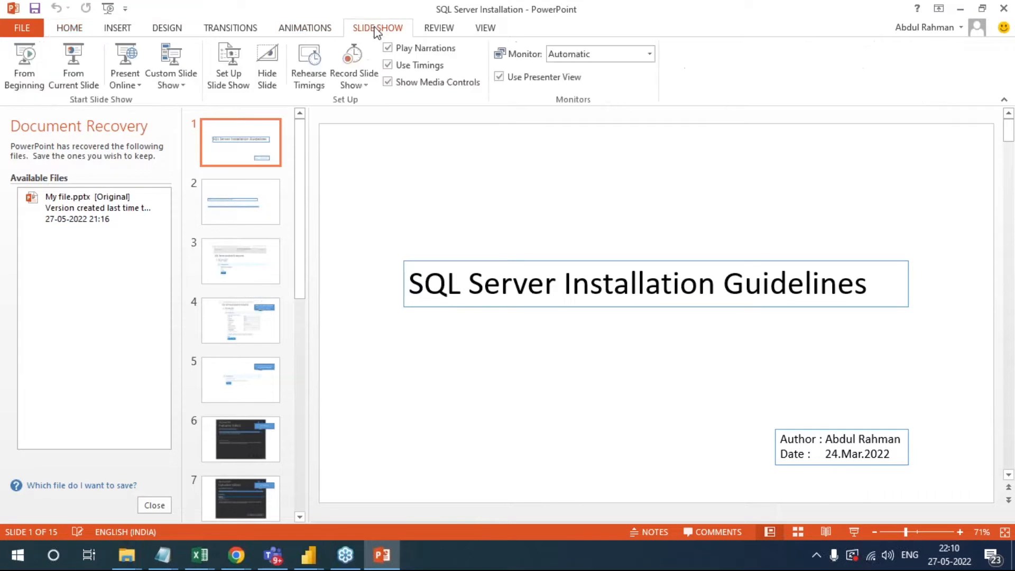
pyautogui.click(27, 92)
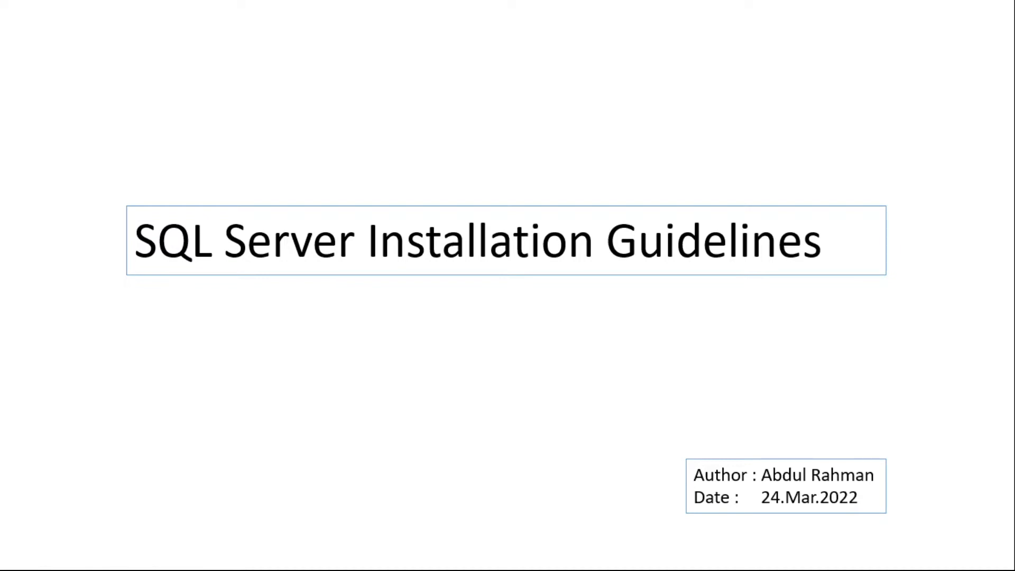
# - Go through the slides from the SQL Server download link and installation up to the Download SQL Server Management Studio (SSMS) page
pyautogui.press('Right')
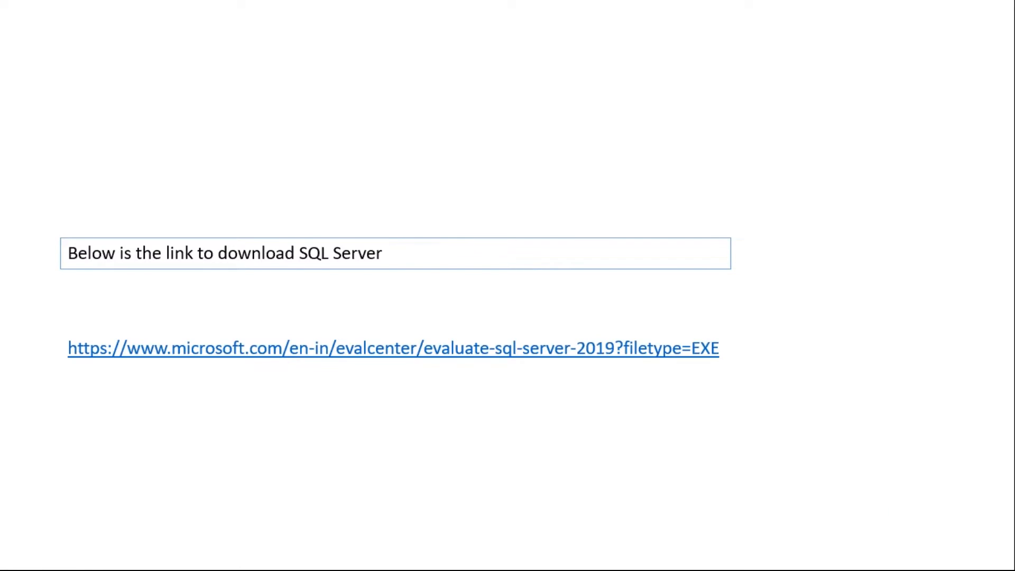
pyautogui.press('Right')
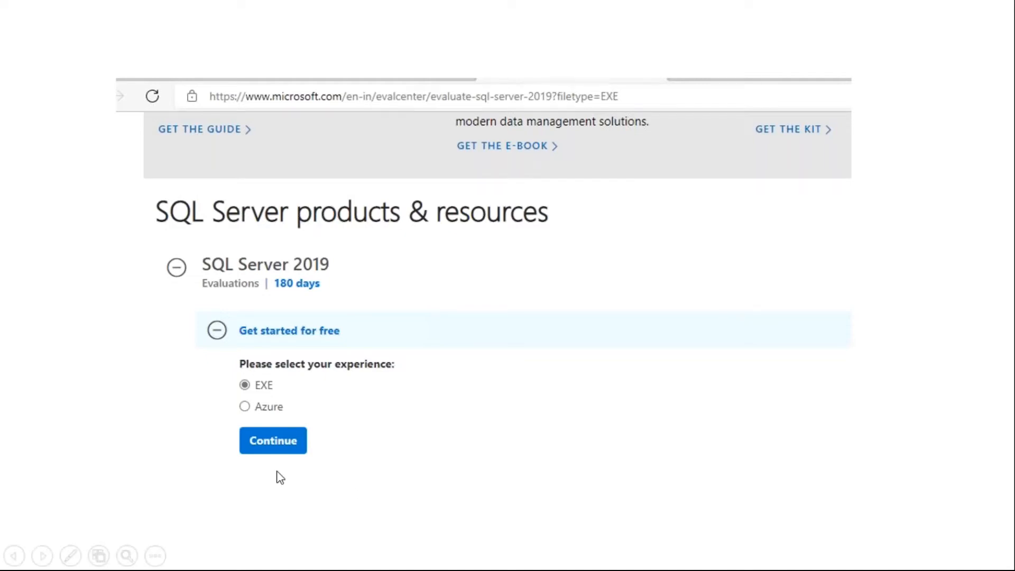
pyautogui.press('Right')
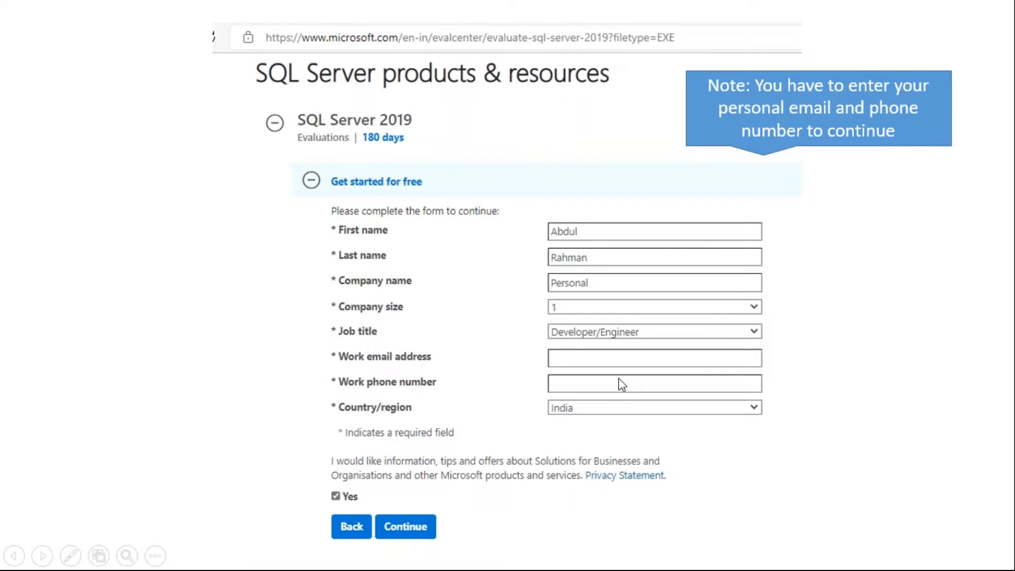
pyautogui.press('Right')
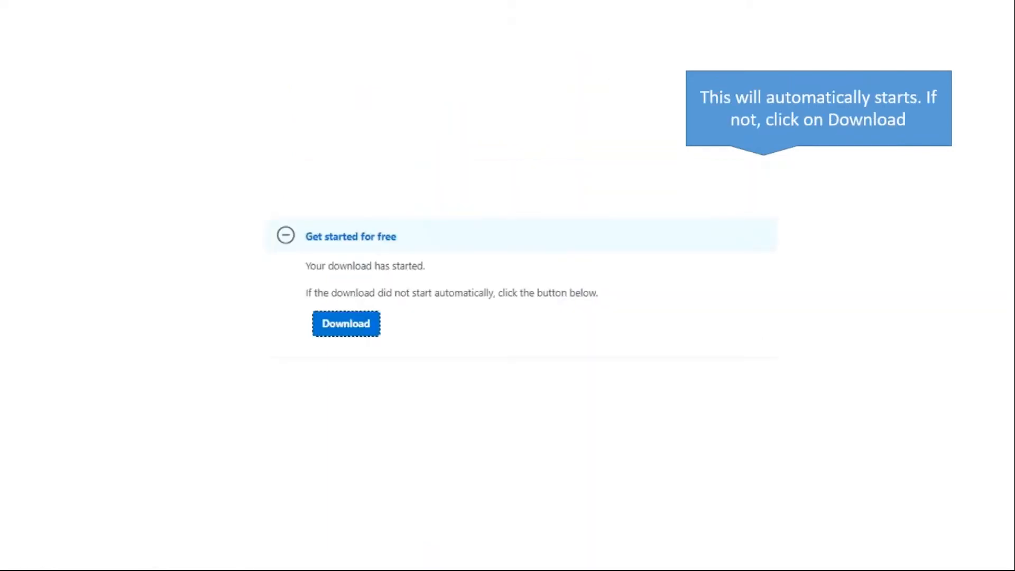
pyautogui.press('Left')
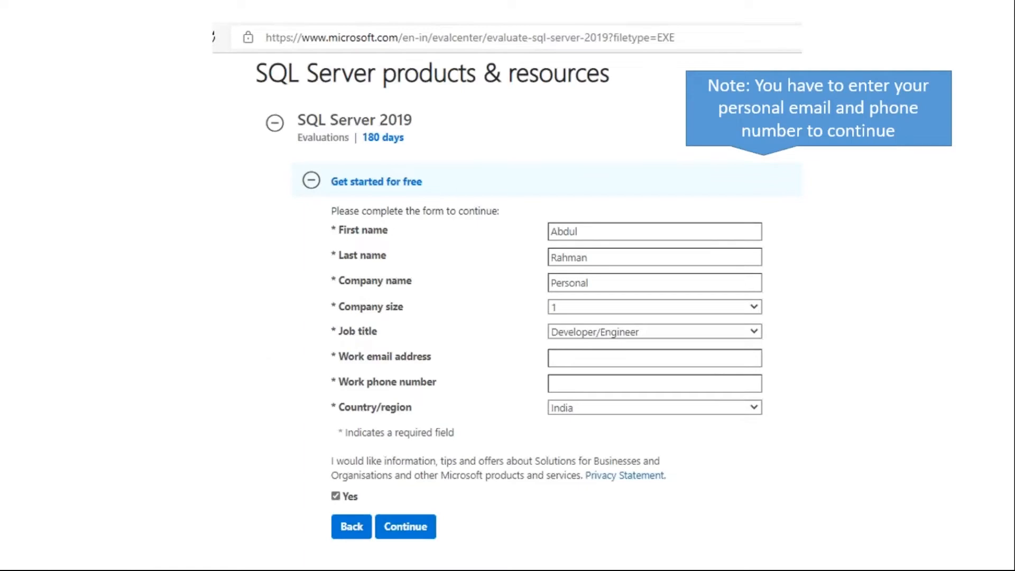
pyautogui.press('Right')
pyautogui.press('Right')
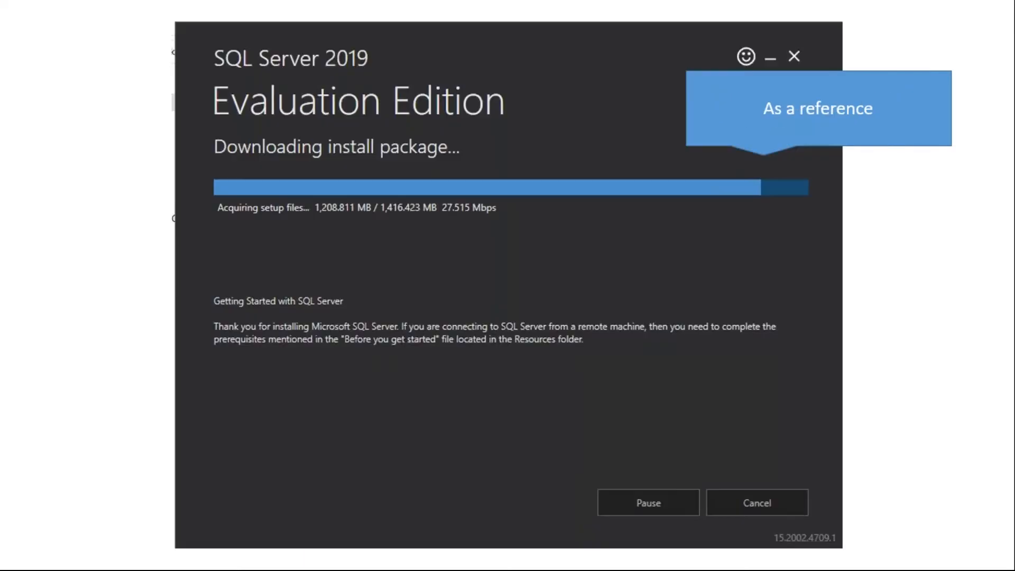
pyautogui.press('Right')
pyautogui.press('Right')
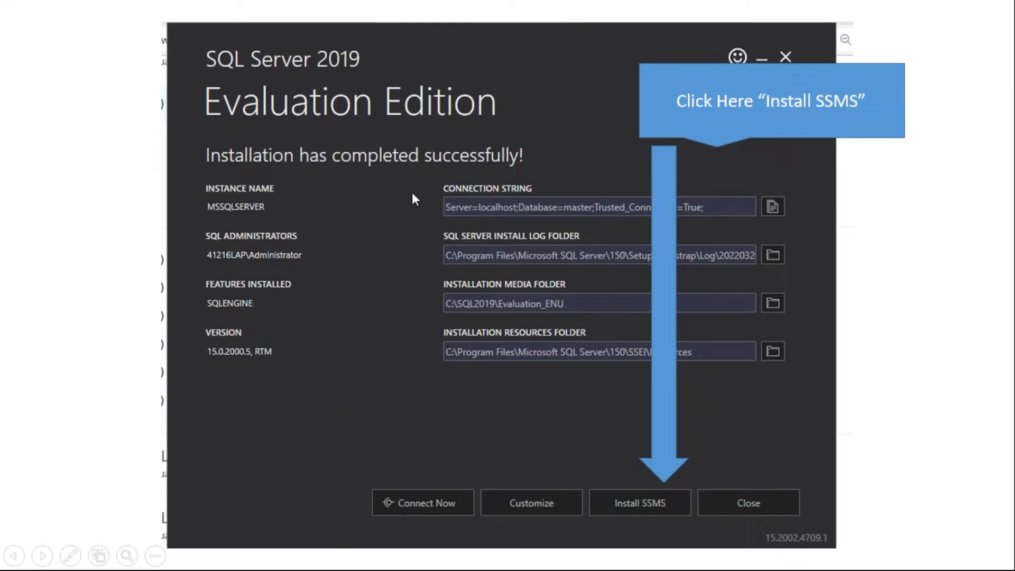
pyautogui.click(653, 509)
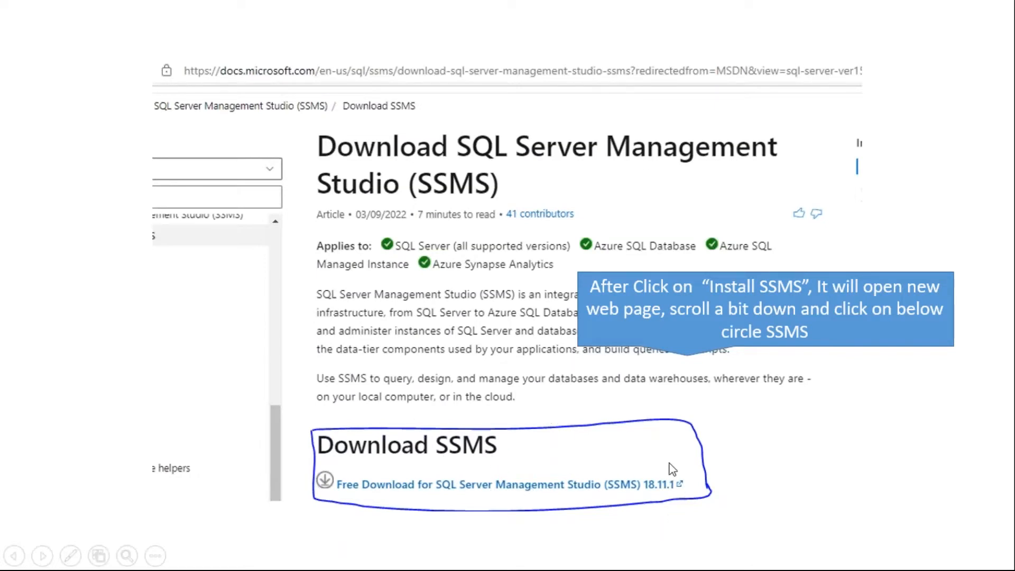
# - Go through the remaining SSMS download and installation slides up to opening SQL Server Management Studio, and leave the slide show
pyautogui.click(554, 456)
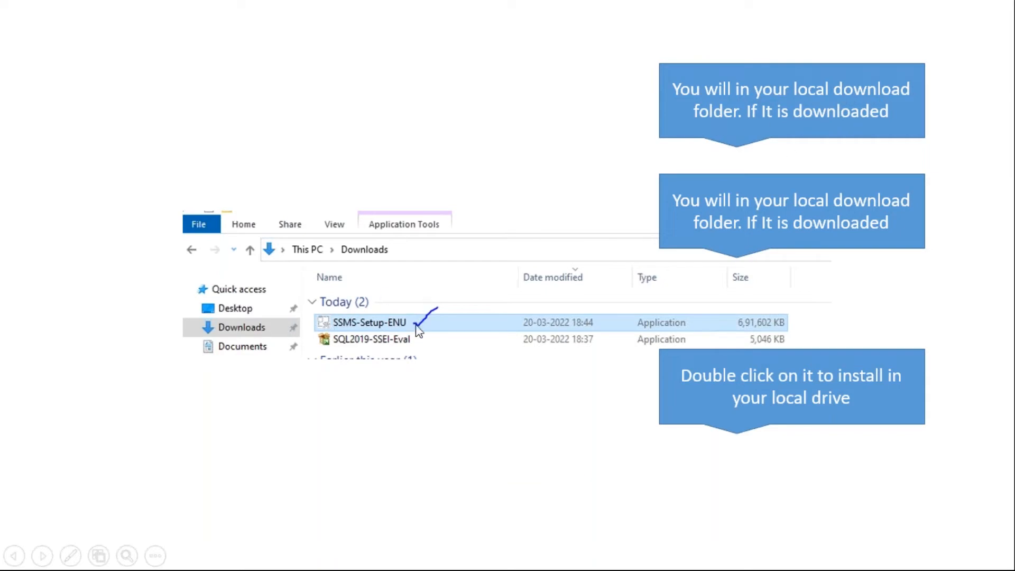
pyautogui.click(814, 367)
pyautogui.click(817, 373)
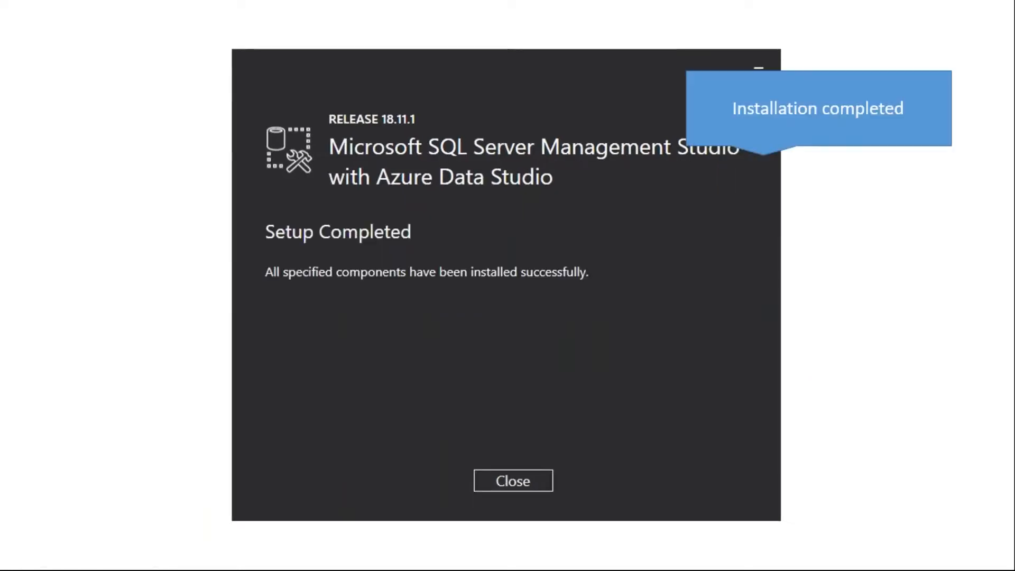
pyautogui.click(814, 373)
pyautogui.press('Left')
pyautogui.press('Right')
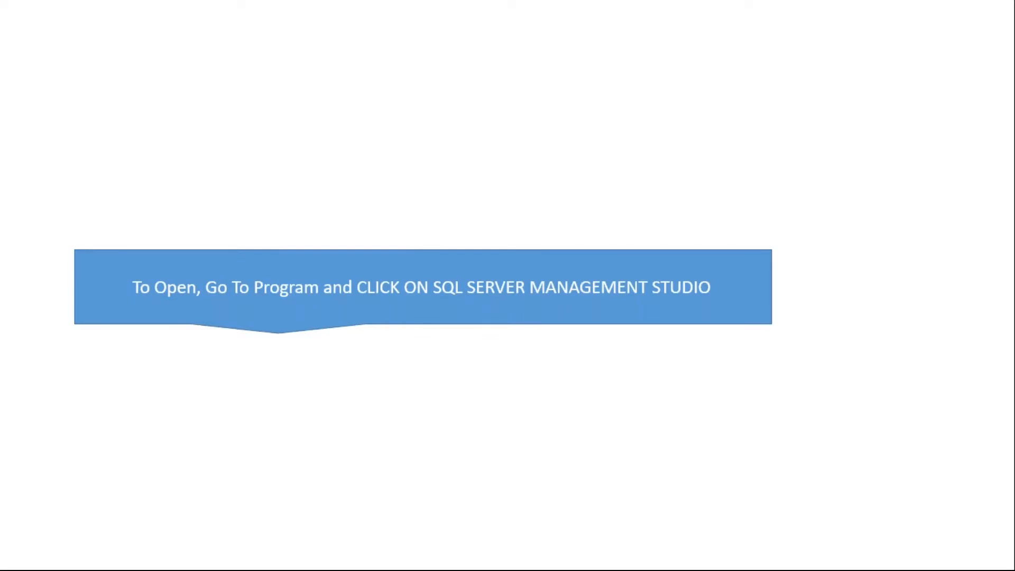
pyautogui.press('Left')
pyautogui.press('Left')
pyautogui.press('Left')
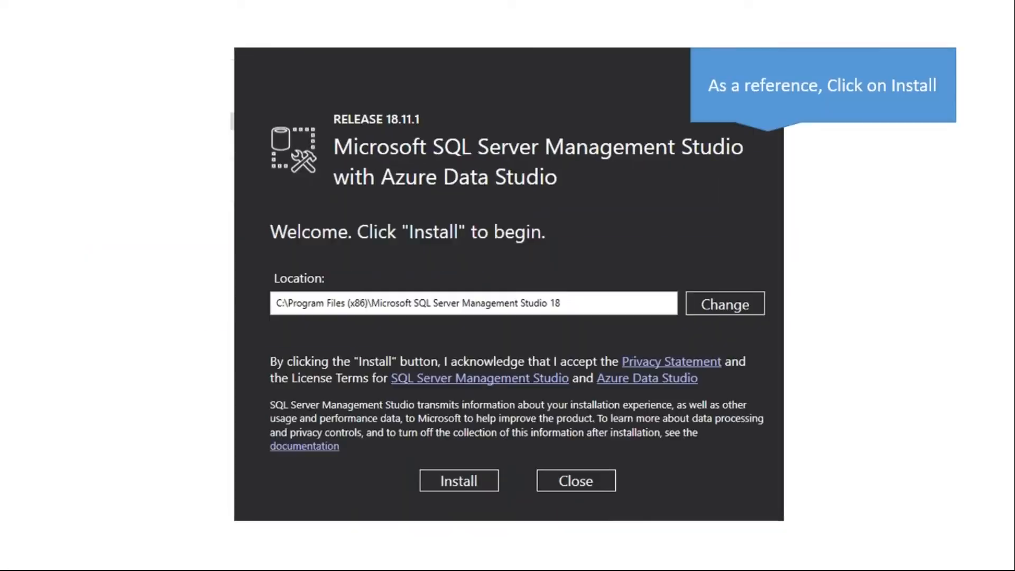
pyautogui.press('Right')
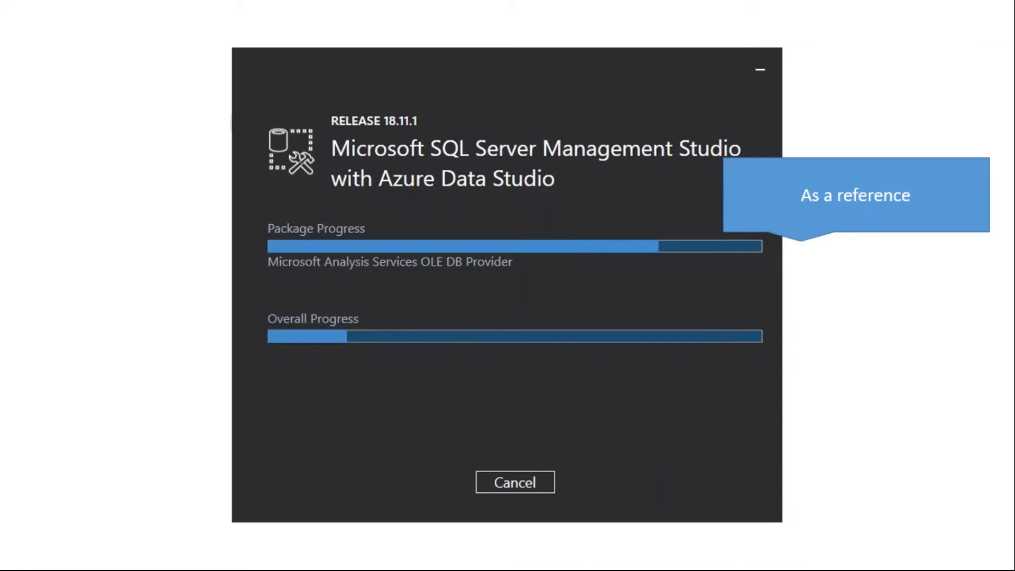
pyautogui.press('Right')
pyautogui.press('Right')
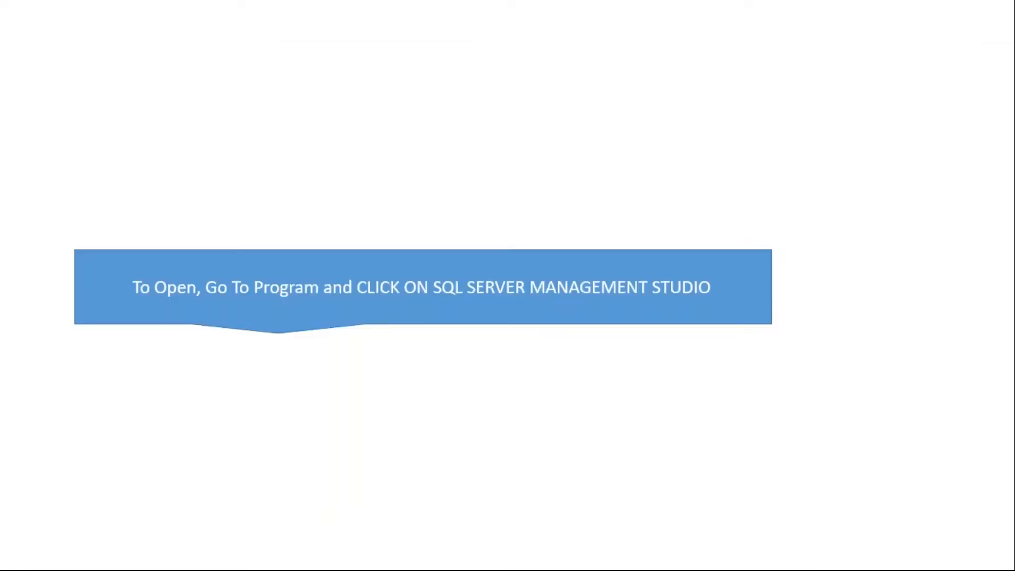
pyautogui.press('Escape')
pyautogui.hotkey('alt', 'Tab')
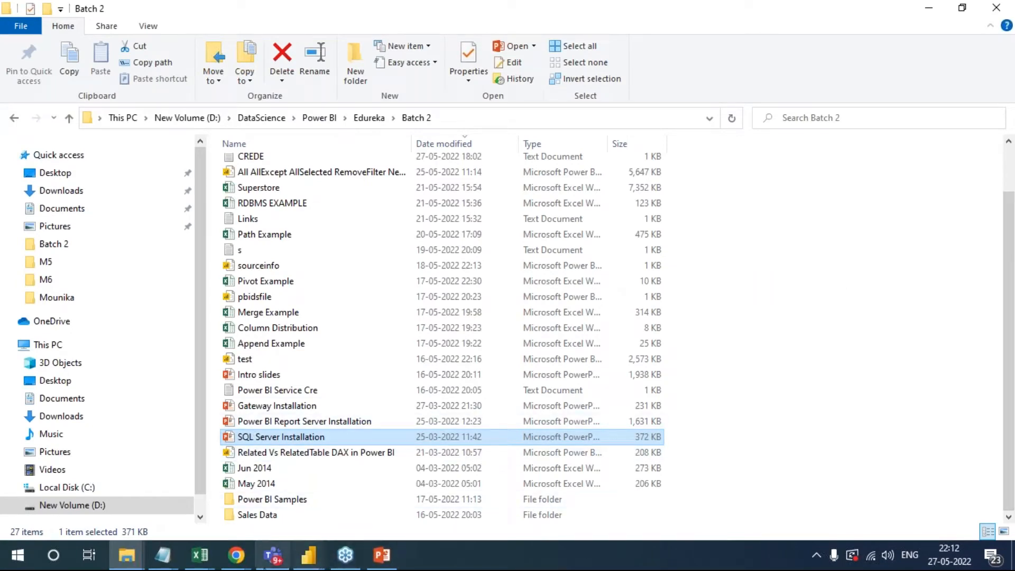
pyautogui.click(235, 562)
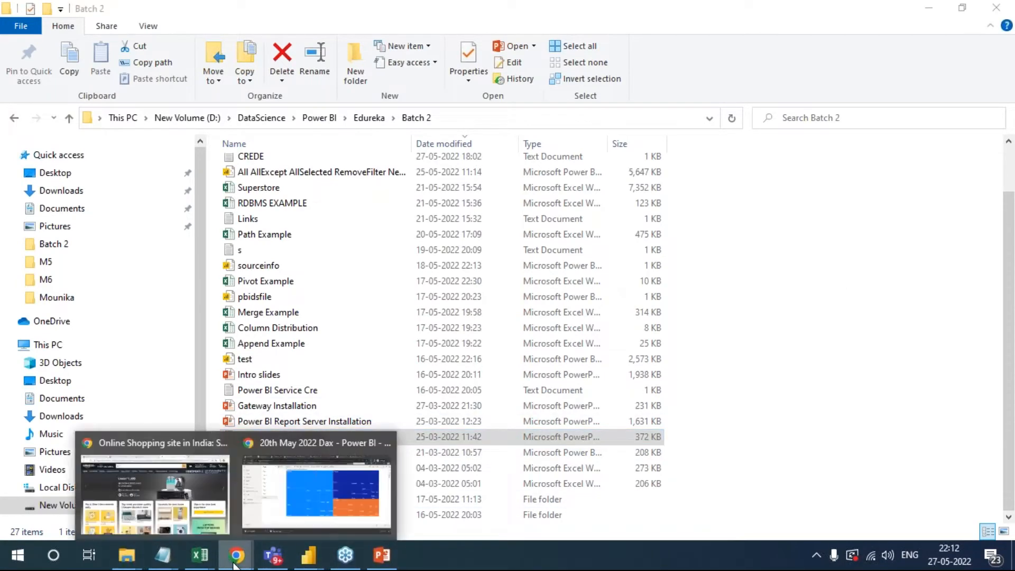
pyautogui.click(210, 513)
pyautogui.click(441, 13)
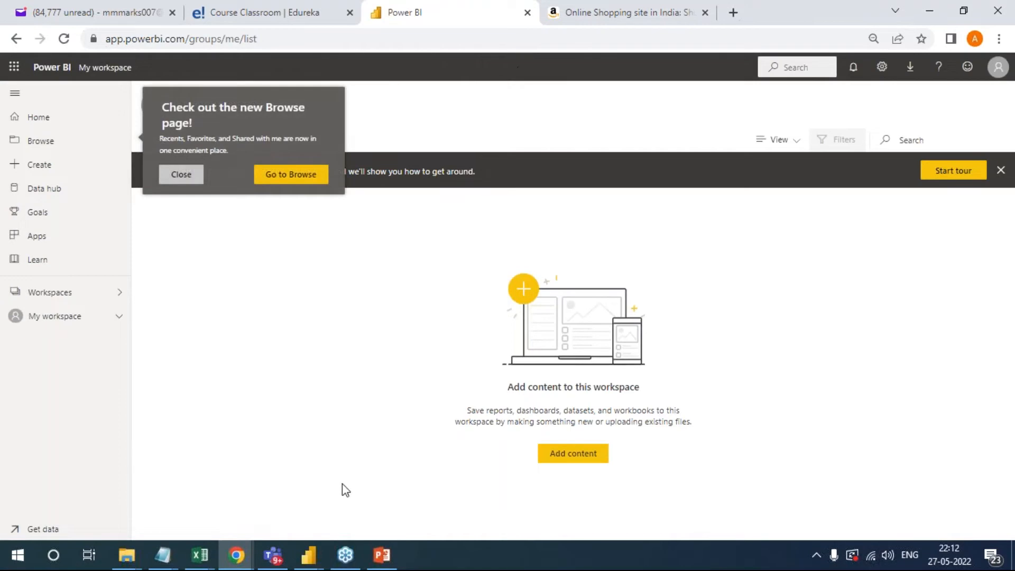
pyautogui.click(239, 557)
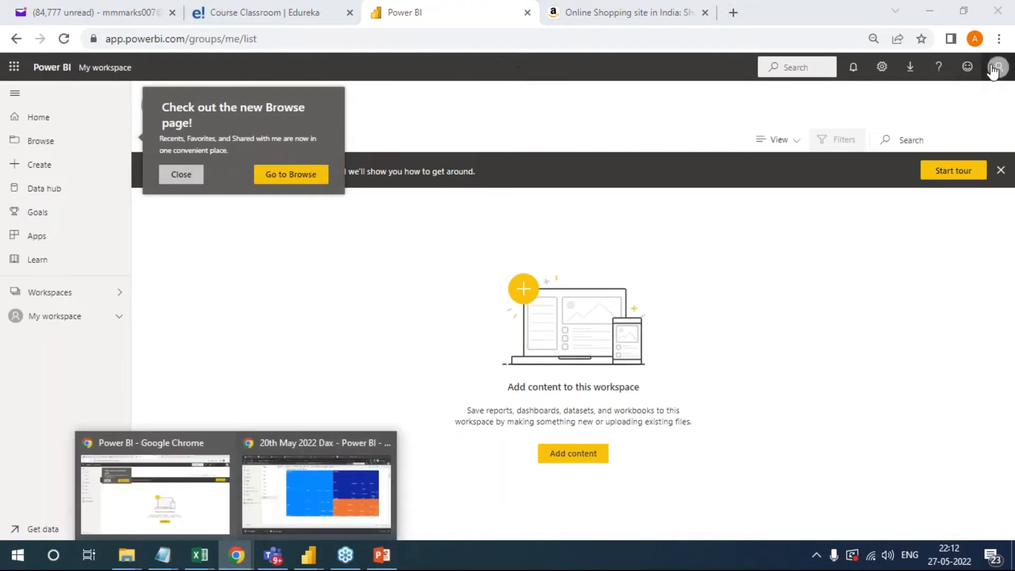
pyautogui.click(999, 67)
pyautogui.click(615, 261)
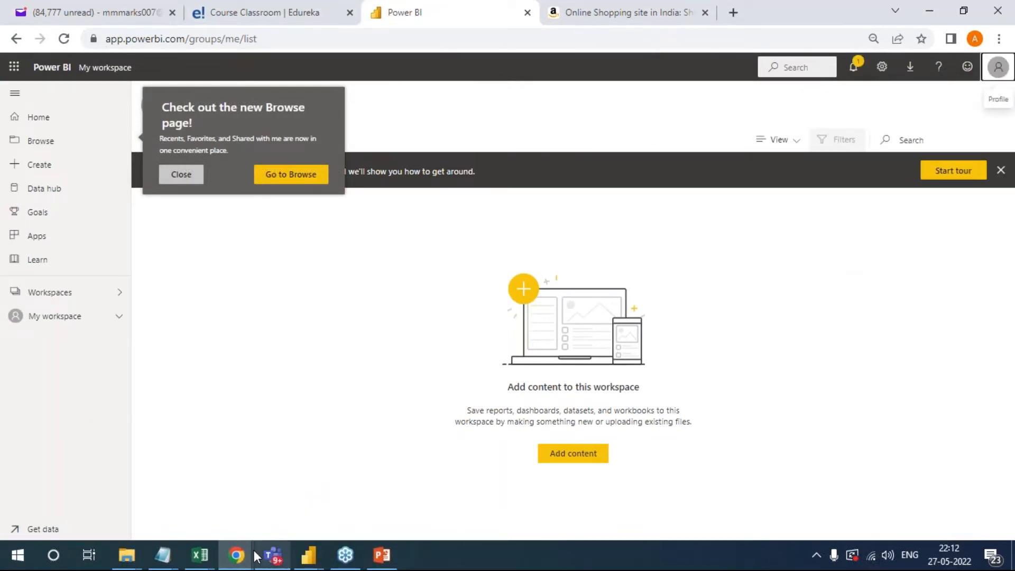
# - Switch to the 20th May 2022 Dax report in the Incognito Chrome window and show Power BI's list of available downloads
pyautogui.click(236, 556)
pyautogui.click(296, 498)
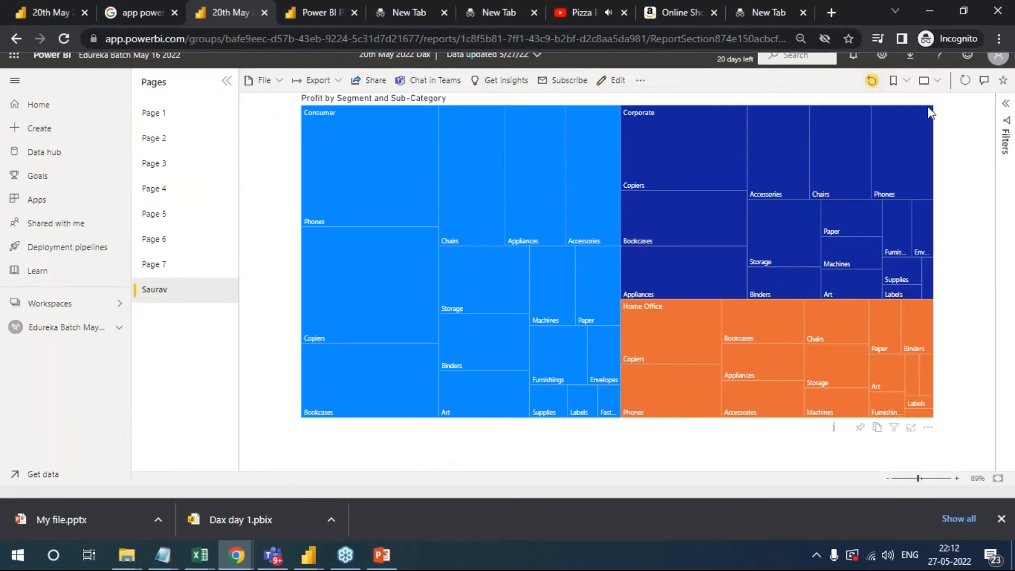
pyautogui.click(910, 55)
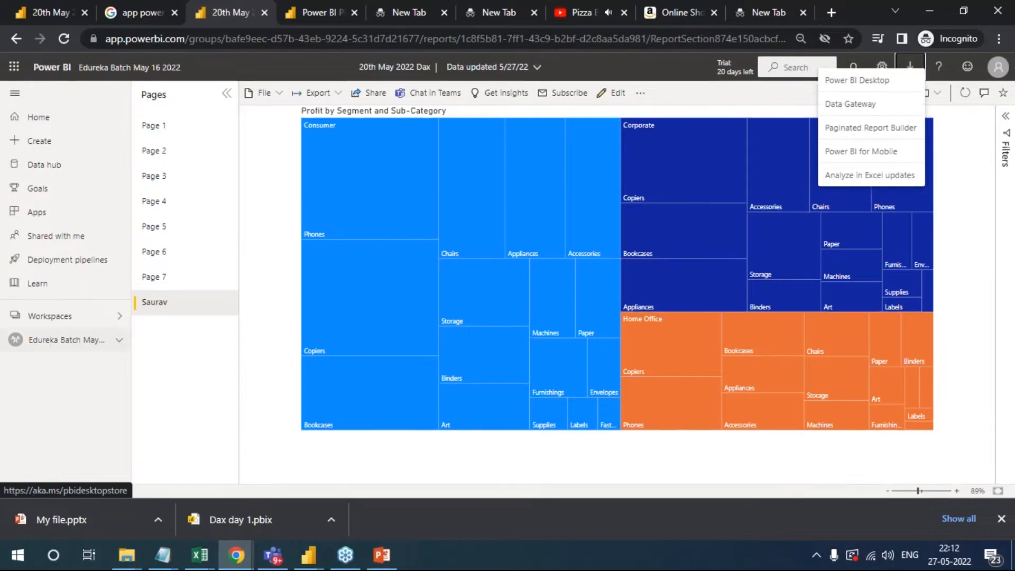
pyautogui.click(907, 73)
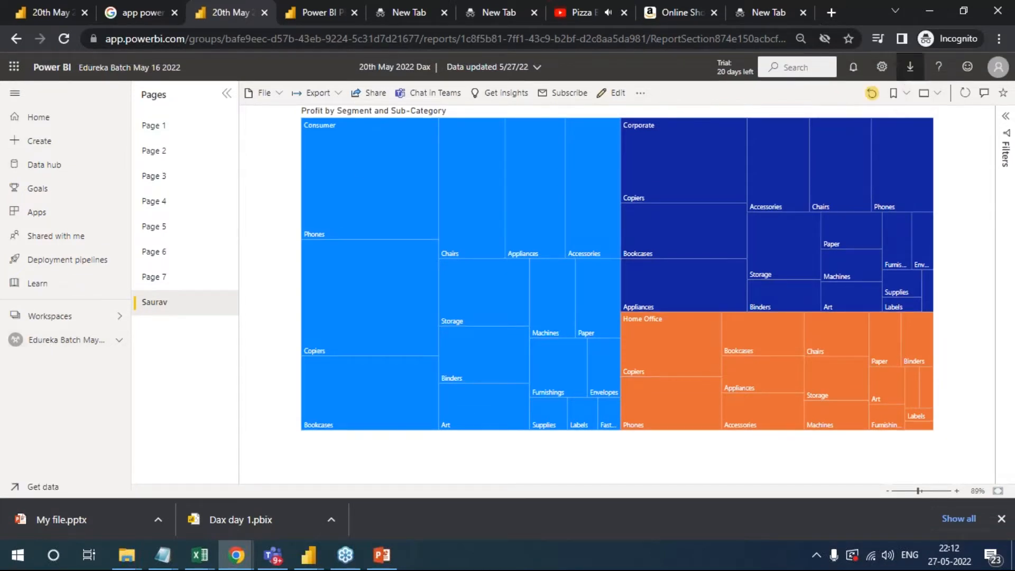
pyautogui.click(908, 71)
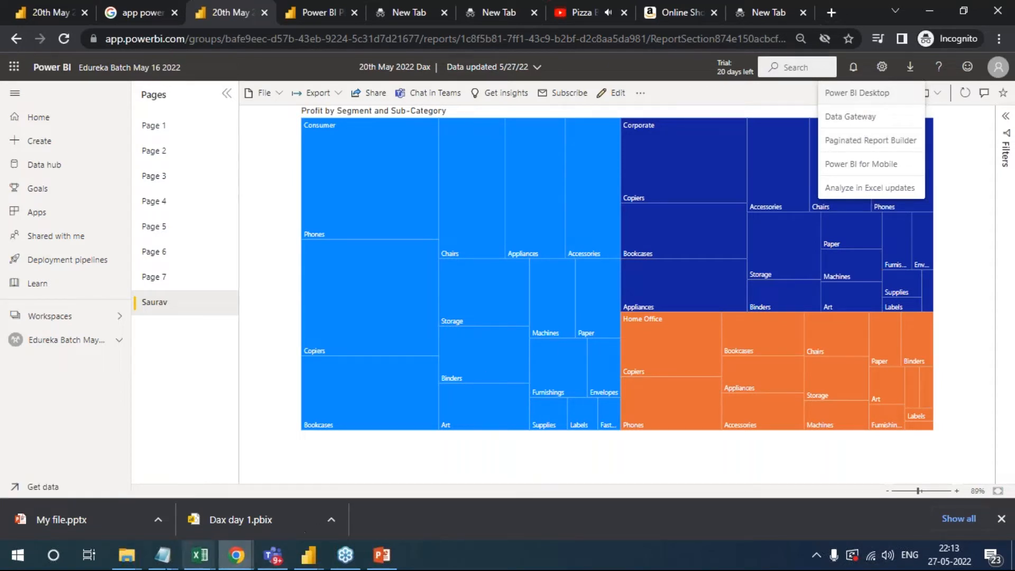
# - Open the Power BI Report Server Installation presentation from the Batch 2 folder in PowerPoint
pyautogui.click(128, 560)
pyautogui.moveTo(138, 516)
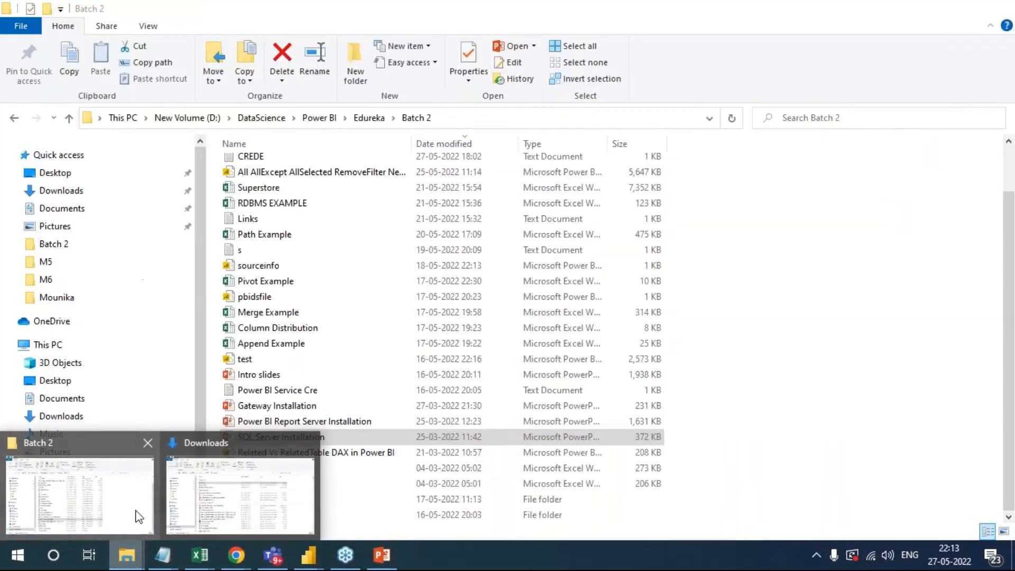
pyautogui.click(142, 491)
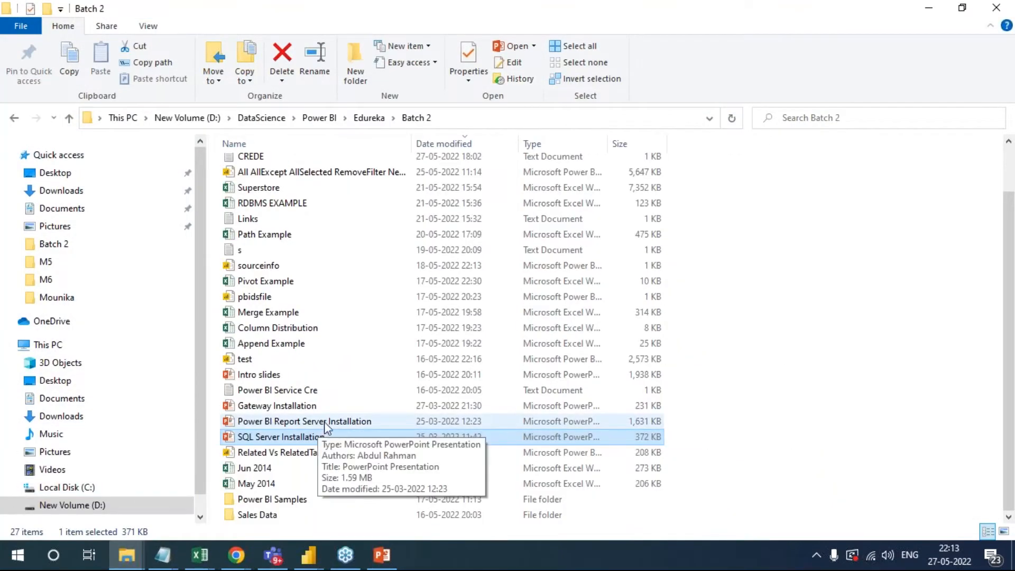
pyautogui.click(296, 424)
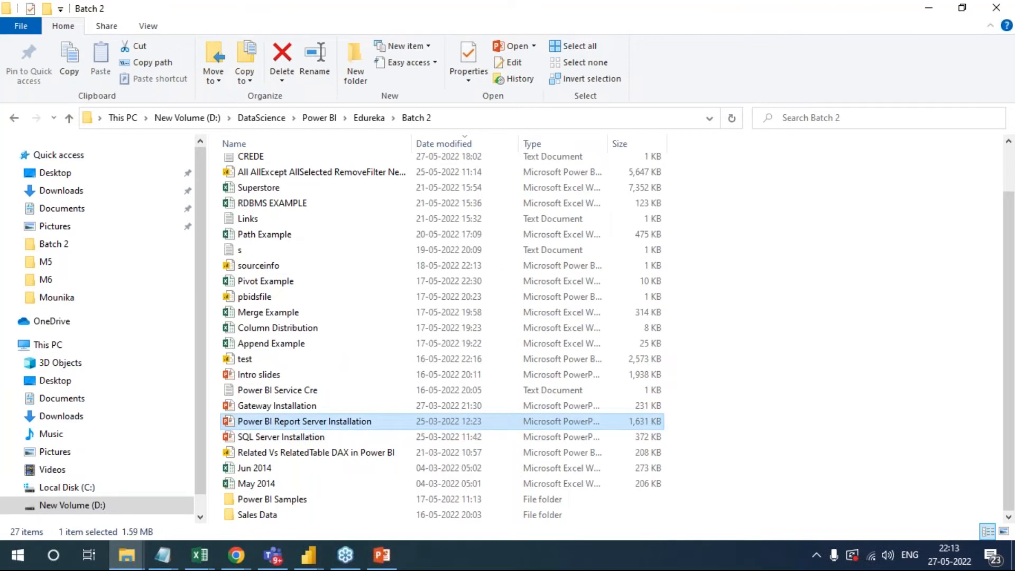
# - Select the title slide and start the Power BI Report Server Installation slide show from the beginning
pyautogui.click(72, 209)
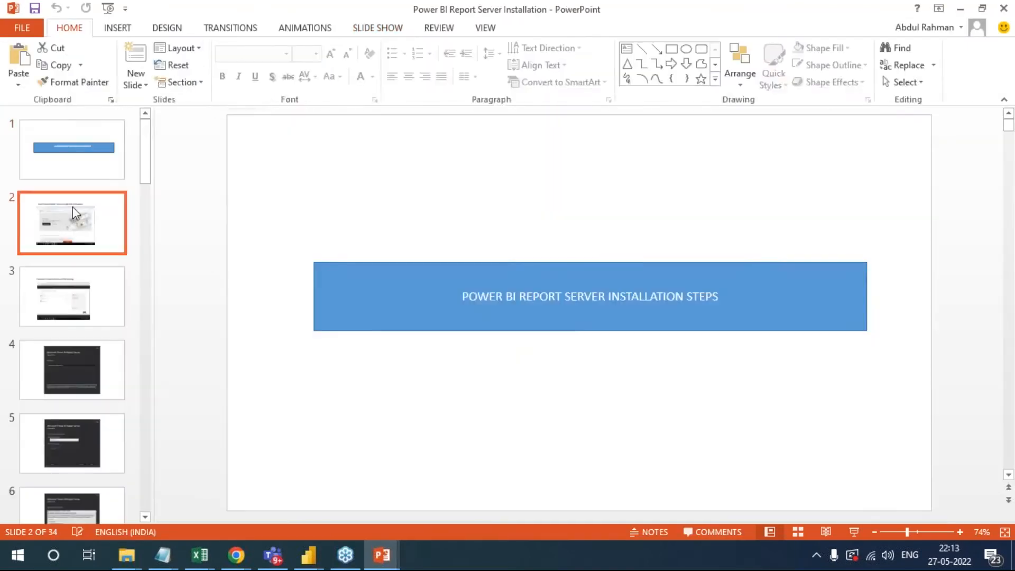
pyautogui.click(87, 156)
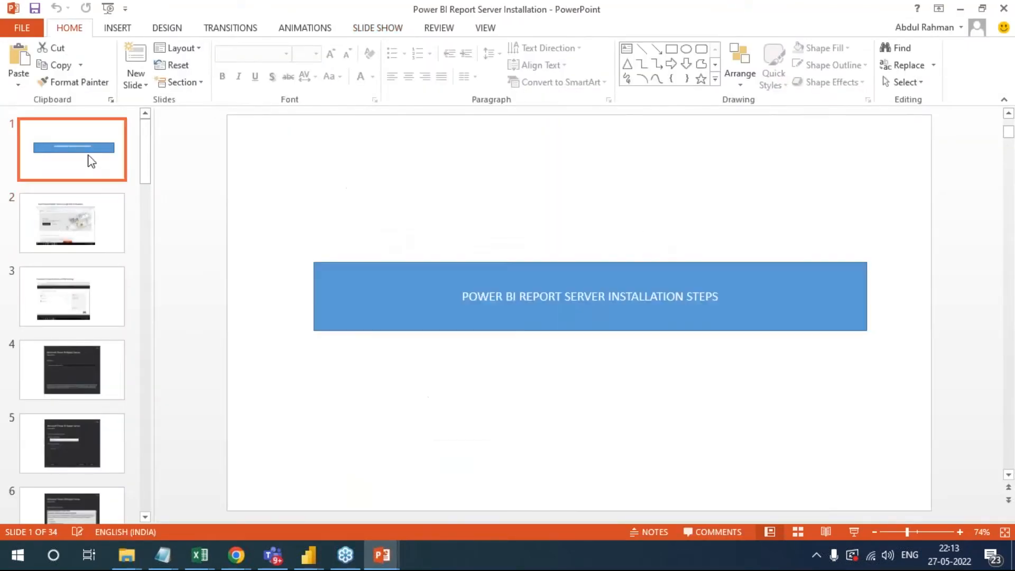
pyautogui.click(385, 28)
pyautogui.click(58, 74)
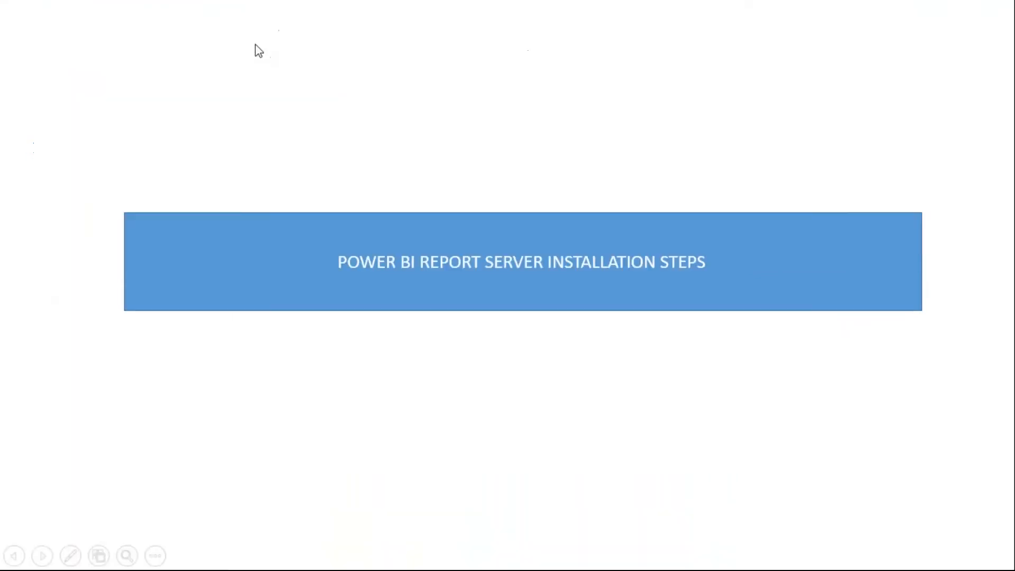
# - Advance to the Power Bi Server and PBI desktop download slide, and temporarily mark PowerBIReportServer.exe and PBIDesktopRS_x64.msi with the pen, writing RS
pyautogui.press('Right')
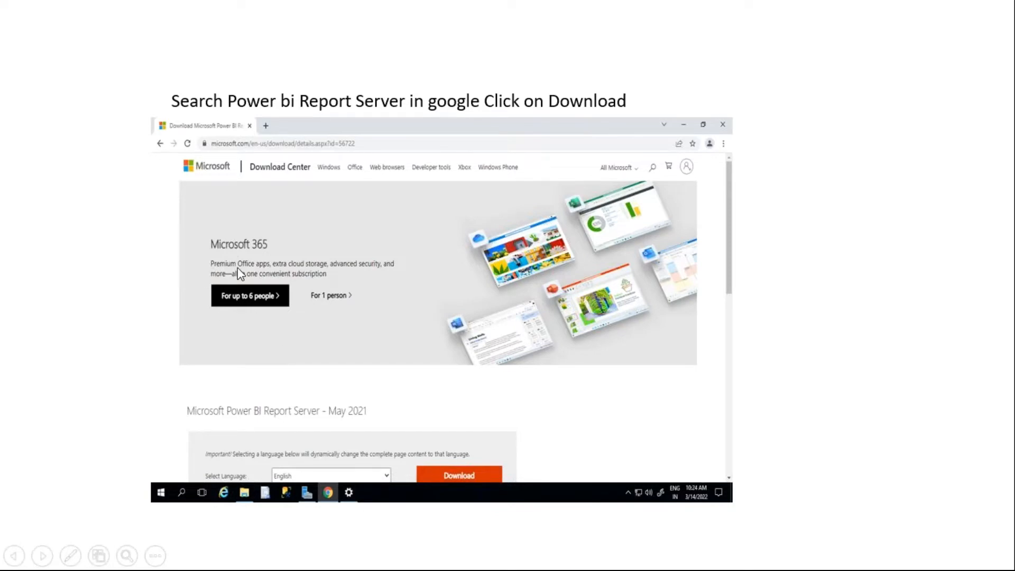
pyautogui.click(290, 335)
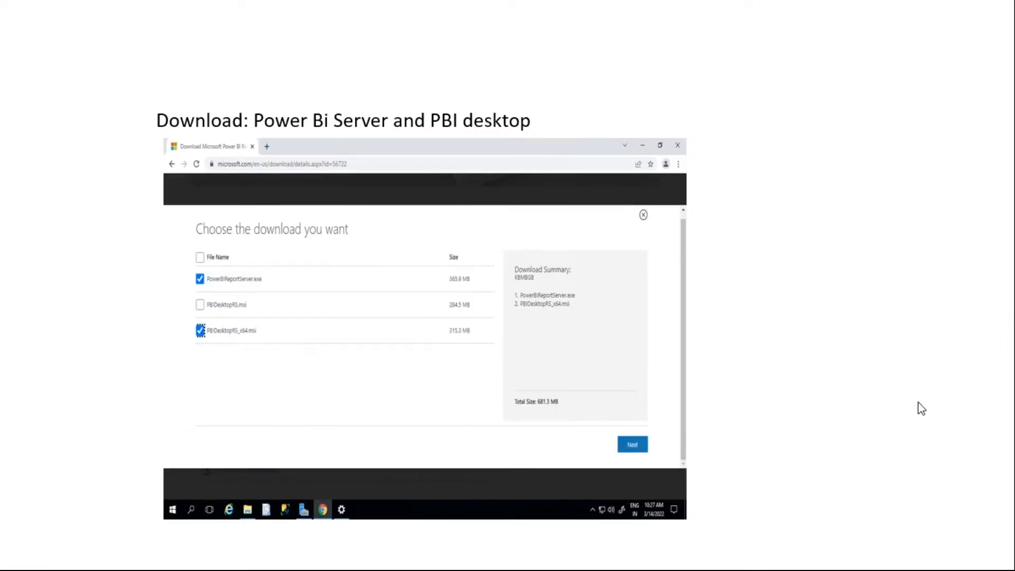
pyautogui.hotkey('ctrl', 'p')
pyautogui.moveTo(274, 275); pyautogui.dragTo(342, 257)
pyautogui.moveTo(295, 316)
pyautogui.mouseDown()
pyautogui.moveTo(212, 305)
pyautogui.moveTo(147, 351)
pyautogui.moveTo(190, 364)
pyautogui.moveTo(282, 347)
pyautogui.moveTo(293, 316)
pyautogui.mouseUp()
pyautogui.moveTo(236, 346)
pyautogui.mouseDown()
pyautogui.moveTo(238, 360)
pyautogui.moveTo(270, 355)
pyautogui.moveTo(249, 386)
pyautogui.mouseUp()
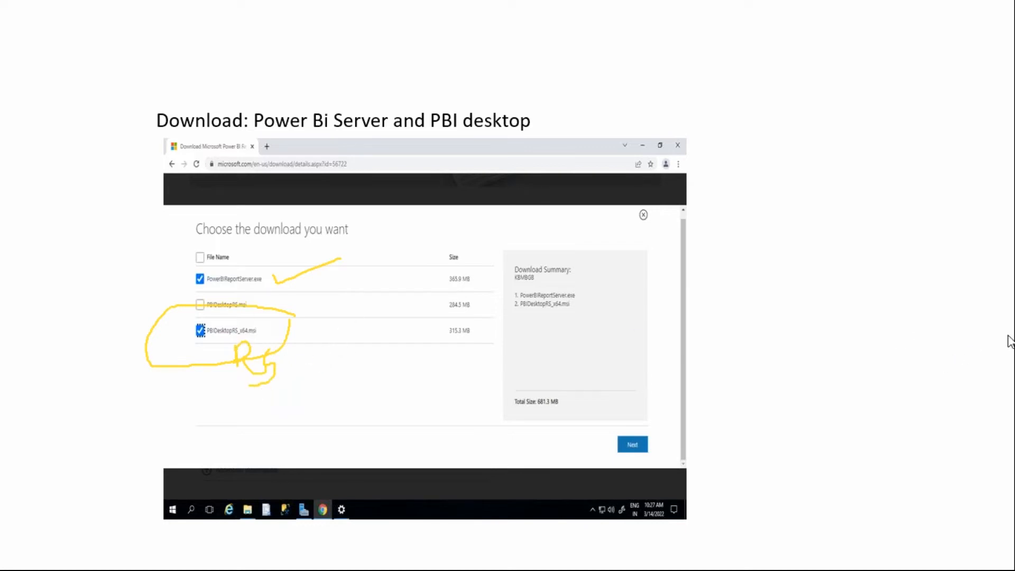
pyautogui.click(896, 428)
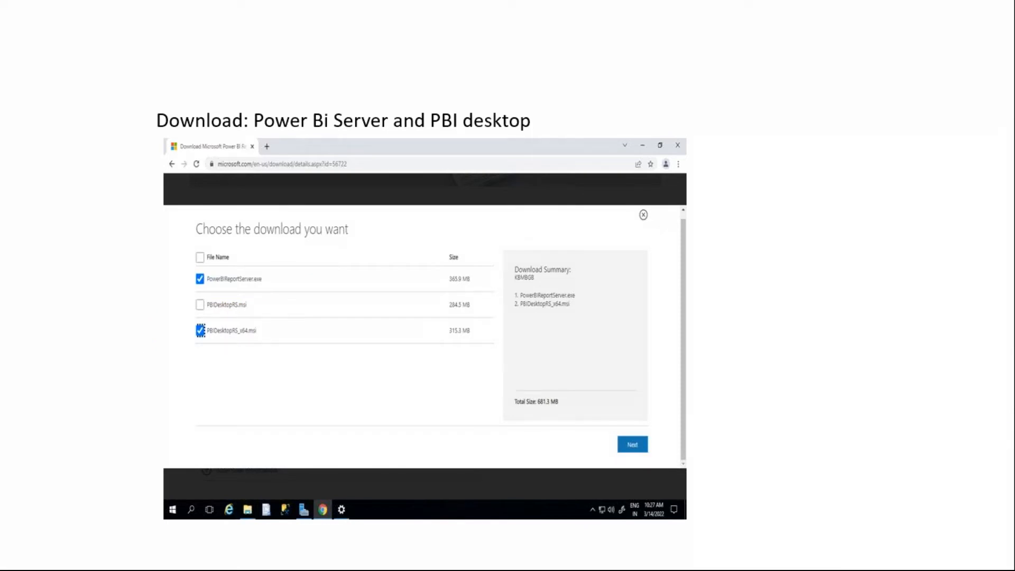
# - Go through the Report Server setup slides, from edition choice and license terms up to the Report Server Connection dialog
pyautogui.click(734, 433)
pyautogui.click(735, 433)
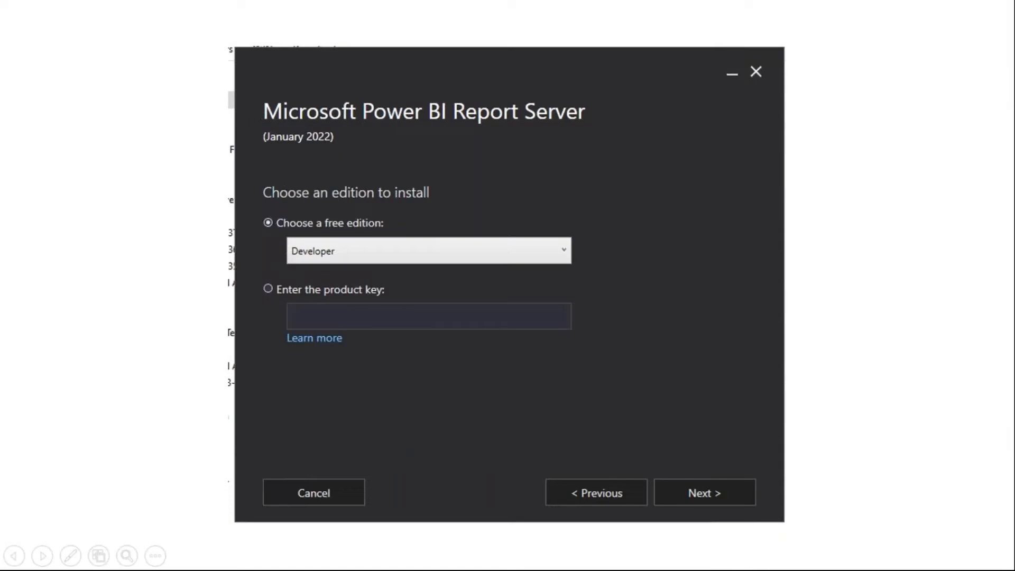
pyautogui.press('Right')
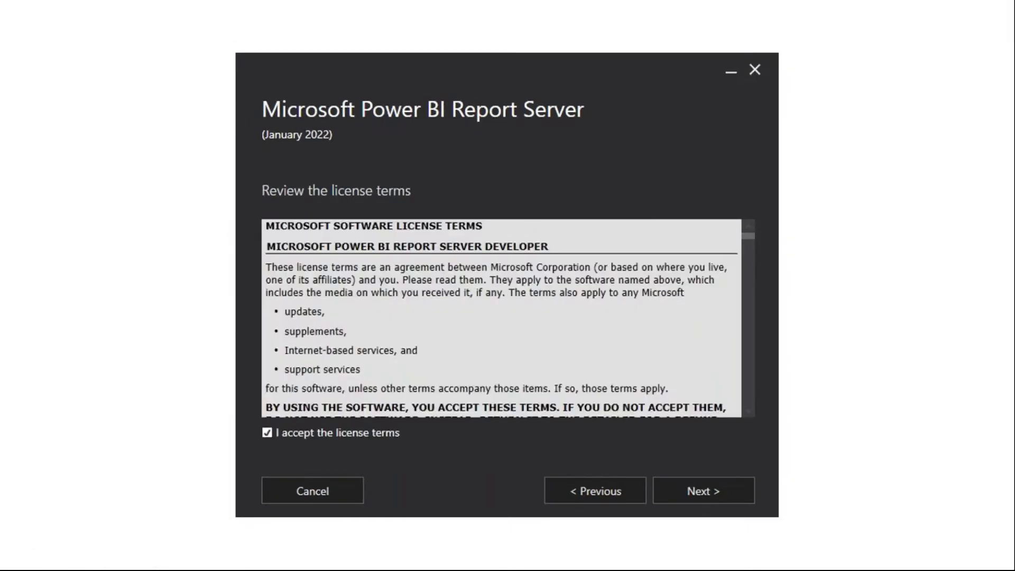
pyautogui.press('Right')
pyautogui.press('Right')
pyautogui.press('Right')
pyautogui.press('Right')
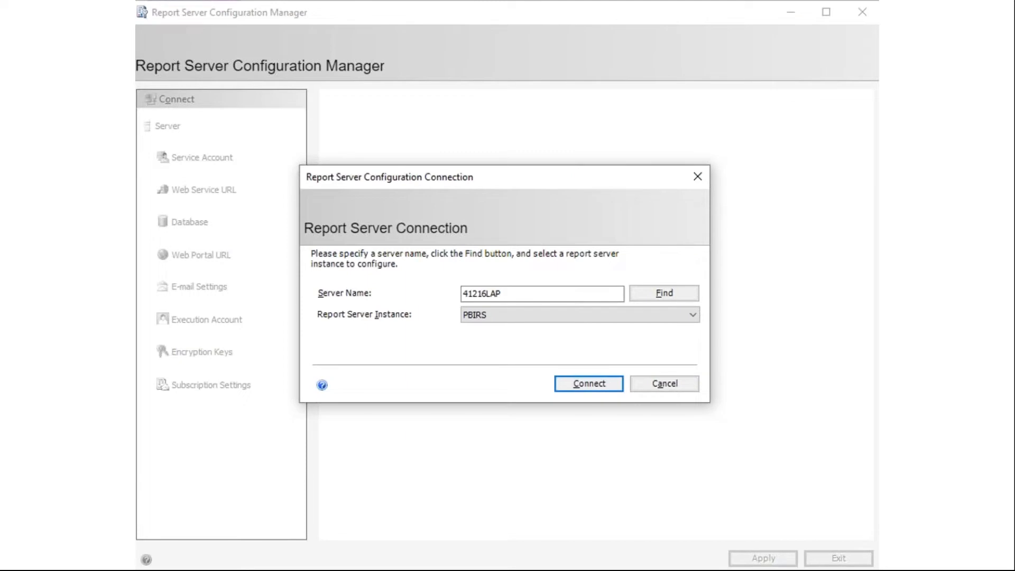
# - Go through the Report Server Configuration Manager slides covering server status, Service Account, Web Service URL and the Change Database wizard
pyautogui.press('Right')
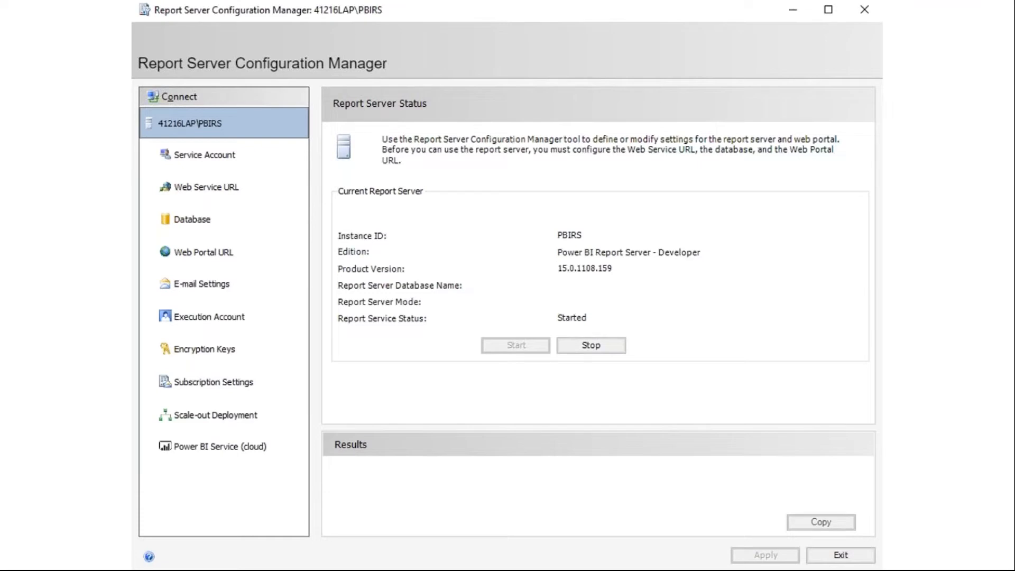
pyautogui.press('Right')
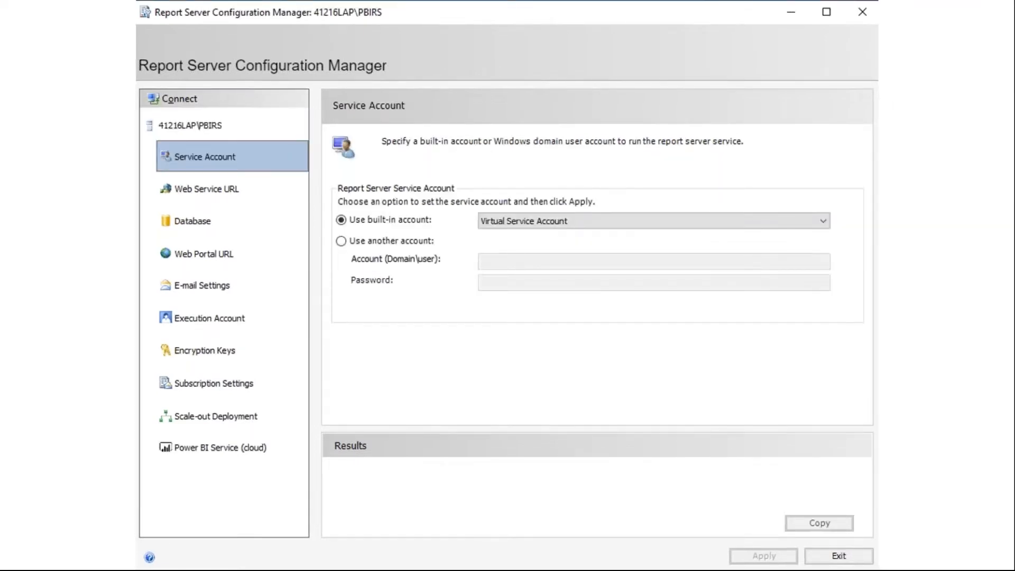
pyautogui.press('Right')
pyautogui.press('Right')
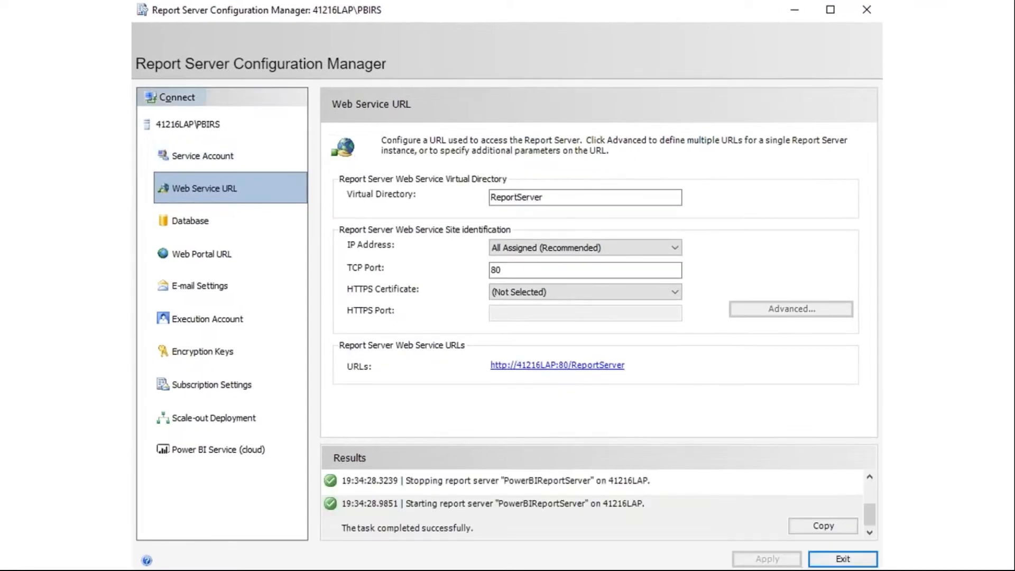
pyautogui.press('Right')
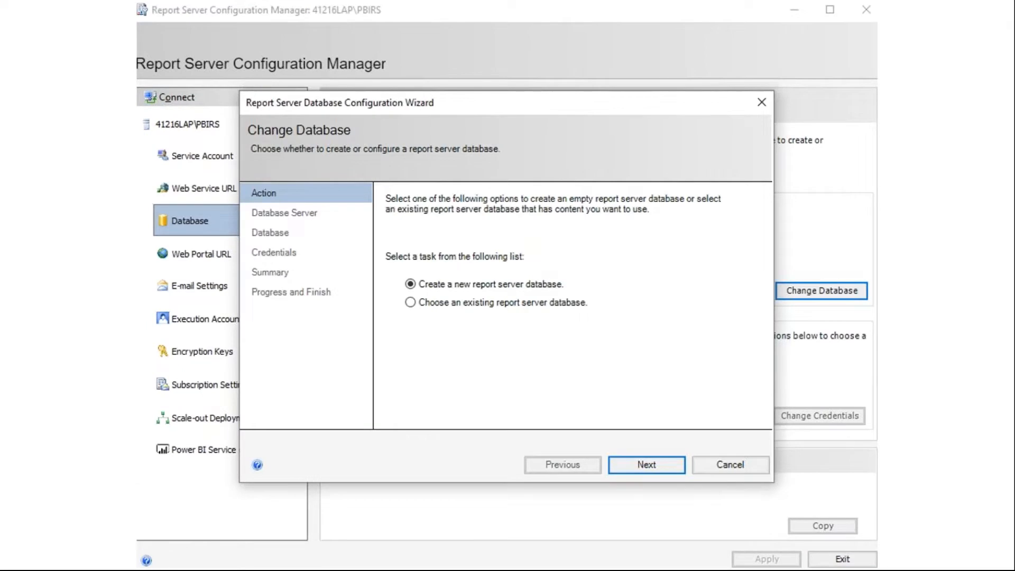
pyautogui.press('Right')
pyautogui.press('Right')
pyautogui.press('Right')
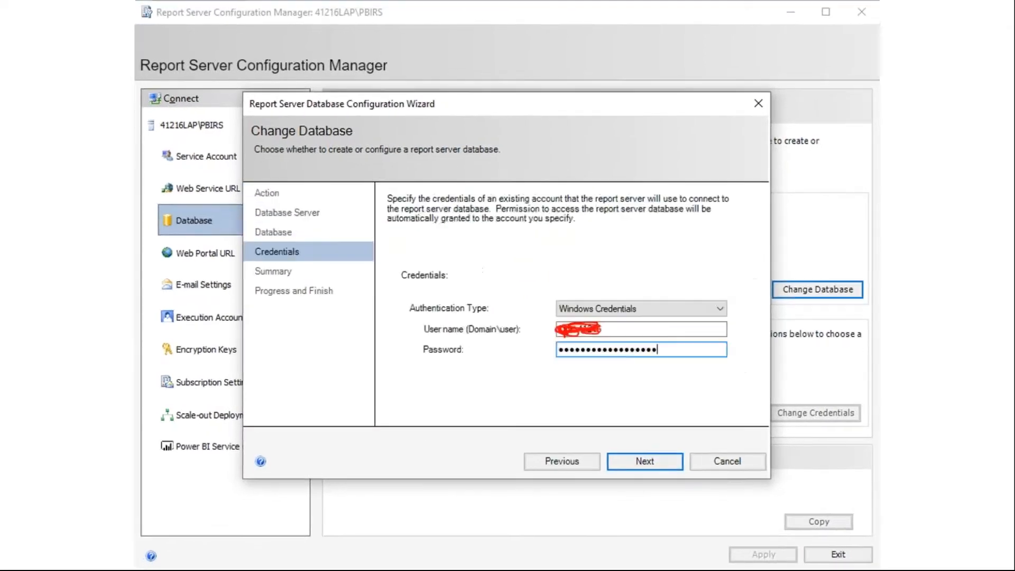
pyautogui.press('Right')
pyautogui.press('Right')
pyautogui.press('Right')
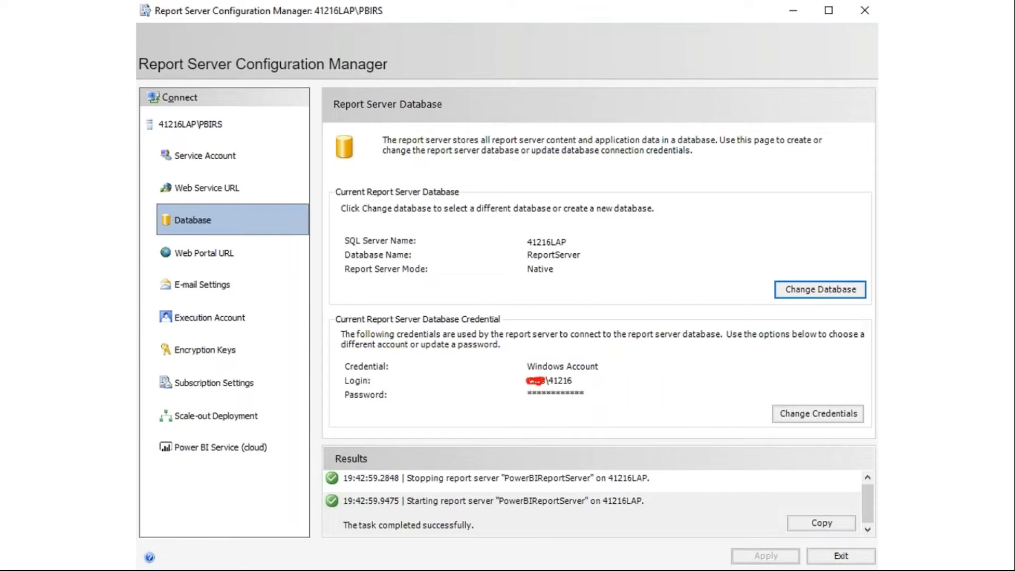
# - Go through the remaining slides including the Report Server portal's downloads, end the slide show and close the Power BI Report Server Installation presentation
pyautogui.press('Right')
pyautogui.press('Right')
pyautogui.press('Right')
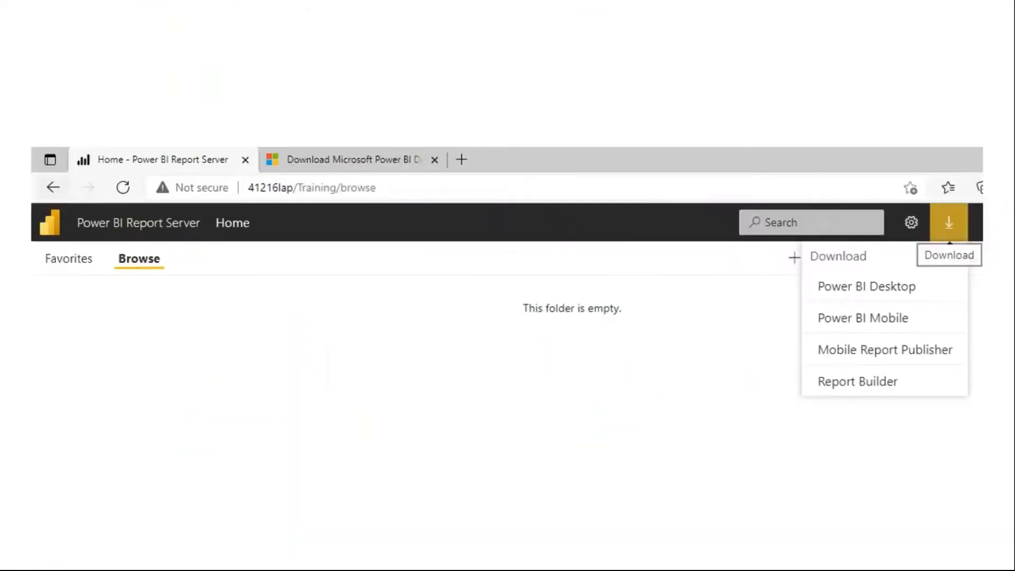
pyautogui.press('Right')
pyautogui.press('Right')
pyautogui.press('Right')
pyautogui.press('Right')
pyautogui.press('Right')
pyautogui.press('Right')
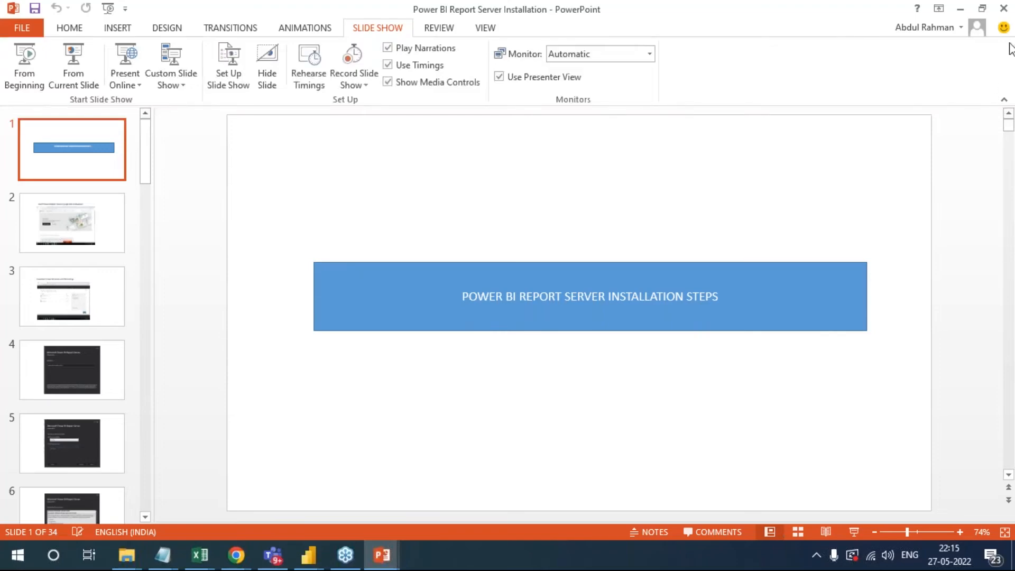
pyautogui.click(1004, 10)
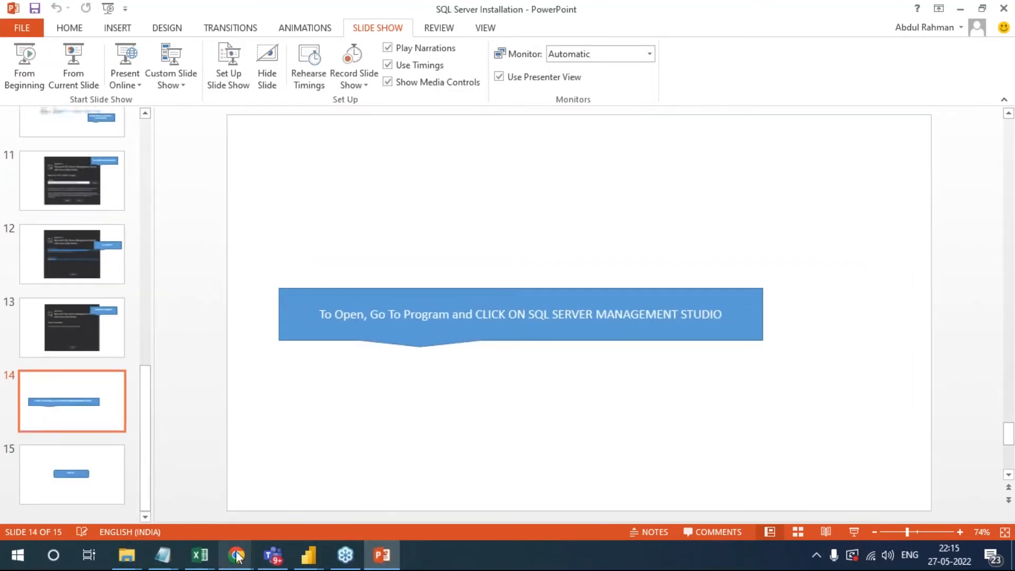
pyautogui.click(1007, 329)
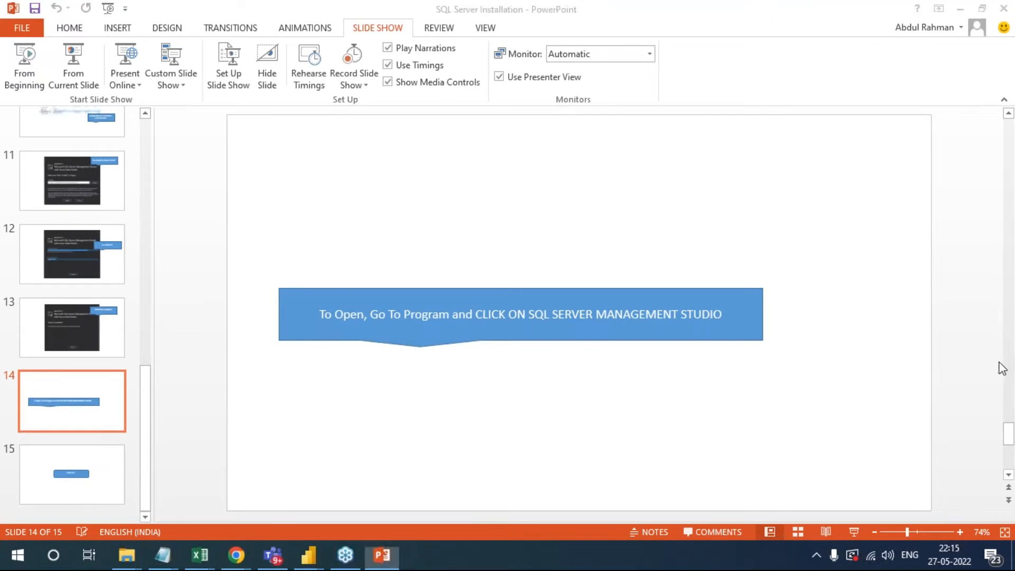
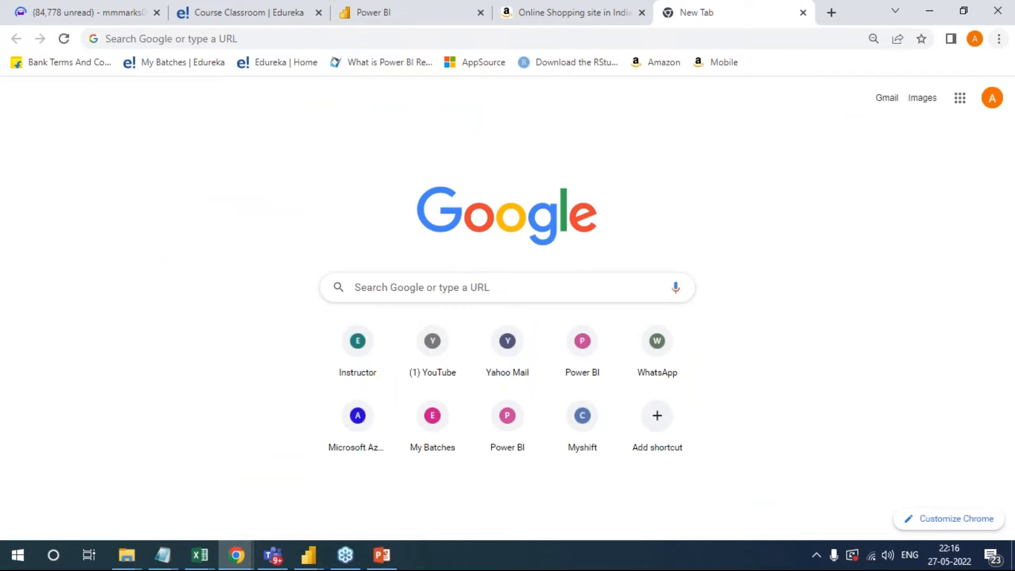
# - Bring up the Links note and highlight the second Google Drive link under Material to Study
pyautogui.click(960, 98)
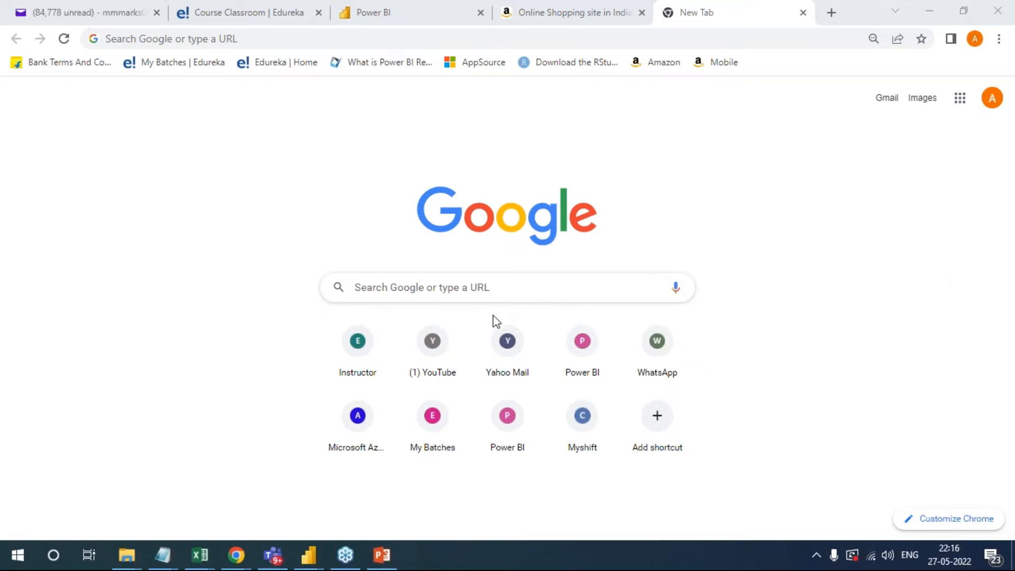
pyautogui.moveTo(163, 552)
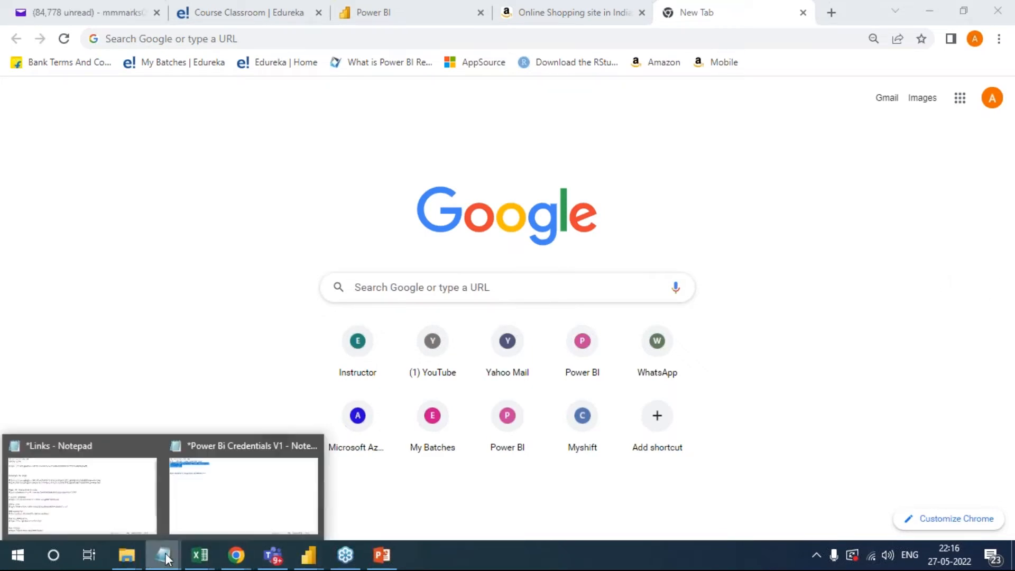
pyautogui.click(127, 505)
pyautogui.moveTo(639, 192); pyautogui.dragTo(9, 188)
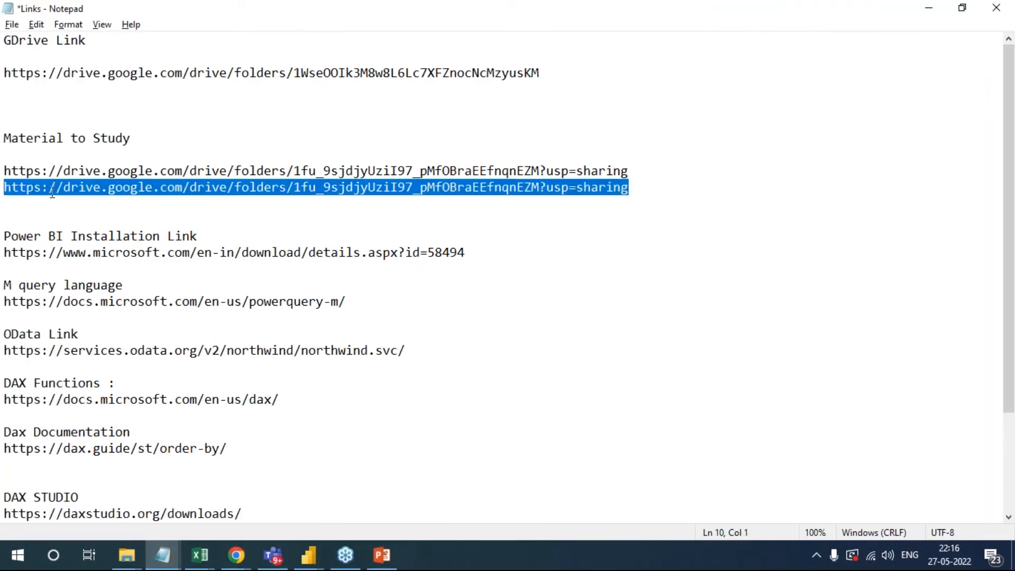
pyautogui.click(347, 479)
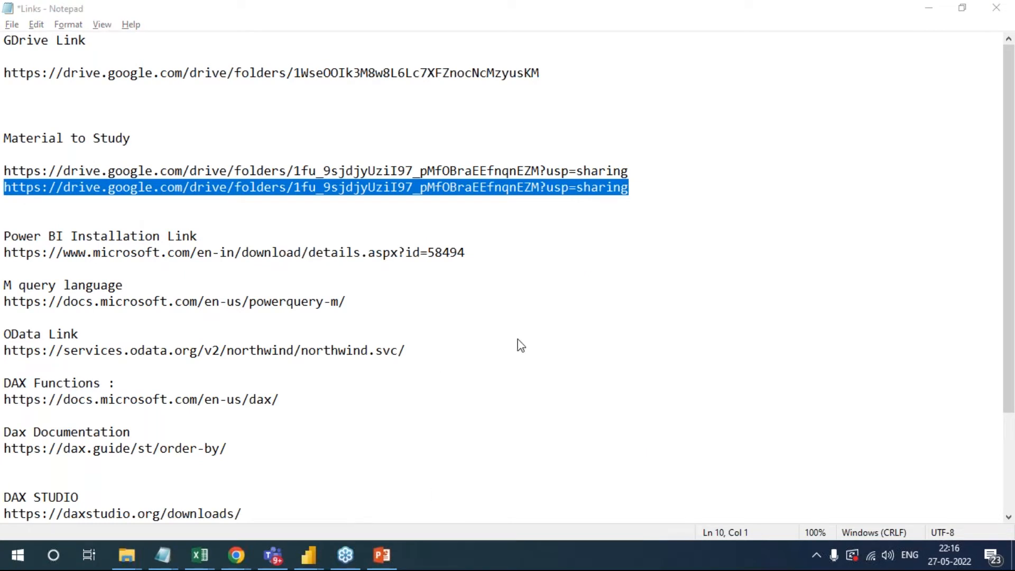
pyautogui.click(678, 206)
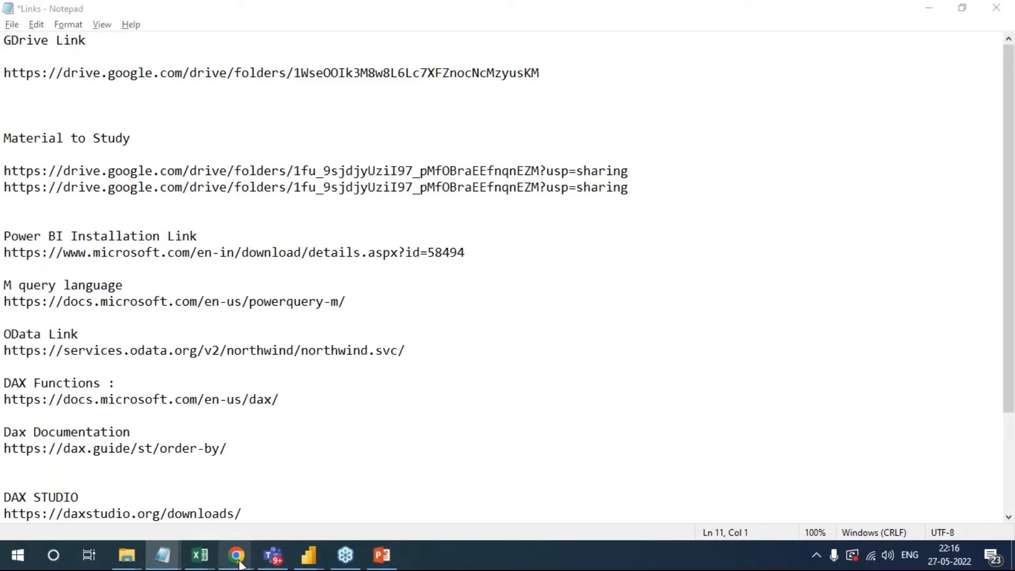
# - Switch to the Power BI My workspace page in Chrome, dismiss the new Browse page prompt and check the account's profile details
pyautogui.moveTo(236, 536)
pyautogui.click(206, 510)
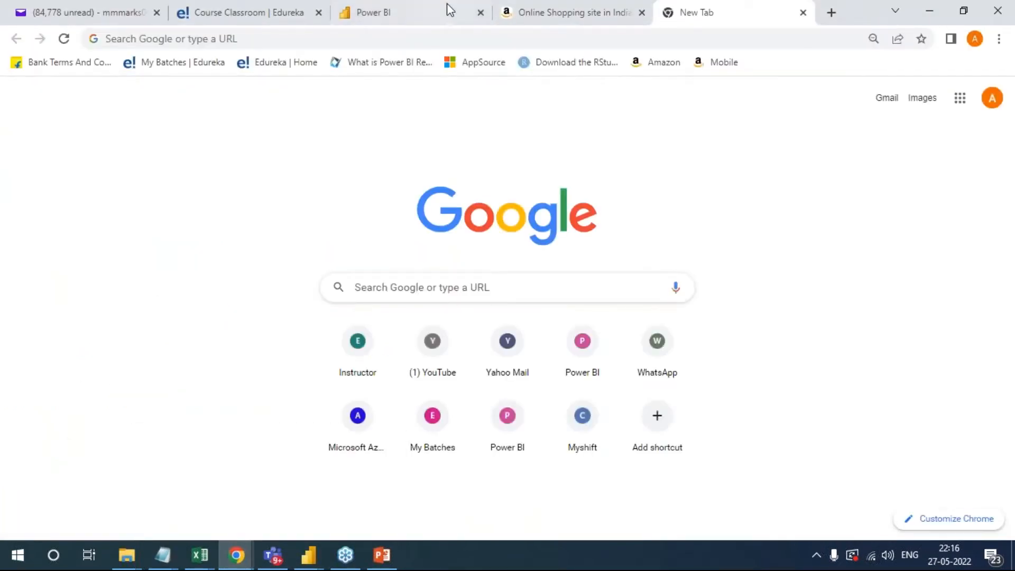
pyautogui.click(617, 8)
pyautogui.click(425, 21)
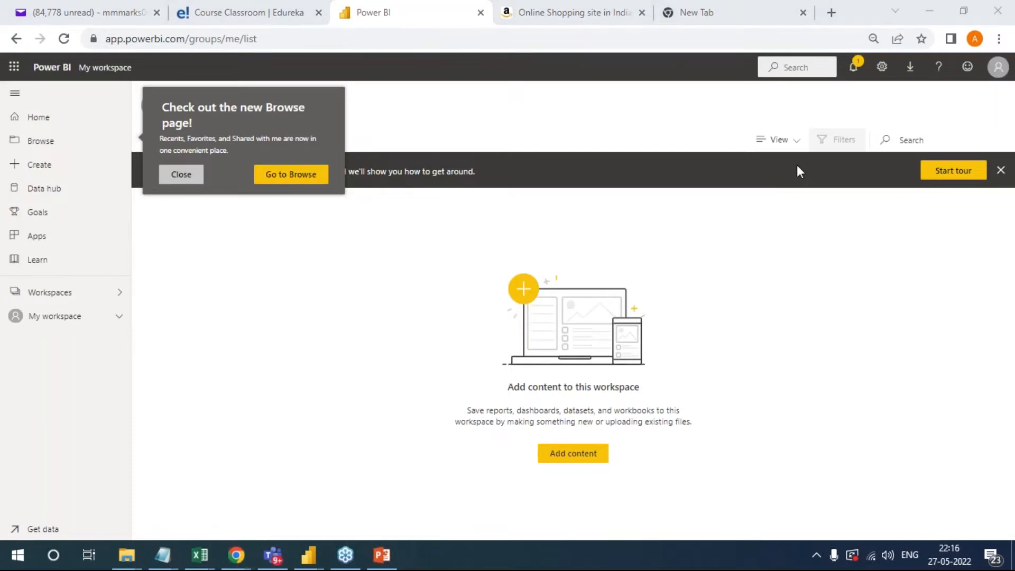
pyautogui.click(181, 175)
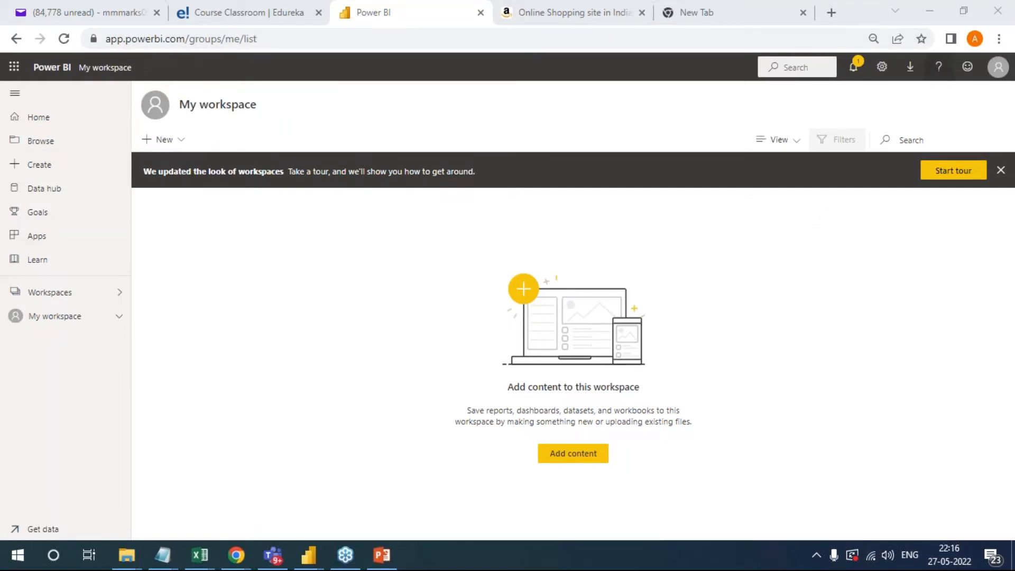
pyautogui.click(998, 72)
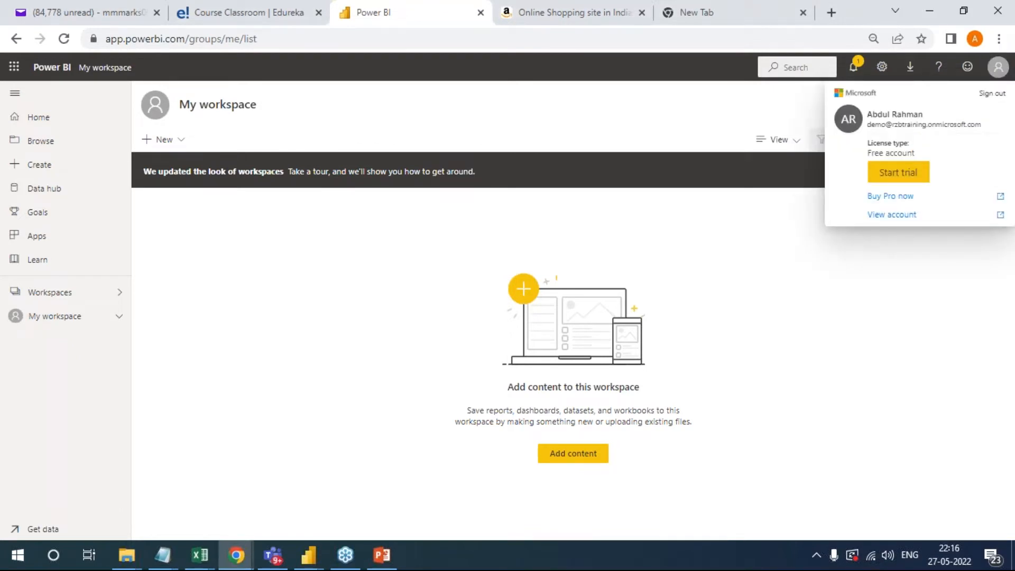
pyautogui.click(813, 234)
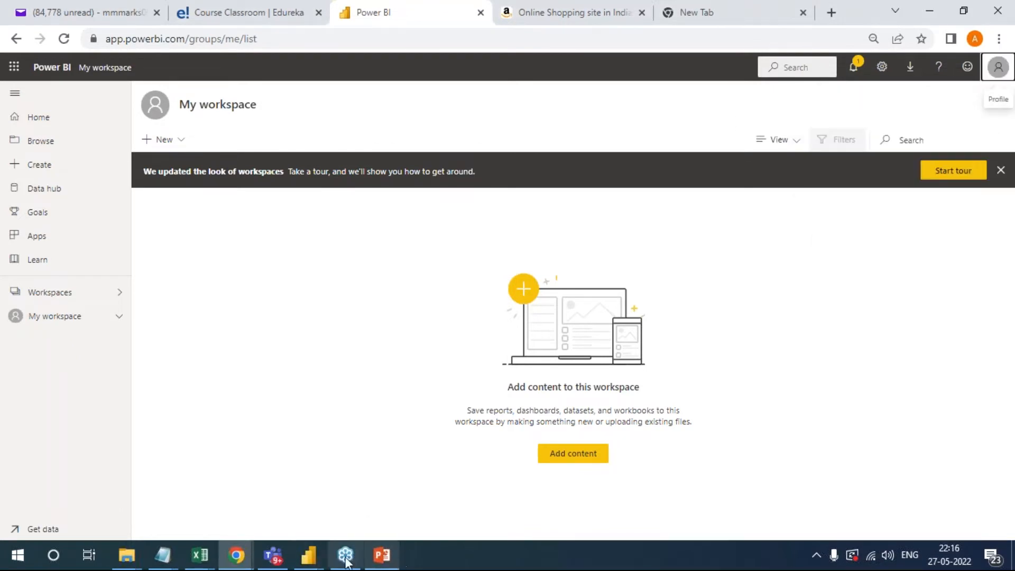
# - Switch to the Incognito browser window and open the Edureka Batch May 16 2022 workspace from the 20th May 2022 Dax report
pyautogui.moveTo(236, 556)
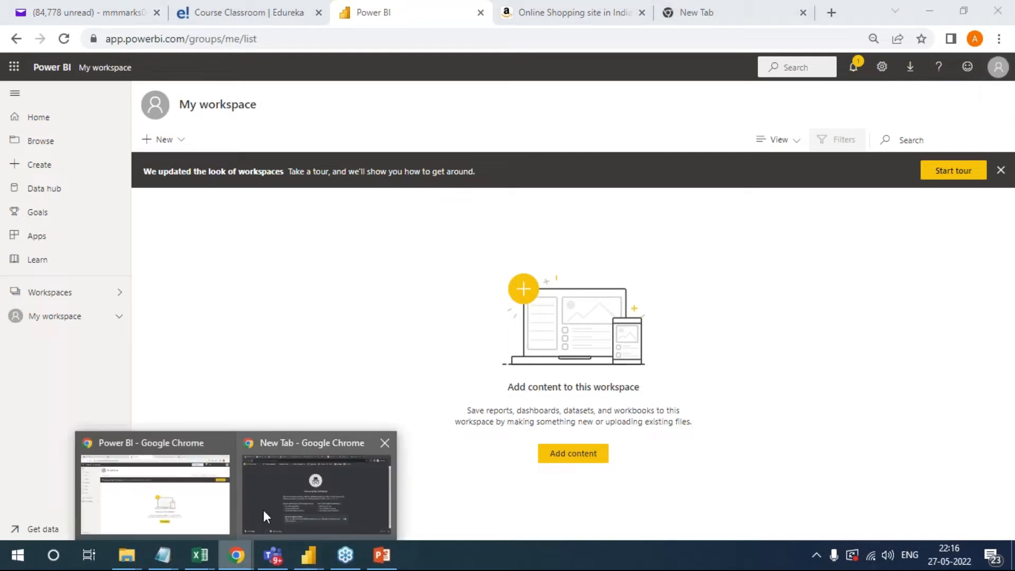
pyautogui.click(272, 502)
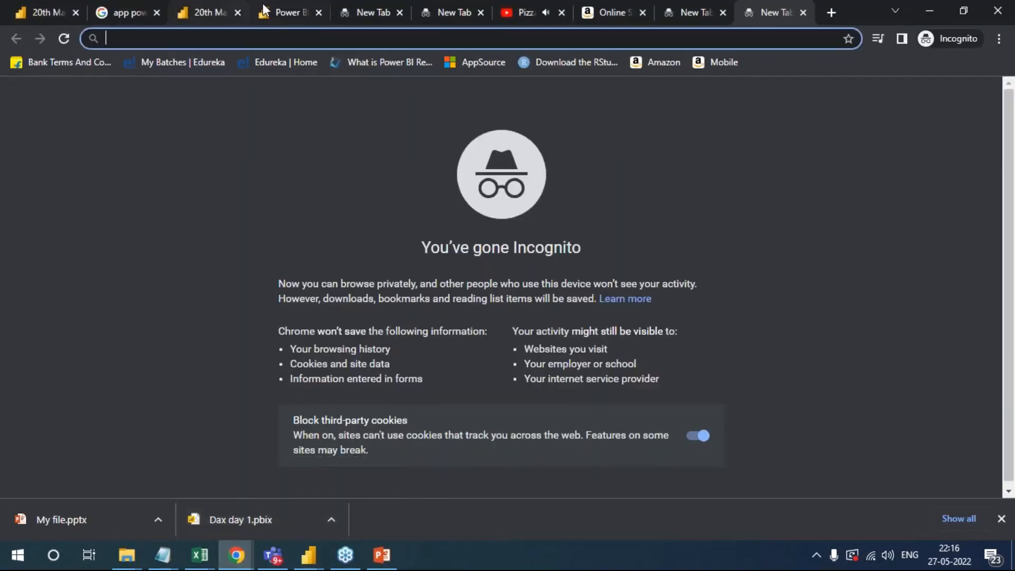
pyautogui.click(280, 12)
pyautogui.click(127, 15)
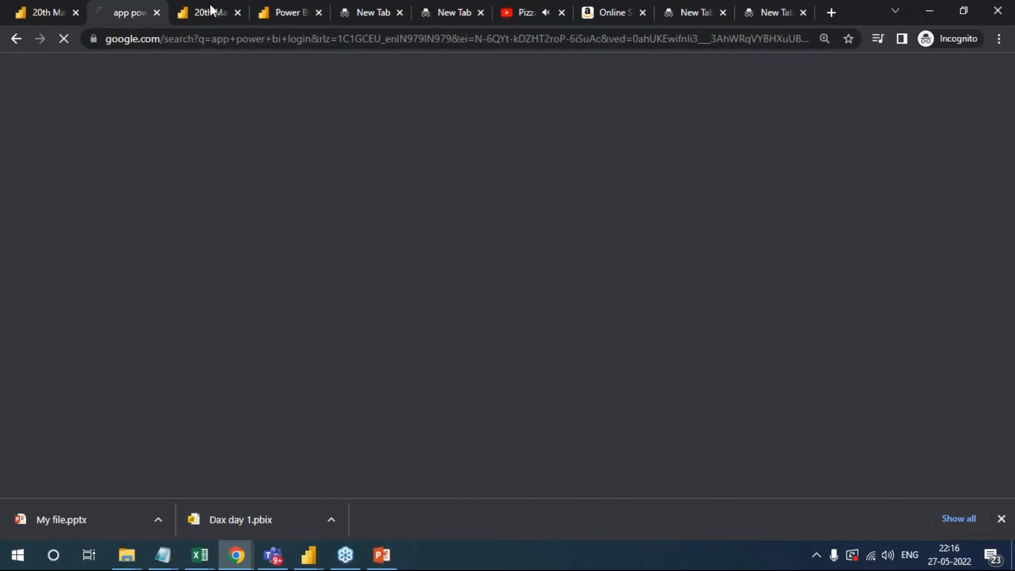
pyautogui.click(46, 8)
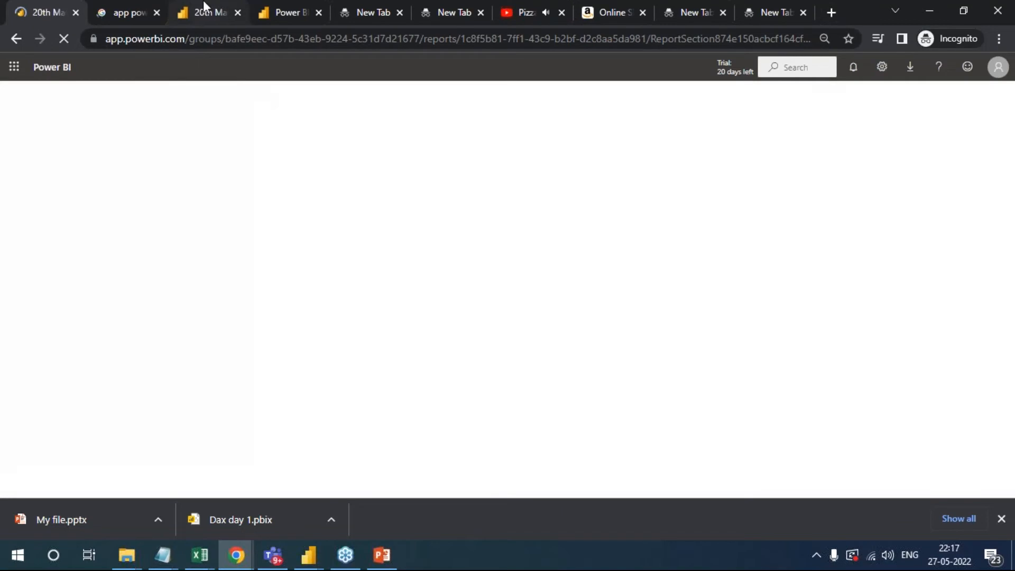
pyautogui.click(205, 12)
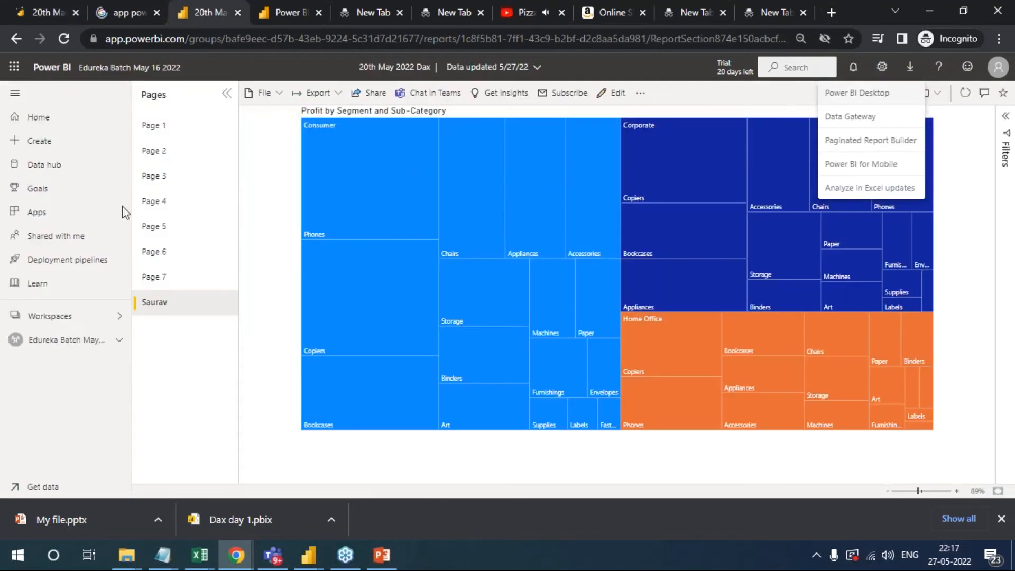
pyautogui.click(45, 340)
pyautogui.click(45, 340)
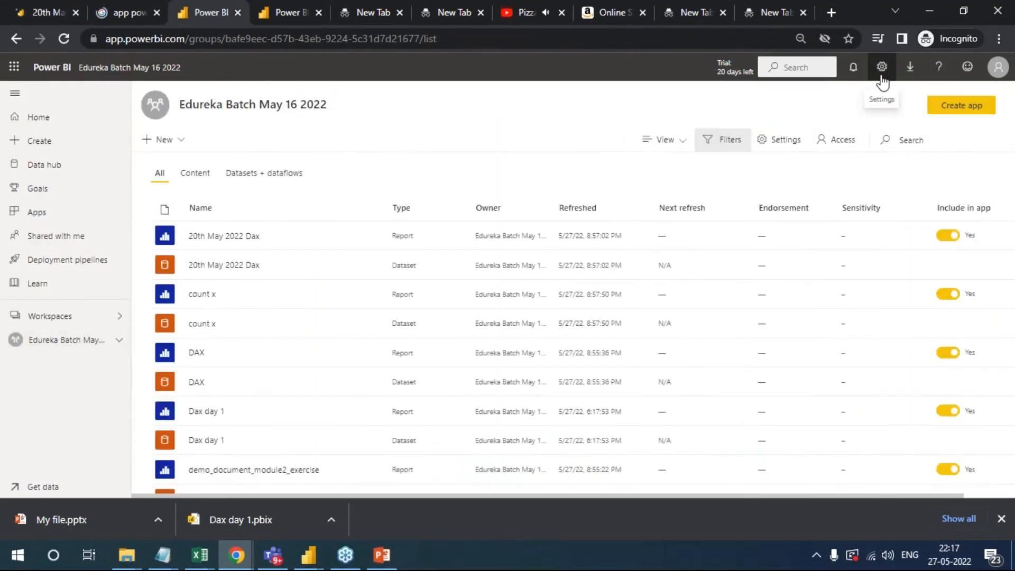
# - Open the learner account's Admin portal and examine its Capacity settings, covering Power BI Premium and Power BI Embedded, and the Refresh summary
pyautogui.click(881, 77)
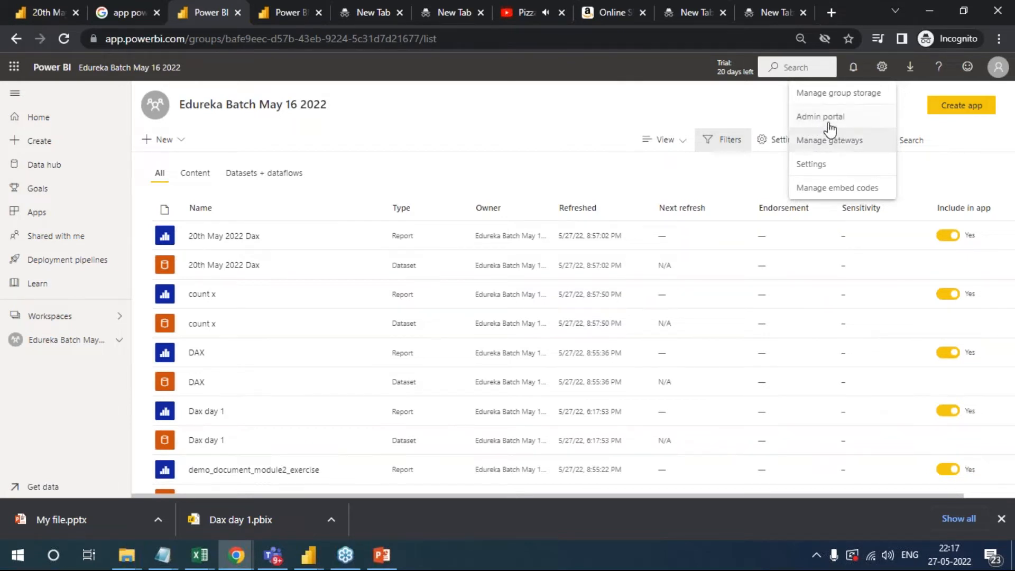
pyautogui.click(834, 118)
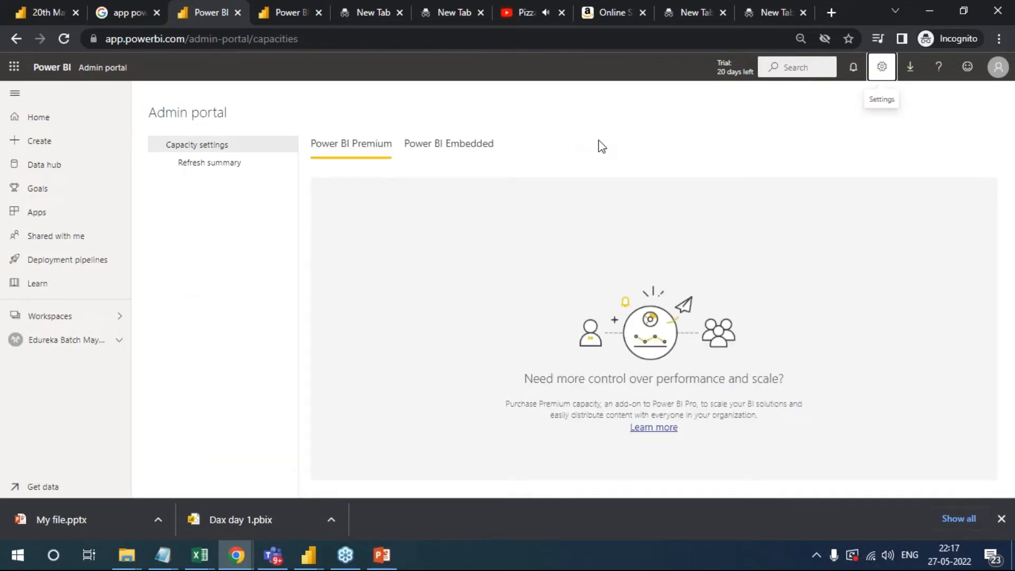
pyautogui.click(222, 168)
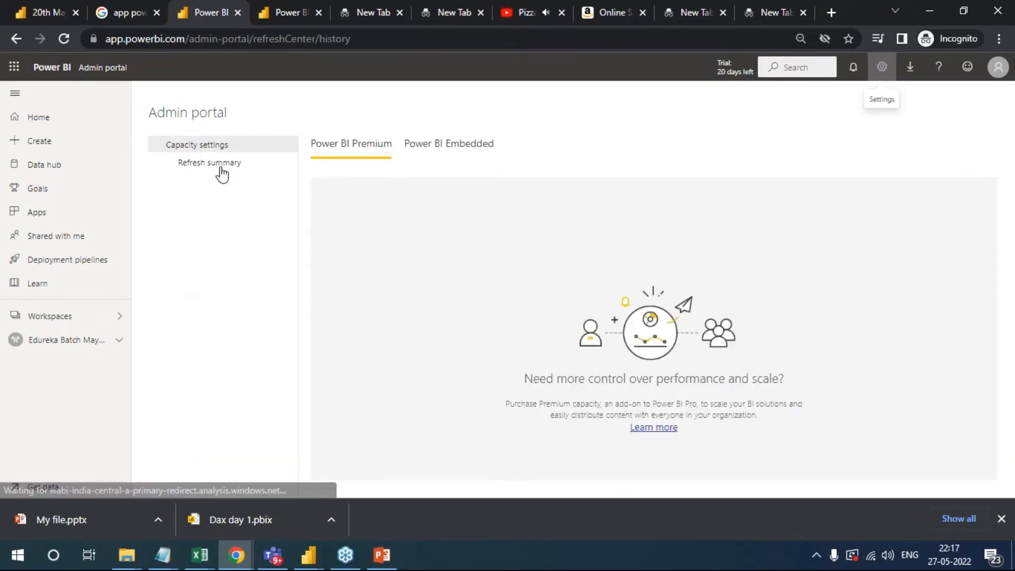
pyautogui.click(224, 146)
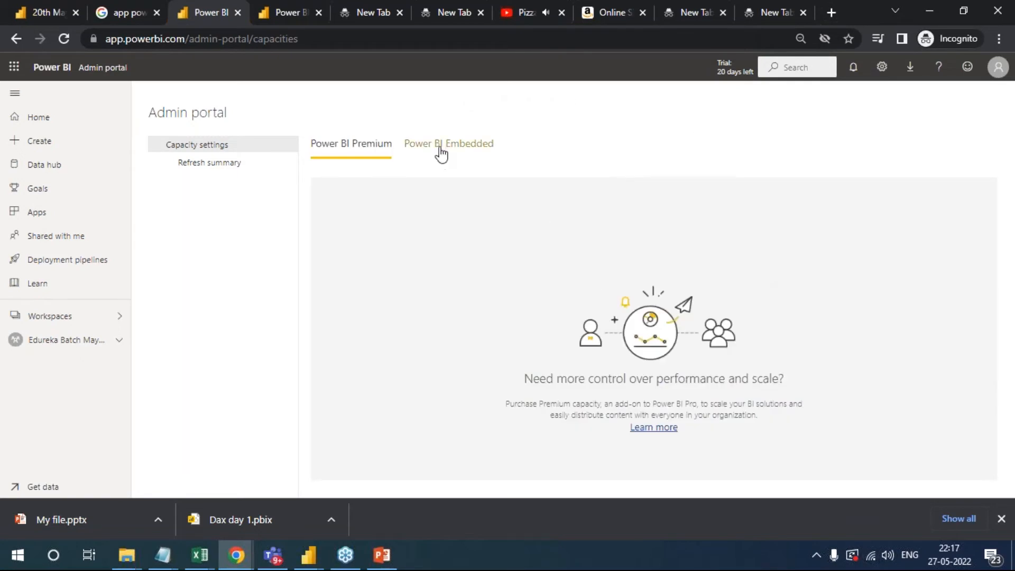
pyautogui.click(439, 150)
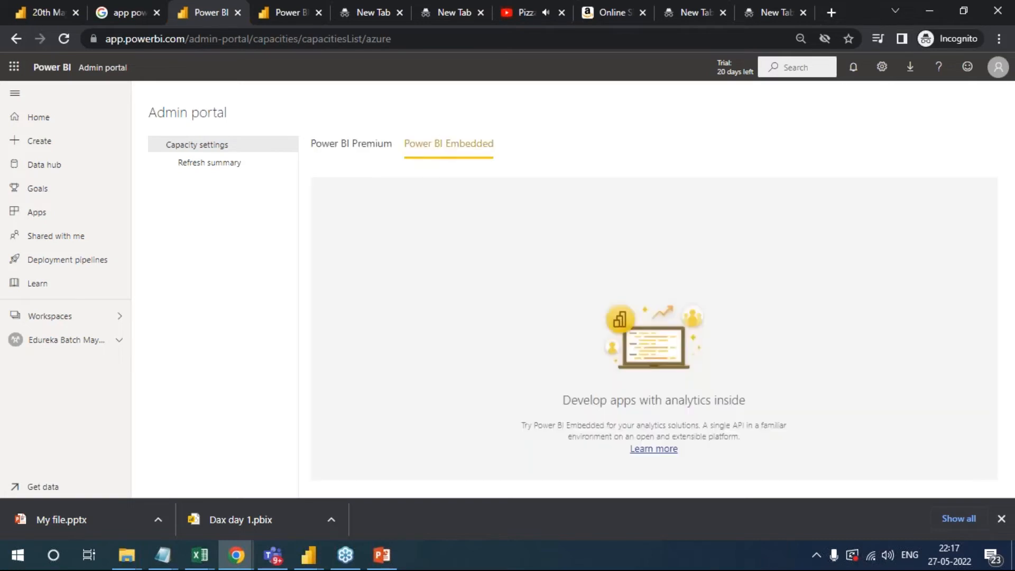
pyautogui.click(353, 149)
pyautogui.click(225, 170)
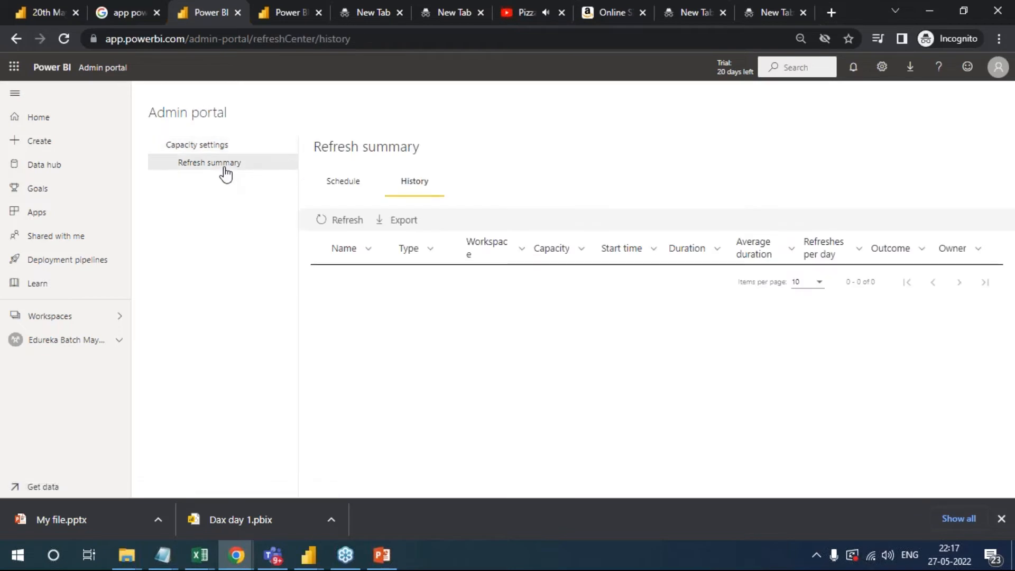
pyautogui.click(222, 143)
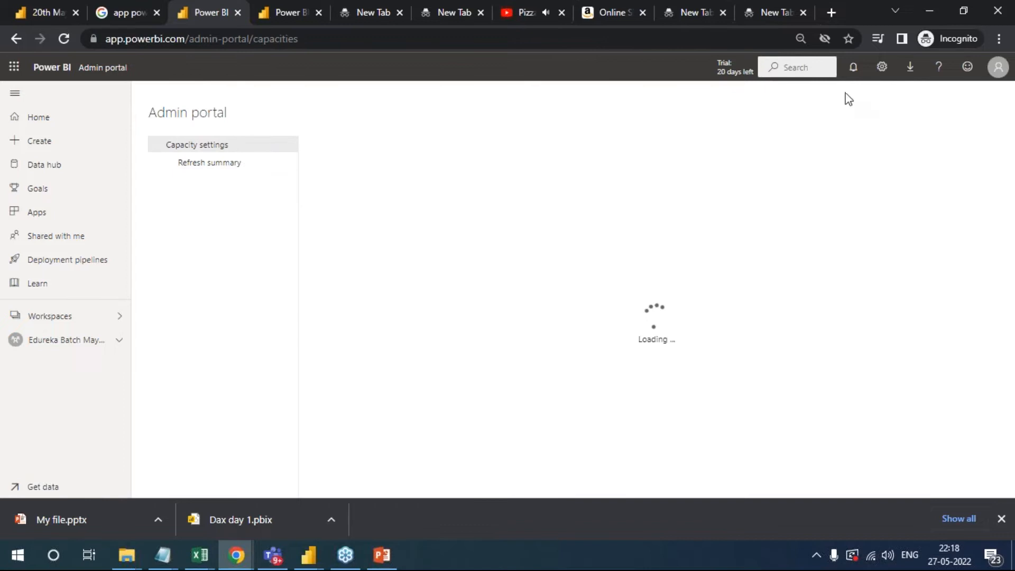
pyautogui.click(882, 66)
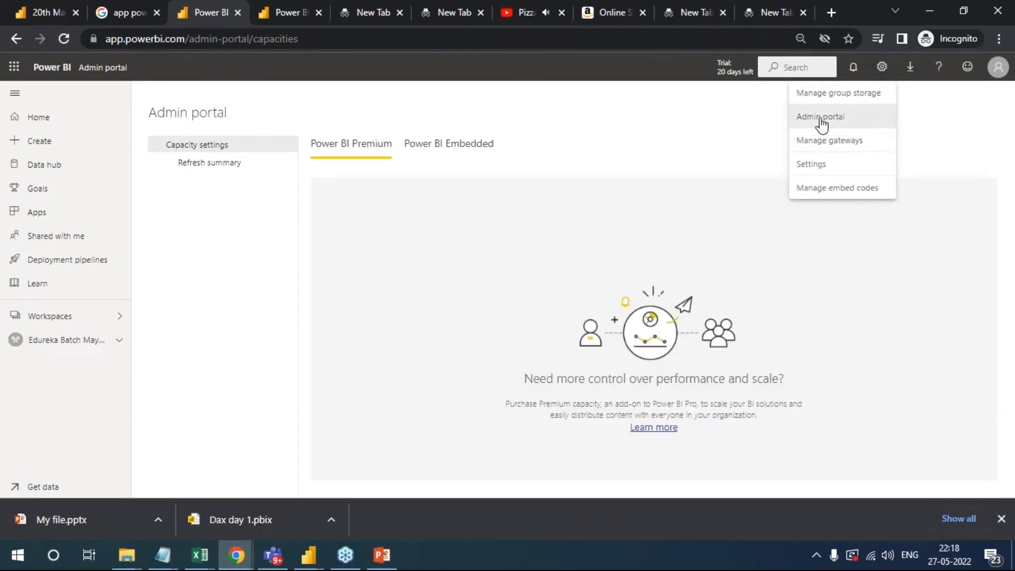
pyautogui.click(821, 119)
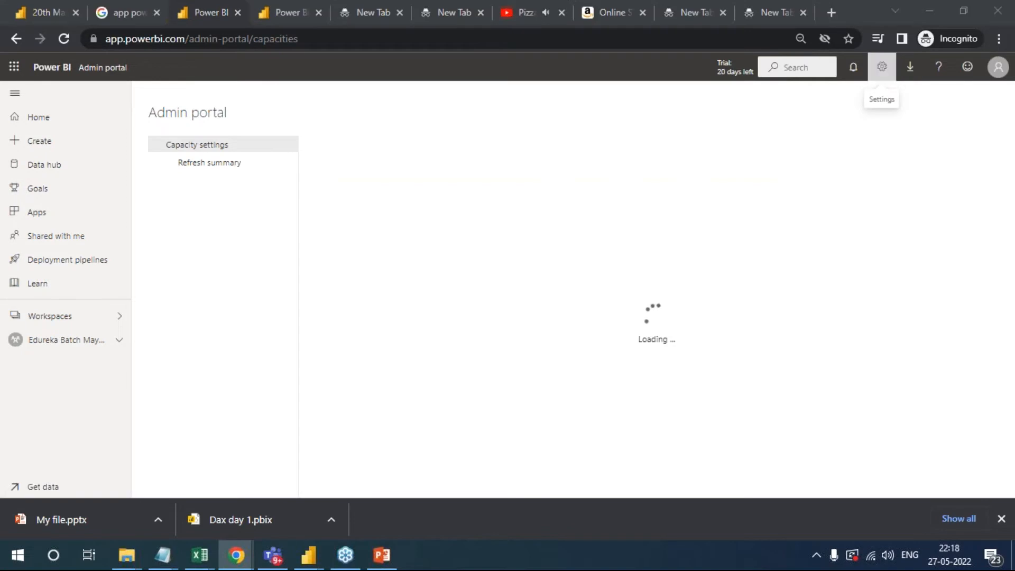
# - Compare the profile details of the accounts signed in to the regular and Incognito browser windows, ending in the regular window
pyautogui.hotkey('alt', 'Tab')
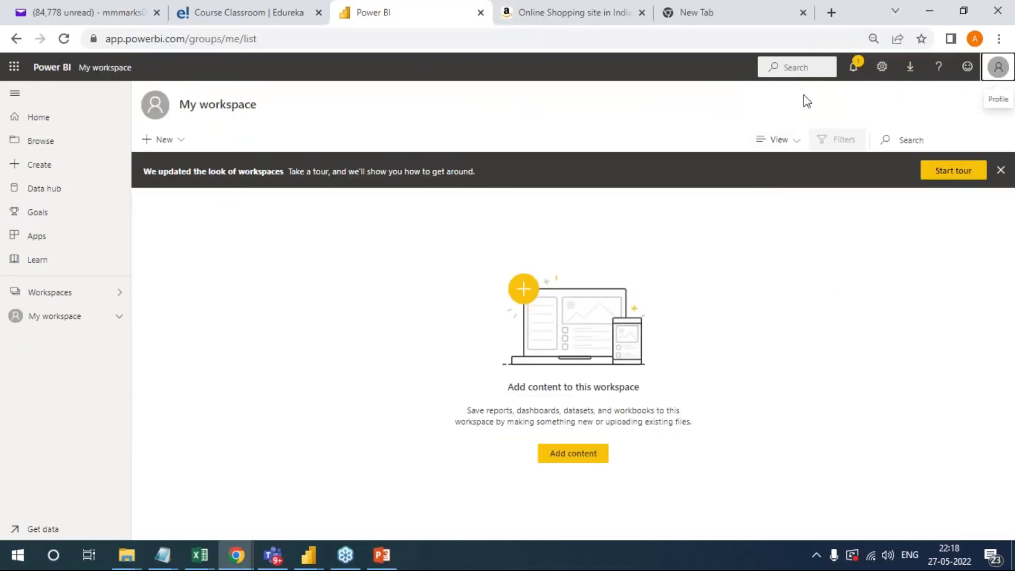
pyautogui.click(998, 67)
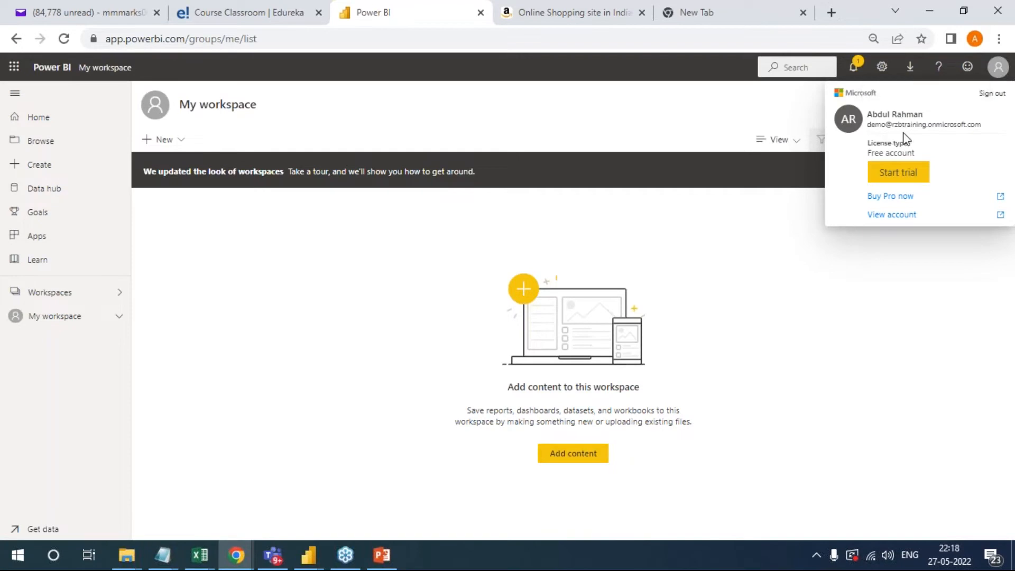
pyautogui.hotkey('alt', 'Tab')
pyautogui.click(1001, 69)
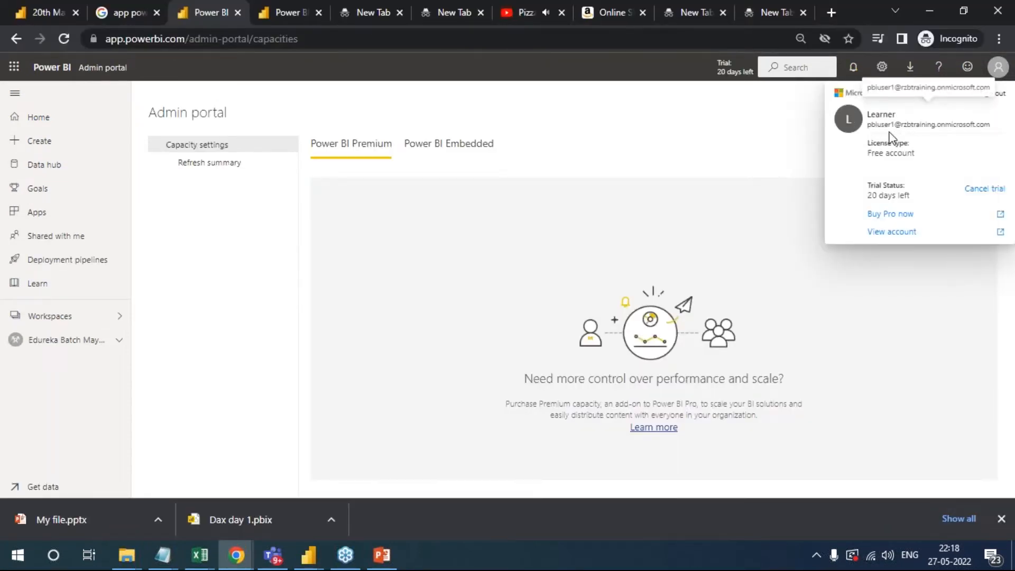
pyautogui.hotkey('alt', 'Tab')
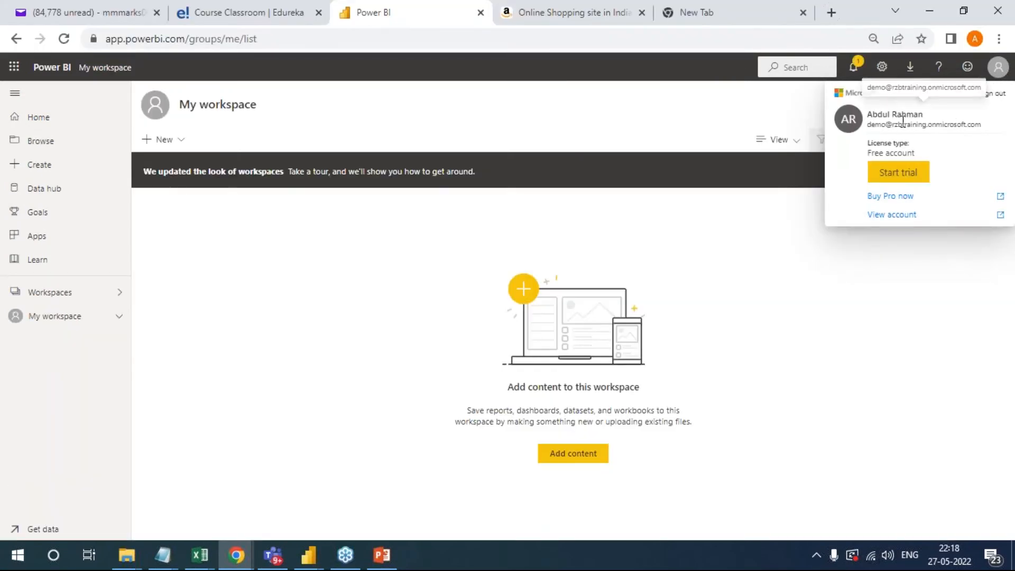
pyautogui.click(720, 119)
# - Open the Admin portal at Tenant settings for the account in the regular browser window
pyautogui.click(878, 74)
pyautogui.click(830, 118)
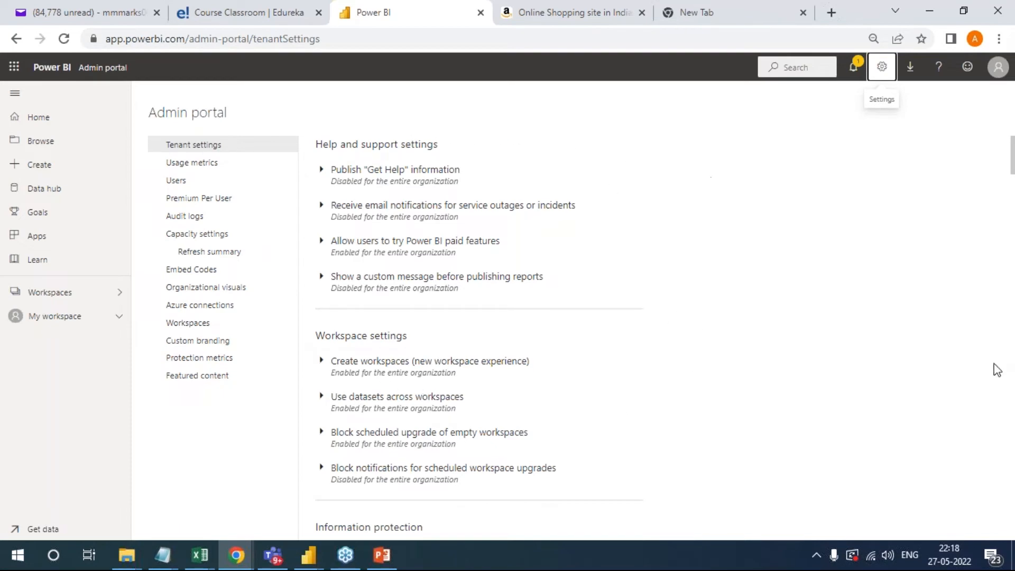
pyautogui.click(1009, 338)
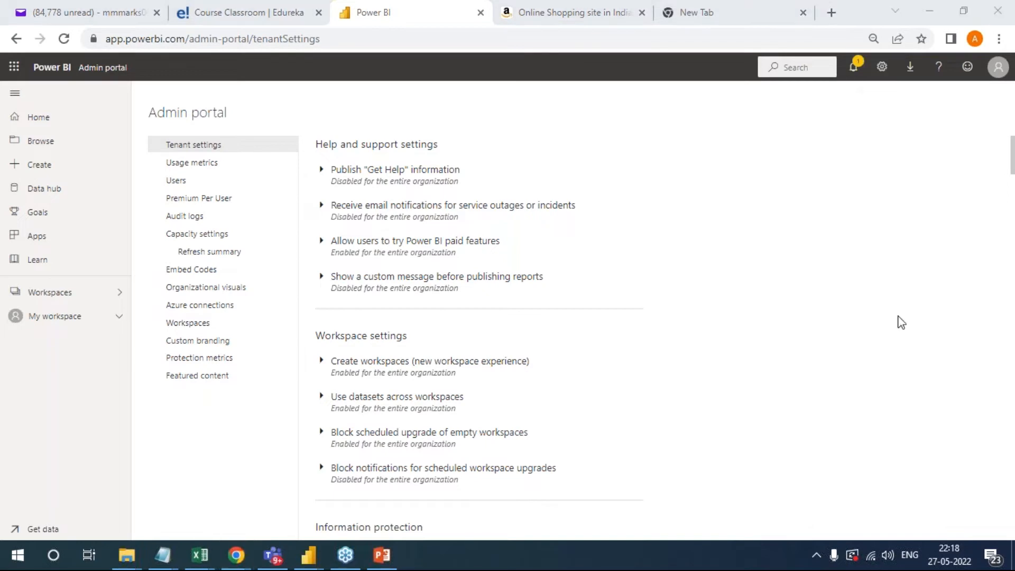
pyautogui.click(992, 355)
pyautogui.click(999, 350)
# - Handwrite the annotations Owner, Home, Tenant and Rent over the blank area beside the tenant settings, and draw a box around Rent
pyautogui.moveTo(664, 158)
pyautogui.mouseDown()
pyautogui.moveTo(660, 145)
pyautogui.moveTo(858, 134)
pyautogui.mouseUp()
pyautogui.moveTo(600, 89)
pyautogui.mouseDown()
pyautogui.moveTo(638, 101)
pyautogui.moveTo(657, 83)
pyautogui.moveTo(703, 79)
pyautogui.mouseUp()
pyautogui.moveTo(639, 255); pyautogui.dragTo(654, 295)
pyautogui.moveTo(606, 277); pyautogui.dragTo(670, 237)
pyautogui.moveTo(668, 277)
pyautogui.mouseDown()
pyautogui.moveTo(692, 258)
pyautogui.moveTo(767, 242)
pyautogui.moveTo(791, 208)
pyautogui.mouseUp()
pyautogui.moveTo(777, 228); pyautogui.dragTo(793, 220)
pyautogui.moveTo(715, 367)
pyautogui.mouseDown()
pyautogui.moveTo(720, 344)
pyautogui.moveTo(854, 312)
pyautogui.mouseUp()
pyautogui.moveTo(850, 264)
pyautogui.mouseDown()
pyautogui.moveTo(843, 300)
pyautogui.moveTo(867, 286)
pyautogui.mouseUp()
pyautogui.moveTo(695, 297)
pyautogui.mouseDown()
pyautogui.moveTo(870, 244)
pyautogui.moveTo(684, 385)
pyautogui.moveTo(736, 297)
pyautogui.mouseUp()
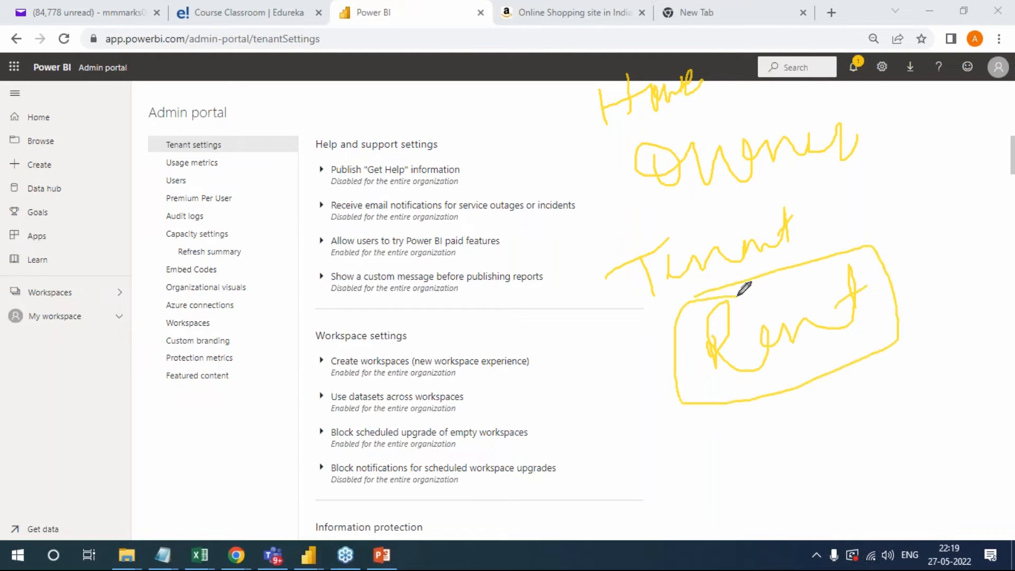
# - Circle Tenant settings and outline the whole portal page with the pen, clear all annotations and select Tenant settings
pyautogui.moveTo(252, 136)
pyautogui.mouseDown()
pyautogui.moveTo(193, 108)
pyautogui.moveTo(159, 142)
pyautogui.moveTo(249, 136)
pyautogui.mouseUp()
pyautogui.moveTo(57, 51)
pyautogui.mouseDown()
pyautogui.moveTo(972, 117)
pyautogui.moveTo(614, 466)
pyautogui.moveTo(50, 168)
pyautogui.moveTo(130, 91)
pyautogui.mouseUp()
pyautogui.moveTo(378, 66)
pyautogui.mouseDown()
pyautogui.moveTo(392, 98)
pyautogui.moveTo(499, 62)
pyautogui.moveTo(534, 80)
pyautogui.mouseUp()
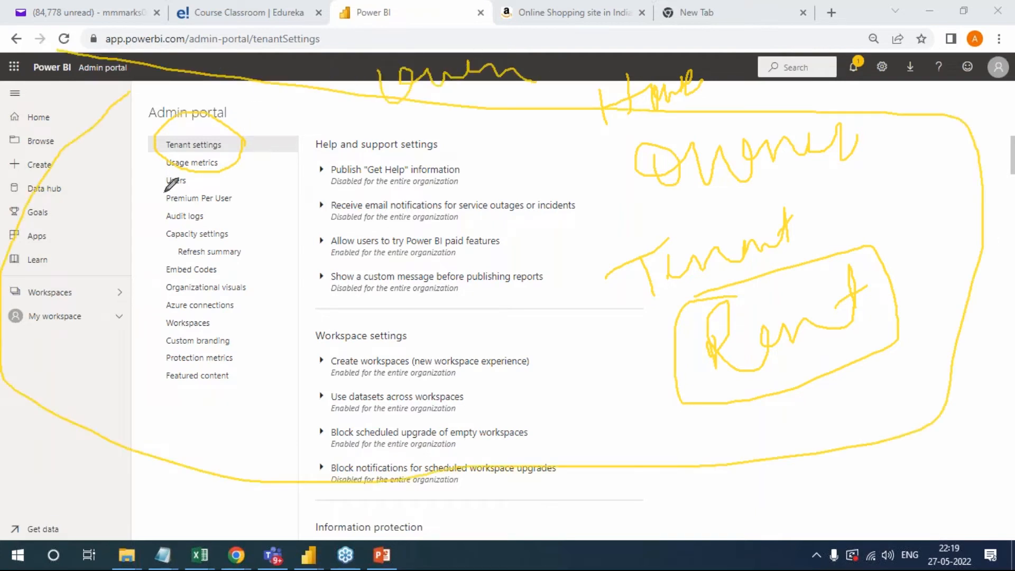
pyautogui.moveTo(222, 147); pyautogui.dragTo(261, 132)
pyautogui.click(923, 430)
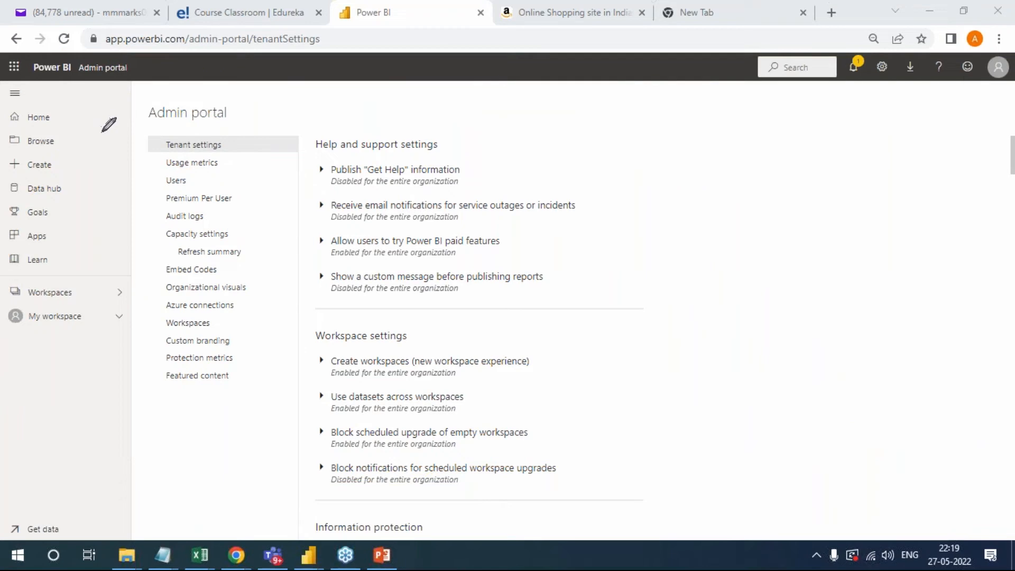
pyautogui.click(204, 151)
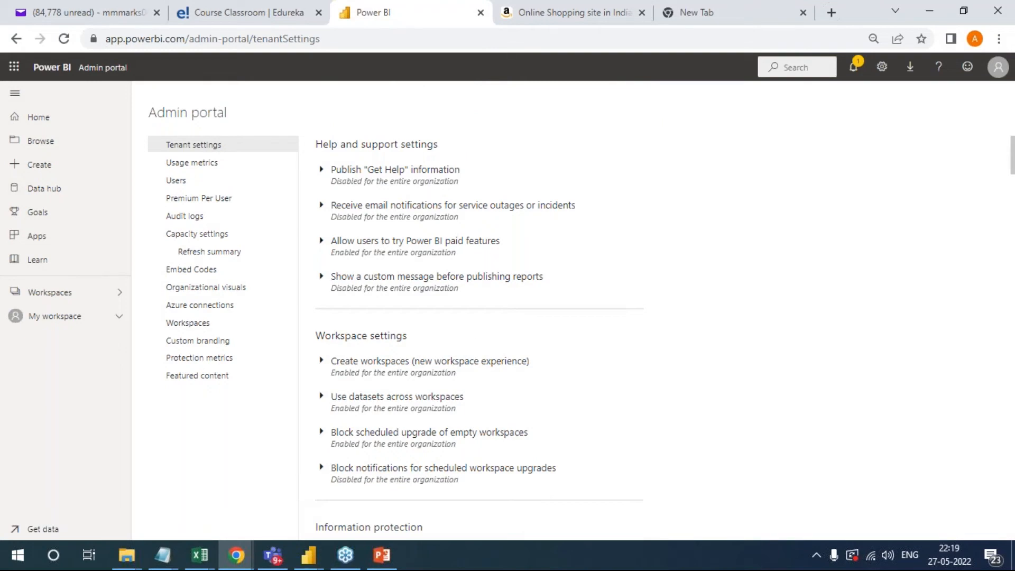
# - Disable the Create workspaces (new workspace experience) tenant setting and apply it, and re-enable it for the entire organization and apply
pyautogui.scroll(-3, 572, 379)
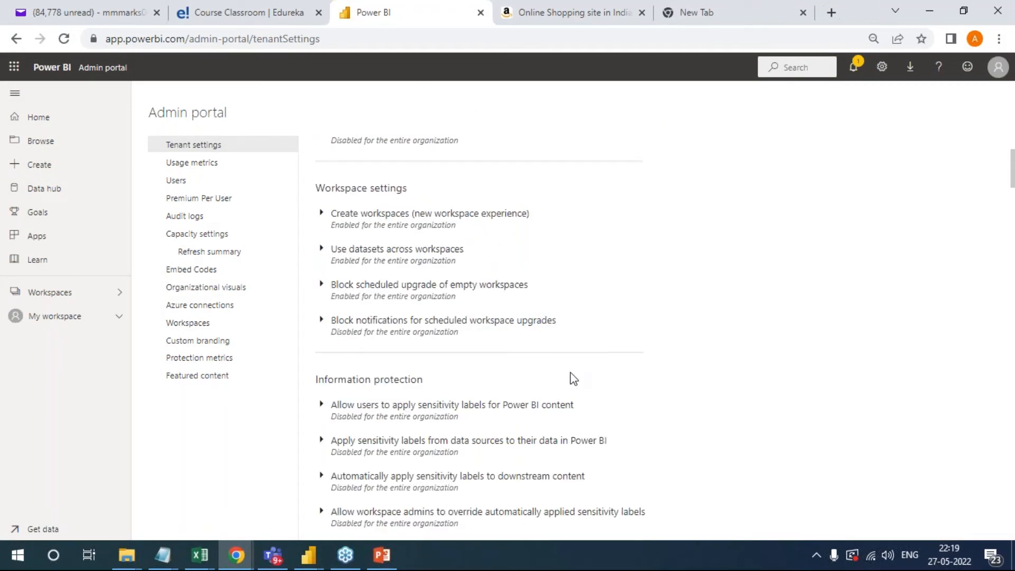
pyautogui.click(322, 213)
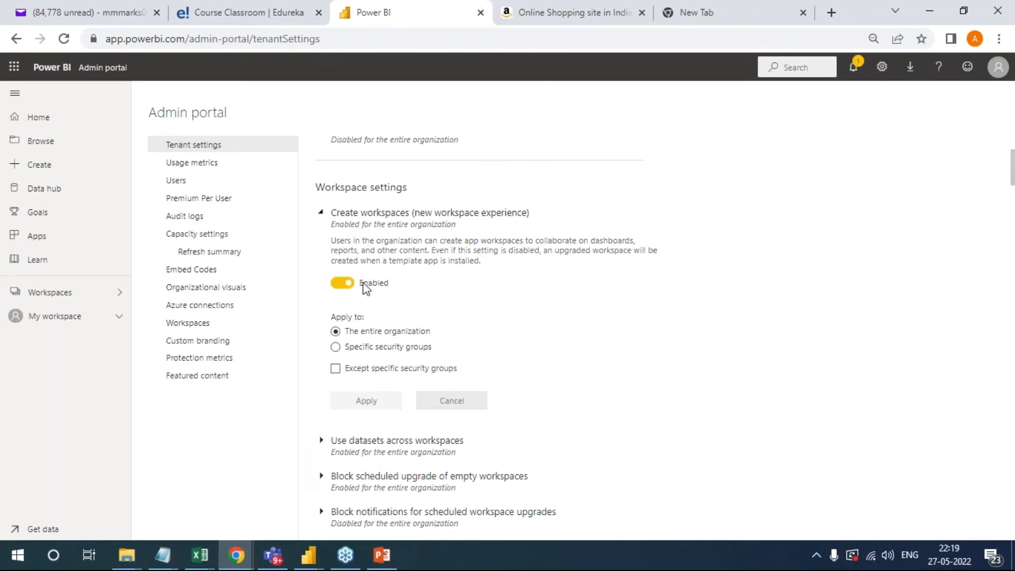
pyautogui.click(343, 284)
pyautogui.click(379, 334)
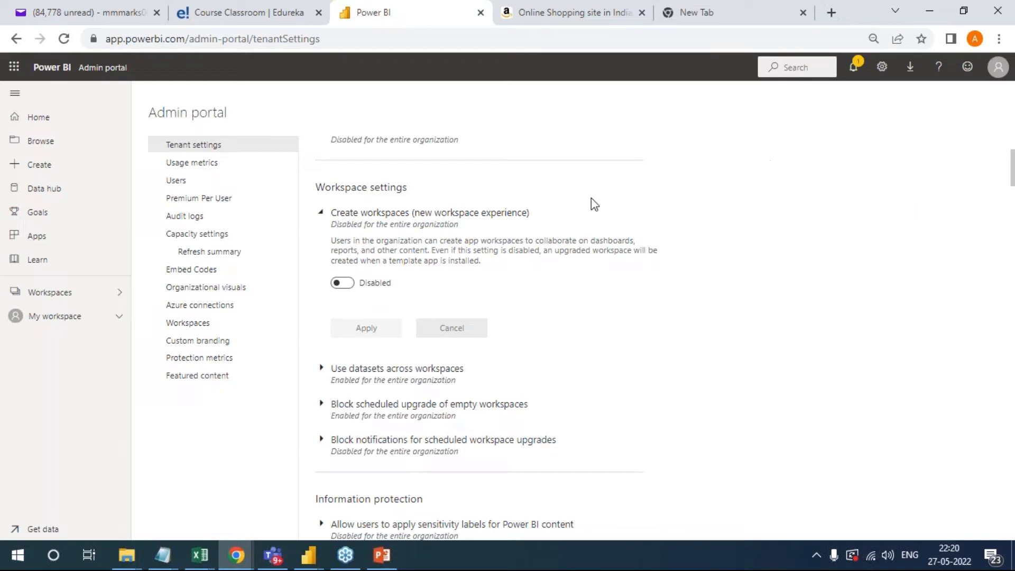
pyautogui.click(347, 284)
pyautogui.click(376, 402)
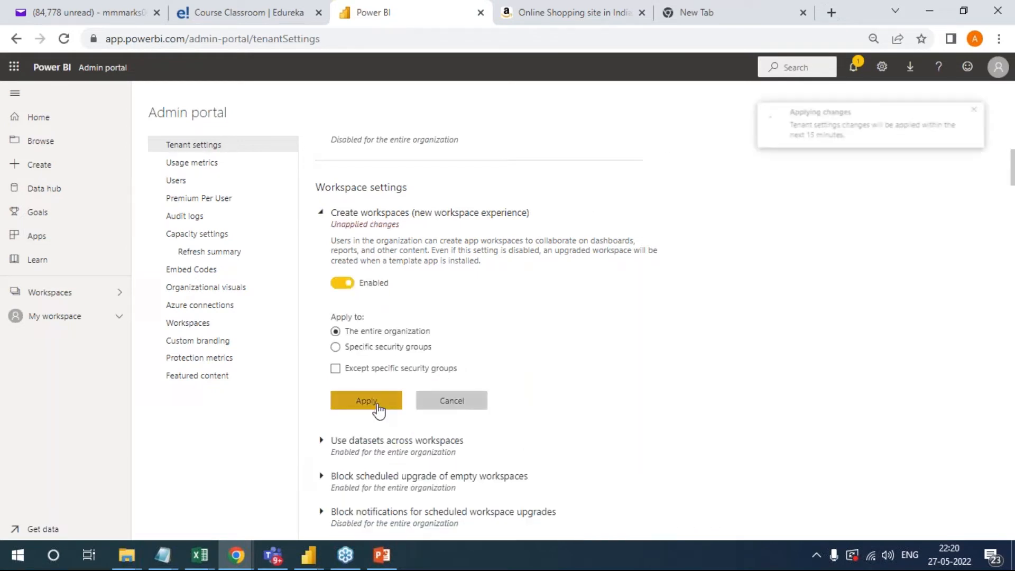
# - Review the remaining tenant settings, from Information protection and Export and sharing settings through to Quick measure suggestions
pyautogui.scroll(-5, 576, 390)
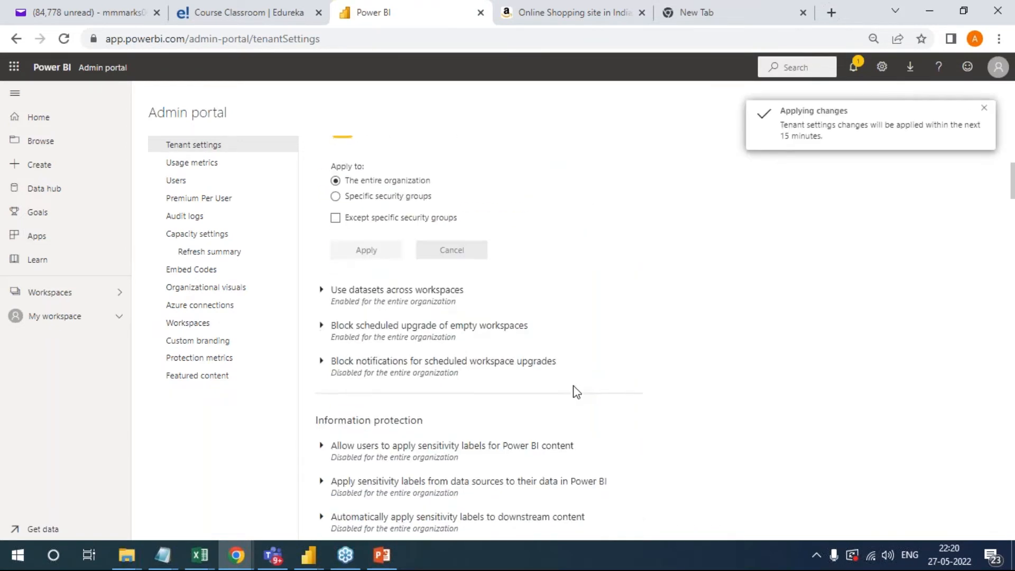
pyautogui.scroll(-5, 413, 326)
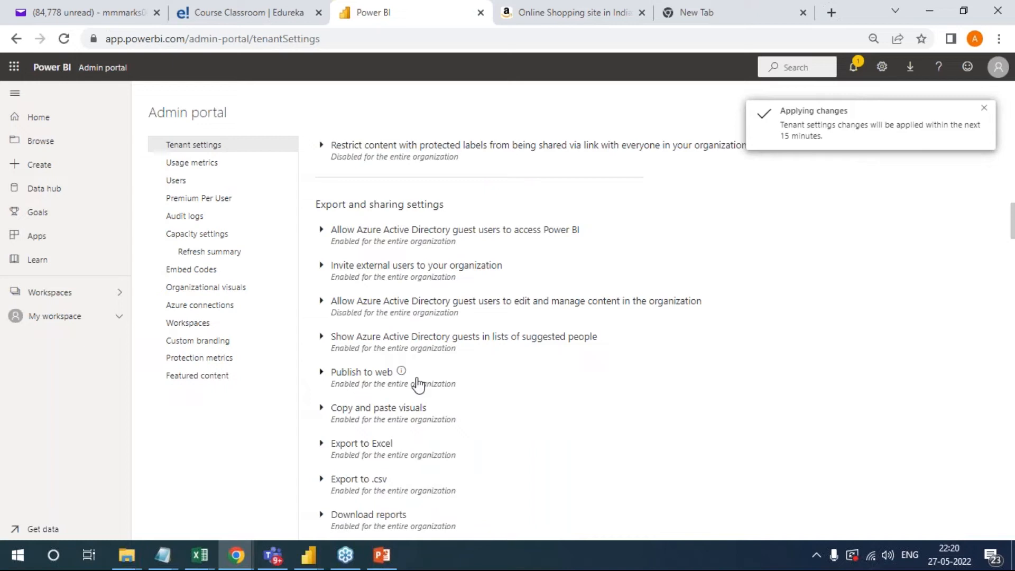
pyautogui.scroll(-2, 415, 386)
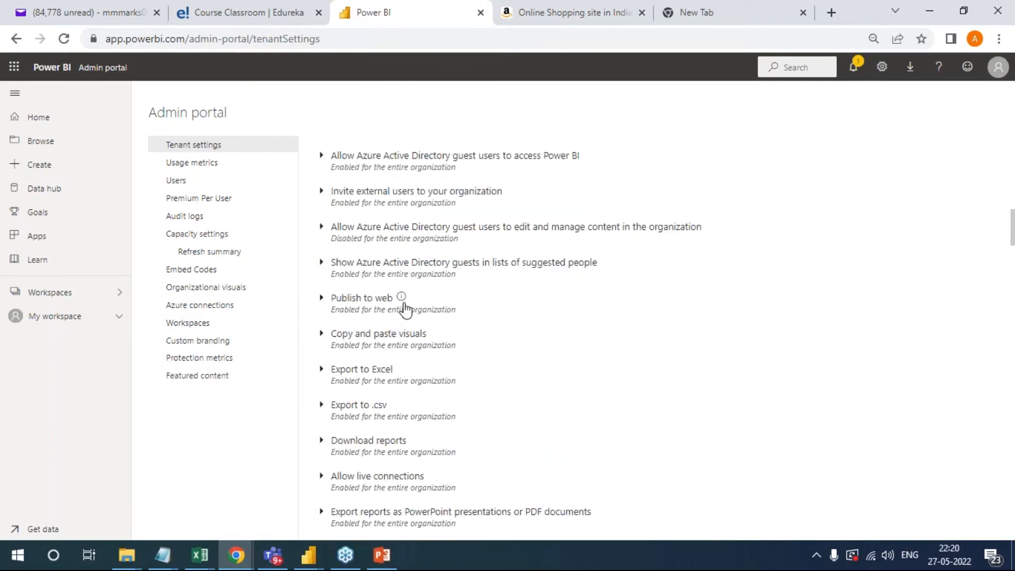
pyautogui.scroll(-4, 437, 379)
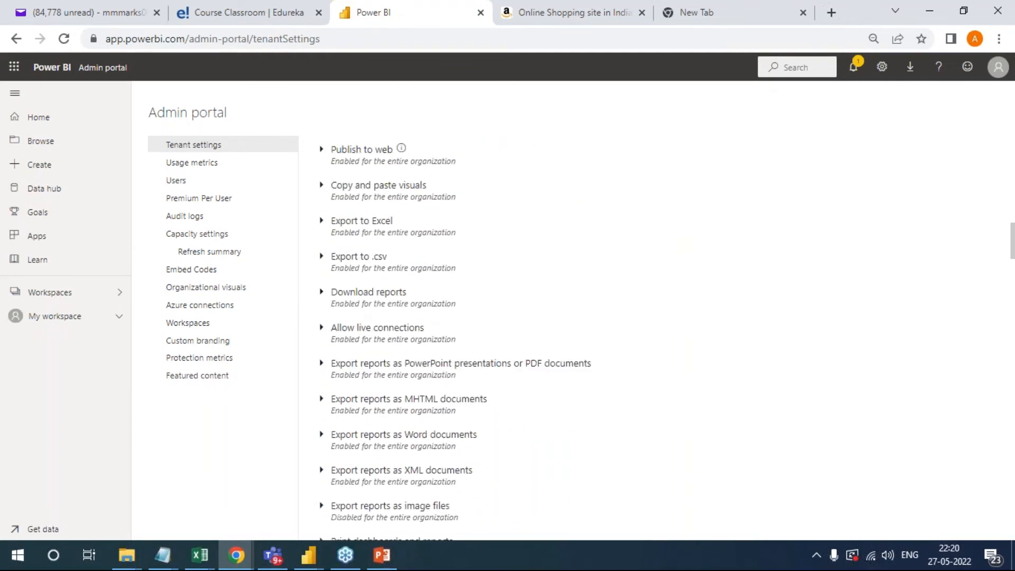
pyautogui.scroll(-6, 475, 373)
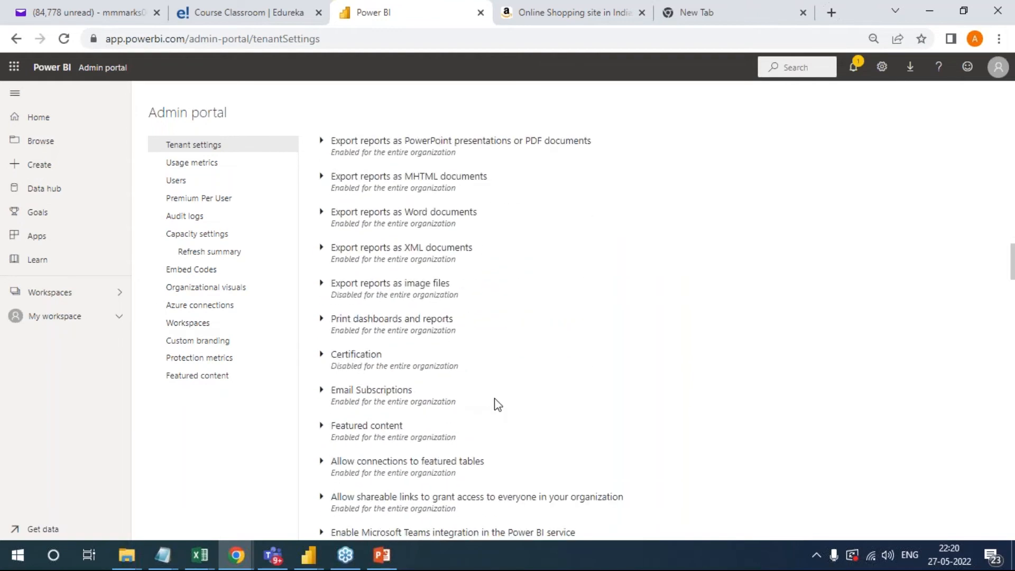
pyautogui.scroll(-4, 495, 404)
pyautogui.scroll(-4, 479, 336)
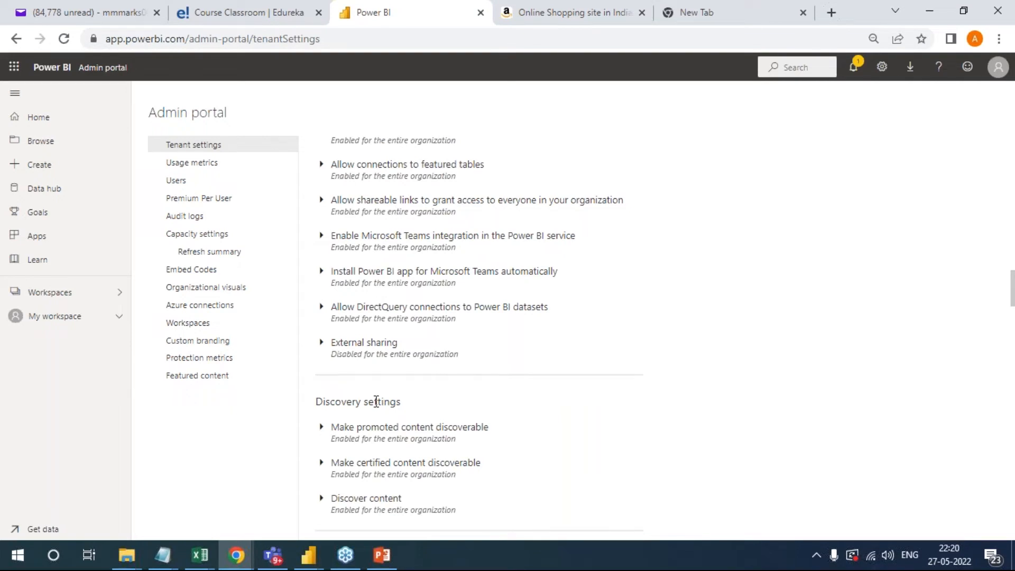
pyautogui.scroll(-5, 376, 402)
pyautogui.scroll(-10, 496, 381)
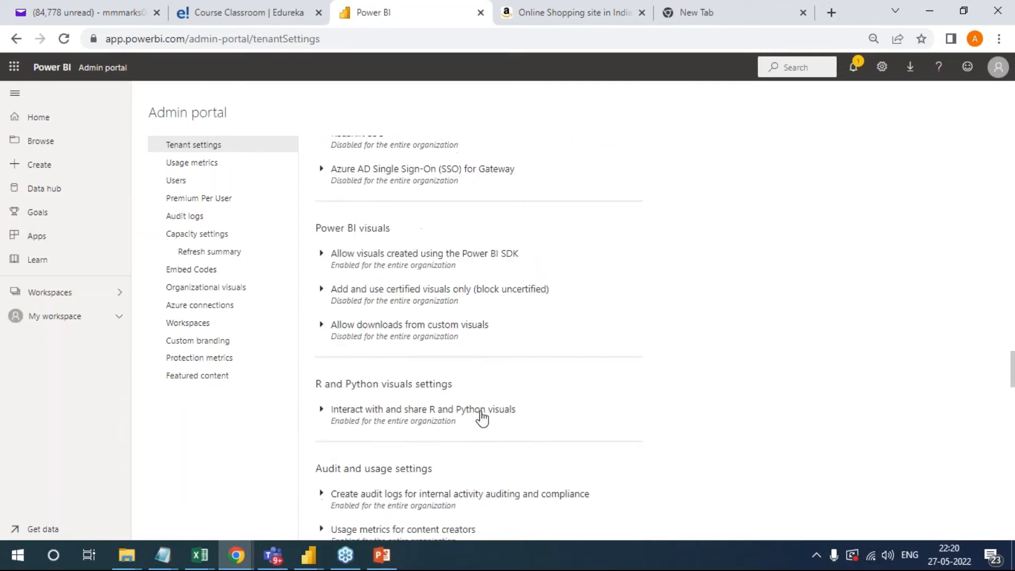
pyautogui.scroll(-3, 492, 324)
pyautogui.scroll(-4, 449, 370)
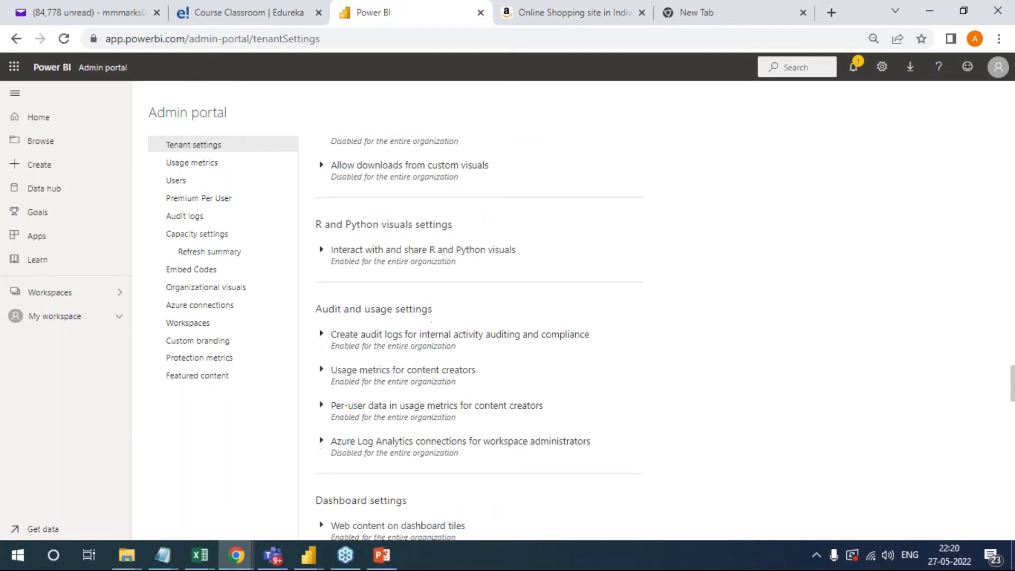
pyautogui.scroll(-5, 449, 391)
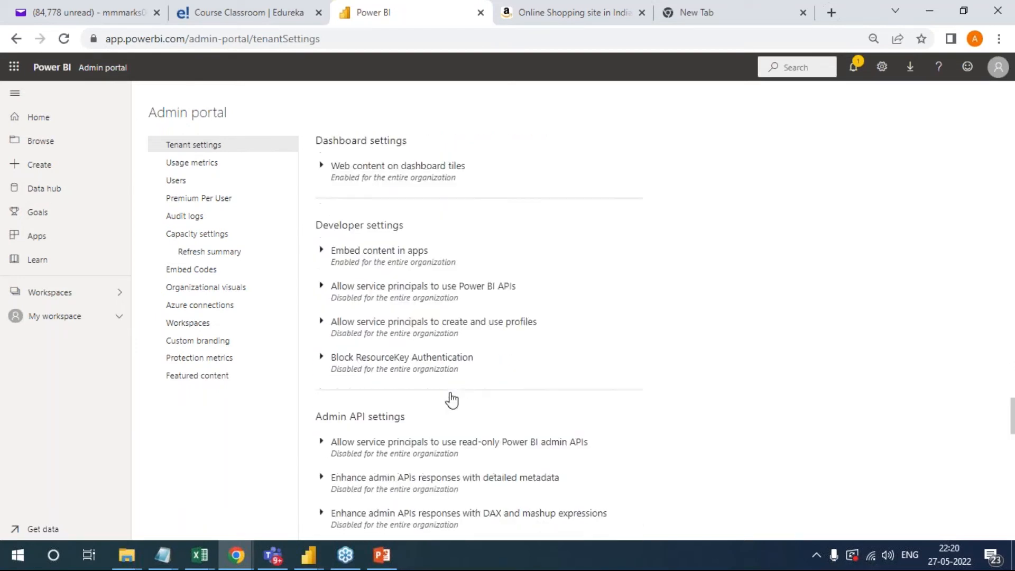
pyautogui.scroll(-7, 451, 399)
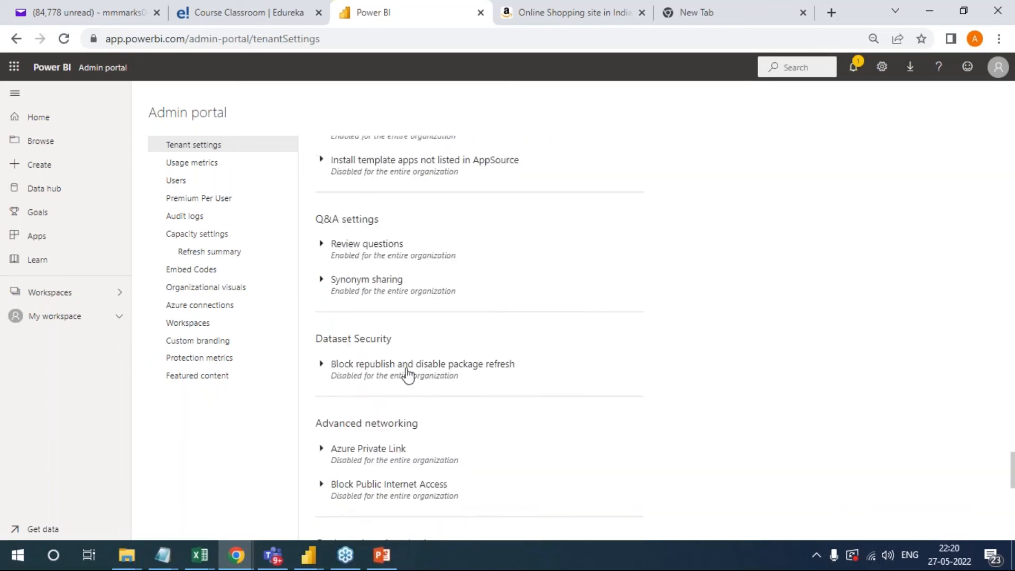
pyautogui.scroll(-5, 449, 386)
pyautogui.scroll(-4, 480, 391)
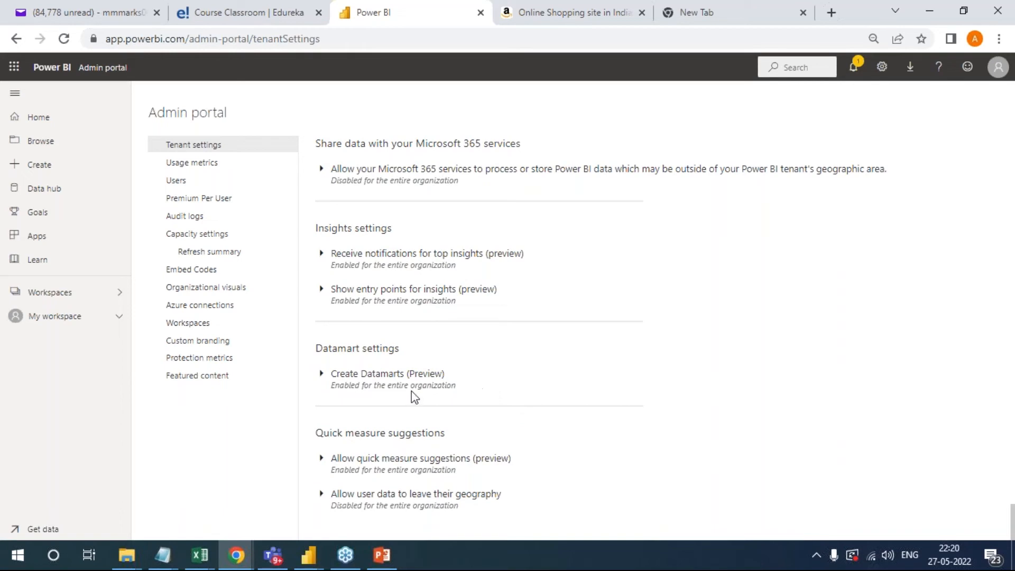
# - Open the Usage metrics and examine the user and group figures, most consumed dashboards and packages, and top users
pyautogui.click(196, 164)
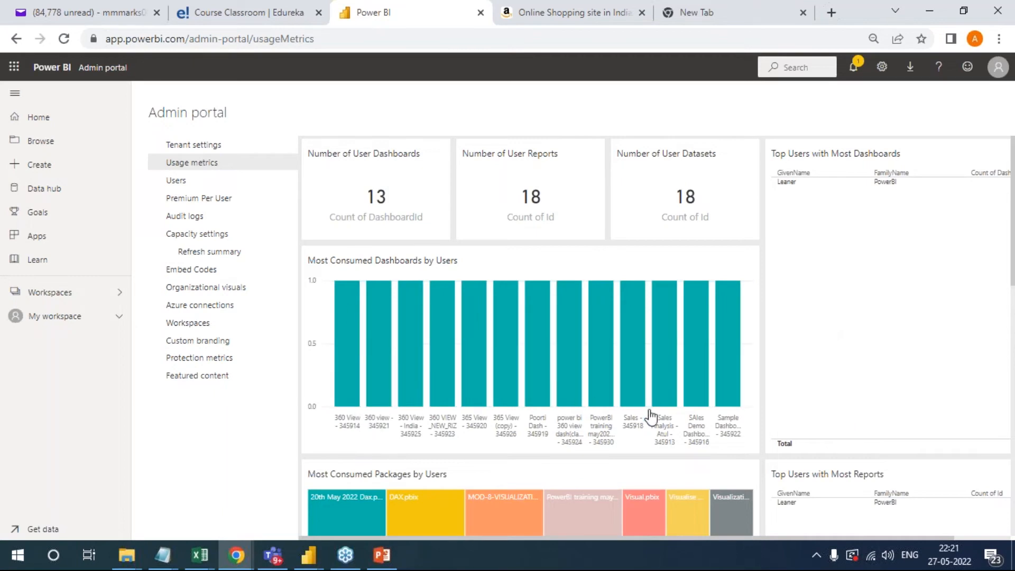
pyautogui.moveTo(703, 330)
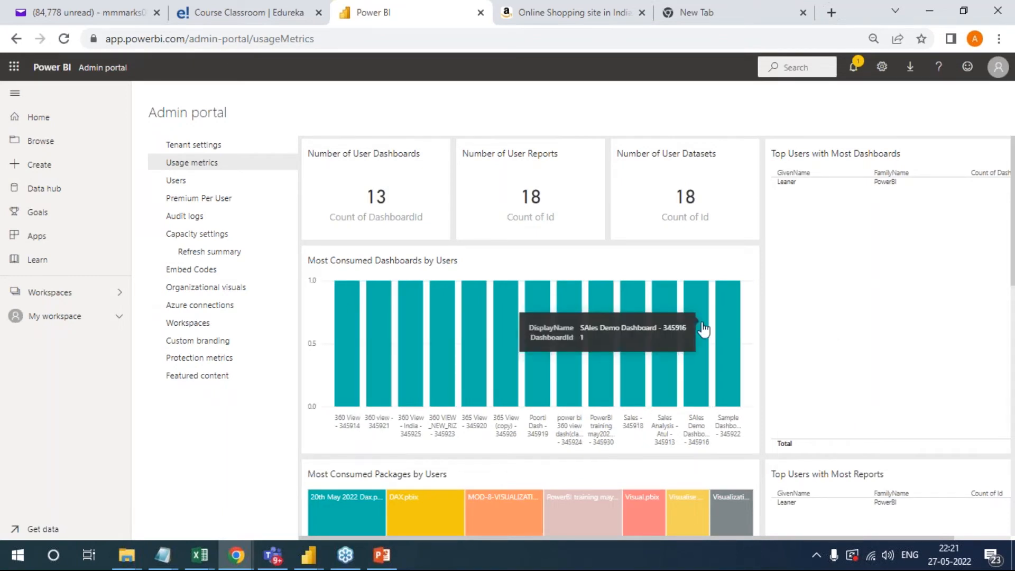
pyautogui.scroll(-4, 748, 363)
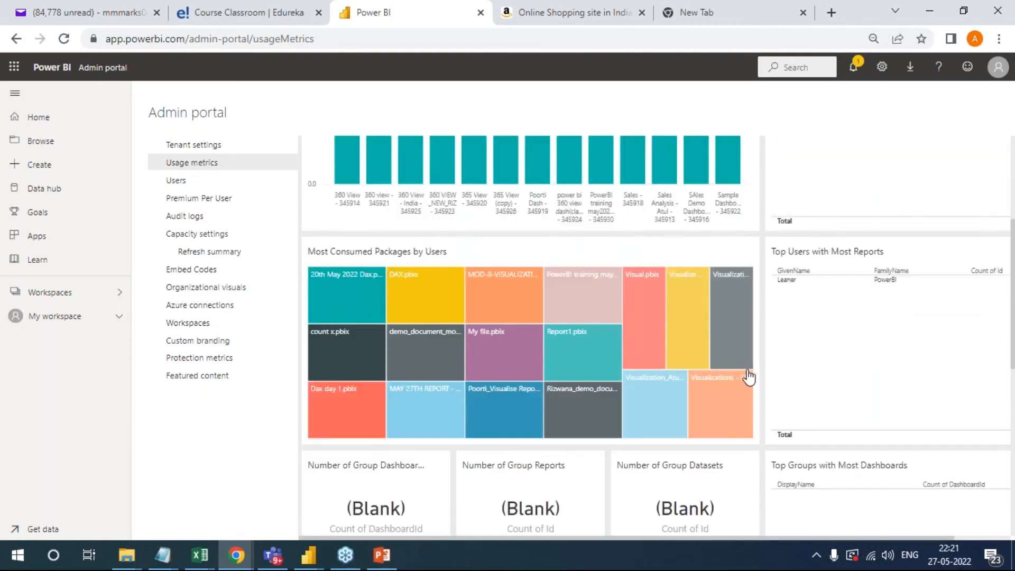
pyautogui.scroll(4, 805, 375)
pyautogui.scroll(-4, 843, 399)
pyautogui.moveTo(804, 290)
pyautogui.scroll(-1, 810, 426)
pyautogui.scroll(-3, 811, 426)
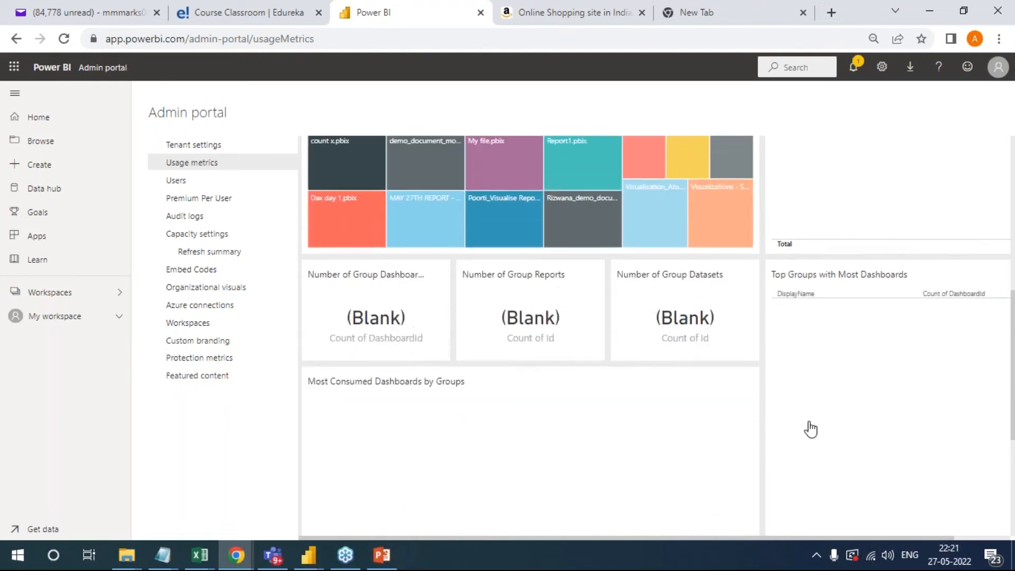
pyautogui.scroll(8, 810, 426)
pyautogui.scroll(-3, 839, 439)
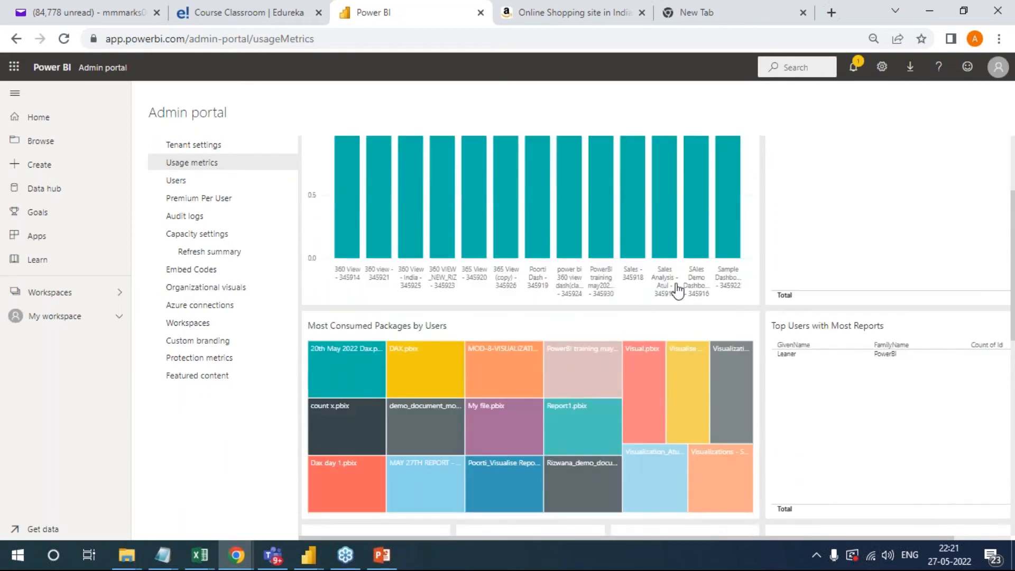
pyautogui.scroll(3, 760, 298)
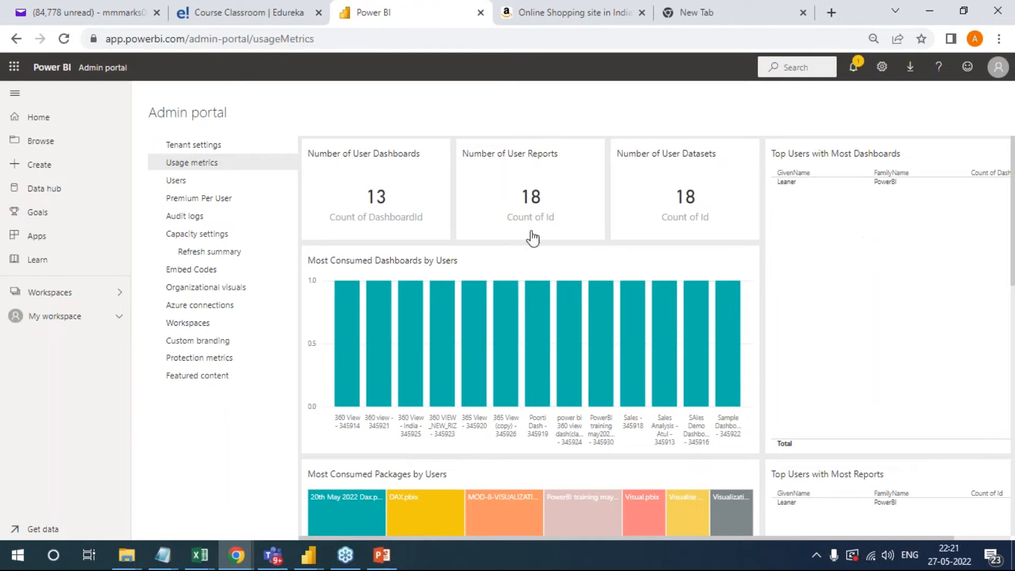
# - View the Users, Premium Per User, Audit logs and Capacity settings pages of the Admin portal in turn
pyautogui.click(191, 182)
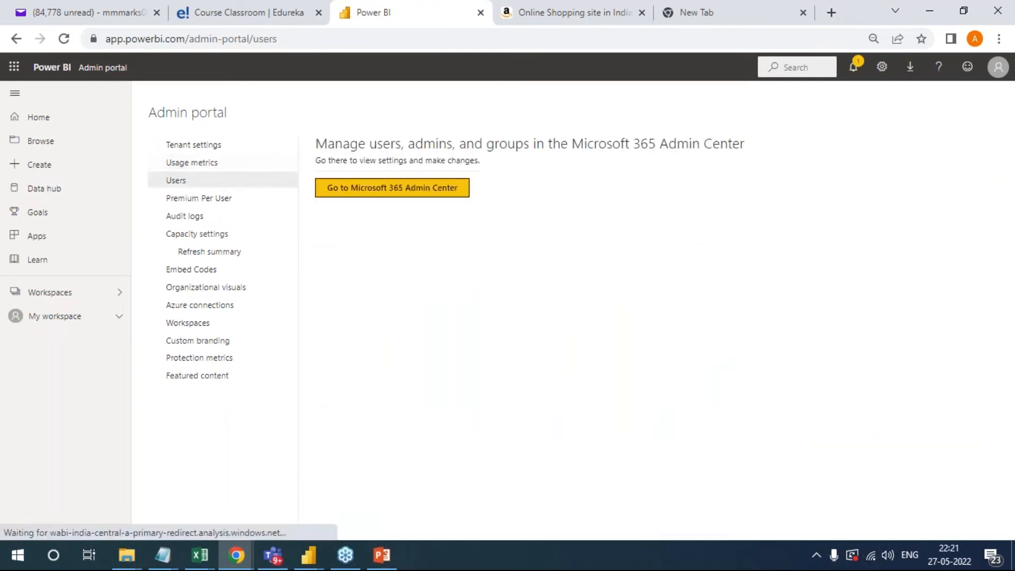
pyautogui.click(193, 201)
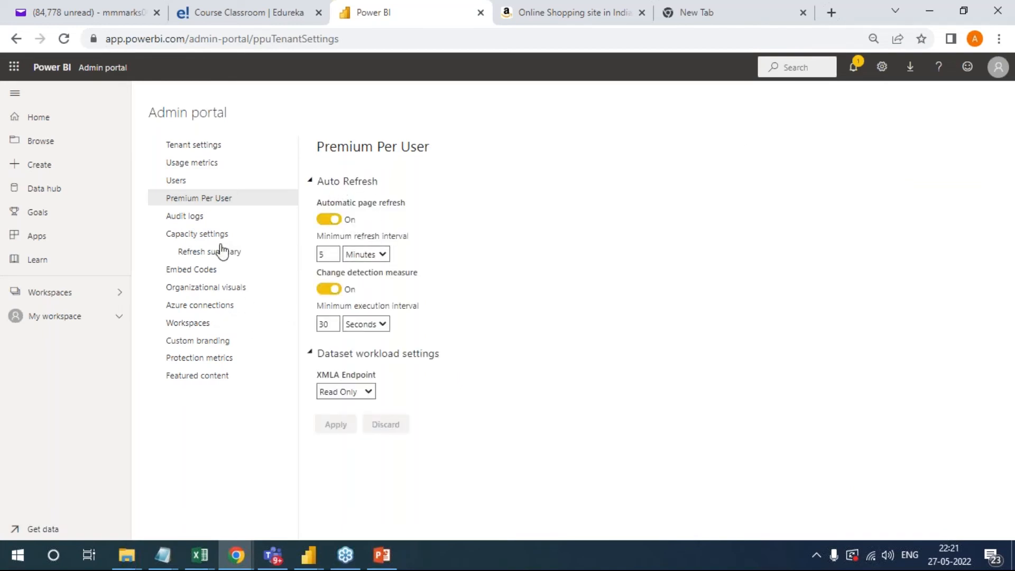
pyautogui.click(199, 219)
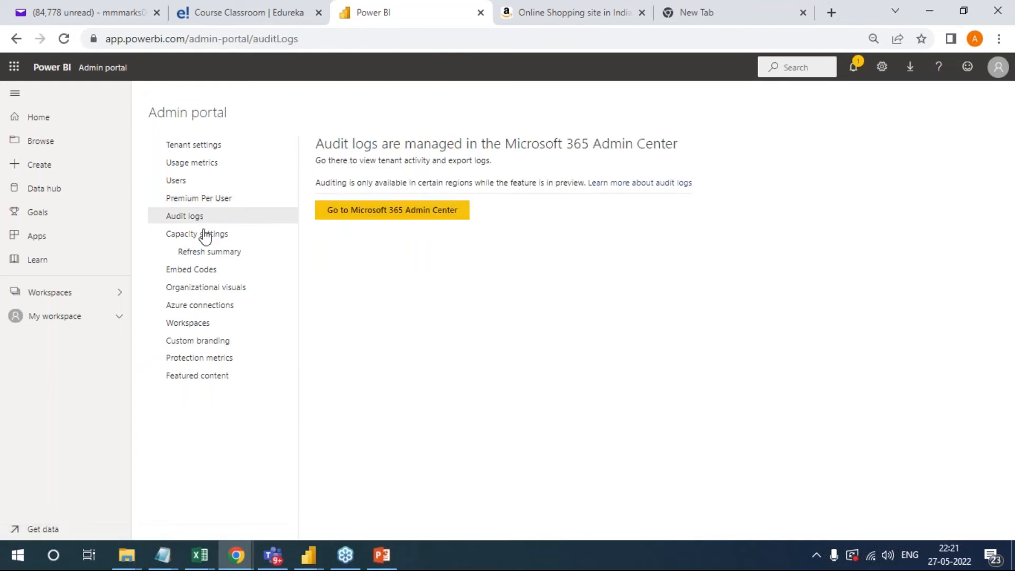
pyautogui.click(204, 233)
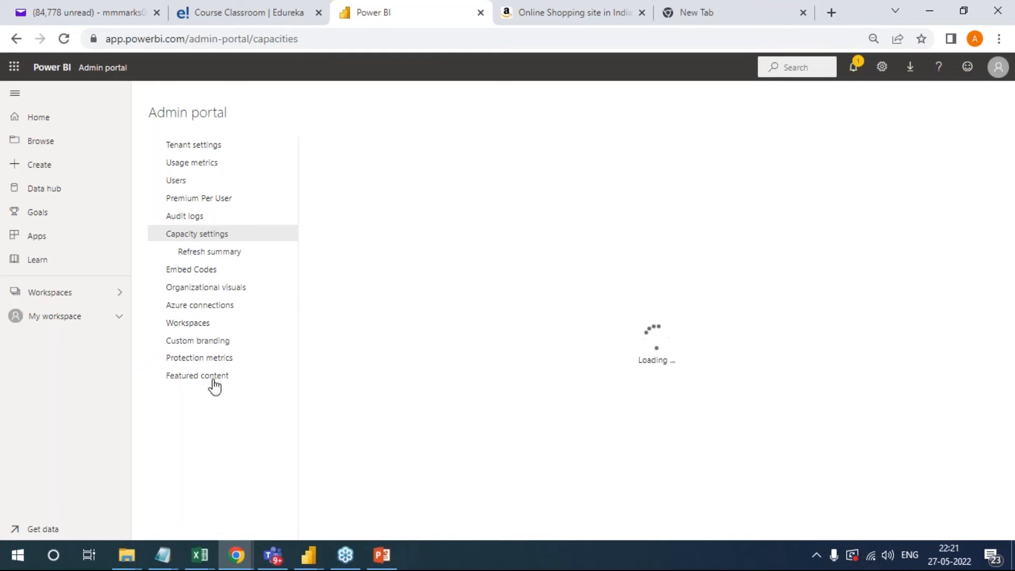
# - Examine the Tenant-level storage options under Azure connections, and view the organization's list of workspaces in the Admin portal
pyautogui.click(224, 308)
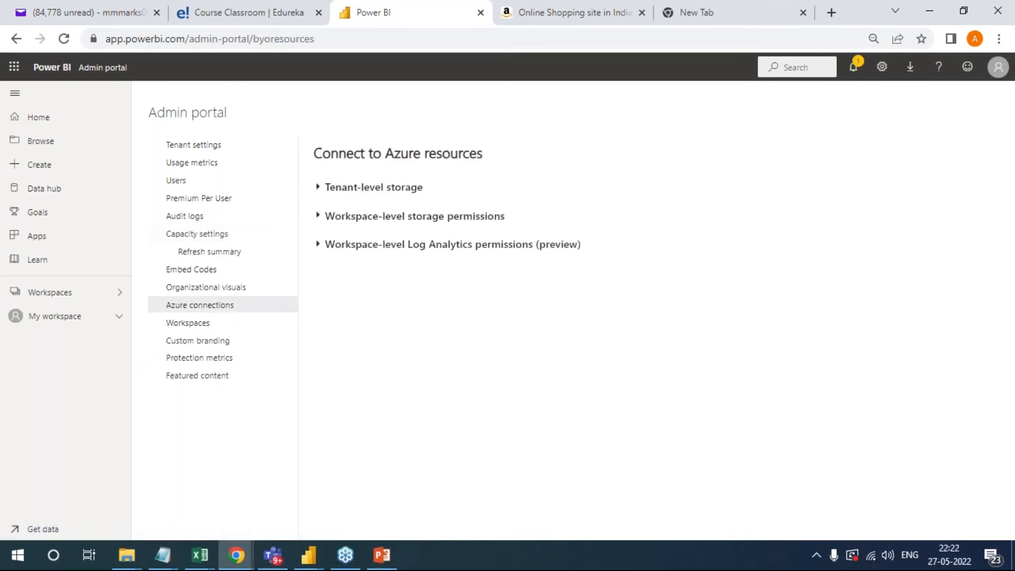
pyautogui.click(322, 188)
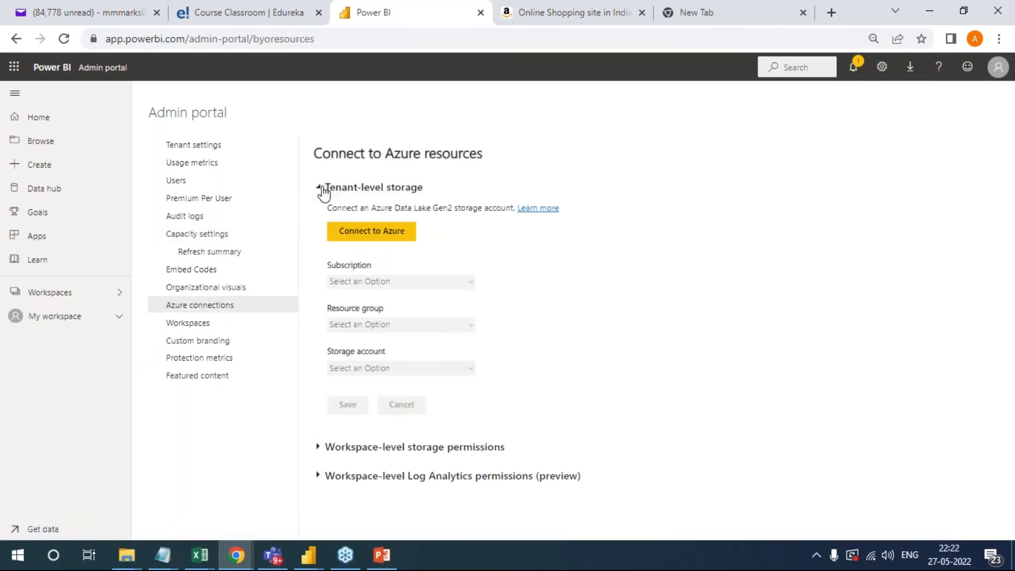
pyautogui.click(322, 189)
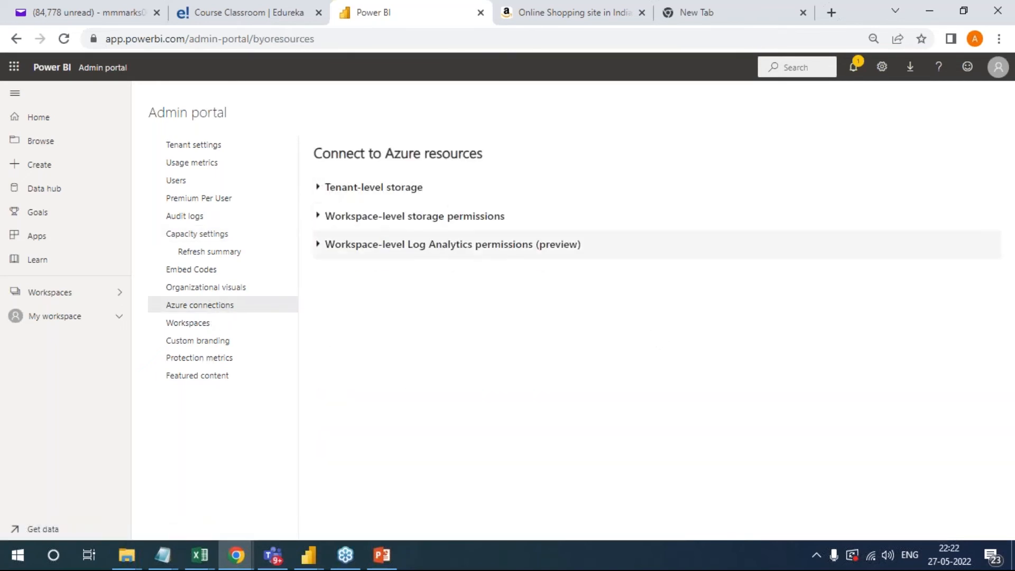
pyautogui.click(191, 324)
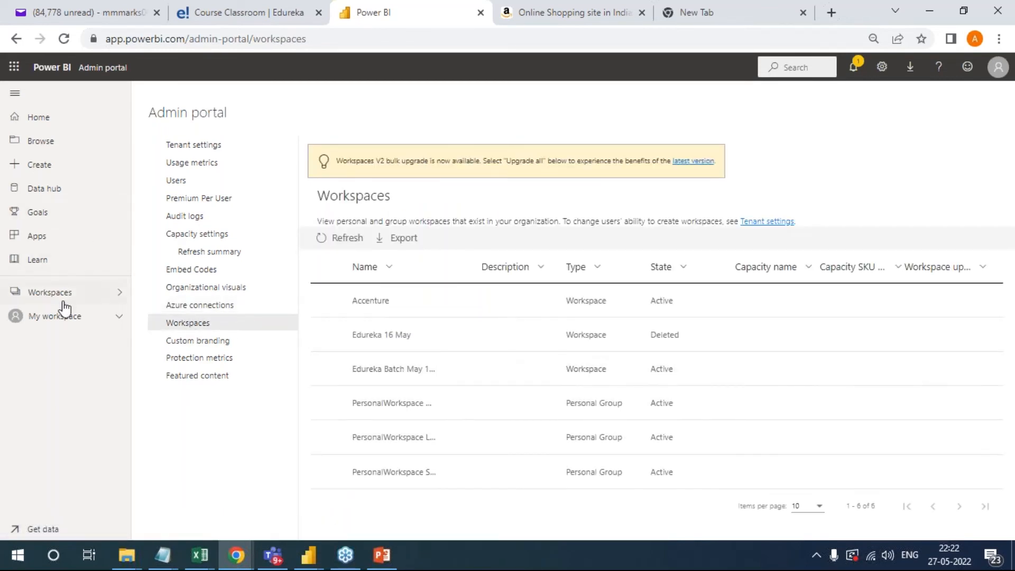
# - Return to Tenant settings, show the signed-in account's profile details, and switch by way of Power BI Desktop to the Incognito browser window
pyautogui.click(218, 148)
pyautogui.click(996, 68)
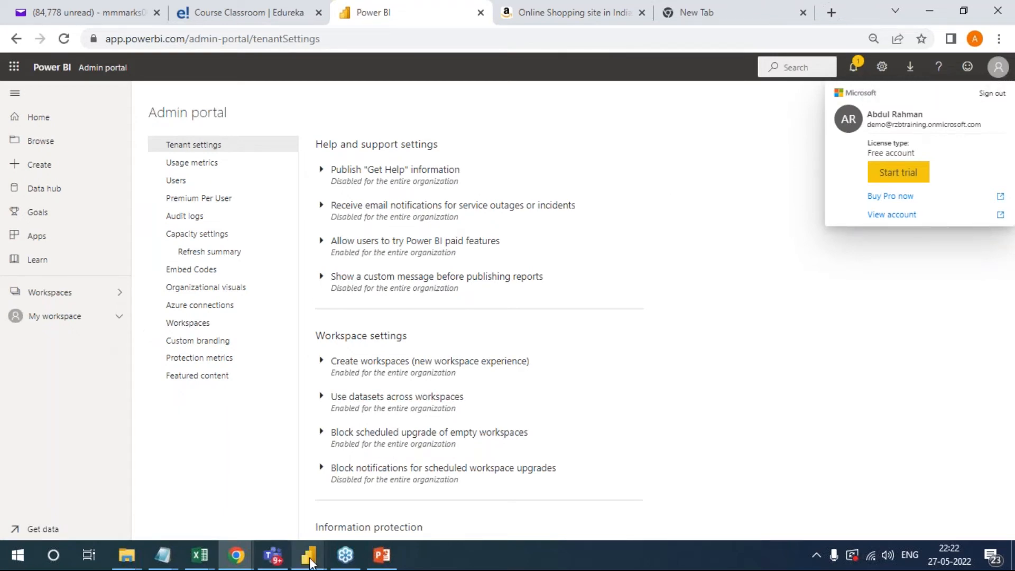
pyautogui.moveTo(308, 553)
pyautogui.click(309, 533)
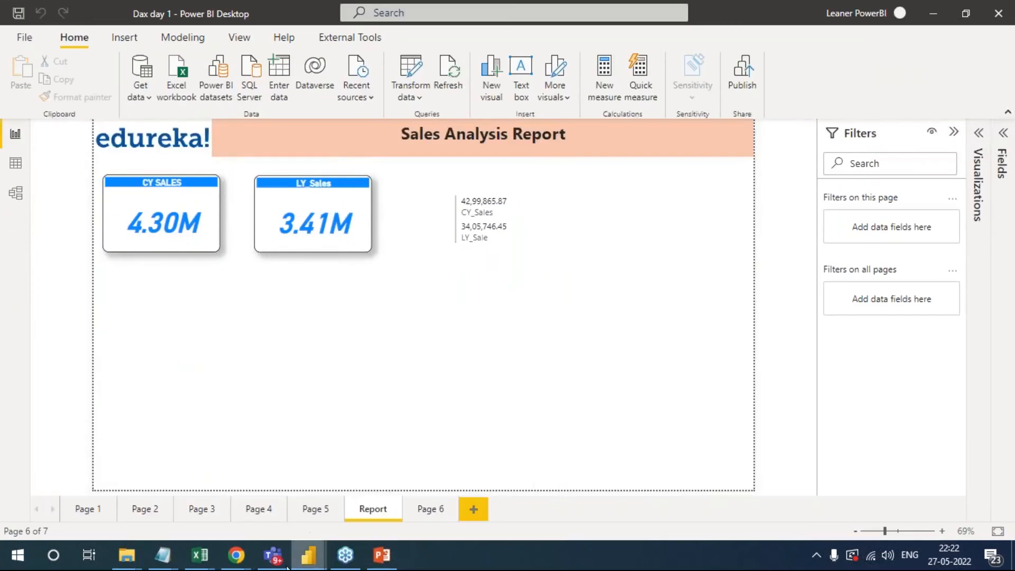
pyautogui.moveTo(236, 561)
pyautogui.click(284, 509)
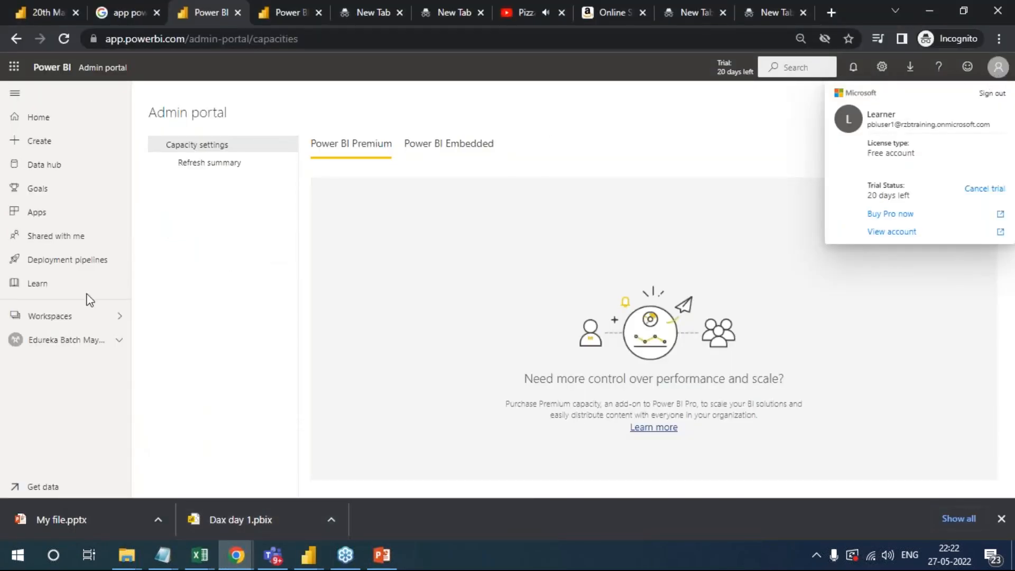
# - Open the Edureka Batch May 16 2022 workspace and start creating a workspace named test
pyautogui.click(74, 344)
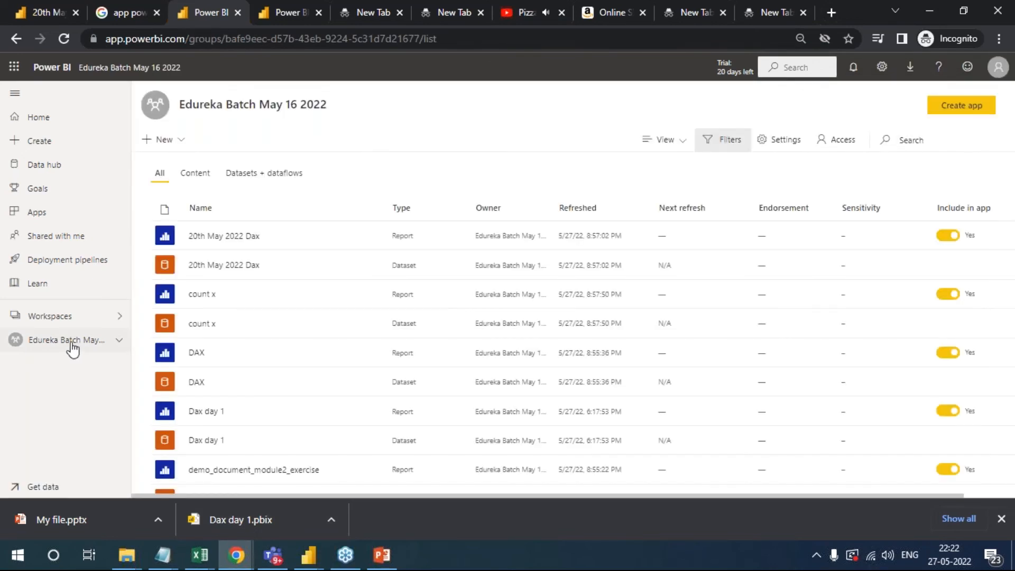
pyautogui.click(118, 317)
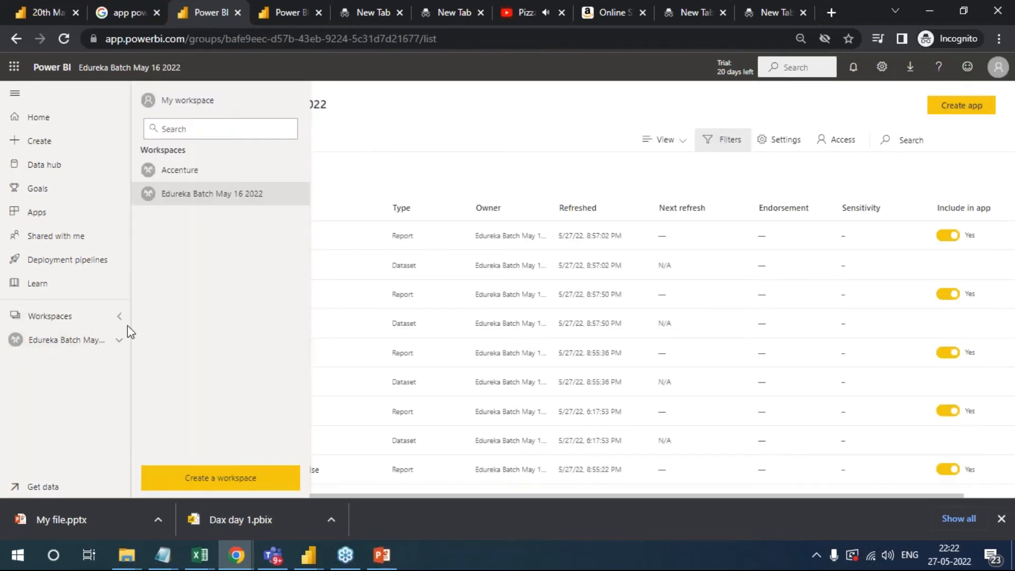
pyautogui.click(195, 481)
pyautogui.click(750, 232)
pyautogui.click(783, 314)
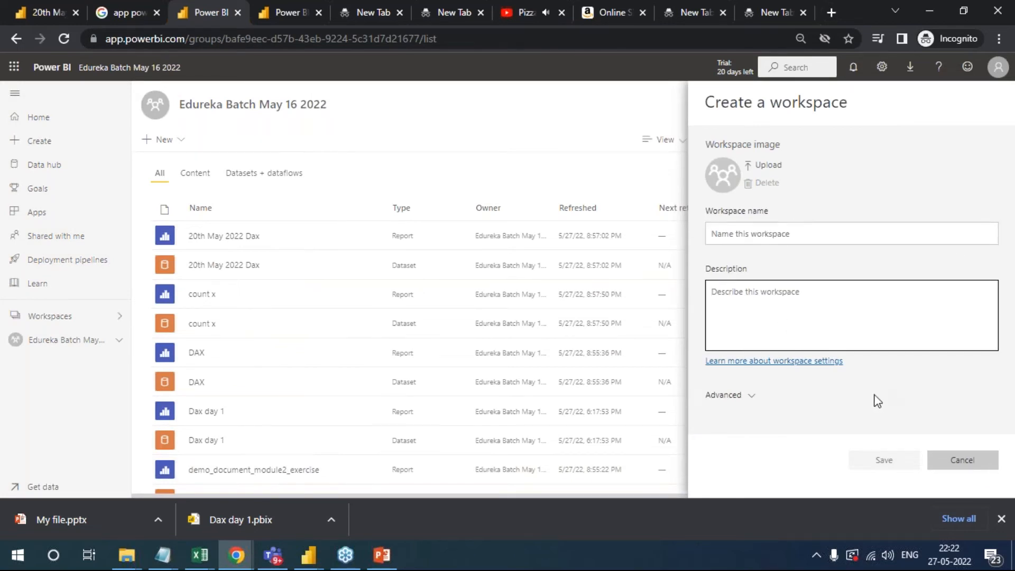
pyautogui.click(772, 237)
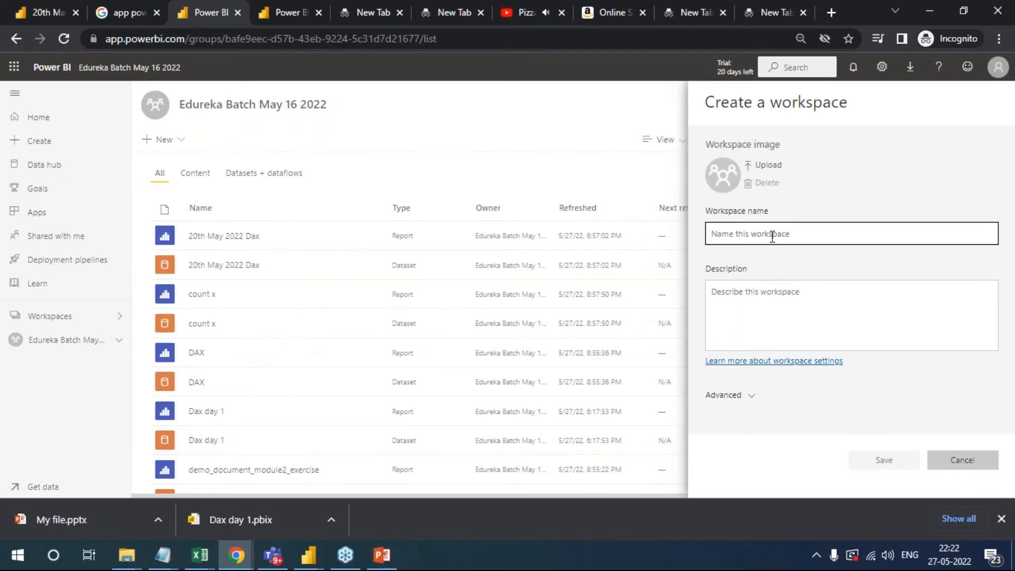
pyautogui.write('test')
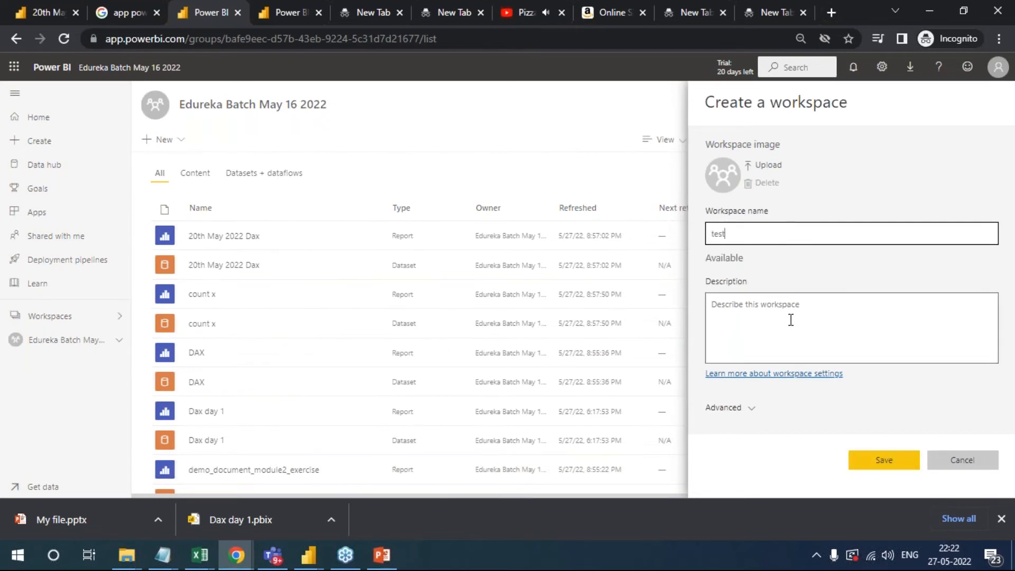
# - Review the new workspace's advanced options, keep the Pro license mode and save the workspace
pyautogui.click(800, 332)
pyautogui.click(731, 410)
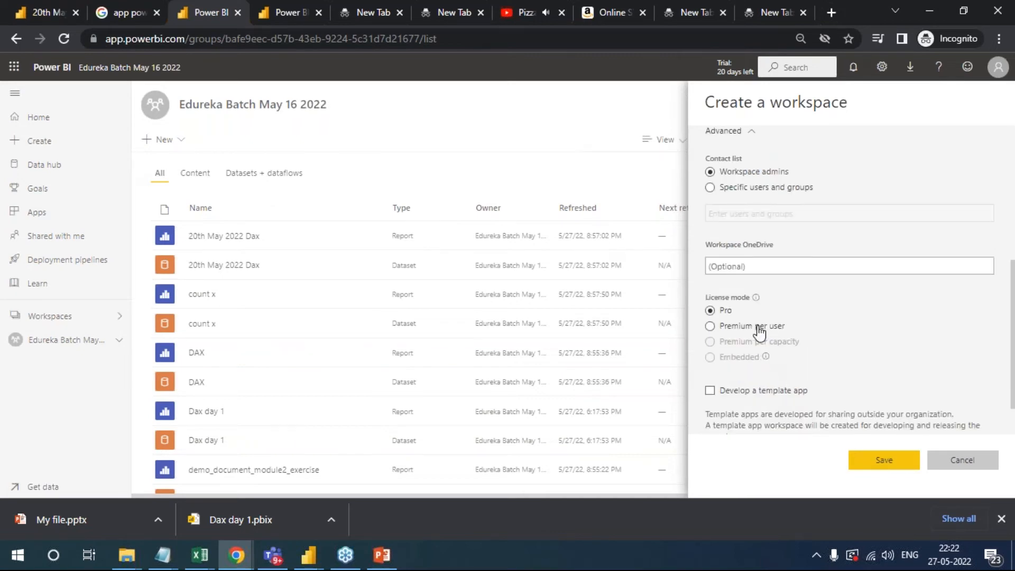
pyautogui.scroll(1, 764, 331)
pyautogui.scroll(-2, 789, 368)
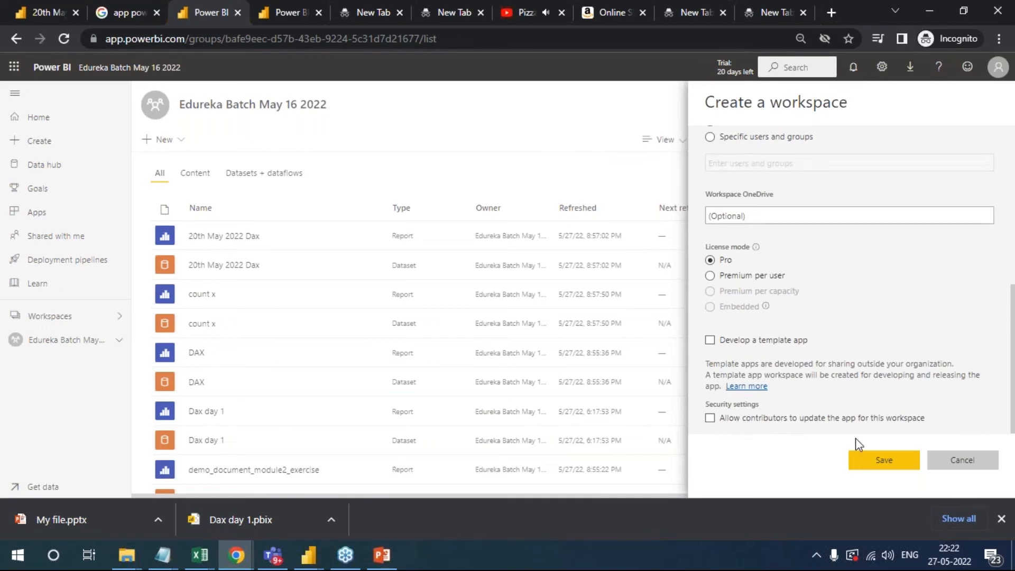
pyautogui.click(883, 461)
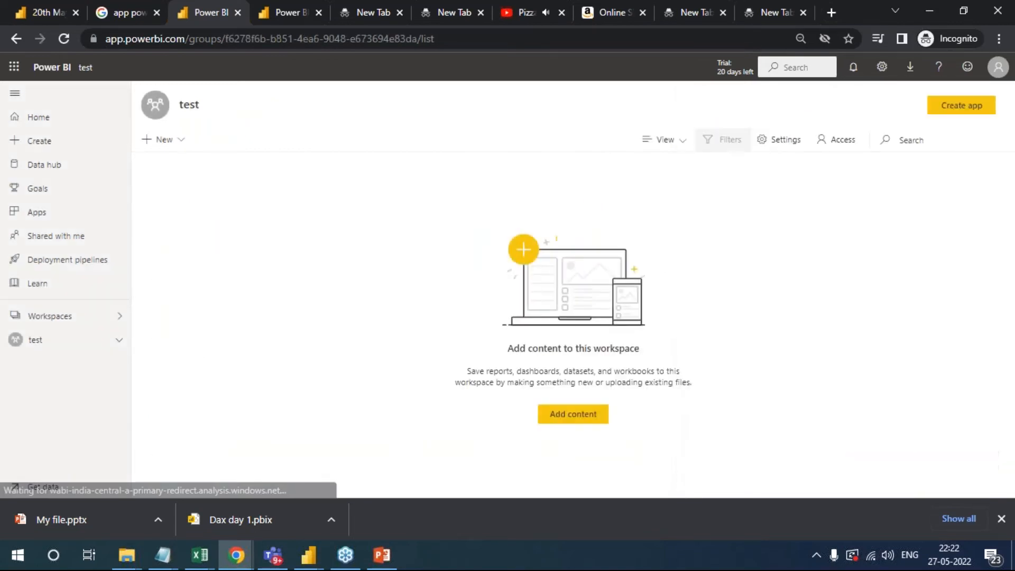
# - View the About, Premium and Azure connections settings of the test workspace
pyautogui.click(793, 149)
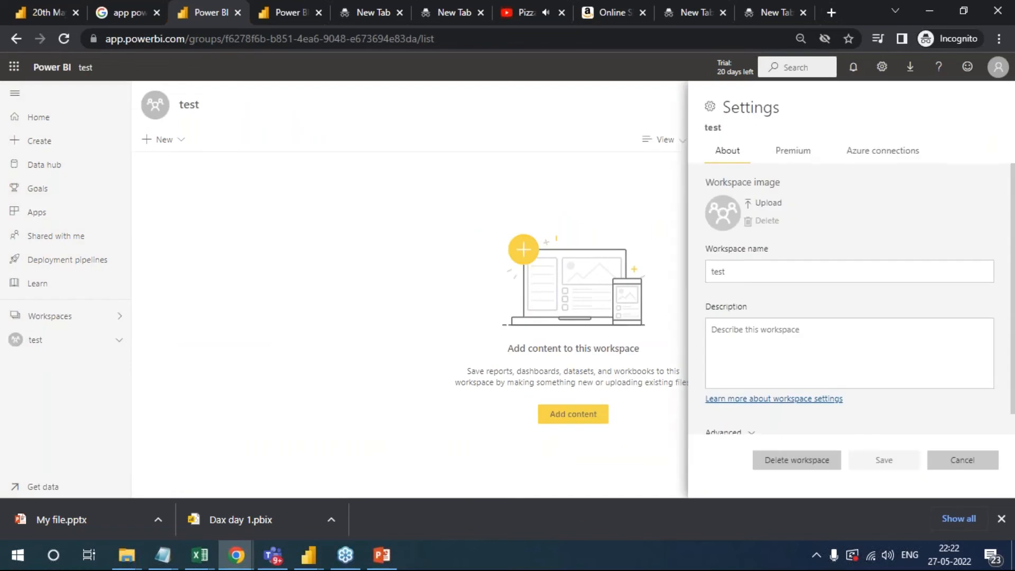
pyautogui.scroll(-1, 862, 309)
pyautogui.scroll(2, 798, 197)
pyautogui.click(794, 150)
pyautogui.click(887, 152)
pyautogui.click(785, 155)
pyautogui.click(728, 158)
pyautogui.scroll(-1, 825, 344)
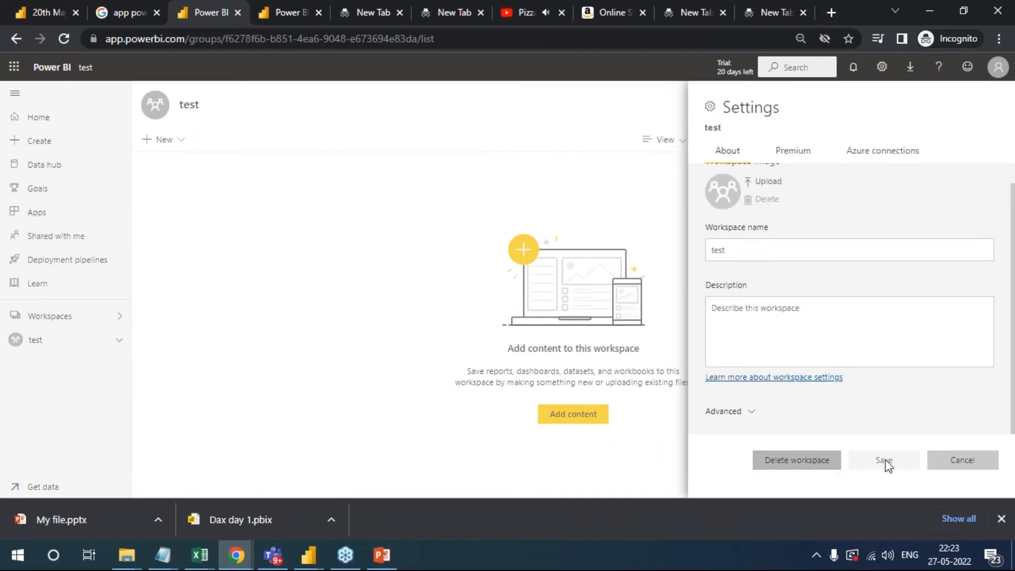
# - Try the Specific users and groups contact list option in the test workspace's advanced settings, and leave without saving
pyautogui.click(749, 412)
pyautogui.scroll(-5, 828, 414)
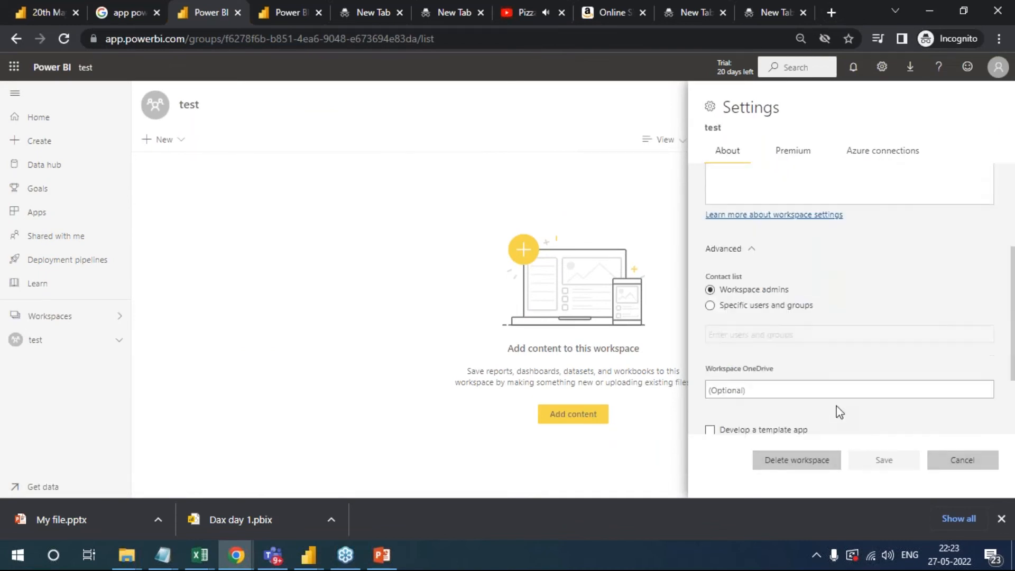
pyautogui.scroll(3, 784, 271)
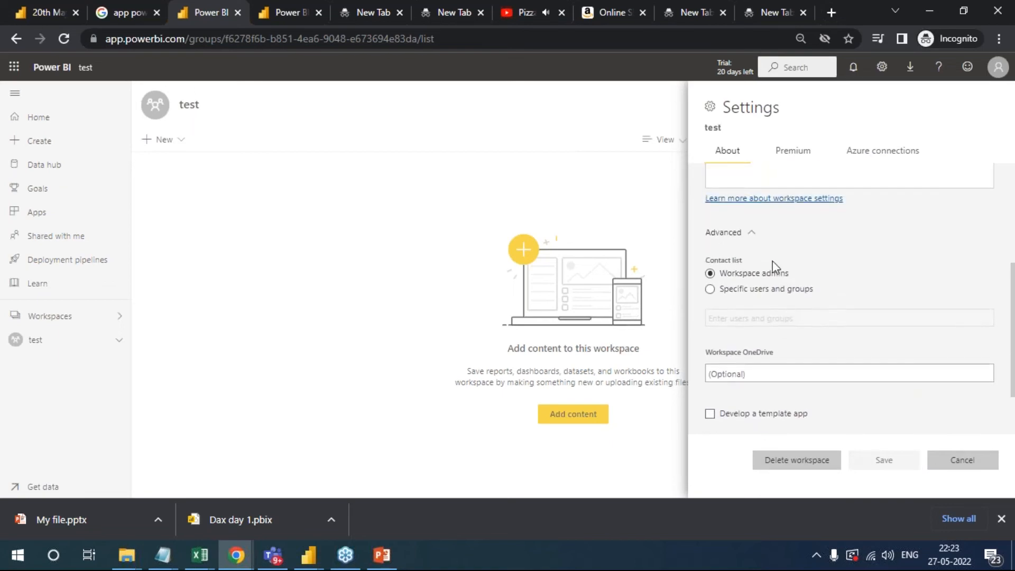
pyautogui.click(768, 296)
pyautogui.click(730, 274)
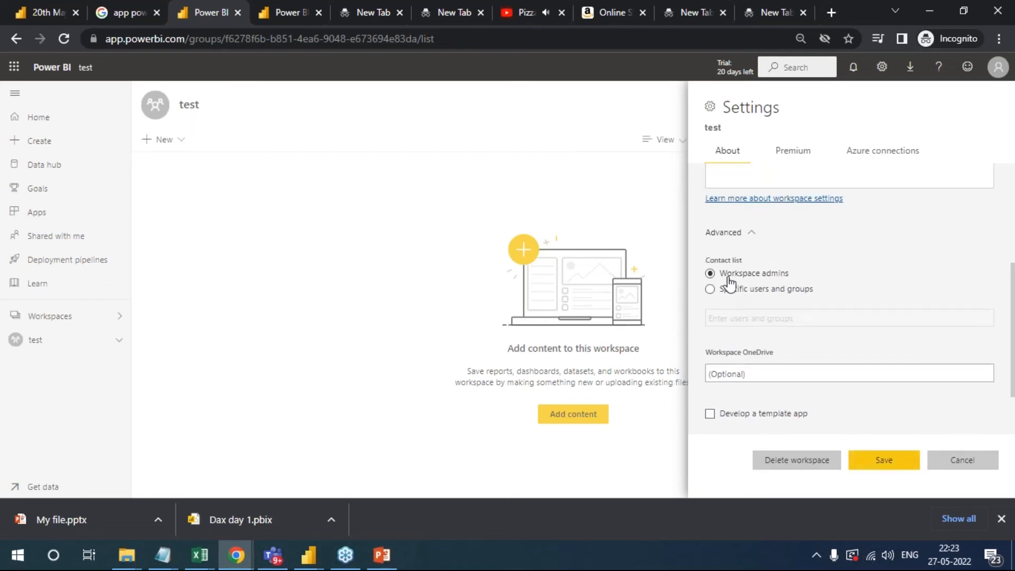
pyautogui.click(764, 293)
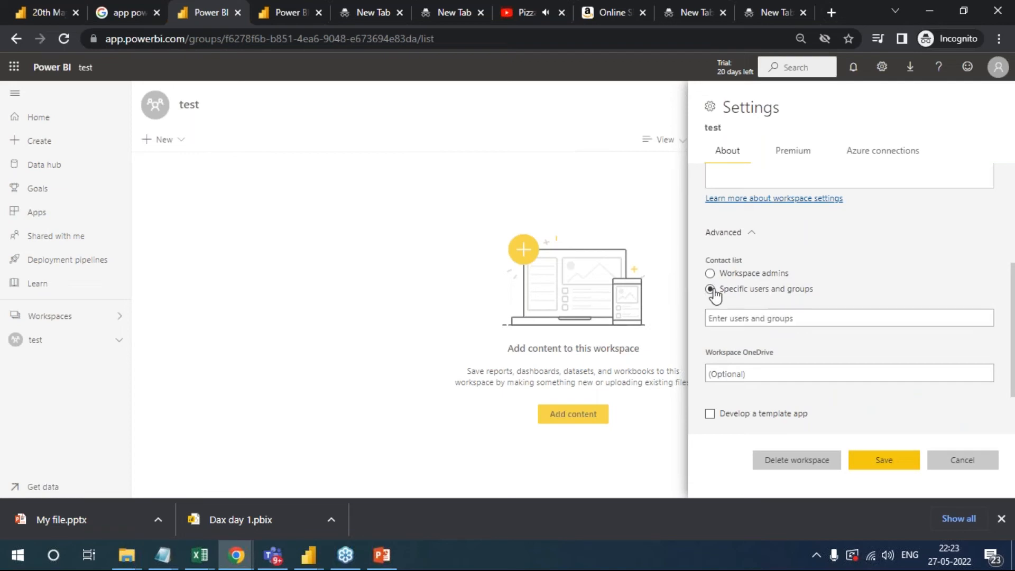
pyautogui.click(777, 320)
pyautogui.click(958, 462)
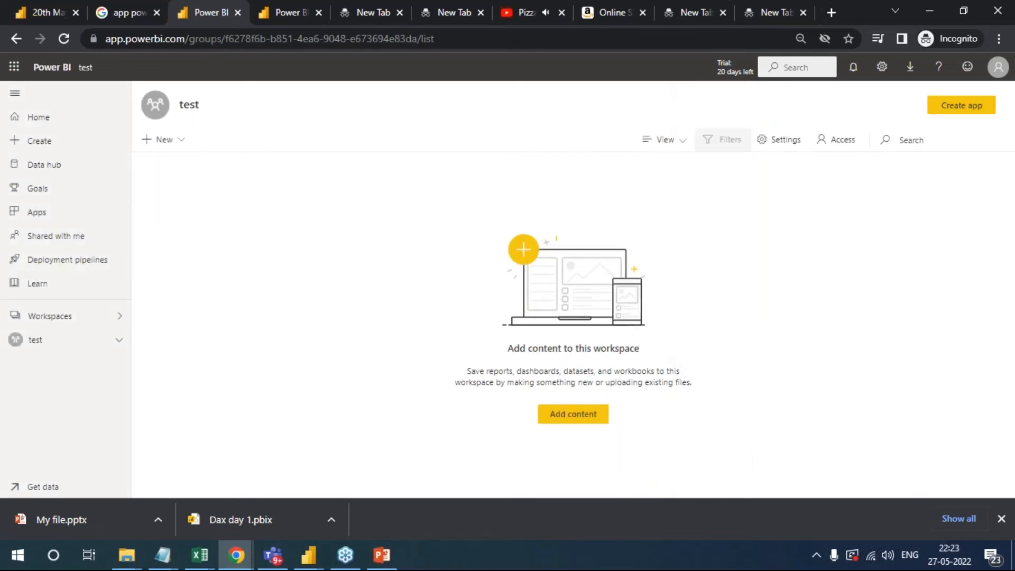
pyautogui.click(786, 140)
pyautogui.click(569, 177)
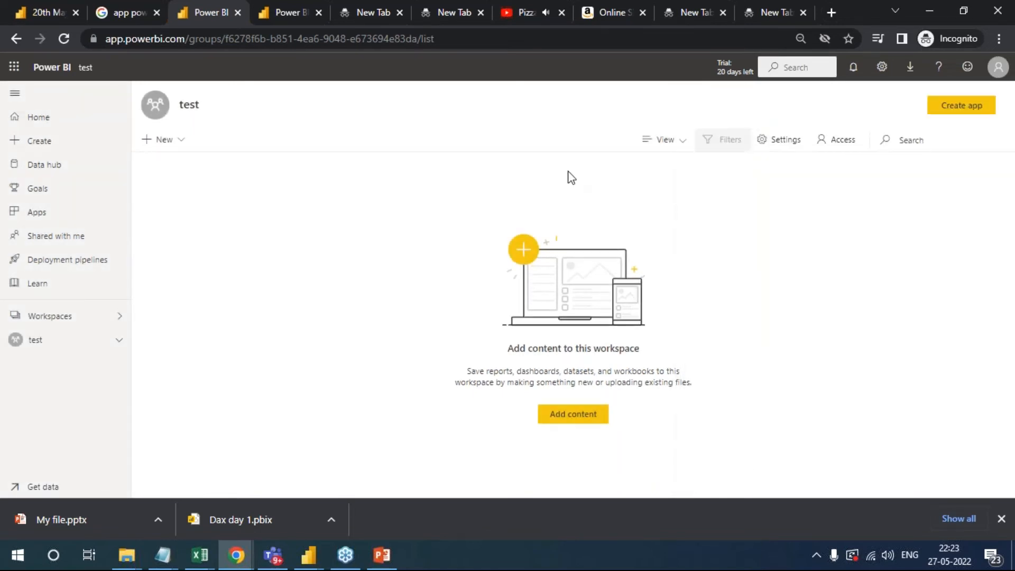
# - Give the Management account Admin access to the test workspace
pyautogui.click(837, 139)
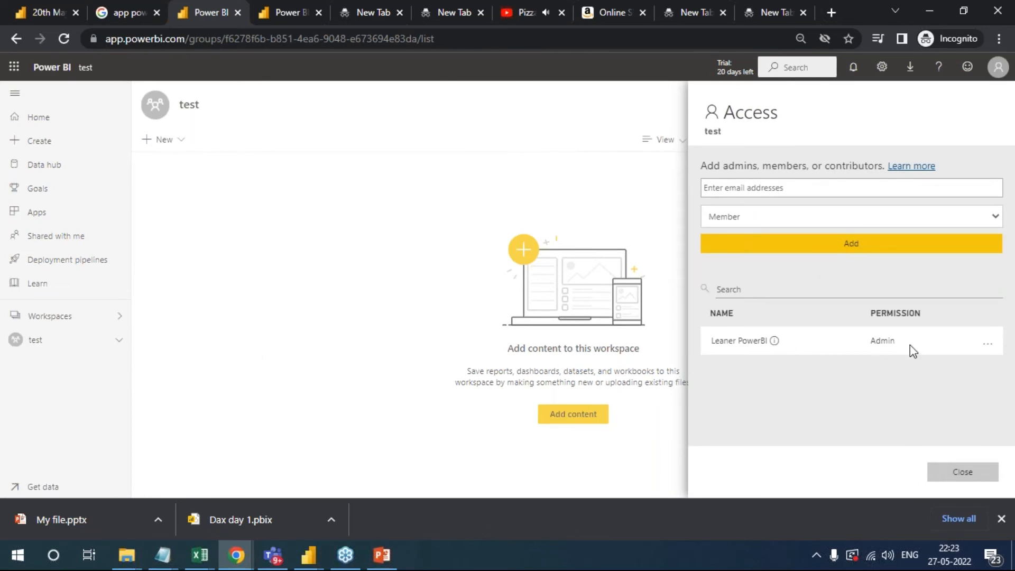
pyautogui.click(828, 190)
pyautogui.write('mana')
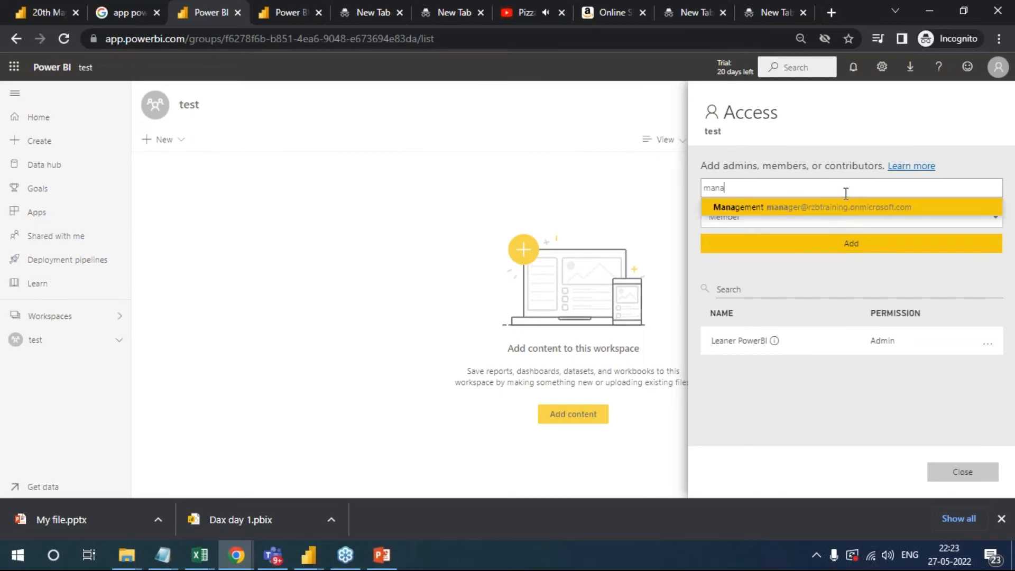
pyautogui.click(798, 208)
pyautogui.click(809, 223)
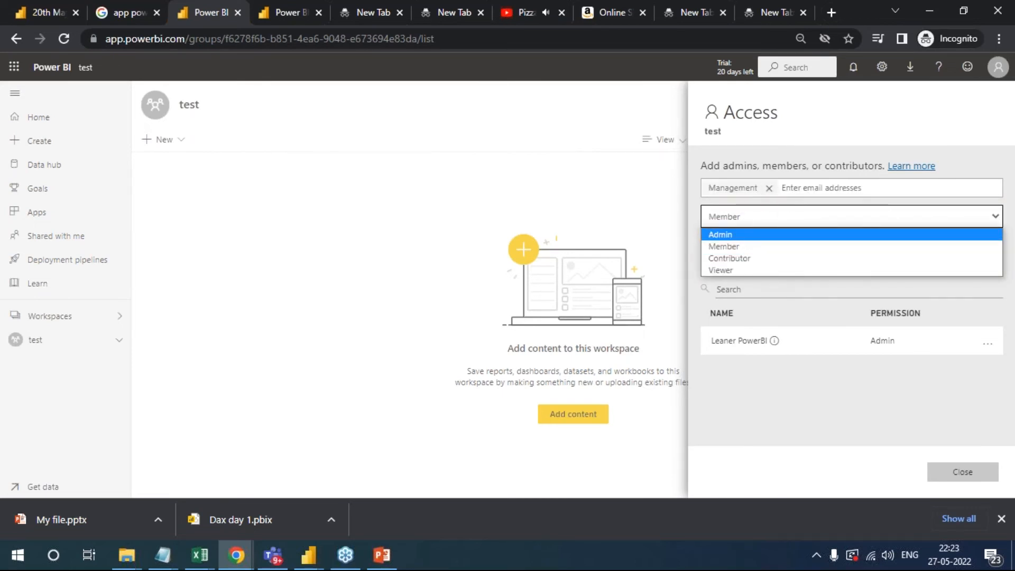
pyautogui.click(731, 235)
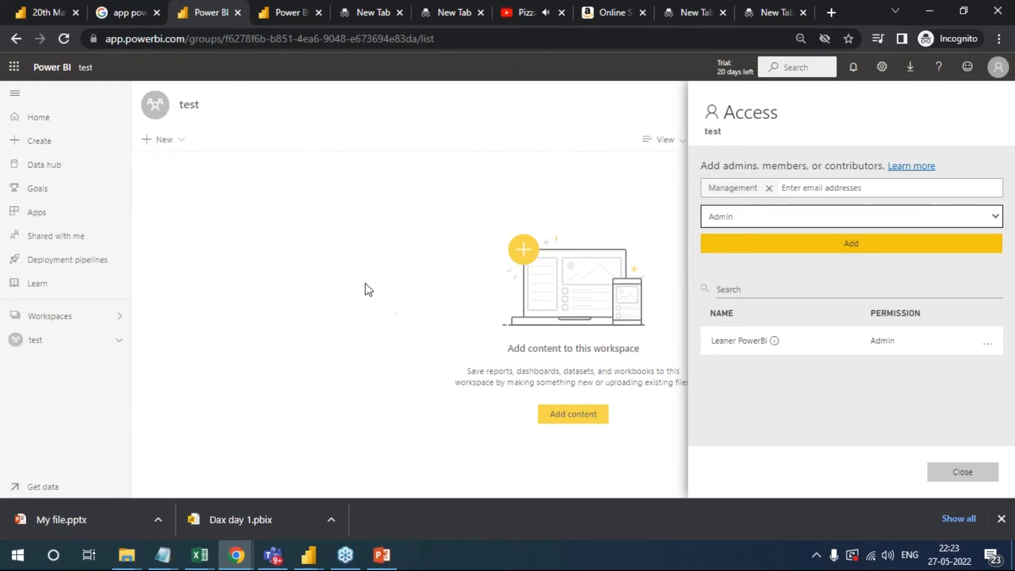
pyautogui.click(830, 247)
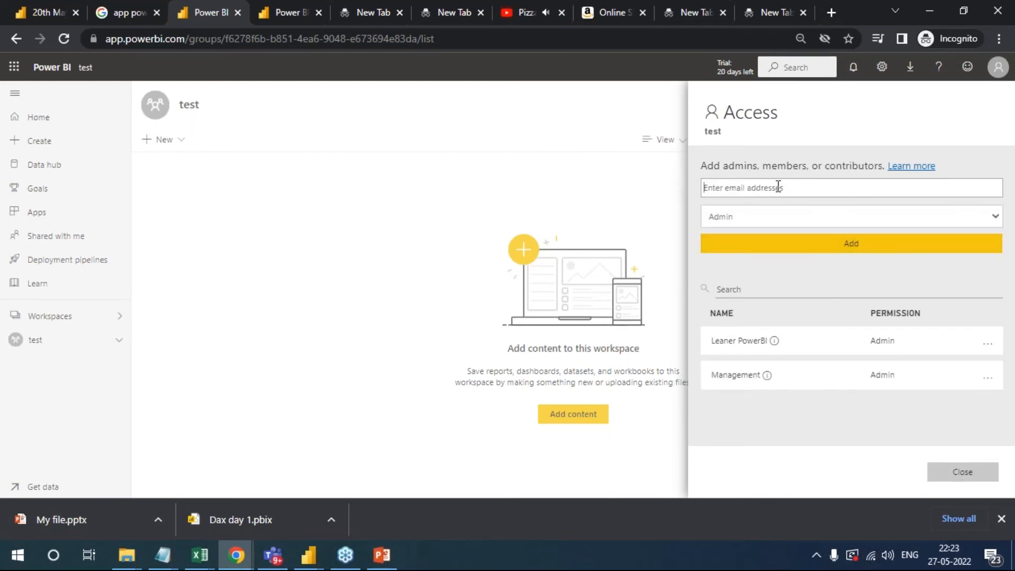
pyautogui.click(948, 476)
# - View the available Power BI downloads and the list of workspaces, and return to the test workspace
pyautogui.click(910, 66)
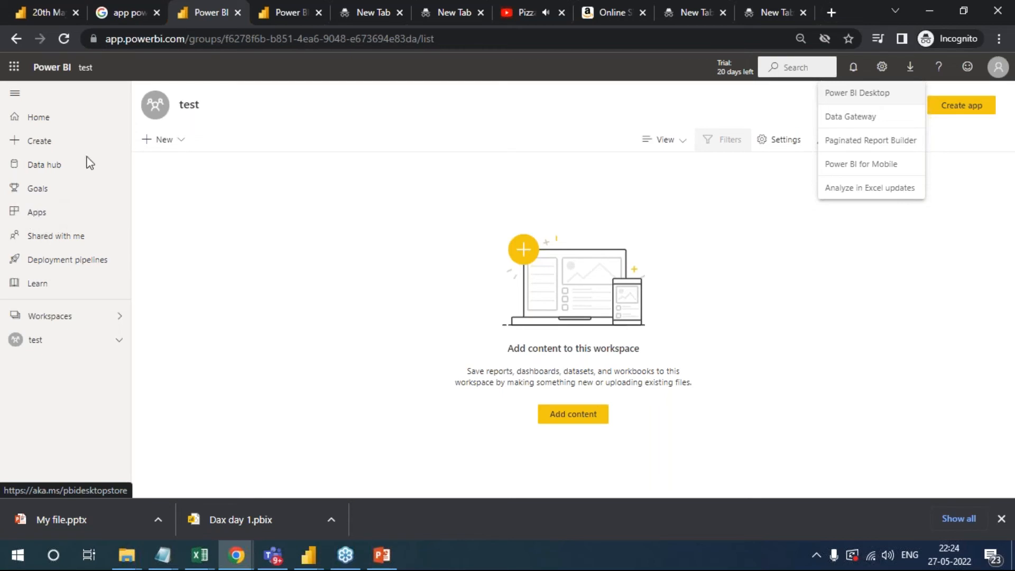
pyautogui.click(910, 67)
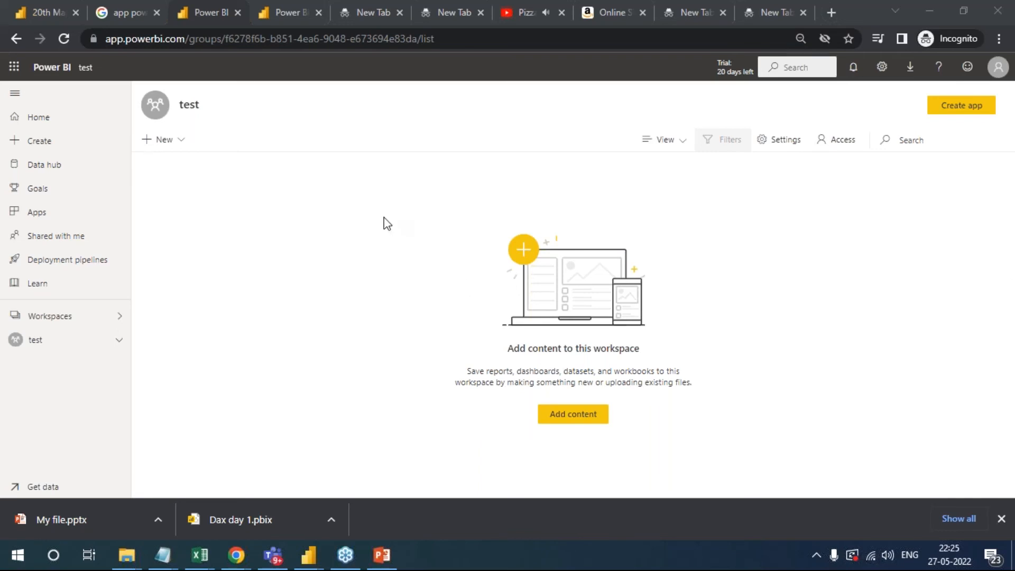
pyautogui.click(58, 323)
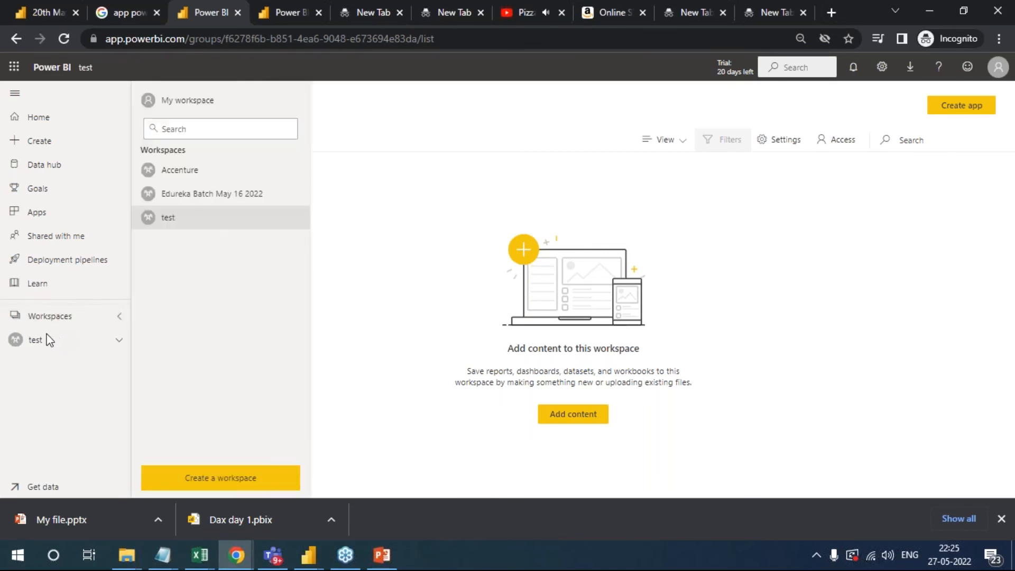
pyautogui.click(41, 342)
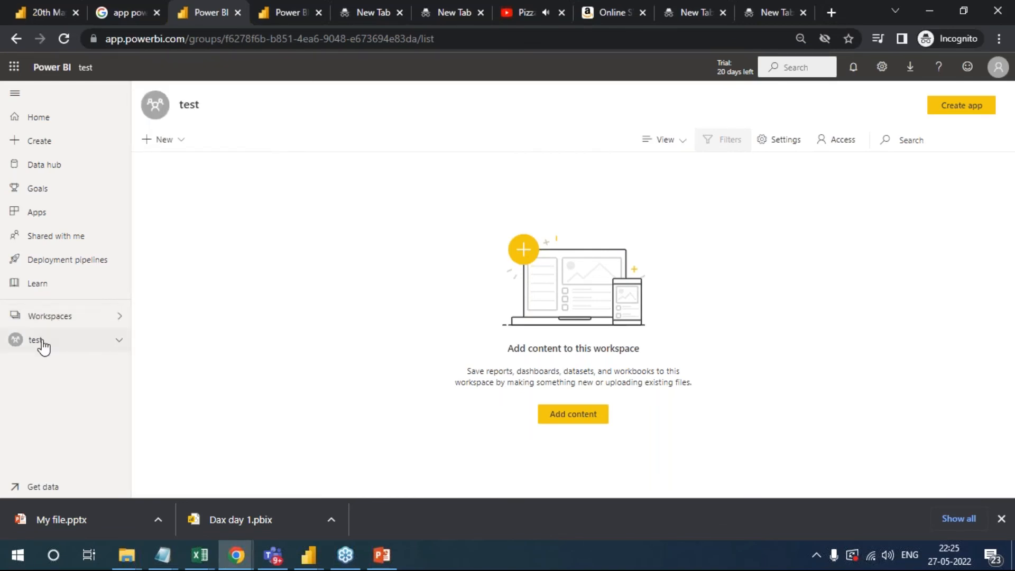
pyautogui.click(244, 550)
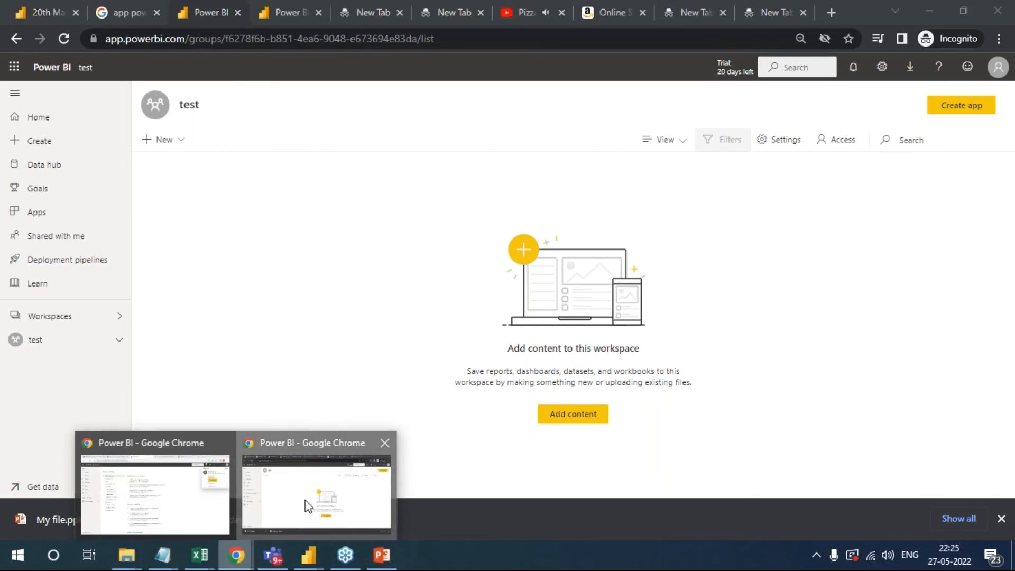
pyautogui.click(306, 505)
# - Open the Edureka Batch May 16 2022 workspace and examine its list of reports, datasets and dashboards
pyautogui.click(59, 320)
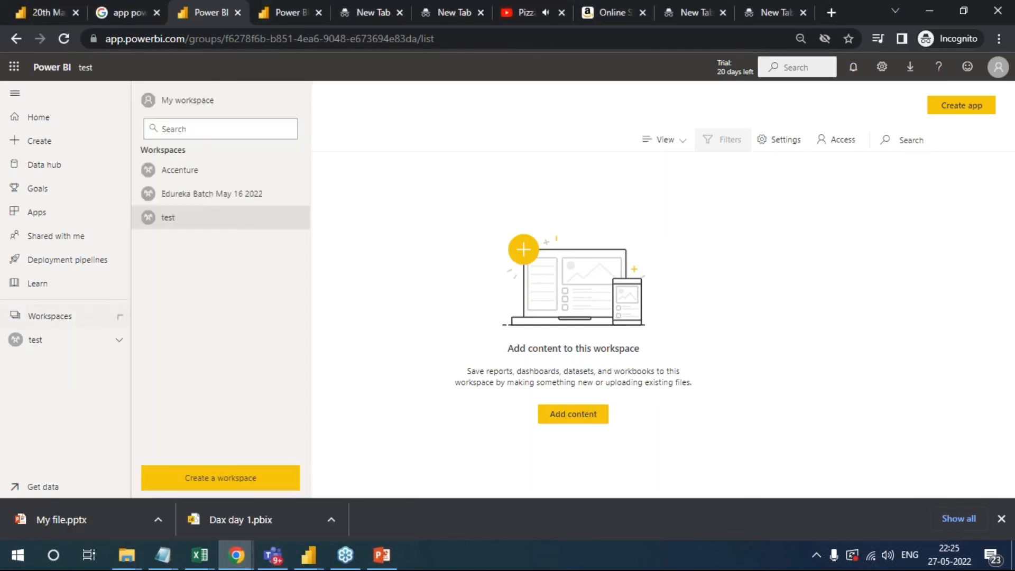
pyautogui.click(196, 196)
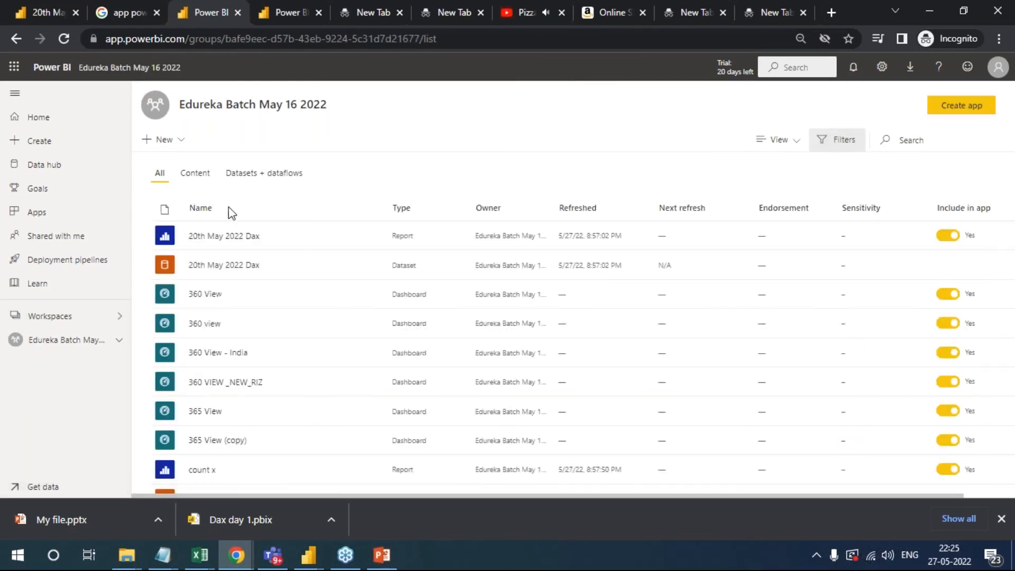
pyautogui.scroll(-3, 217, 349)
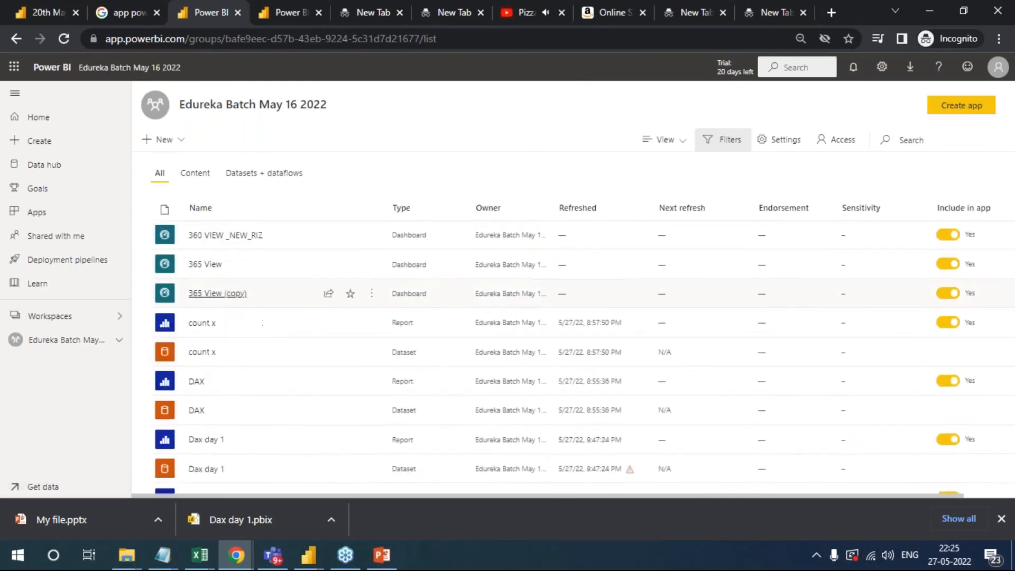
pyautogui.scroll(-2, 755, 249)
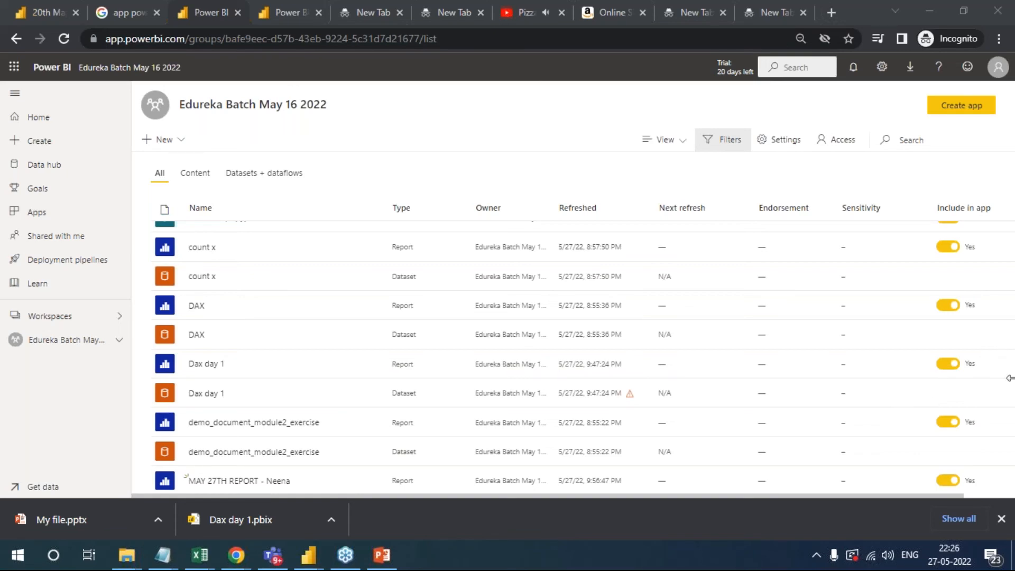
pyautogui.scroll(-4, 340, 349)
pyautogui.scroll(-1, 347, 408)
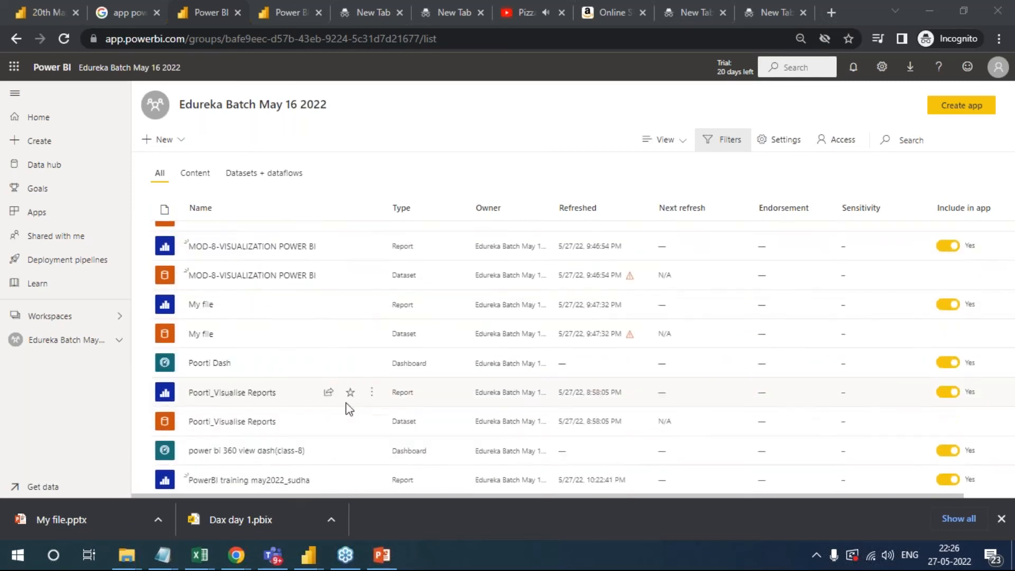
pyautogui.scroll(-7, 347, 410)
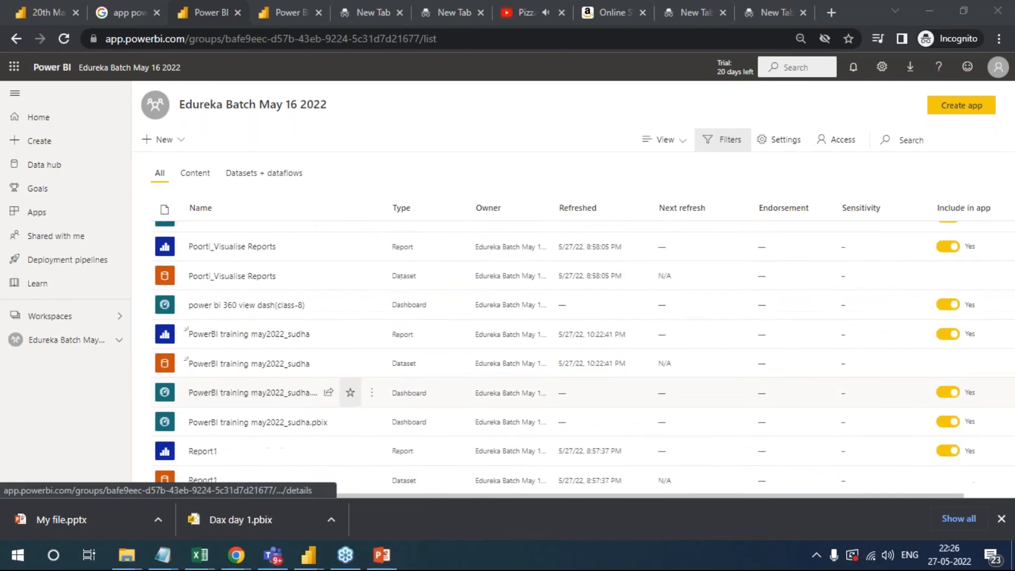
pyautogui.scroll(-4, 347, 410)
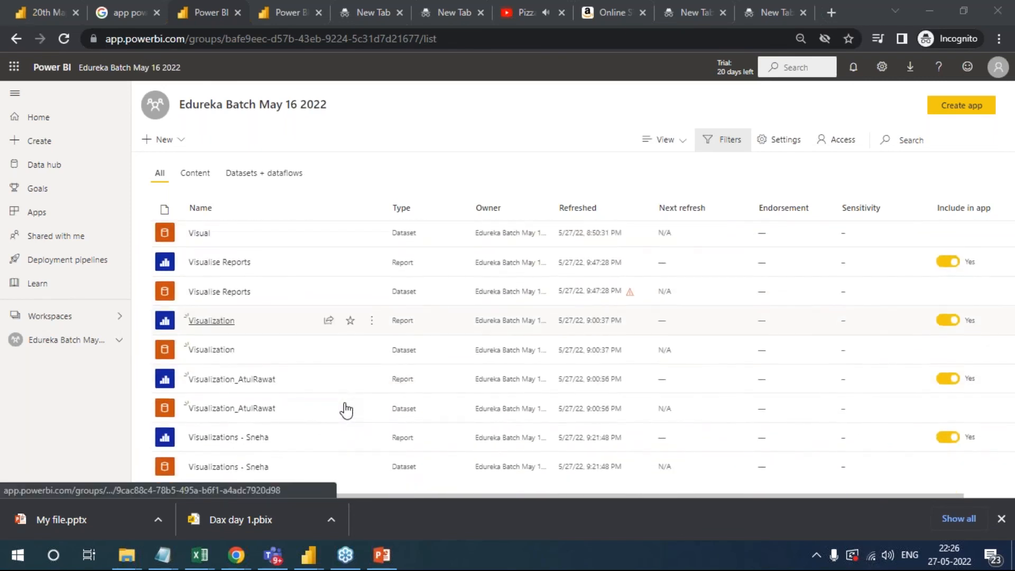
pyautogui.scroll(4, 277, 417)
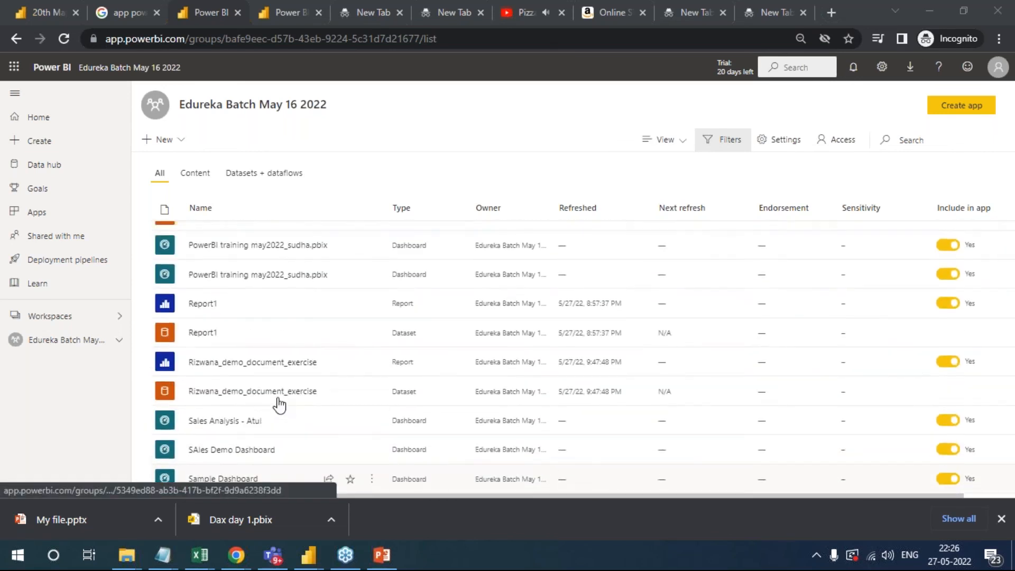
pyautogui.scroll(2, 279, 405)
pyautogui.scroll(4, 280, 405)
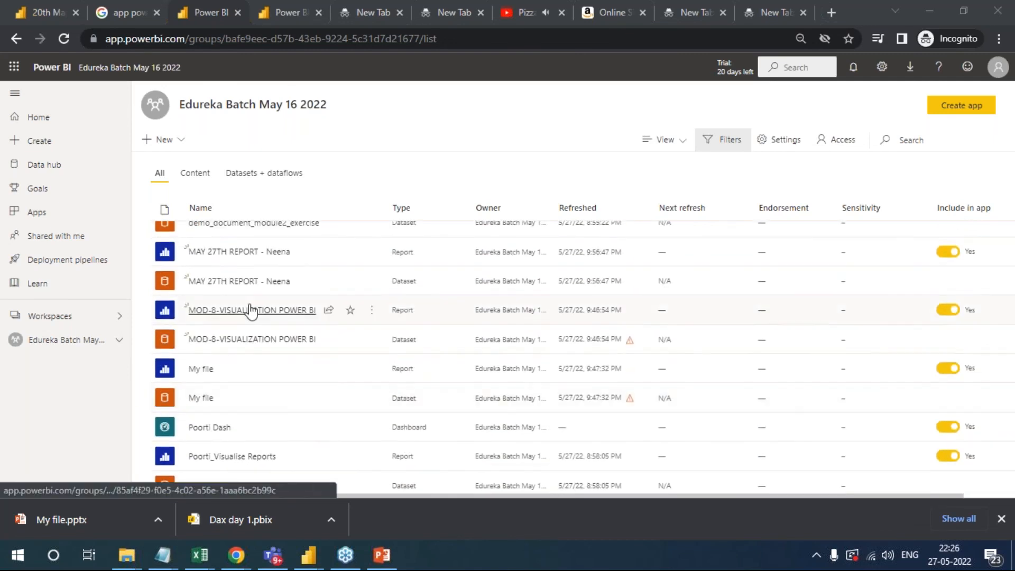
# - Open the MAY 27TH REPORT and try page 8's Bar Chart button and its year slicer with 2013, 2011, 2012 and 2014
pyautogui.click(239, 251)
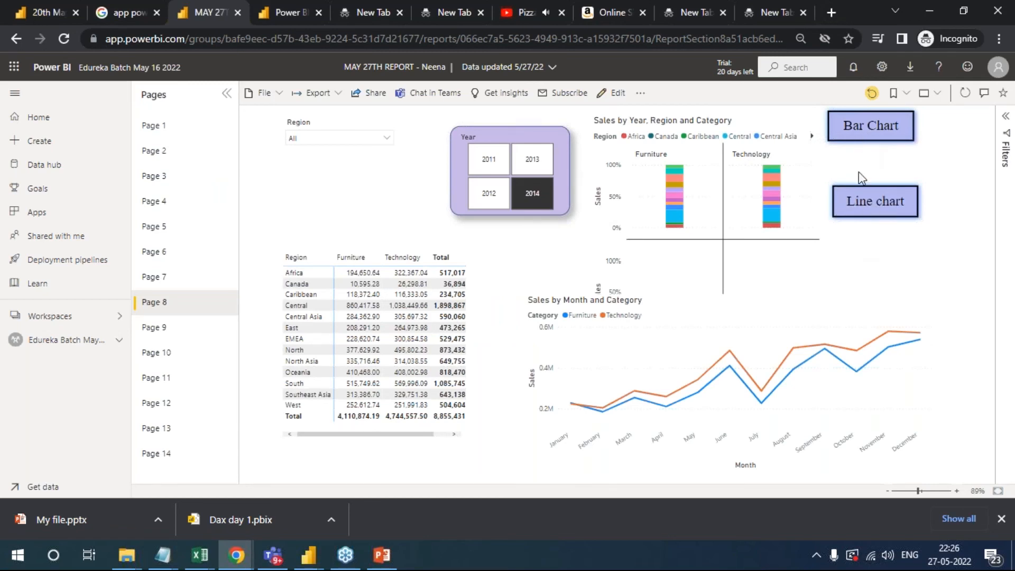
pyautogui.click(875, 133)
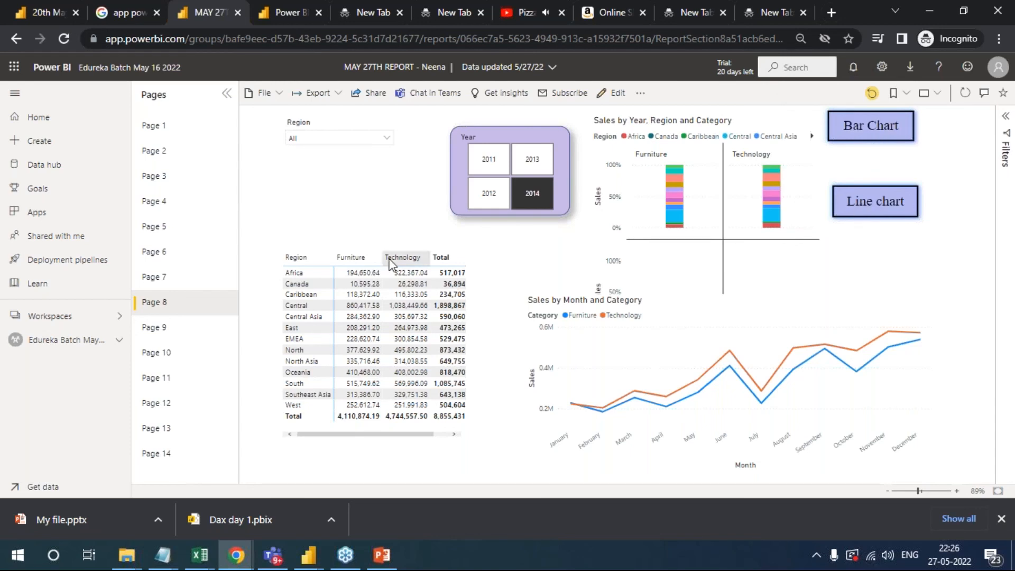
pyautogui.click(537, 164)
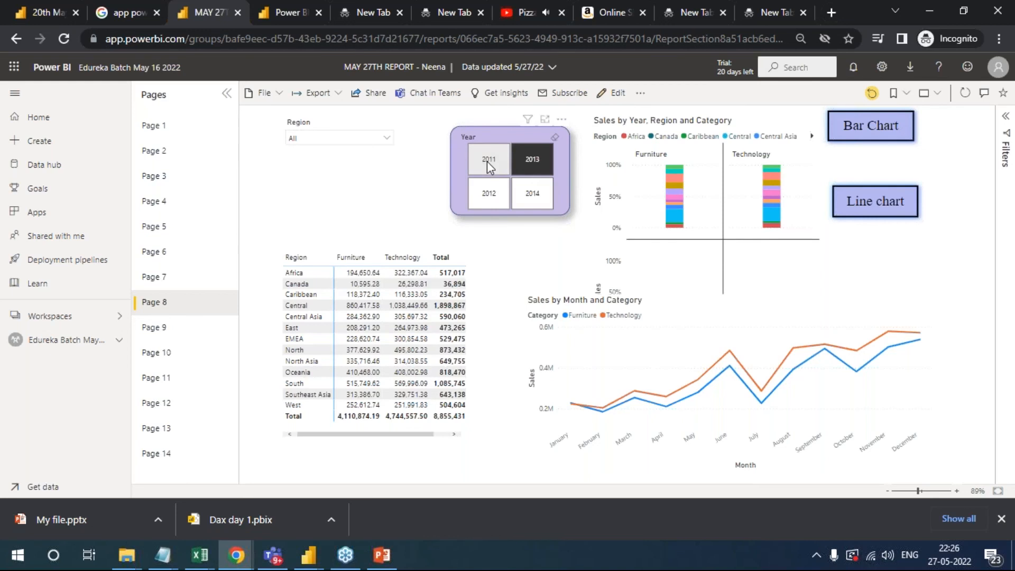
pyautogui.click(487, 161)
pyautogui.click(500, 198)
pyautogui.click(530, 186)
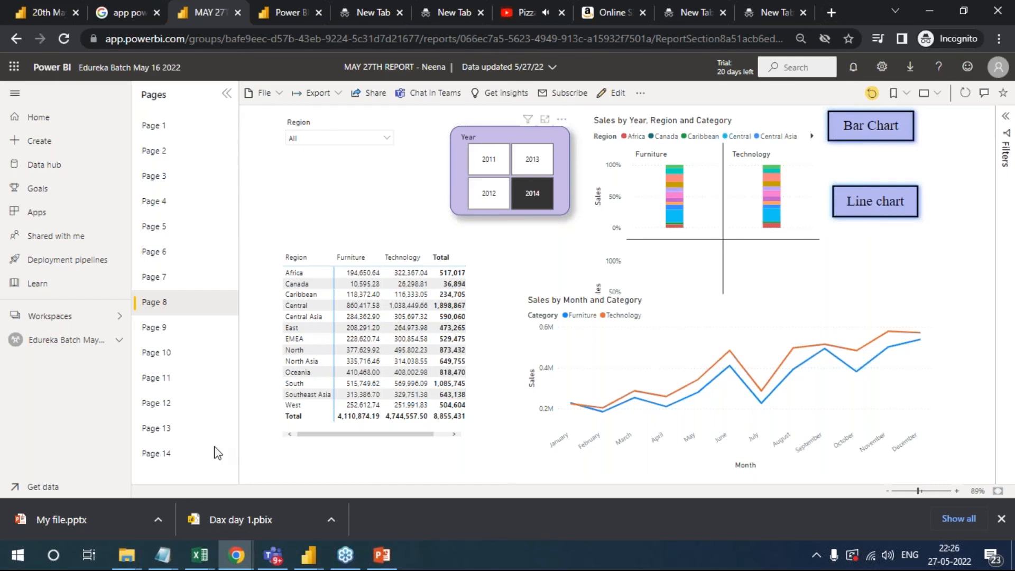
# - View the scatter chart on page 9 and cross-highlight the Technology, Furniture and Office Supplies slices of page 10's Profit by Category pie chart
pyautogui.click(161, 328)
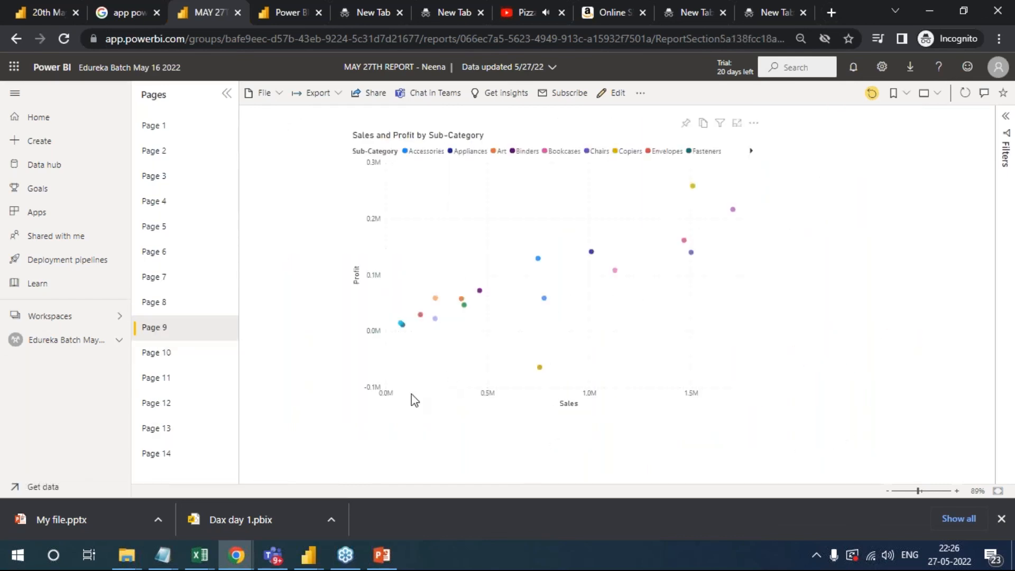
pyautogui.click(161, 352)
pyautogui.click(429, 293)
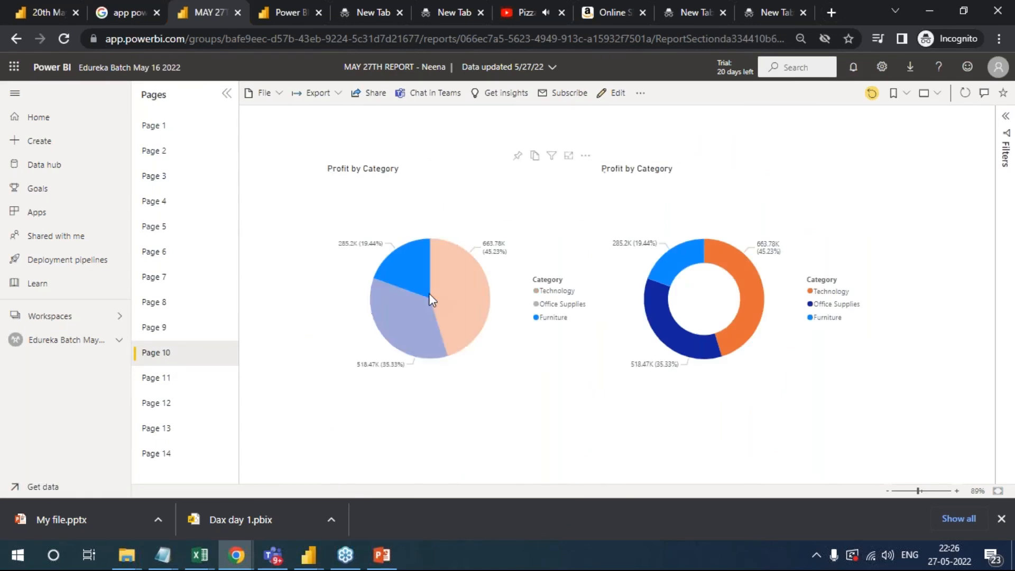
pyautogui.click(441, 294)
pyautogui.click(411, 274)
pyautogui.click(416, 313)
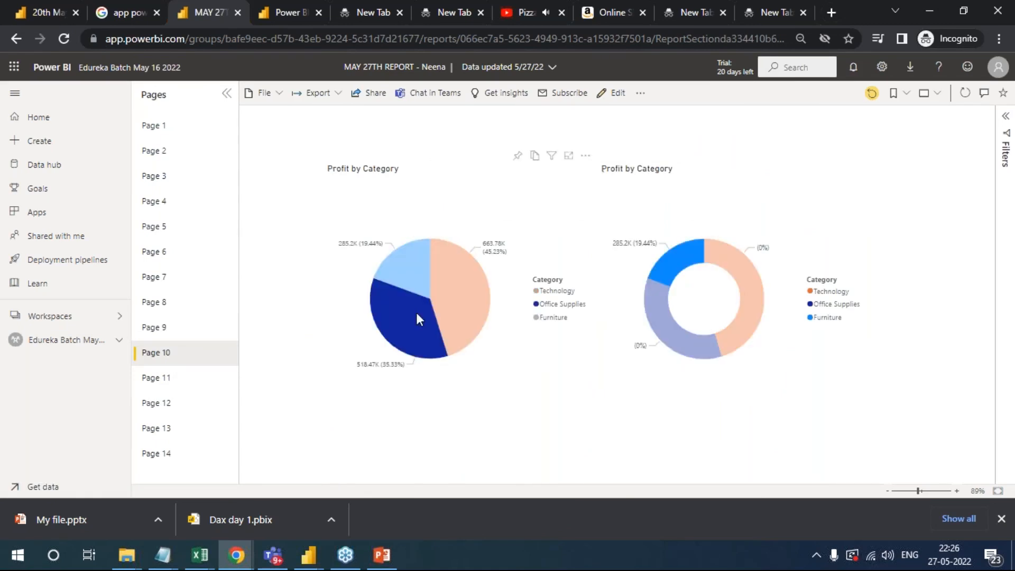
pyautogui.click(417, 313)
# - Filter page 11's gauge by Office Supplies and by Furniture, and highlight the Consumer segment's United States in page 12's treemap
pyautogui.click(167, 379)
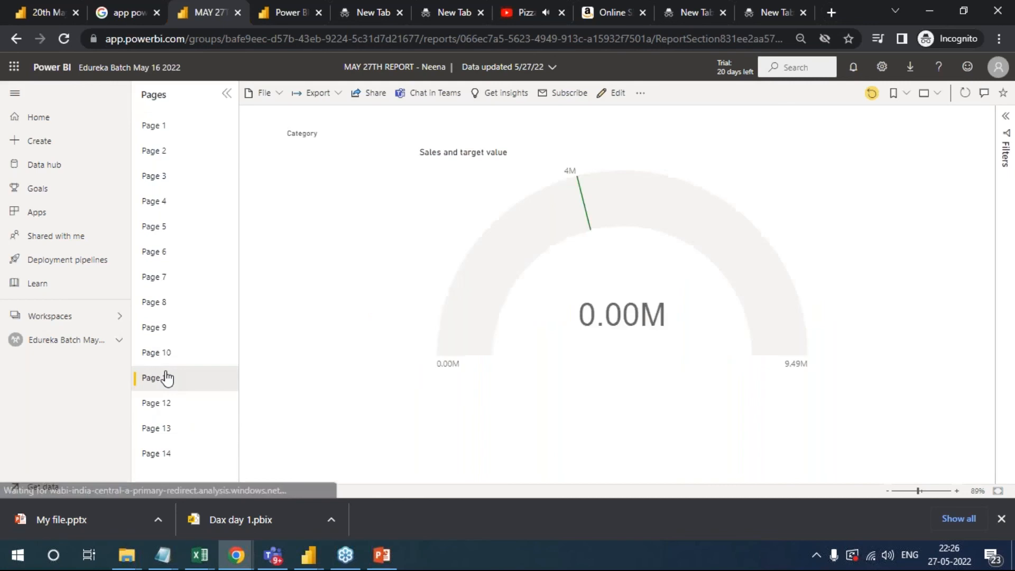
pyautogui.click(309, 162)
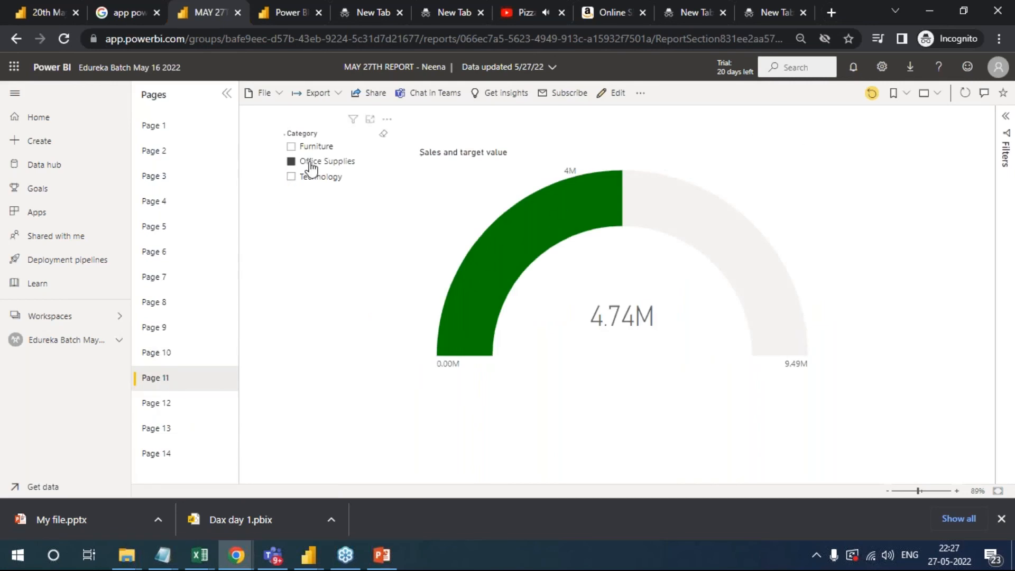
pyautogui.click(314, 147)
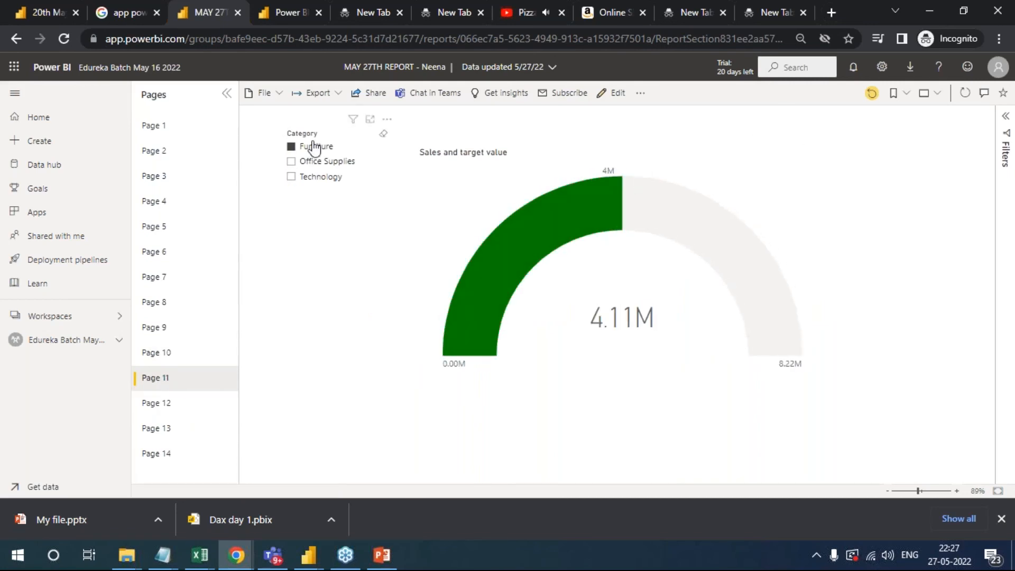
pyautogui.click(184, 416)
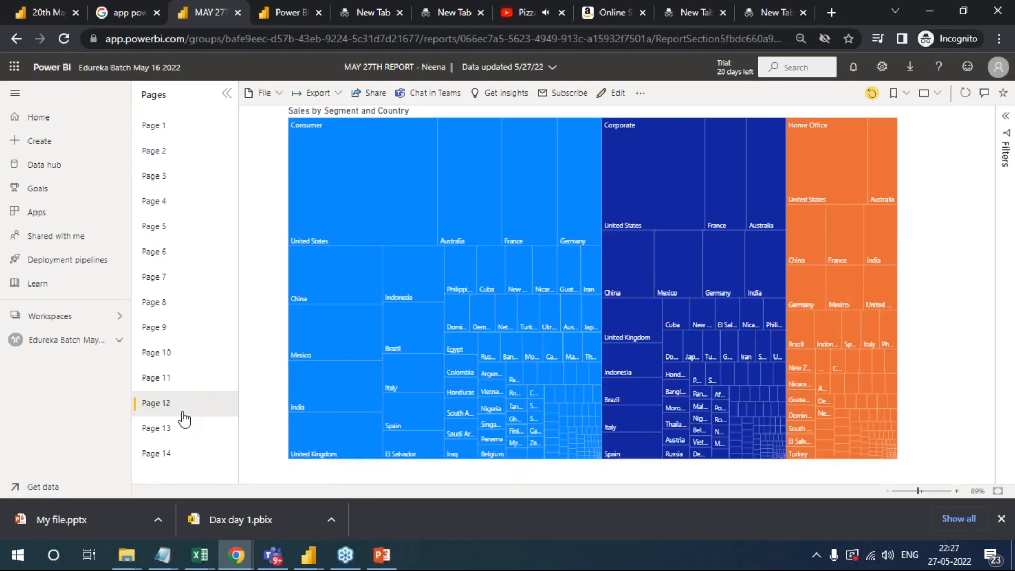
pyautogui.click(313, 232)
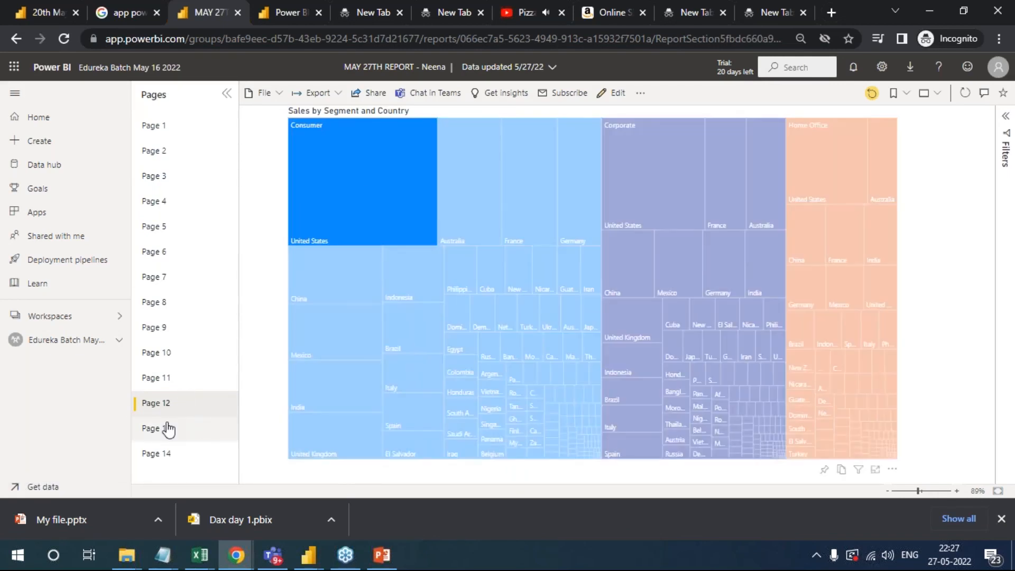
# - Switch page 13 back and forth between its pie chart and scatterplot views using the report's own bookmark buttons
pyautogui.click(168, 429)
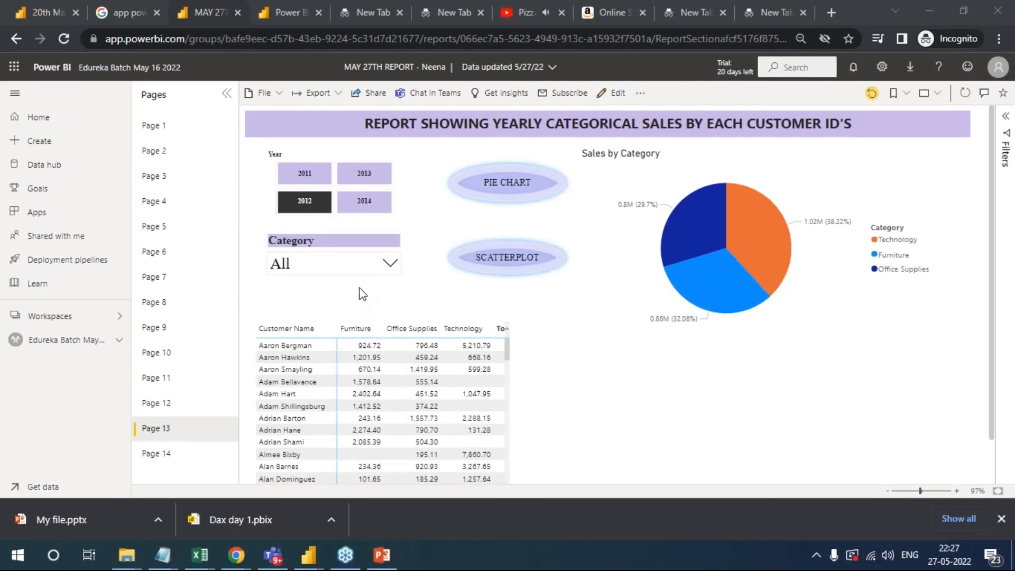
pyautogui.click(518, 188)
pyautogui.click(507, 257)
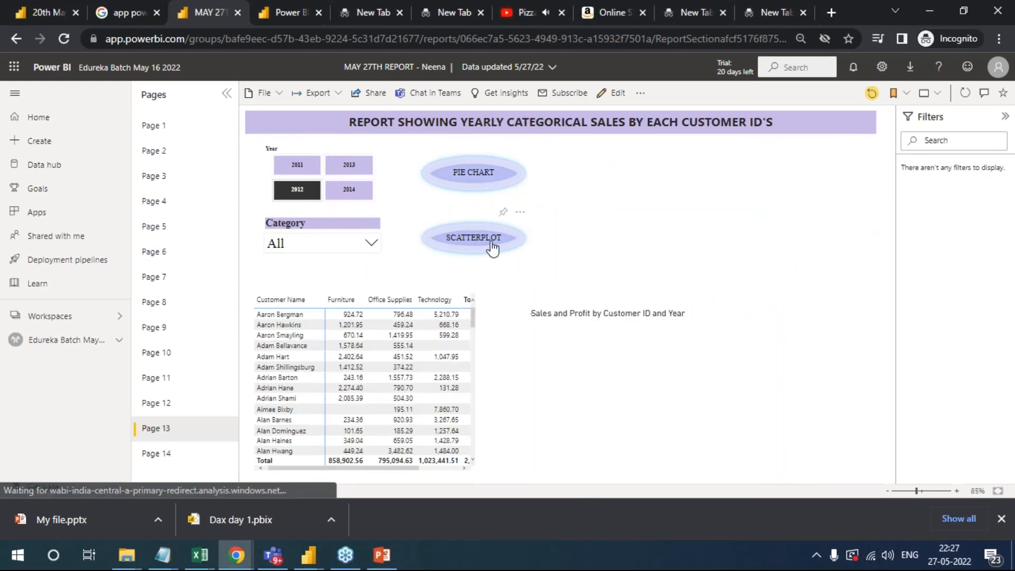
pyautogui.click(488, 182)
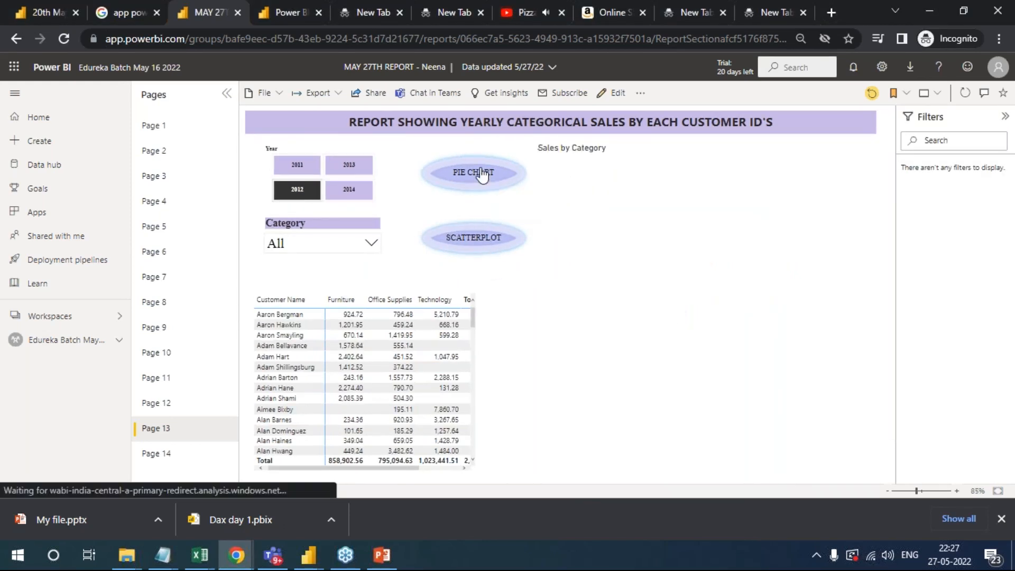
pyautogui.click(474, 244)
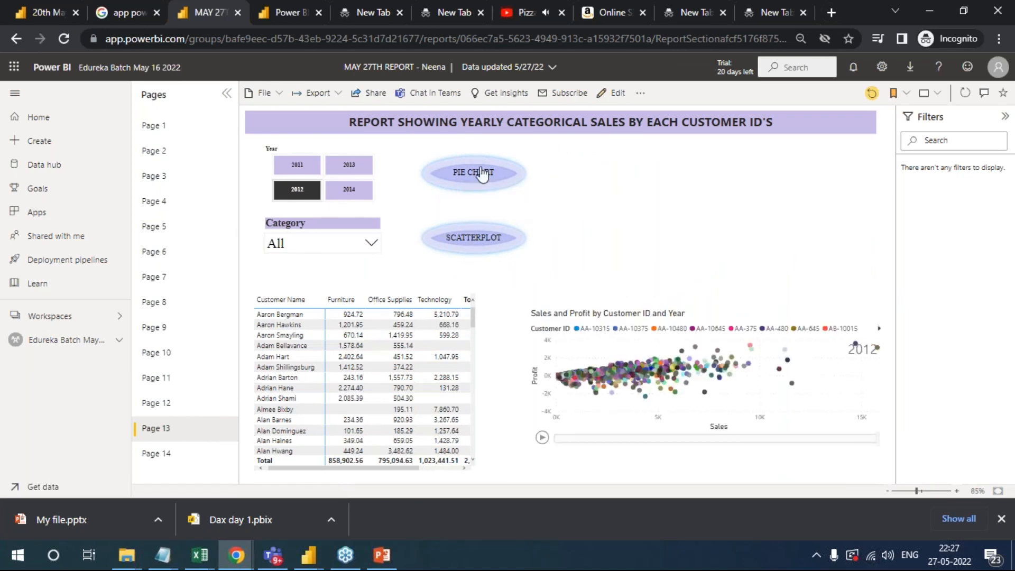
pyautogui.click(476, 173)
pyautogui.click(460, 244)
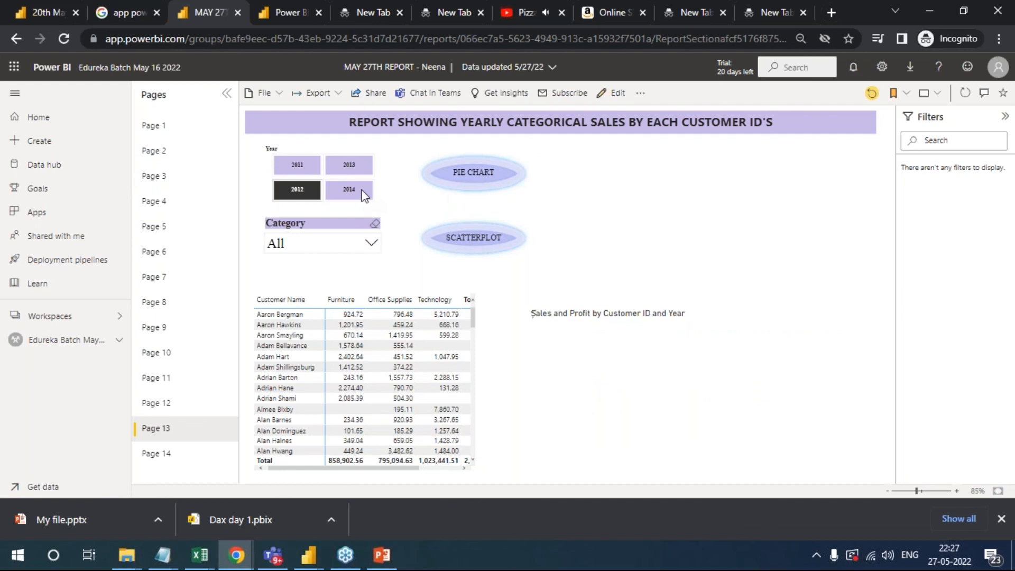
# - Filter page 13 by year, ending on 2011, and view page 14 of the report
pyautogui.click(364, 169)
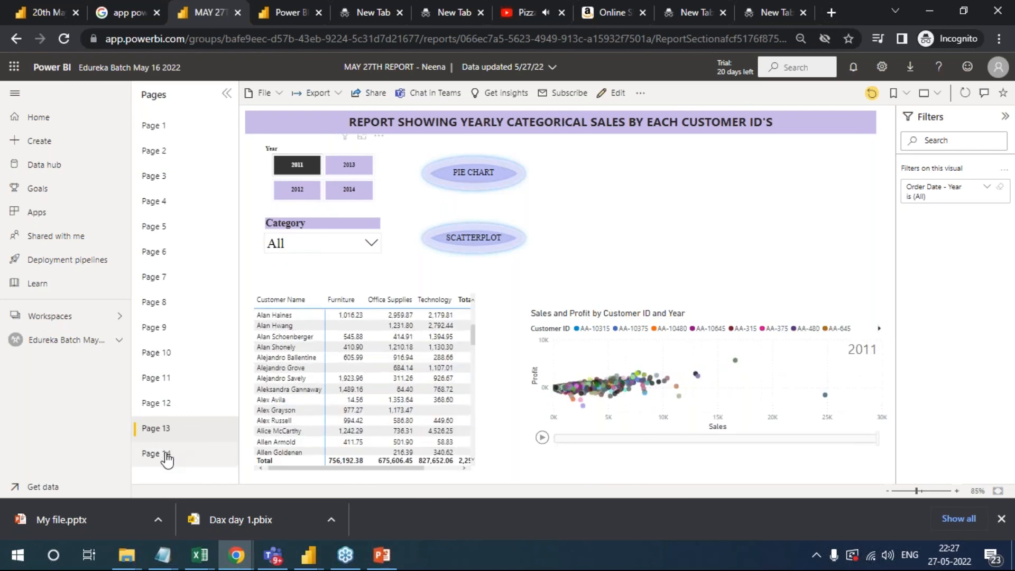
pyautogui.click(166, 456)
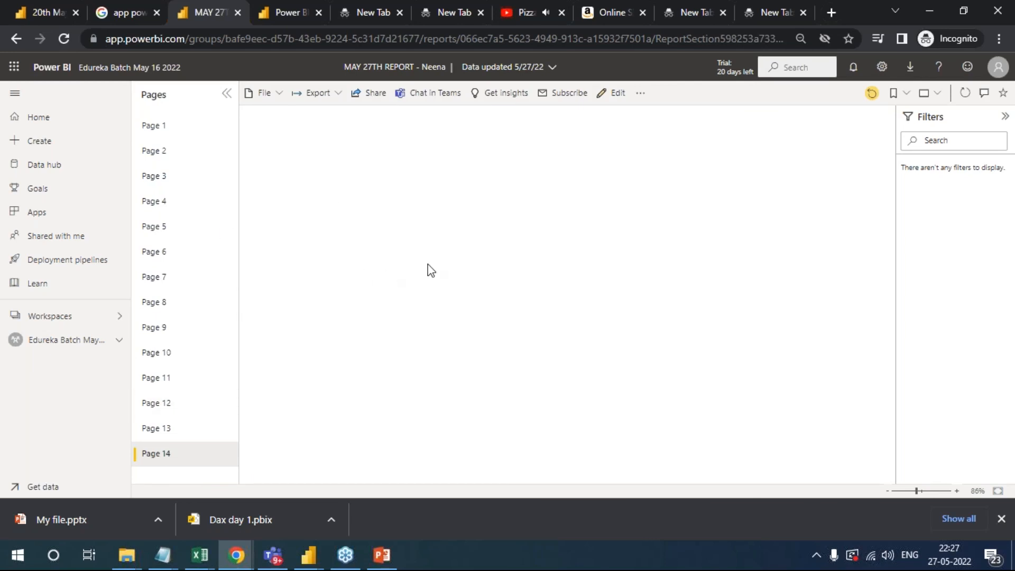
pyautogui.click(998, 368)
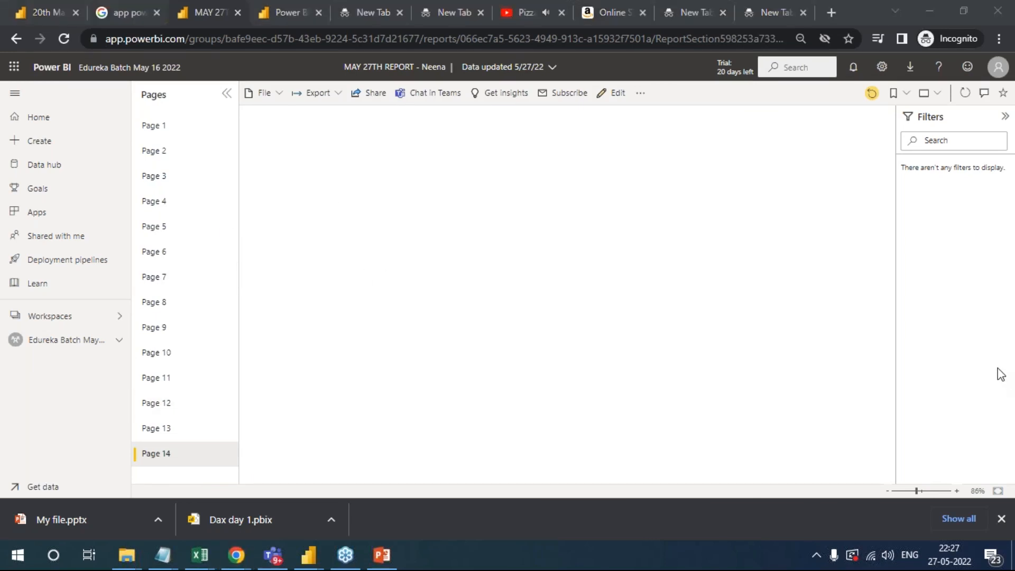